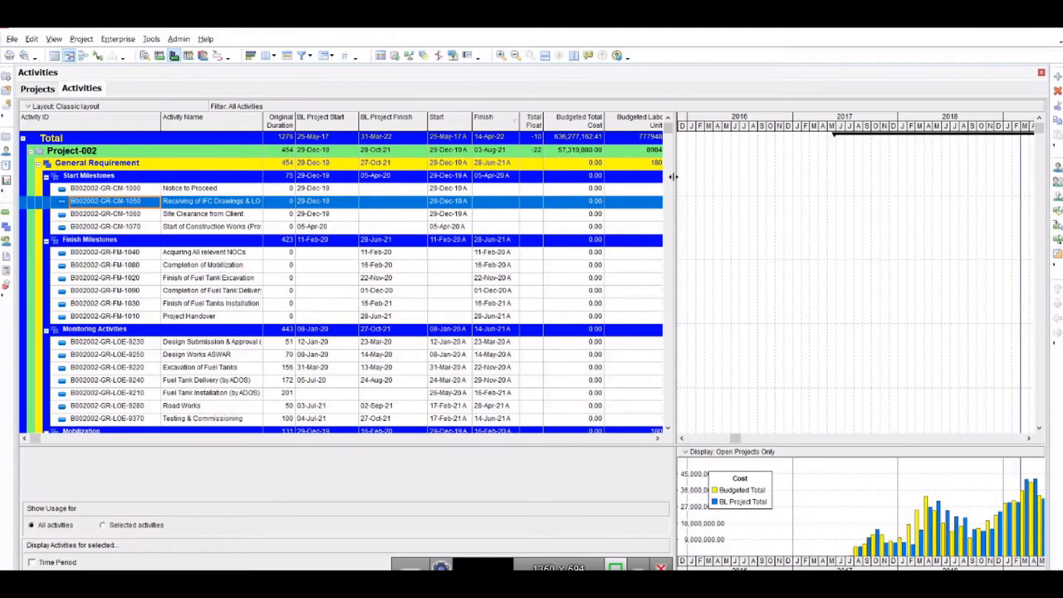
# Step: Widen the activity table to reveal the Earned Value Cost column and collapse Project-002, Project-1817 and Project-G20
pyautogui.moveTo(675, 166); pyautogui.dragTo(735, 172)
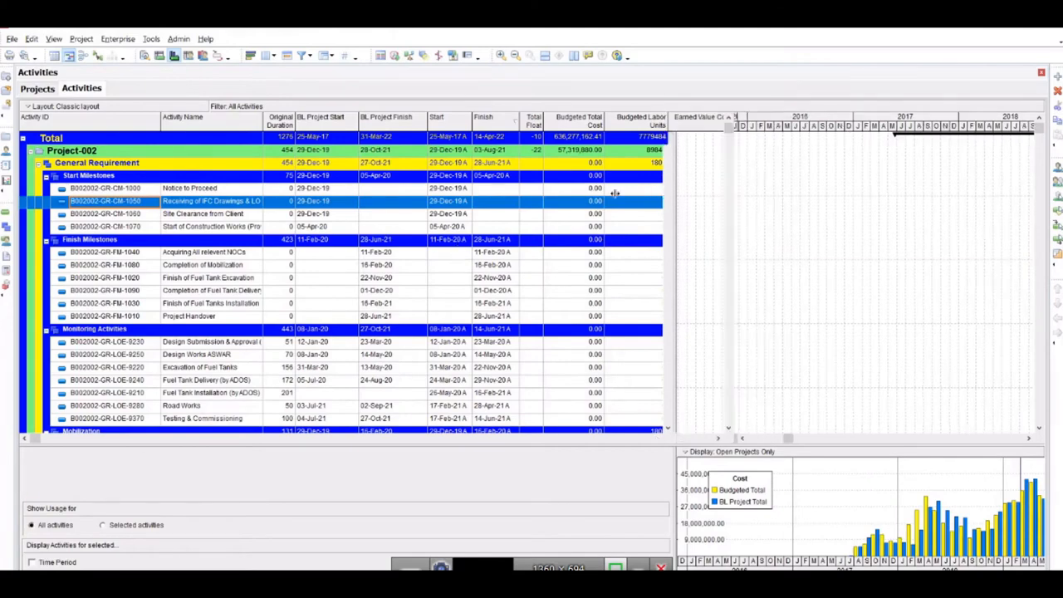
pyautogui.click(30, 151)
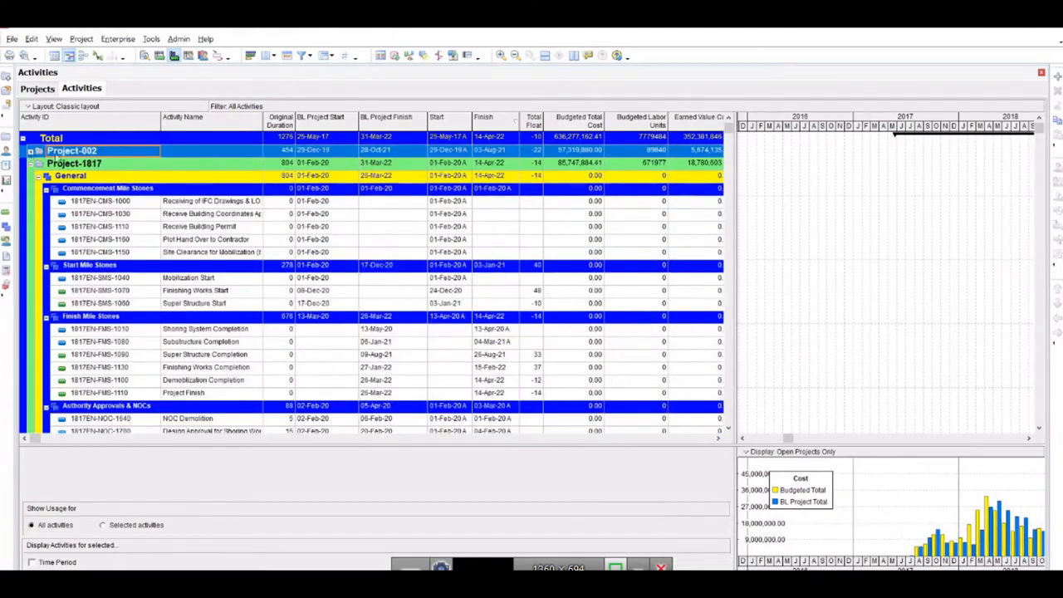
pyautogui.click(31, 165)
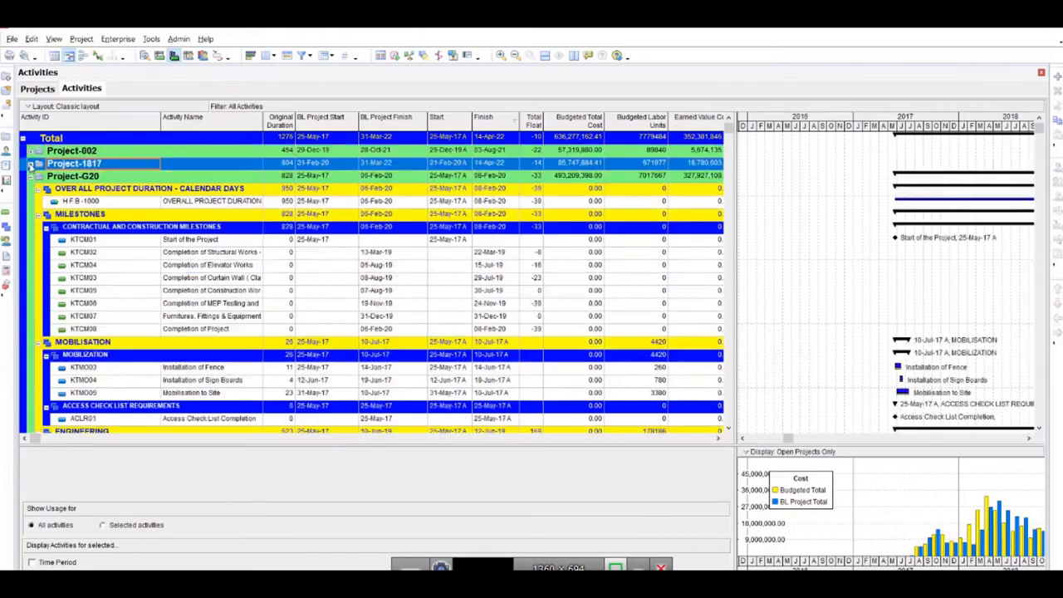
pyautogui.click(30, 176)
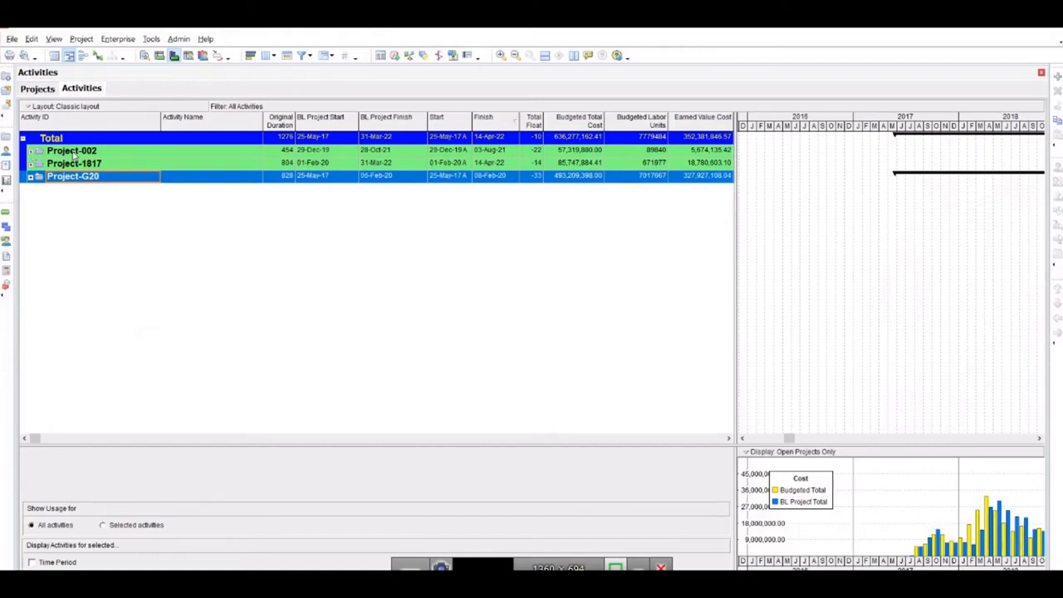
# Step: In Project-002, try to give the Receiving of IFC Drawings & LOI activity the Notice to Proceed ID, B002002-GR-CM-1000
pyautogui.click(31, 152)
pyautogui.click(105, 181)
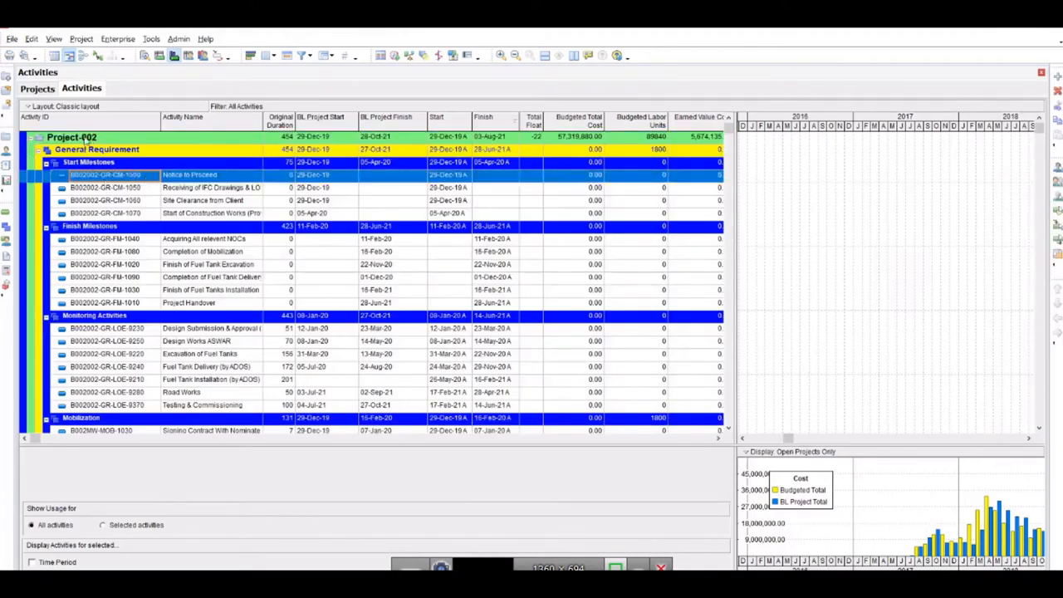
pyautogui.click(145, 176)
pyautogui.hotkey('ctrl', 'c')
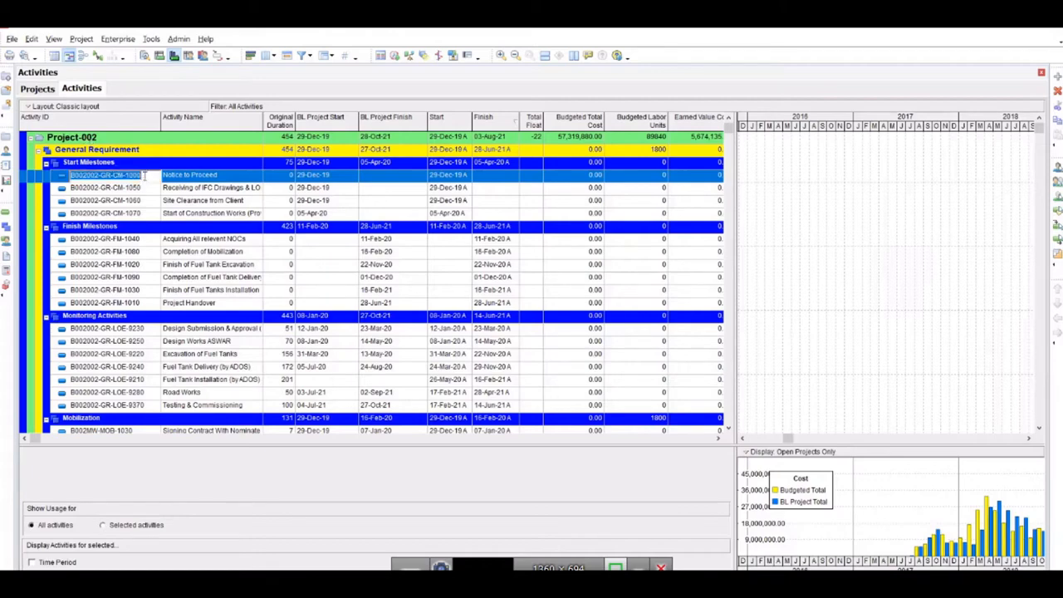
pyautogui.click(146, 191)
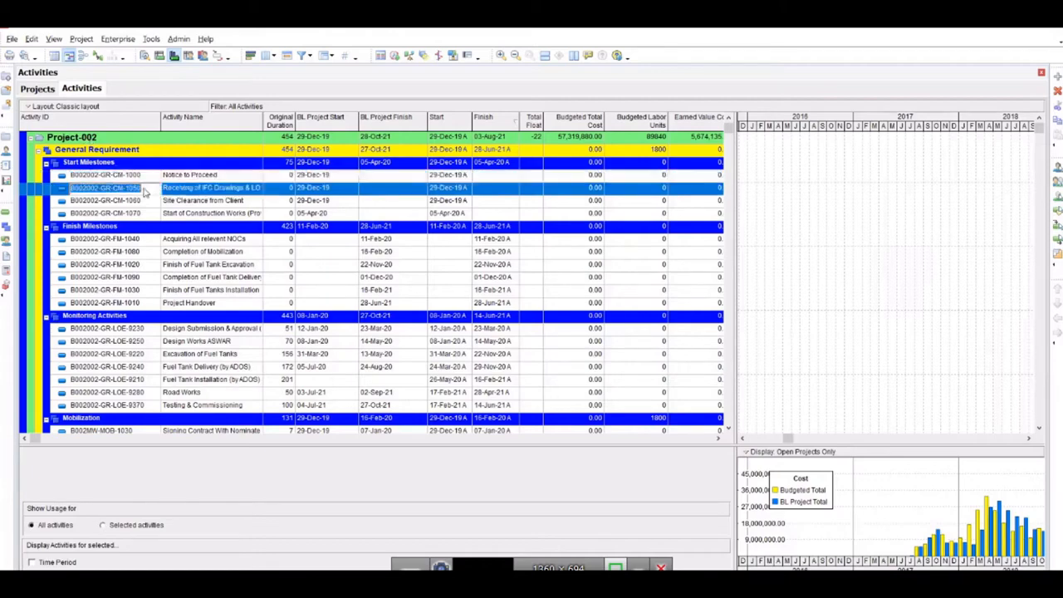
pyautogui.press('Return')
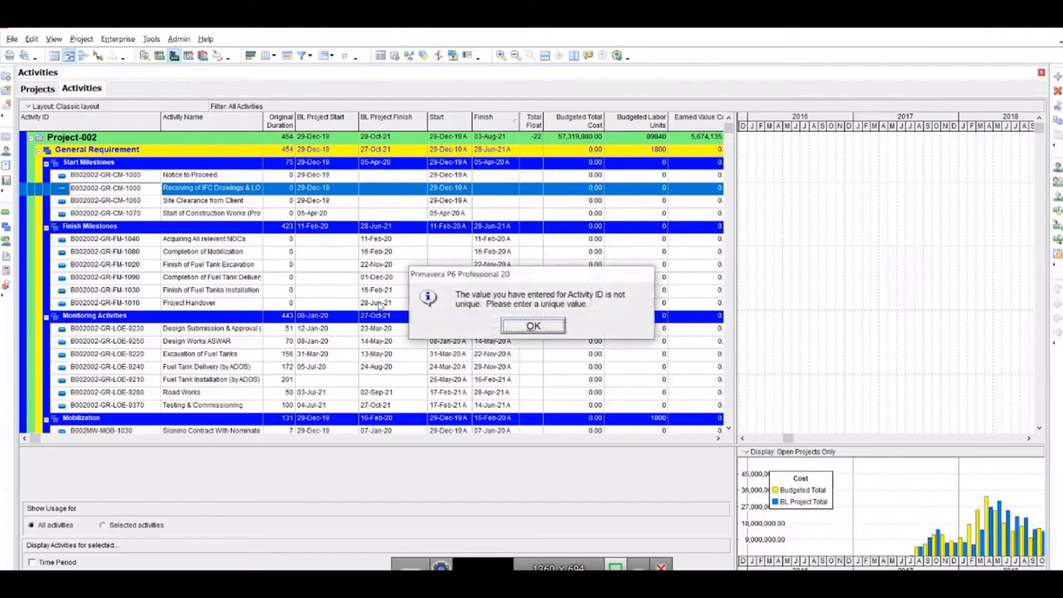
pyautogui.click(531, 327)
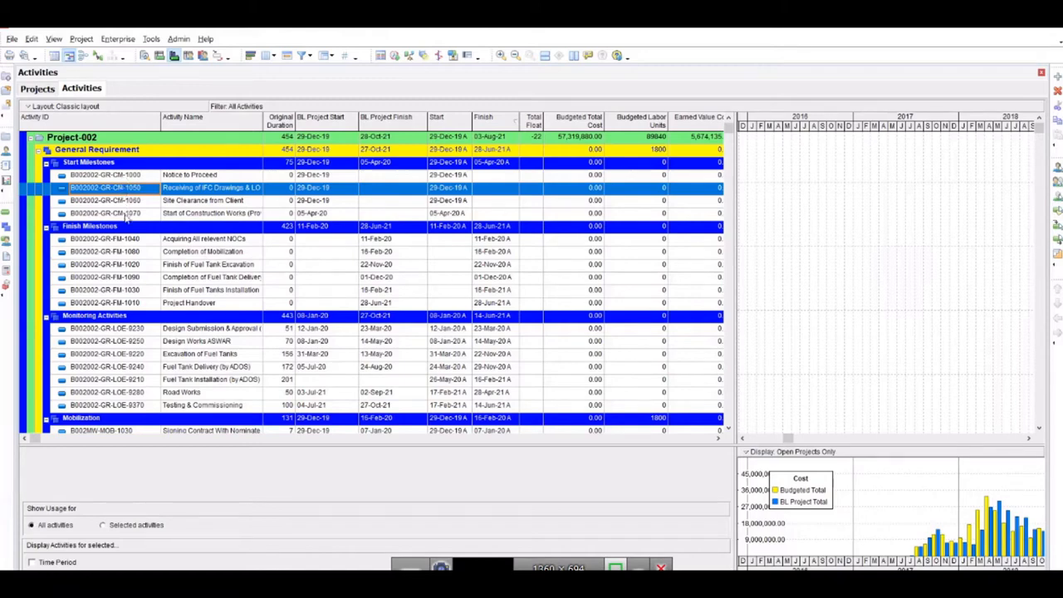
# Step: Copy the Notice to Proceed ID B002002-GR-CM-1000 from Project-002 to Project-1817's Receiving of IFC Drawings & LOI activity
pyautogui.scroll(1, 113, 183)
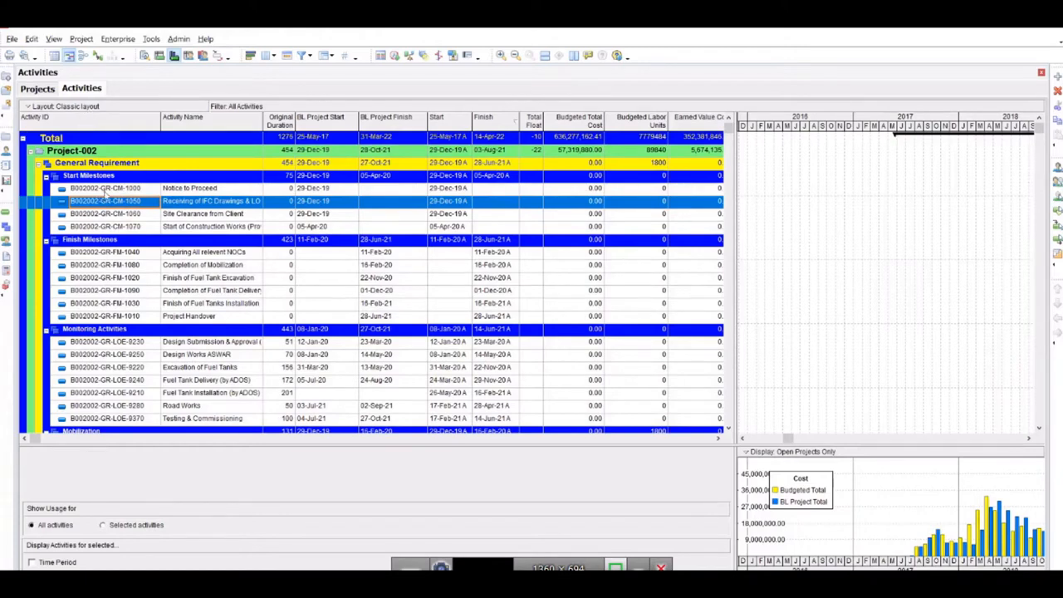
pyautogui.click(145, 191)
pyautogui.scroll(-2, 129, 308)
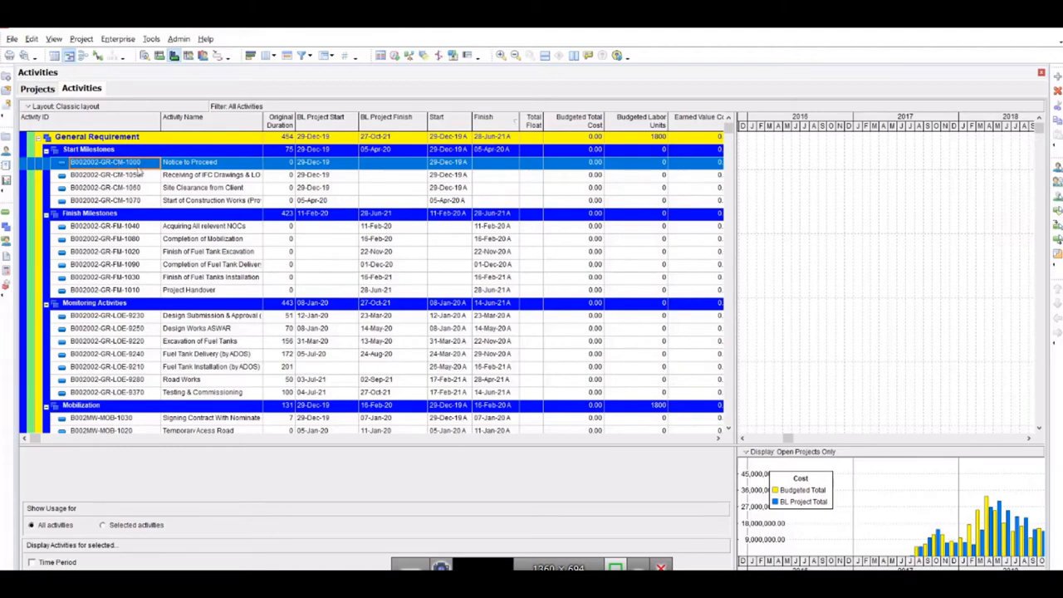
pyautogui.scroll(1, 143, 174)
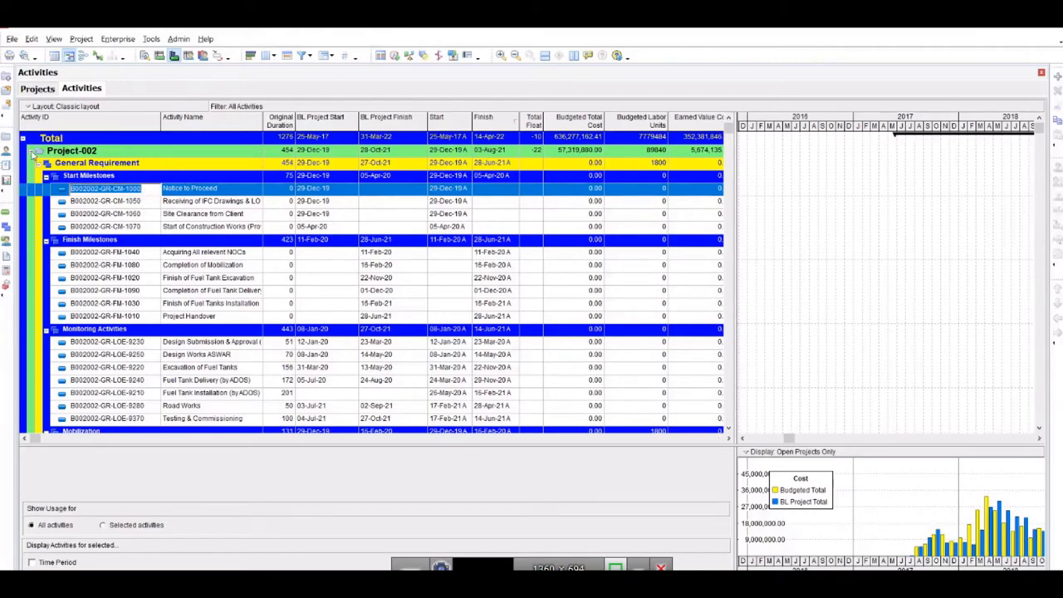
pyautogui.click(33, 154)
pyautogui.click(33, 162)
pyautogui.click(128, 177)
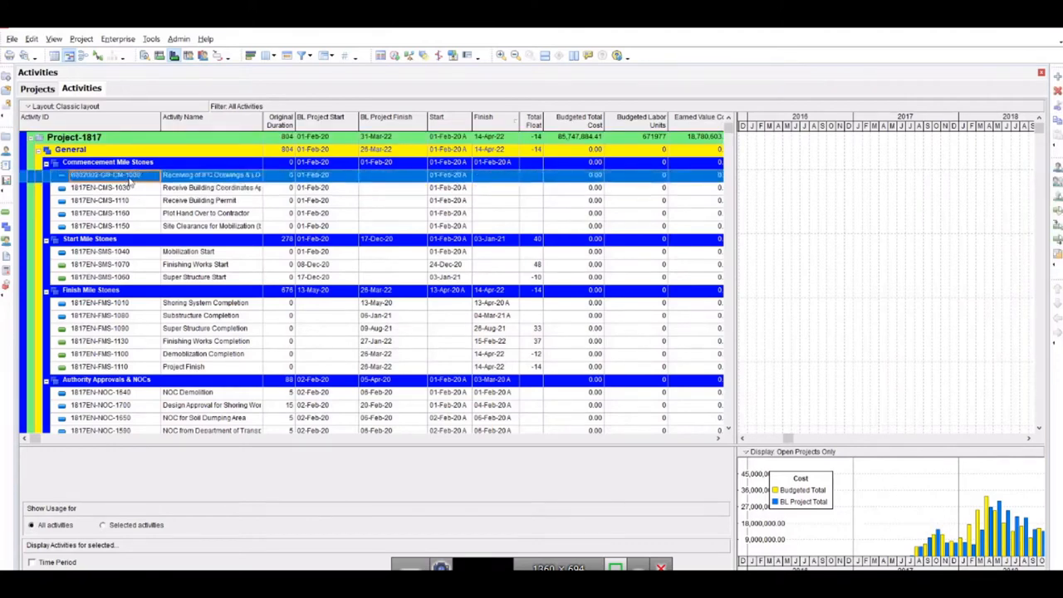
# Step: Expand Project-002 and retry assigning the duplicate ID B002002-GR-CM-1000 to its Receiving of IFC Drawings & LOI activity
pyautogui.scroll(2, 127, 182)
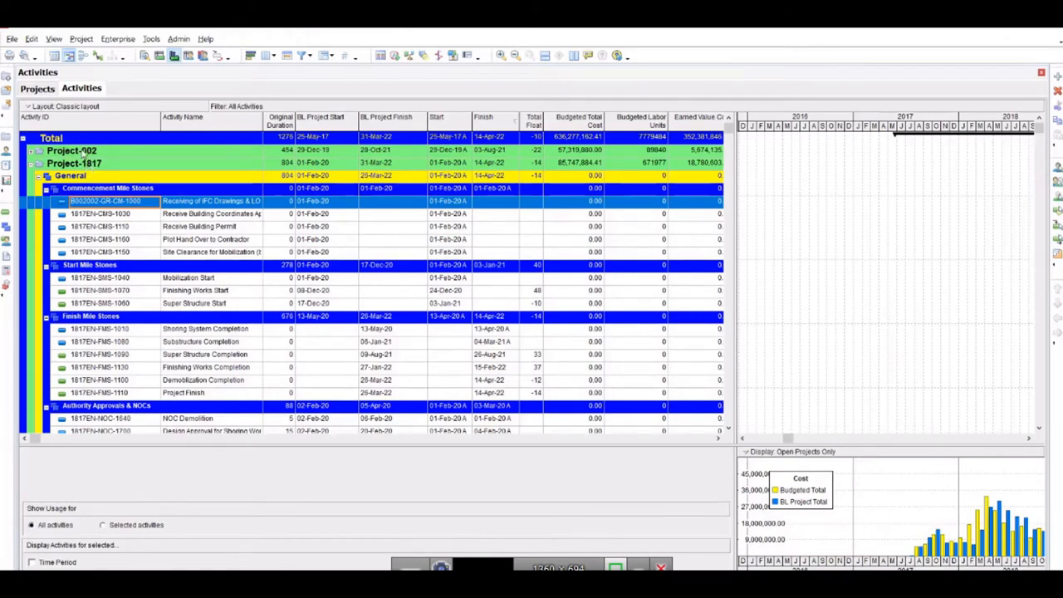
pyautogui.click(83, 152)
pyautogui.click(31, 153)
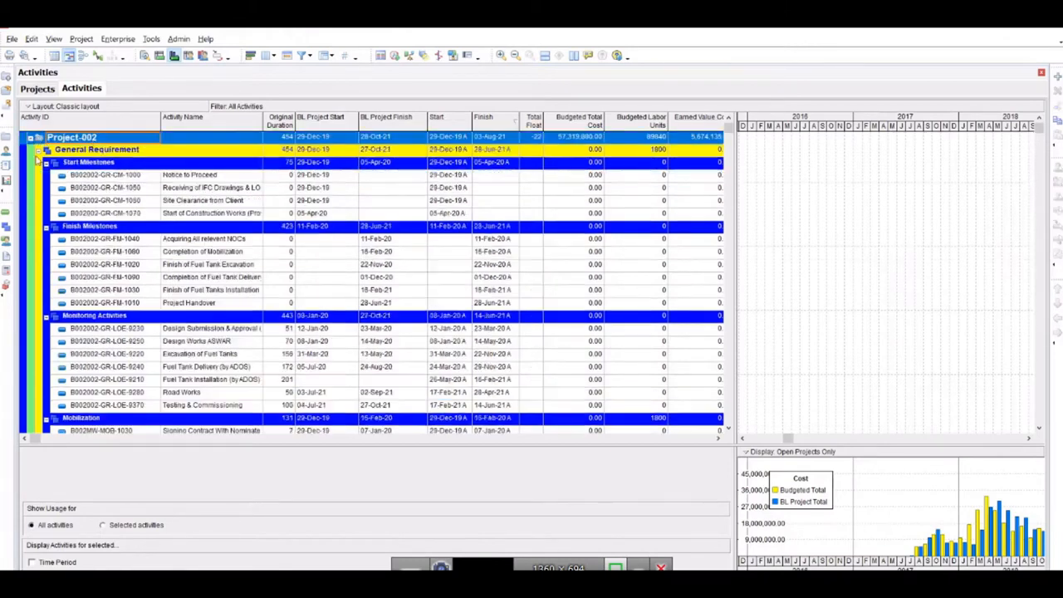
pyautogui.click(146, 177)
pyautogui.click(146, 190)
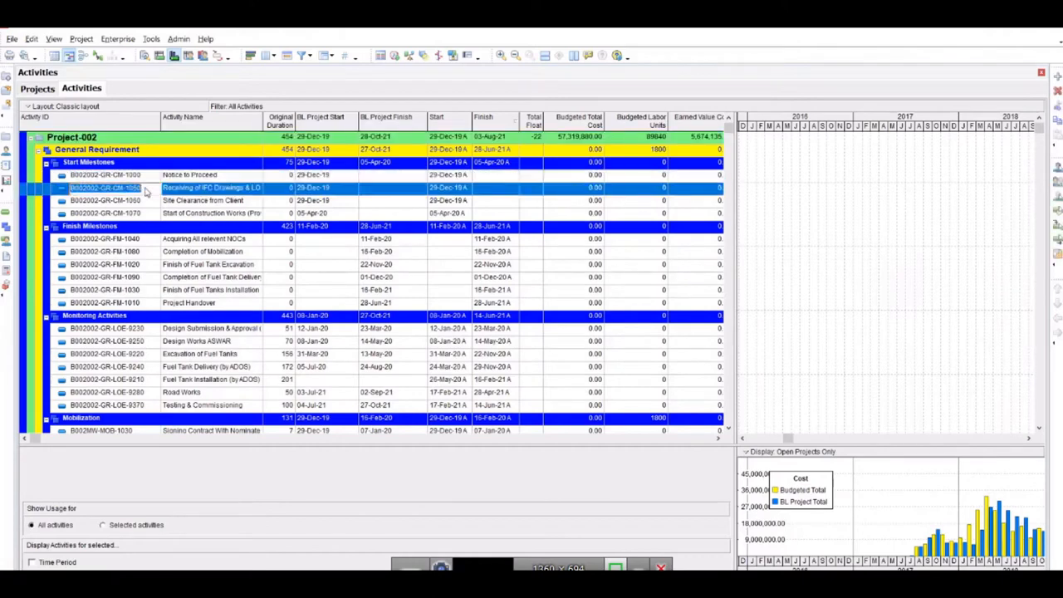
pyautogui.hotkey('ctrl', 'v')
pyautogui.press('Return')
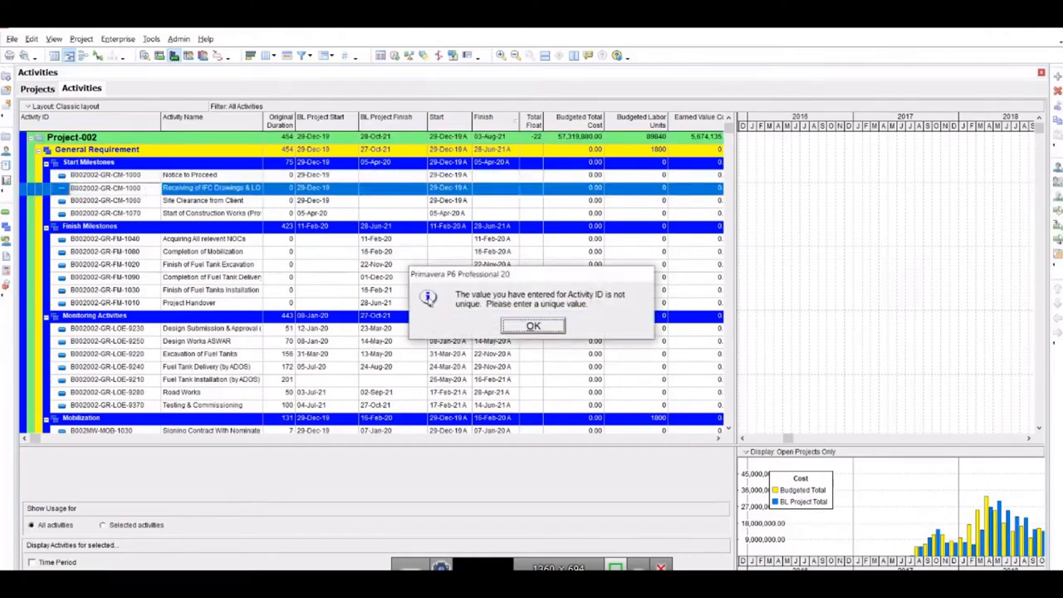
pyautogui.click(532, 326)
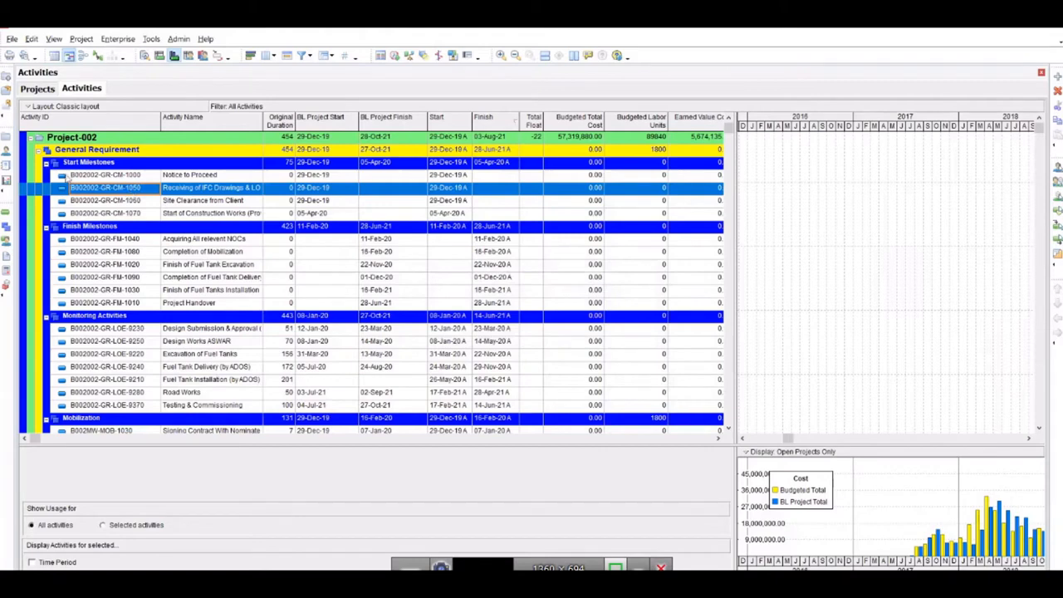
# Step: Collapse Project-002 and undo the activity ID change made in Project-1817
pyautogui.click(31, 138)
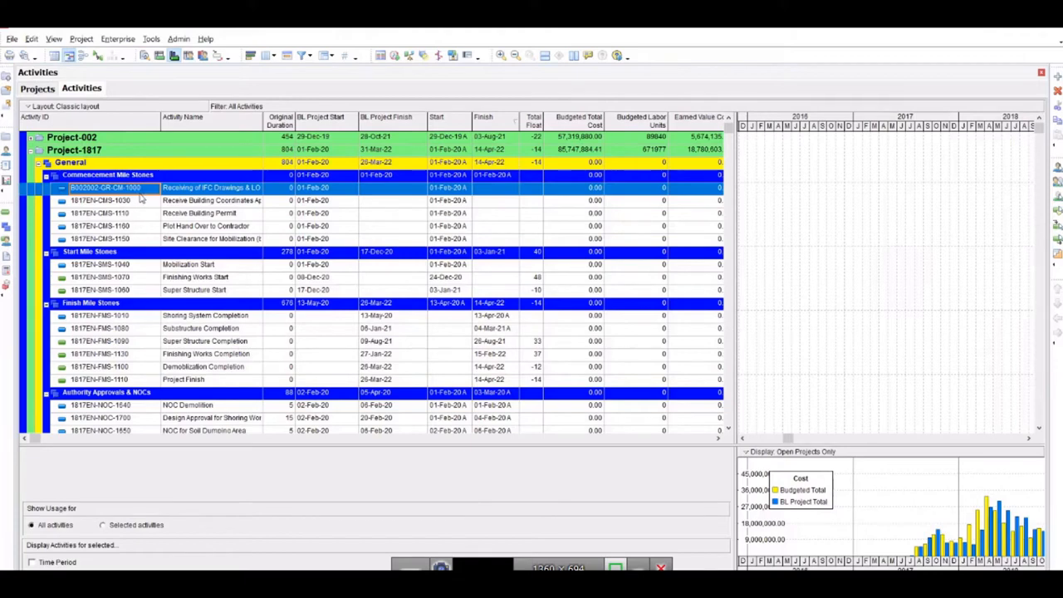
pyautogui.hotkey('ctrl', 'z')
# Step: In the projects list, try to replace Project-1817's project ID with the copied ID Project-002
pyautogui.click(37, 89)
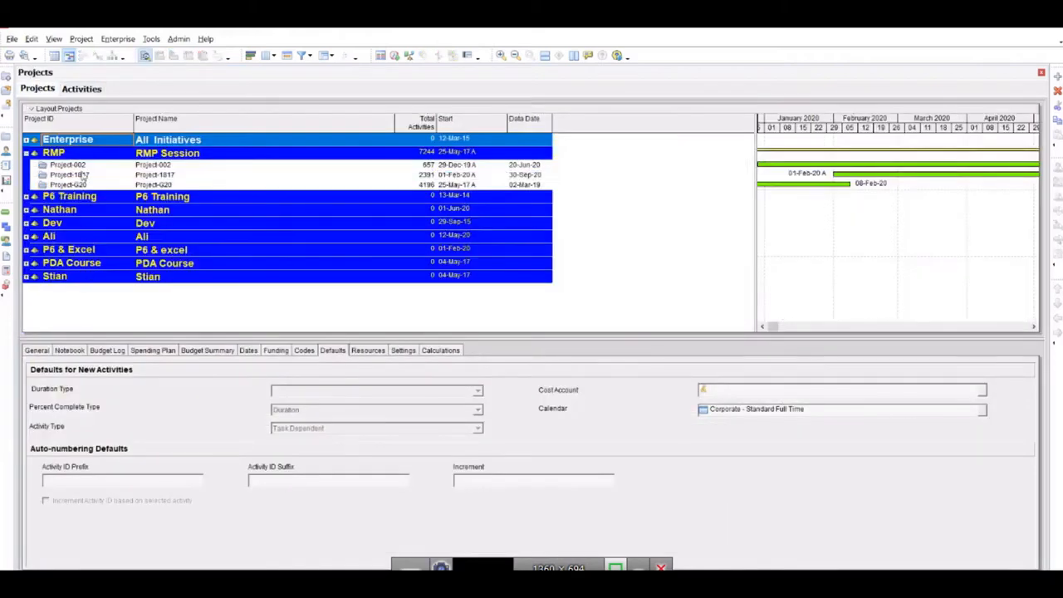
pyautogui.click(79, 166)
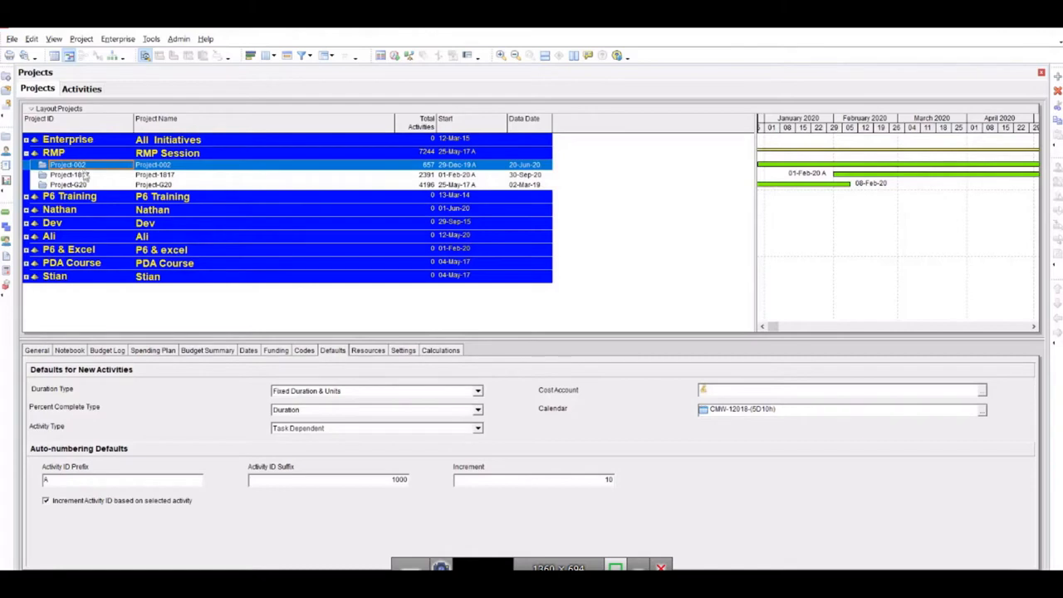
pyautogui.click(91, 167)
pyautogui.hotkey('ctrl', 'c')
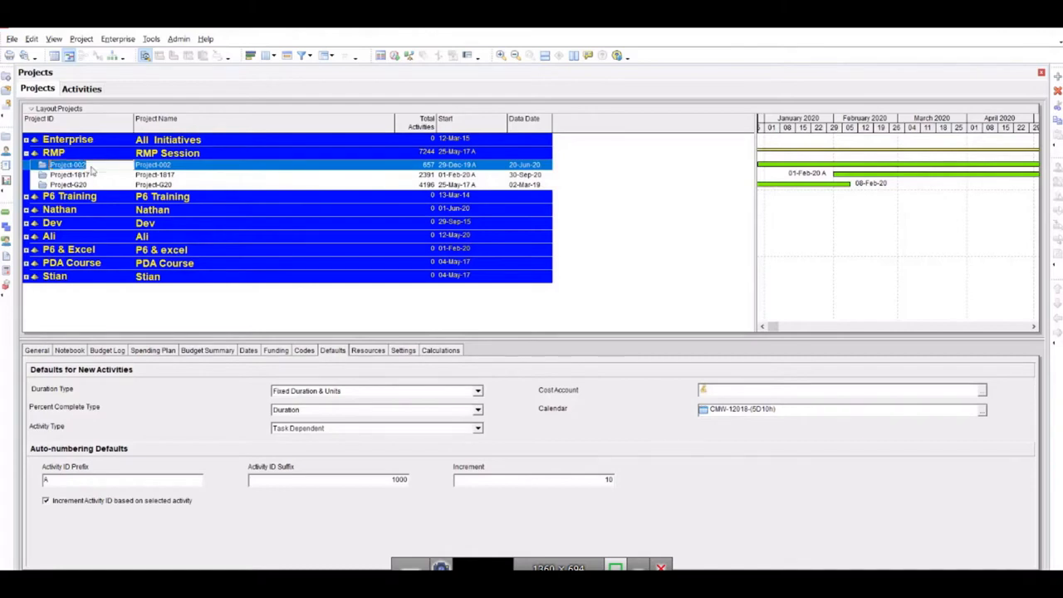
pyautogui.click(97, 176)
pyautogui.click(97, 176)
pyautogui.hotkey('ctrl', 'v')
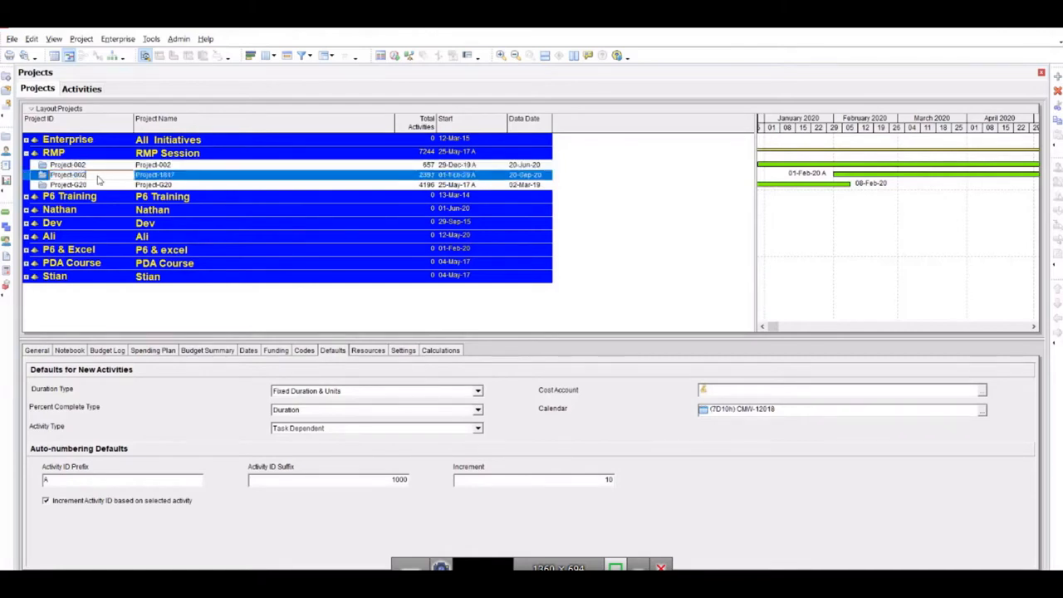
pyautogui.press('Return')
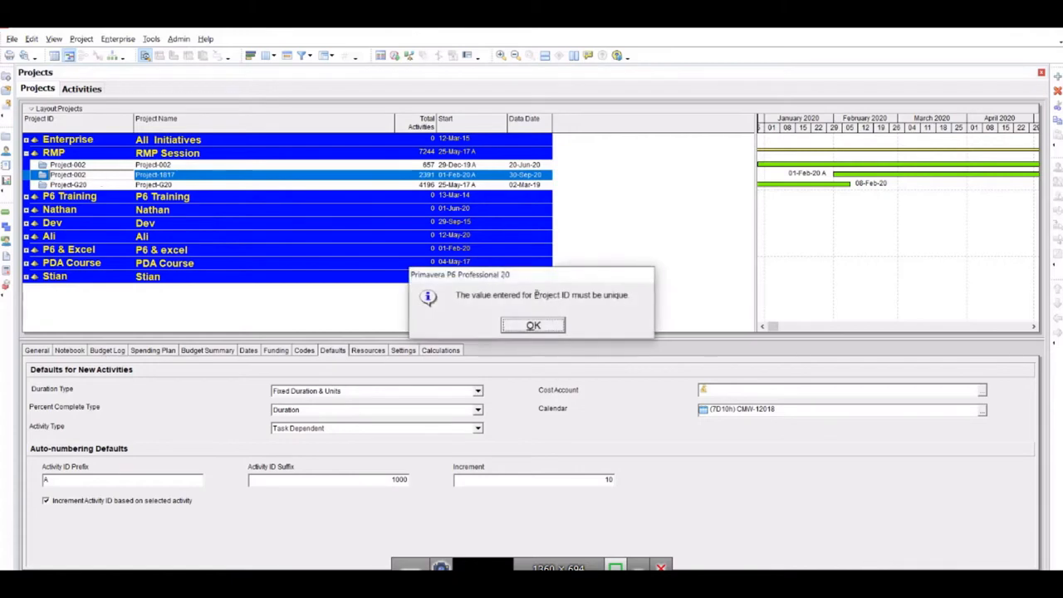
pyautogui.click(532, 326)
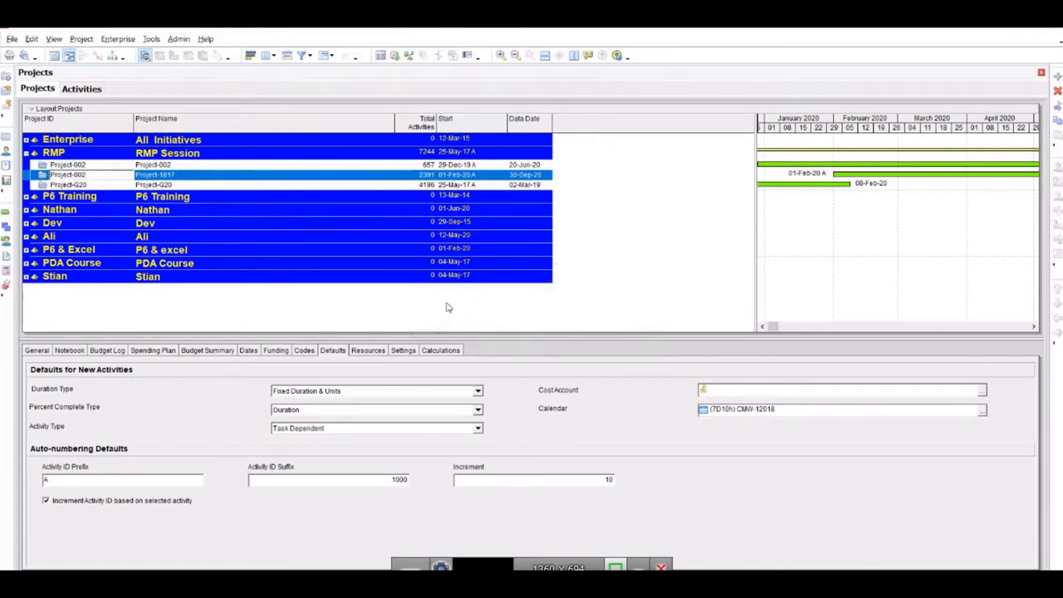
pyautogui.click(97, 166)
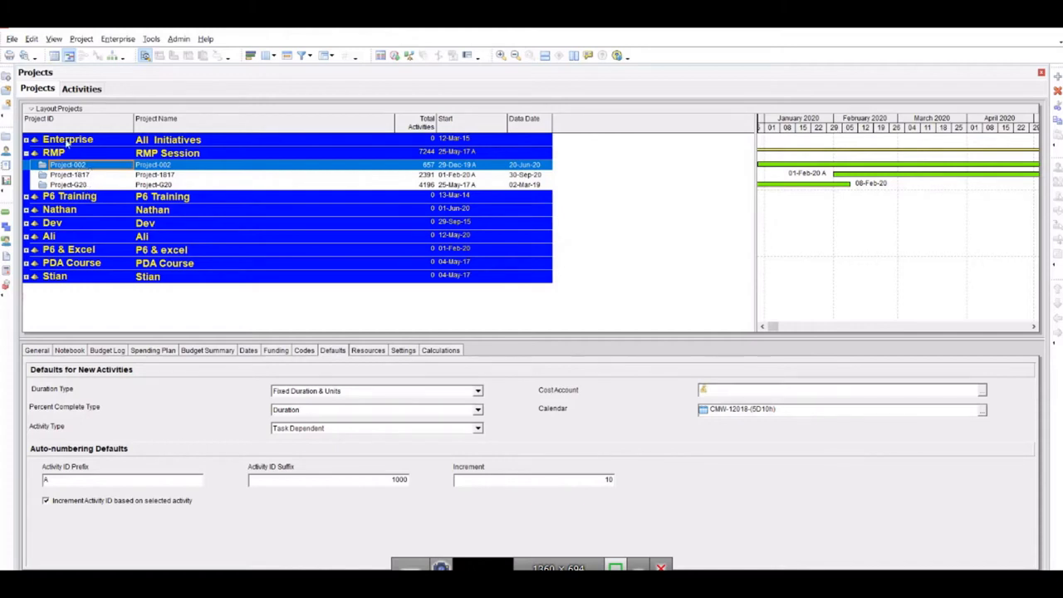
# Step: Return to the activities view, collapse Project-1817 and expand Project-002
pyautogui.click(81, 89)
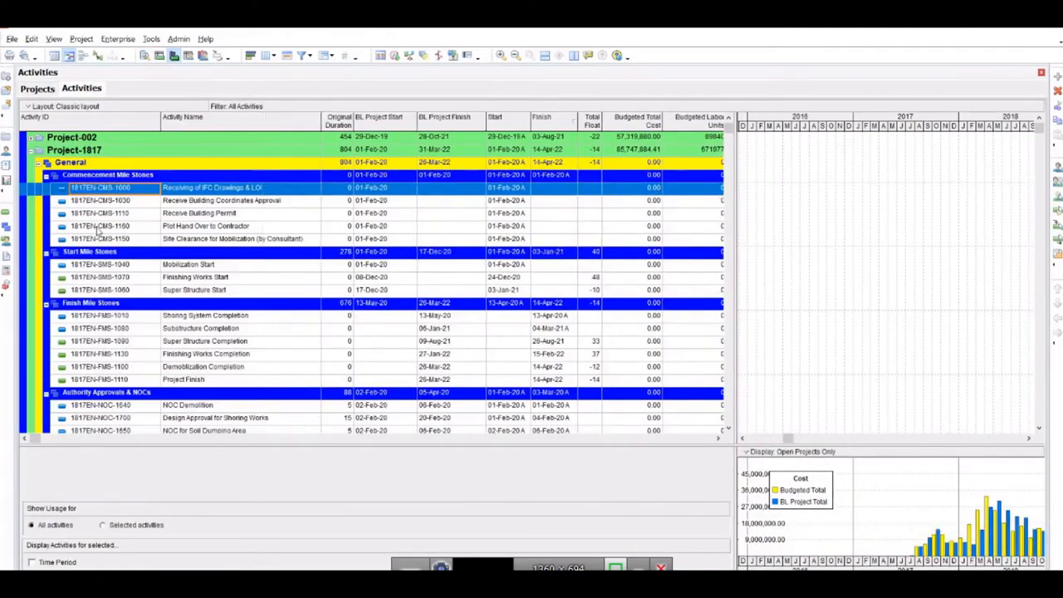
pyautogui.click(32, 150)
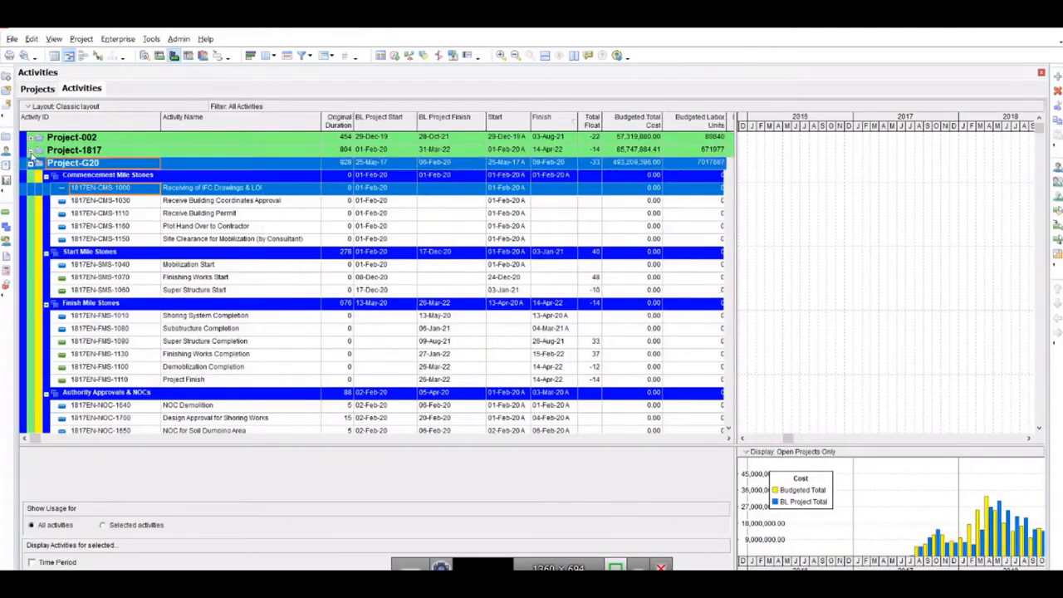
pyautogui.click(91, 151)
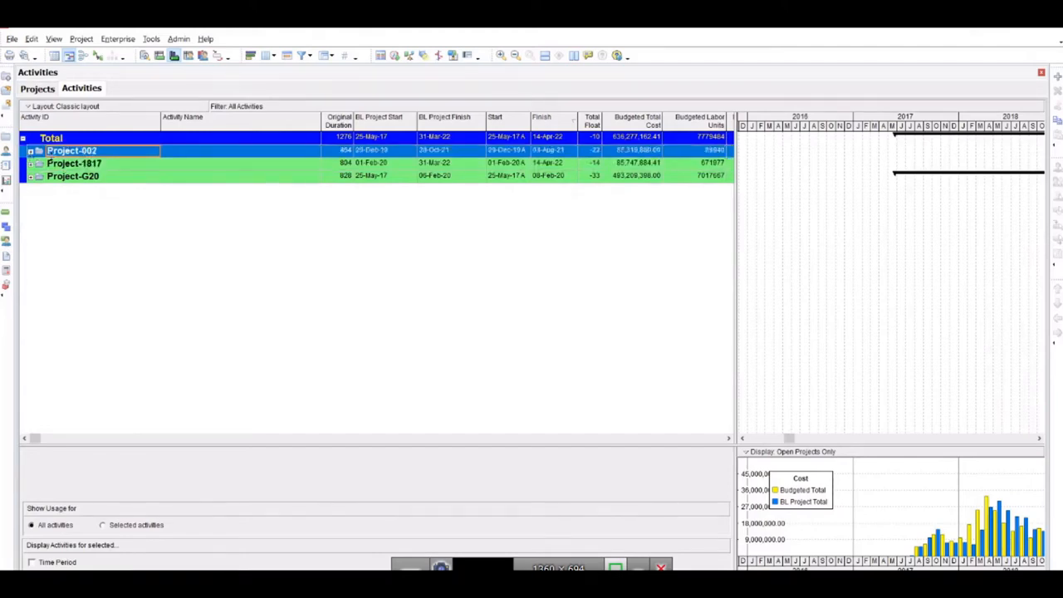
pyautogui.click(31, 152)
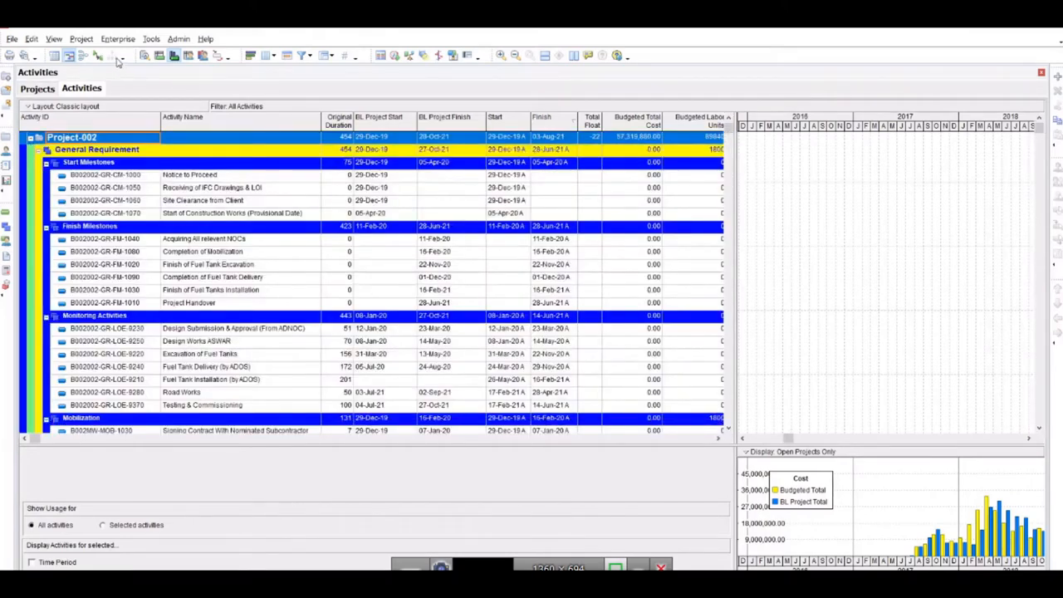
# Step: Open the baseline assignment for Project-002 and choose Project-002-B1 as its project baseline
pyautogui.click(83, 41)
pyautogui.click(124, 72)
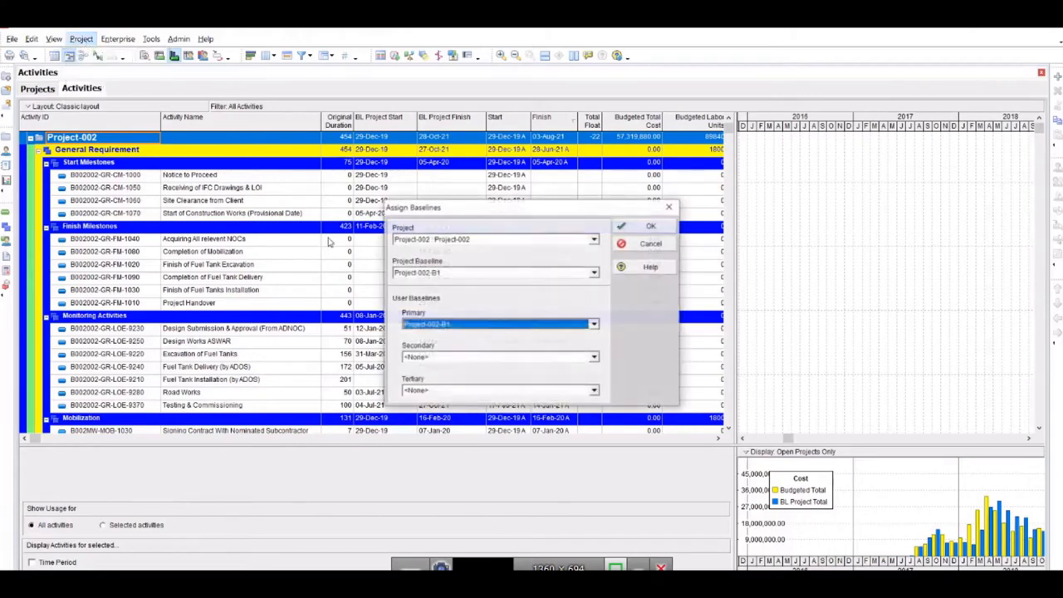
pyautogui.click(455, 274)
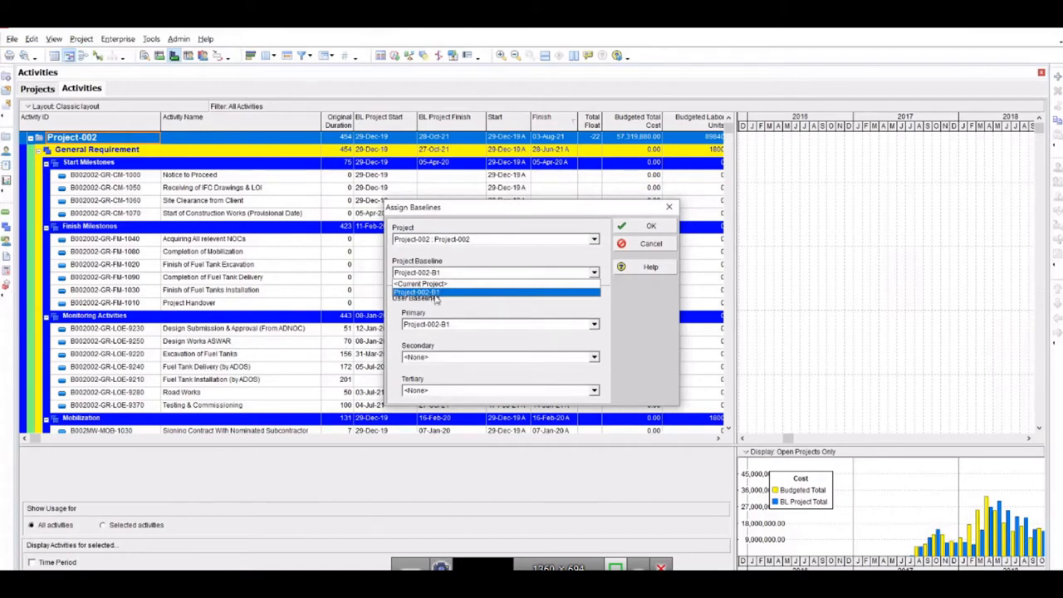
pyautogui.click(438, 293)
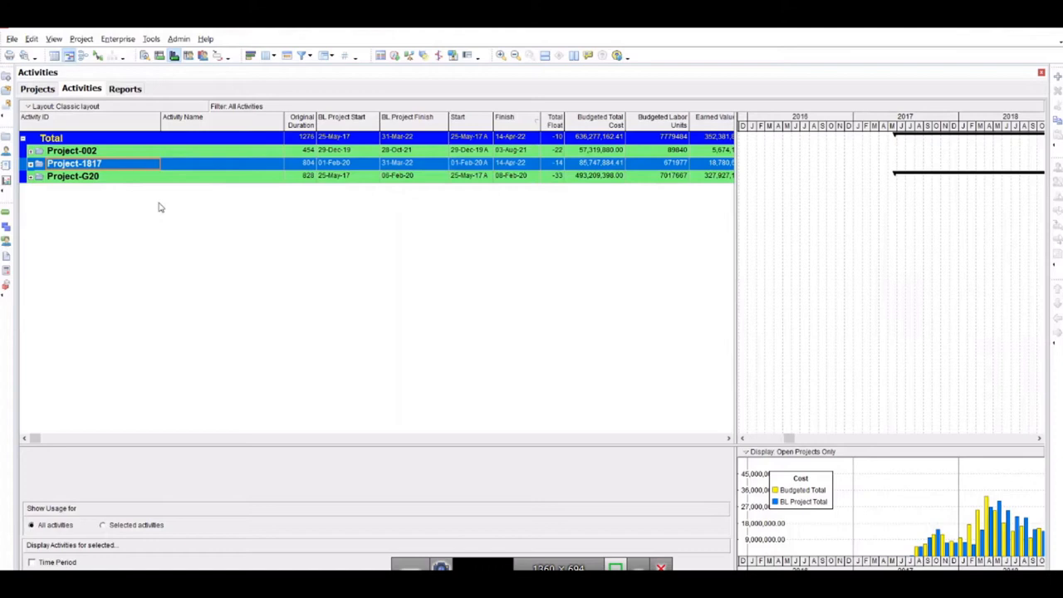
pyautogui.click(120, 154)
pyautogui.click(117, 178)
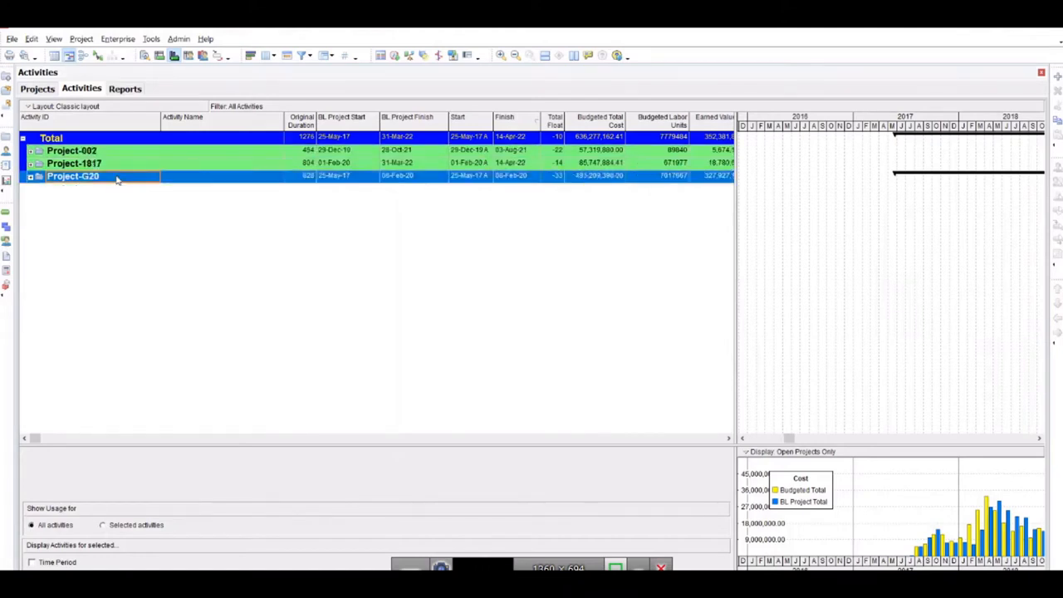
pyautogui.click(192, 151)
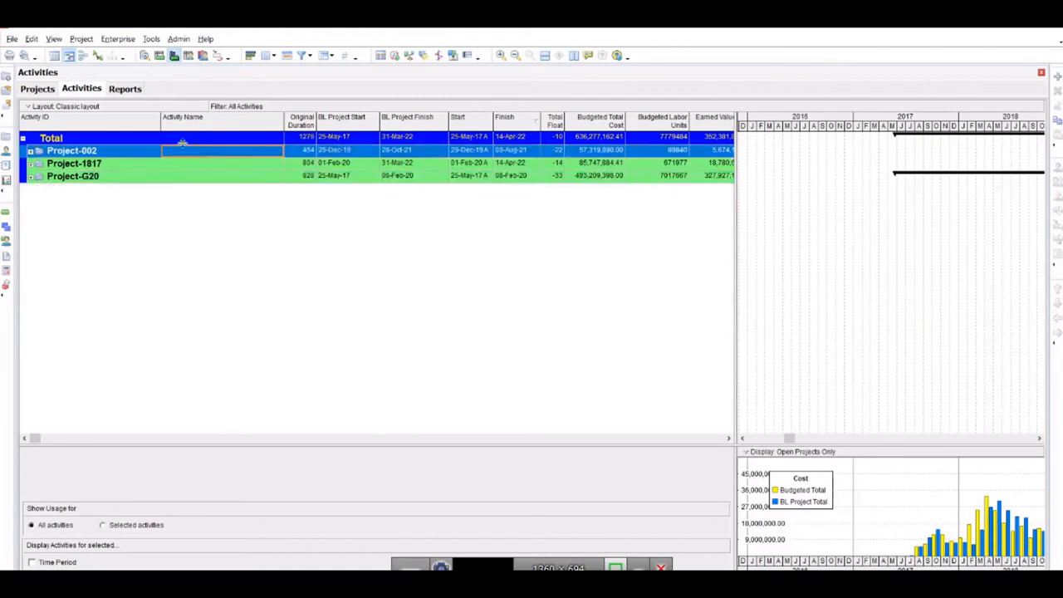
# Step: Open the Maintain Baselines list, review the baselines stored for the three open projects, and close it
pyautogui.click(81, 39)
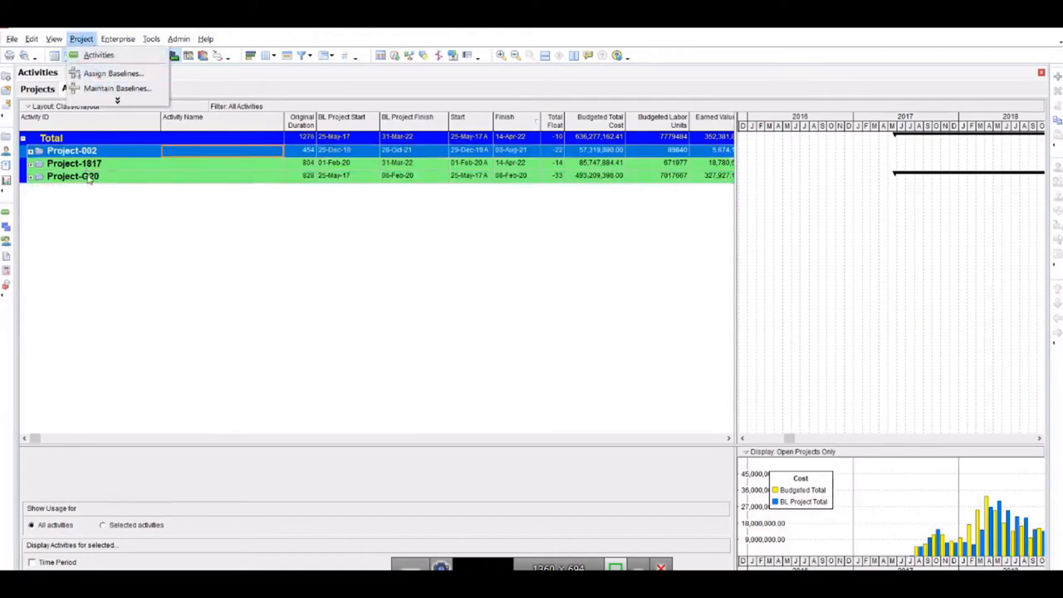
pyautogui.click(100, 88)
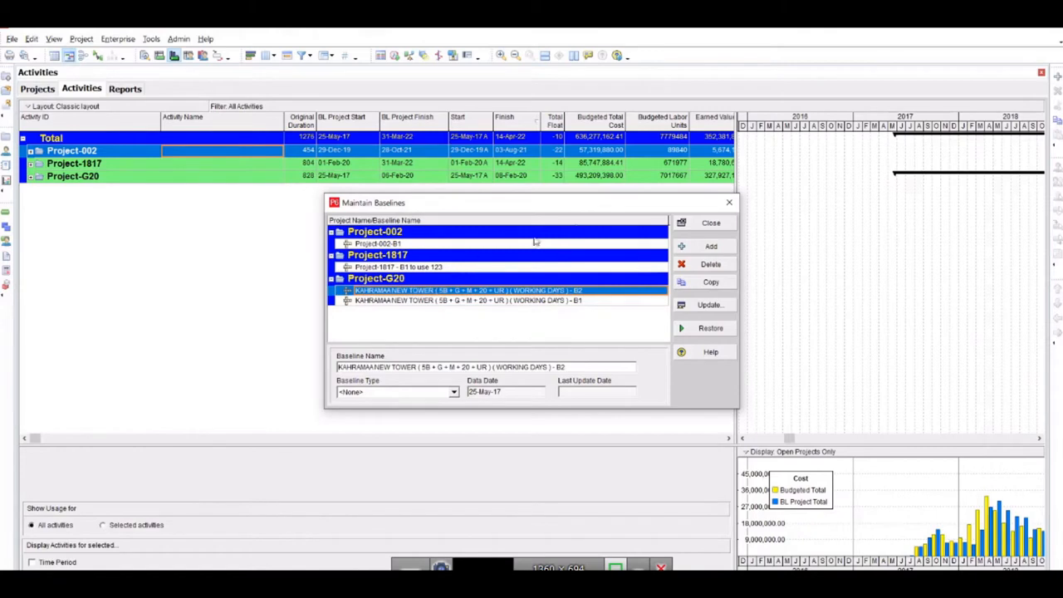
pyautogui.moveTo(565, 207); pyautogui.dragTo(553, 200)
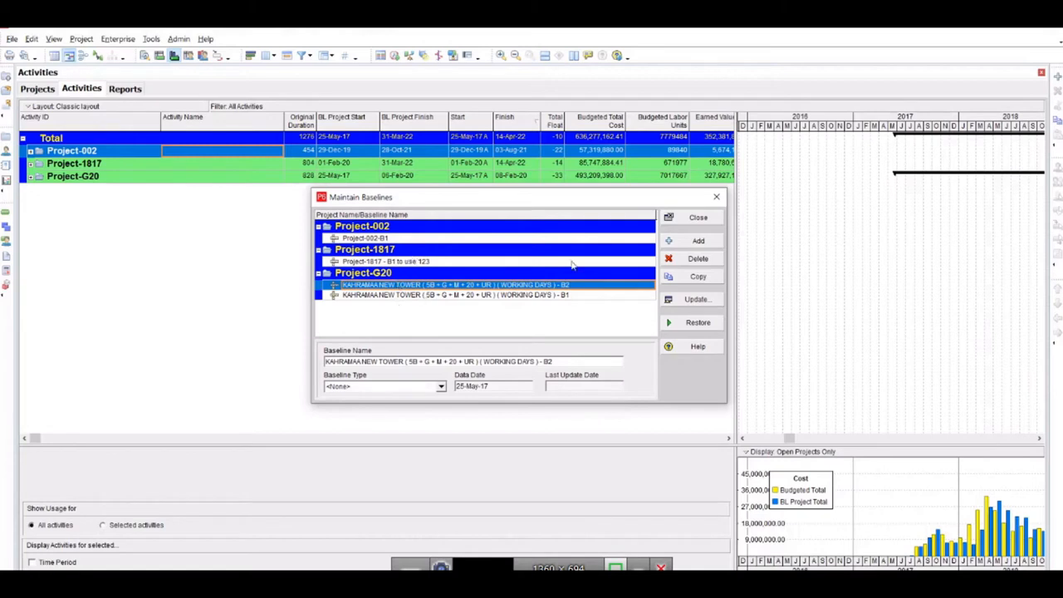
pyautogui.click(717, 199)
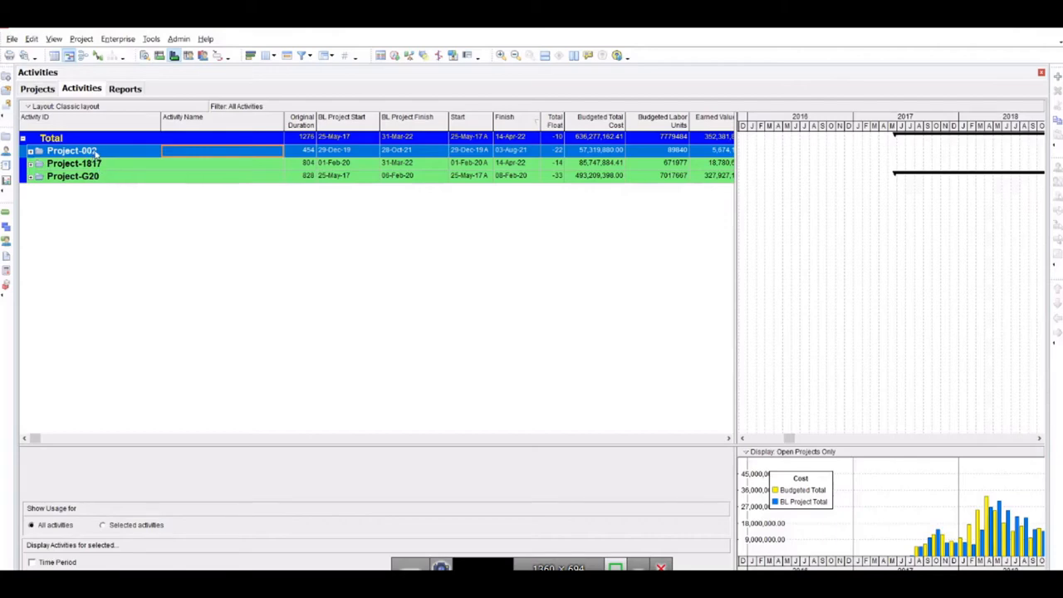
# Step: Expand Project-002 and view the Schedule settings without running the schedule
pyautogui.click(31, 151)
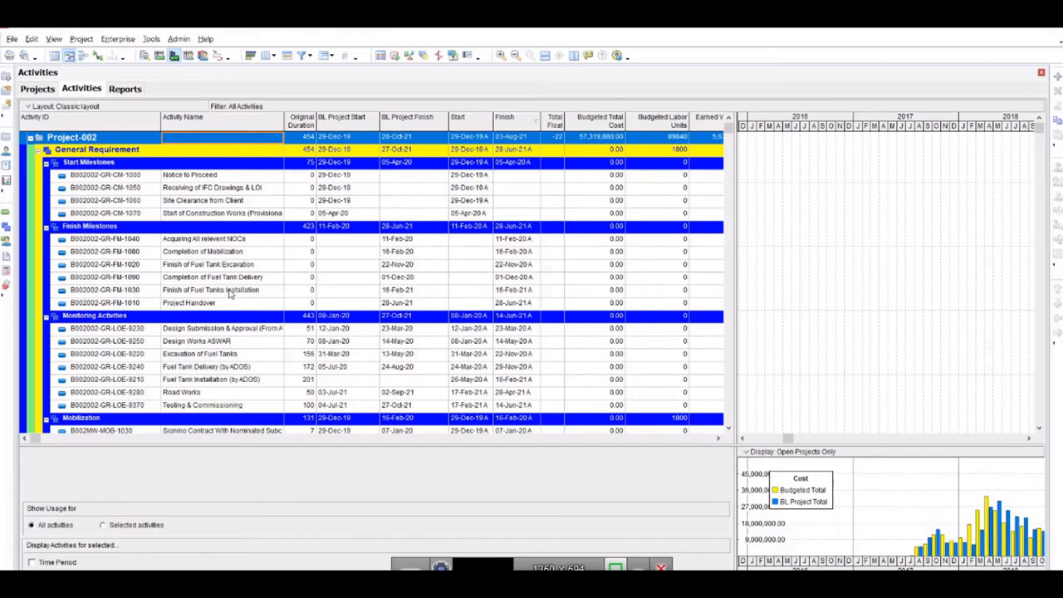
pyautogui.click(395, 55)
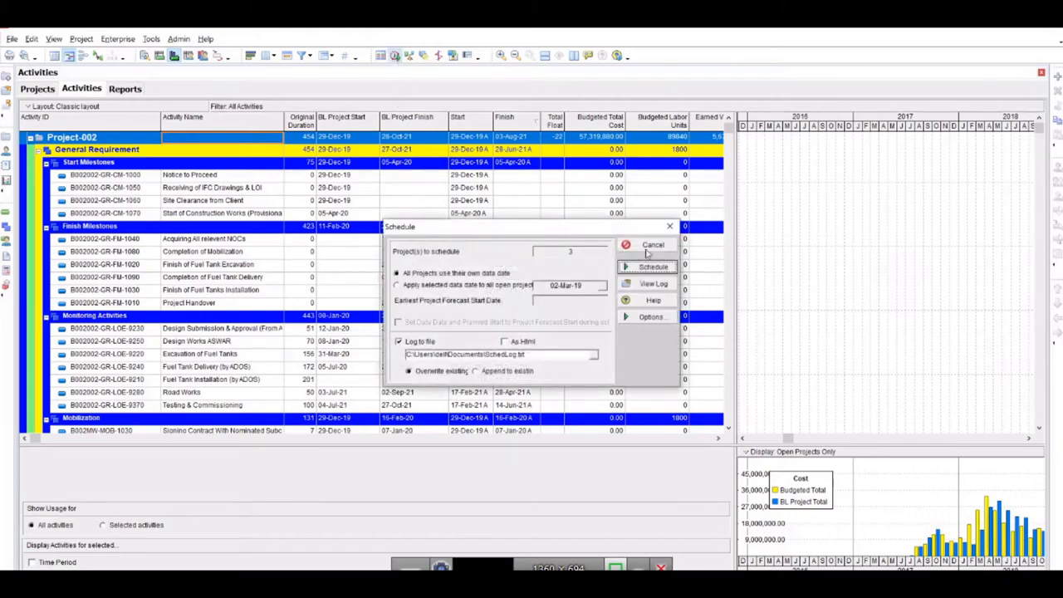
pyautogui.click(669, 227)
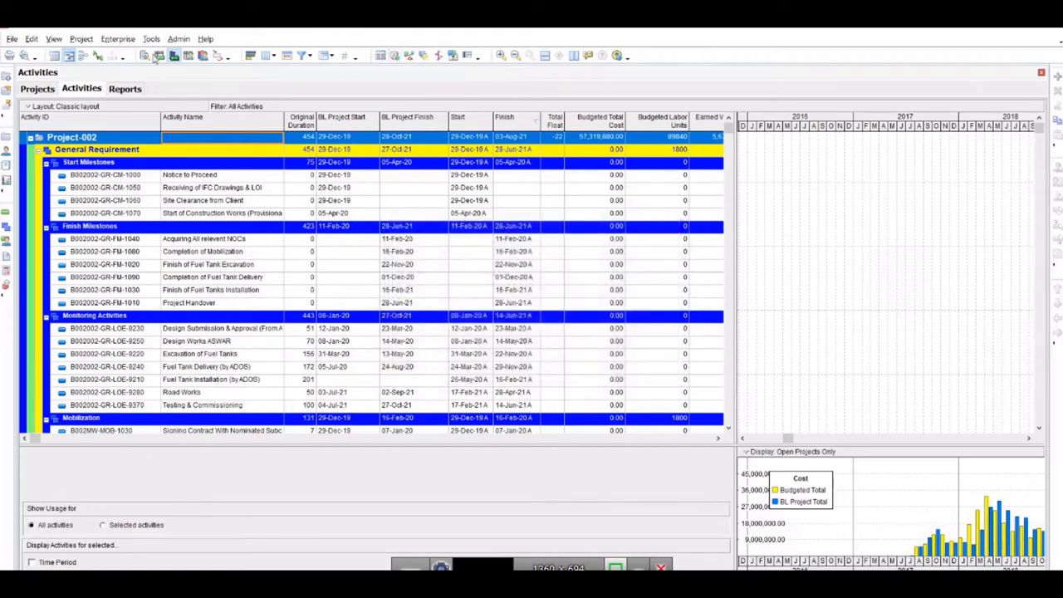
# Step: Check the project and user baselines assigned to Project-002, close the assignment, and collapse the project
pyautogui.click(81, 39)
pyautogui.click(104, 74)
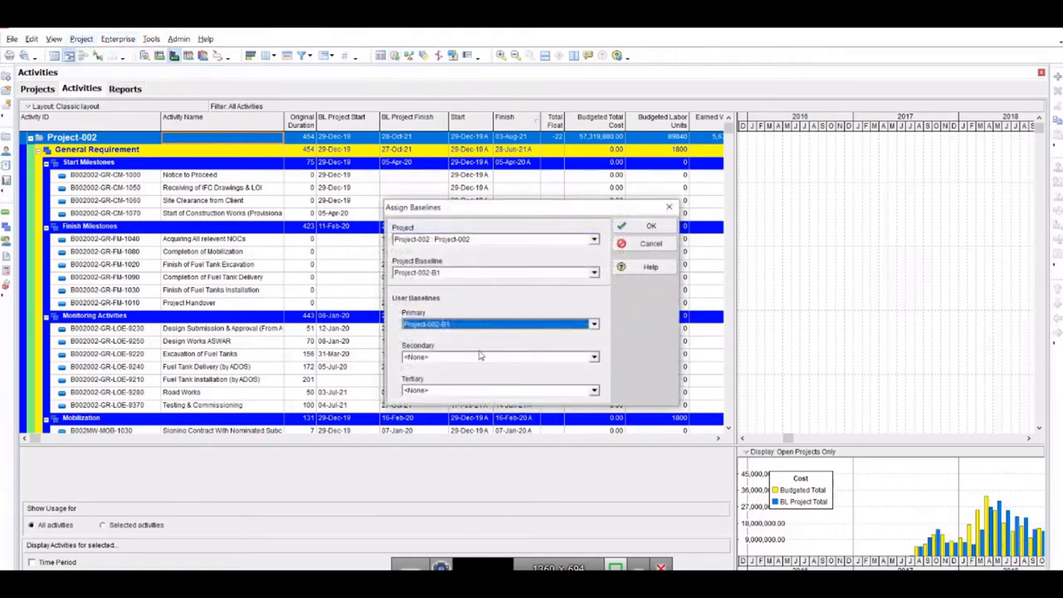
pyautogui.click(669, 207)
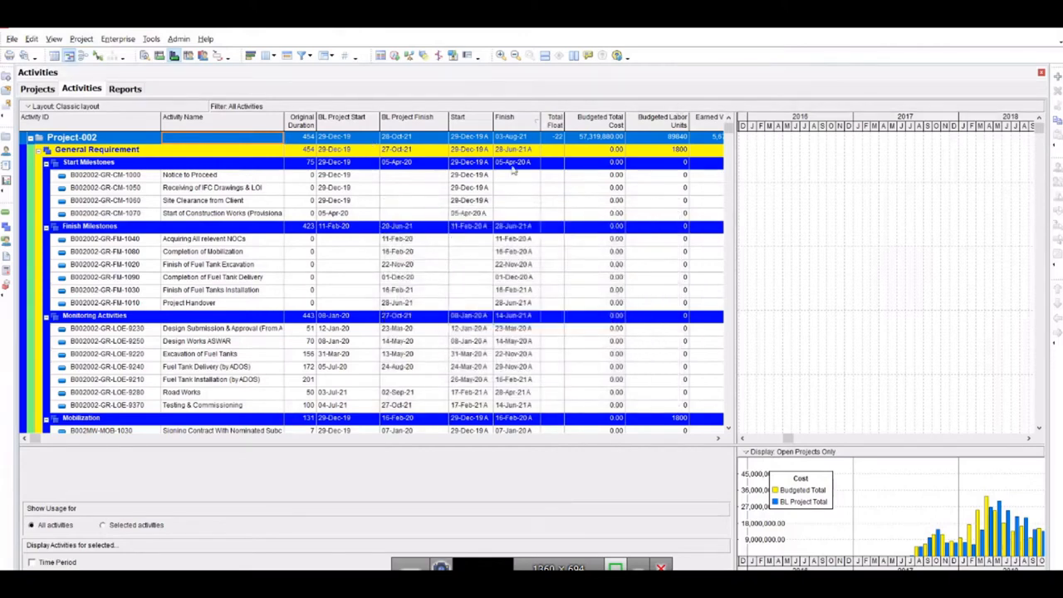
pyautogui.click(38, 138)
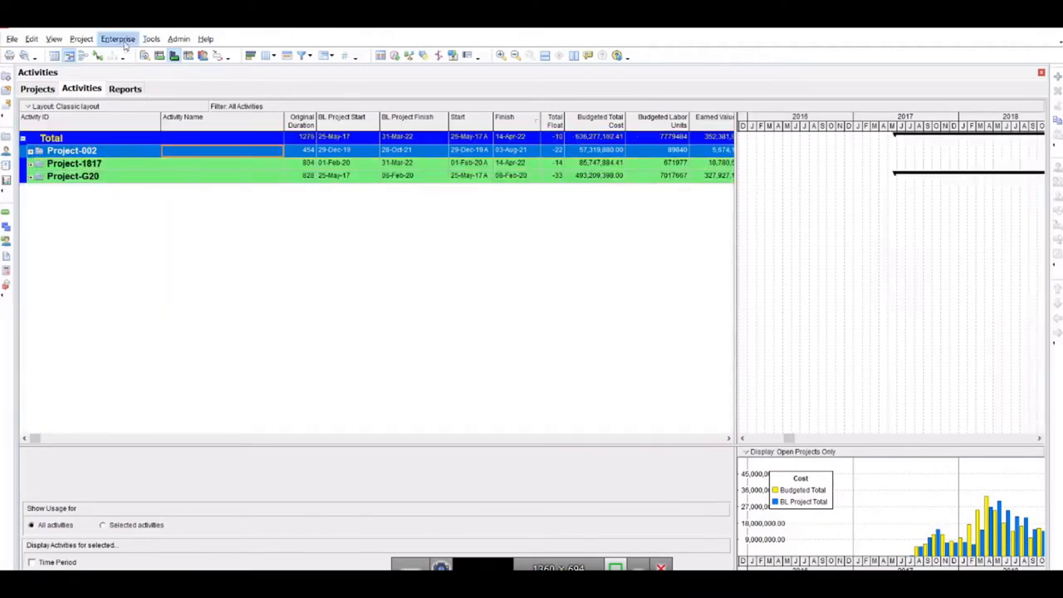
# Step: Look again at the Maintain Baselines list covering Project-002, Project-1817 and Project-G20, and close it
pyautogui.click(80, 39)
pyautogui.click(112, 88)
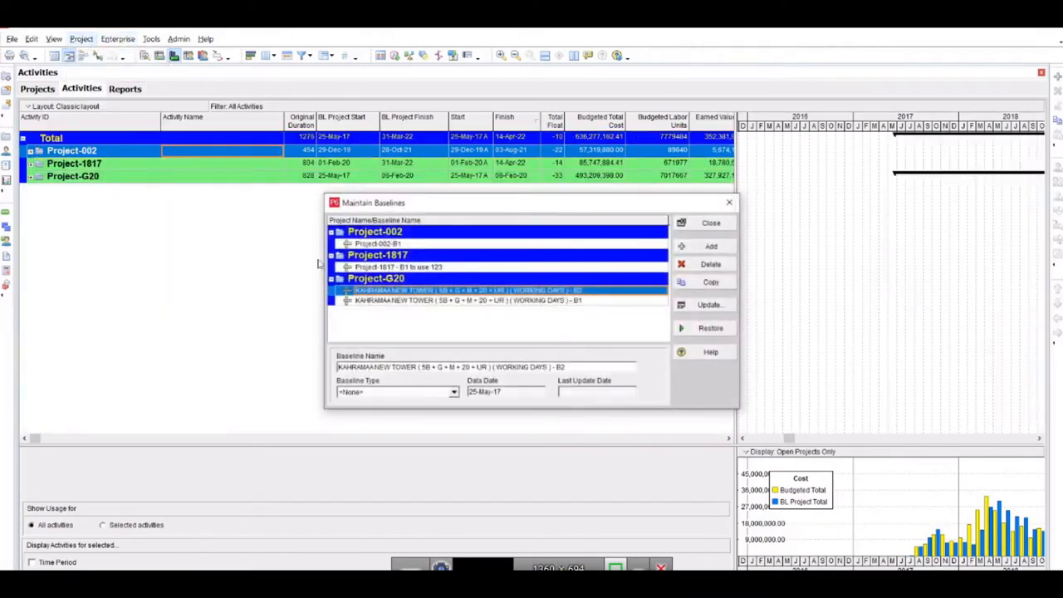
pyautogui.click(729, 204)
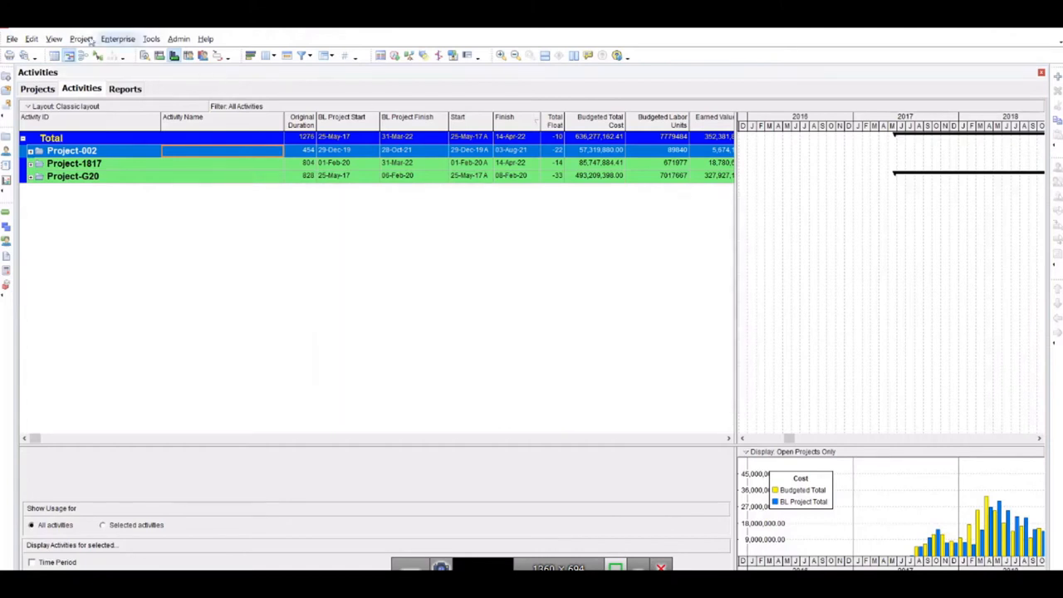
# Step: Review which open projects can be chosen in the baseline assignment, keep Project-002 selected, and close without changes
pyautogui.click(81, 39)
pyautogui.click(114, 72)
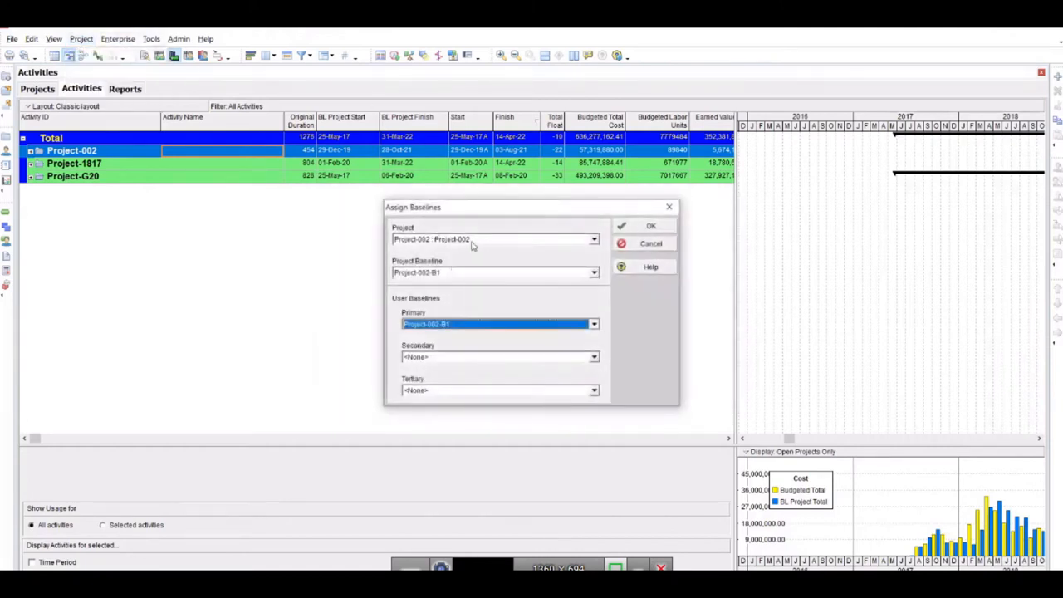
pyautogui.click(470, 239)
pyautogui.click(478, 237)
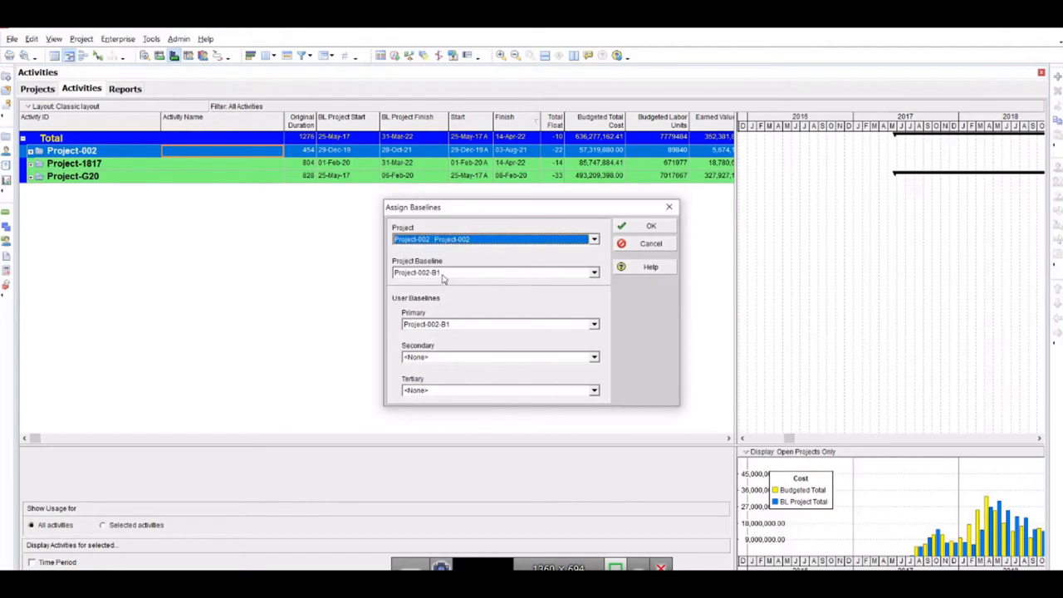
pyautogui.click(447, 274)
pyautogui.click(465, 239)
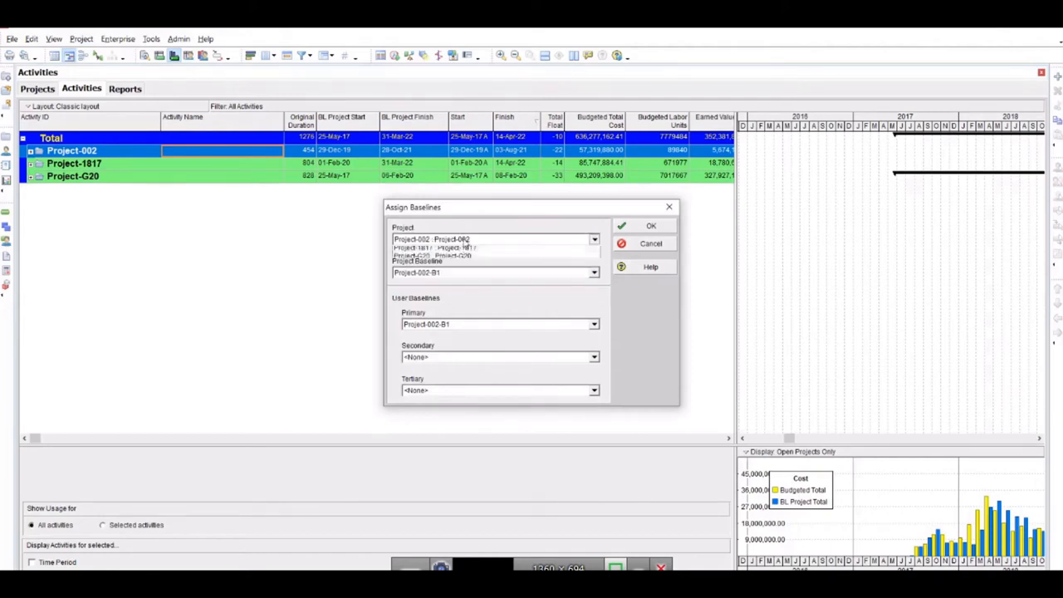
pyautogui.click(477, 235)
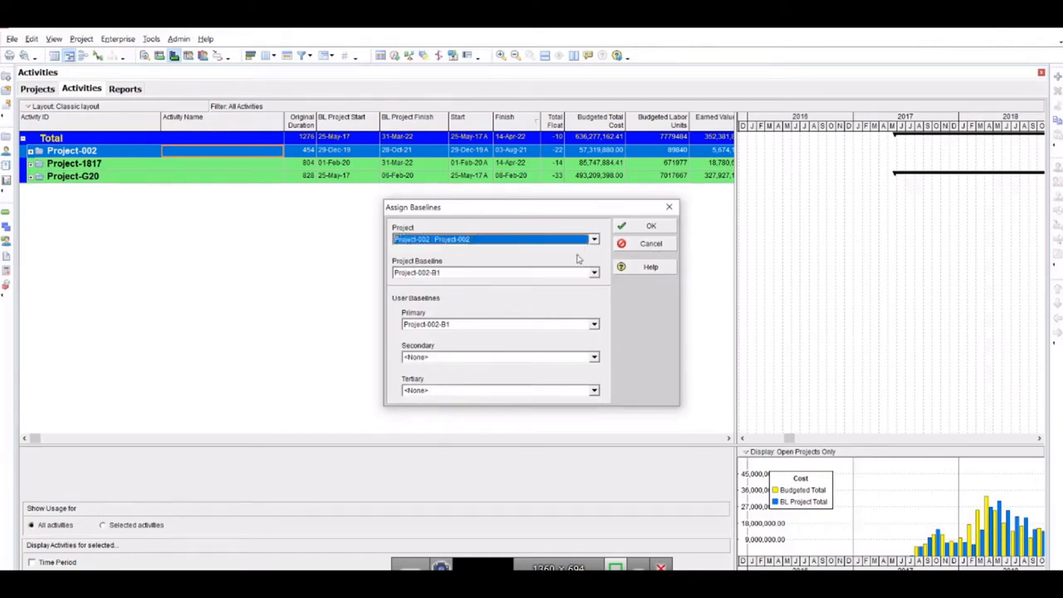
pyautogui.click(463, 240)
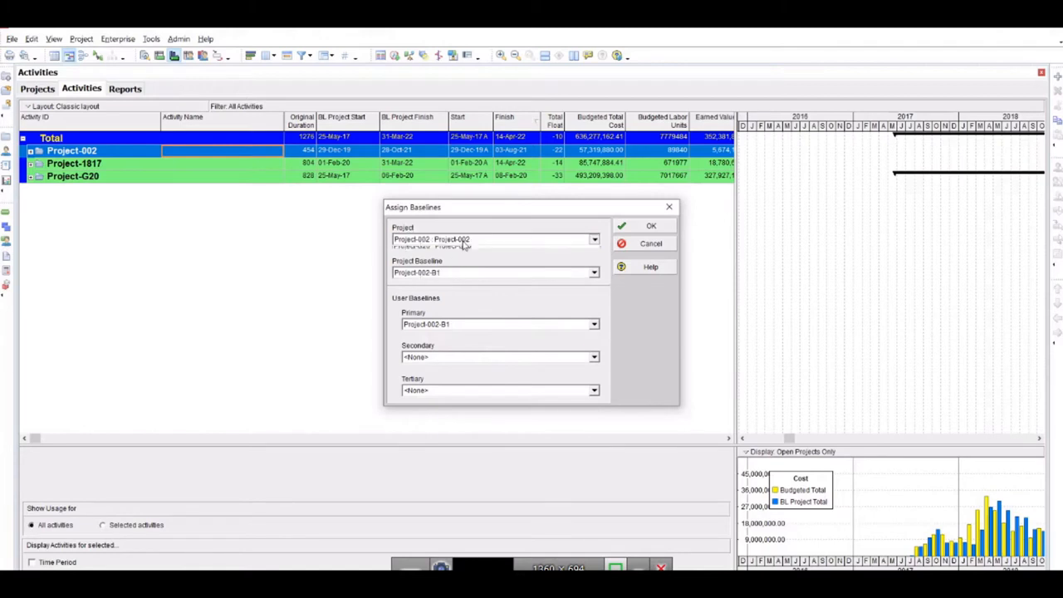
pyautogui.click(472, 241)
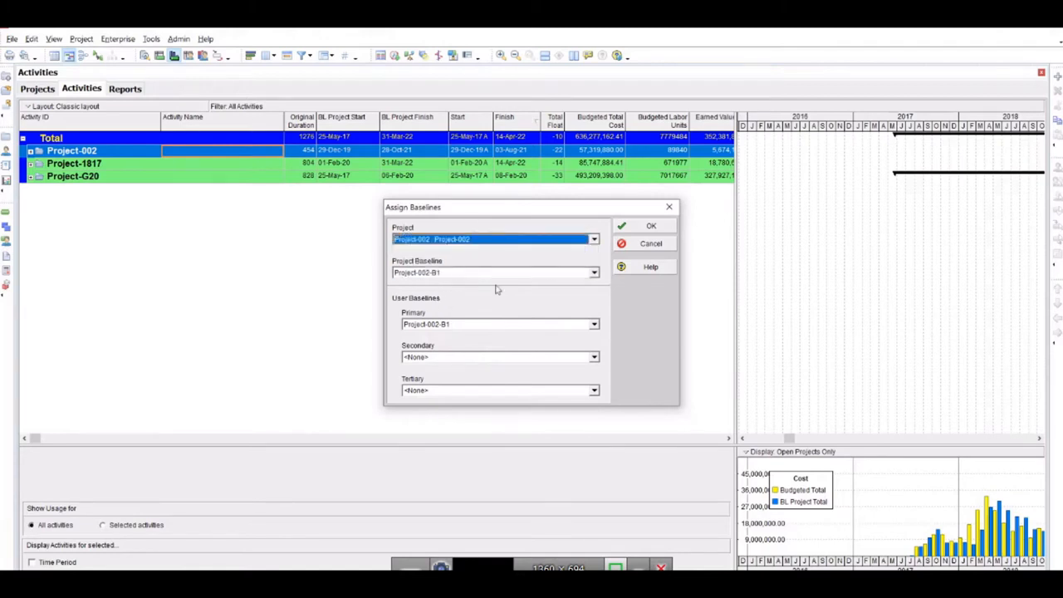
pyautogui.click(670, 209)
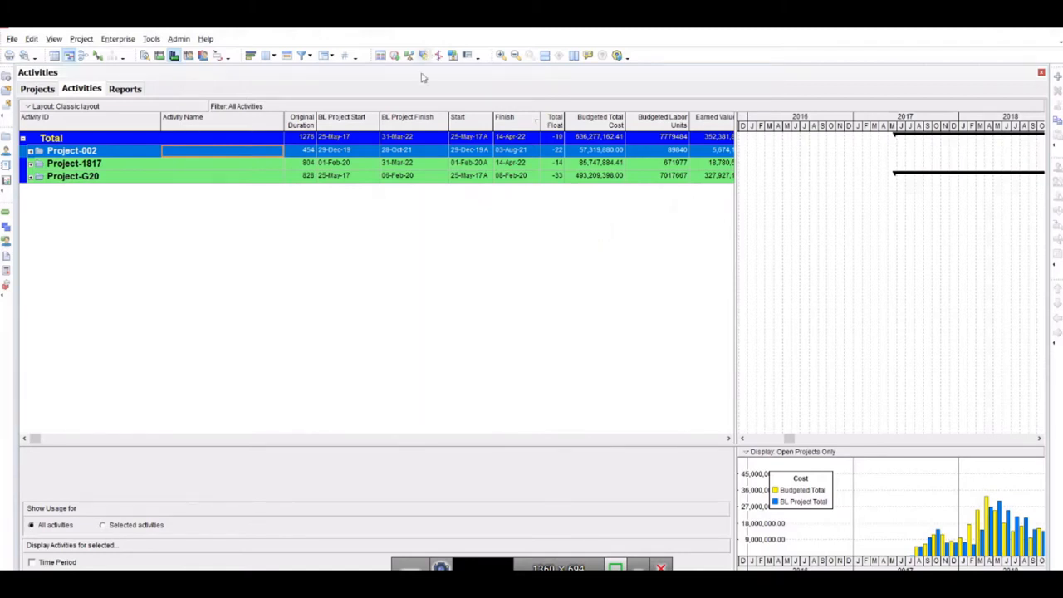
# Step: View the Schedule data date options for the open projects, close them, and select Project-1817
pyautogui.click(395, 55)
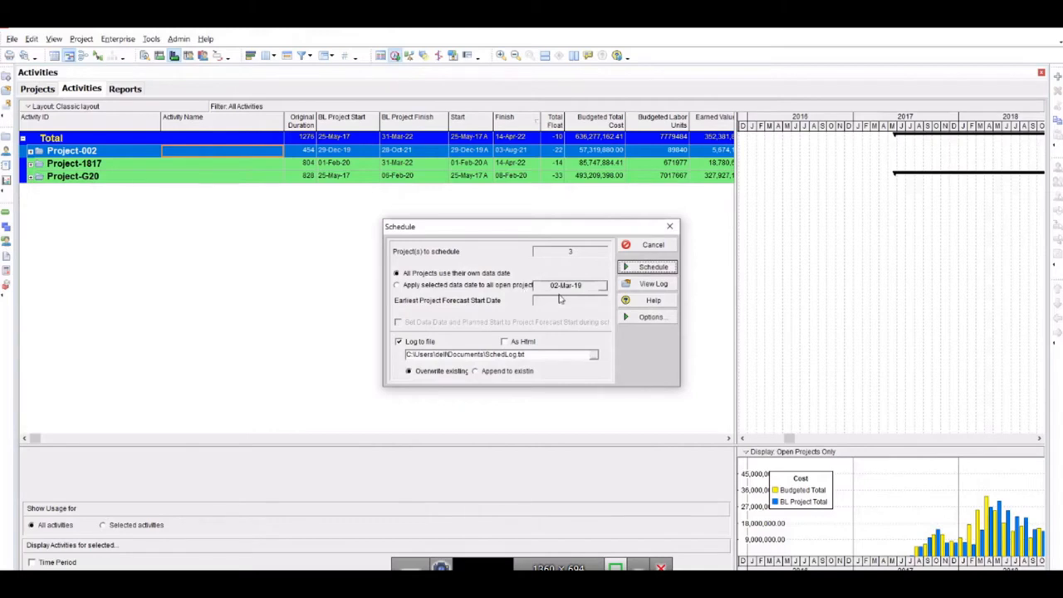
pyautogui.click(670, 226)
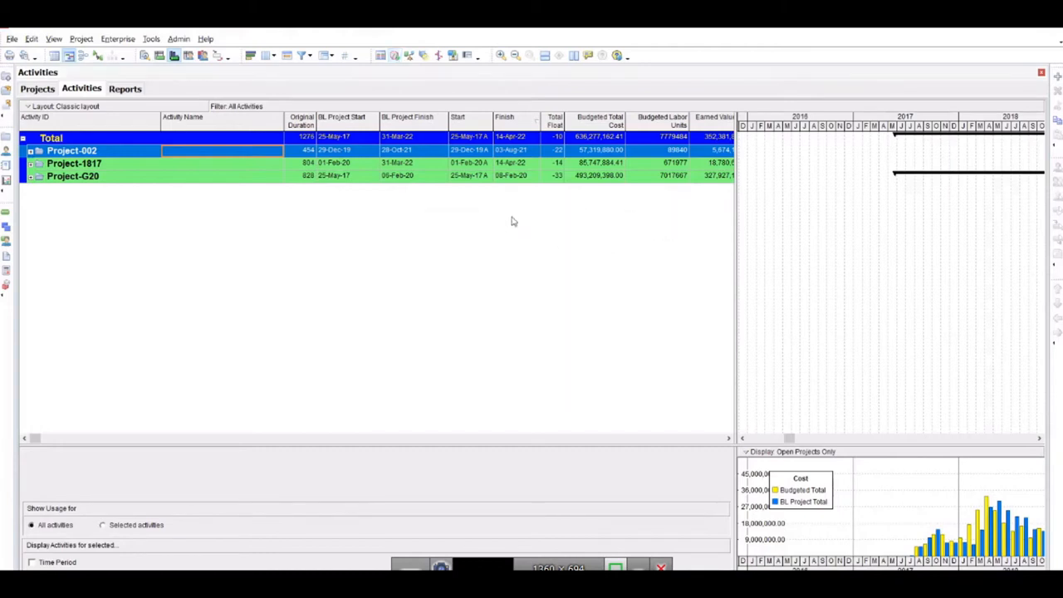
pyautogui.click(77, 168)
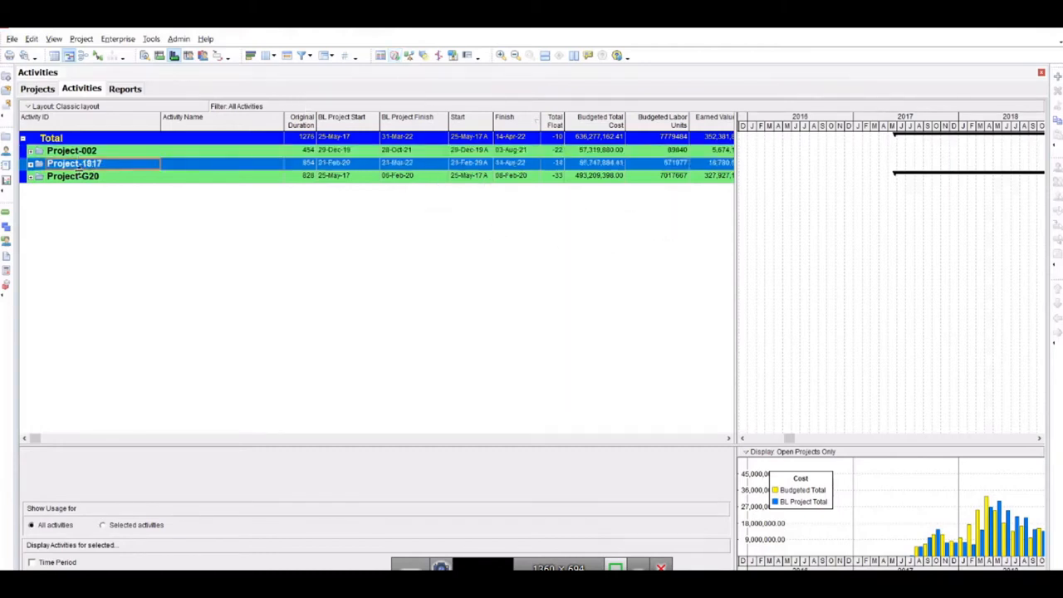
pyautogui.click(83, 178)
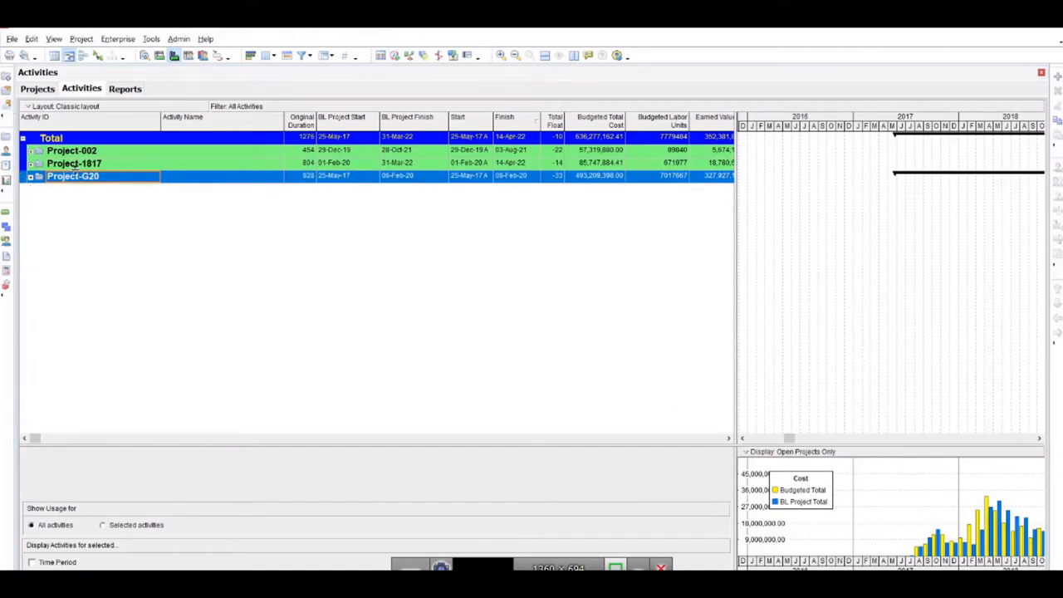
pyautogui.click(77, 169)
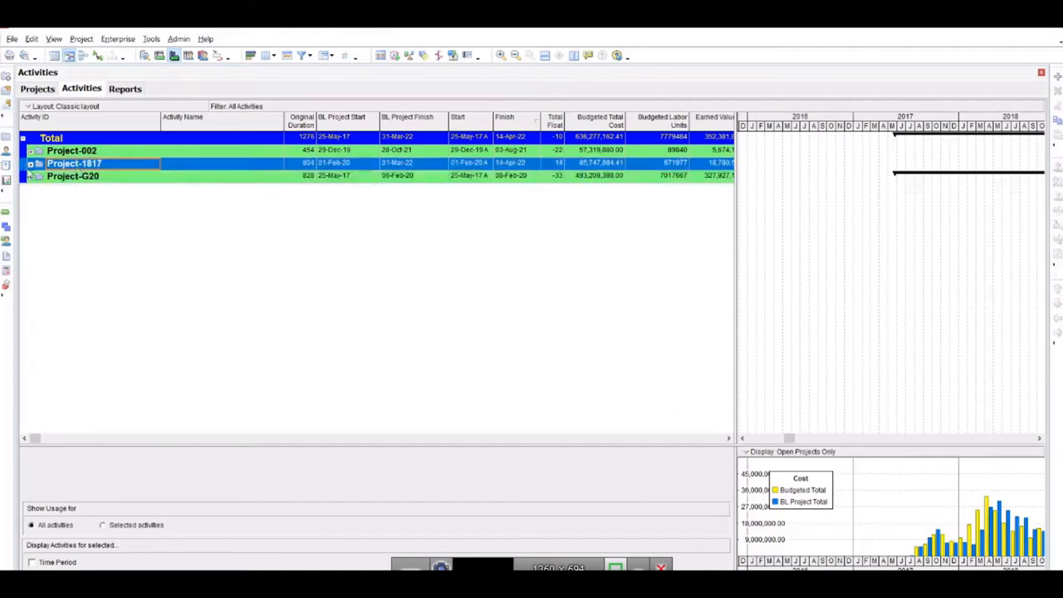
# Step: Expand Project-1817, examine whether all open projects use their own data date in the Schedule settings, and collapse the project
pyautogui.click(31, 164)
pyautogui.click(395, 58)
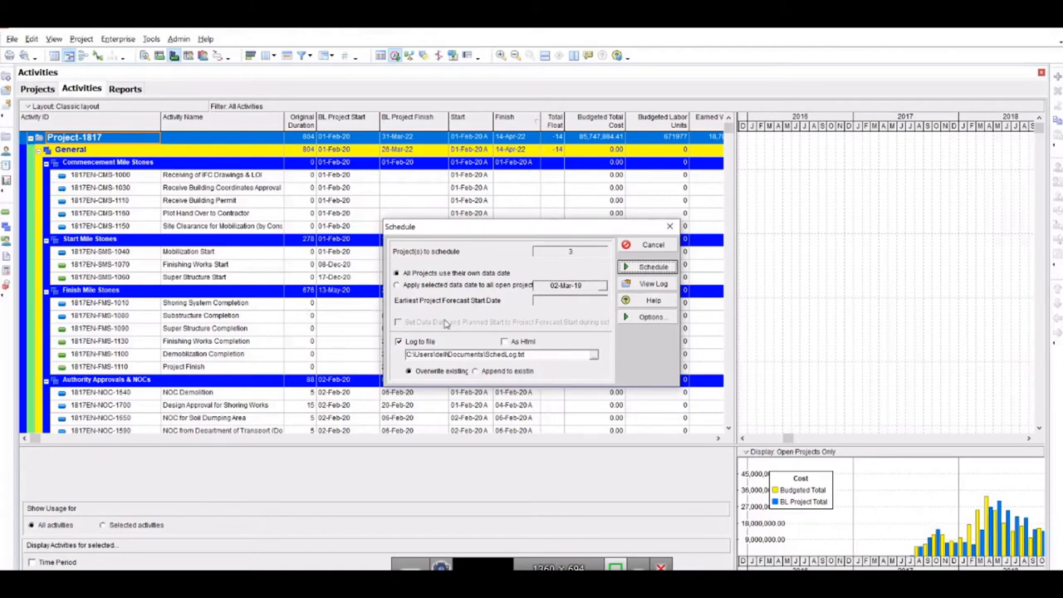
pyautogui.click(671, 227)
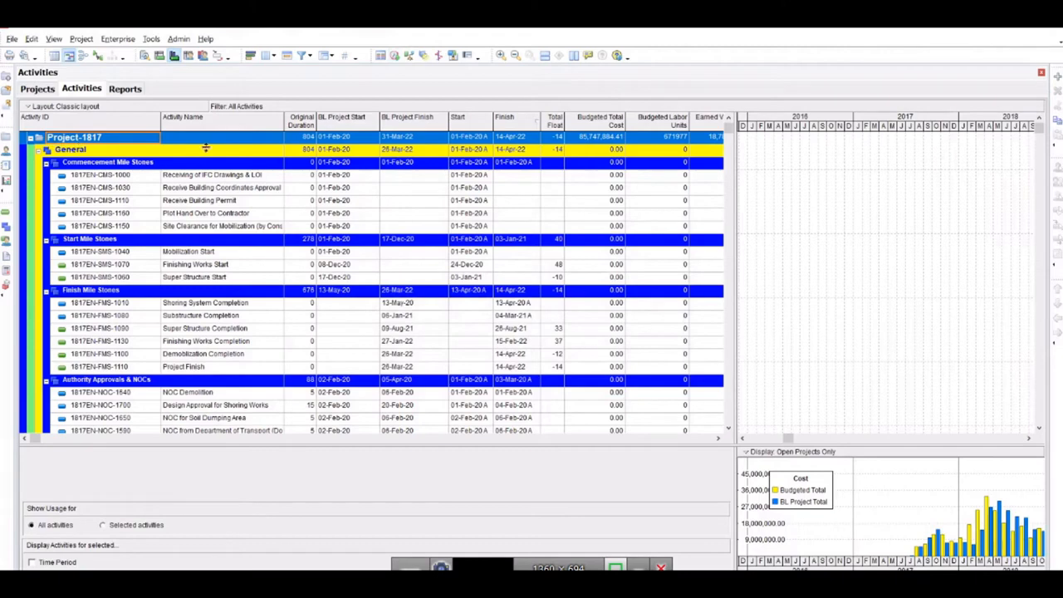
pyautogui.click(395, 56)
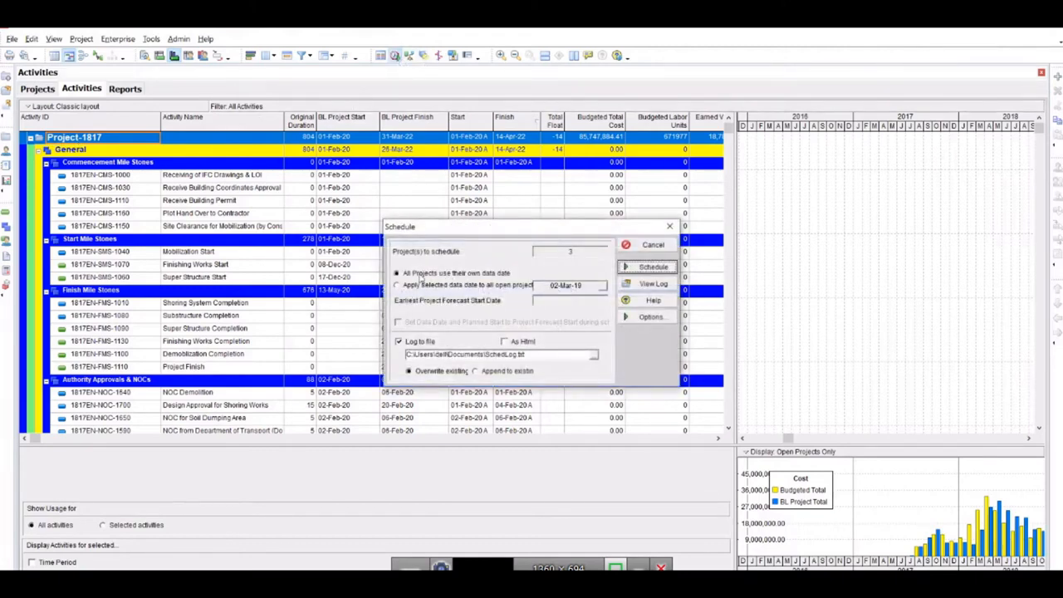
pyautogui.click(674, 231)
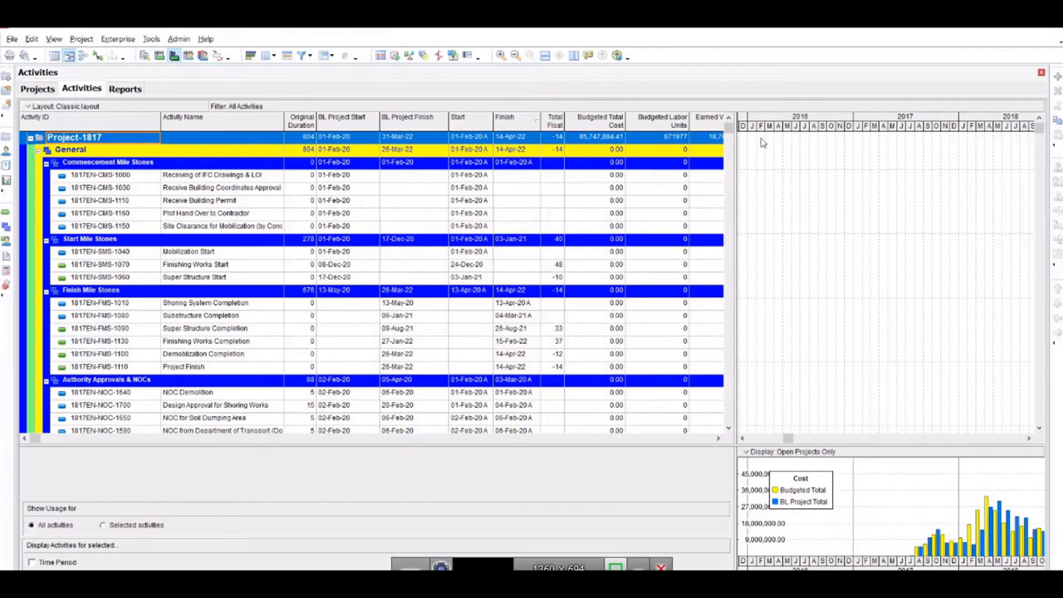
pyautogui.moveTo(728, 128); pyautogui.dragTo(719, 116)
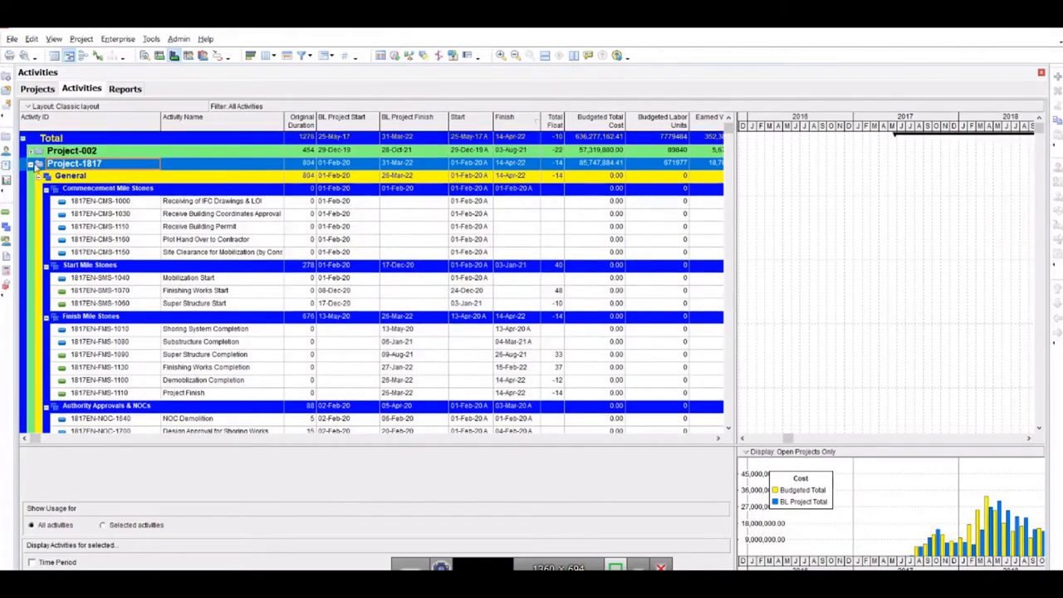
pyautogui.click(32, 164)
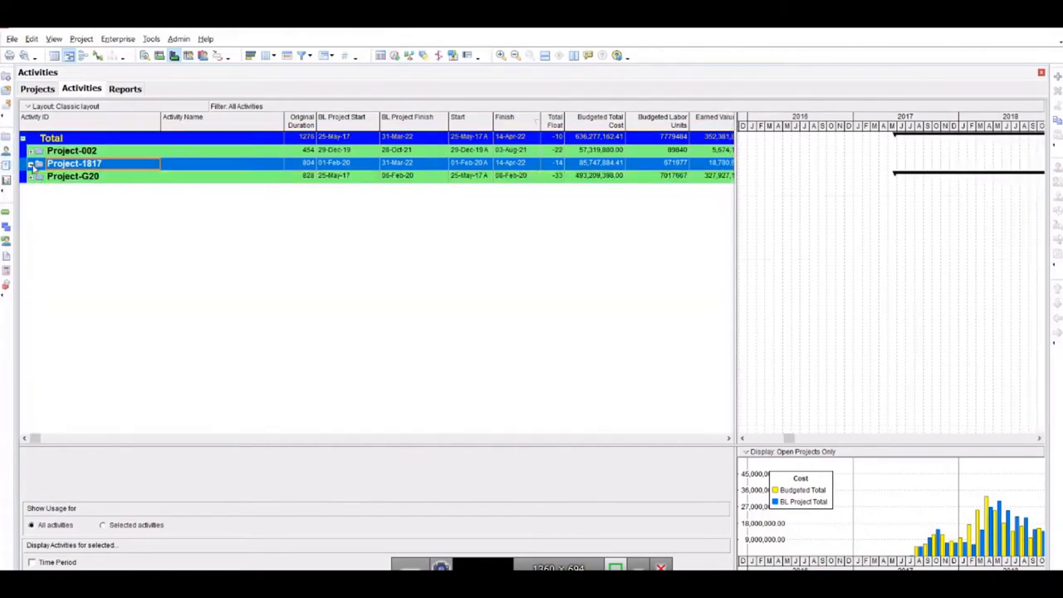
# Step: Select Project-002 through Project-G20 together in the activities view and open the reports list
pyautogui.click(99, 154)
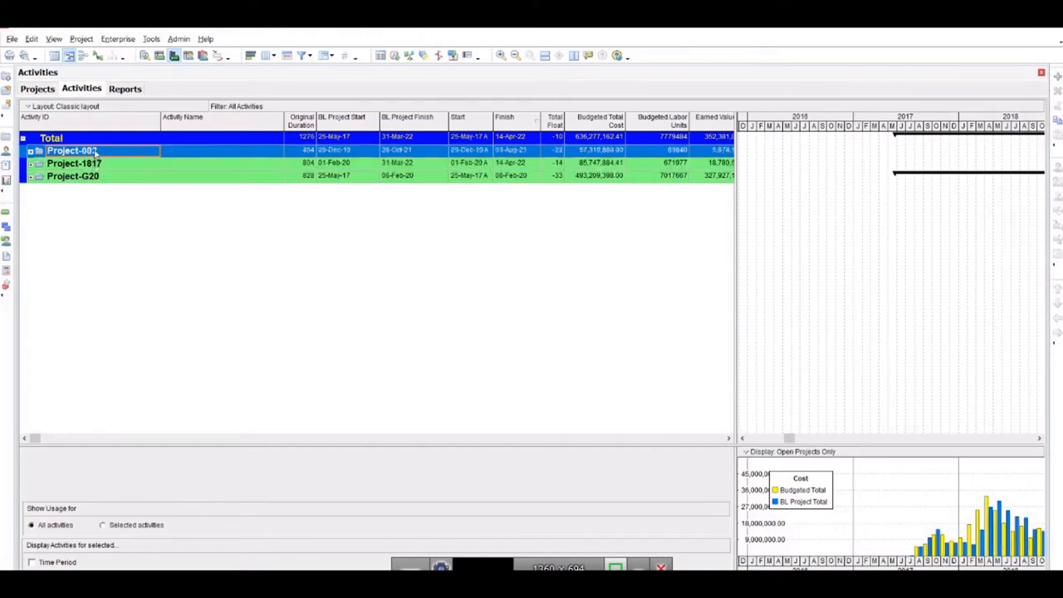
pyautogui.rightClick(95, 152)
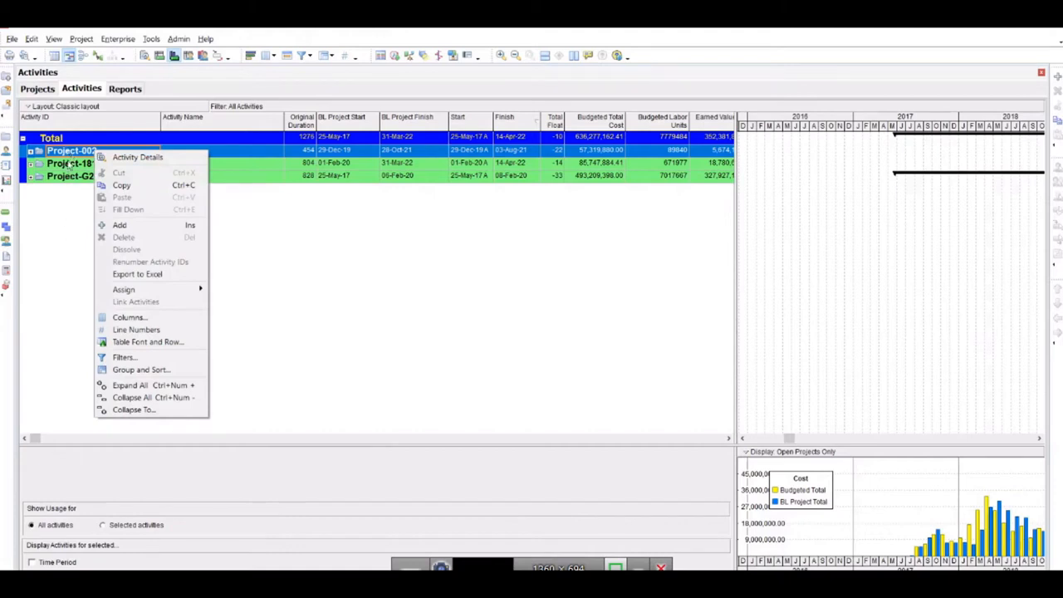
pyautogui.click(71, 179)
pyautogui.click(93, 152)
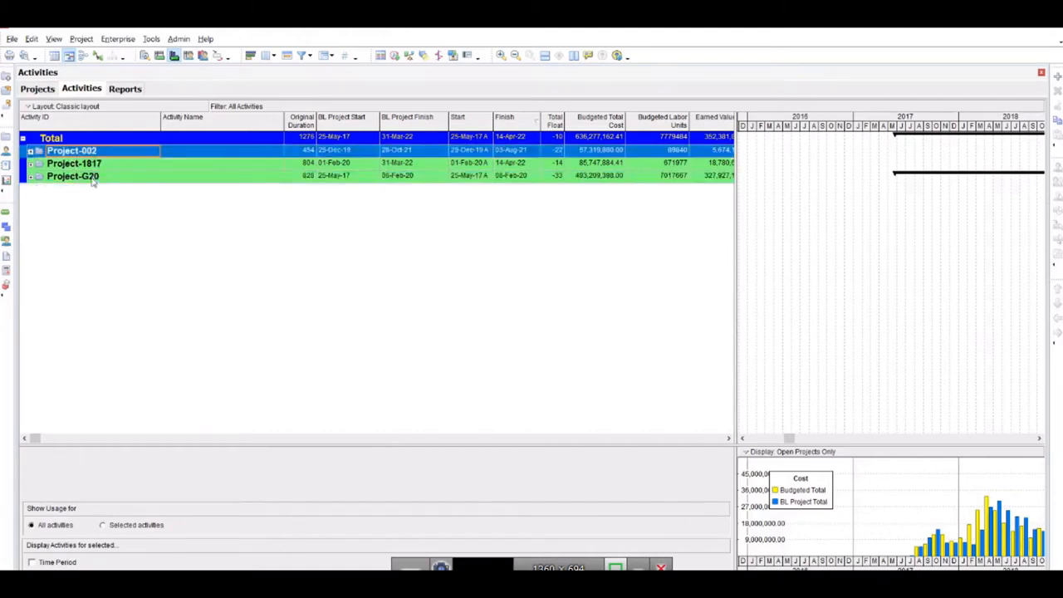
pyautogui.keyDown('shift'); pyautogui.click(91, 178); pyautogui.keyUp('shift')
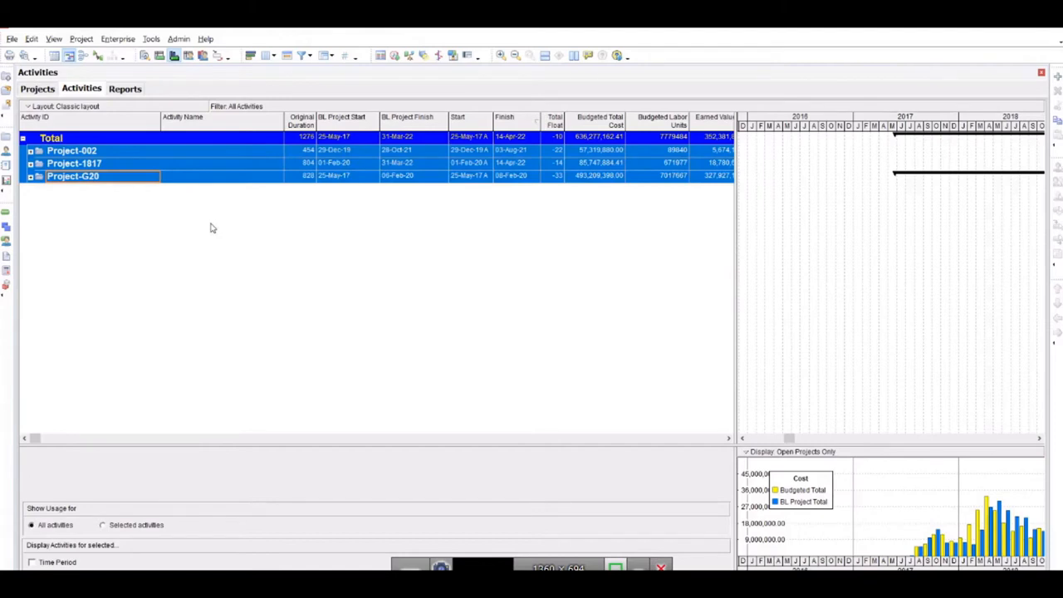
pyautogui.click(129, 91)
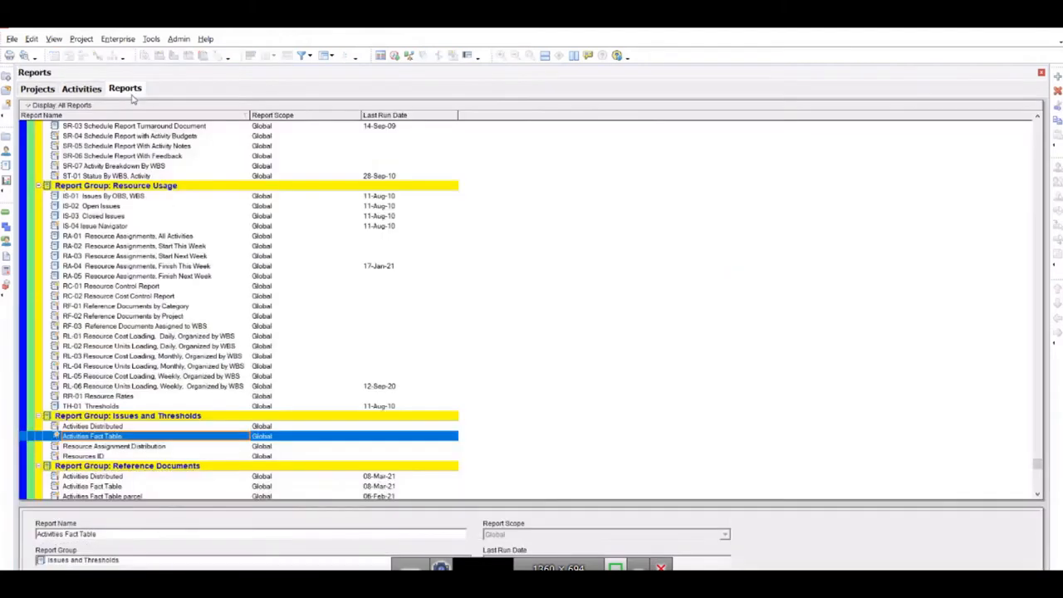
# Step: Look over the four reports under Issues and Thresholds, select Activities Fact Table, and check the open projects in the activities view before returning
pyautogui.click(121, 428)
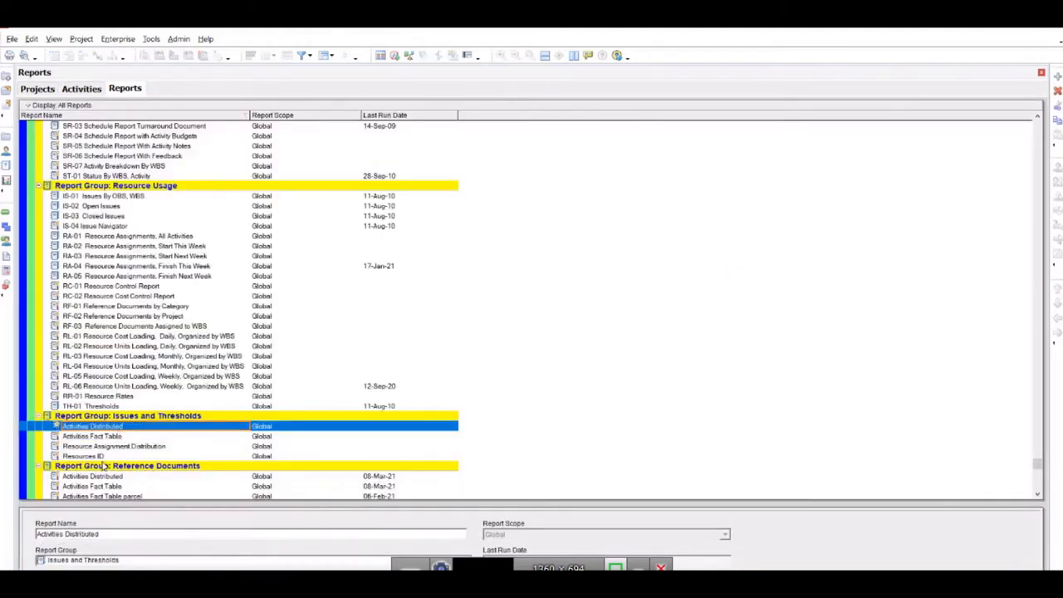
pyautogui.keyDown('shift'); pyautogui.click(100, 456); pyautogui.keyUp('shift')
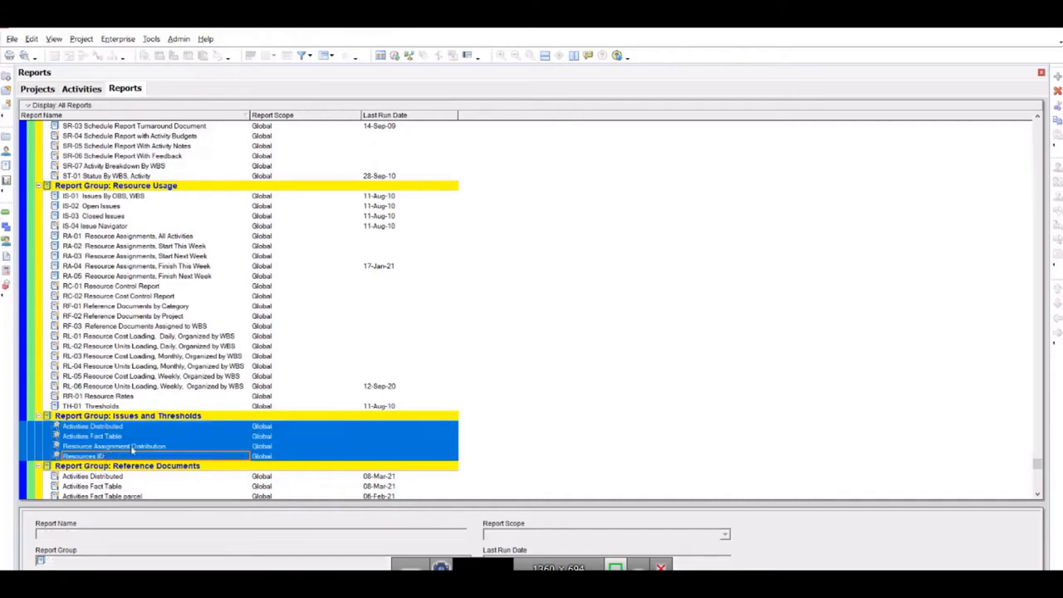
pyautogui.click(96, 437)
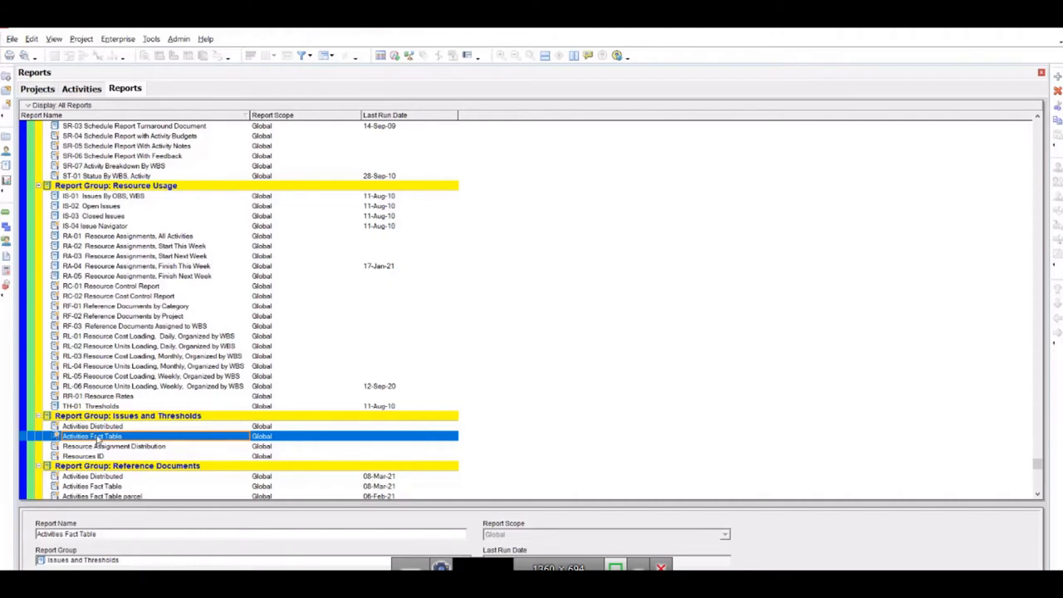
pyautogui.click(92, 89)
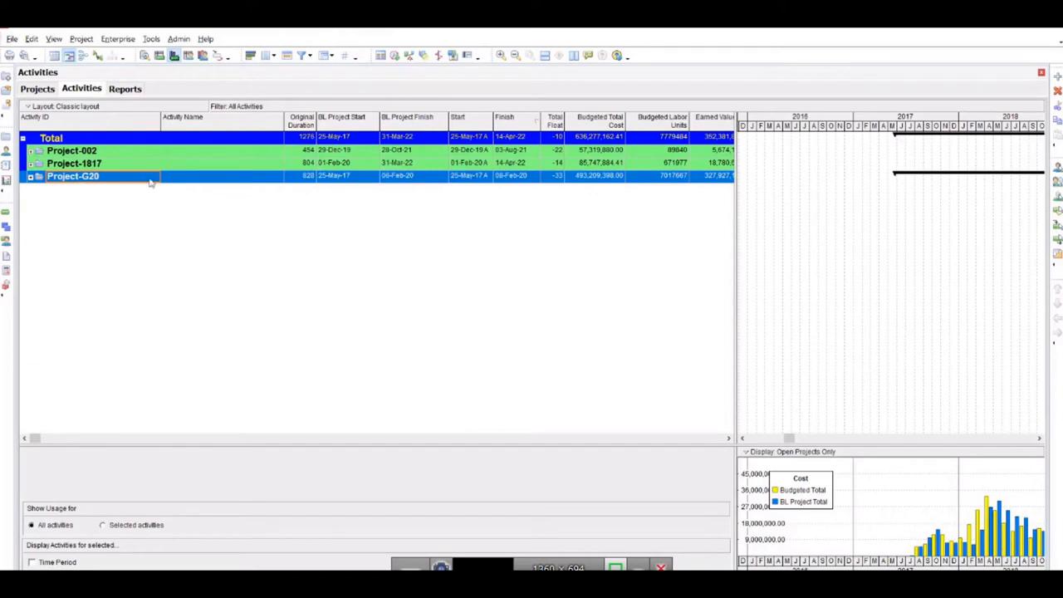
pyautogui.click(126, 89)
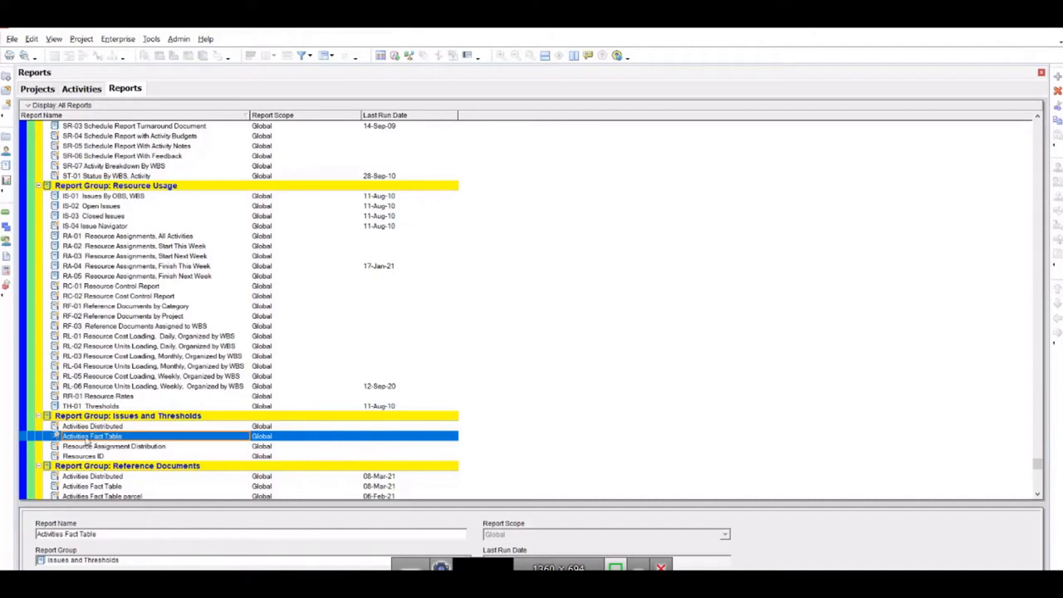
# Step: Modify the Activities Fact Table report through the Report Wizard, using the current screen and Activities as the only subject area
pyautogui.rightClick(96, 444)
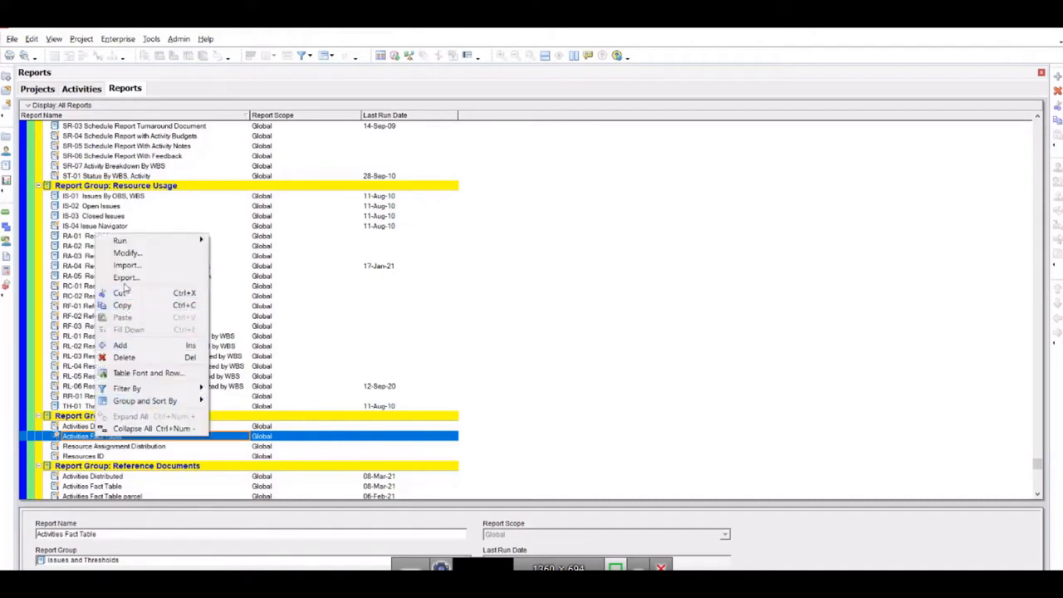
pyautogui.click(126, 253)
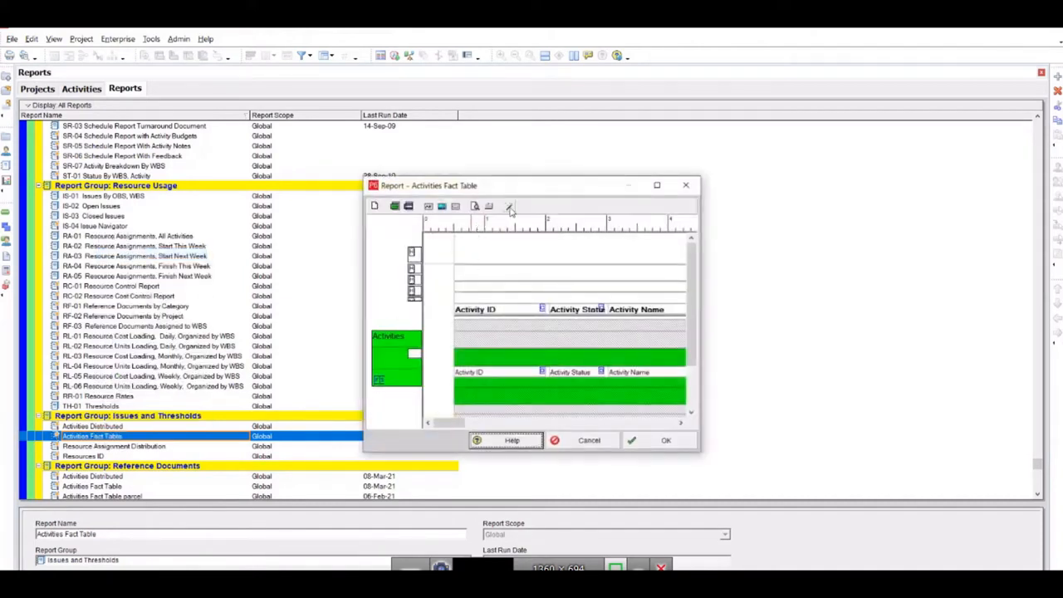
pyautogui.click(507, 207)
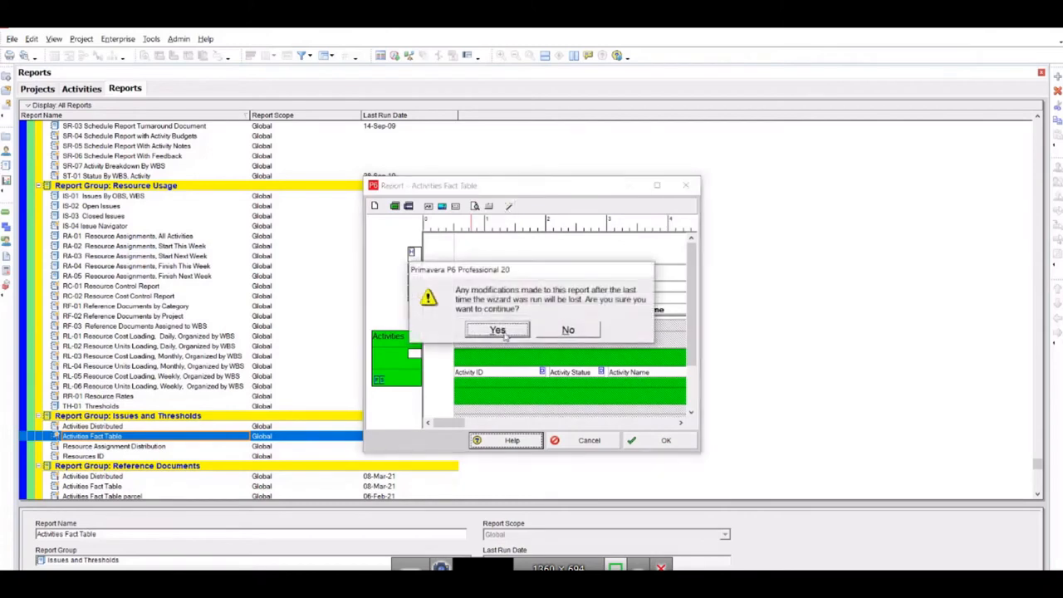
pyautogui.click(498, 330)
pyautogui.click(417, 352)
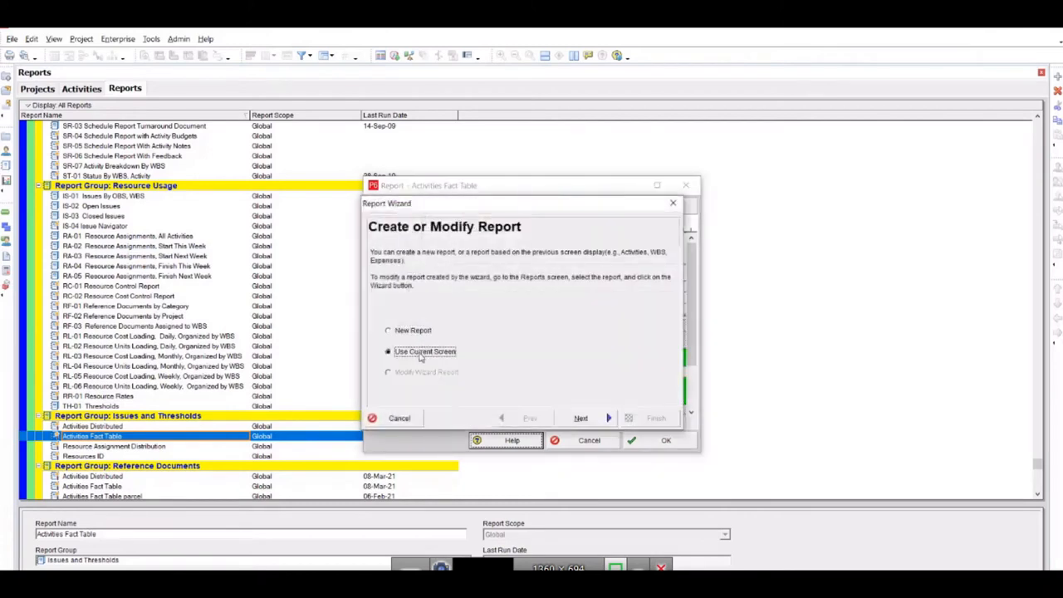
pyautogui.click(566, 420)
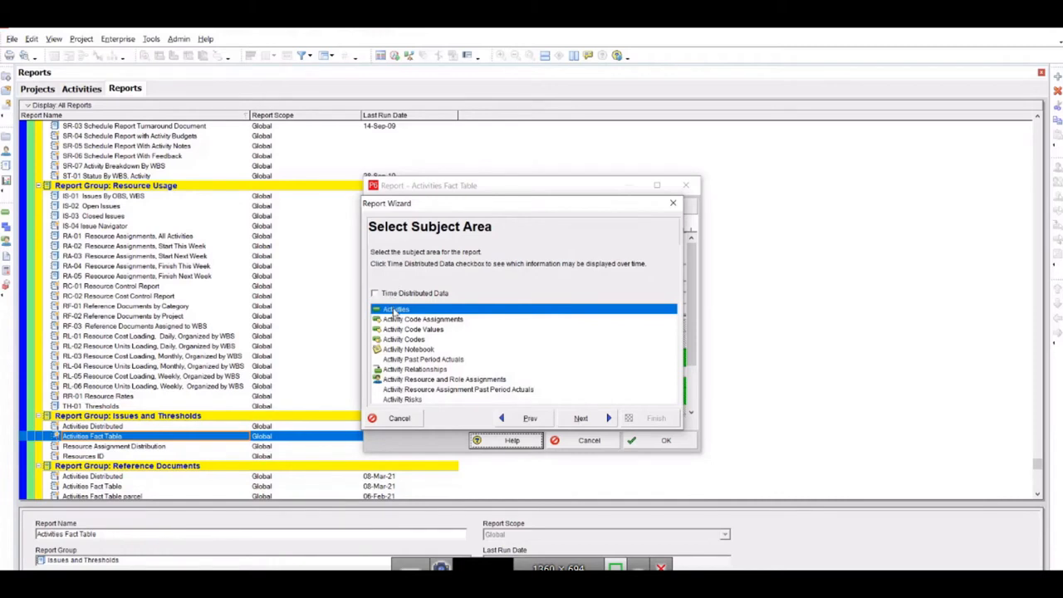
pyautogui.click(581, 418)
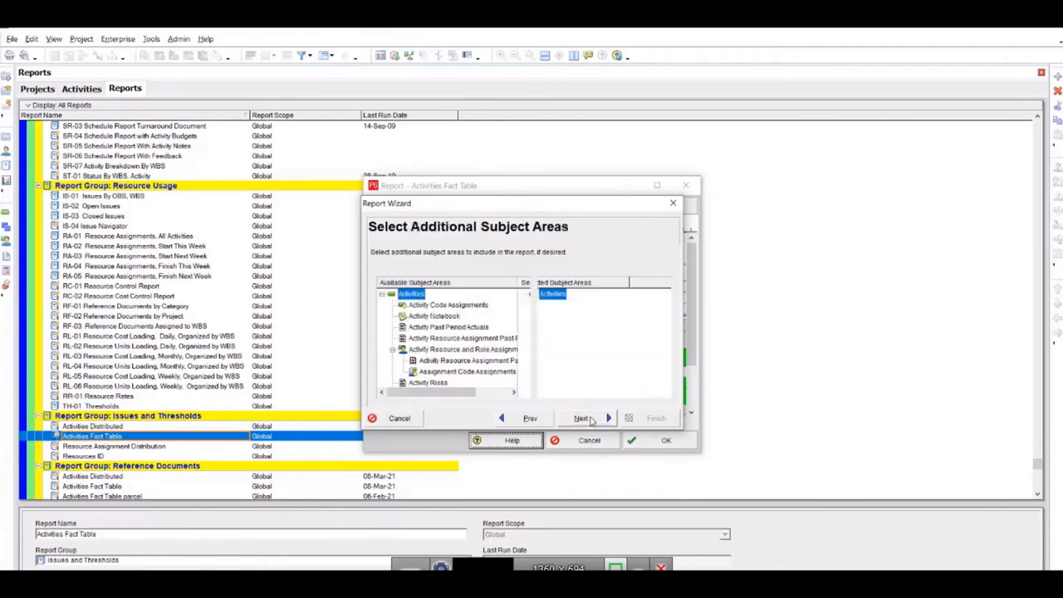
pyautogui.click(581, 418)
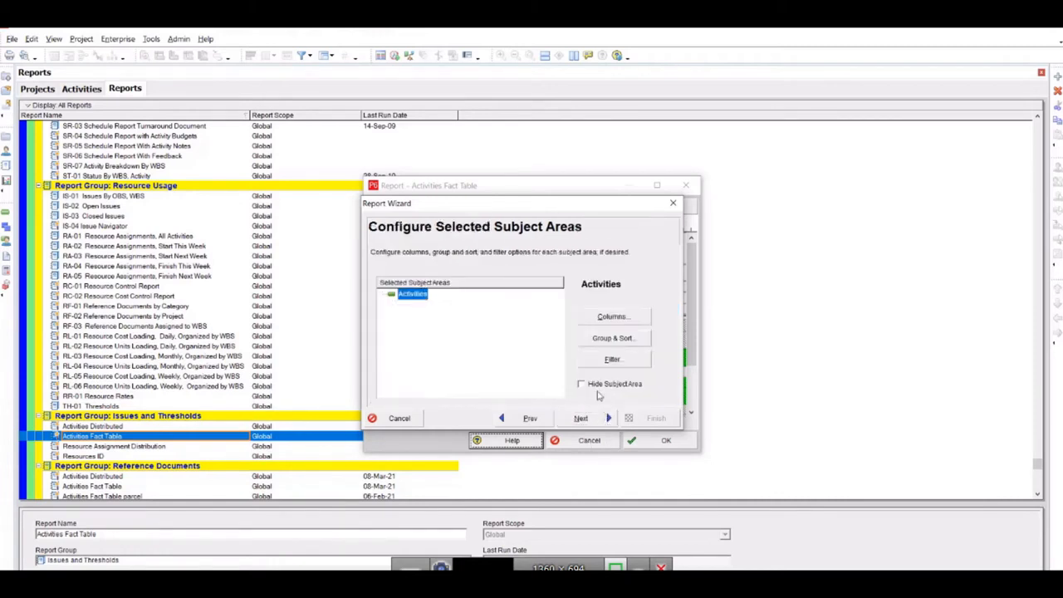
# Step: Review the report's selected columns, highlighting the activity codes of each project from KT-AREA to Bill-14 FAC-14, and accept the columns
pyautogui.click(611, 319)
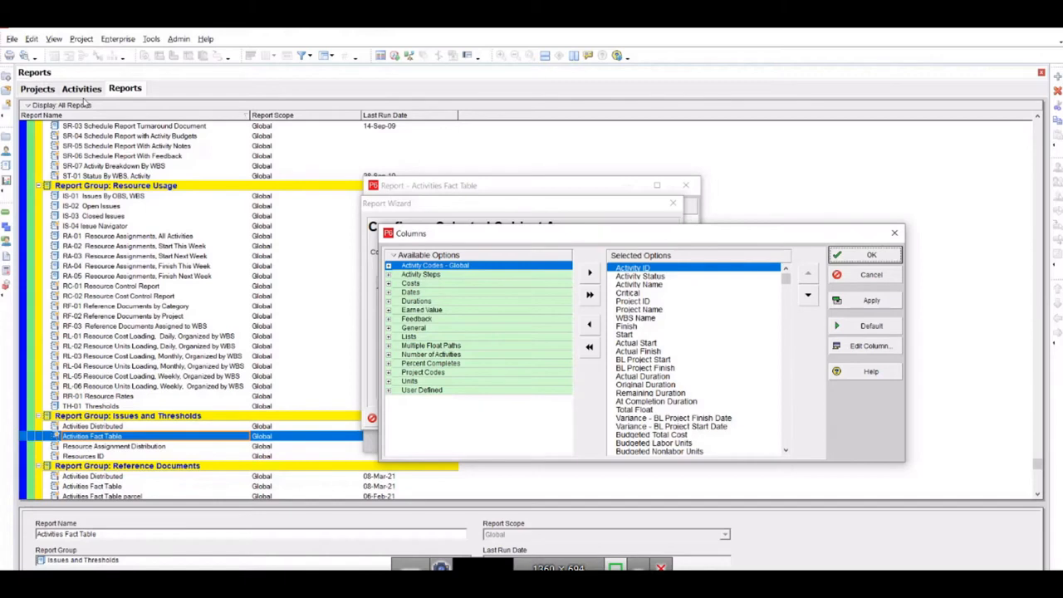
pyautogui.moveTo(790, 281); pyautogui.dragTo(797, 435)
pyautogui.click(637, 310)
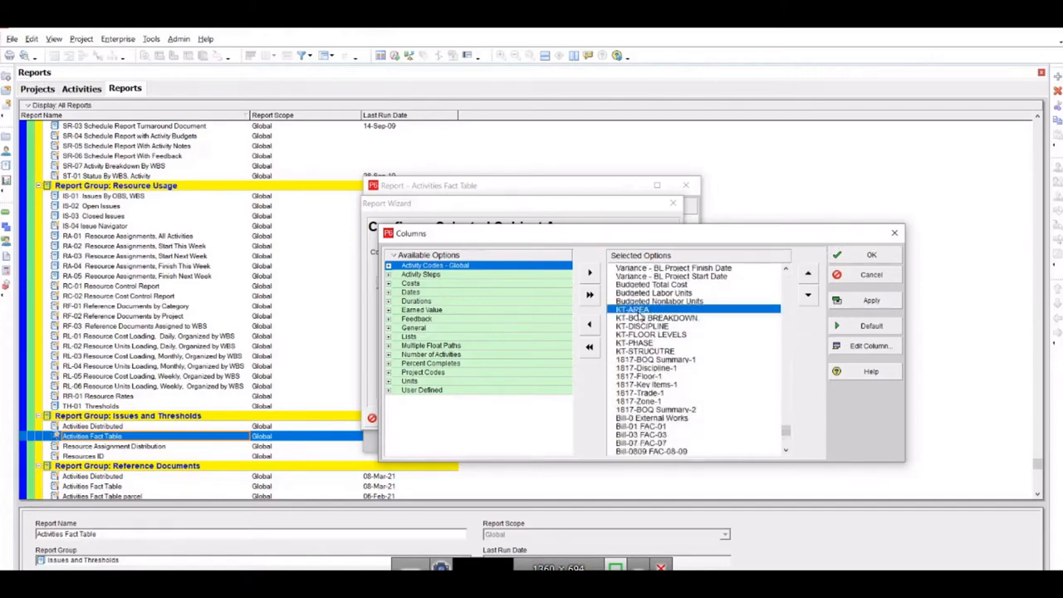
pyautogui.scroll(-1, 633, 398)
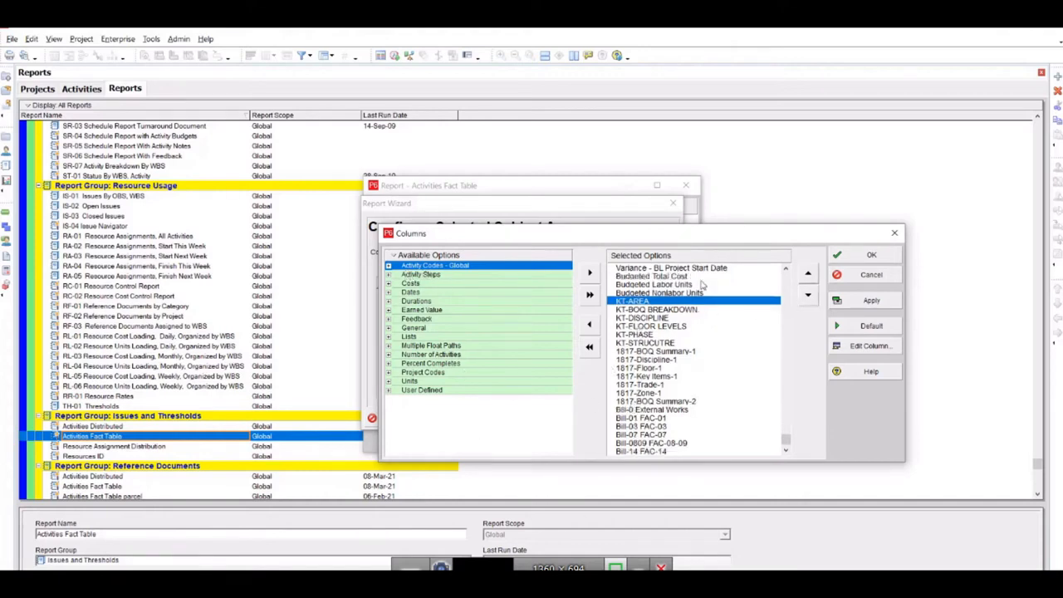
pyautogui.click(419, 275)
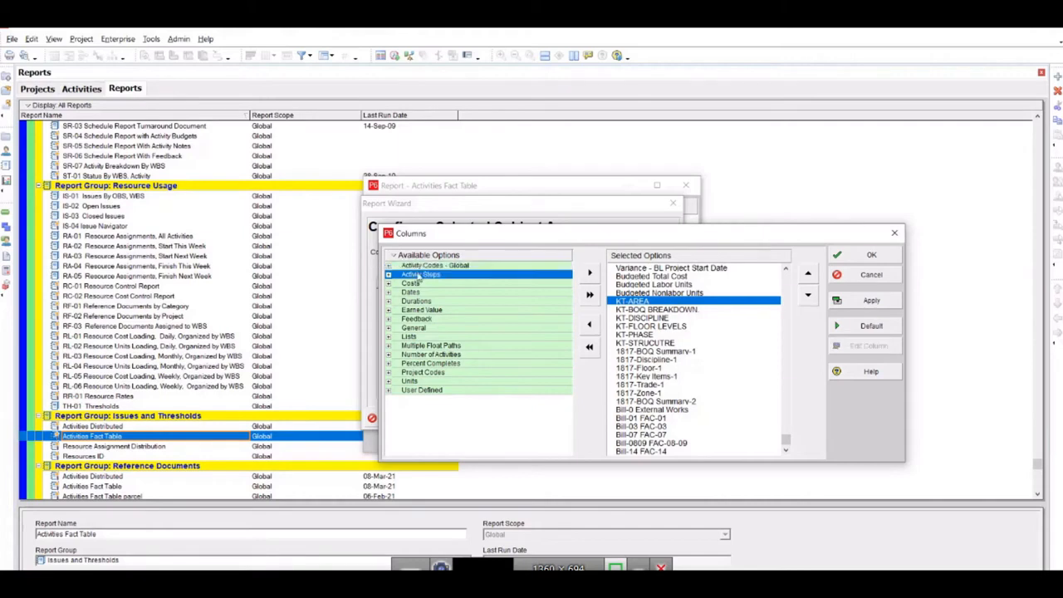
pyautogui.click(468, 266)
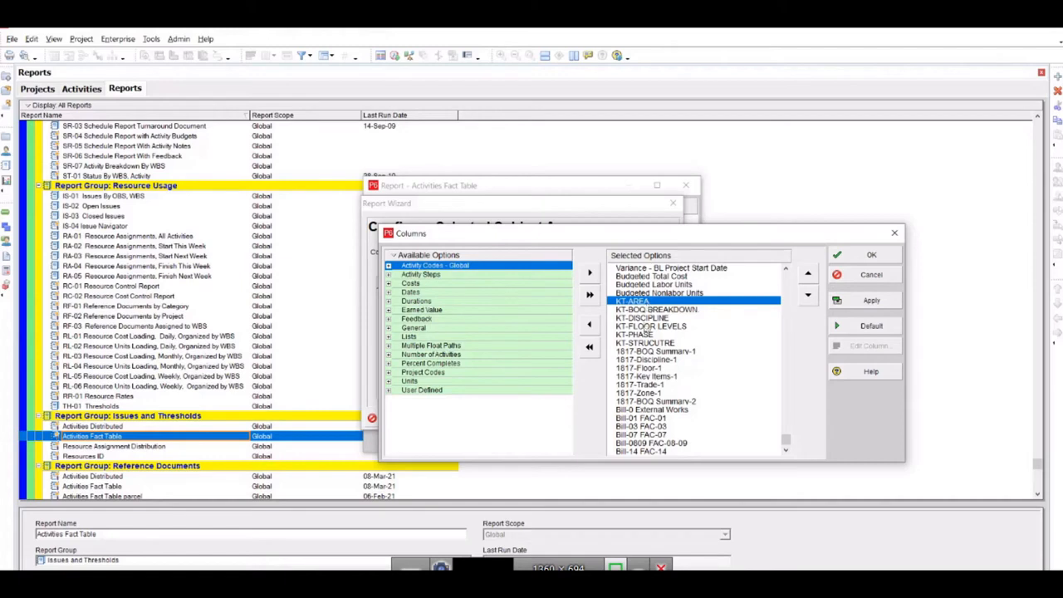
pyautogui.keyDown('shift'); pyautogui.click(642, 344); pyautogui.keyUp('shift')
pyautogui.click(636, 352)
pyautogui.keyDown('shift'); pyautogui.click(632, 402); pyautogui.keyUp('shift')
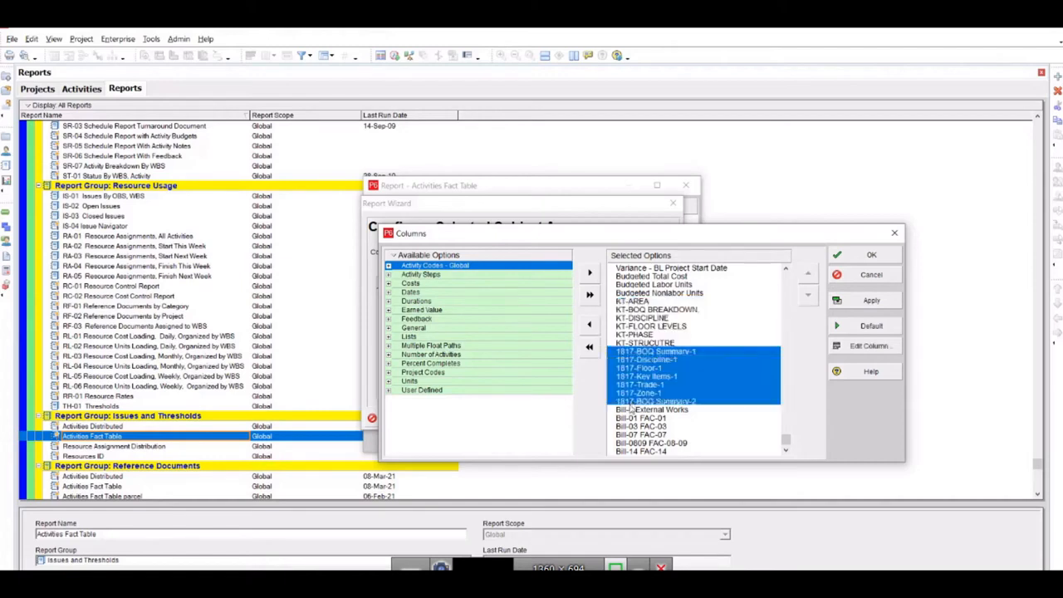
pyautogui.keyDown('shift'); pyautogui.click(628, 418); pyautogui.keyUp('shift')
pyautogui.keyDown('shift'); pyautogui.click(633, 451); pyautogui.keyUp('shift')
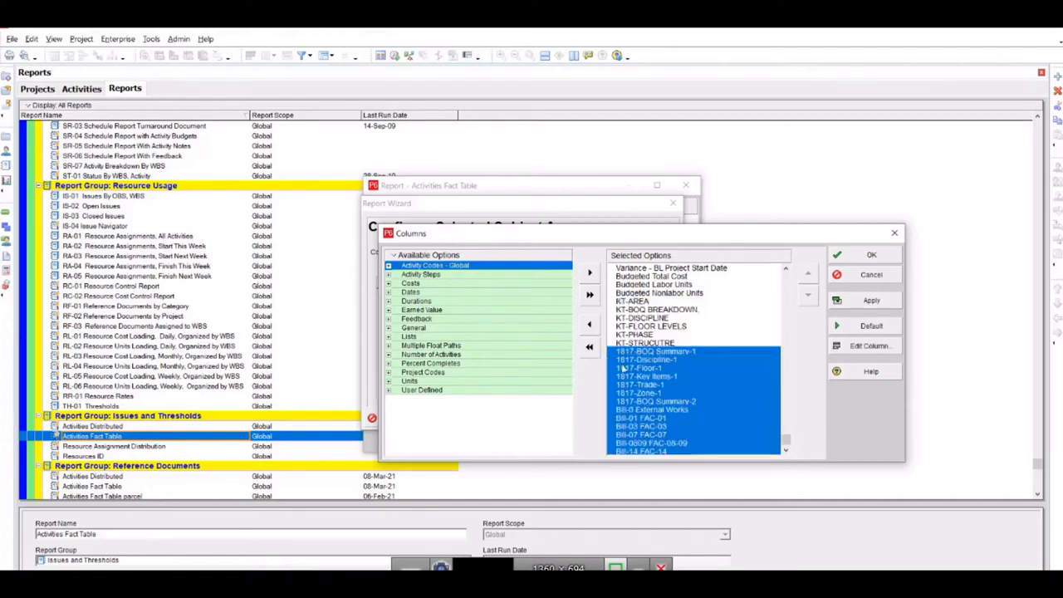
pyautogui.click(840, 257)
# Step: Hide the Activities subject area in the report and review its grouping, sorting and filter settings
pyautogui.click(606, 386)
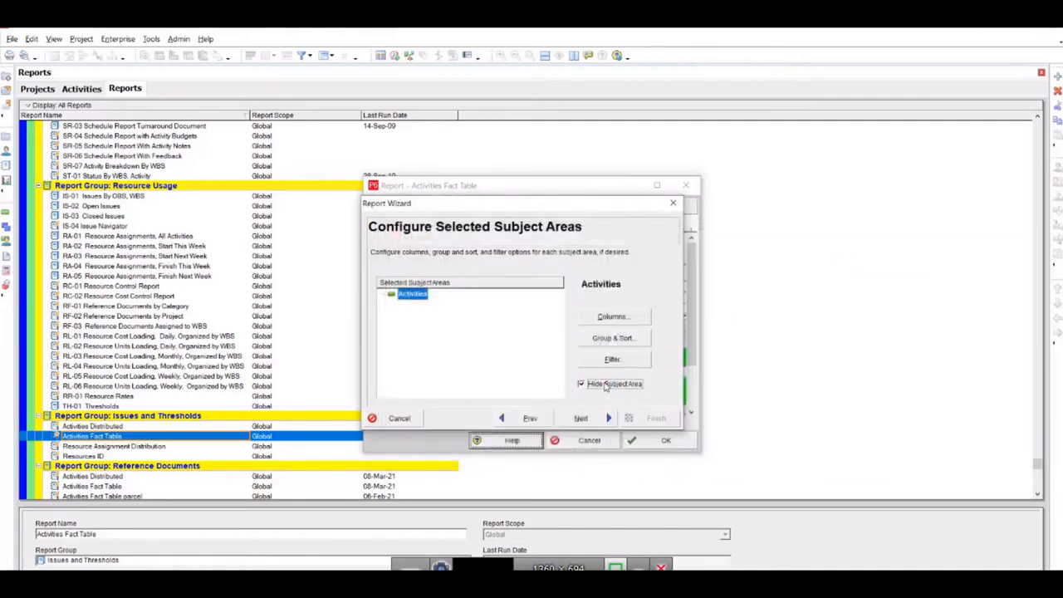
pyautogui.click(612, 338)
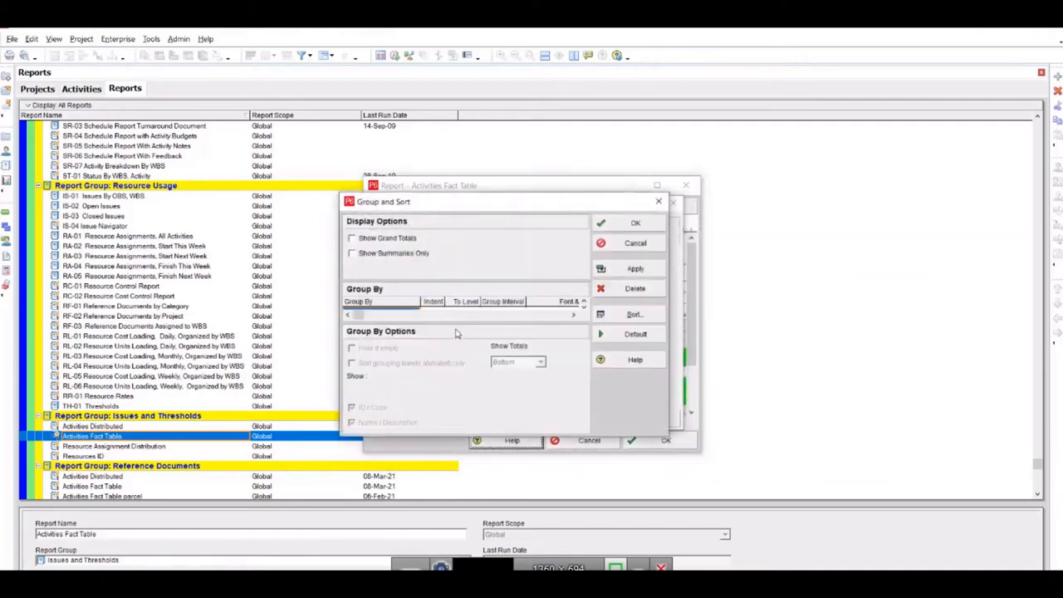
pyautogui.click(654, 226)
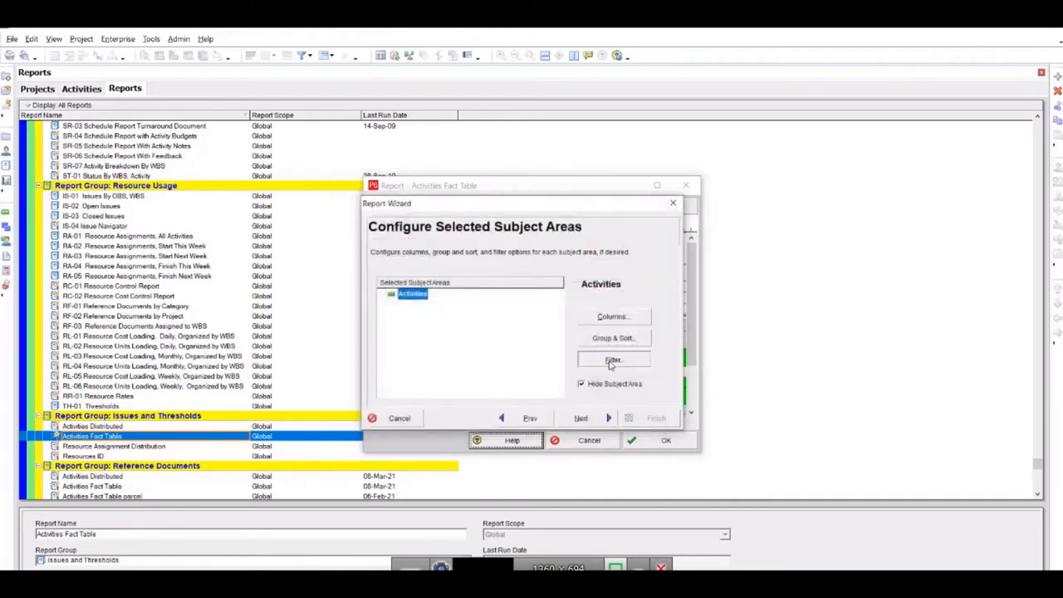
pyautogui.click(610, 362)
pyautogui.click(688, 221)
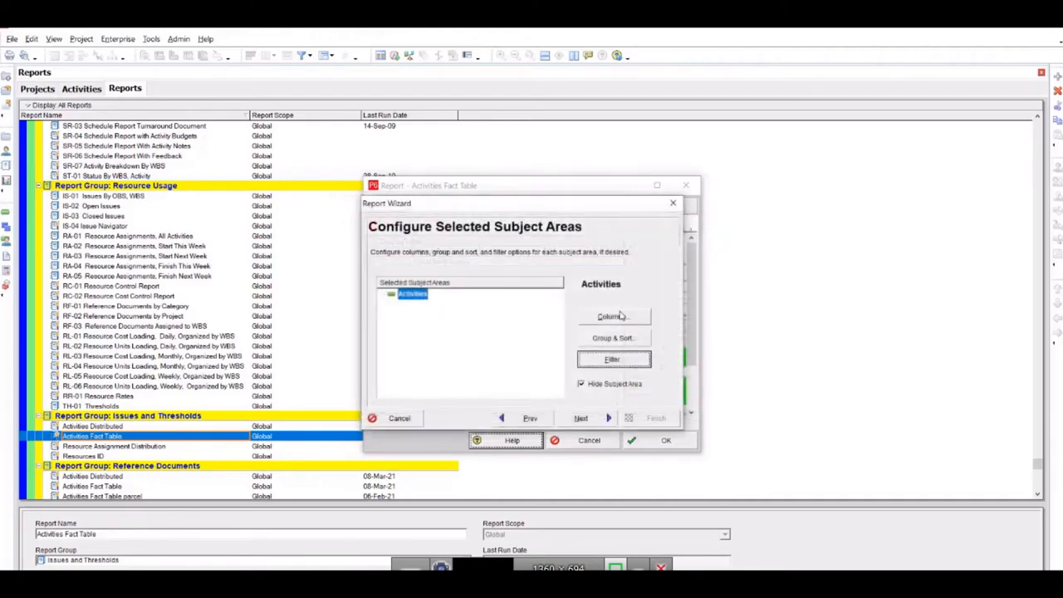
# Step: Keep the title Activities Fact Table, finish the Report Wizard and accept the modified report
pyautogui.click(583, 418)
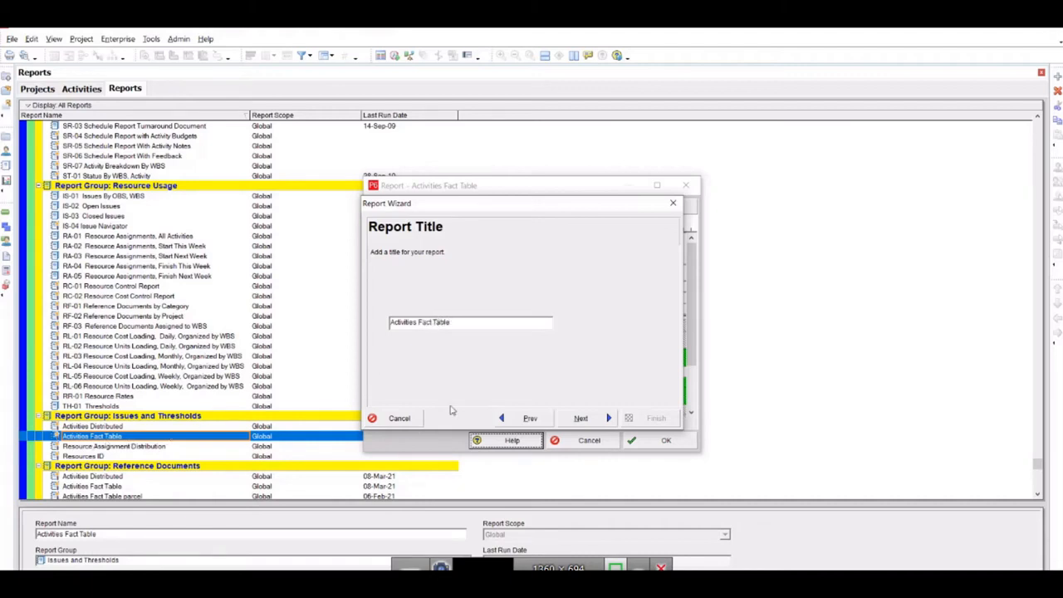
pyautogui.click(583, 420)
pyautogui.click(585, 420)
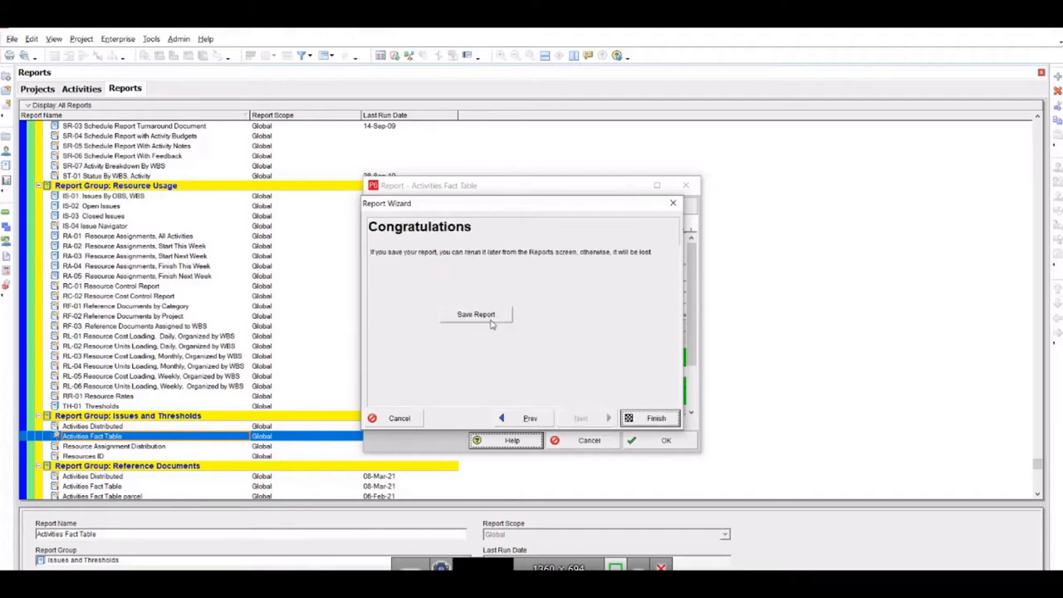
pyautogui.click(631, 420)
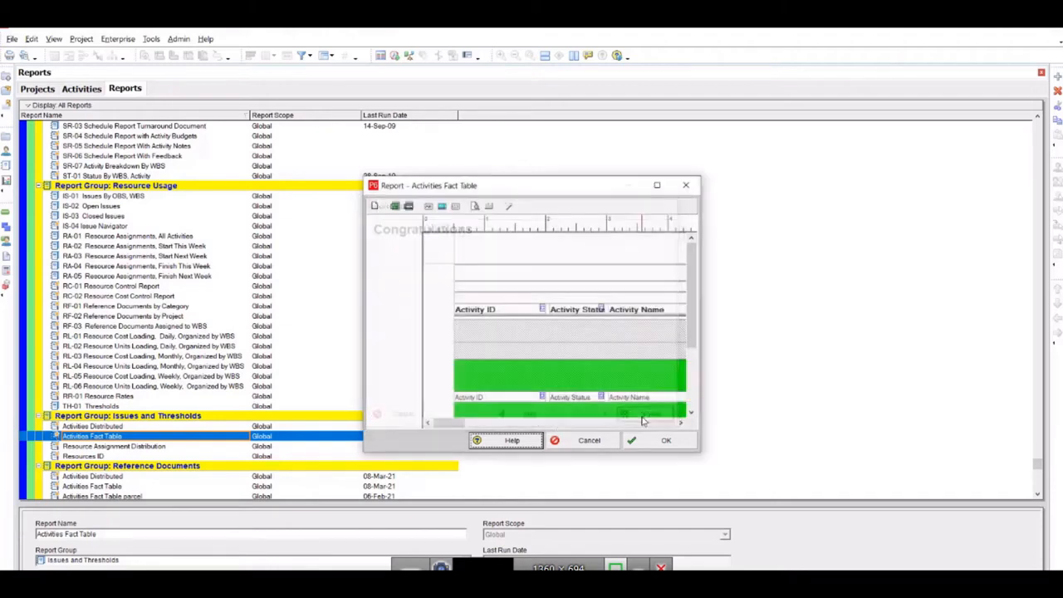
pyautogui.click(656, 441)
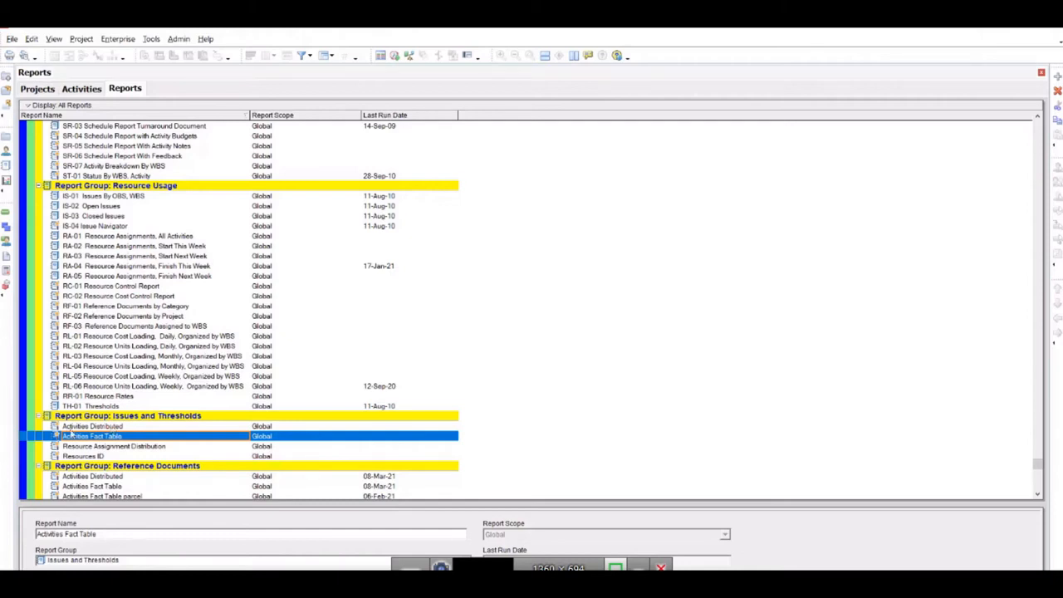
# Step: Select the four reports from Activities Distributed to Resources ID under Issues and Thresholds and start running them as a batch
pyautogui.click(91, 426)
pyautogui.keyDown('shift'); pyautogui.click(91, 457); pyautogui.keyUp('shift')
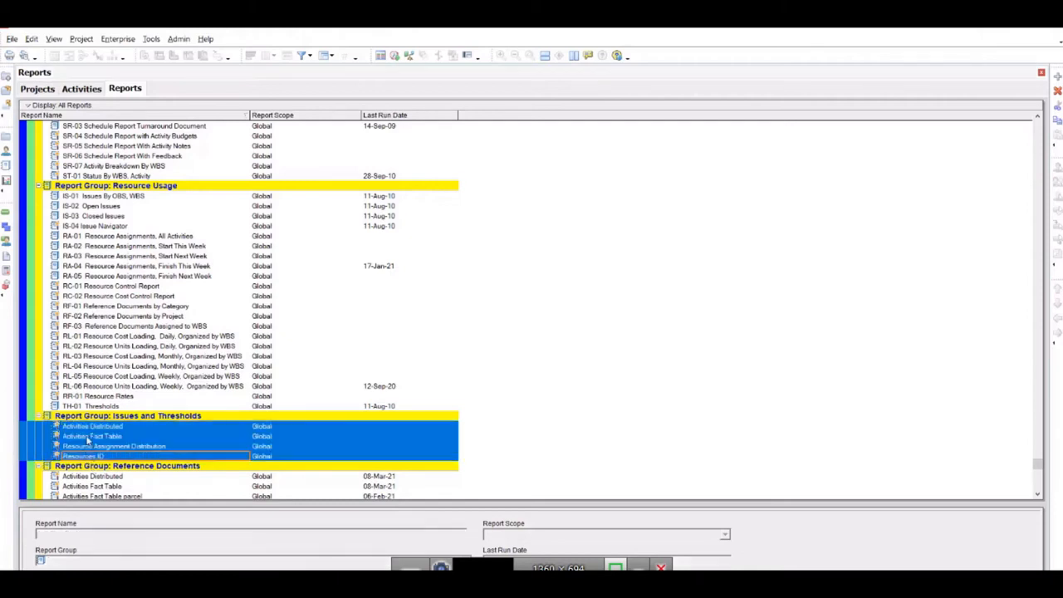
pyautogui.rightClick(86, 440)
pyautogui.moveTo(150, 238)
pyautogui.click(230, 240)
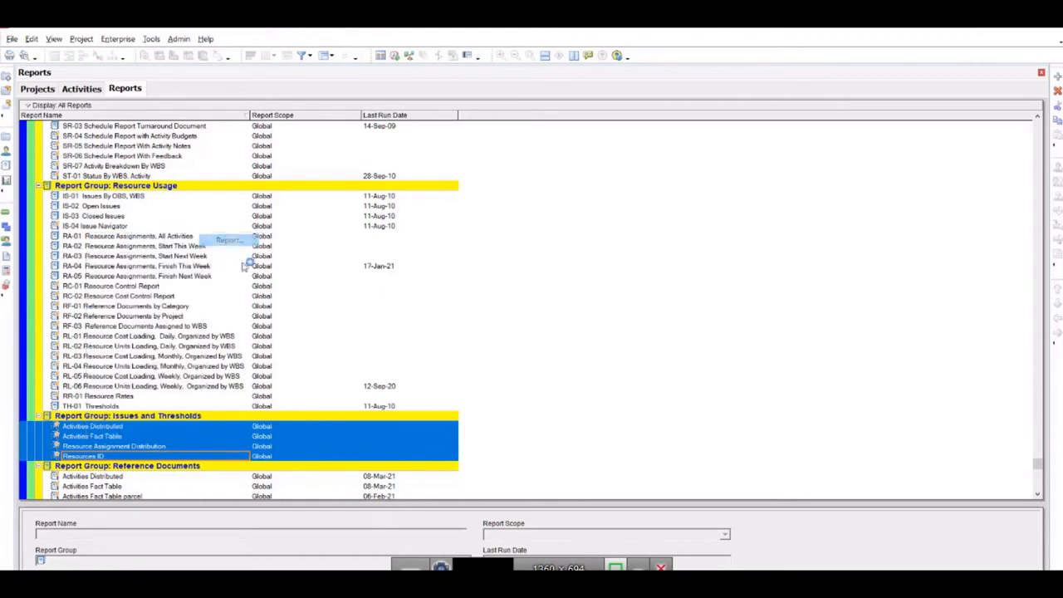
# Step: Send the batch report output to ASCII text files and choose the field delimiter and text qualifier
pyautogui.click(423, 303)
pyautogui.click(486, 309)
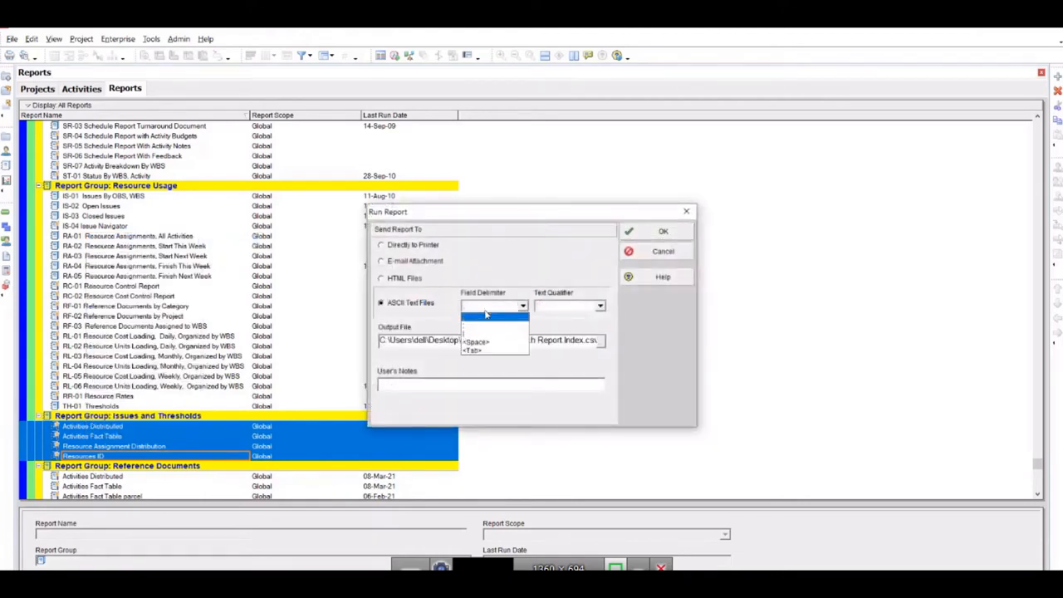
pyautogui.click(480, 322)
pyautogui.click(568, 305)
pyautogui.click(544, 331)
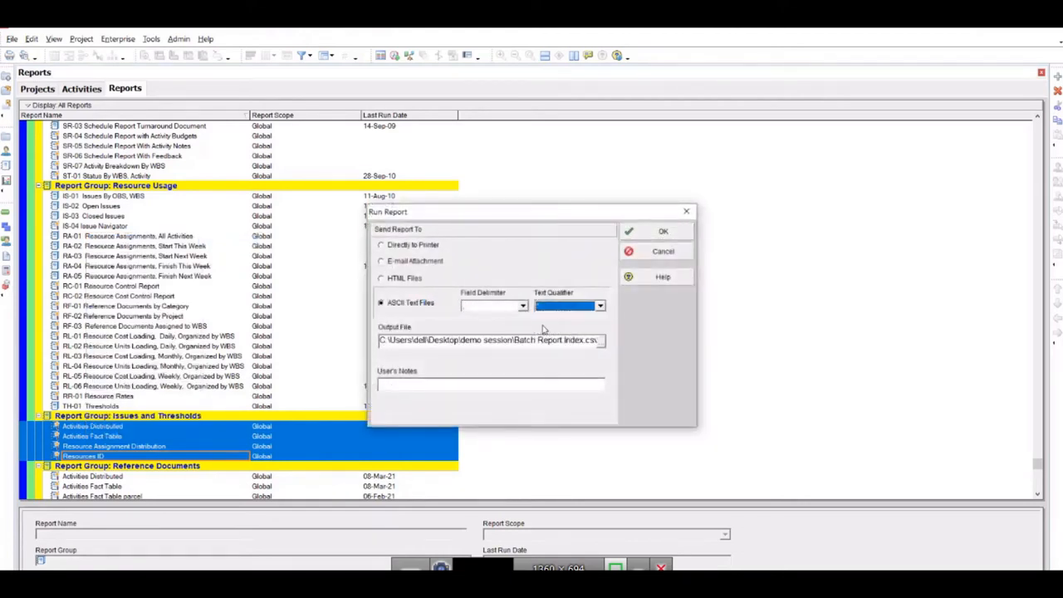
# Step: Set the batch output file to Batch Report Index in the High Rise PDA folder on the desktop
pyautogui.click(602, 342)
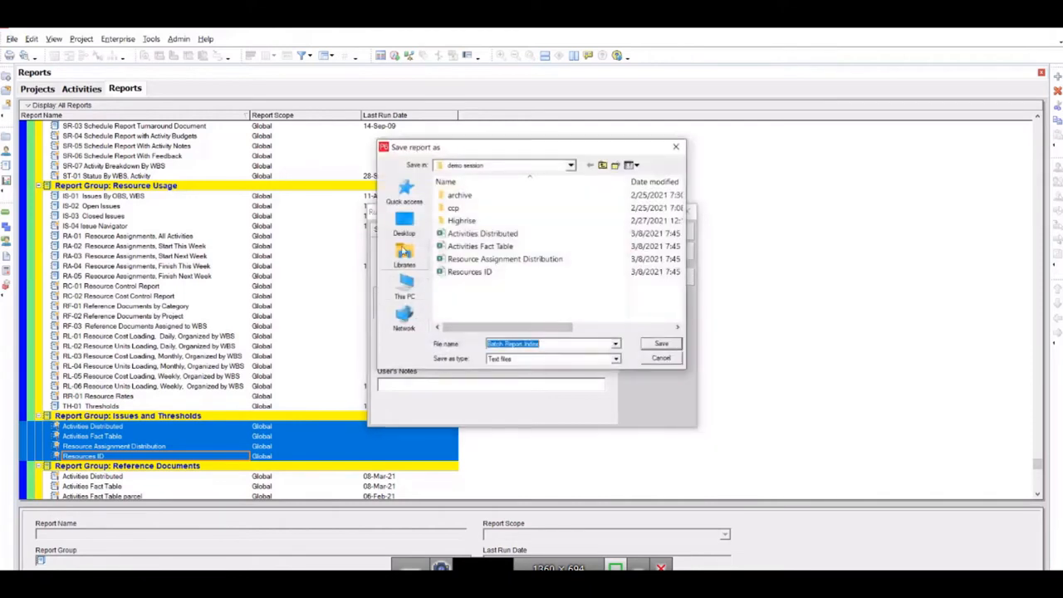
pyautogui.click(402, 224)
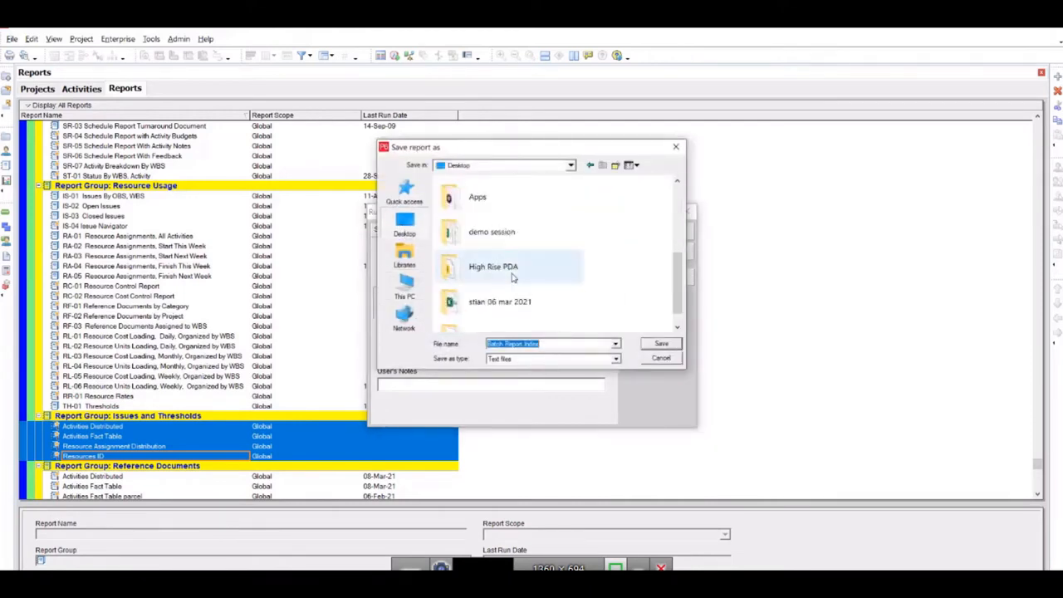
pyautogui.doubleClick(512, 278)
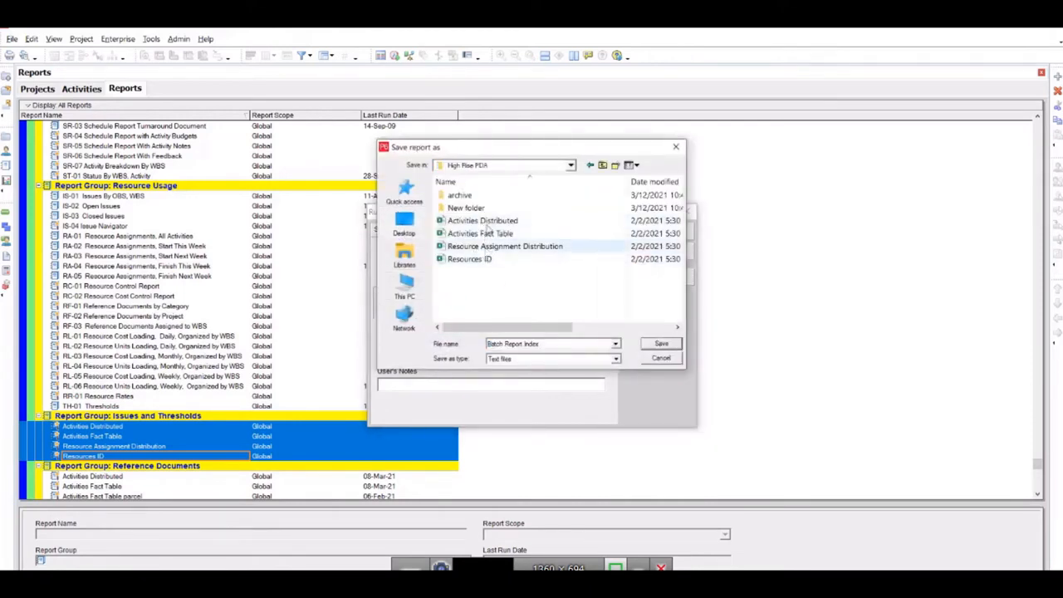
pyautogui.click(658, 344)
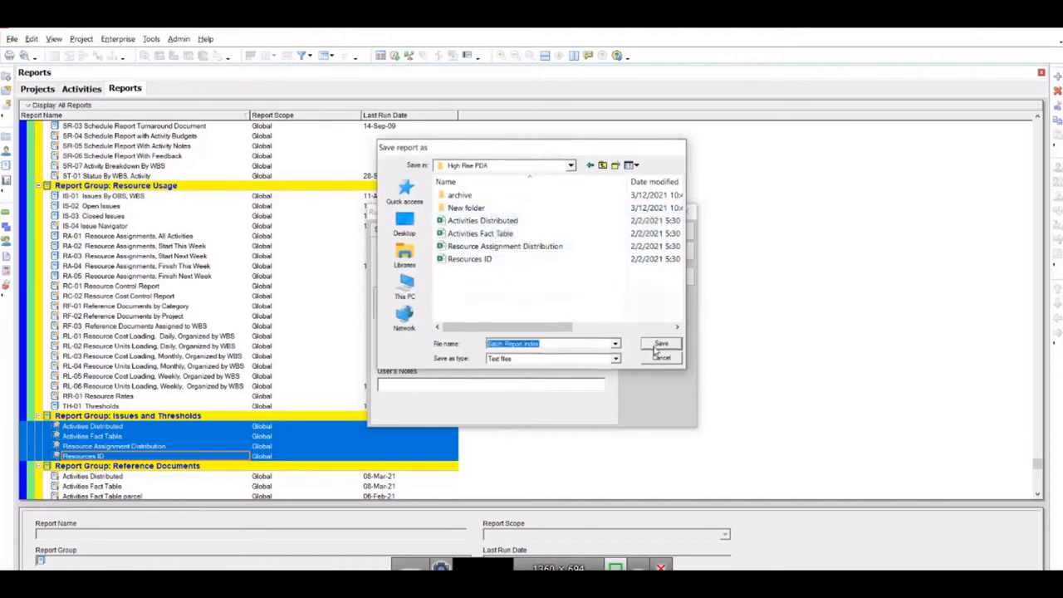
# Step: Run the batch report and overwrite the existing CSV files in the High Rise PDA folder
pyautogui.click(648, 234)
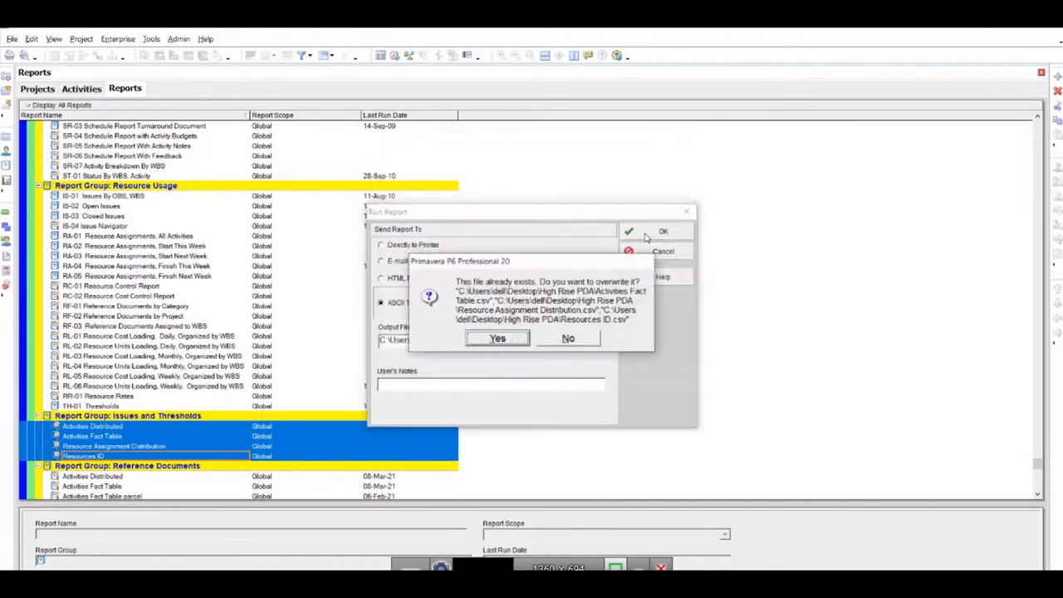
pyautogui.click(497, 339)
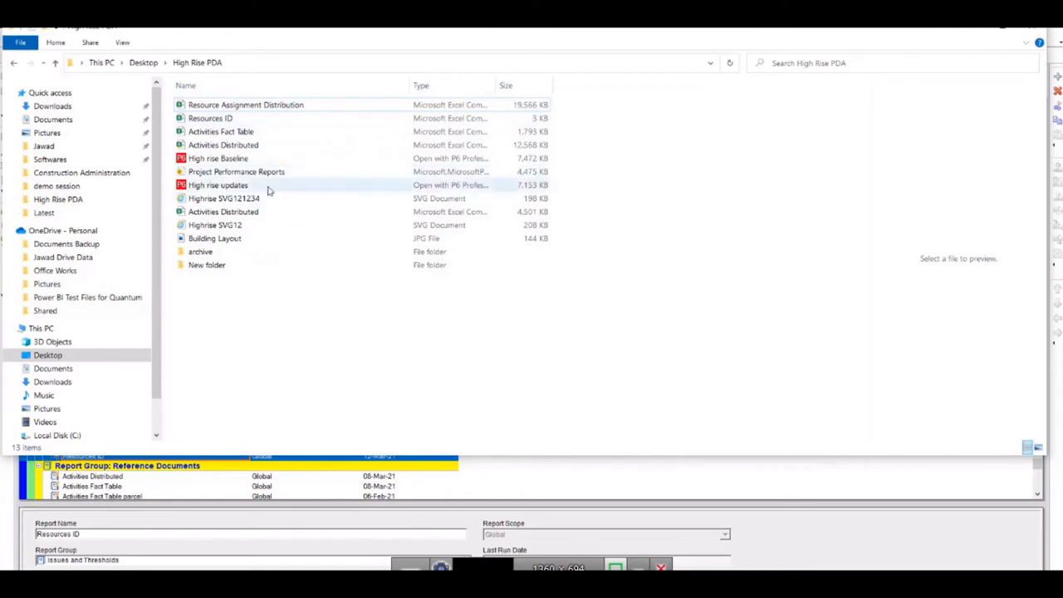
# Step: Switch to the Project Performance Reports file in Power BI Desktop and open its data source settings from the Power Query Editor
pyautogui.moveTo(418, 581)
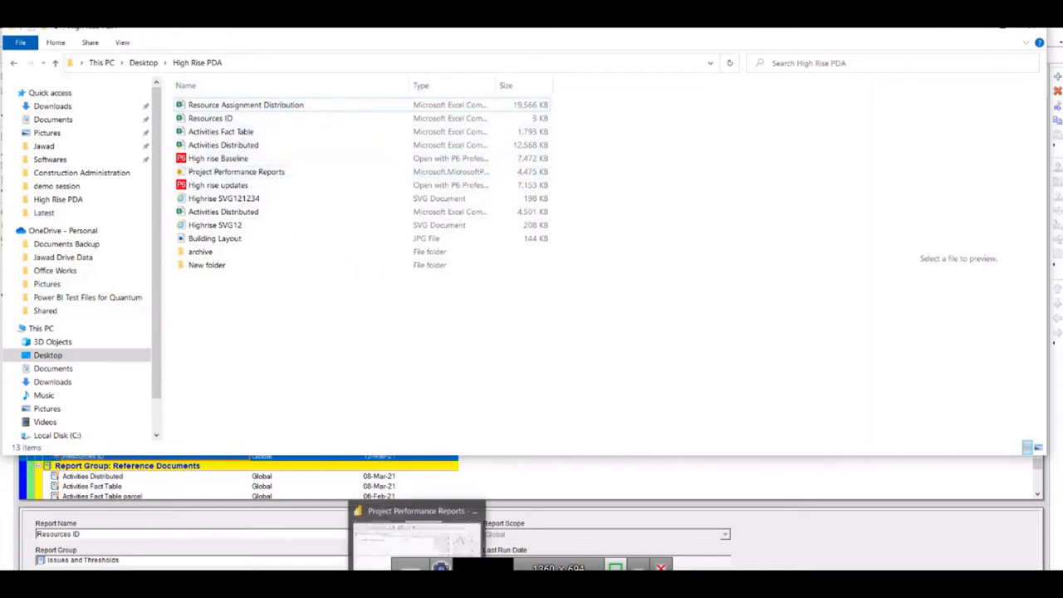
pyautogui.click(412, 544)
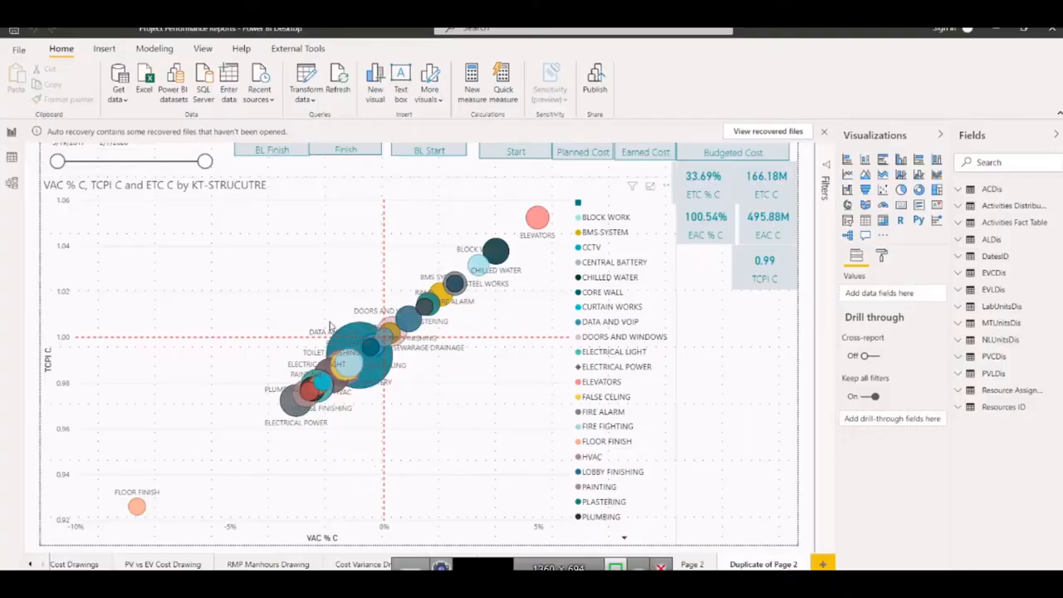
pyautogui.click(332, 120)
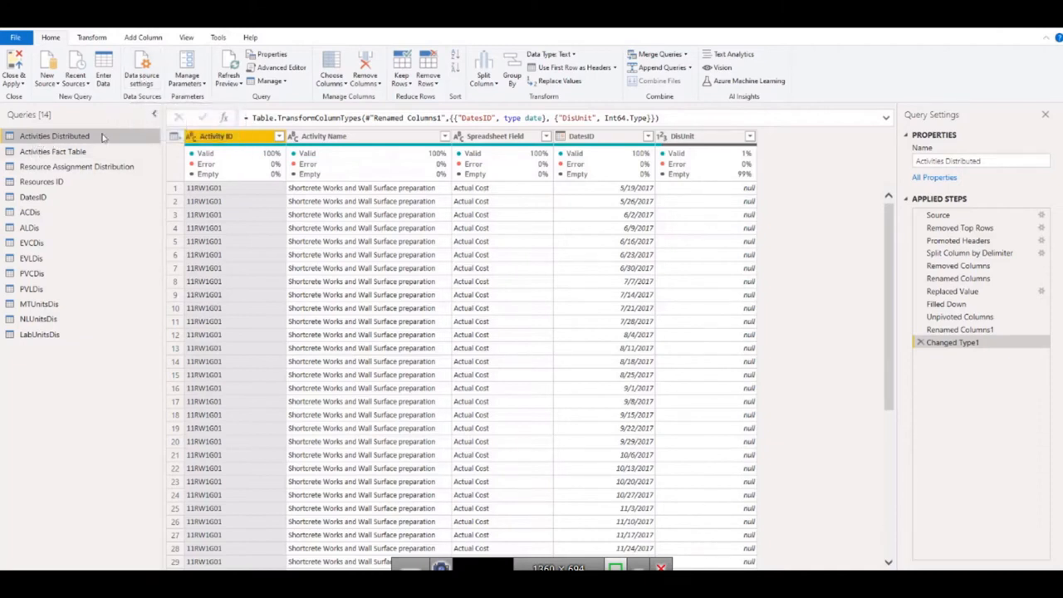
pyautogui.click(137, 79)
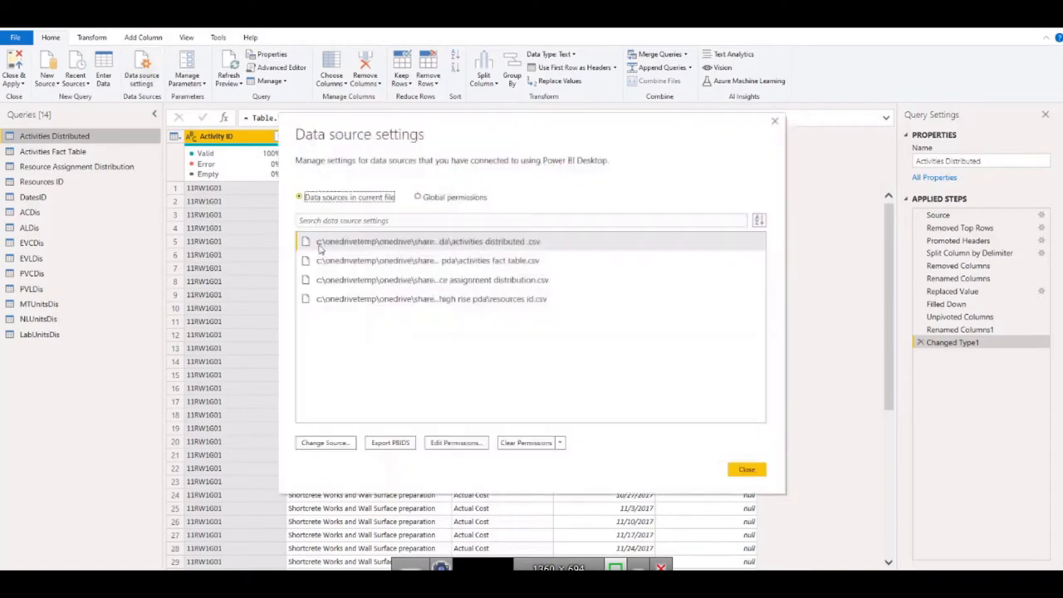
# Step: Start changing the source of the Activities Distributed CSV and copy the path of the desktop's High Rise PDA folder
pyautogui.click(477, 247)
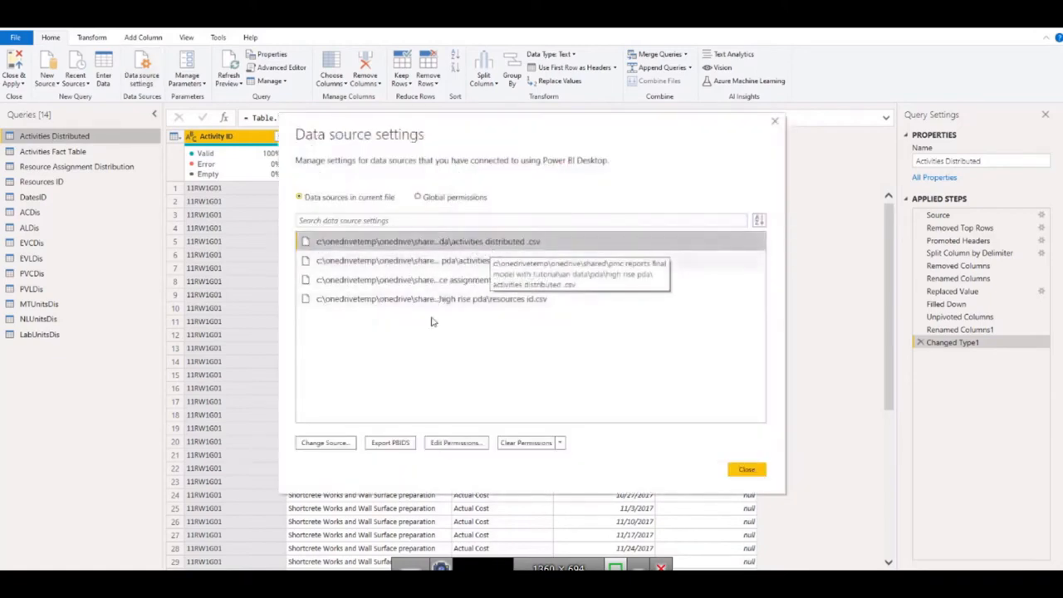
pyautogui.click(328, 441)
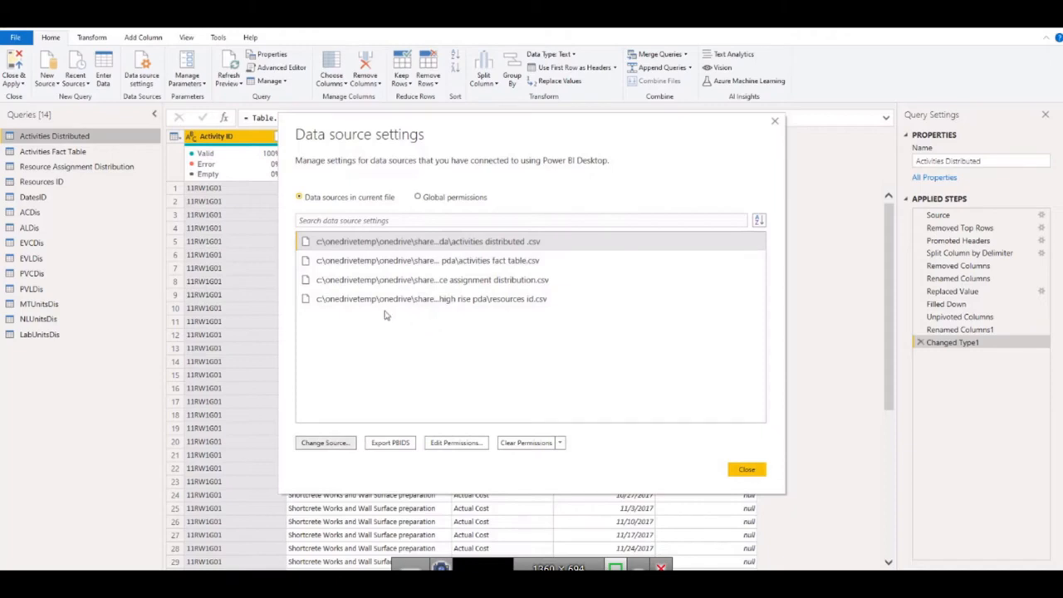
pyautogui.click(603, 252)
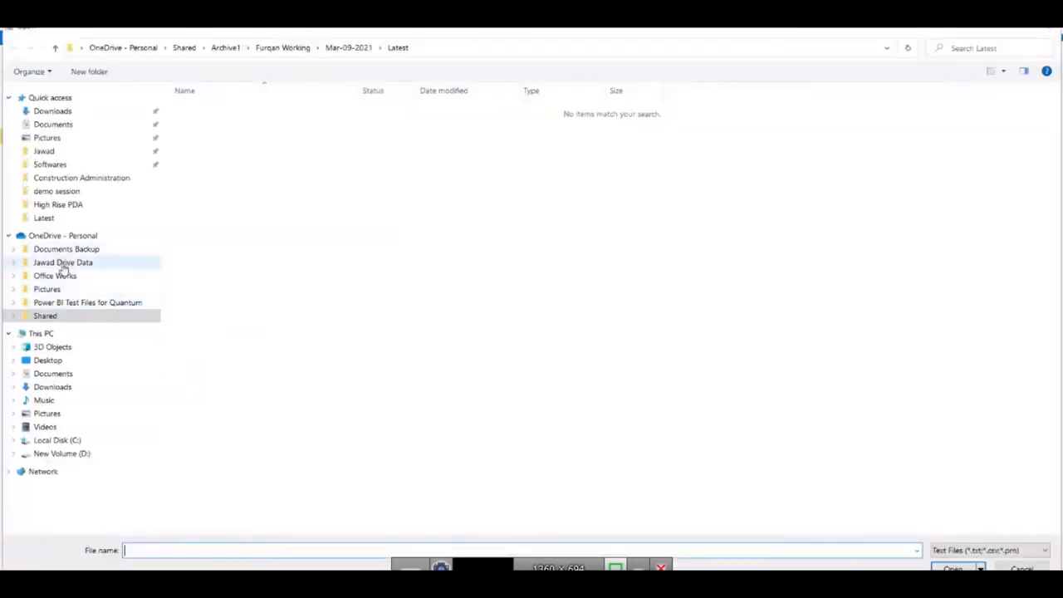
pyautogui.click(48, 359)
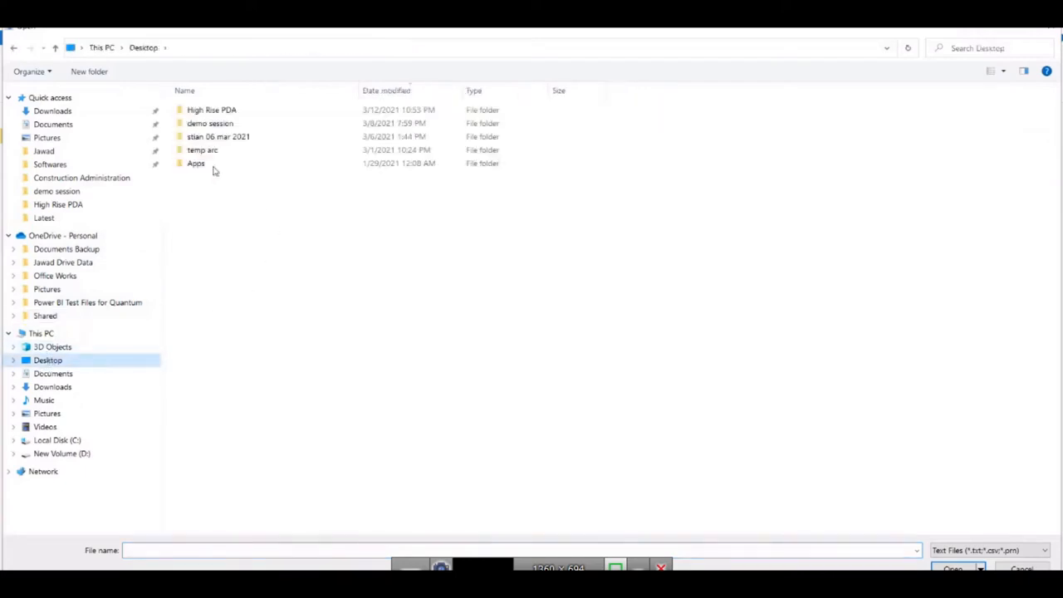
pyautogui.doubleClick(211, 112)
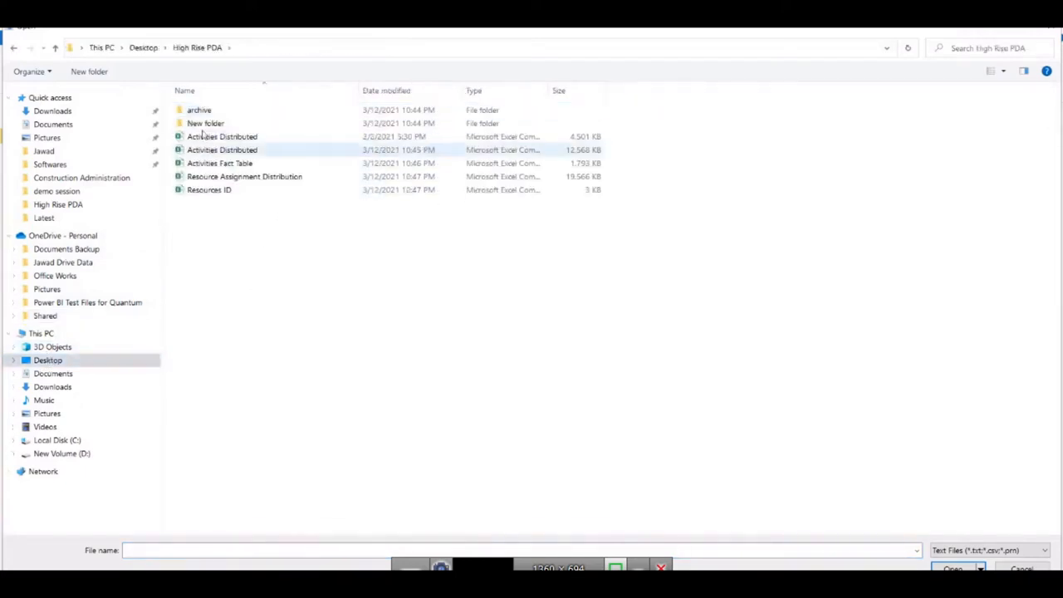
pyautogui.click(709, 51)
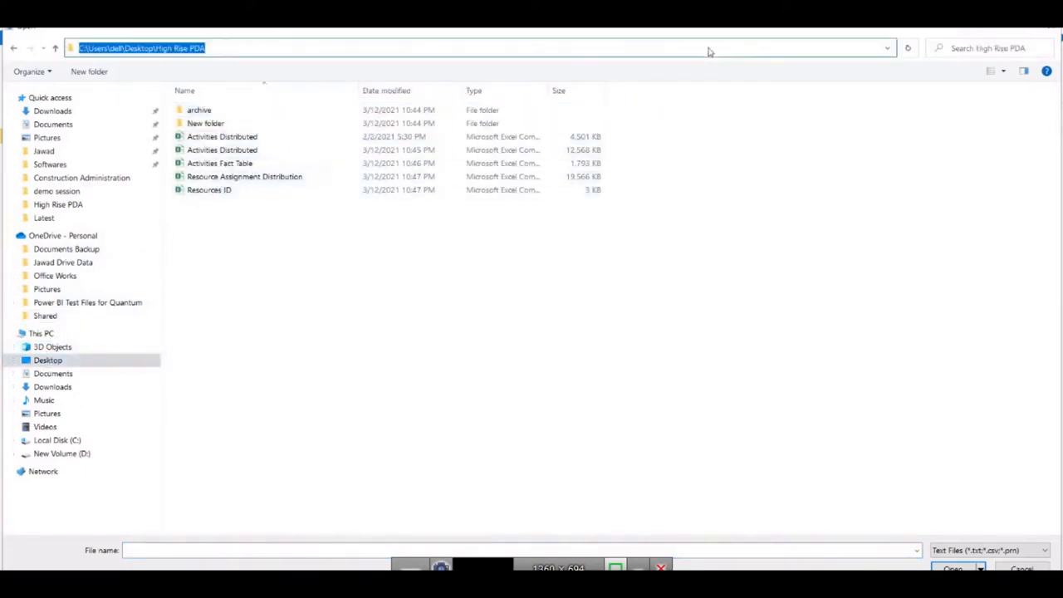
pyautogui.click(1050, 30)
# Step: Set the Activities Distributed source path to C:\Users\dell\Desktop\High Rise PDA\Activities Distributed .csv
pyautogui.moveTo(531, 254); pyautogui.dragTo(667, 269)
pyautogui.hotkey('ctrl', 'a')
pyautogui.click(492, 257)
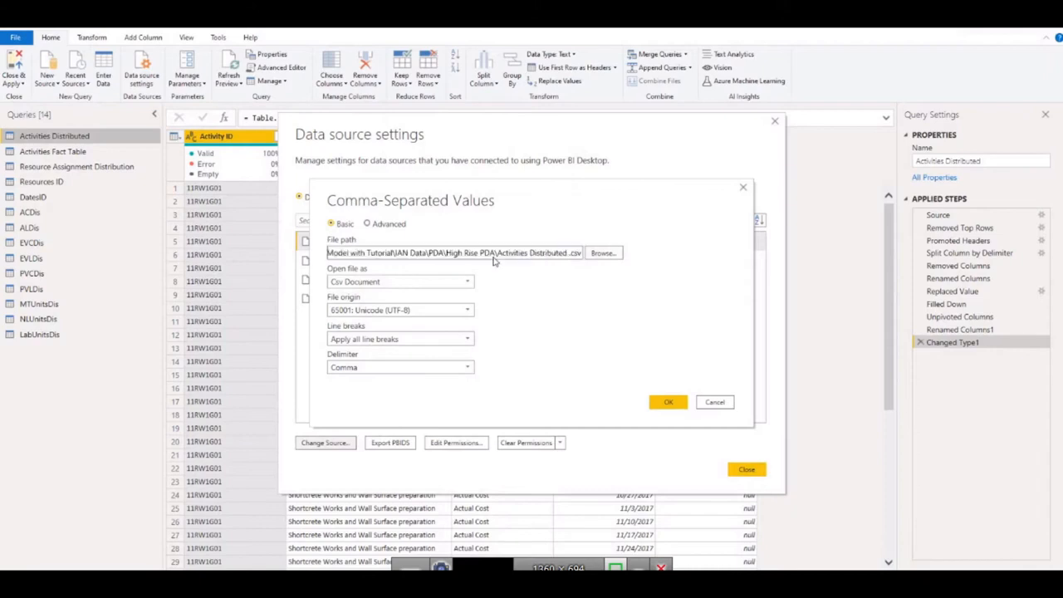
pyautogui.moveTo(494, 259); pyautogui.dragTo(307, 272)
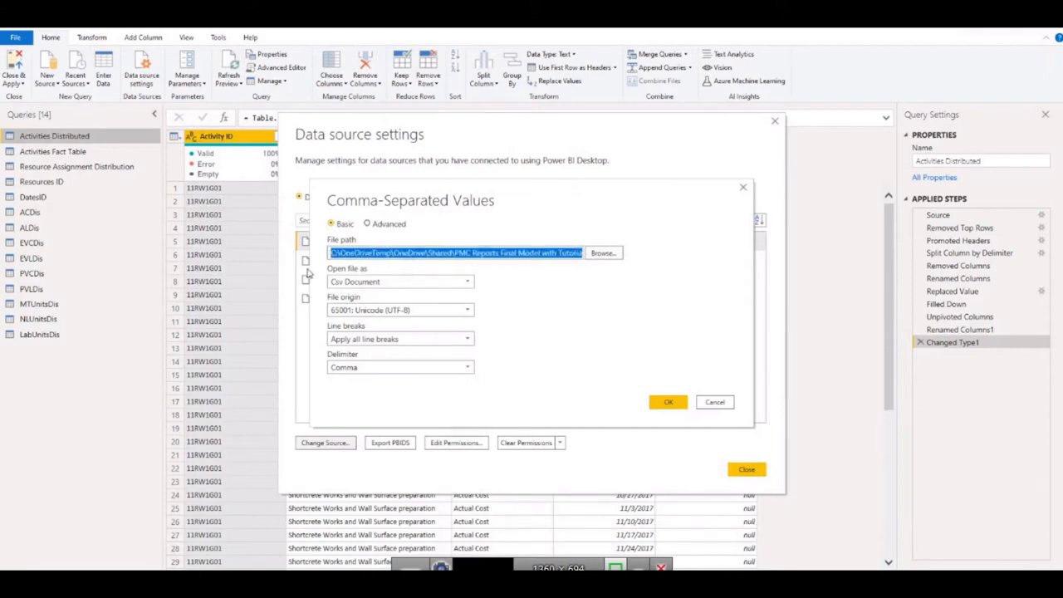
pyautogui.write('C:\\Users\\dell\\Desktop\\High Rise PDA\\Activities Distributed .csv')
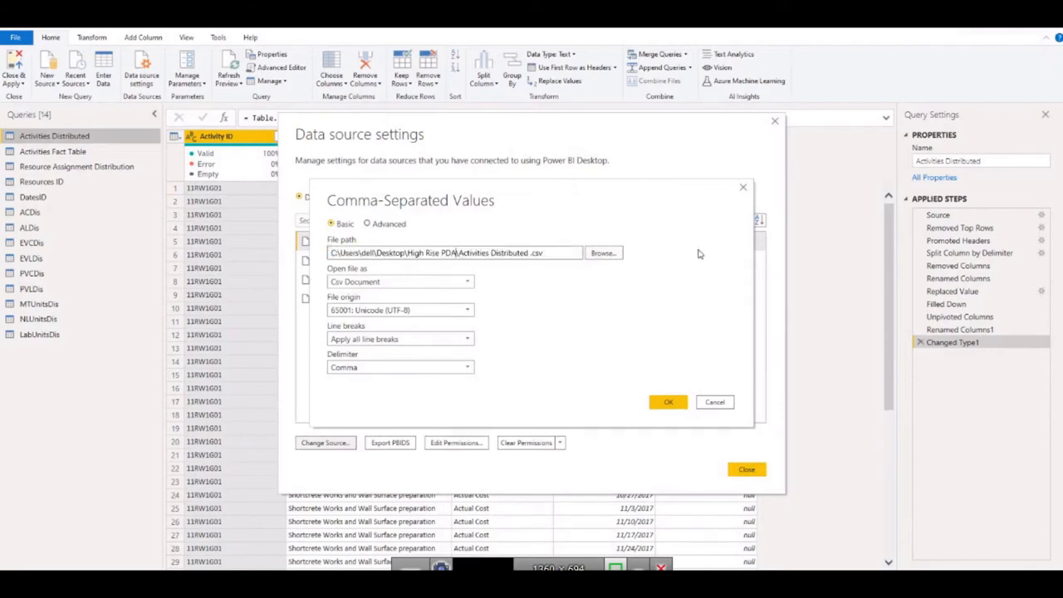
pyautogui.click(670, 404)
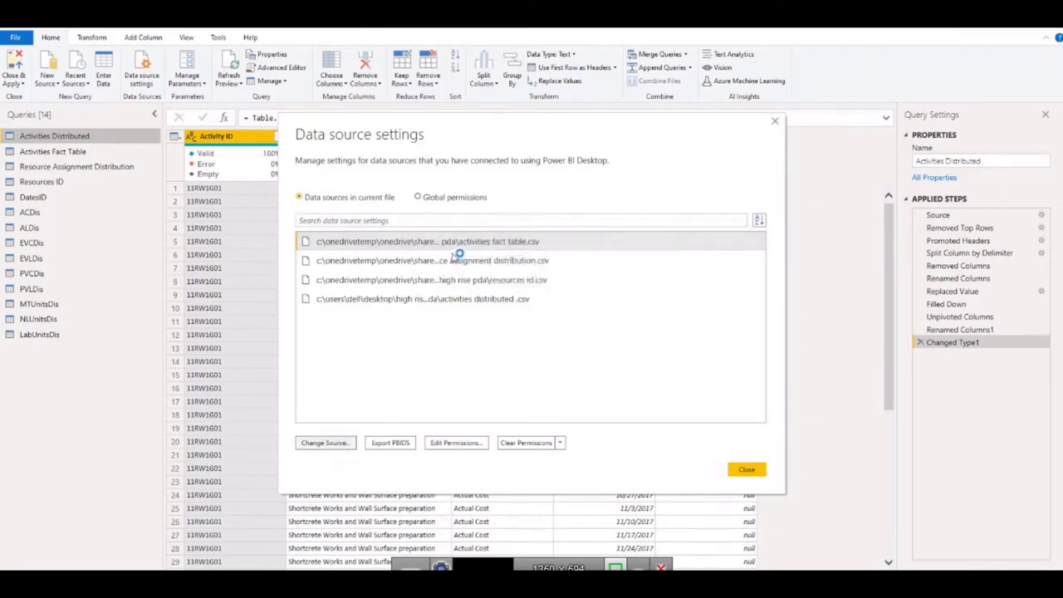
# Step: Change the Activities Fact Table source path to C:\Users\dell\Desktop\High Rise PDA\Activities Fact Table.csv
pyautogui.moveTo(523, 253); pyautogui.dragTo(648, 272)
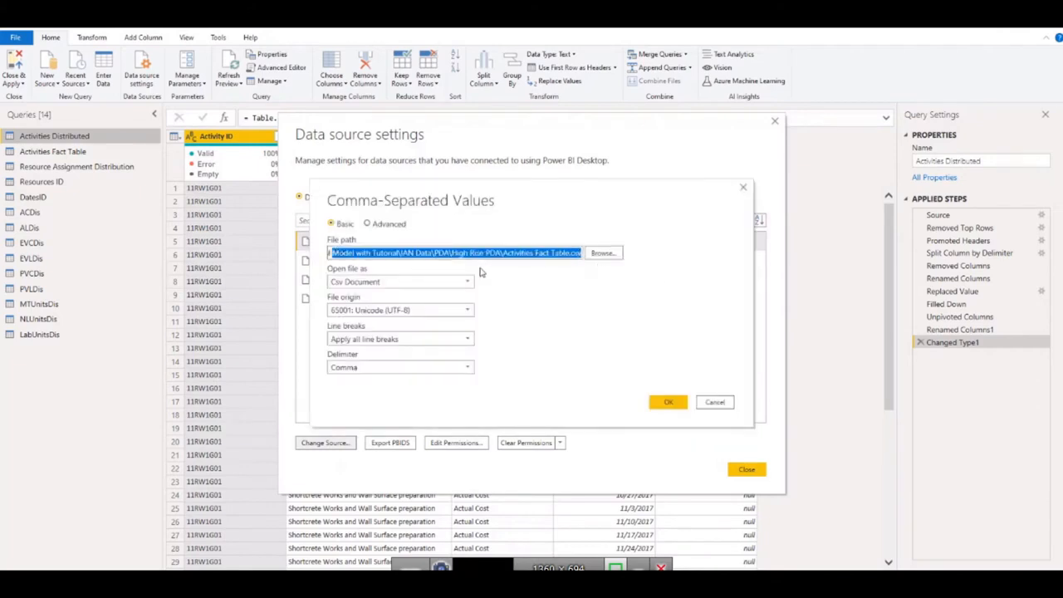
pyautogui.click(500, 258)
pyautogui.moveTo(500, 260); pyautogui.dragTo(309, 281)
pyautogui.write('C:\\Users\\dell\\Desktop\\High Rise PDA\\Activities Fact Table.csv')
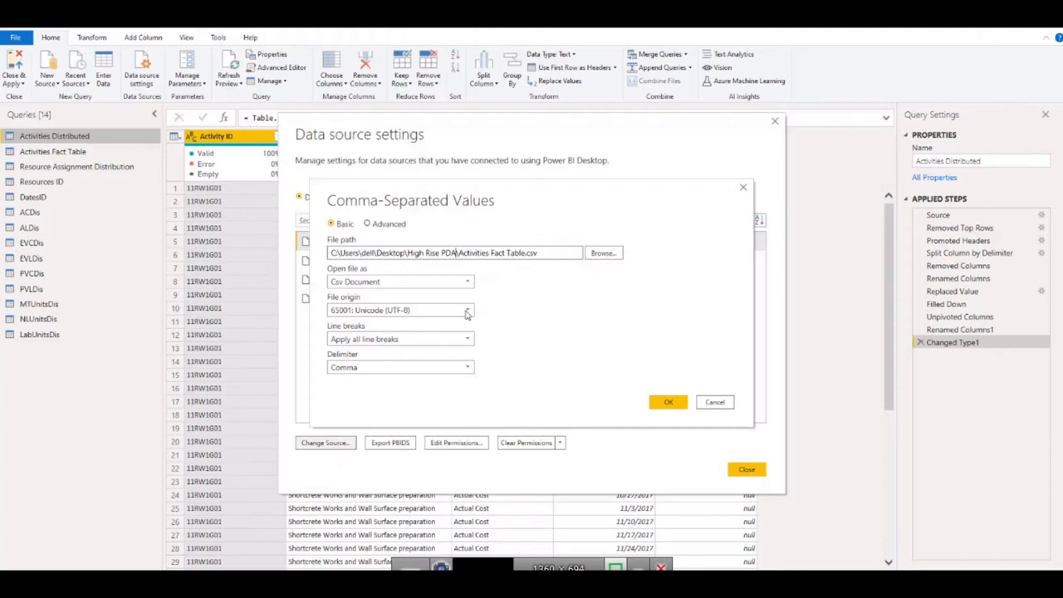
pyautogui.click(668, 402)
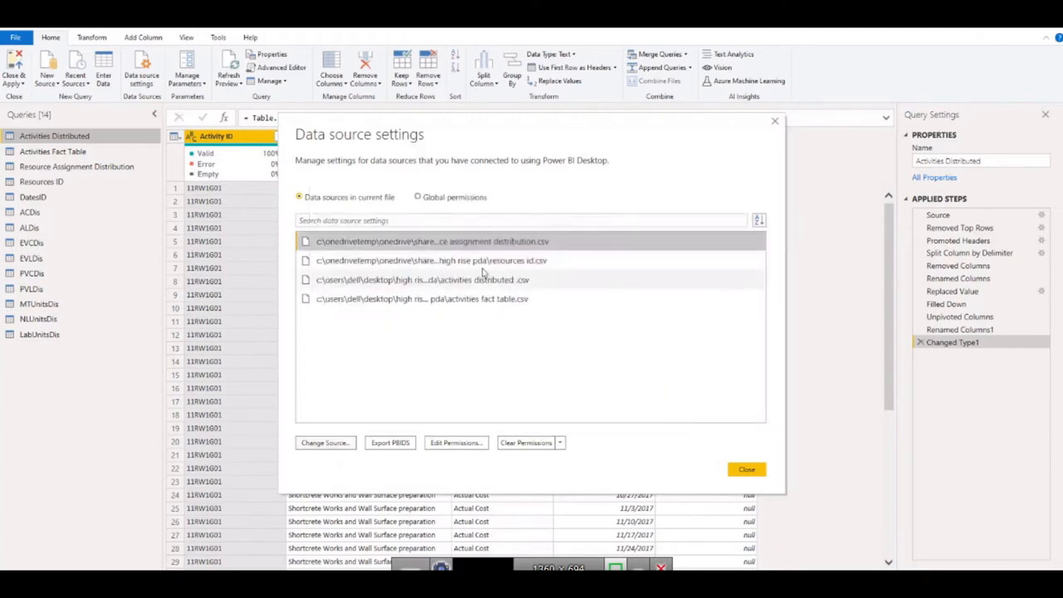
# Step: Point the Resource Assignment Distribution CSV source to the folder C:\Users\dell\Desktop\High Rise PDA, keeping its file name
pyautogui.click(491, 262)
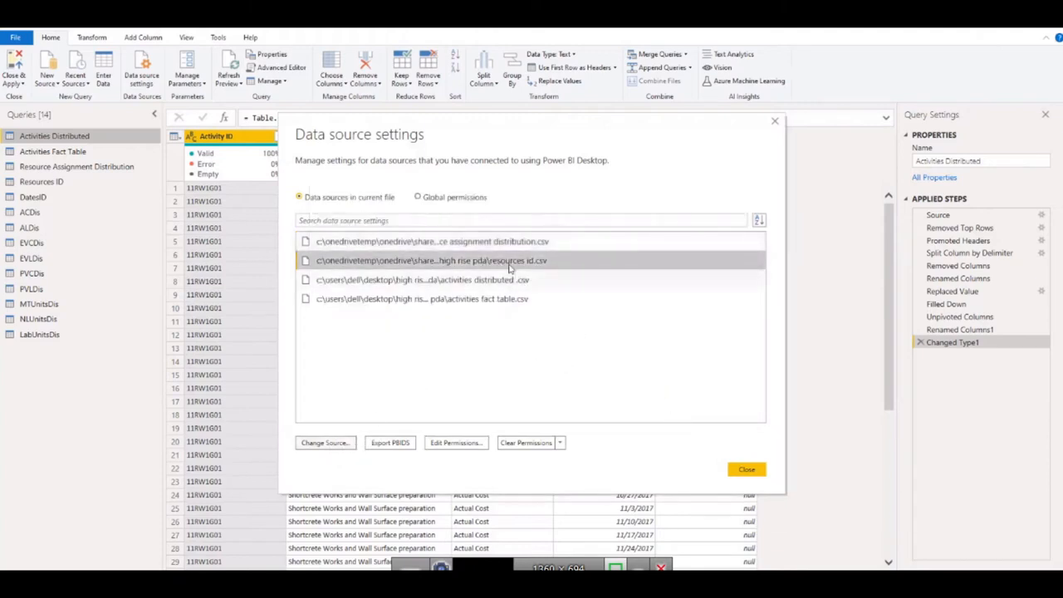
pyautogui.click(469, 241)
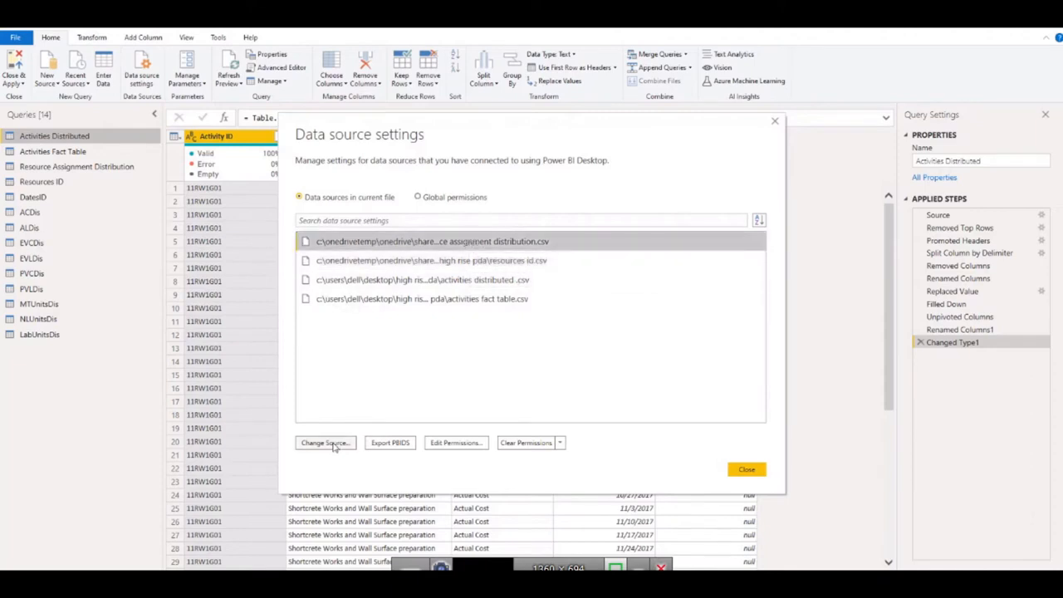
pyautogui.click(332, 443)
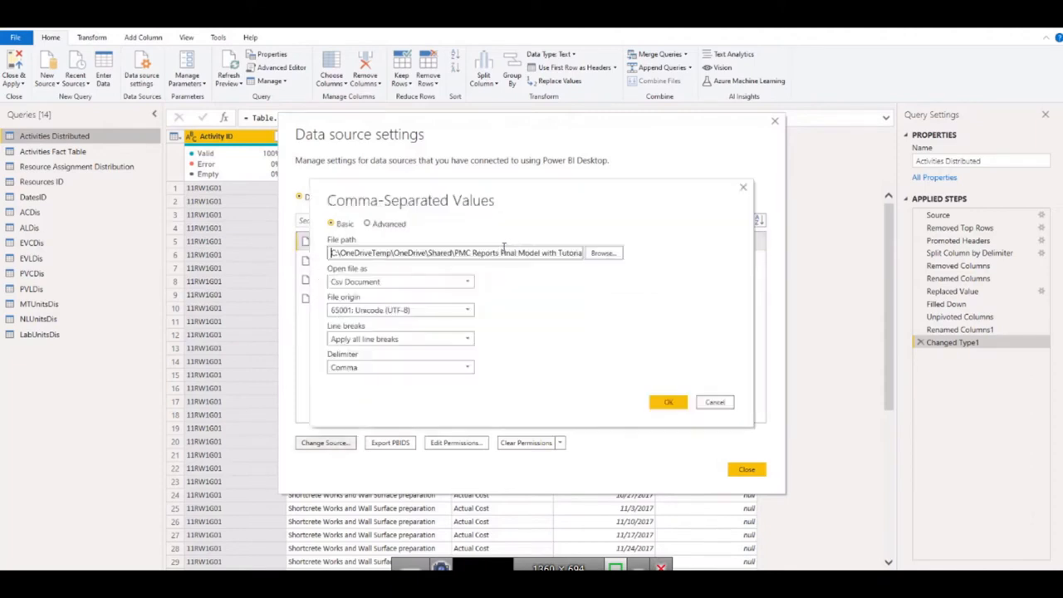
pyautogui.tripleClick(550, 254)
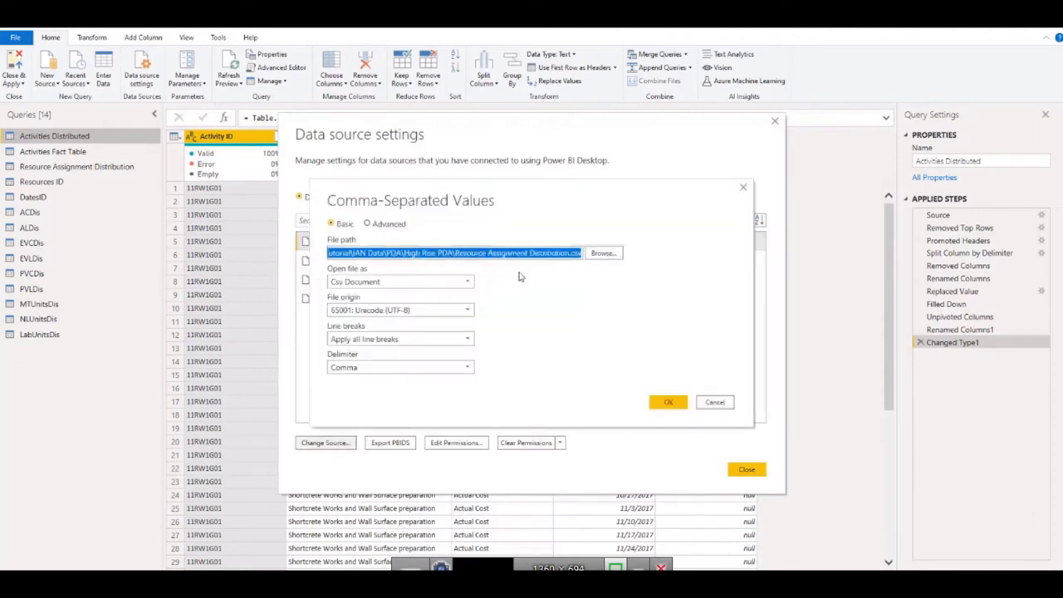
pyautogui.click(454, 257)
pyautogui.moveTo(449, 260); pyautogui.dragTo(240, 285)
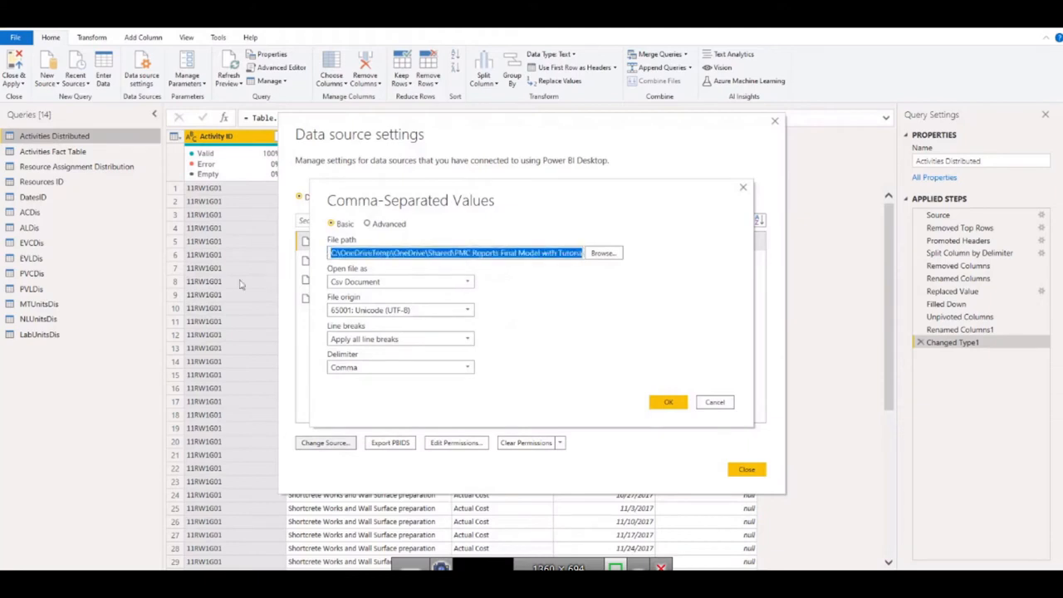
pyautogui.write('C:\\Users\\dell\\Desktop\\High Rise PDA\\')
pyautogui.click(667, 401)
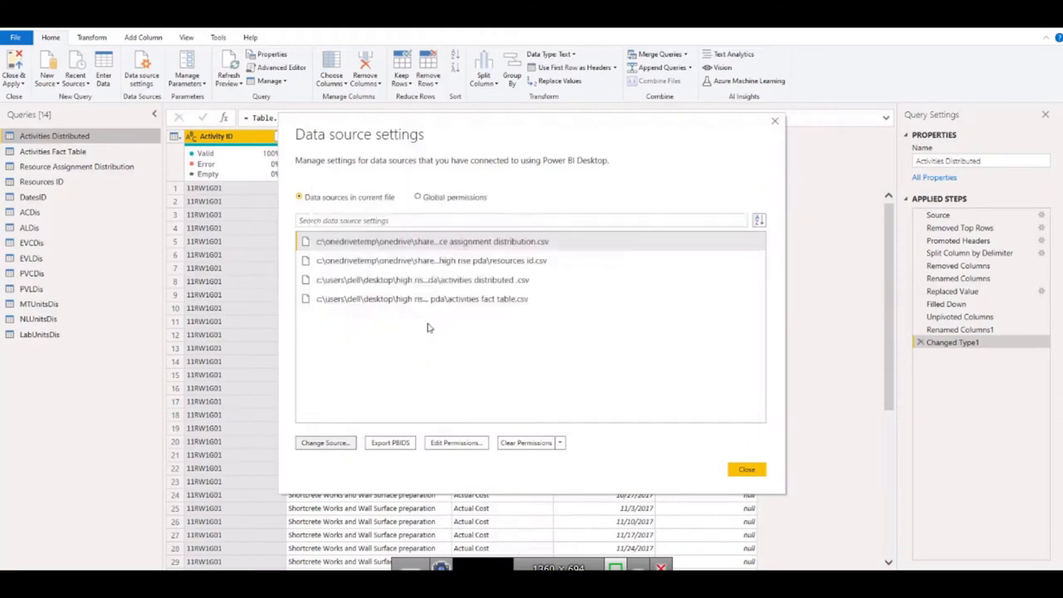
# Step: Point the Resources ID CSV source to the desktop's High Rise PDA folder and close the data source settings
pyautogui.click(338, 446)
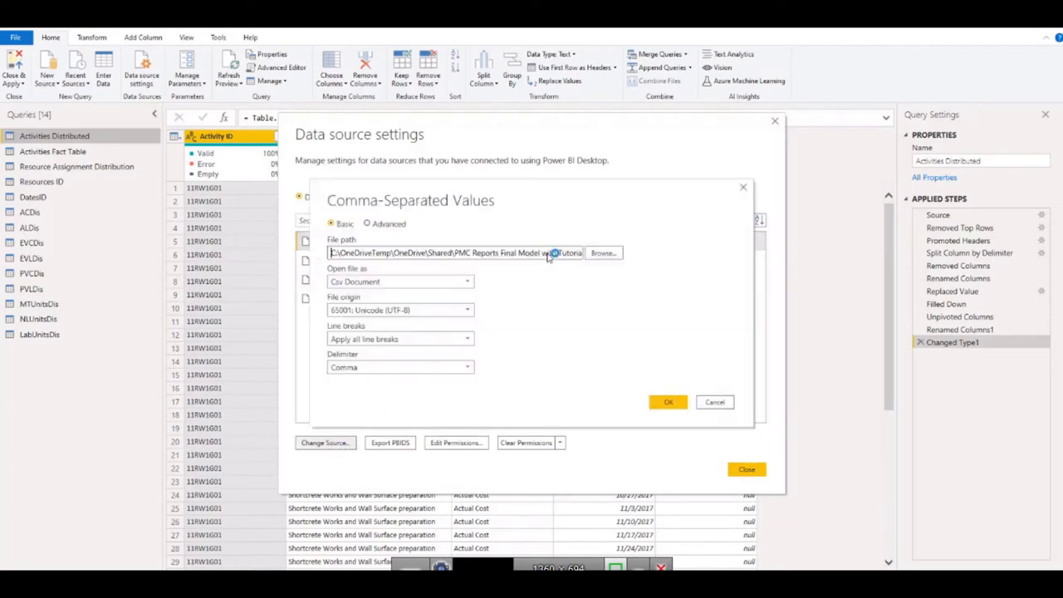
pyautogui.moveTo(551, 254); pyautogui.dragTo(689, 268)
pyautogui.click(522, 258)
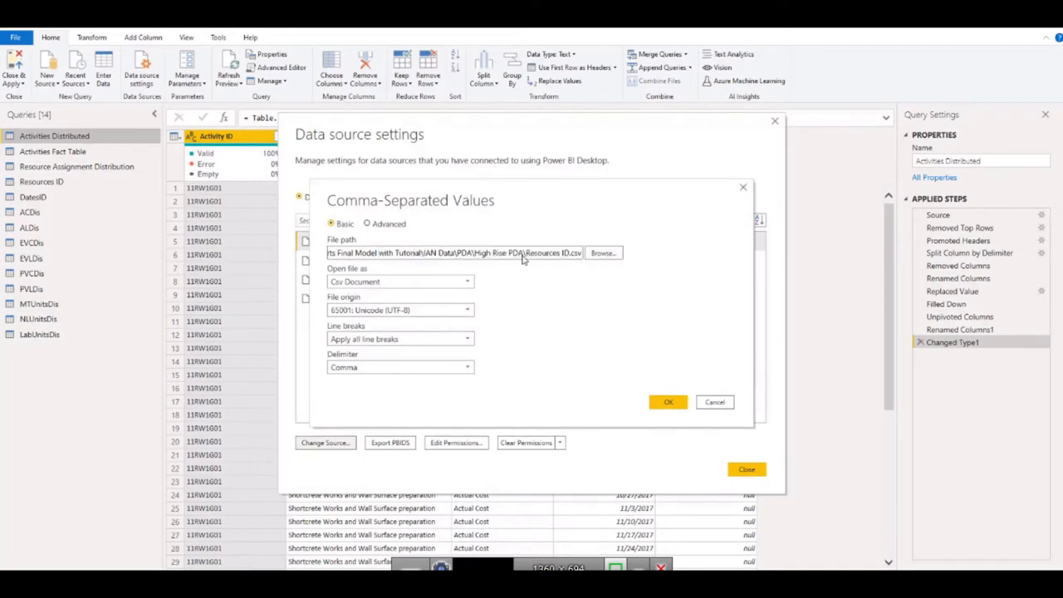
pyautogui.moveTo(522, 258); pyautogui.dragTo(305, 280)
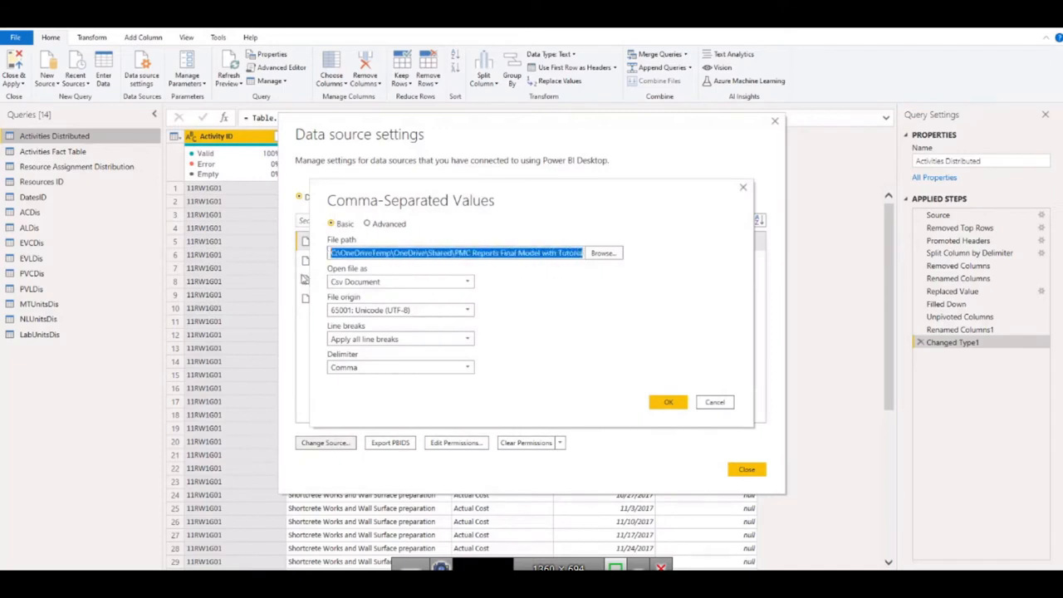
pyautogui.write('C:\\Users\\dell\\Desktop\\High rise PDA\\Resources ID.csv')
pyautogui.click(668, 401)
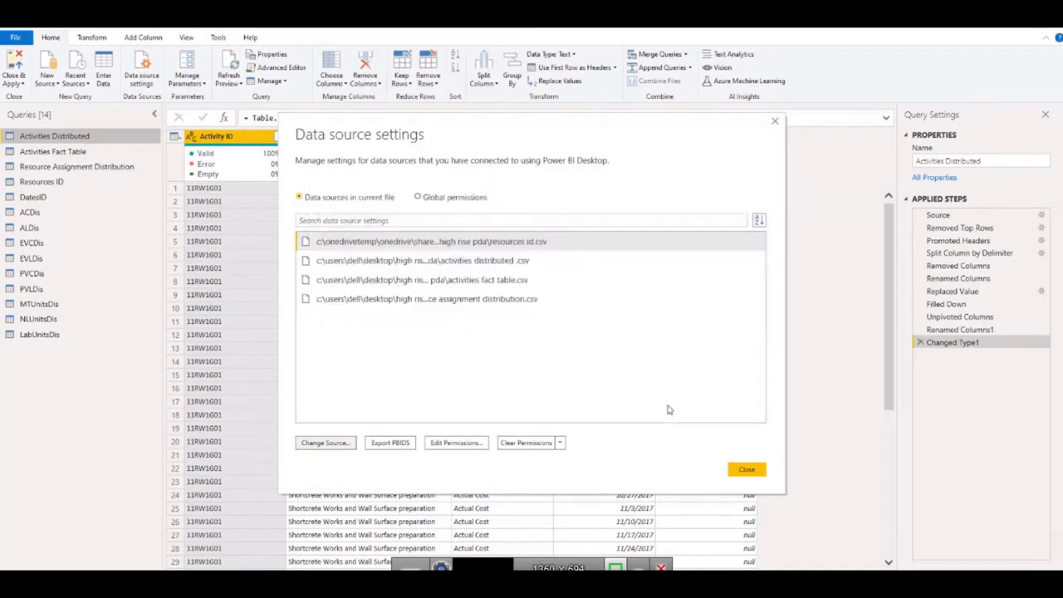
pyautogui.click(746, 470)
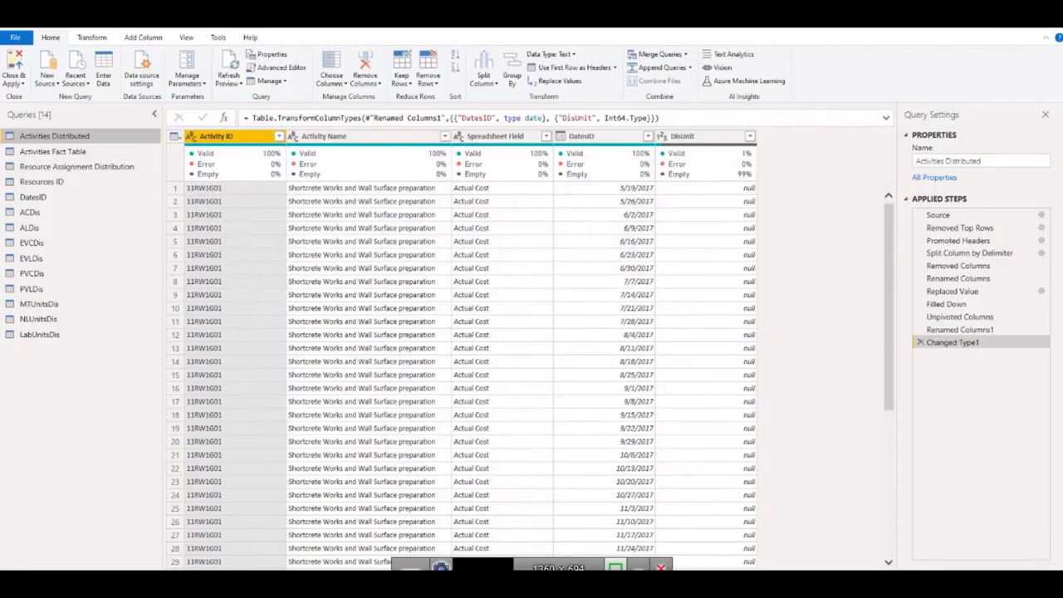
# Step: Compare the open projects in Primavera P6's Activities view with the Activities Fact Table query in Power BI's Power Query Editor
pyautogui.hotkey('alt', 'Tab')
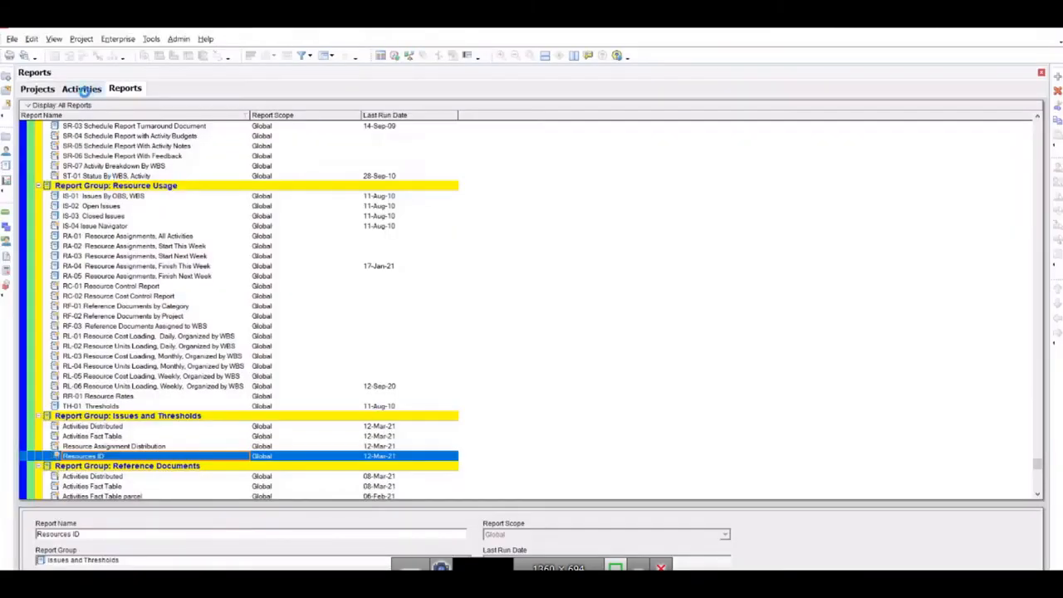
pyautogui.click(83, 90)
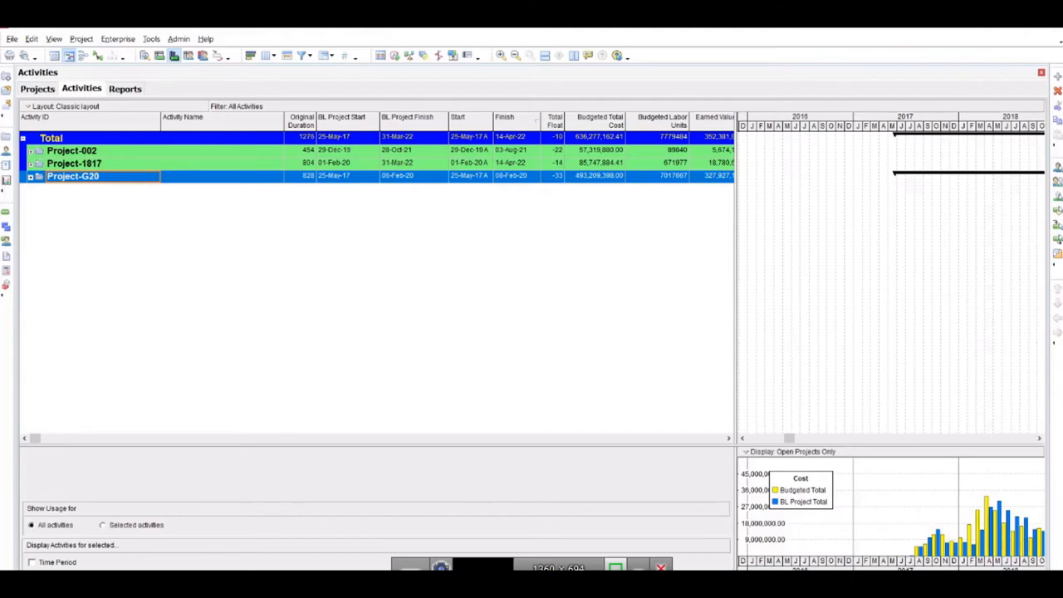
pyautogui.click(418, 583)
pyautogui.click(461, 551)
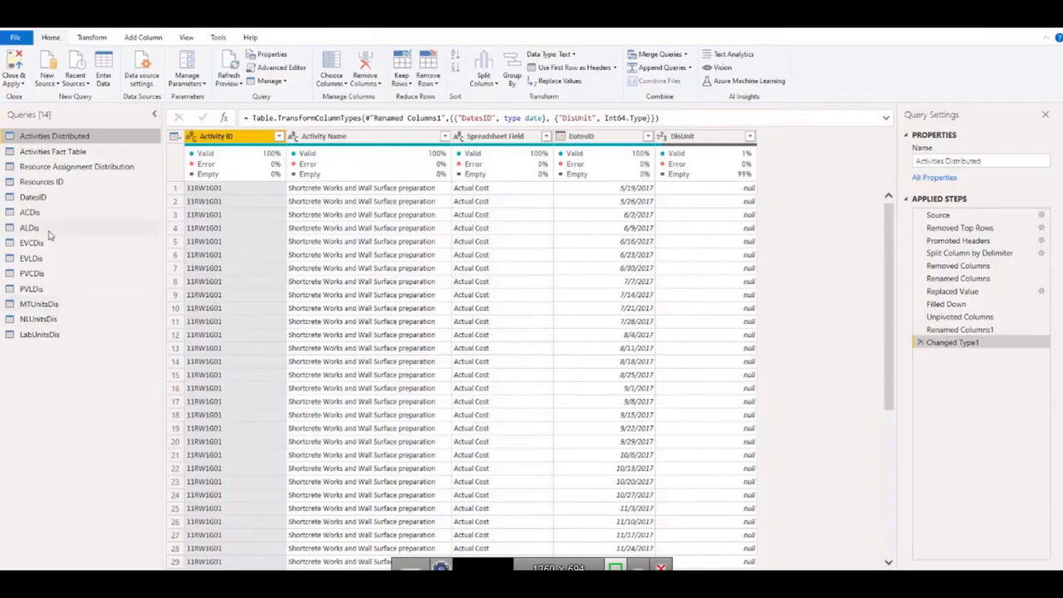
pyautogui.click(56, 153)
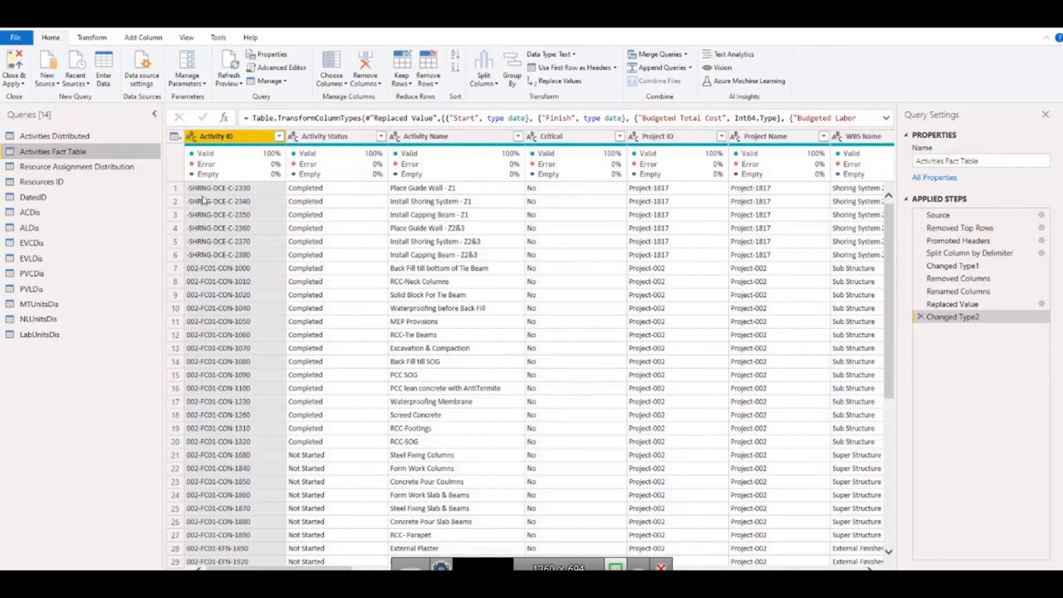
pyautogui.hotkey('alt', 'Tab')
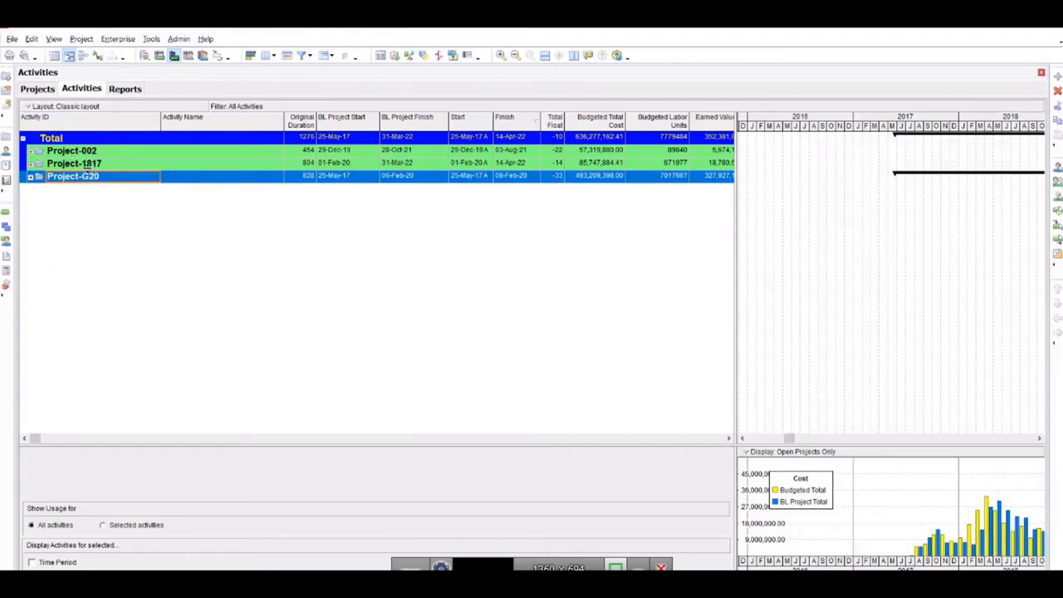
# Step: Switch to Power BI's Power Query Editor and refresh the previews of all queries
pyautogui.hotkey('alt', 'Tab')
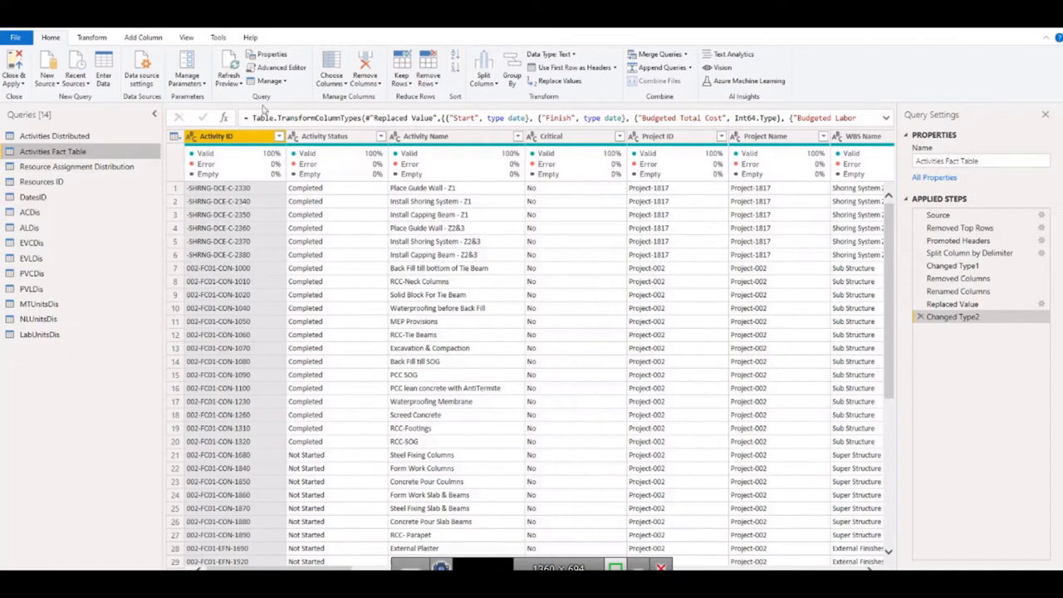
pyautogui.click(241, 85)
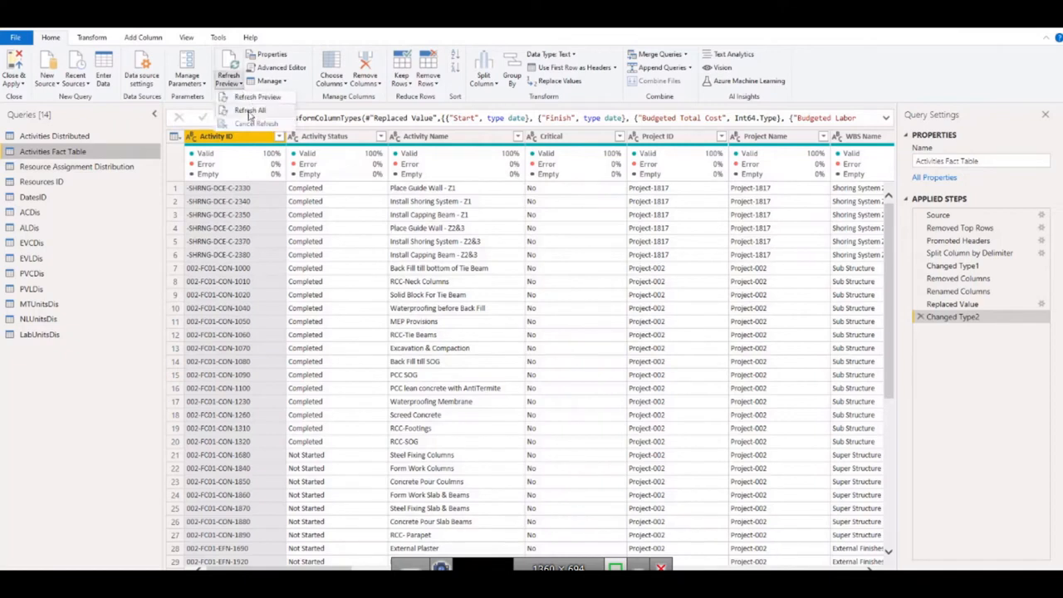
pyautogui.click(249, 111)
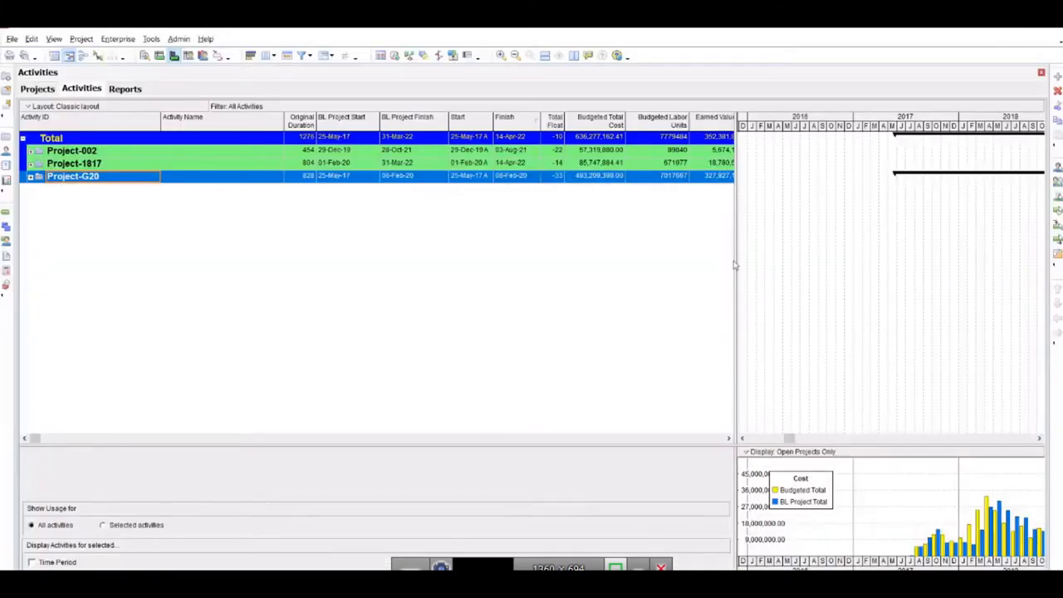
# Step: In Primavera P6, widen the Gantt chart and limit the Activities view to Project-002 with the 2 Weeks Look ahead filter
pyautogui.moveTo(733, 221); pyautogui.dragTo(384, 243)
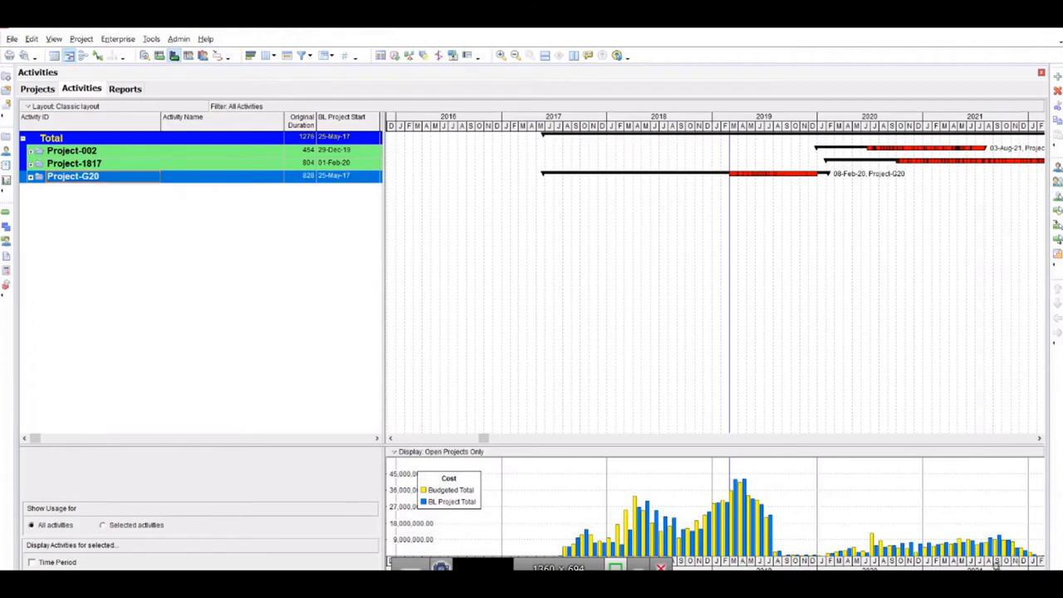
pyautogui.moveTo(1016, 565); pyautogui.dragTo(767, 562)
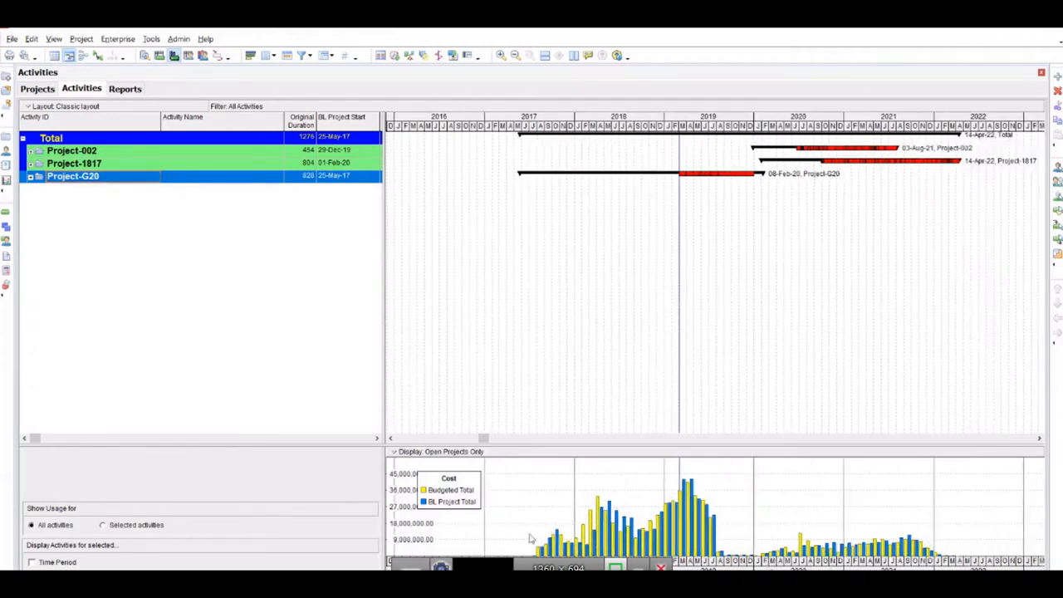
pyautogui.click(302, 55)
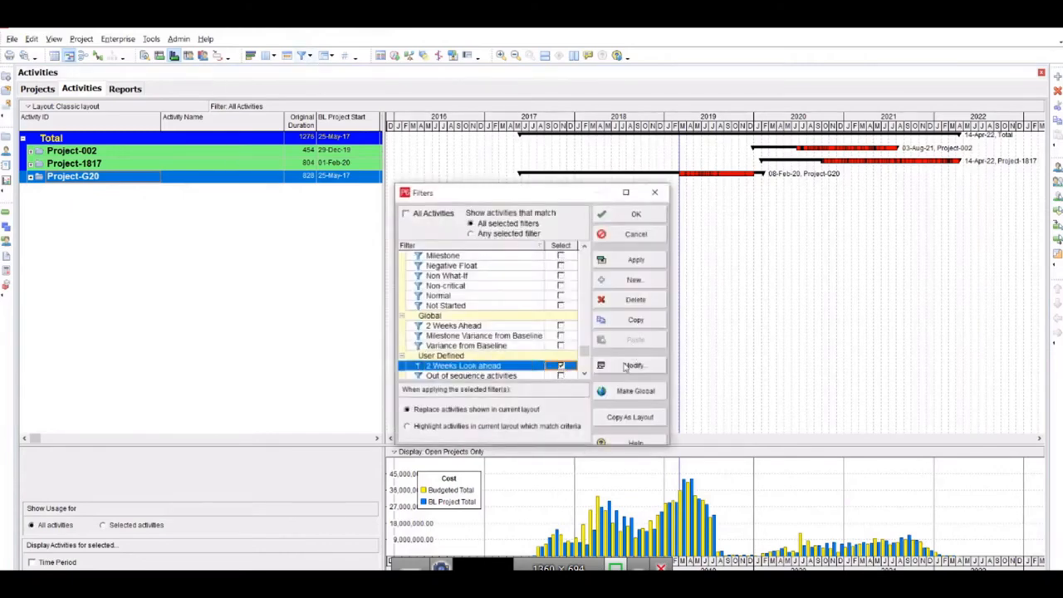
pyautogui.click(634, 365)
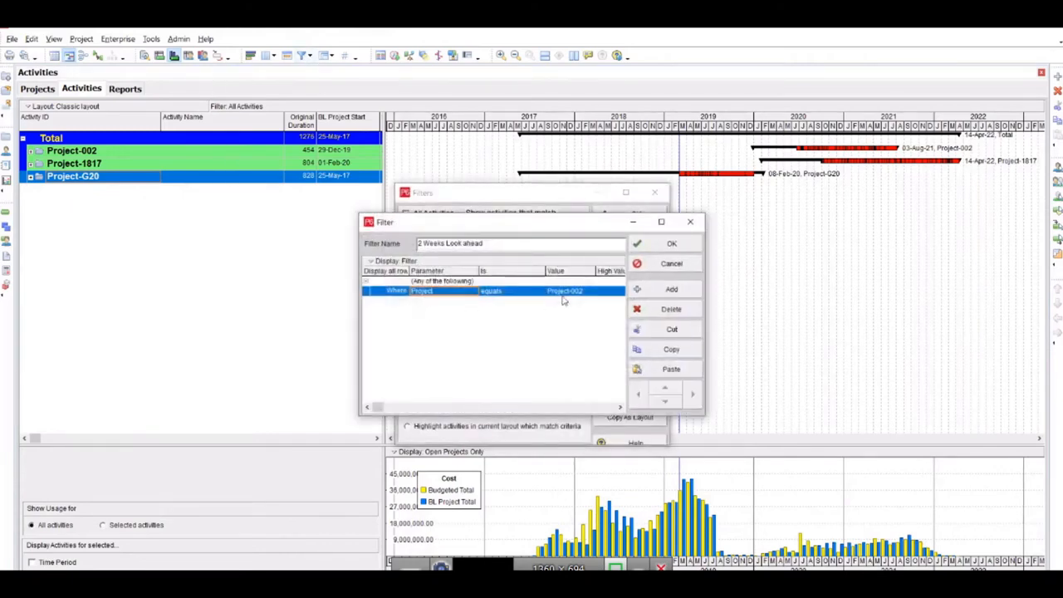
pyautogui.click(652, 246)
pyautogui.click(634, 262)
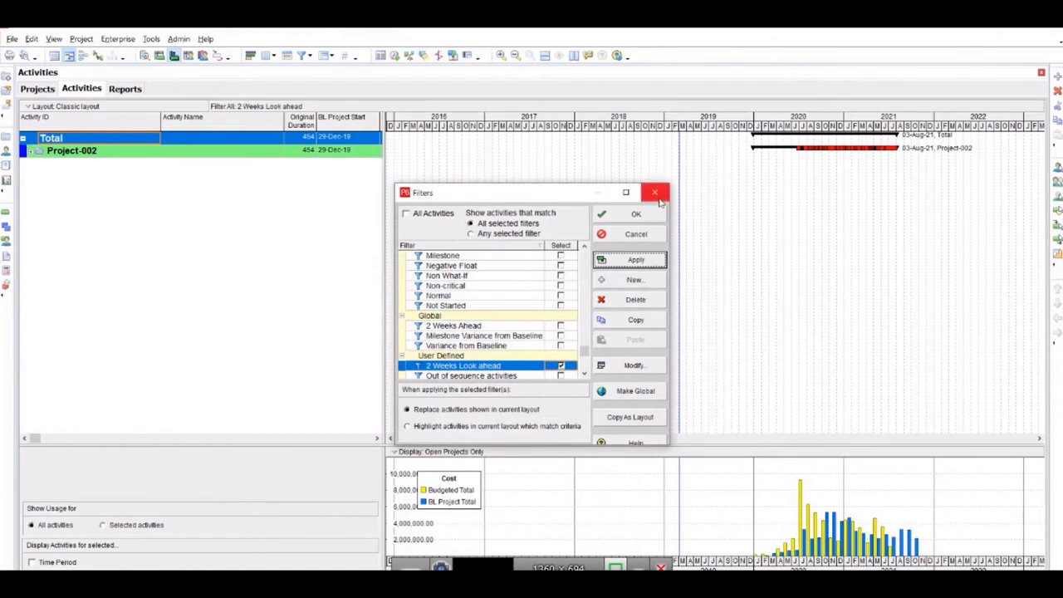
pyautogui.click(657, 198)
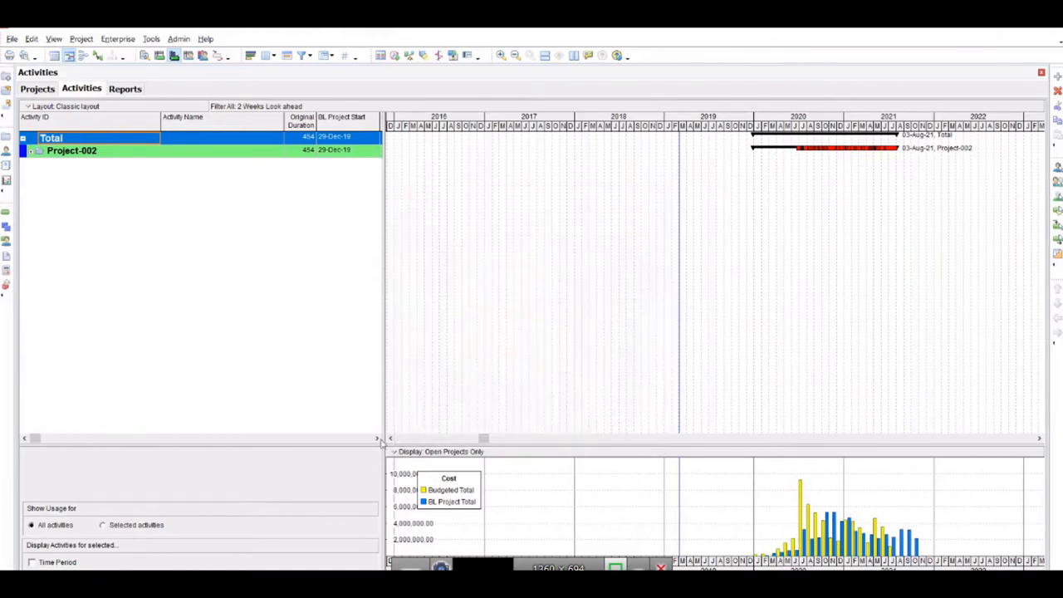
# Step: Enlarge the cost histogram area and set the filter back to All Activities
pyautogui.moveTo(373, 442); pyautogui.dragTo(382, 315)
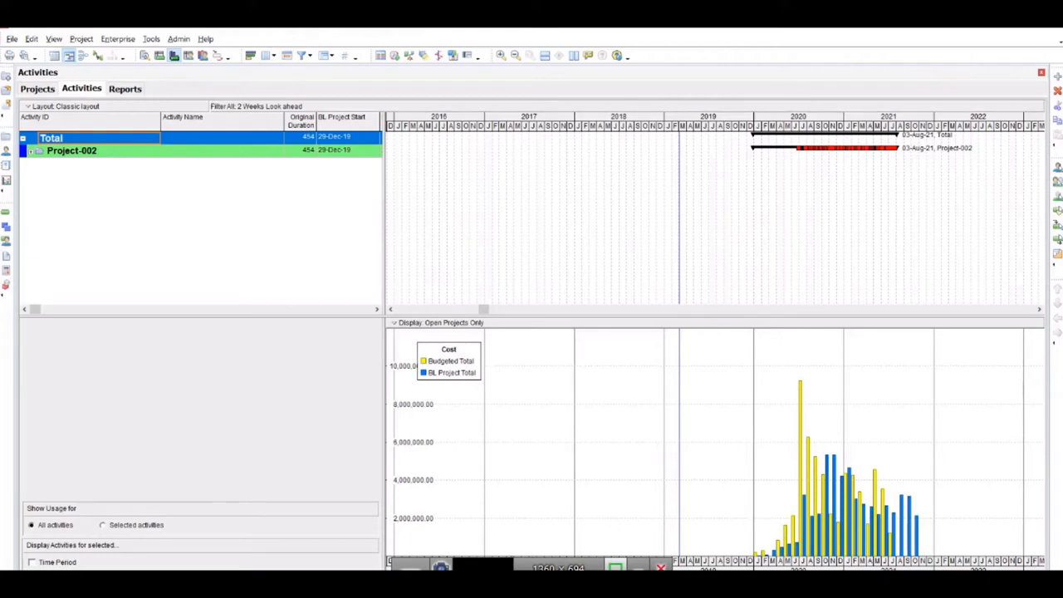
pyautogui.click(390, 309)
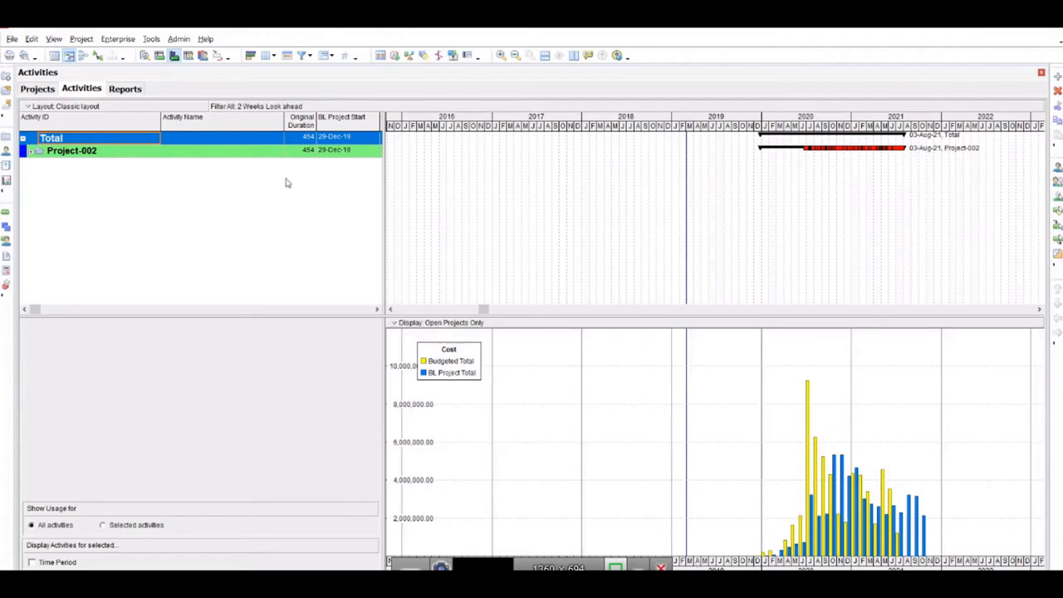
pyautogui.click(304, 55)
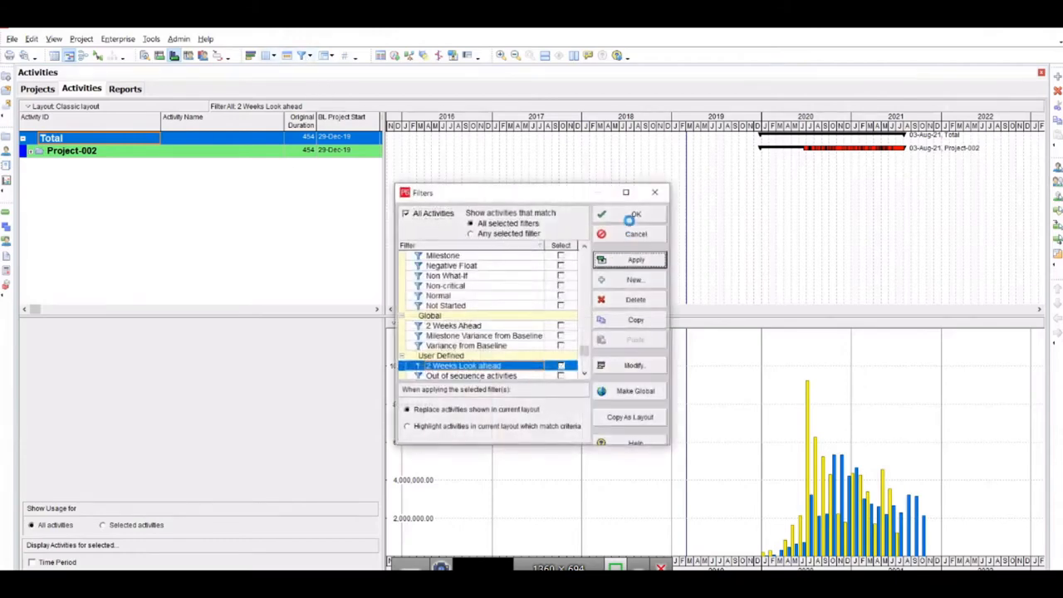
pyautogui.click(635, 214)
# Step: Preview the Resource Assignment Distribution, Activities Distributed and LabUnitsDis queries in Power Query Editor and review the cost histogram in Primavera P6
pyautogui.click(470, 539)
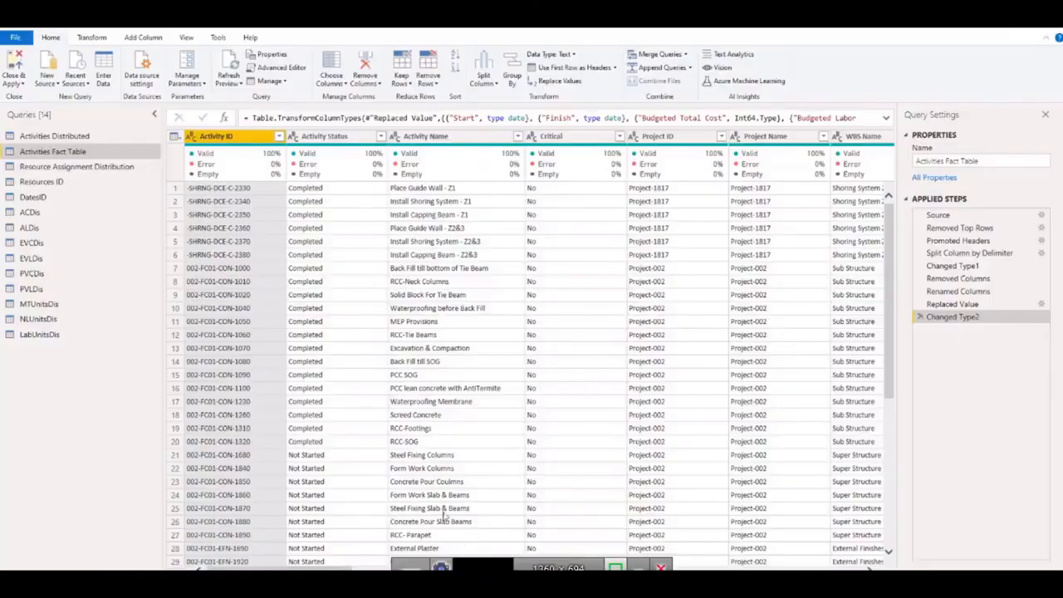
pyautogui.click(55, 166)
pyautogui.click(54, 135)
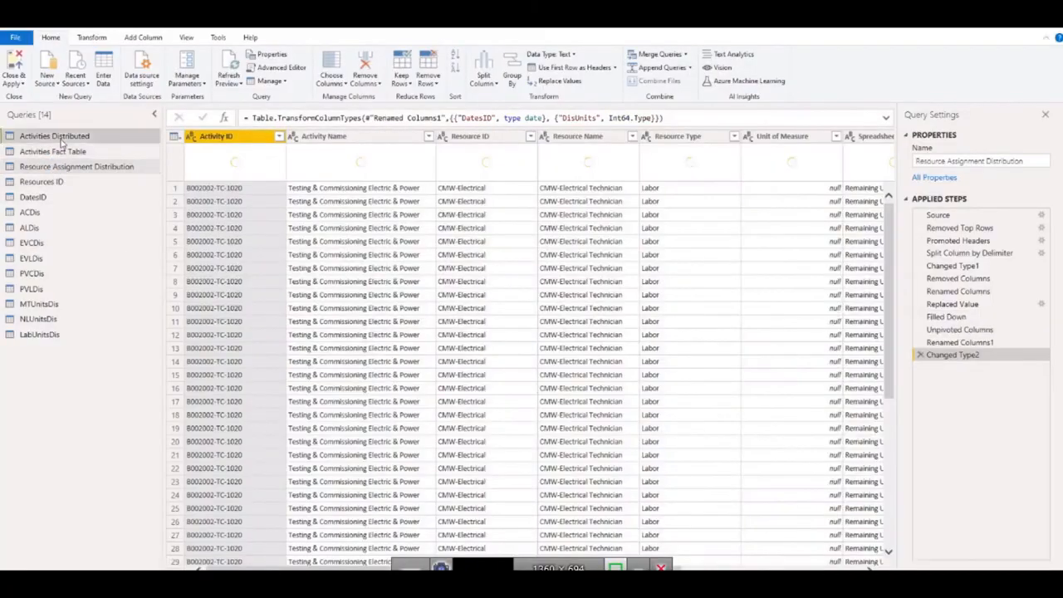
pyautogui.click(50, 335)
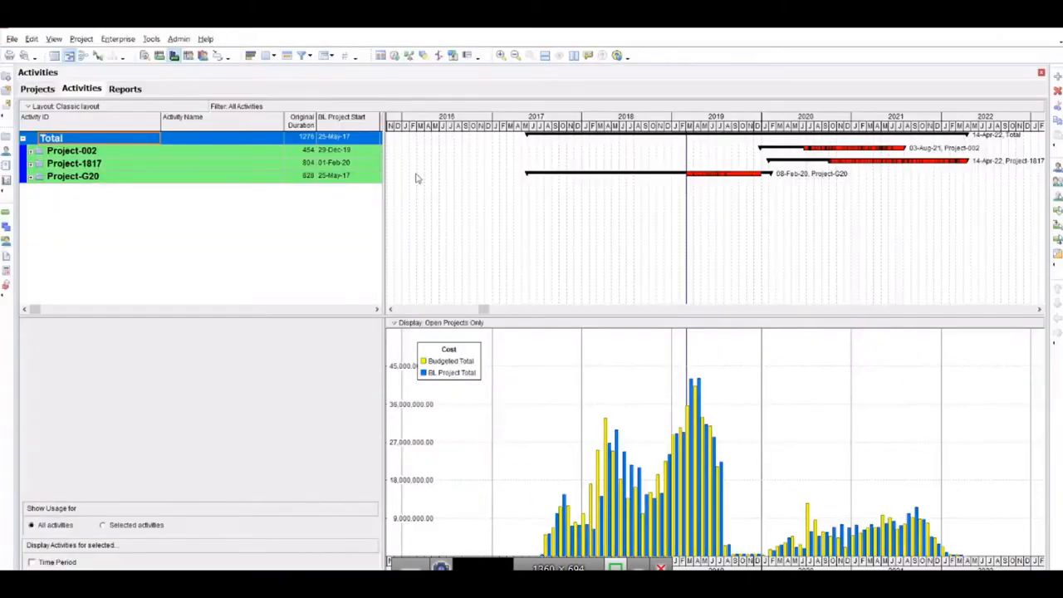
pyautogui.moveTo(742, 157); pyautogui.dragTo(741, 157)
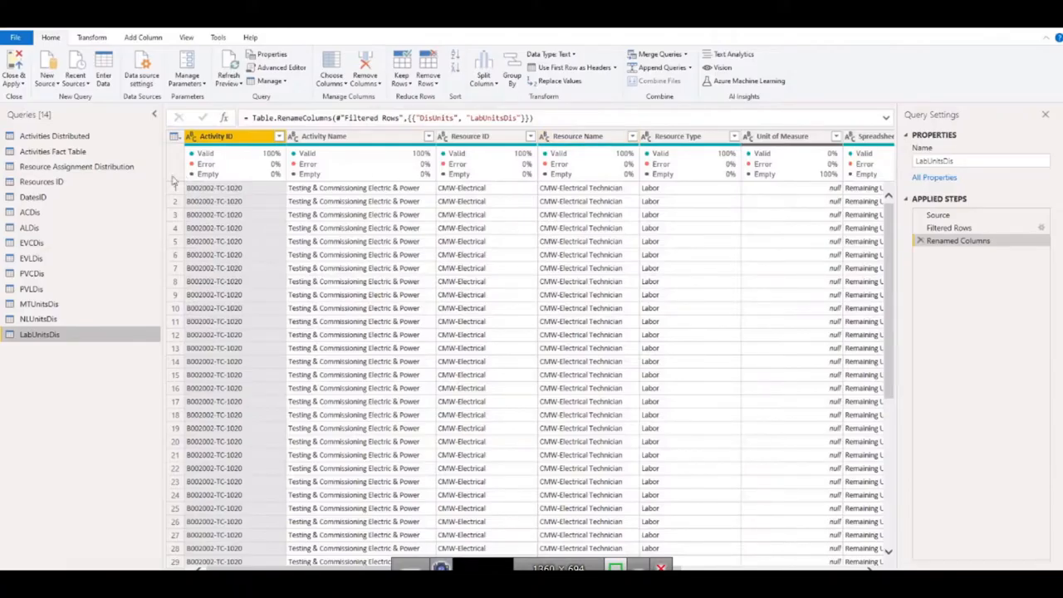
# Step: In Power Query Editor, calculate the sum of Budgeted Total Cost in the Activities Fact Table, and remove the Calculated Sum step after reading it
pyautogui.click(54, 153)
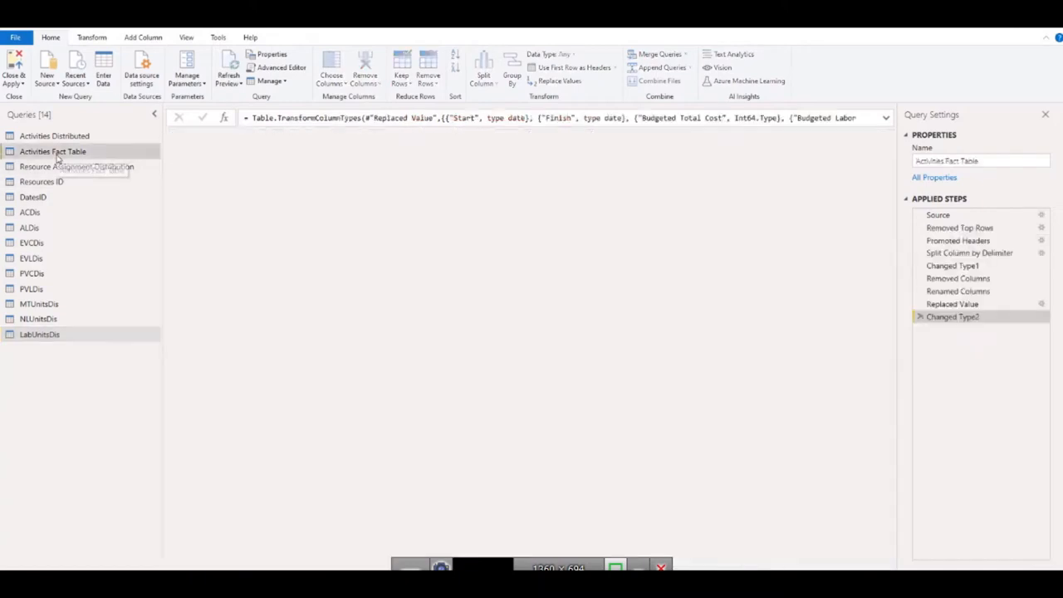
pyautogui.hscroll(5, 558, 259)
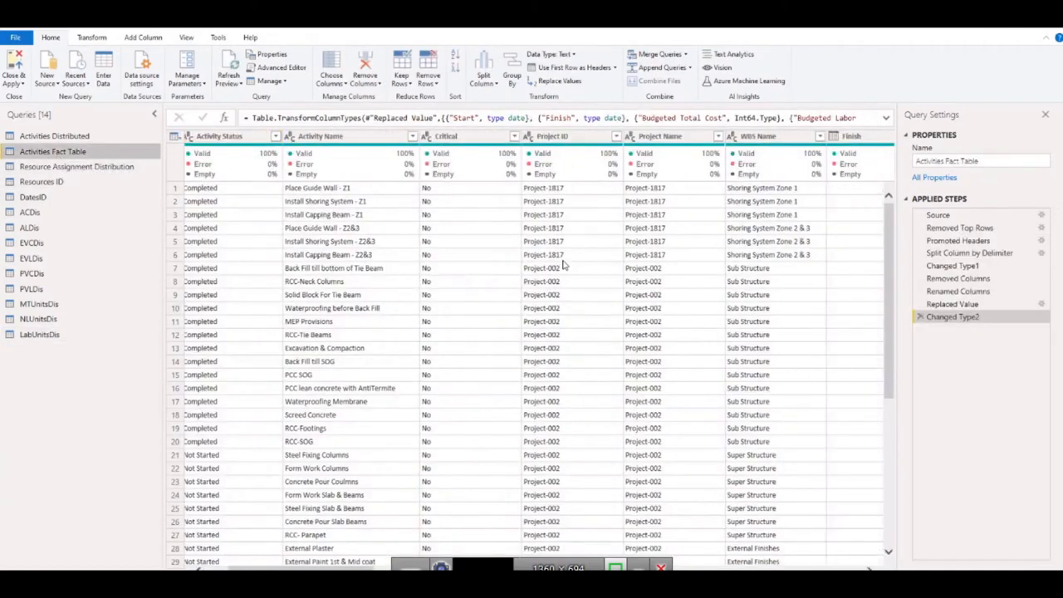
pyautogui.hscroll(5, 564, 268)
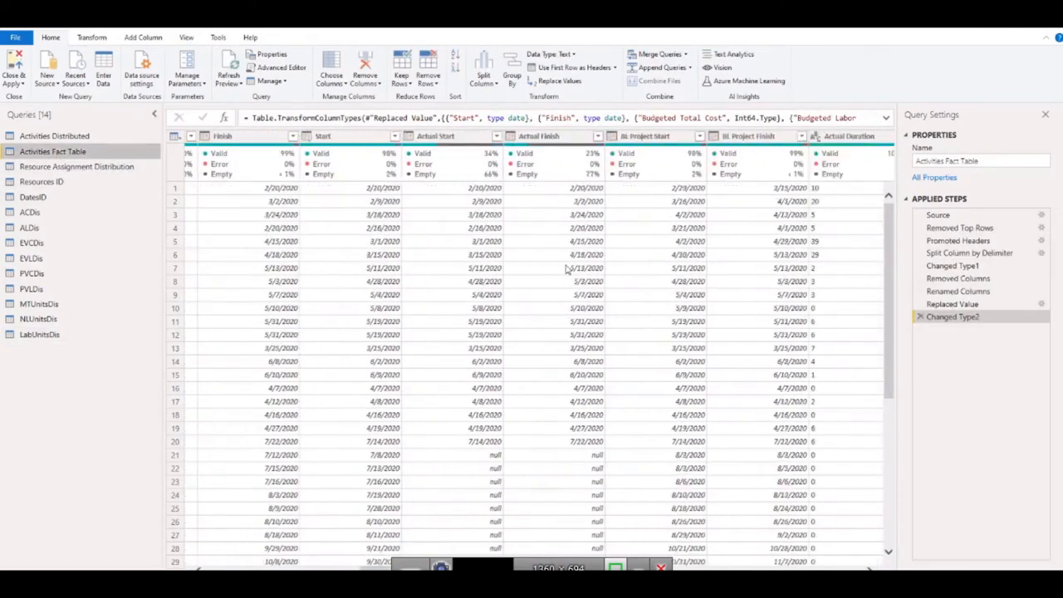
pyautogui.hscroll(5, 566, 269)
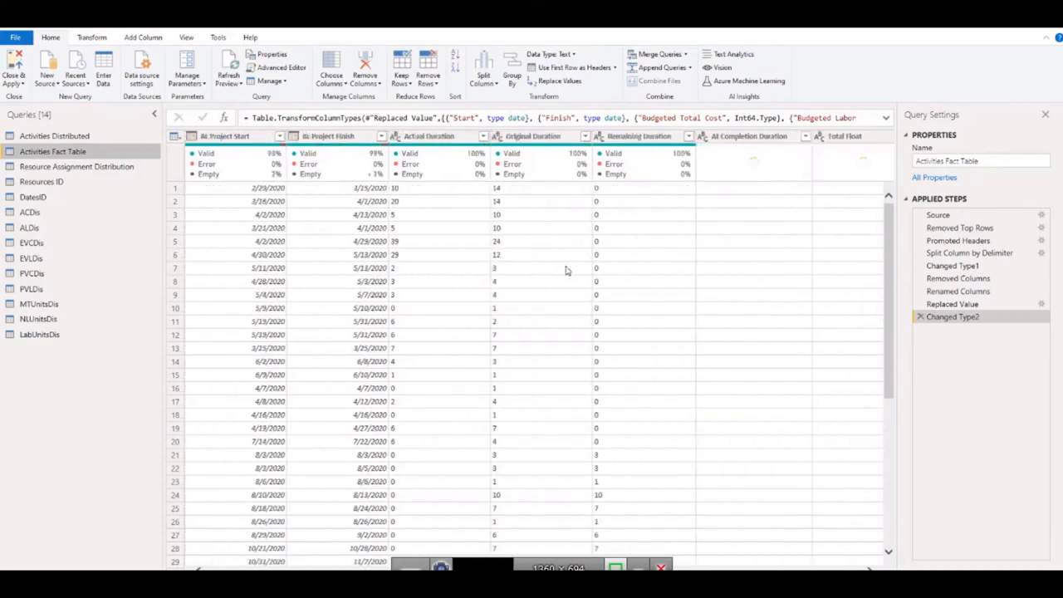
pyautogui.hscroll(3, 565, 269)
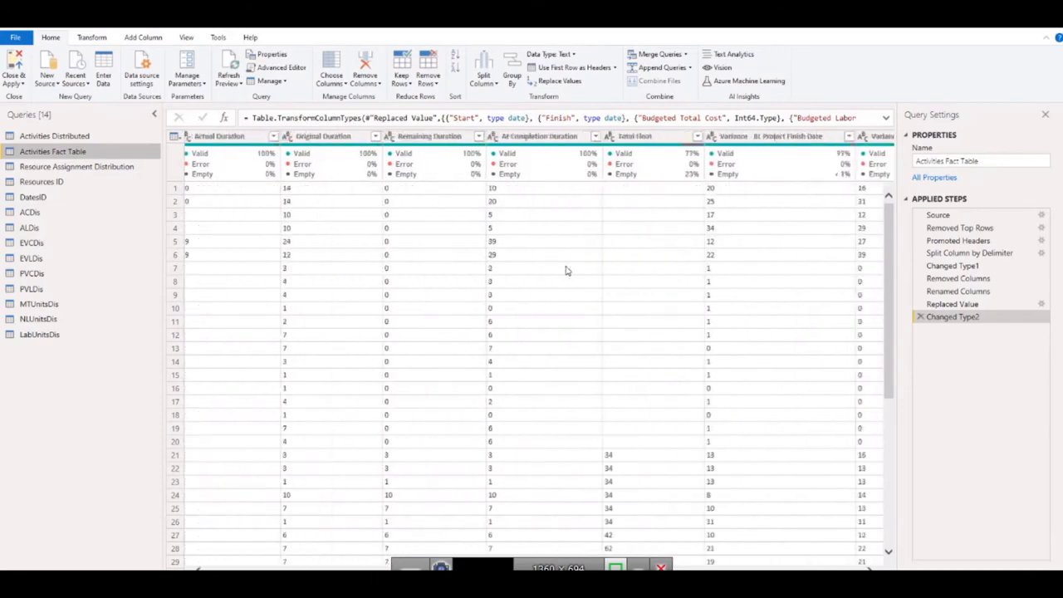
pyautogui.hscroll(5, 565, 269)
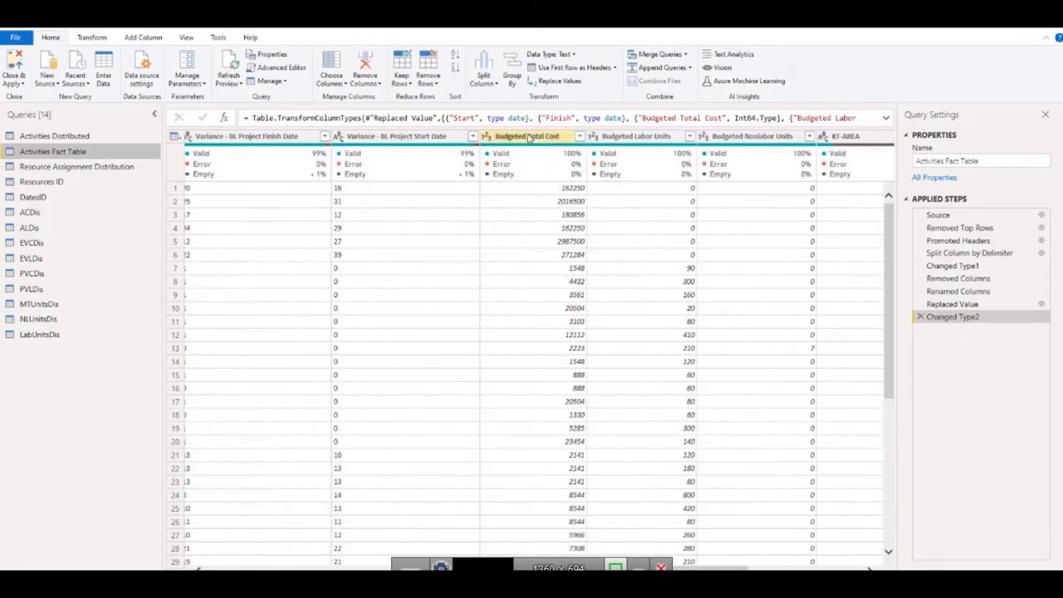
pyautogui.click(529, 138)
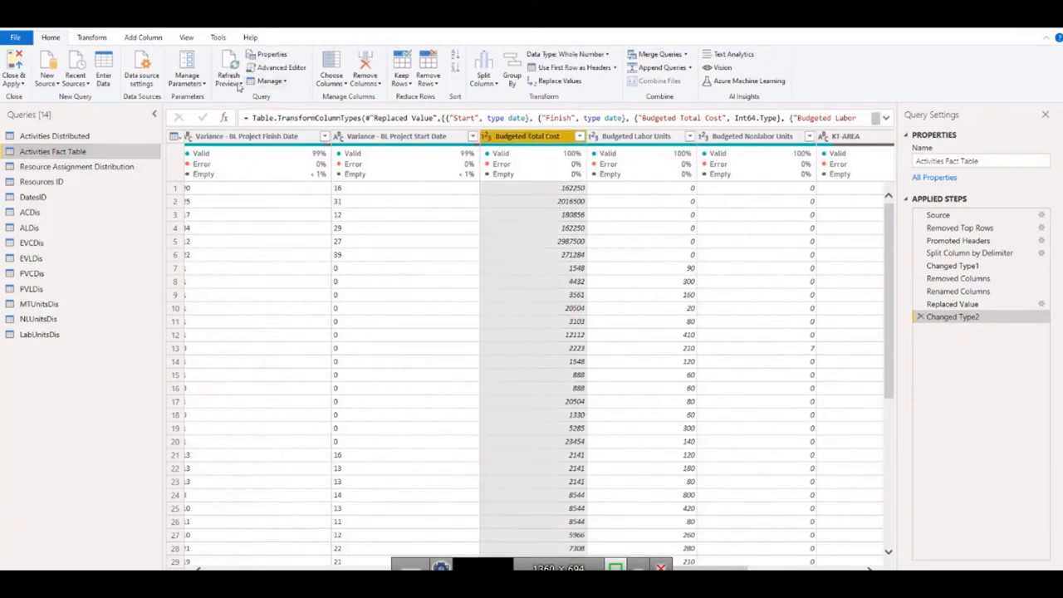
pyautogui.click(92, 38)
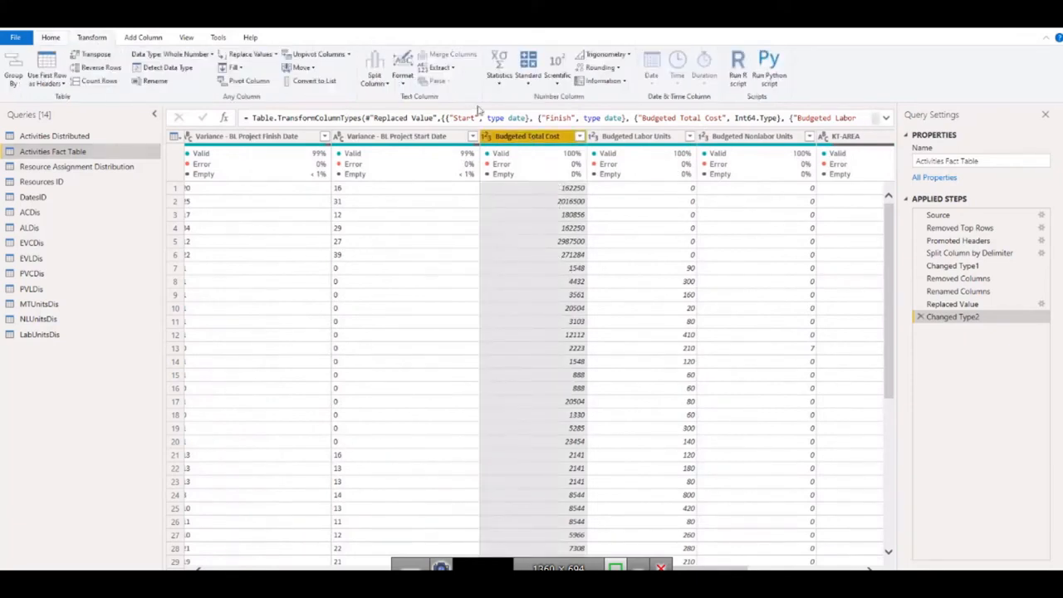
pyautogui.click(526, 83)
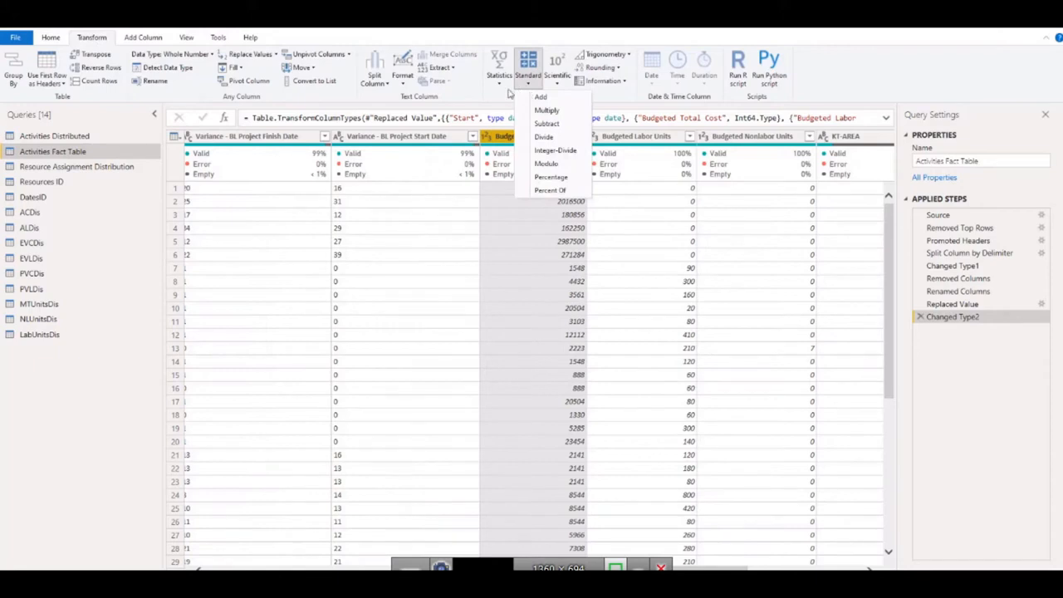
pyautogui.click(501, 85)
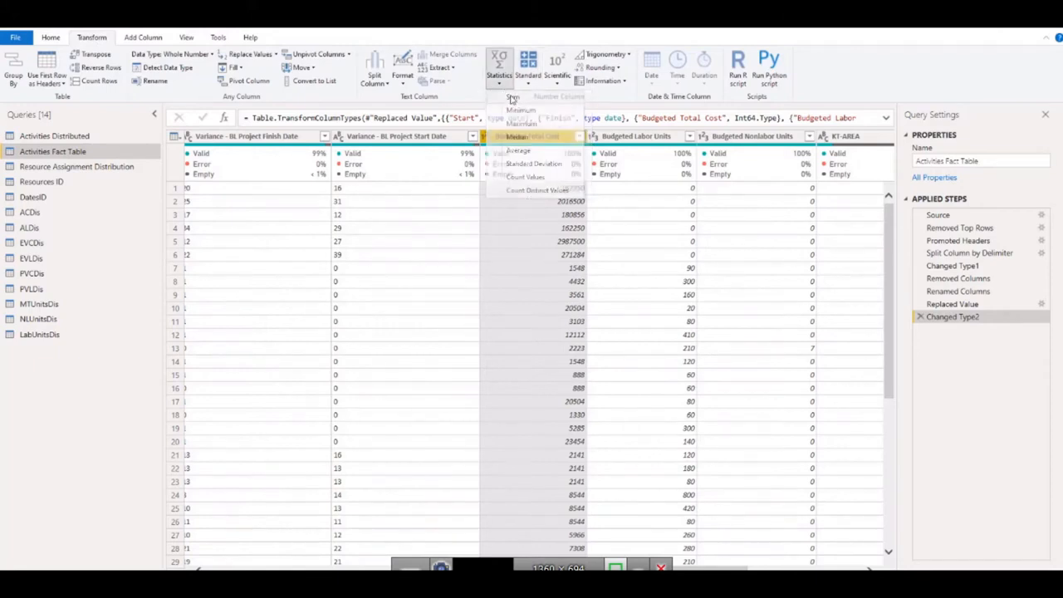
pyautogui.click(512, 98)
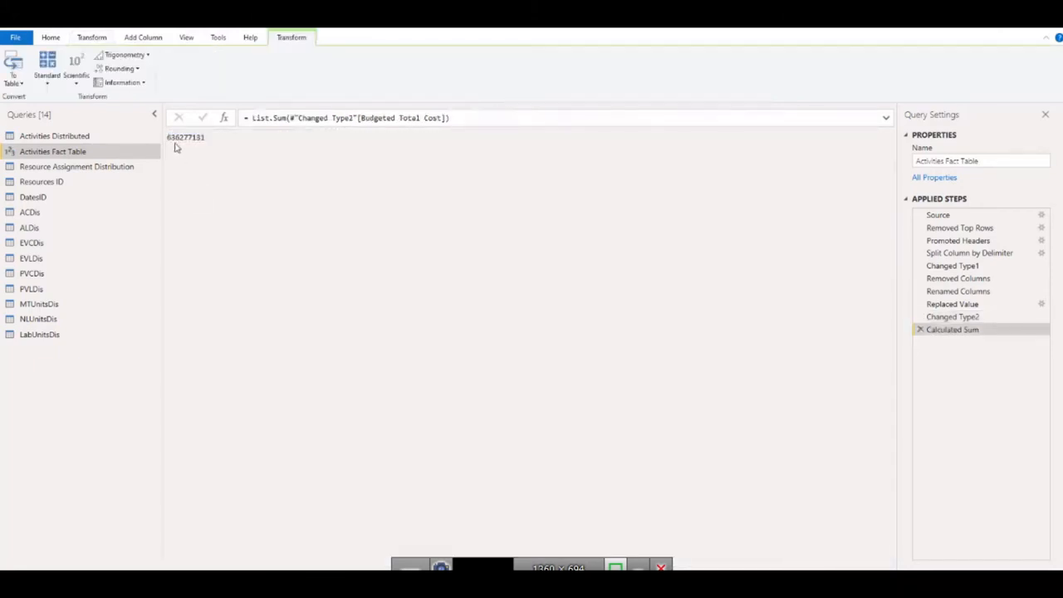
pyautogui.click(920, 330)
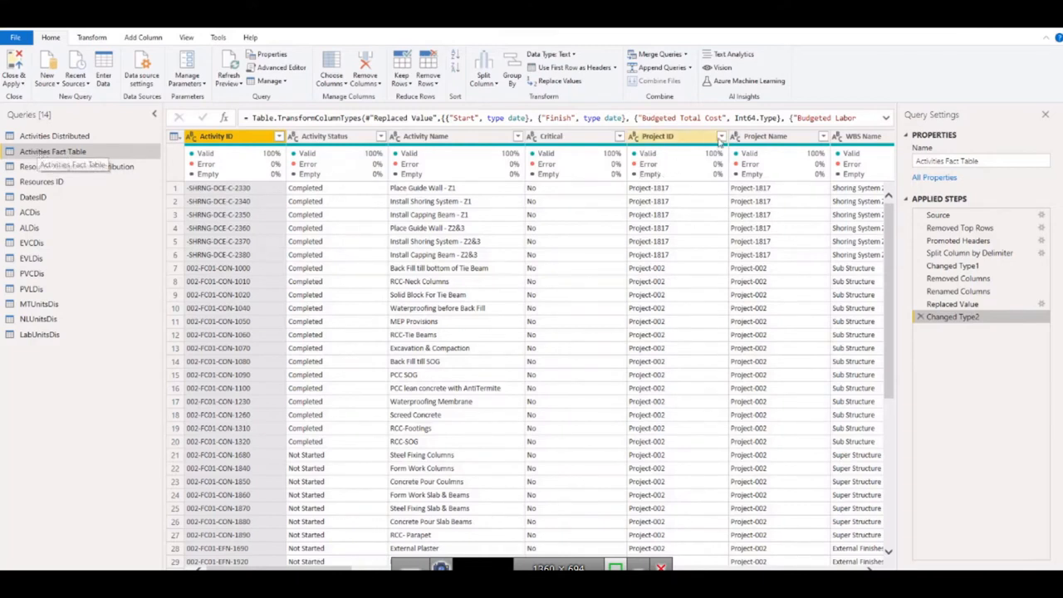
# Step: Check which projects the Project ID column filter of the Activities Fact Table lists, leaving the filter unchanged
pyautogui.click(720, 137)
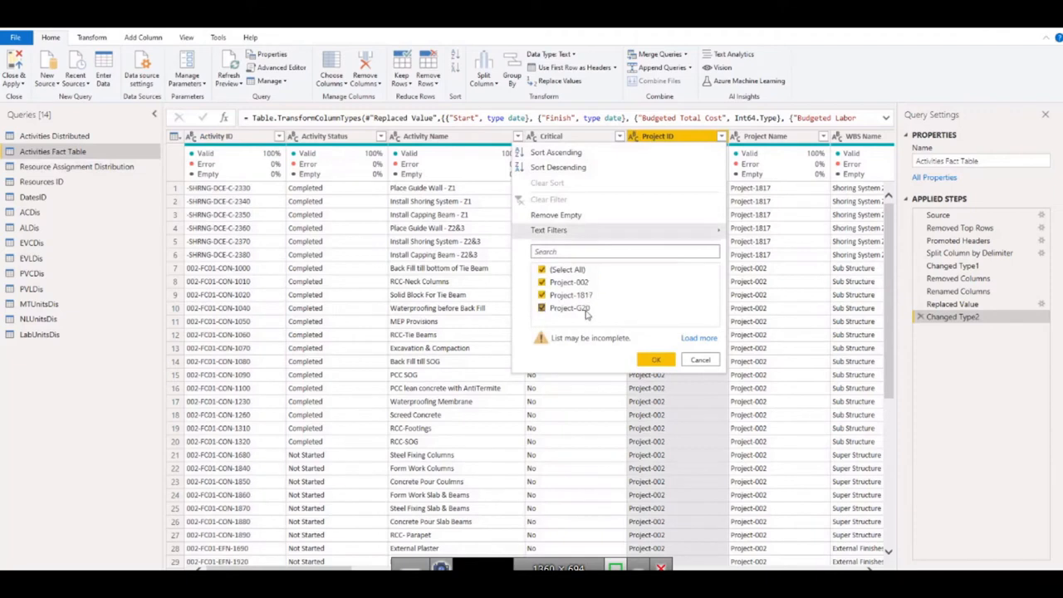
pyautogui.click(699, 360)
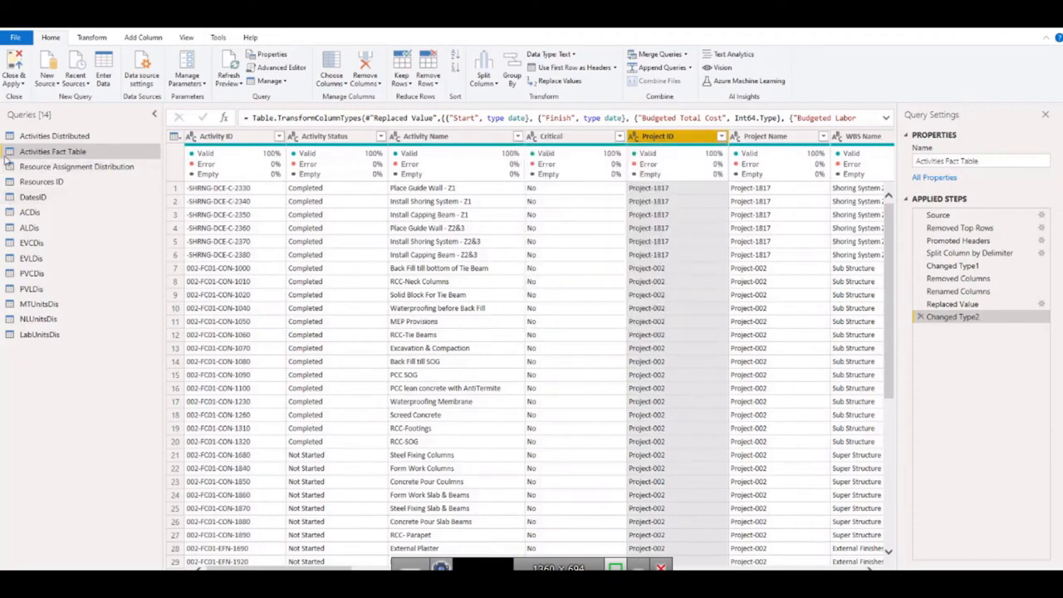
# Step: Apply the query changes to load the data into the Power BI report and dismiss the load summary
pyautogui.click(22, 83)
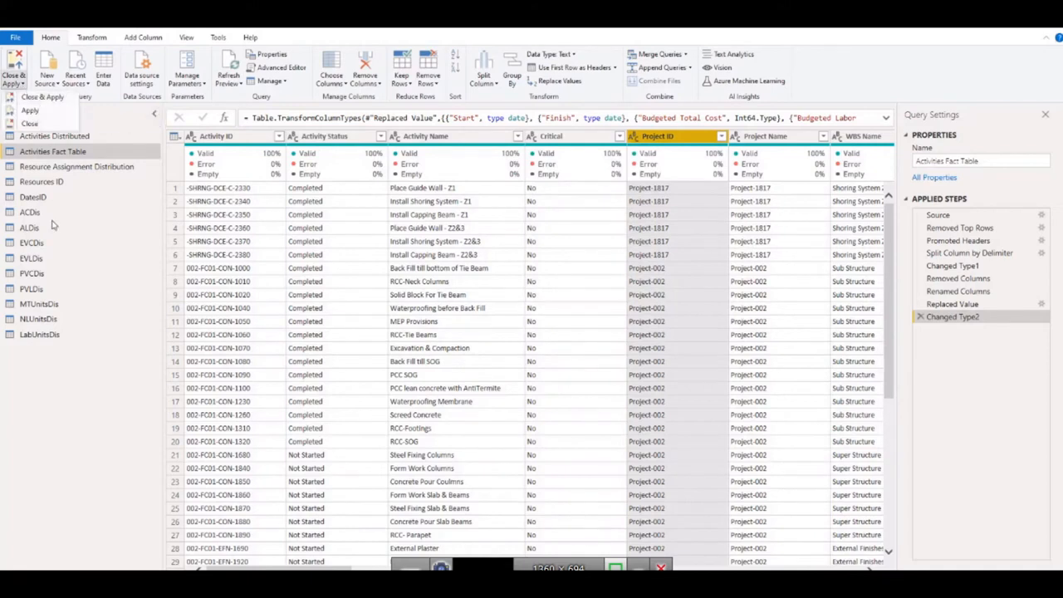
pyautogui.click(40, 395)
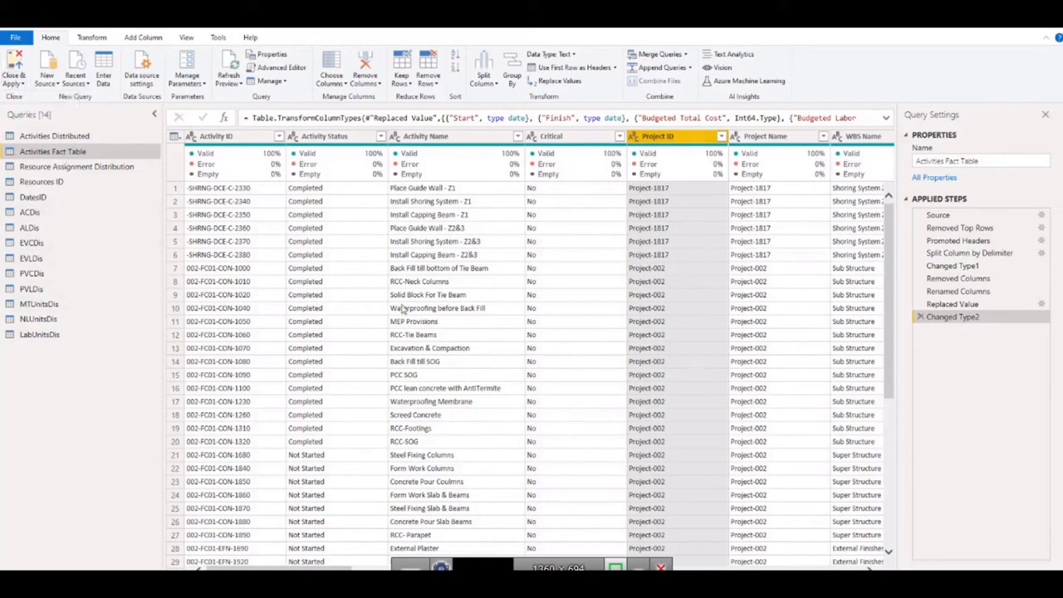
pyautogui.hotkey('alt', 'Tab')
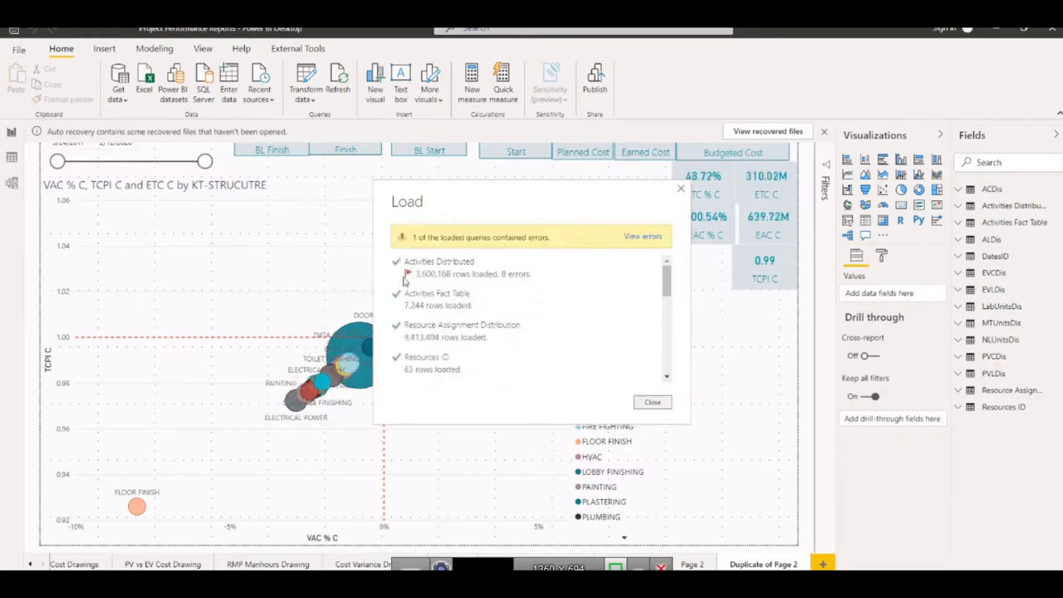
pyautogui.moveTo(491, 197); pyautogui.dragTo(463, 189)
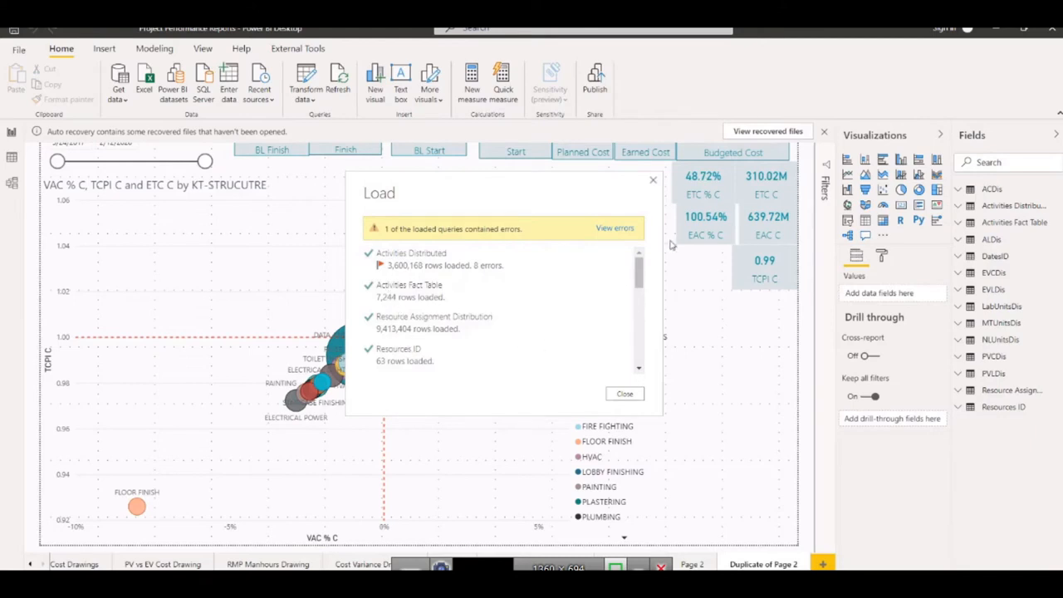
pyautogui.click(654, 181)
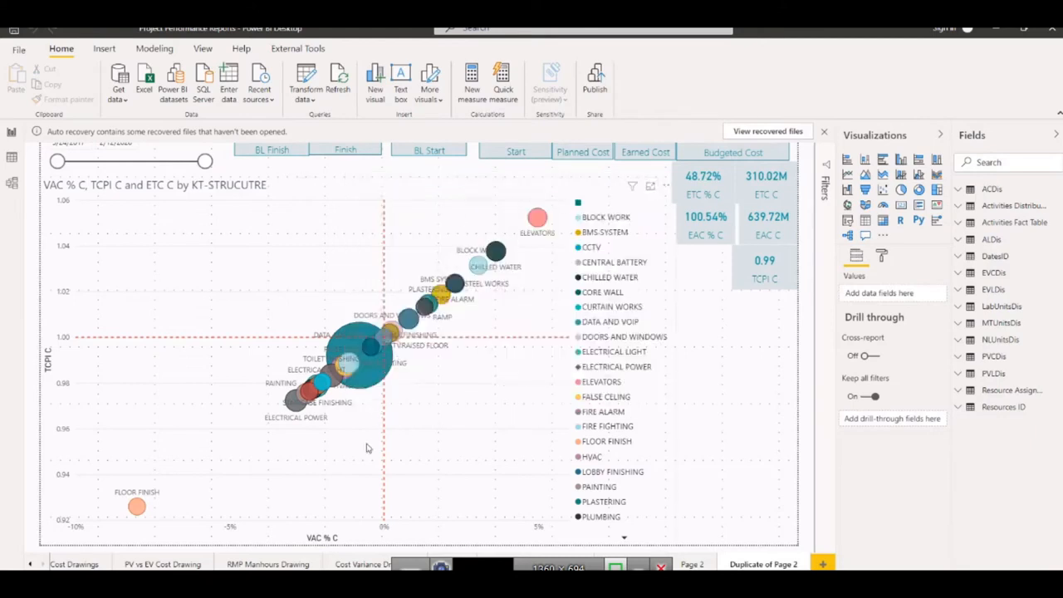
# Step: Open the Main Dashboard page of the report and select the PVC EVC AC chart to examine it
pyautogui.click(30, 564)
pyautogui.click(30, 564)
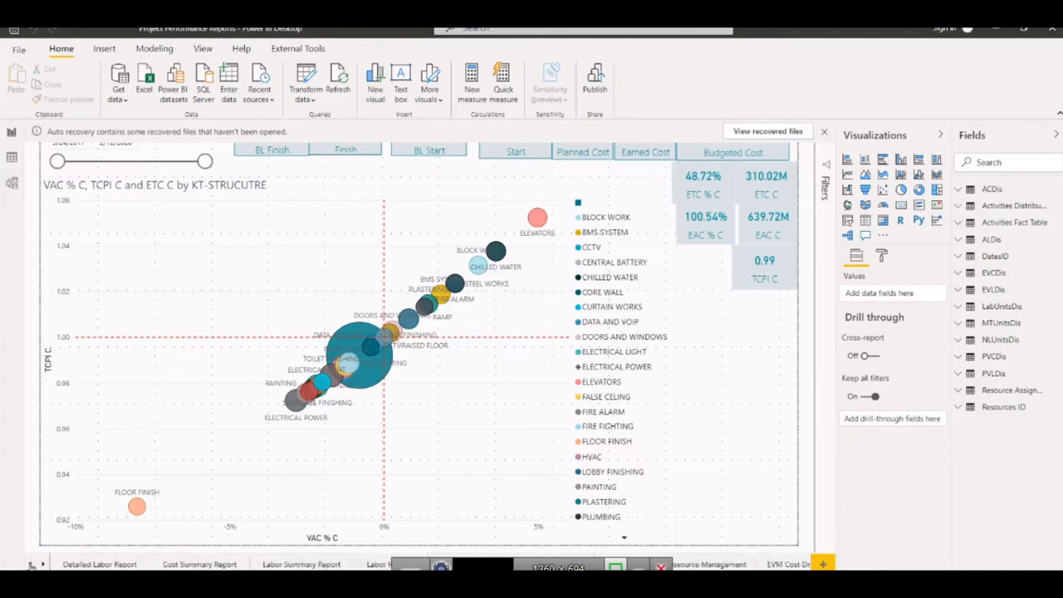
pyautogui.click(30, 564)
pyautogui.click(30, 564)
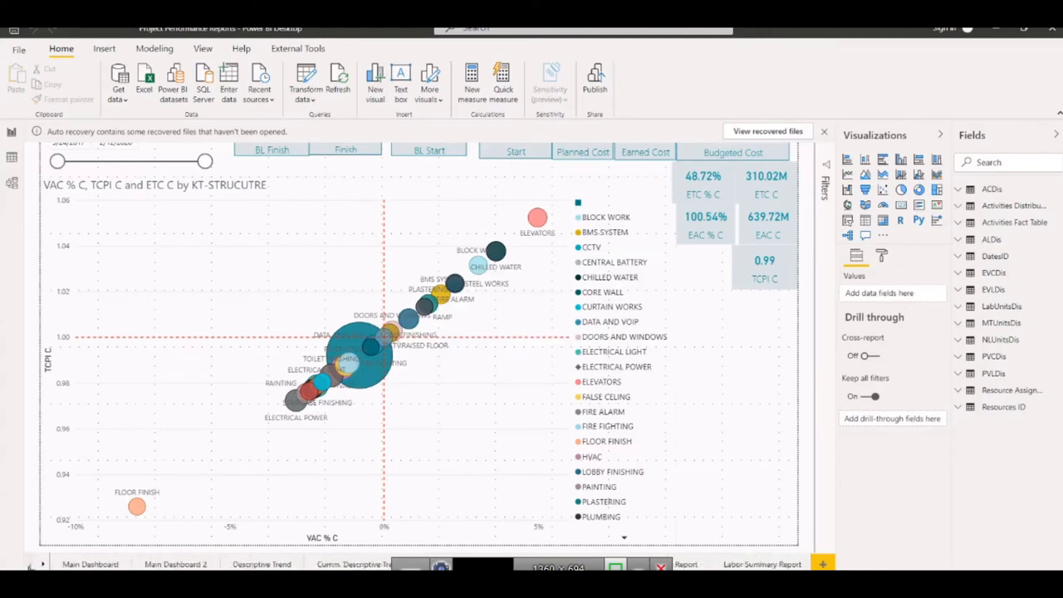
pyautogui.click(74, 565)
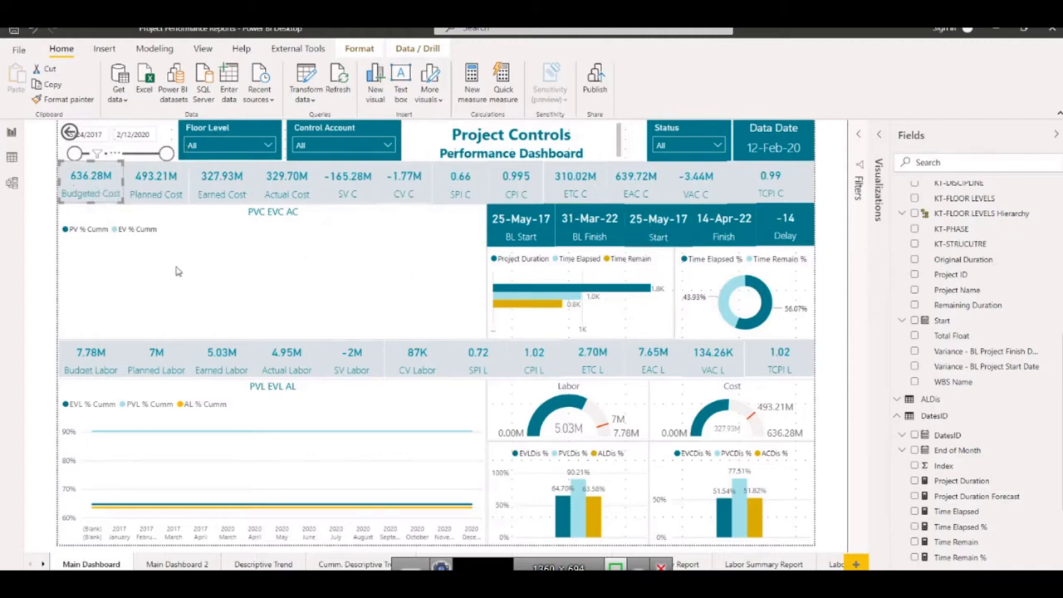
pyautogui.click(230, 261)
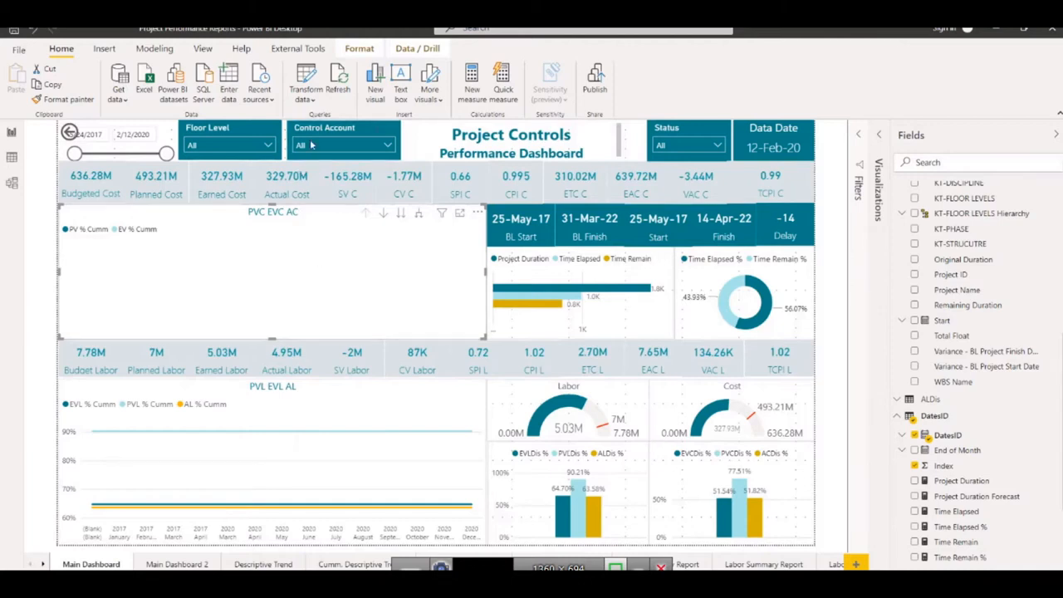
# Step: Open the DatesID query in Power Query Editor and compare its dates with the project start and finish dates in Primavera P6
pyautogui.click(309, 99)
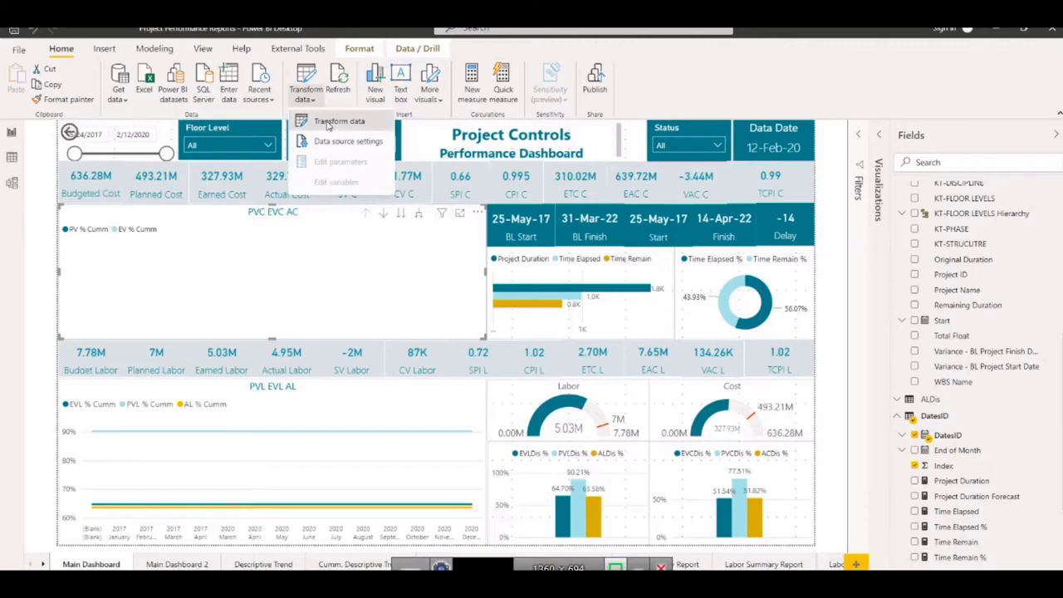
pyautogui.click(328, 122)
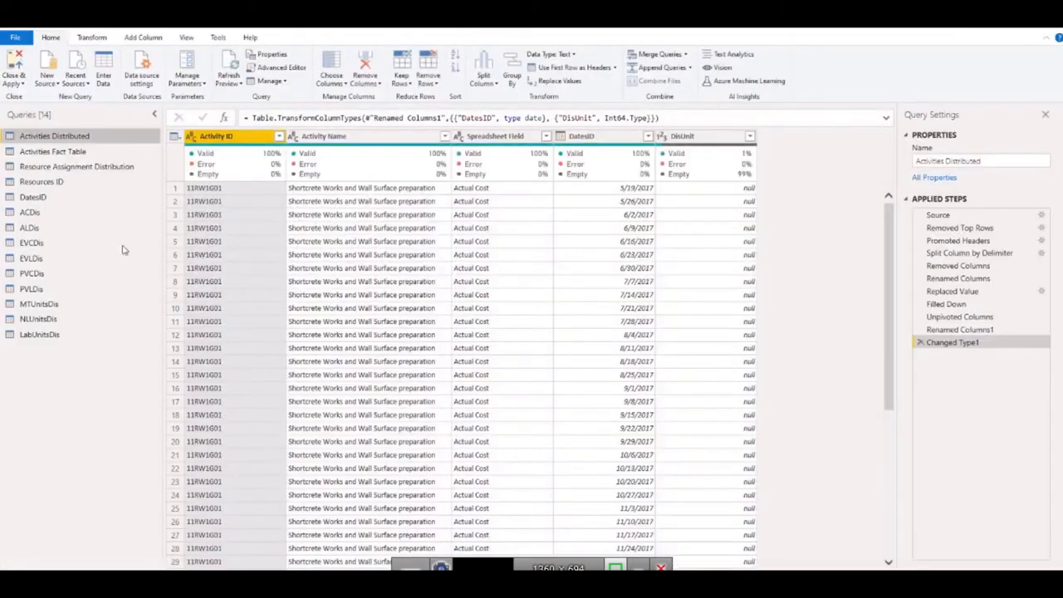
pyautogui.click(34, 197)
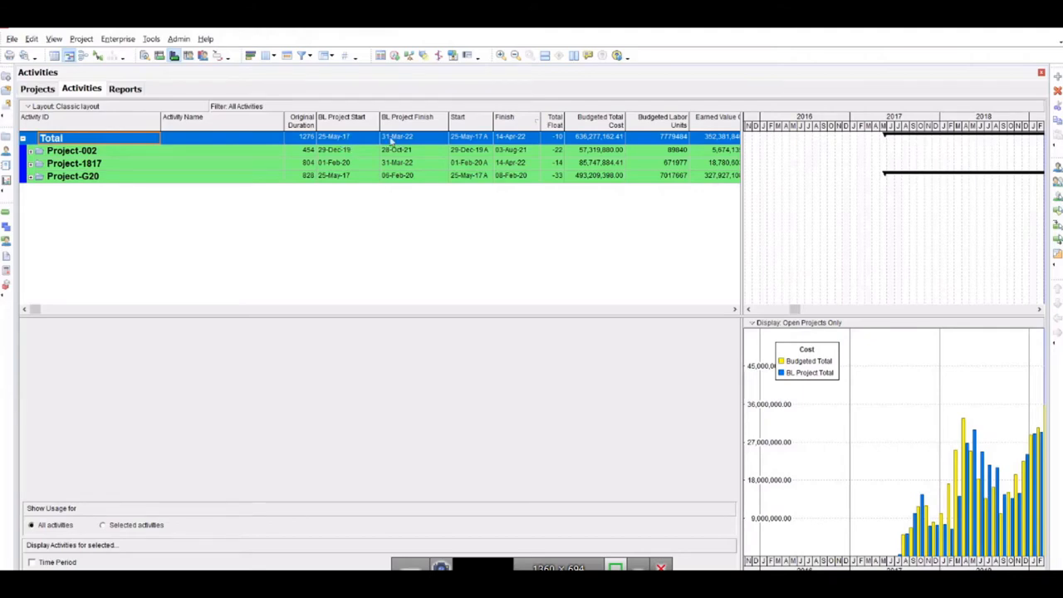
pyautogui.hotkey('alt', 'Tab')
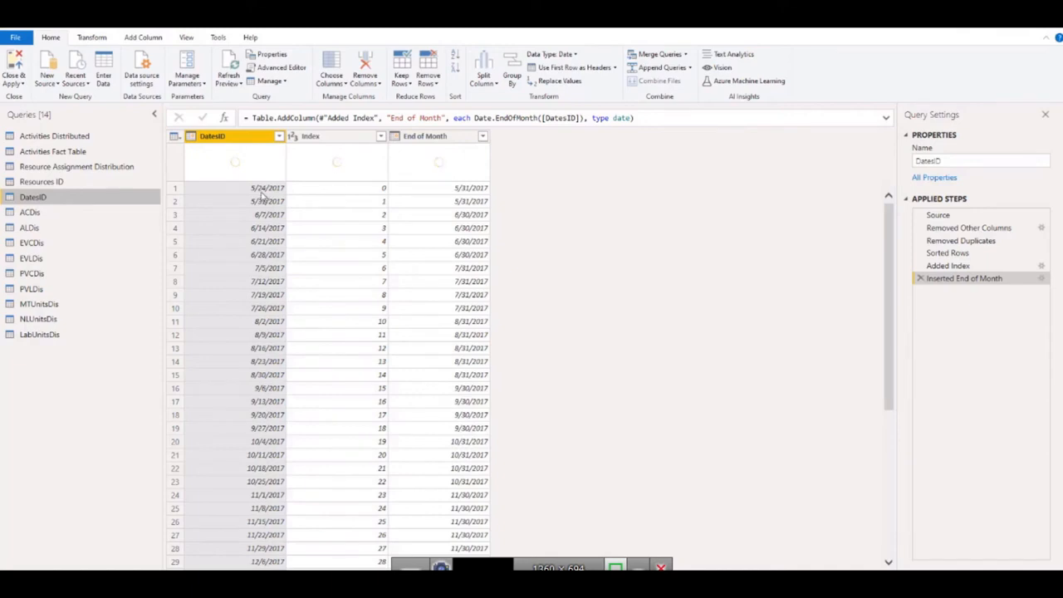
pyautogui.hotkey('alt', 'Tab')
pyautogui.hotkey('alt', 'Tab')
# Step: Try sorting the DatesID column in descending order, and remove the added sort step
pyautogui.click(279, 137)
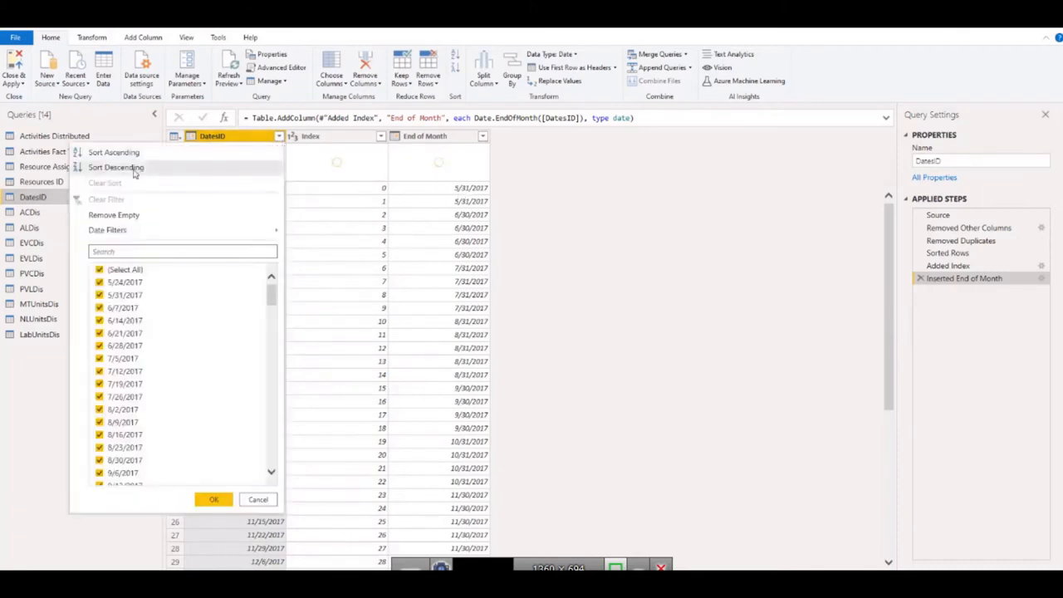
pyautogui.click(135, 169)
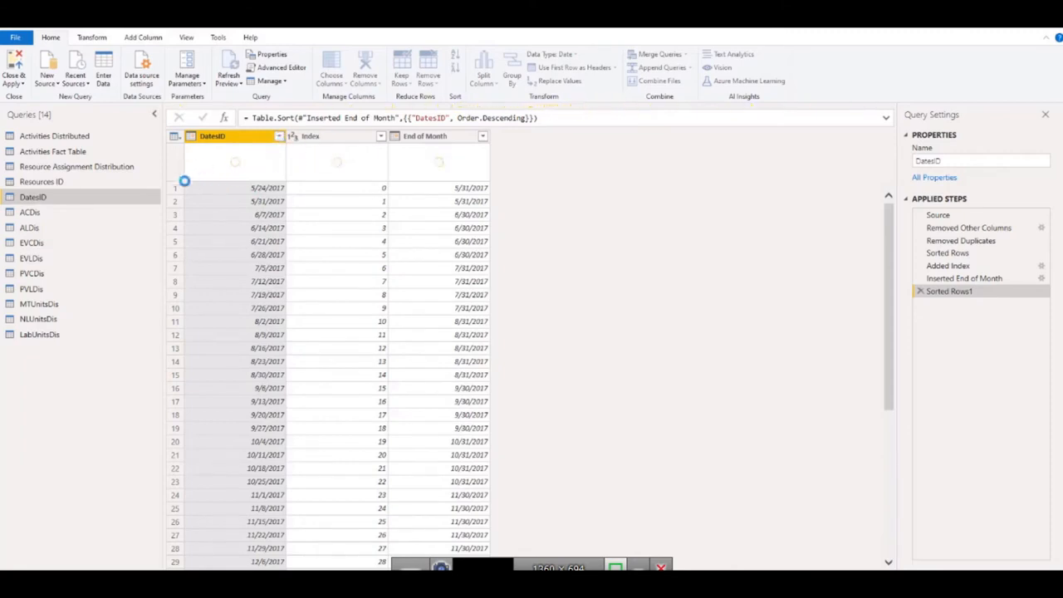
pyautogui.click(920, 291)
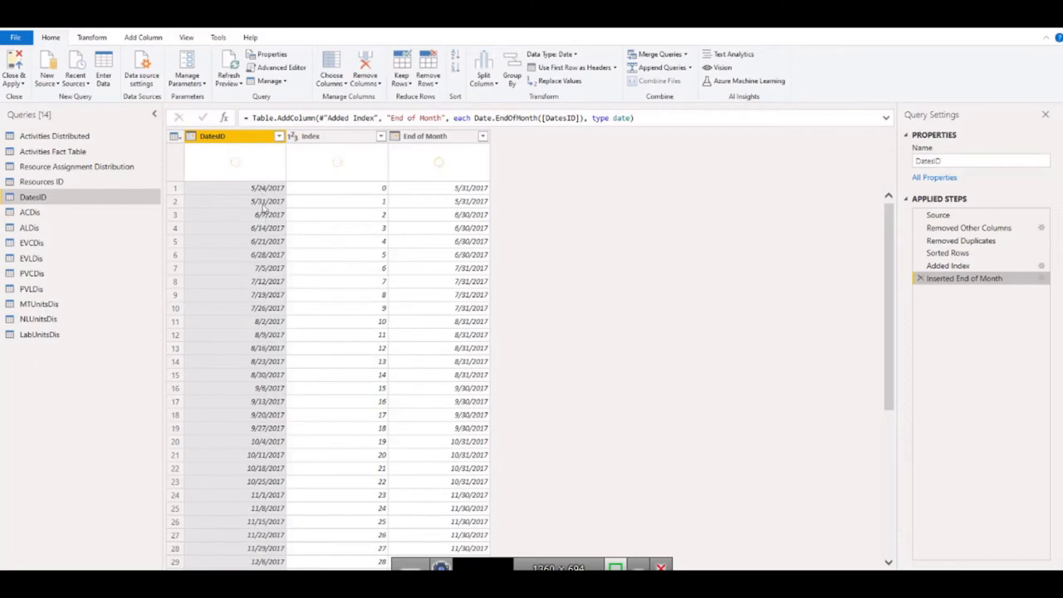
# Step: Examine the range of dates listed in the DatesID query from the first row to the last
pyautogui.scroll(-20, 254, 242)
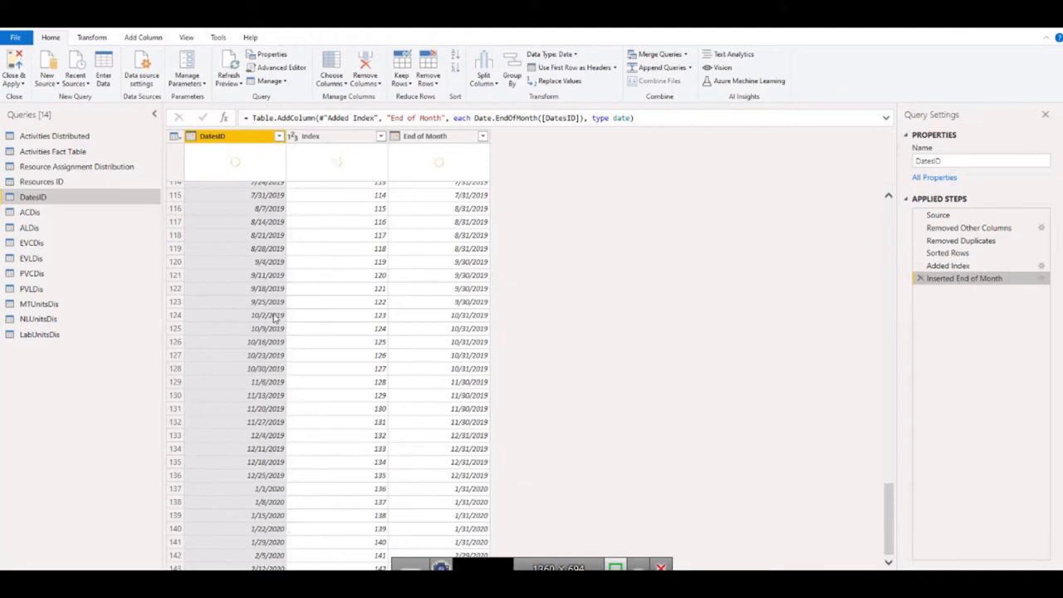
pyautogui.scroll(20, 274, 250)
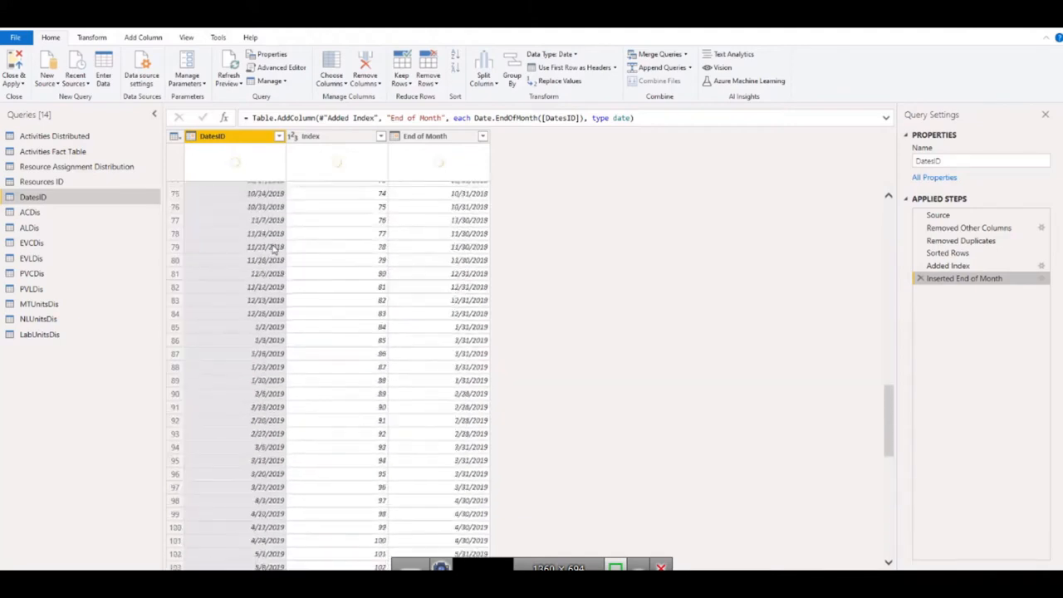
pyautogui.scroll(8, 274, 250)
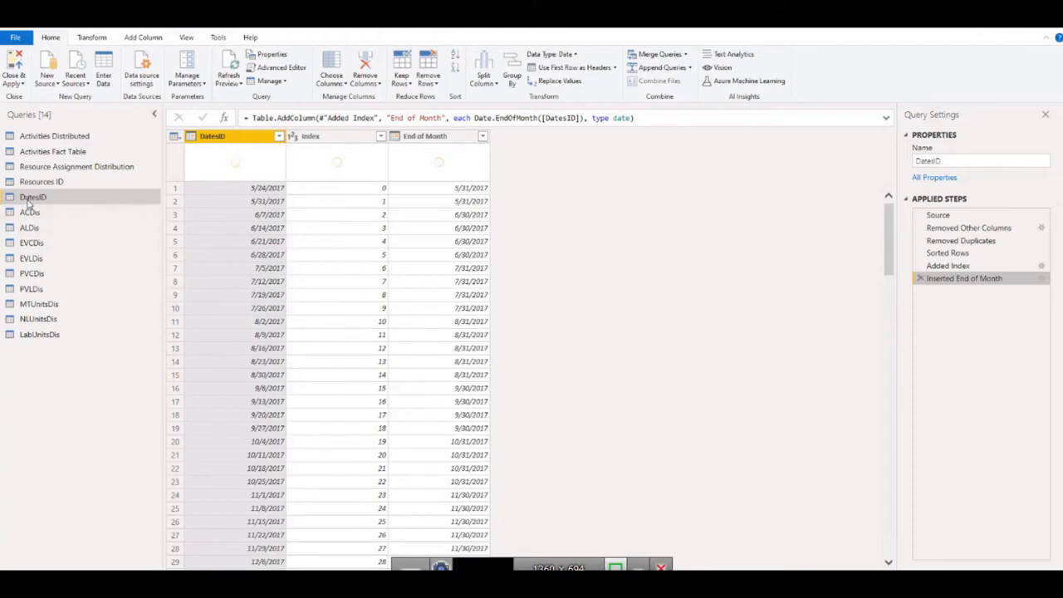
# Step: Inspect the Source step of the DatesID query and the DatesID column of the Resource Assignment Distribution query
pyautogui.click(937, 215)
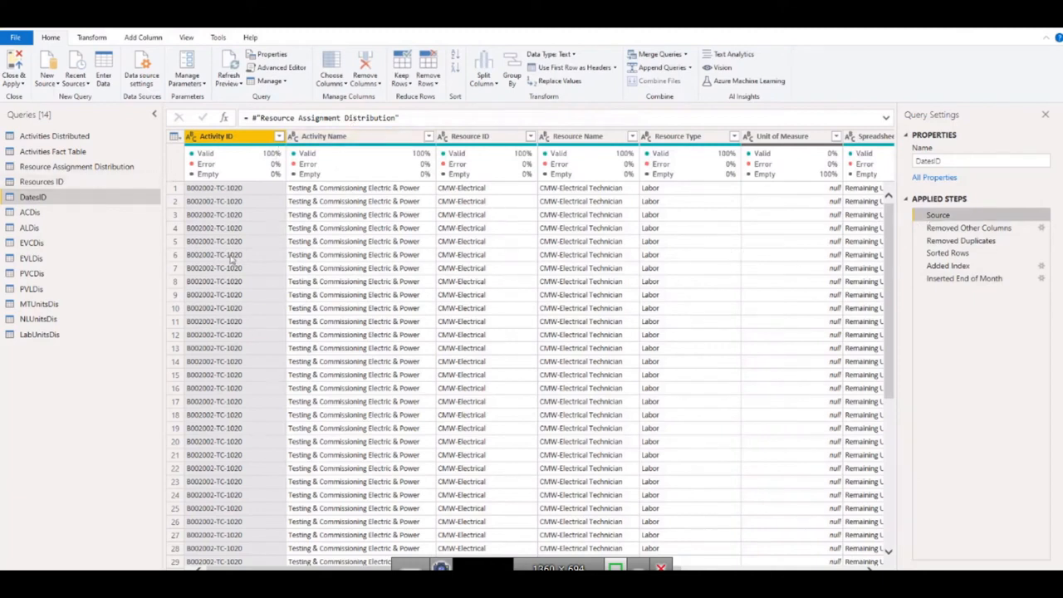
pyautogui.click(73, 168)
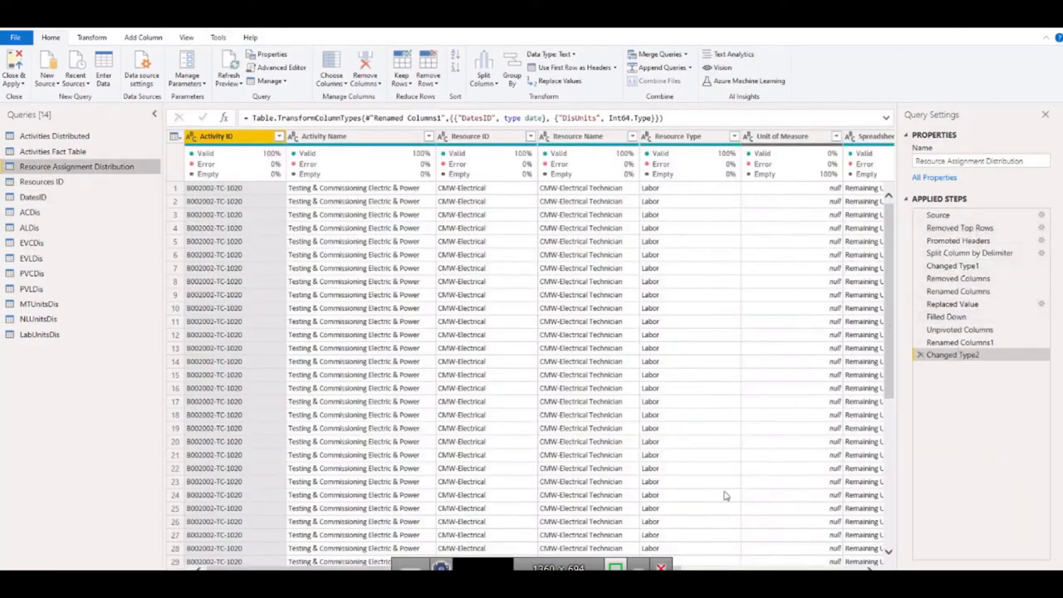
pyautogui.moveTo(604, 568); pyautogui.dragTo(869, 548)
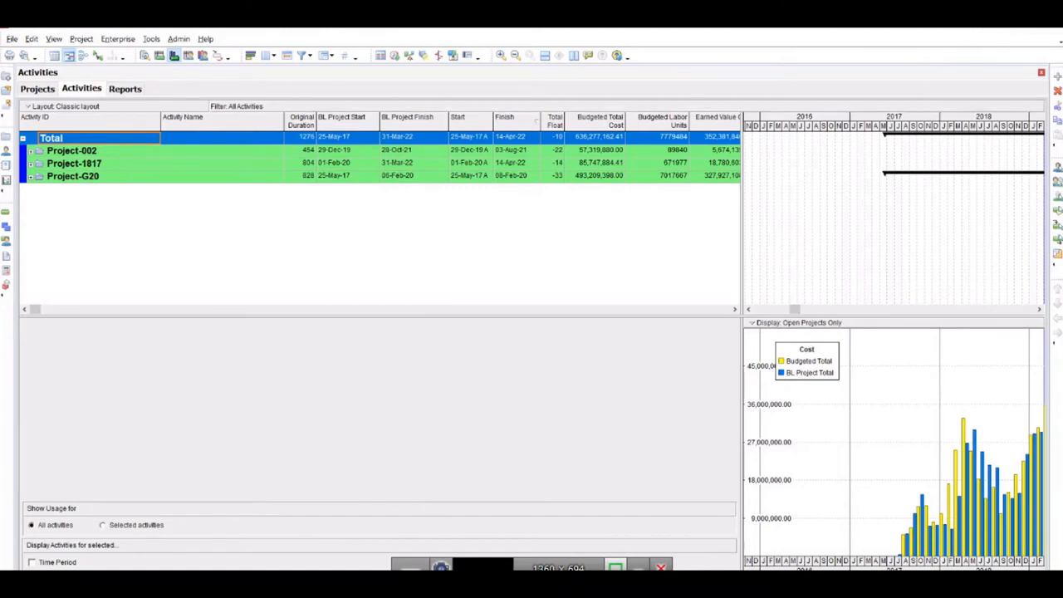
pyautogui.click(391, 582)
pyautogui.click(417, 583)
pyautogui.click(484, 530)
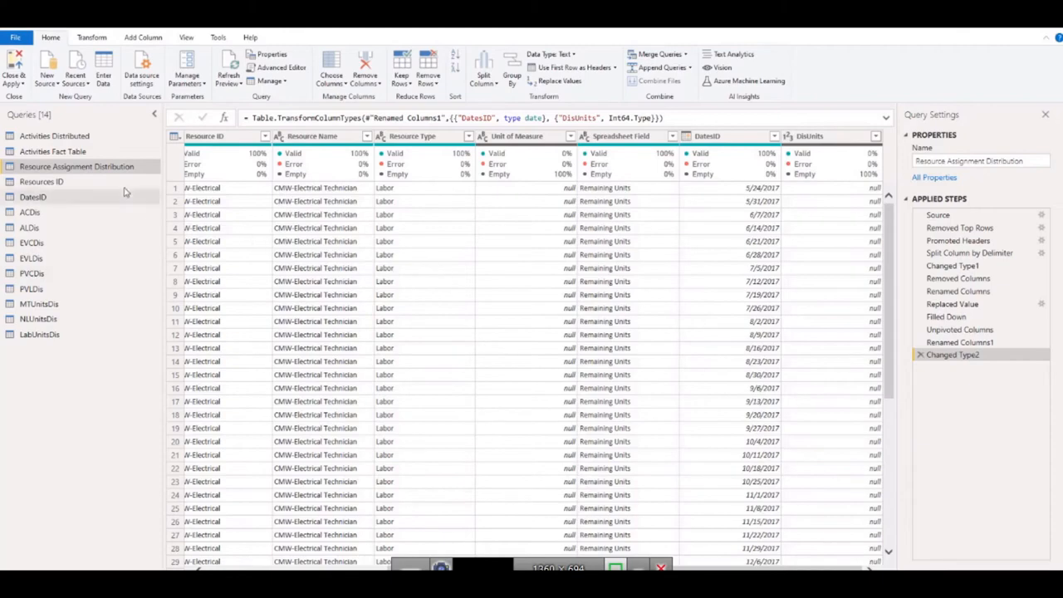
# Step: Trace DatesID back to the Resource Assignment Distribution query and inspect the Columns parameter in that query's Source formula
pyautogui.click(37, 197)
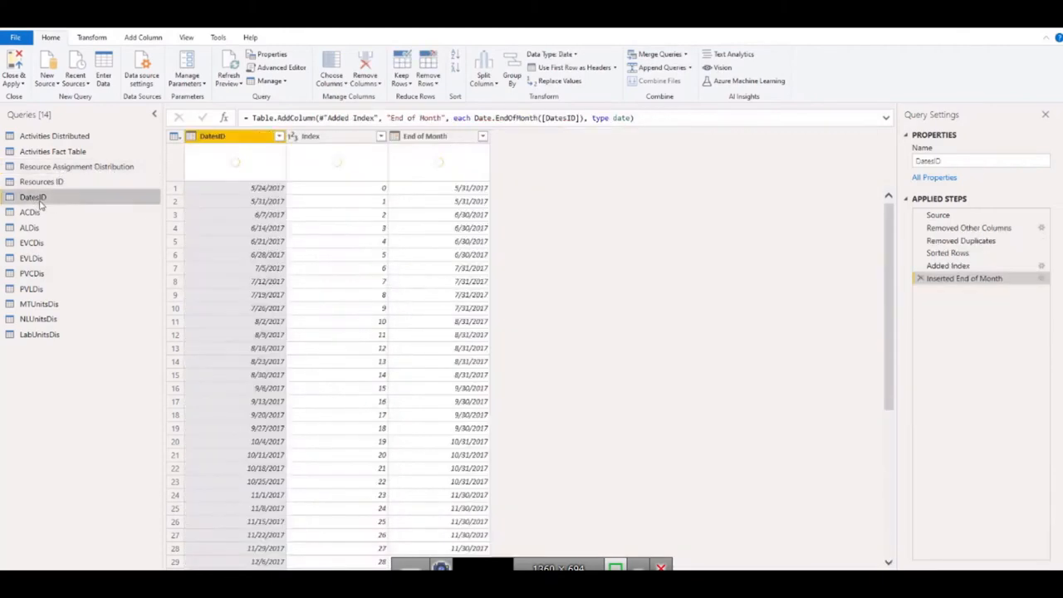
pyautogui.click(942, 216)
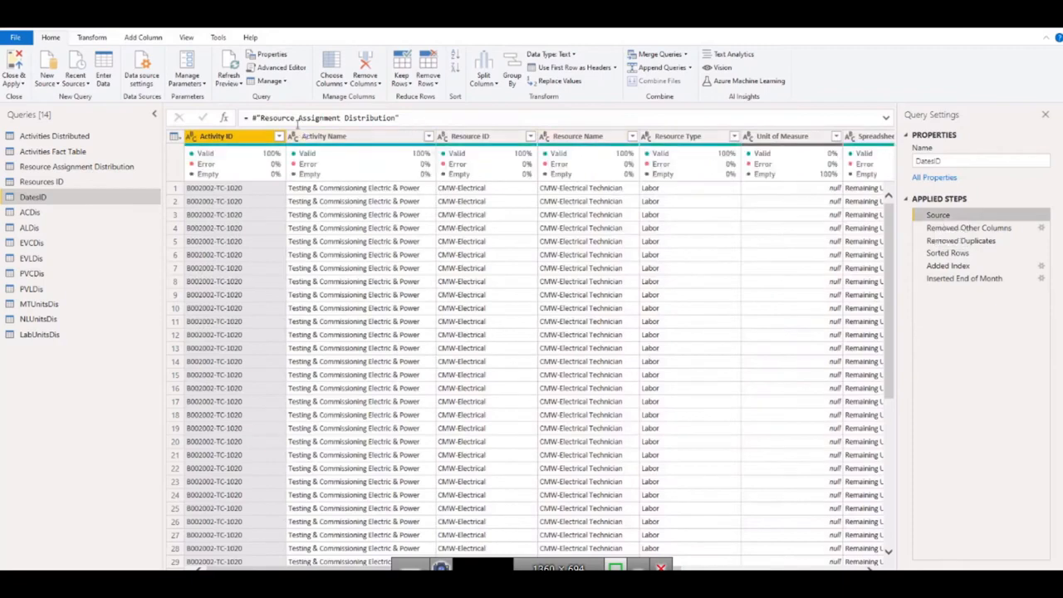
pyautogui.click(96, 169)
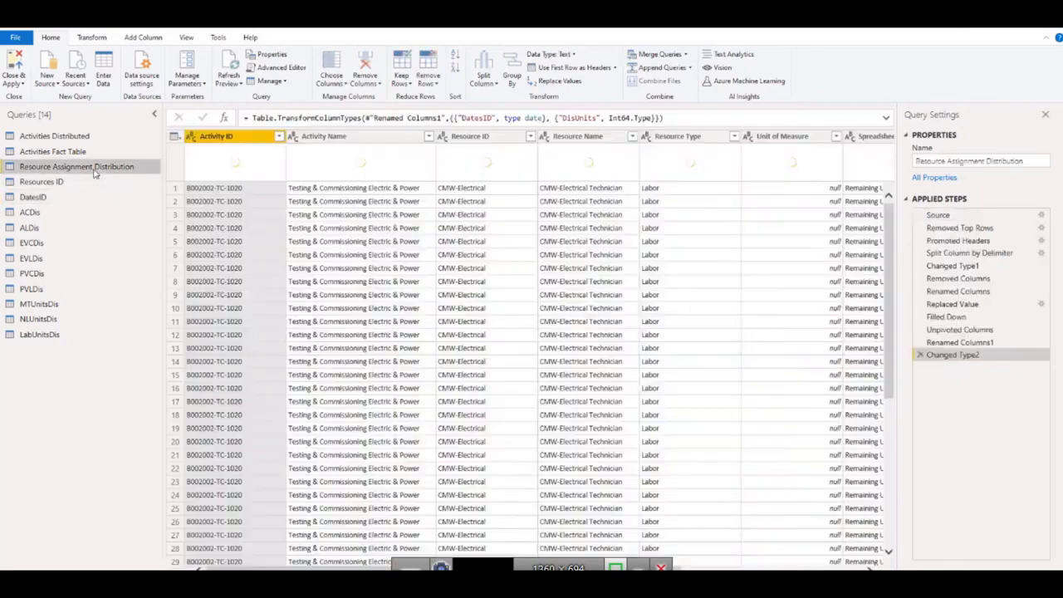
pyautogui.click(955, 216)
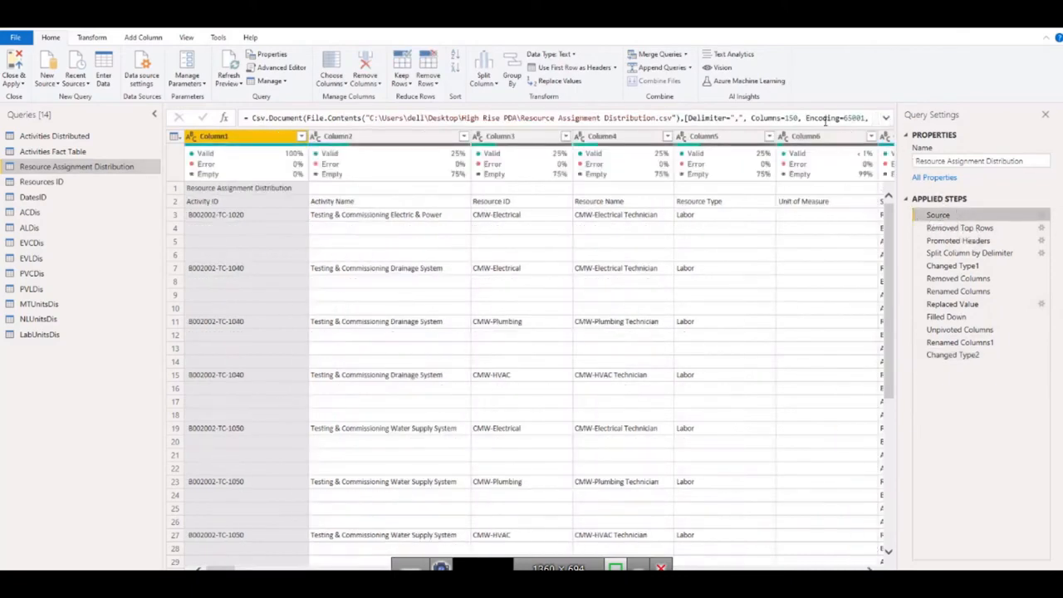
pyautogui.moveTo(752, 117); pyautogui.dragTo(793, 117)
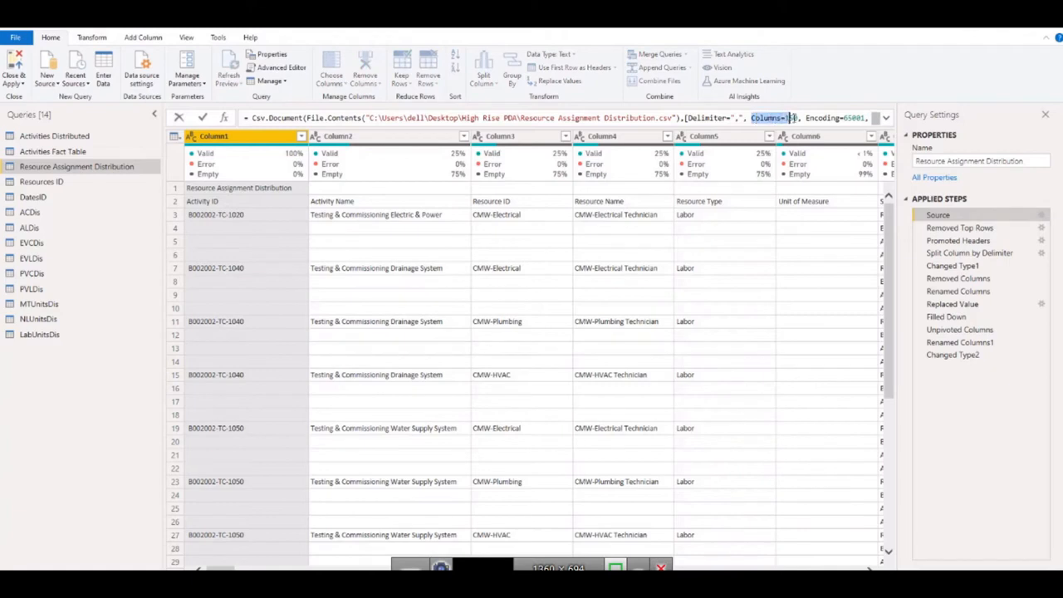
pyautogui.click(798, 117)
# Step: Open the Resource Assignment Distribution CSV from the High Rise PDA folder in Excel and check row 2's date headers through the last column
pyautogui.click(289, 583)
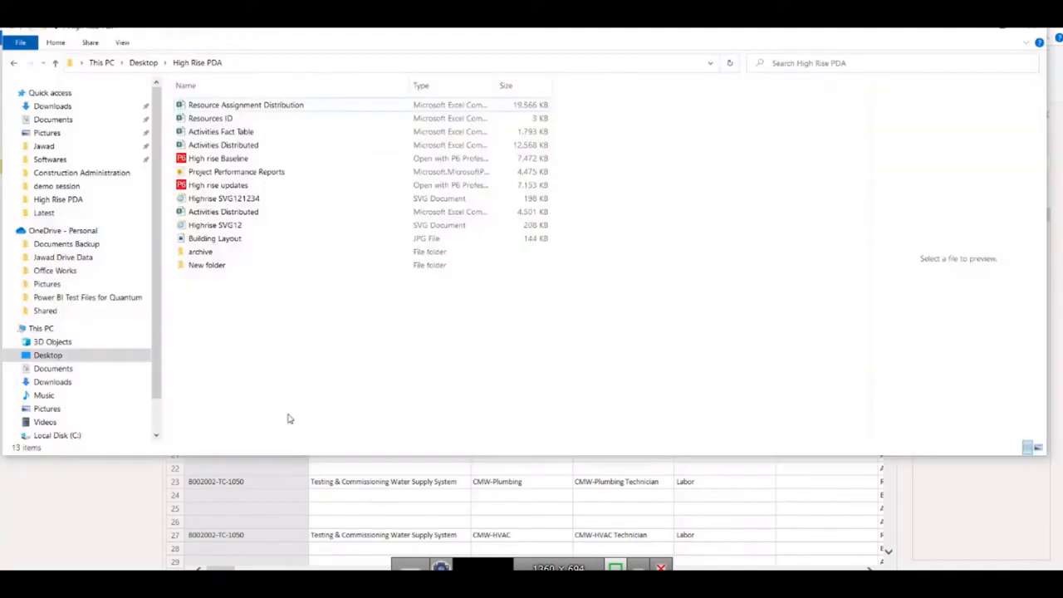
pyautogui.doubleClick(259, 106)
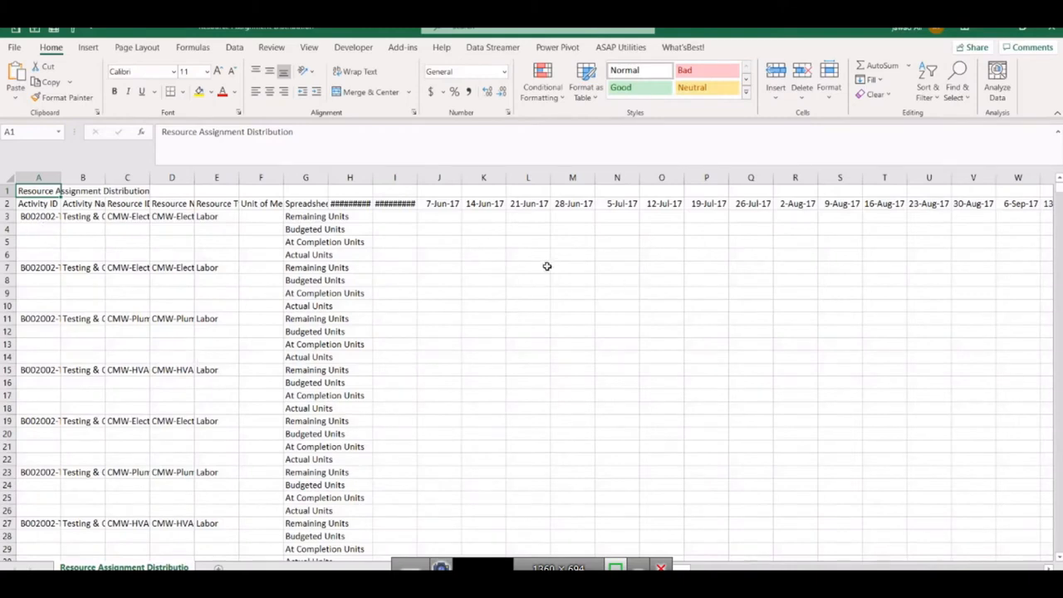
pyautogui.click(390, 204)
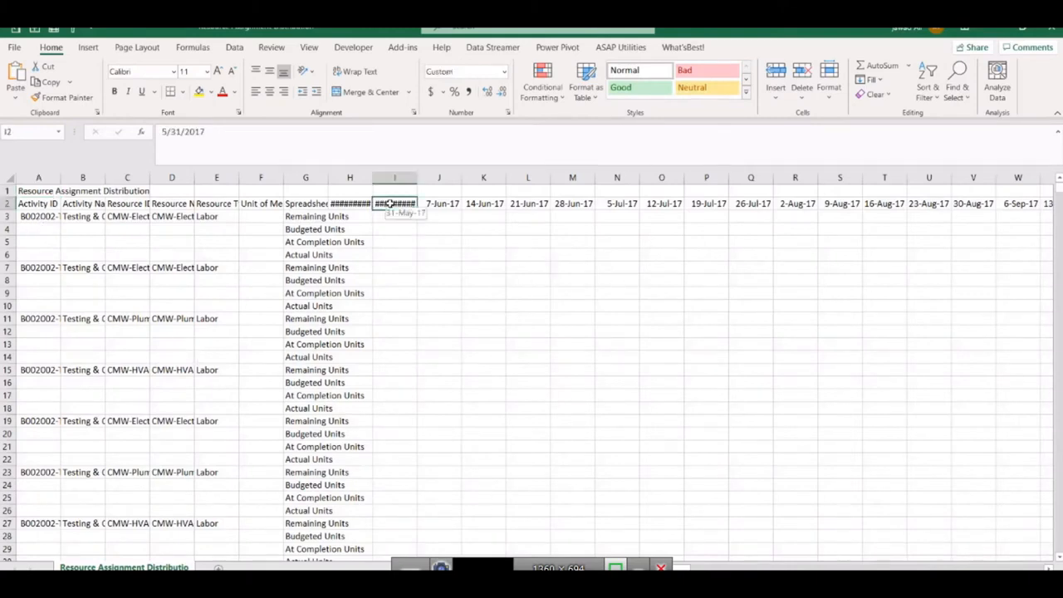
pyautogui.hotkey('ctrl', 'shift', 'Right')
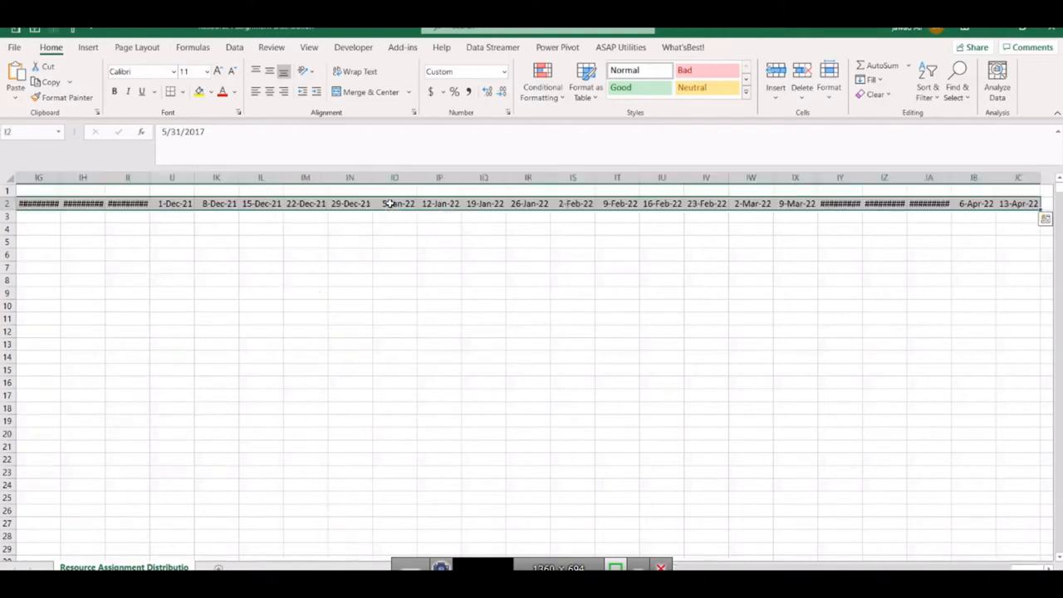
pyautogui.click(1014, 204)
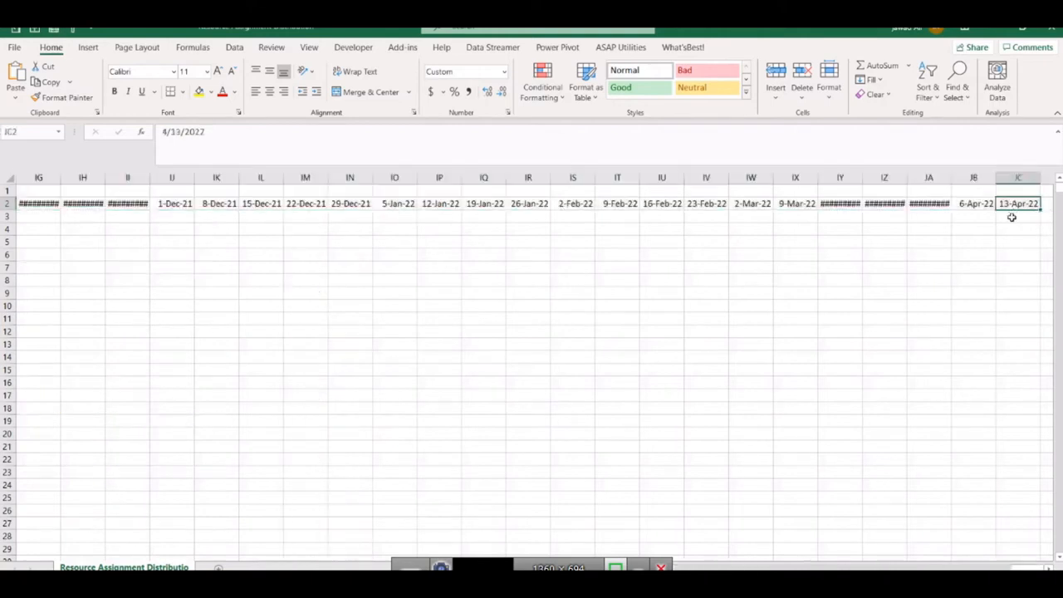
# Step: Widen column JA to read its date header, and select the two date headers in JB2:JC2
pyautogui.click(946, 203)
pyautogui.moveTo(950, 177); pyautogui.dragTo(969, 177)
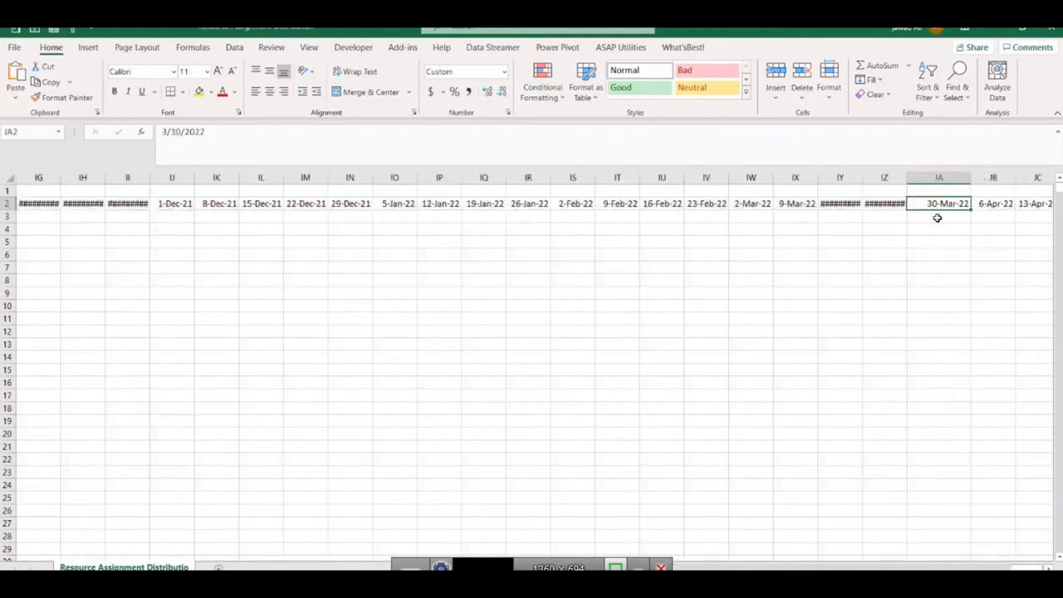
pyautogui.hscroll(1, 958, 223)
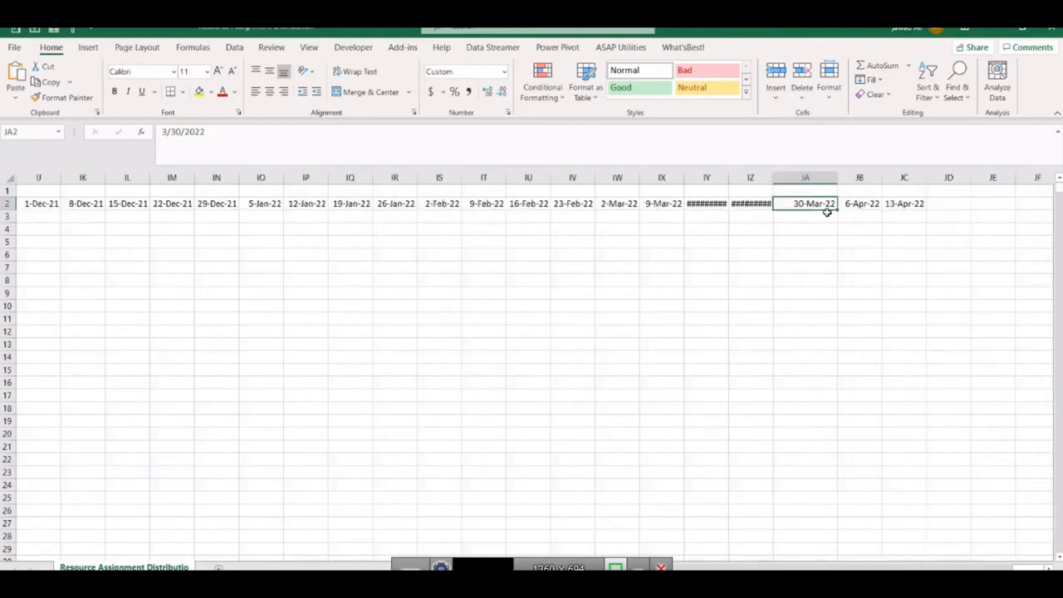
pyautogui.moveTo(855, 205); pyautogui.dragTo(896, 201)
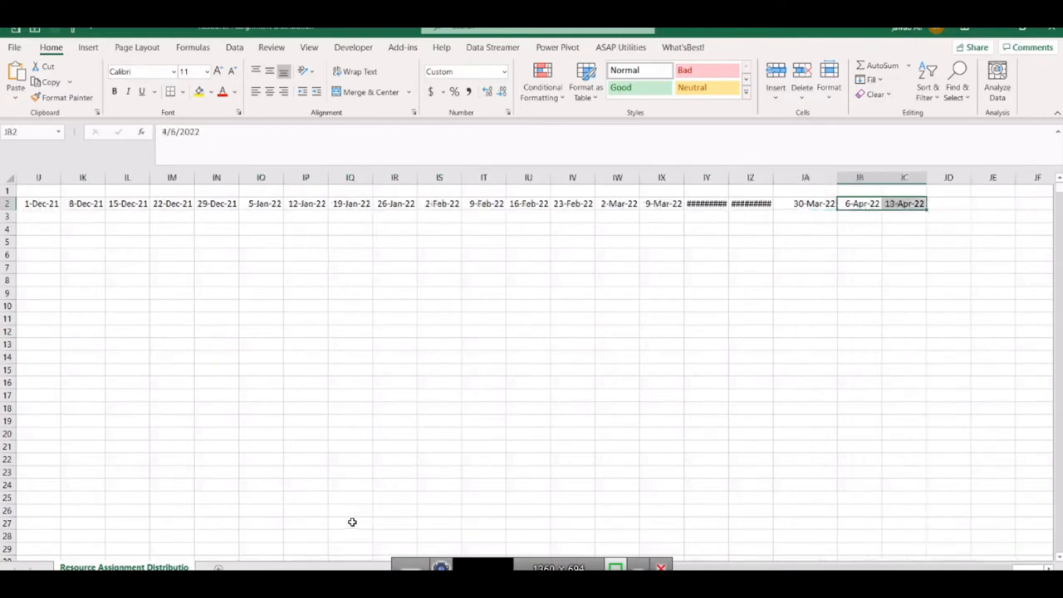
# Step: Switch to Primavera P6 and check the BL Project Finish and Finish dates of Project-1817
pyautogui.hotkey('alt', 'Tab')
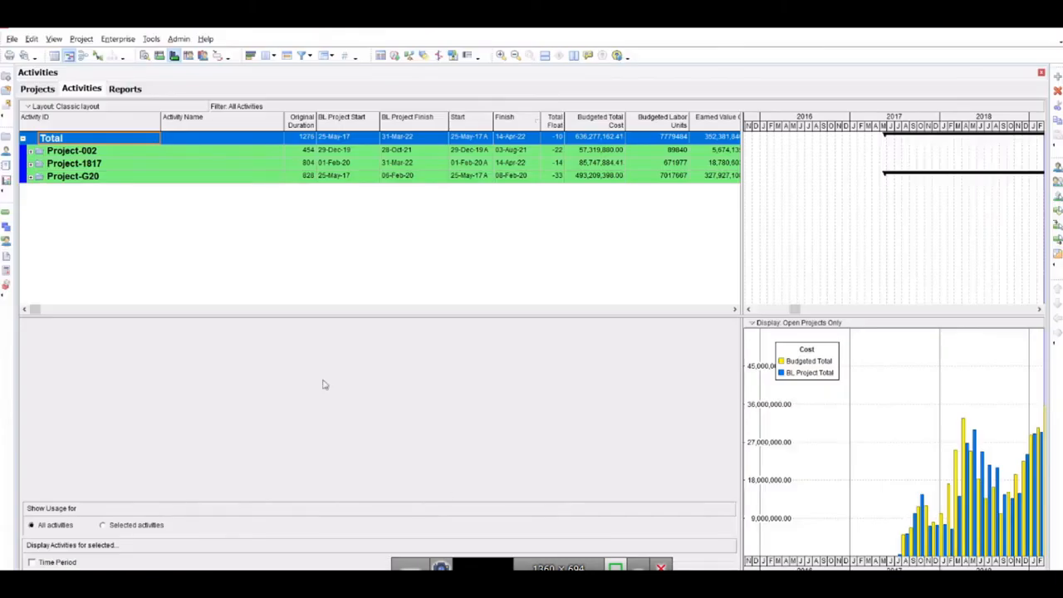
pyautogui.click(106, 166)
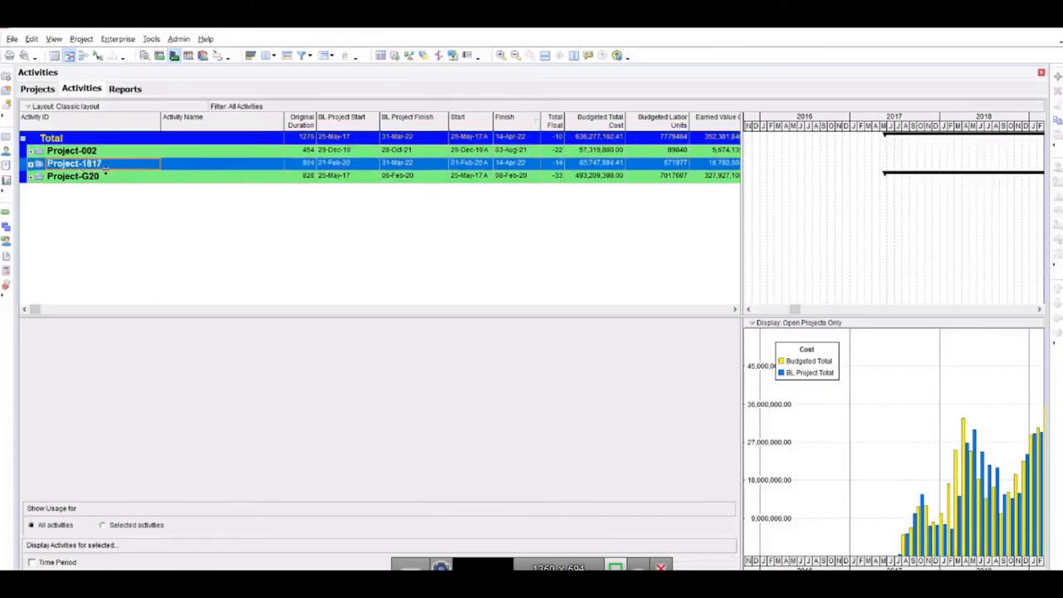
pyautogui.click(409, 165)
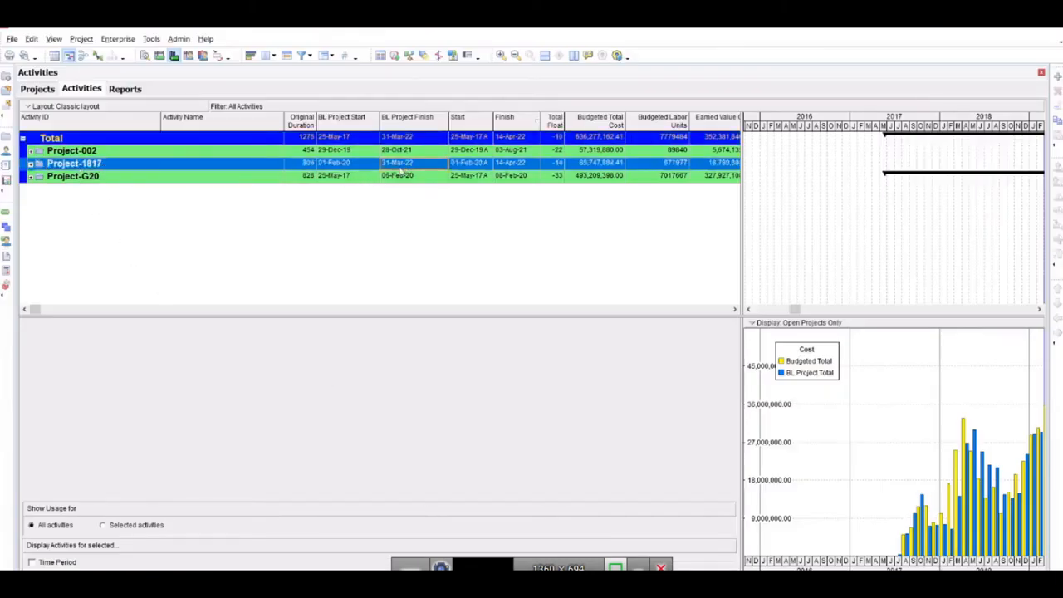
pyautogui.click(511, 166)
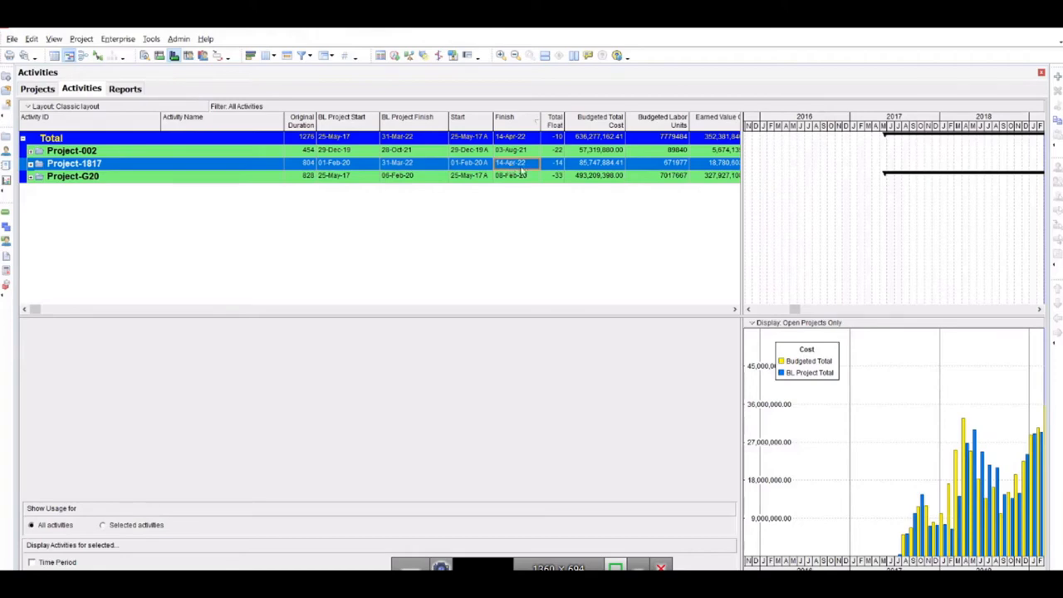
# Step: Recheck the last date header in the Excel CSV and return to the Columns parameter in Power Query's Resource Assignment Distribution Source formula
pyautogui.hotkey('alt', 'Tab')
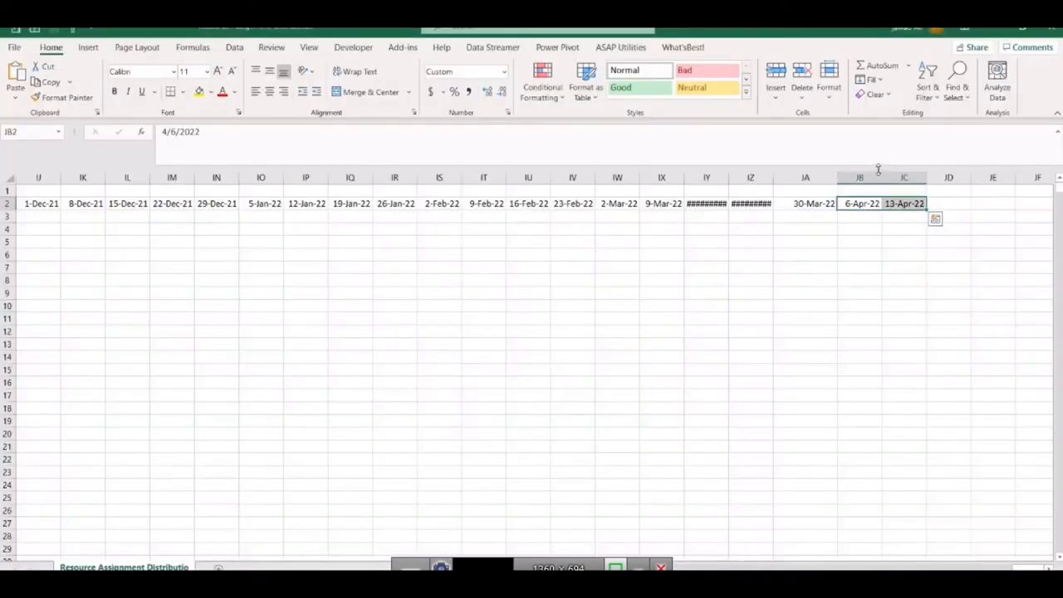
pyautogui.click(915, 205)
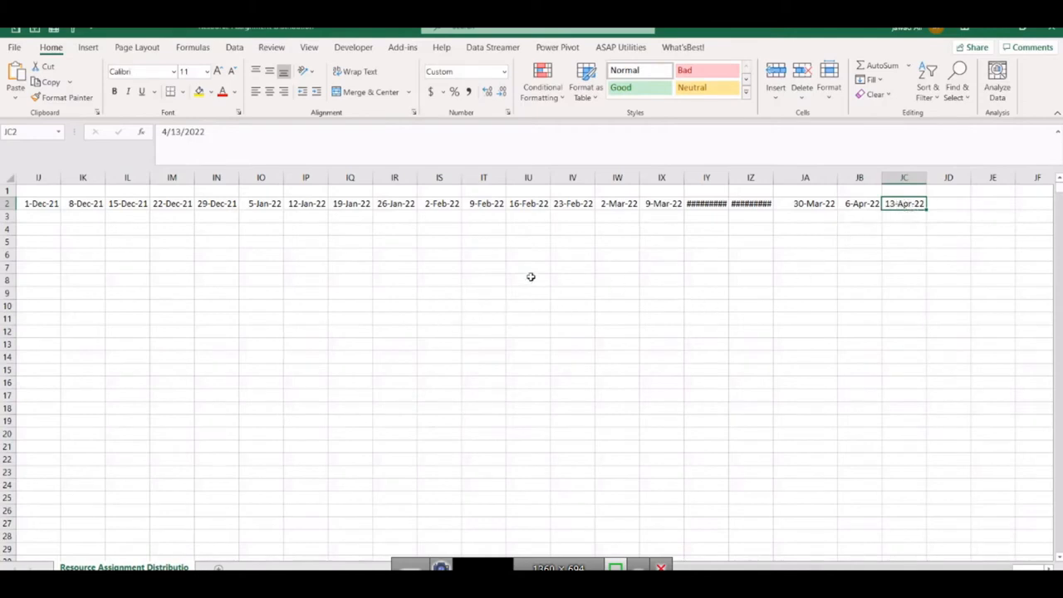
pyautogui.moveTo(440, 567)
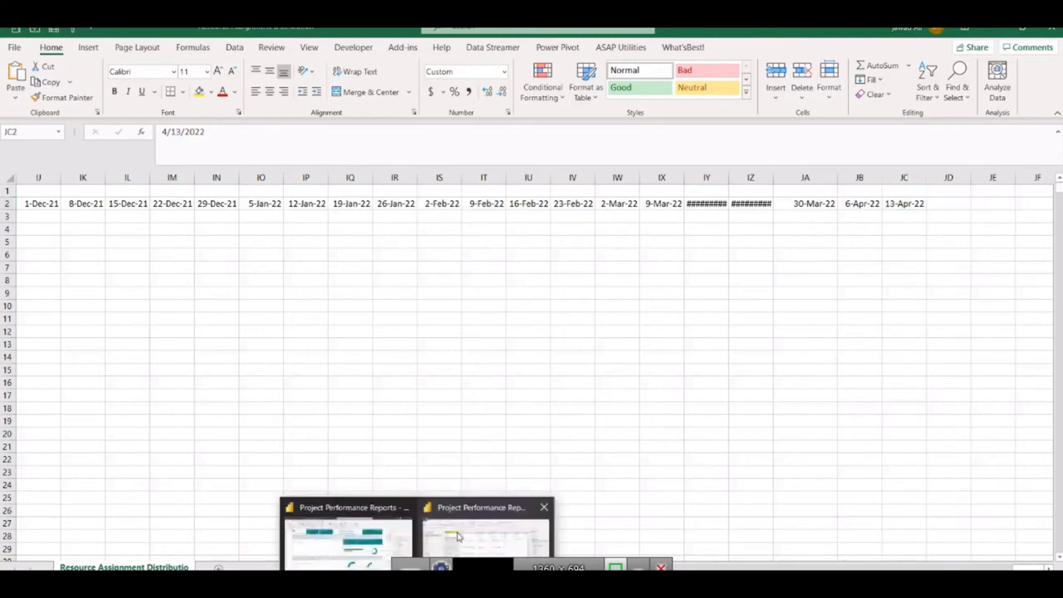
pyautogui.click(463, 537)
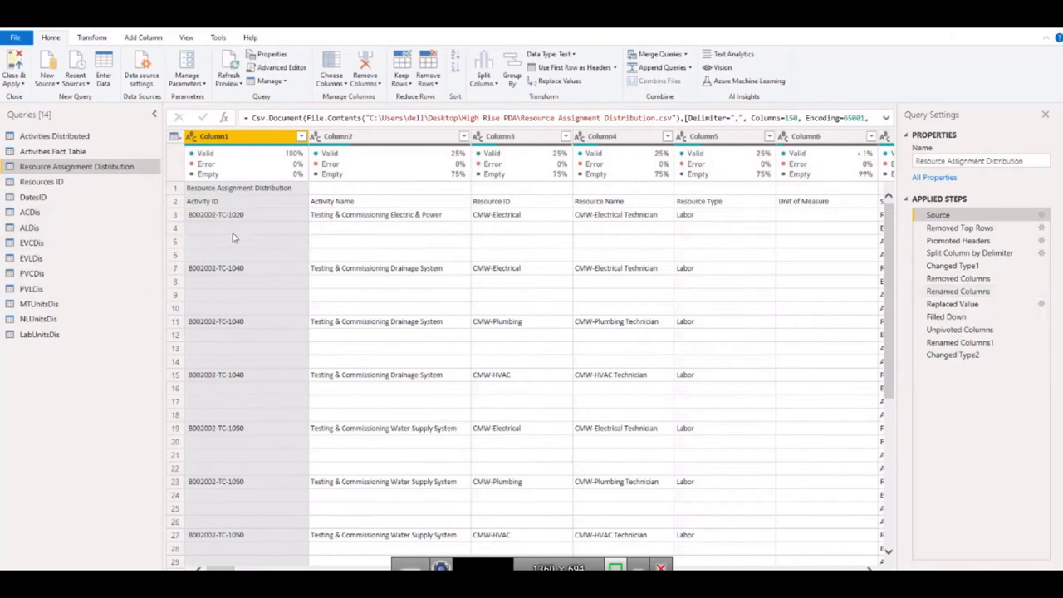
pyautogui.click(797, 118)
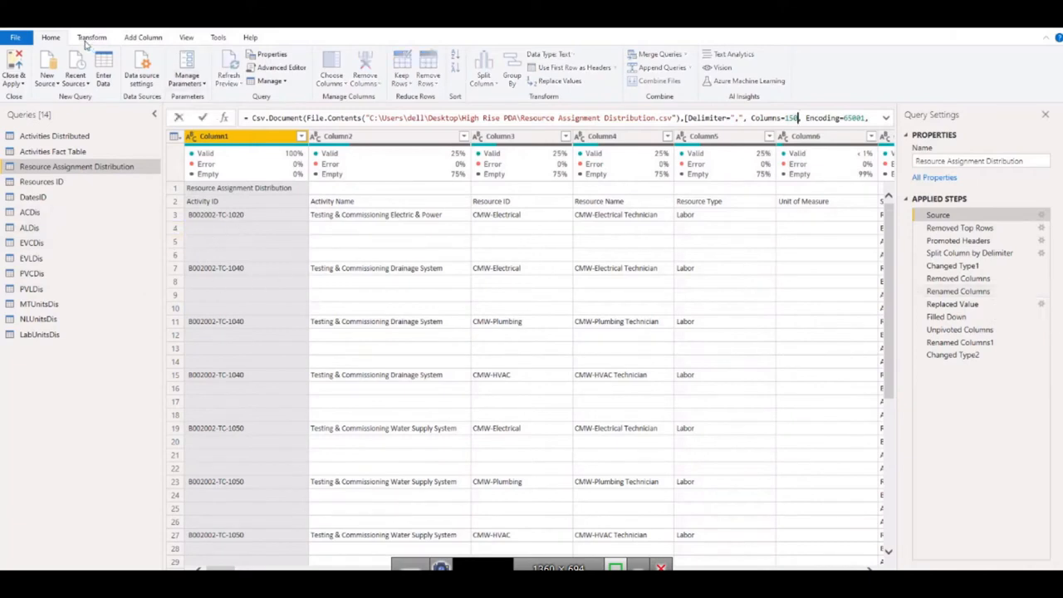
# Step: Look over the Activities Fact Table query and its column statistics options, and go through the dates in the DatesID query
pyautogui.click(64, 152)
pyautogui.click(68, 153)
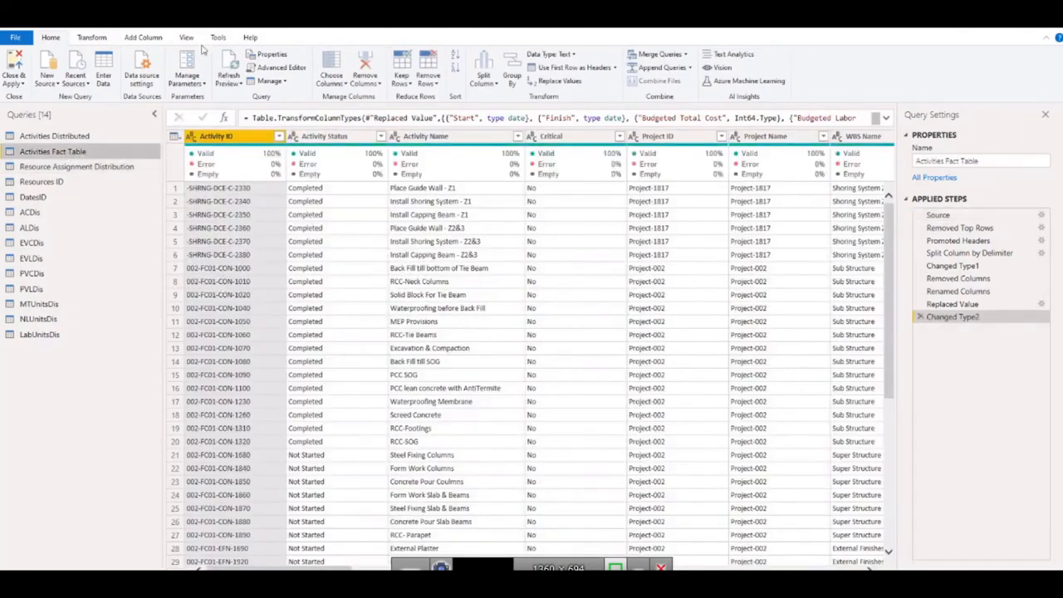
pyautogui.click(88, 40)
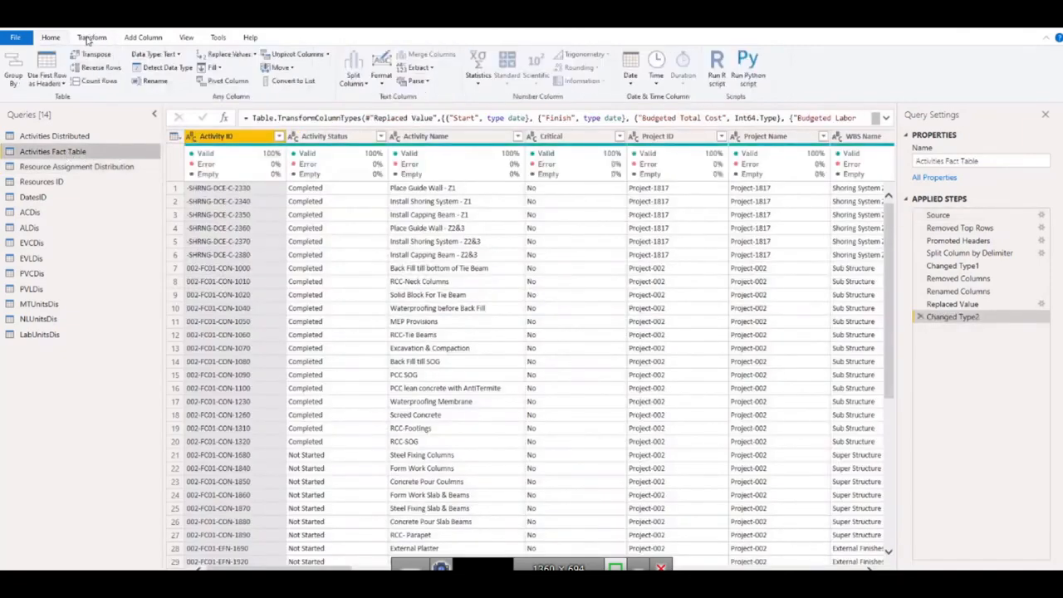
pyautogui.click(478, 73)
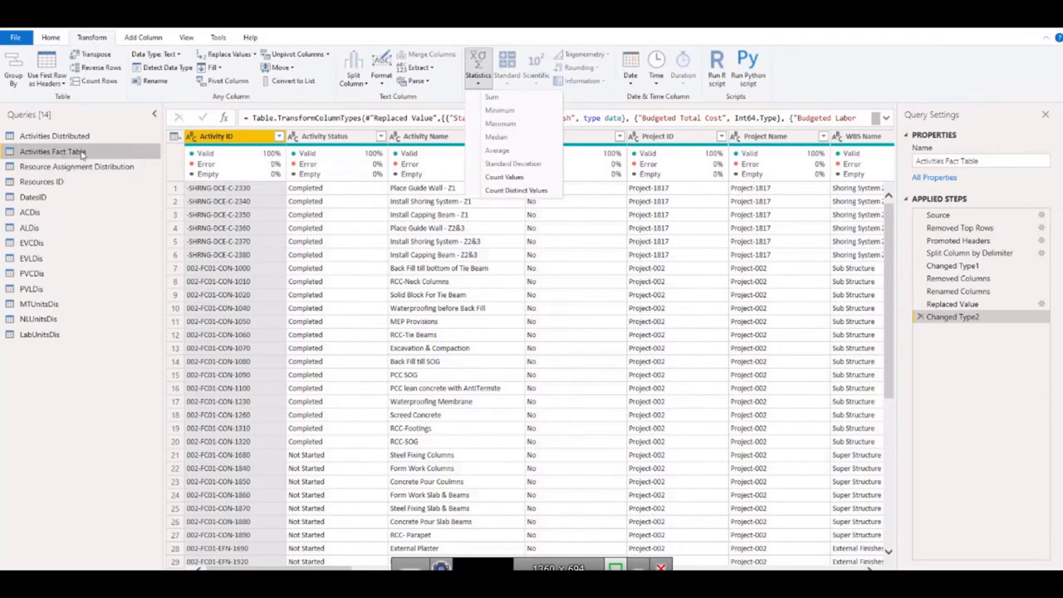
pyautogui.click(35, 201)
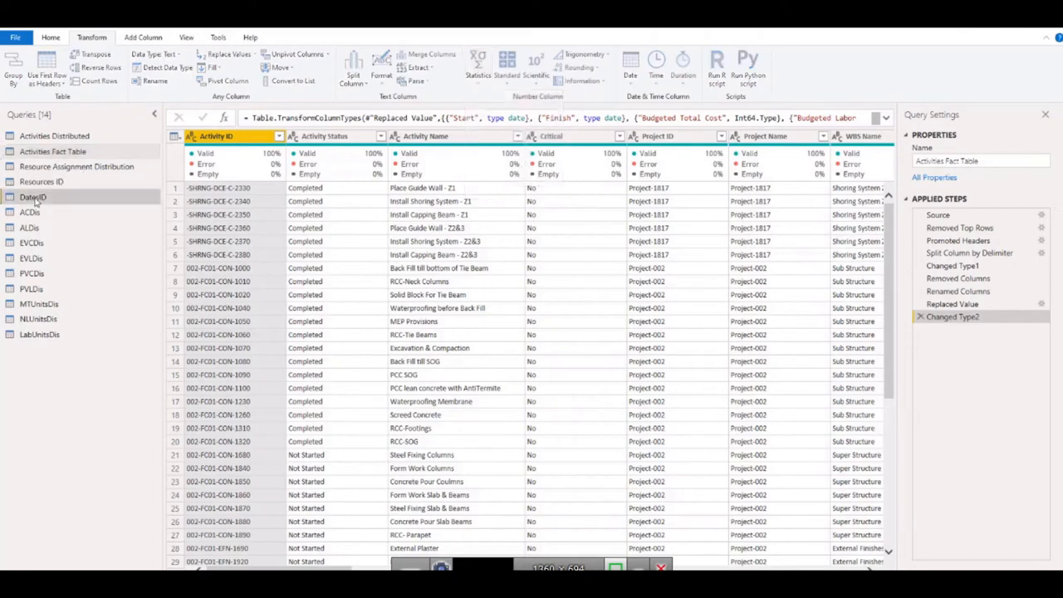
pyautogui.scroll(-15, 404, 332)
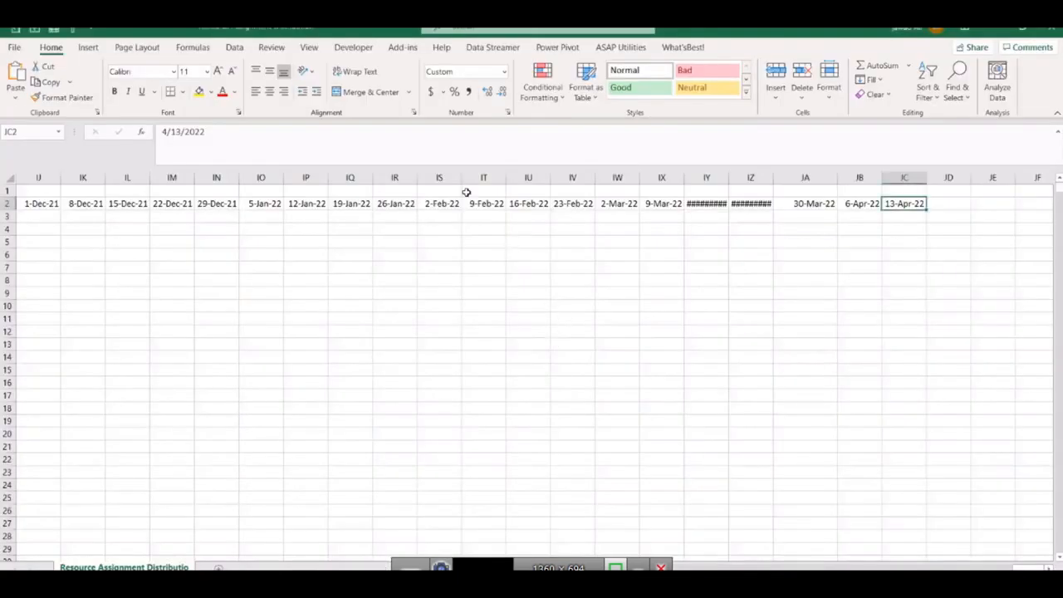
# Step: In the Excel CSV, select row 2's headers from Activity Name through the last date column to count them
pyautogui.hscroll(-11, 290, 240)
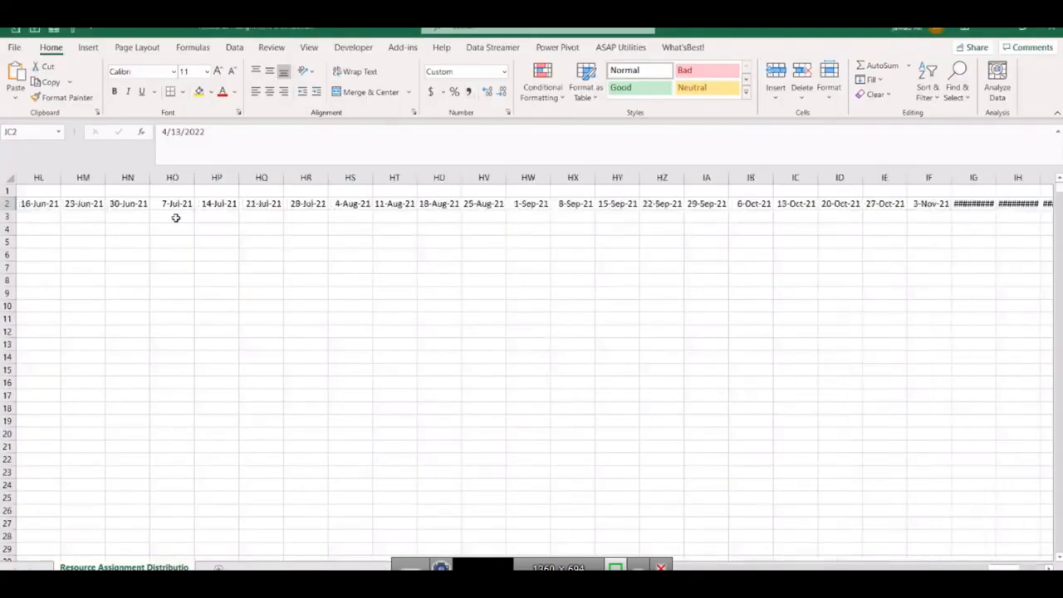
pyautogui.hscroll(8, 747, 237)
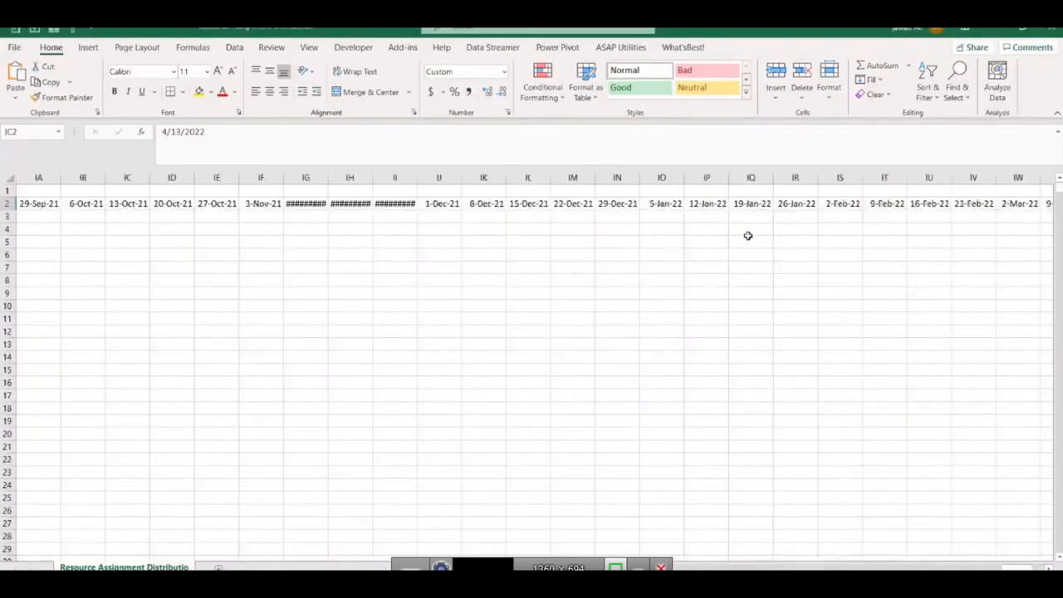
pyautogui.hscroll(4, 745, 226)
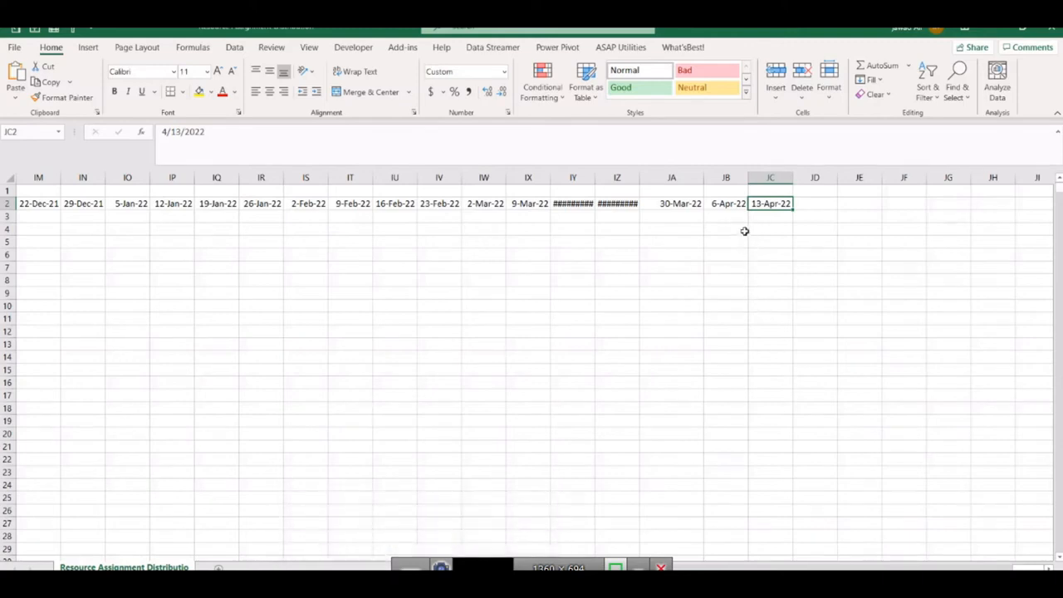
pyautogui.hscroll(-15, 744, 231)
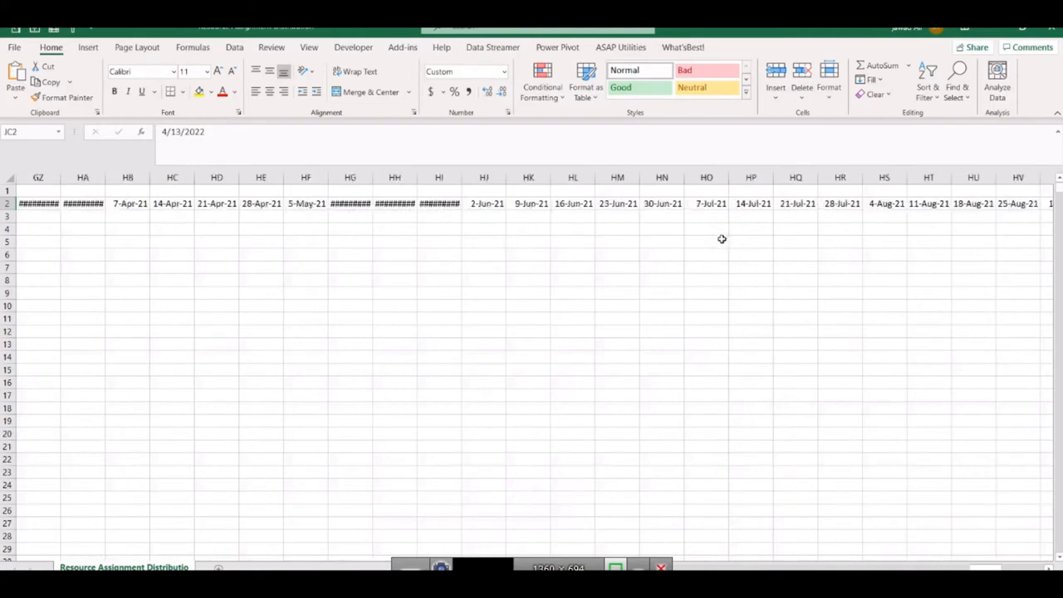
pyautogui.hscroll(-10, 717, 241)
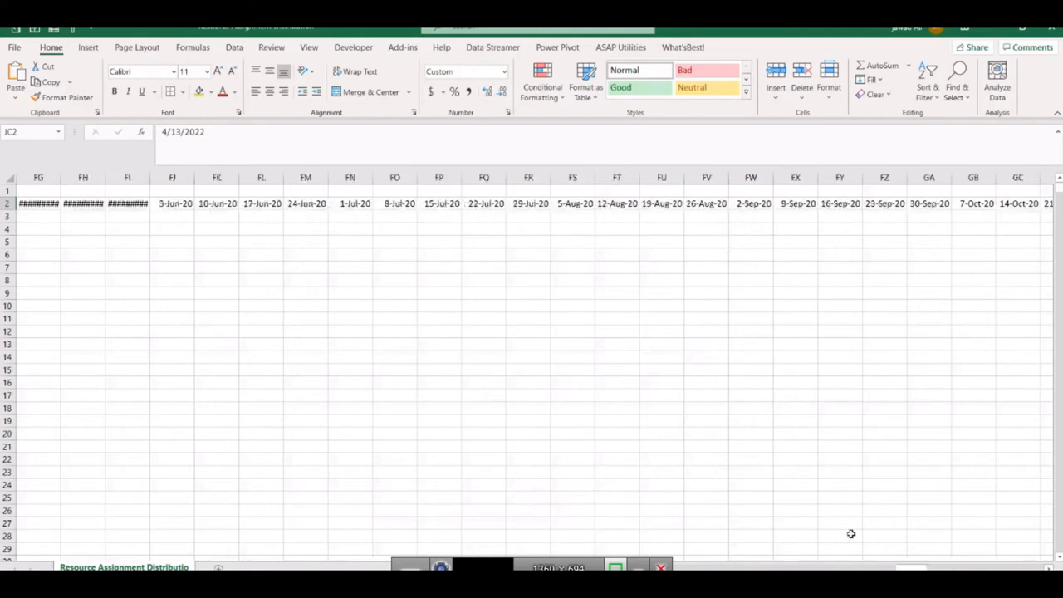
pyautogui.moveTo(904, 566); pyautogui.dragTo(681, 567)
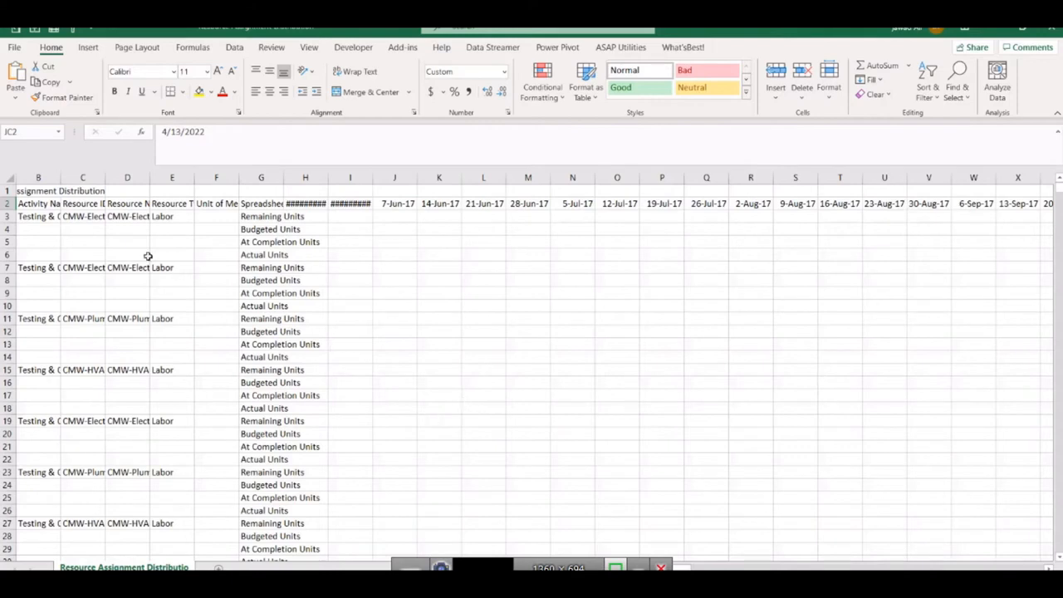
pyautogui.click(43, 204)
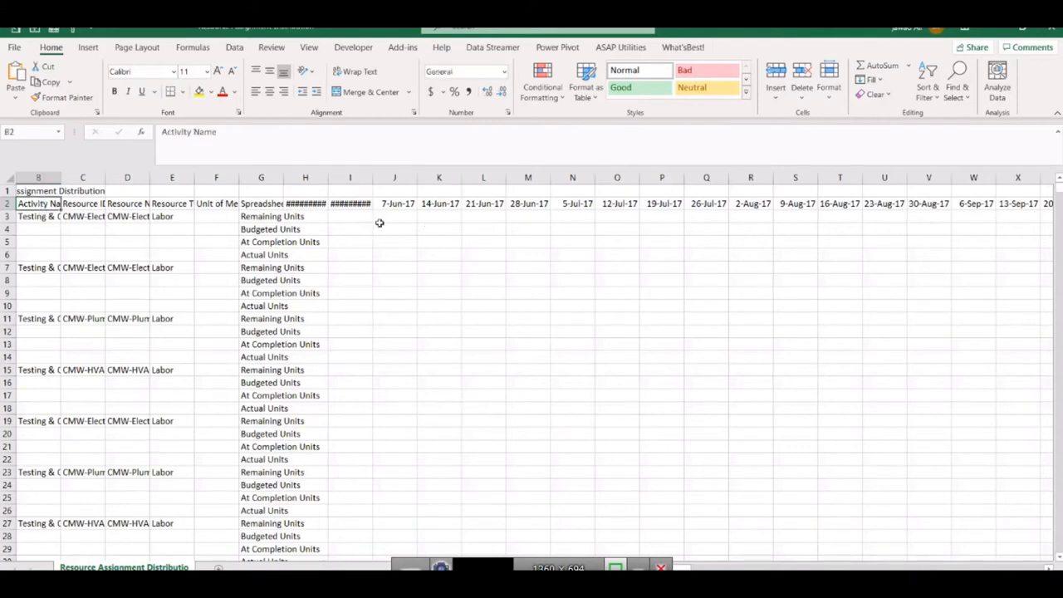
pyautogui.hotkey('ctrl', 'shift', 'Right')
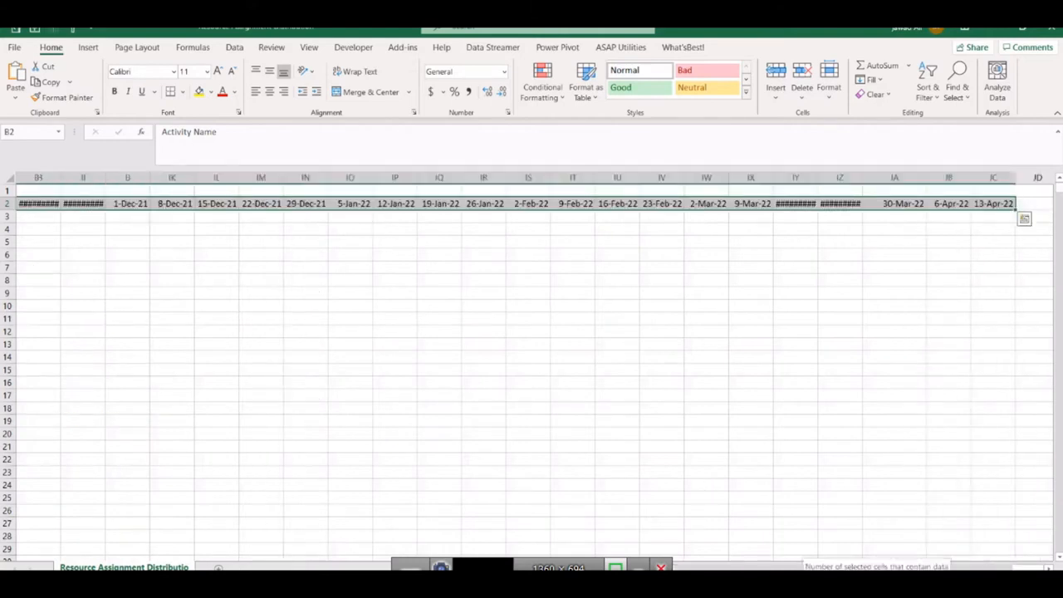
# Step: Set Columns to 262 in the Resource Assignment Distribution query's Source formula in Power Query, and close the Excel CSV without saving
pyautogui.click(417, 593)
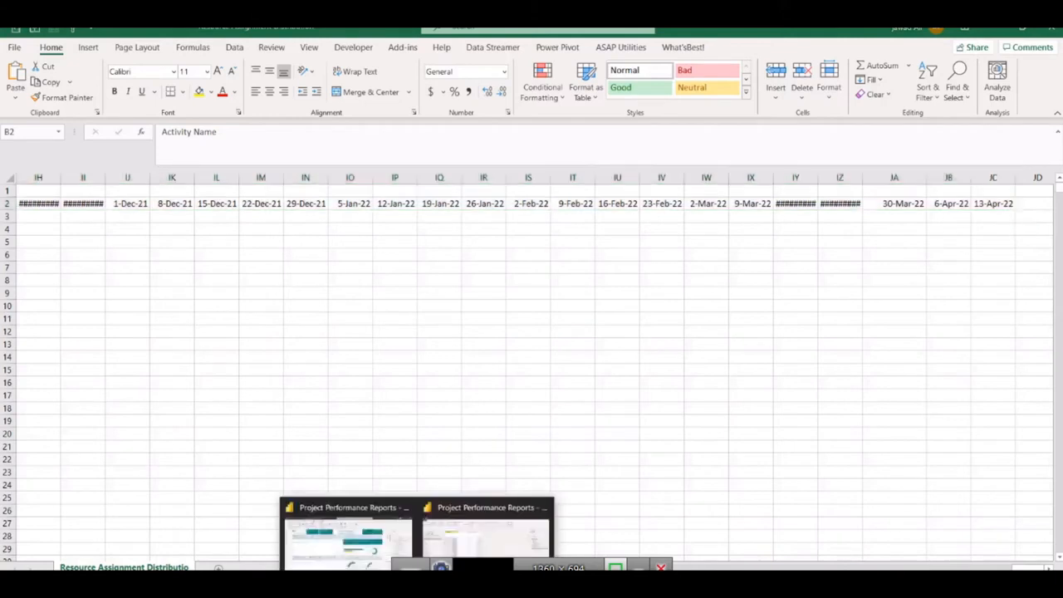
pyautogui.click(485, 531)
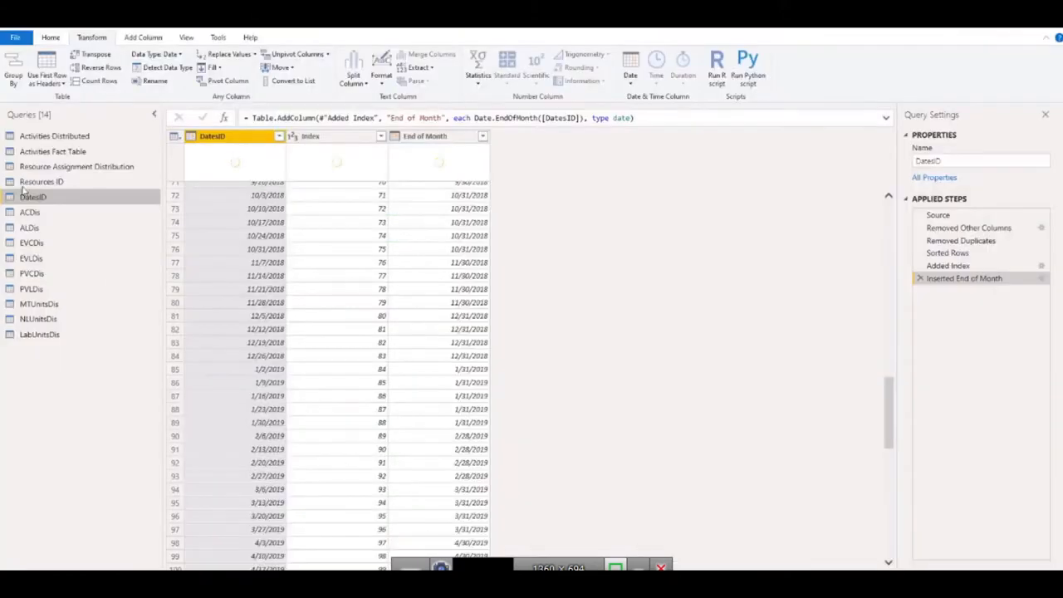
pyautogui.click(83, 168)
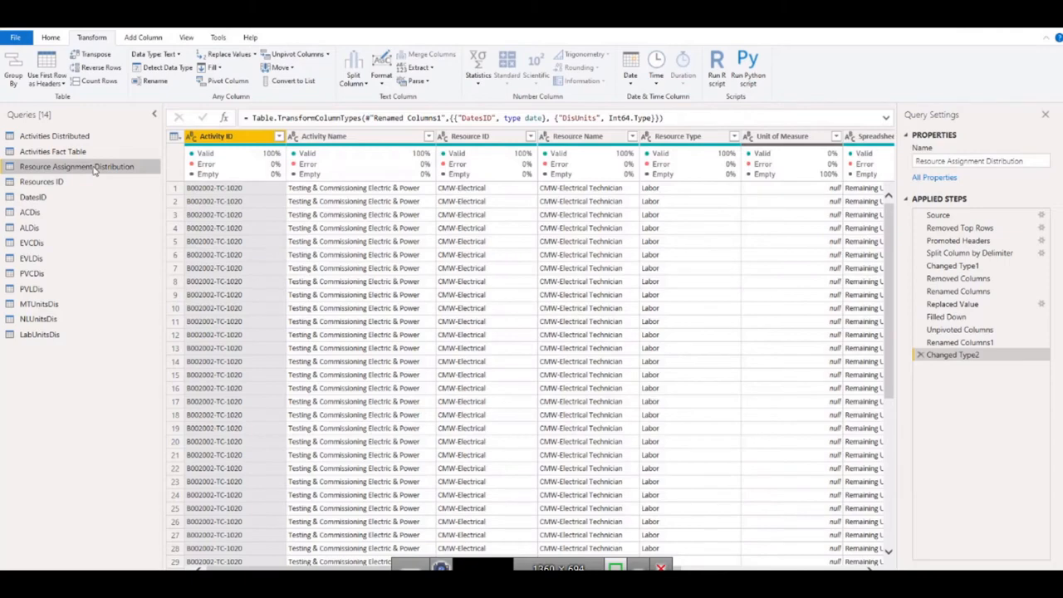
pyautogui.click(938, 215)
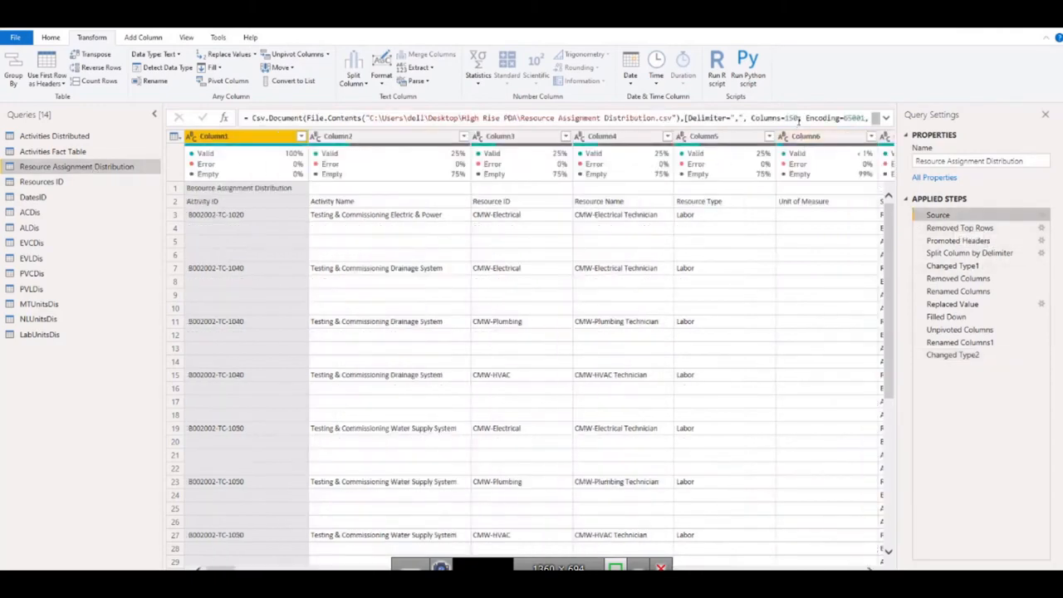
pyautogui.click(797, 117)
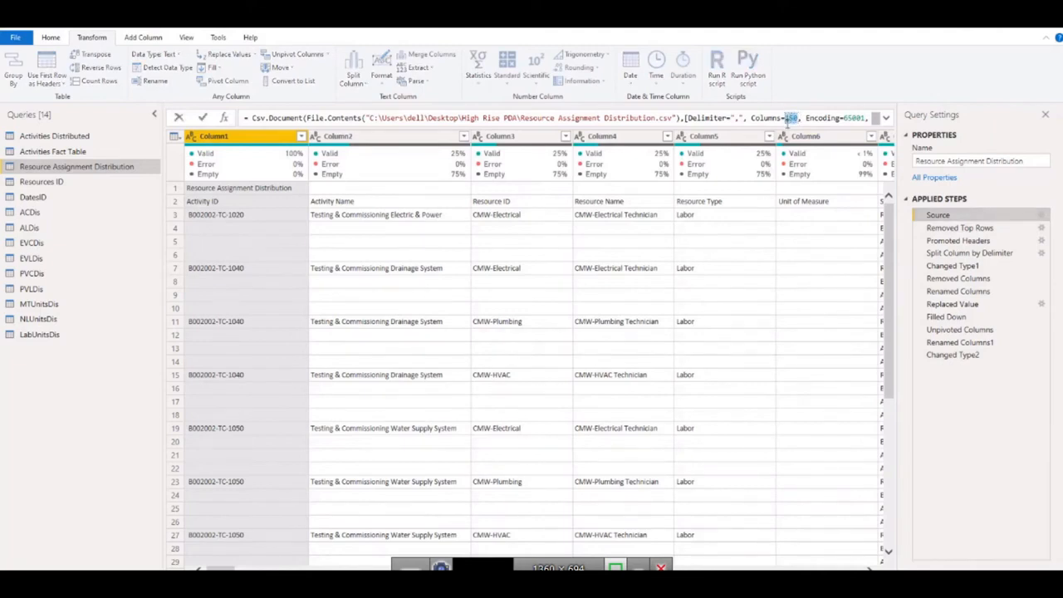
pyautogui.write('262')
pyautogui.hotkey('alt', 'Tab')
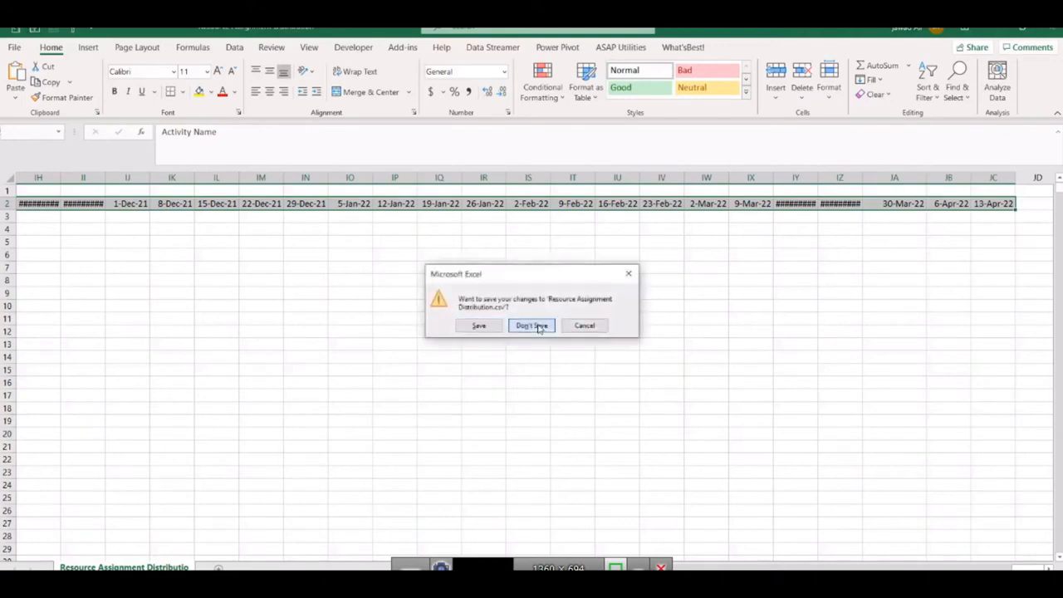
pyautogui.click(535, 328)
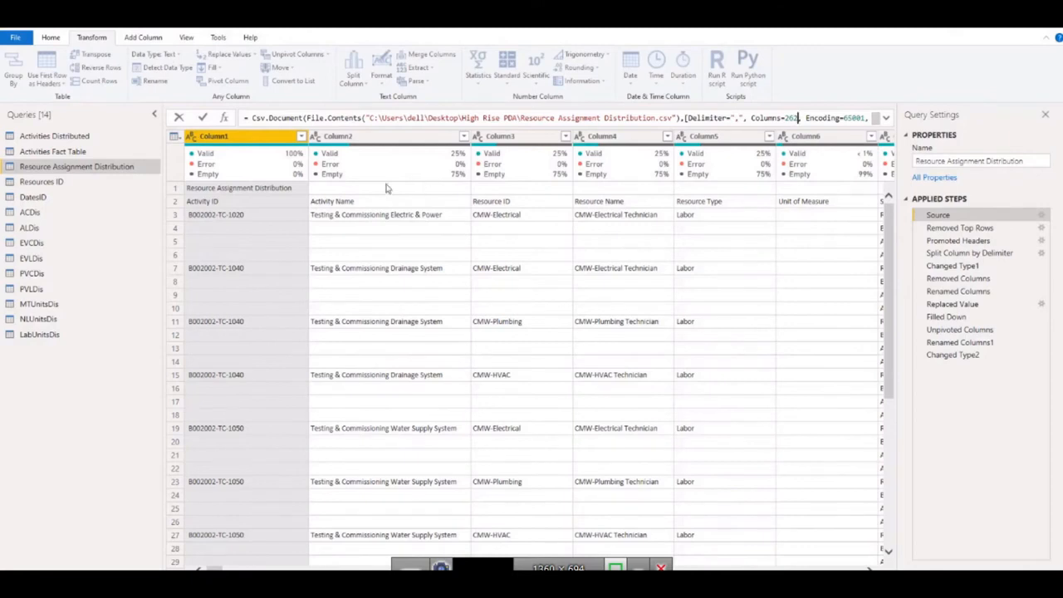
# Step: Check the refreshed DatesID query from its first date through to its final dates
pyautogui.click(33, 197)
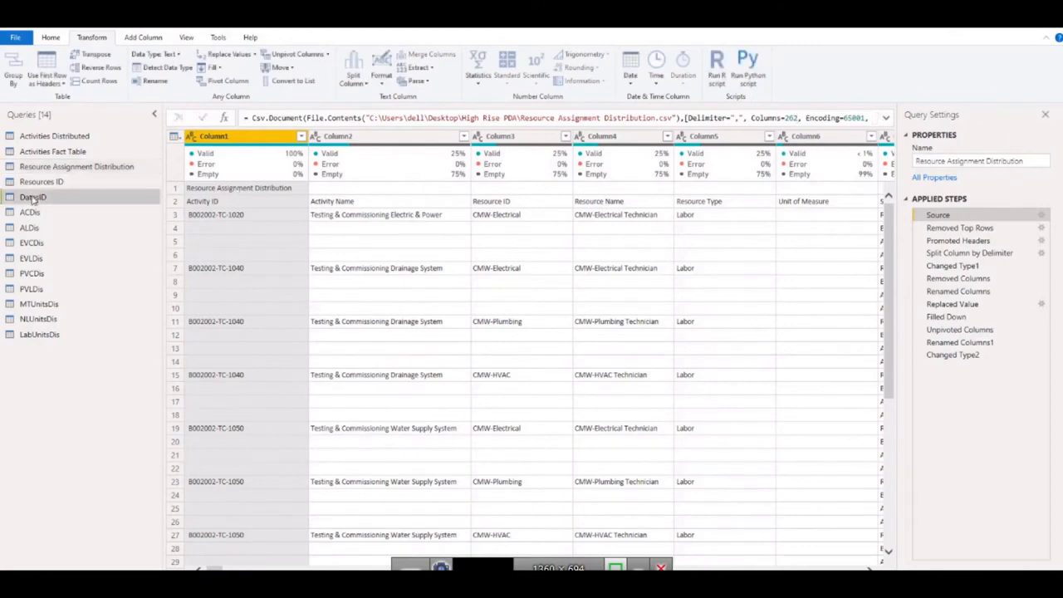
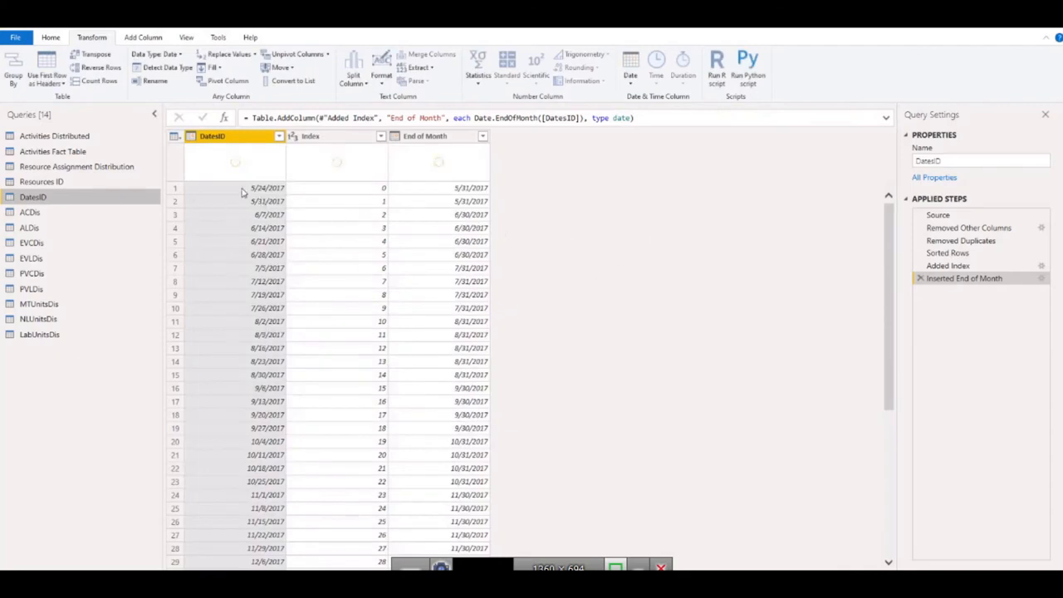
pyautogui.moveTo(888, 224); pyautogui.dragTo(888, 461)
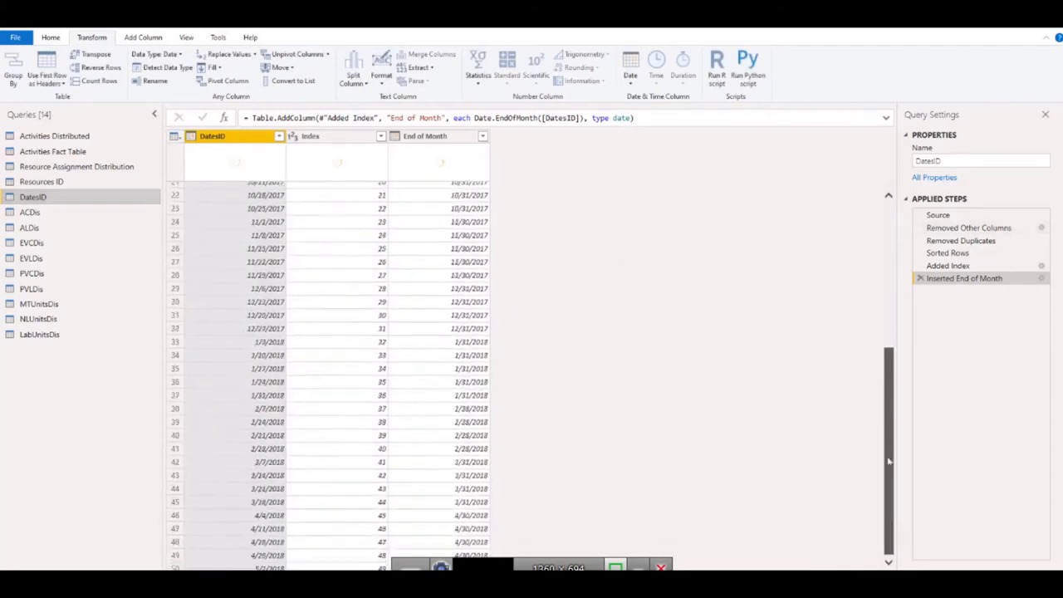
pyautogui.scroll(-20, 280, 421)
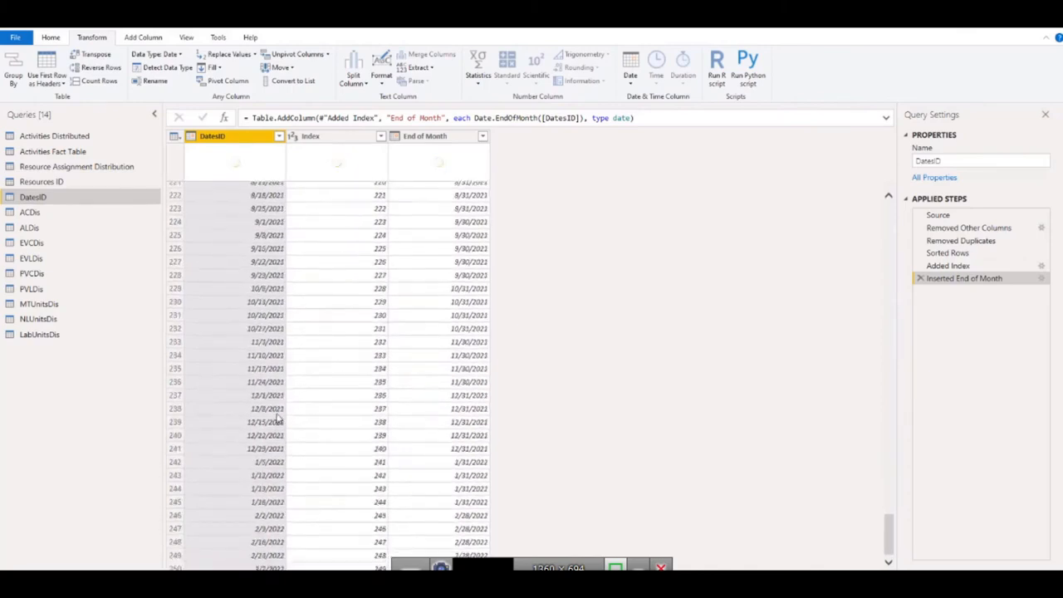
pyautogui.scroll(-2, 279, 420)
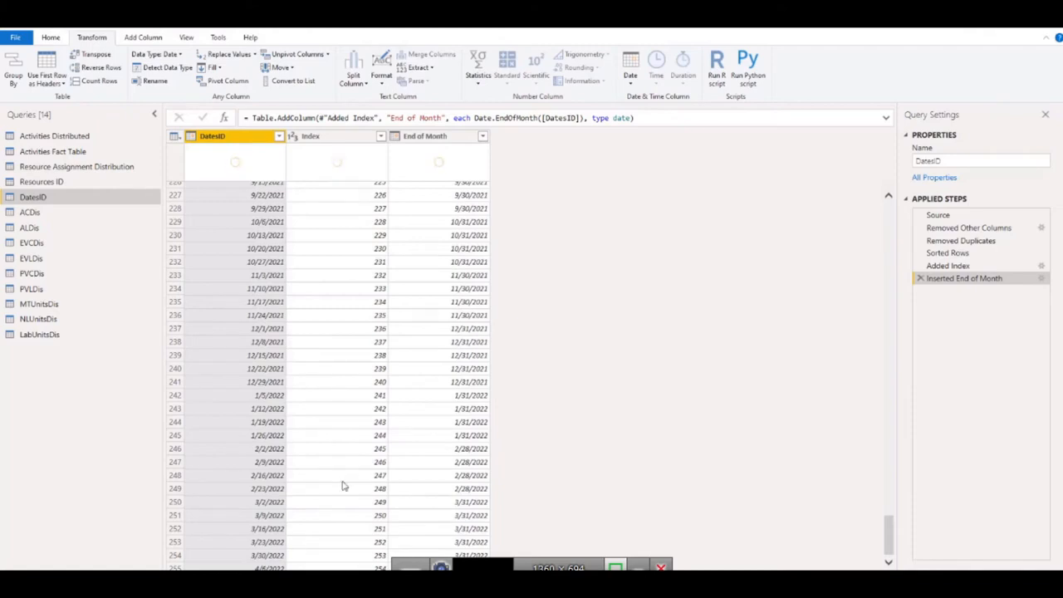
pyautogui.moveTo(890, 535); pyautogui.dragTo(895, 376)
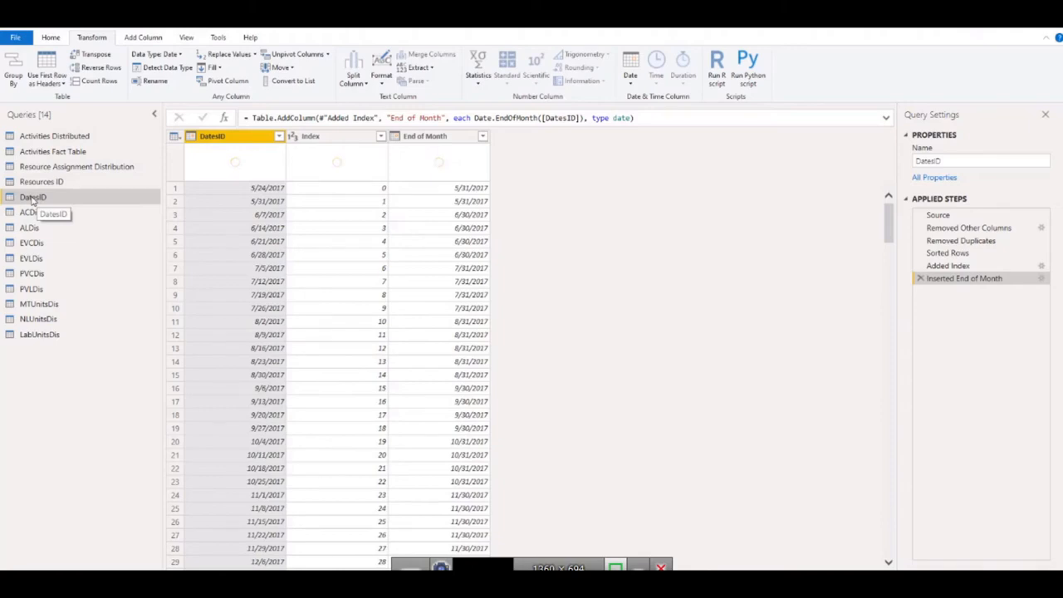
# Step: Inspect the Columns parameter in the Source formulas of the Resource Assignment Distribution and Activities Distributed queries
pyautogui.click(105, 166)
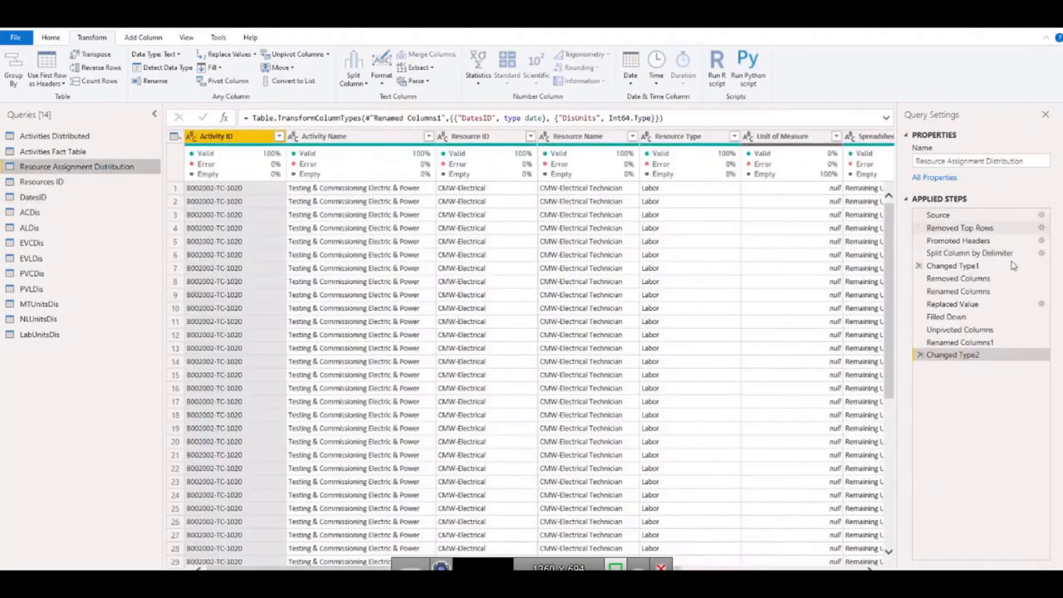
pyautogui.click(939, 215)
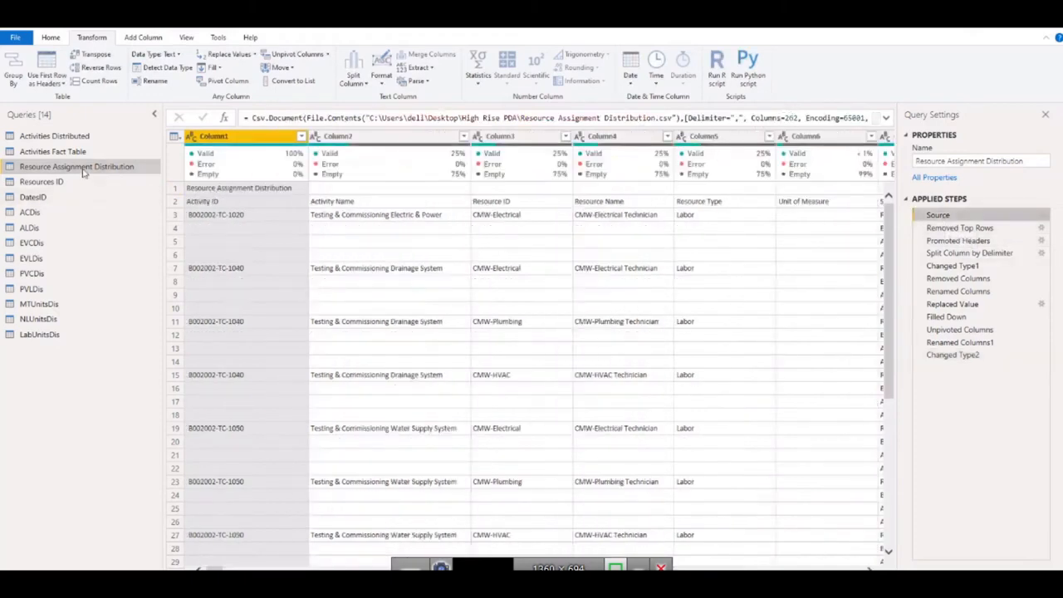
pyautogui.click(72, 141)
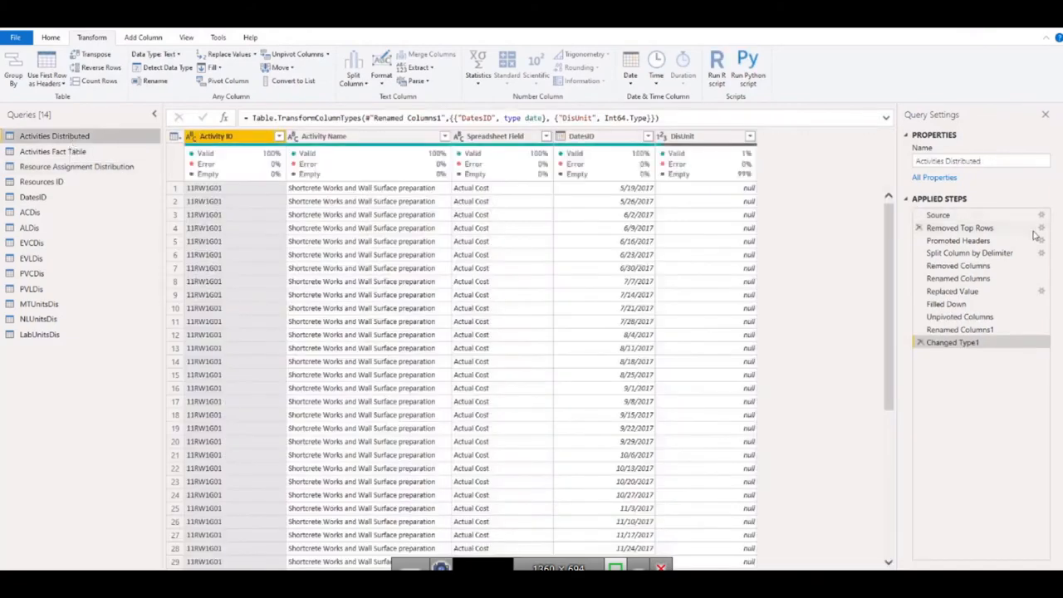
pyautogui.click(943, 215)
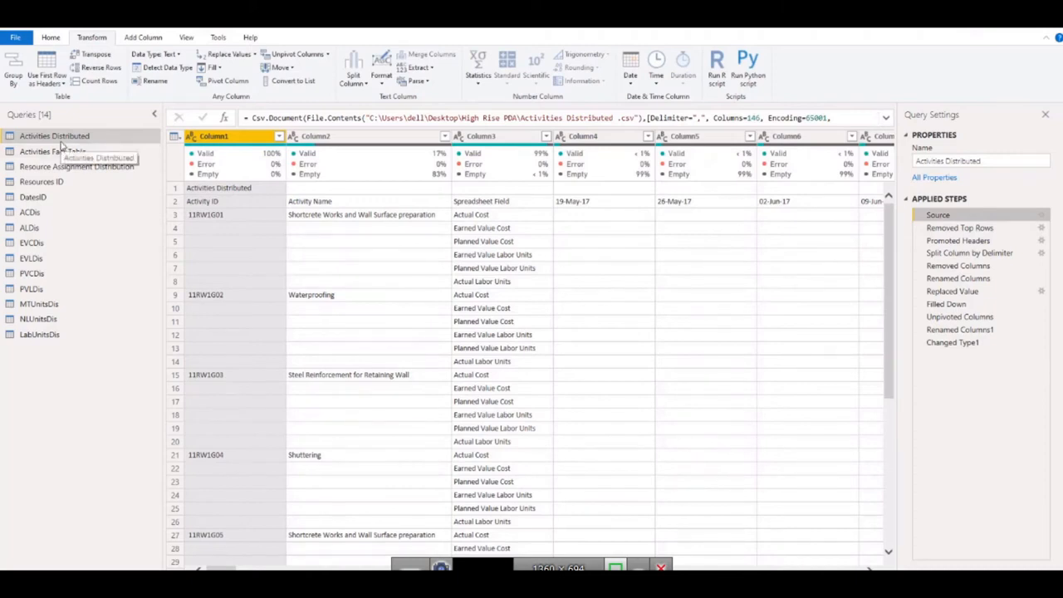
# Step: Open the 12,568 KB Activities Distributed CSV in Excel, select row 2's headers from Activity ID to count them, and close without saving
pyautogui.hotkey('alt', 'Tab')
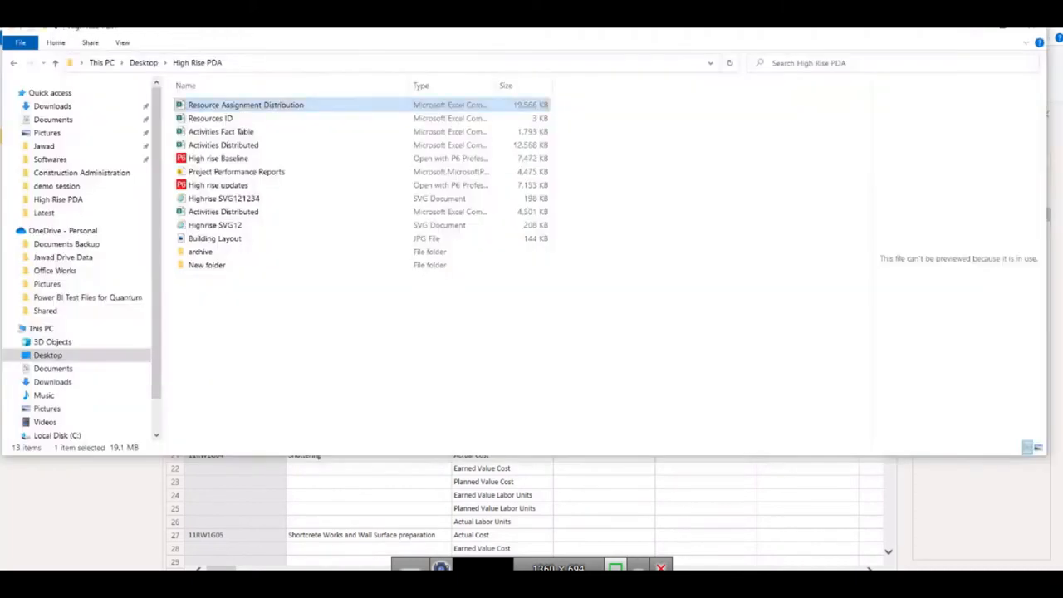
pyautogui.doubleClick(230, 146)
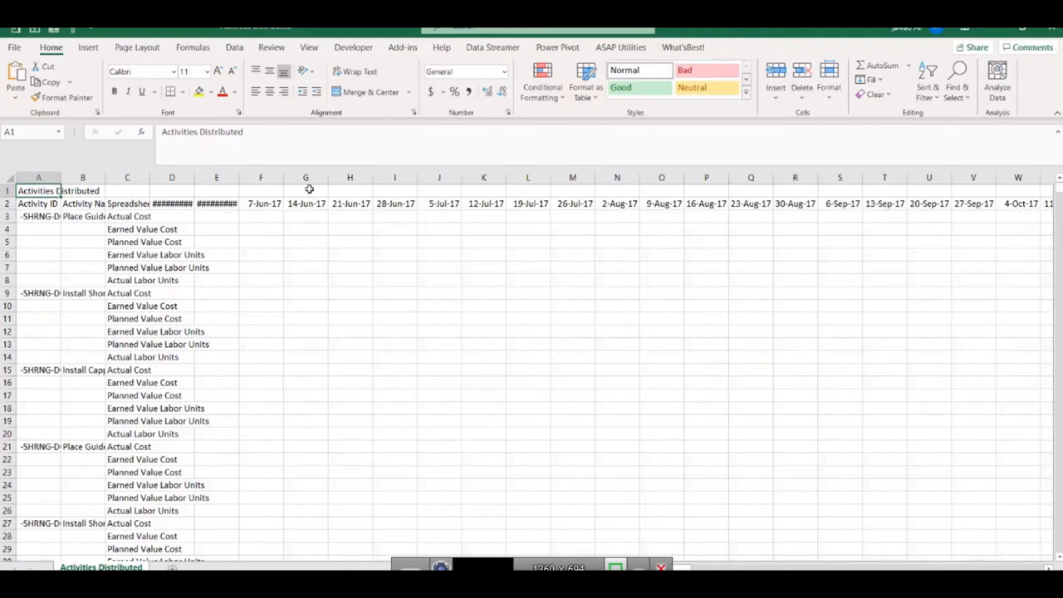
pyautogui.click(39, 204)
pyautogui.hotkey('ctrl', 'shift', 'Right')
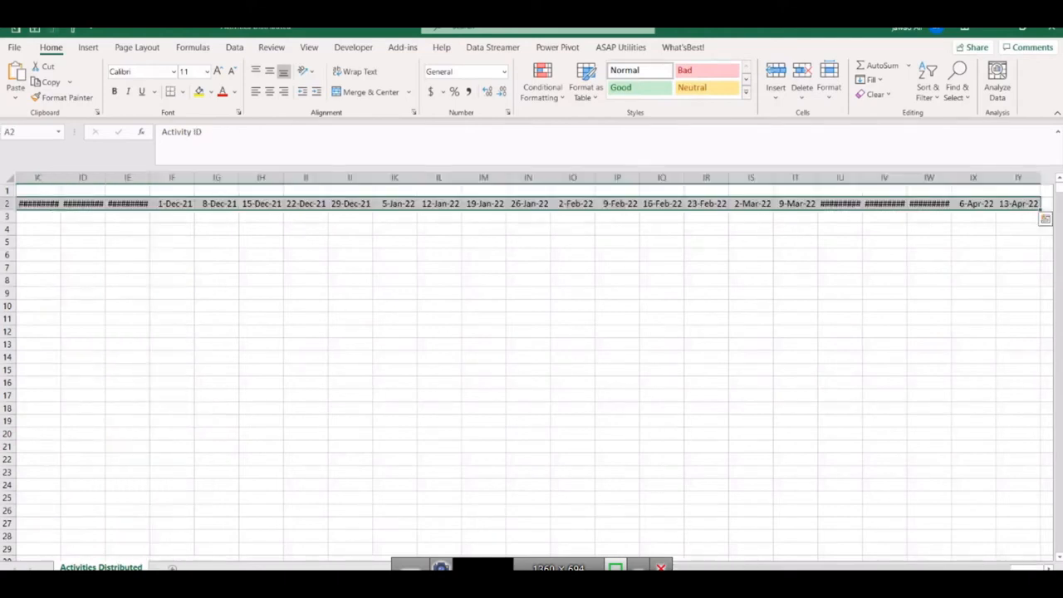
pyautogui.click(1047, 32)
pyautogui.click(532, 324)
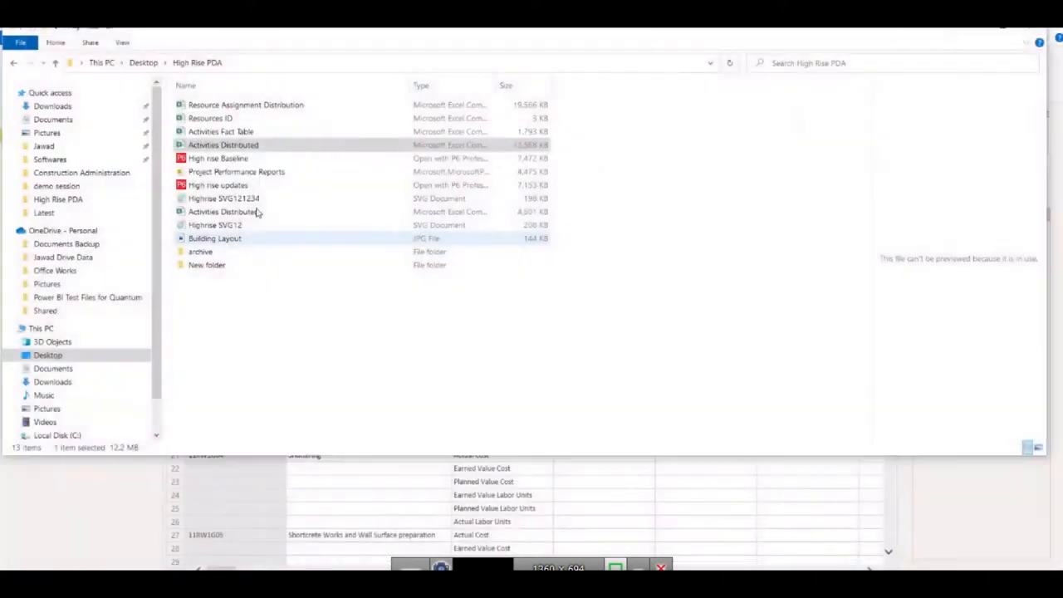
# Step: Return to Power Query and set Columns to 259 in the Activities Distributed query's Source formula
pyautogui.click(218, 146)
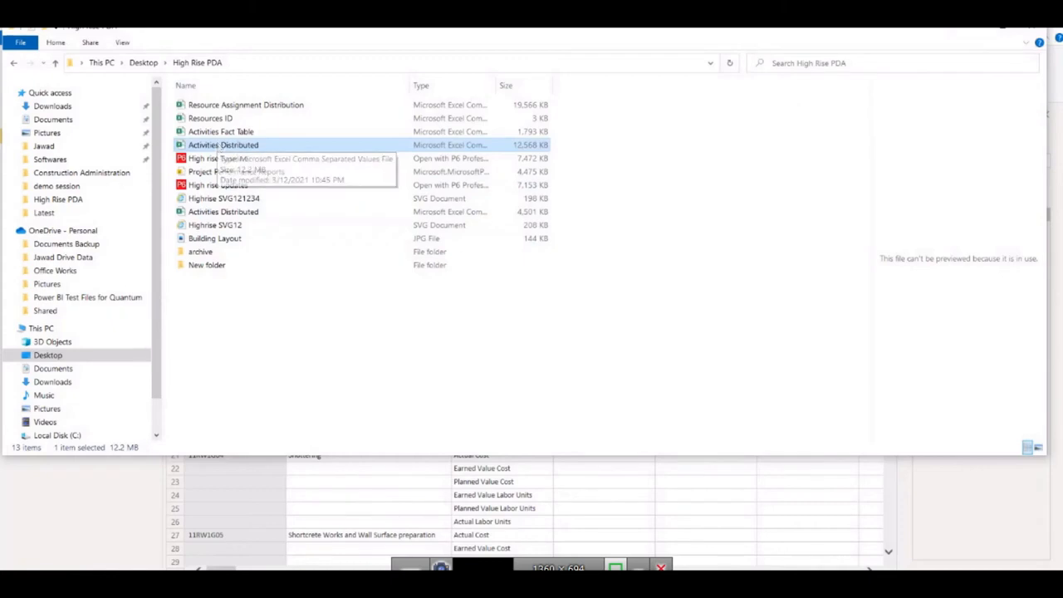
pyautogui.click(417, 587)
pyautogui.click(486, 535)
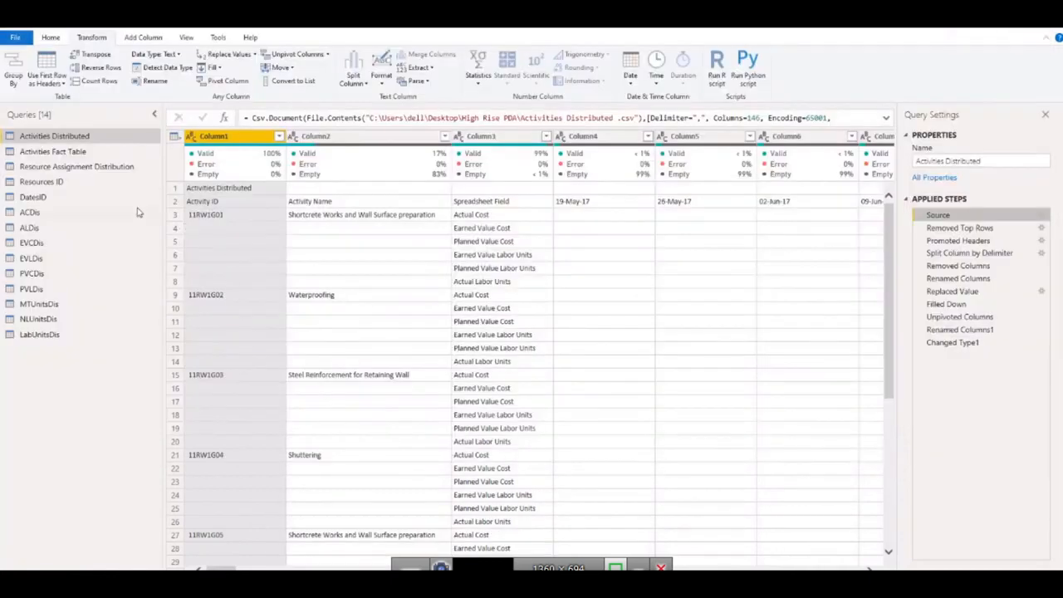
pyautogui.click(760, 118)
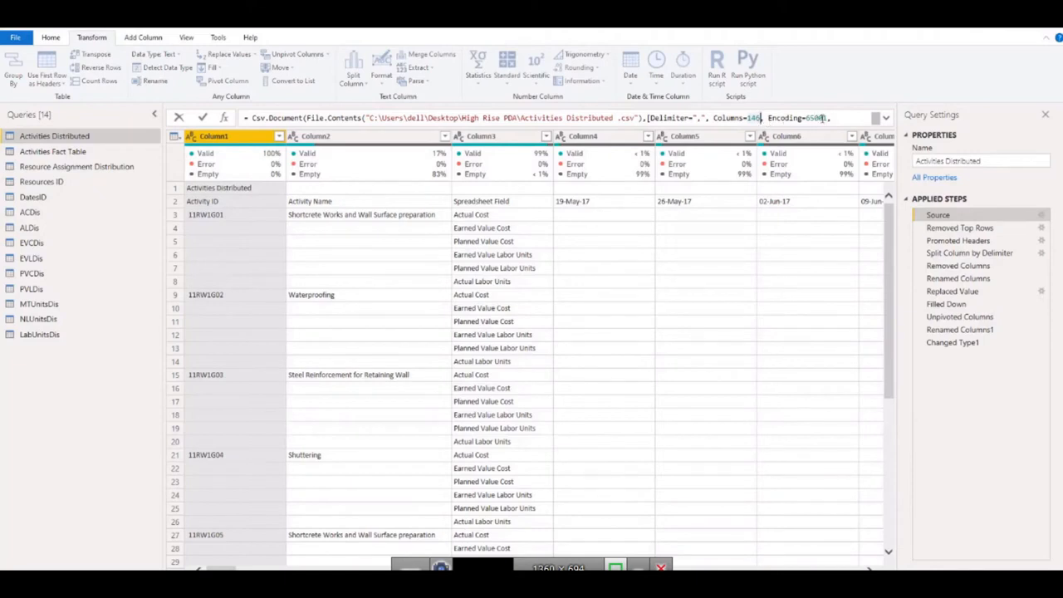
pyautogui.press('BackSpace')
pyautogui.press('BackSpace')
pyautogui.press('BackSpace')
pyautogui.write('259')
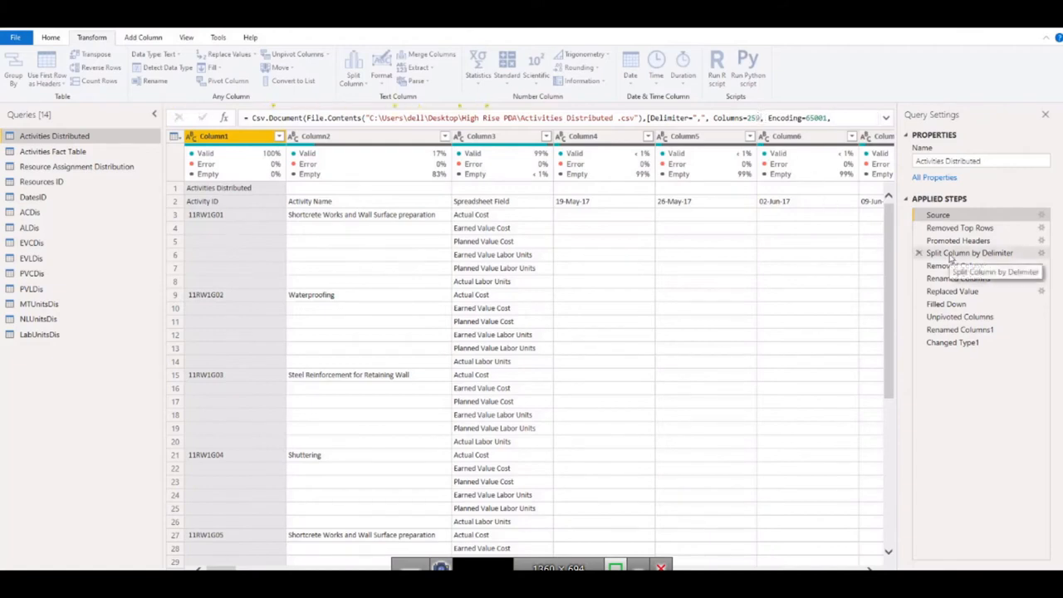
pyautogui.press('Return')
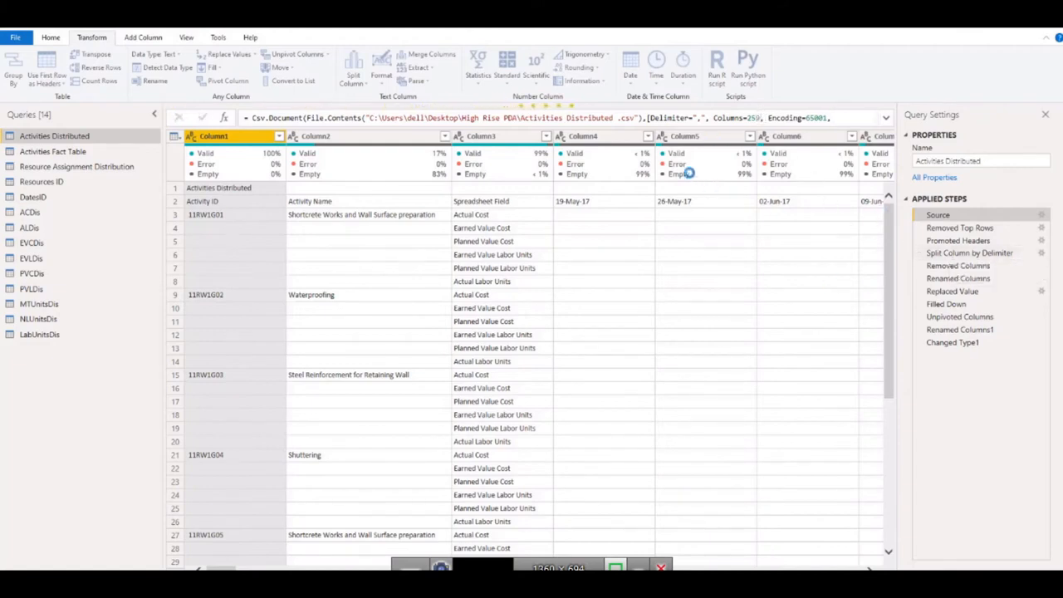
# Step: Open the Activities Fact Table CSV in Excel and inspect the Columns parameter in that query's Source formula in Power Query
pyautogui.hotkey('alt', 'Tab')
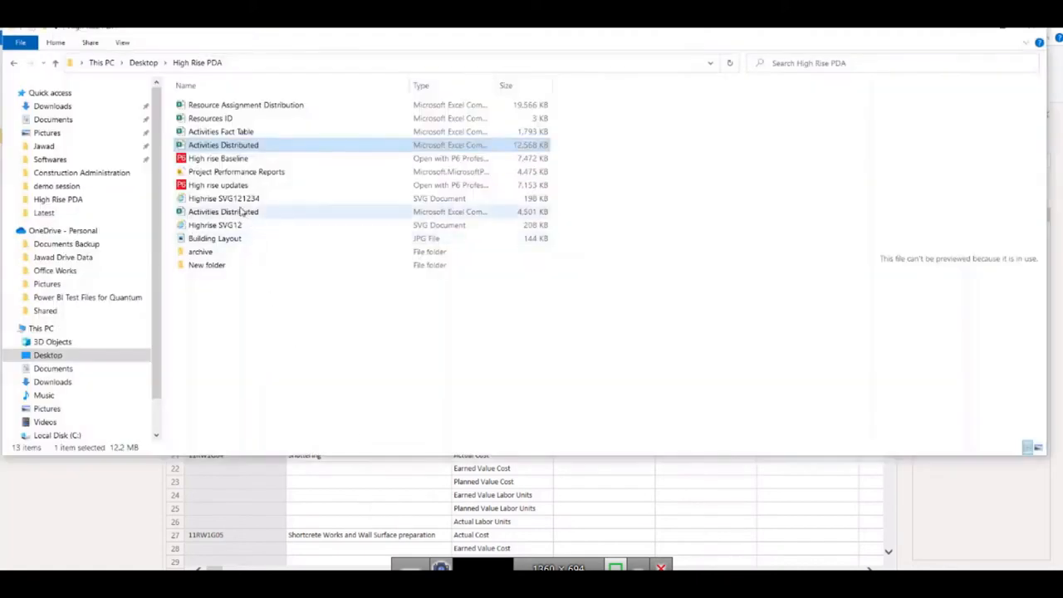
pyautogui.doubleClick(227, 133)
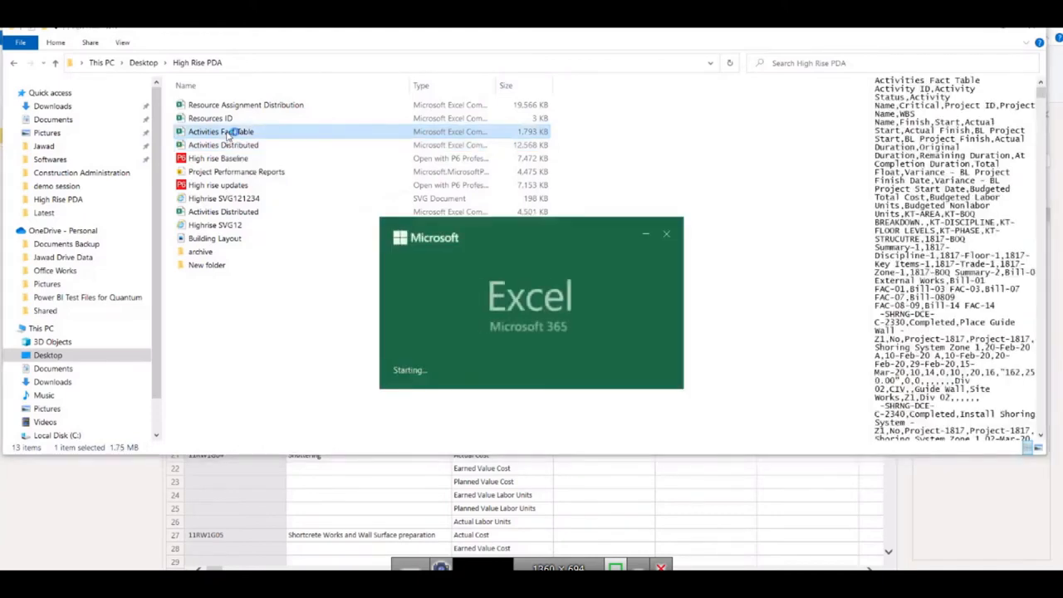
pyautogui.moveTo(419, 581)
pyautogui.click(486, 531)
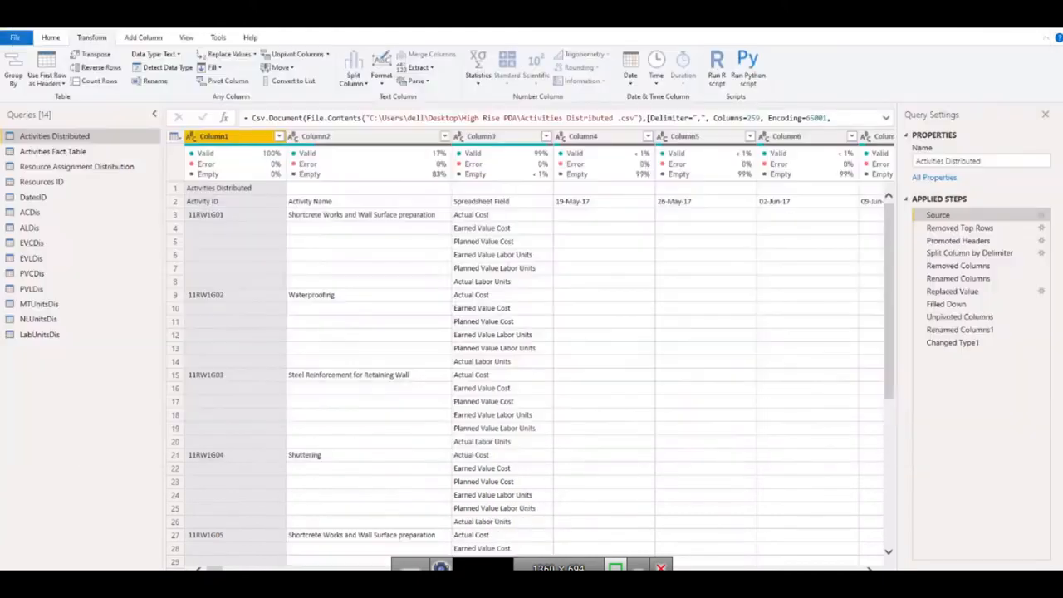
pyautogui.click(80, 153)
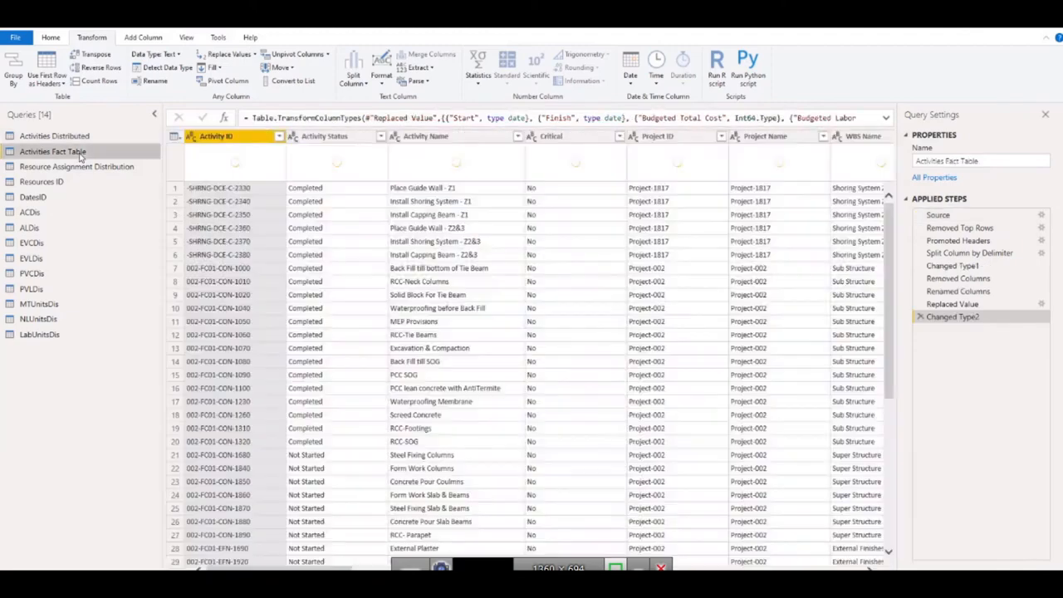
pyautogui.click(937, 214)
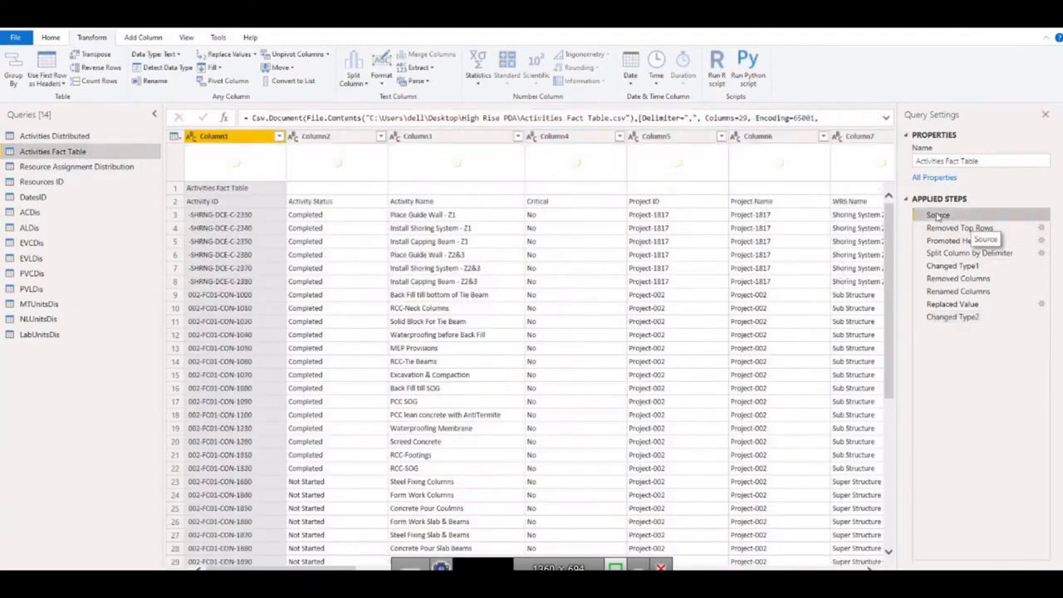
pyautogui.click(743, 117)
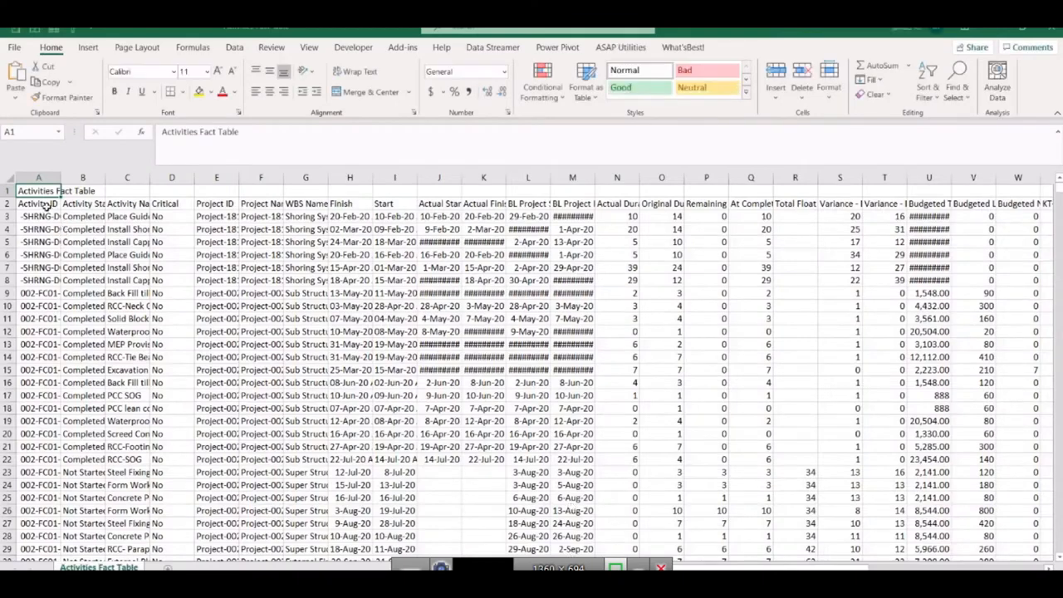
# Step: In the Activities Fact Table CSV, select row 2's headers from Activity ID through the last column to count them, and close without saving
pyautogui.click(46, 205)
pyautogui.hotkey('ctrl', 'shift', 'Right')
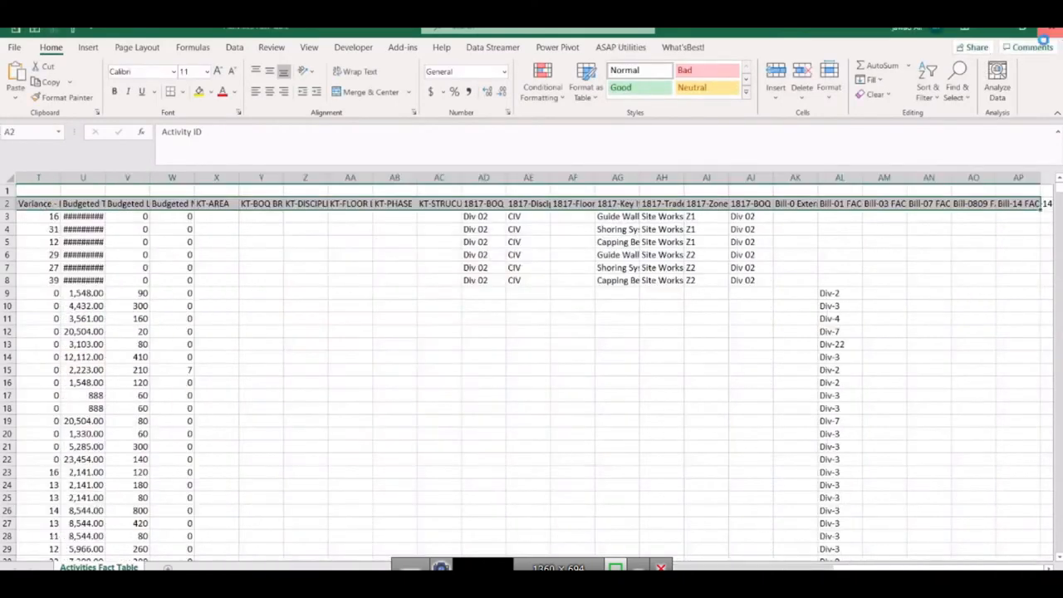
pyautogui.click(1050, 30)
pyautogui.click(543, 323)
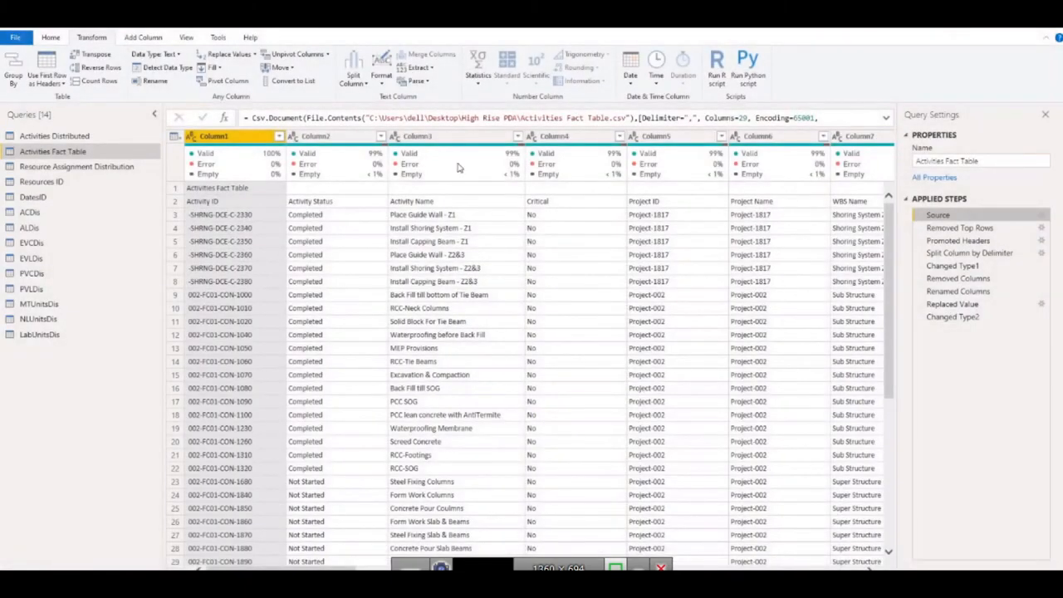
# Step: Set Columns to 42 in the Activities Fact Table query's Source formula and return to its Changed Type2 step
pyautogui.click(745, 117)
pyautogui.press('BackSpace')
pyautogui.press('BackSpace')
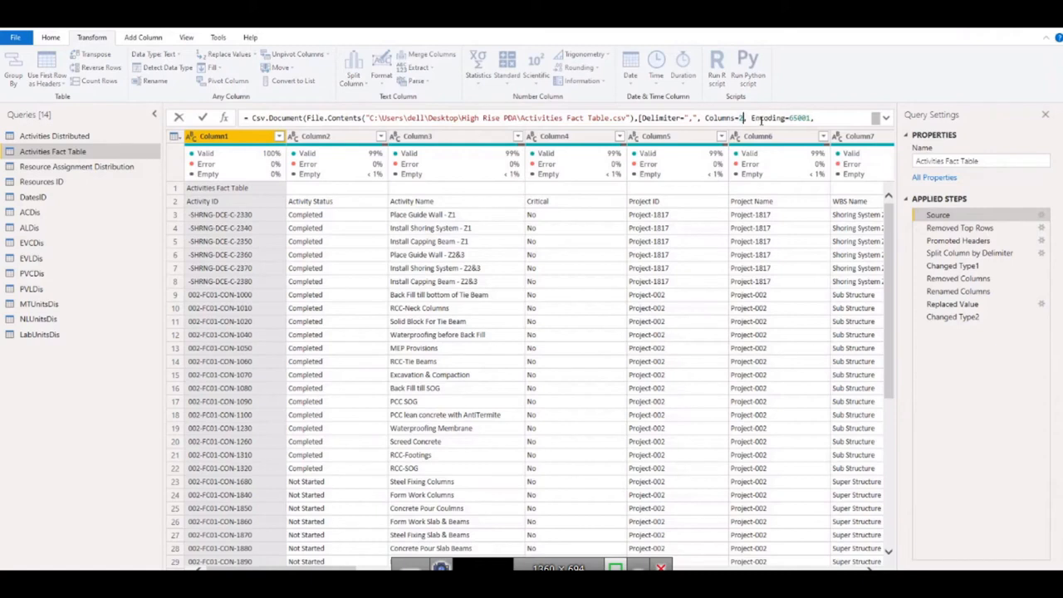
pyautogui.write('43')
pyautogui.press('Return')
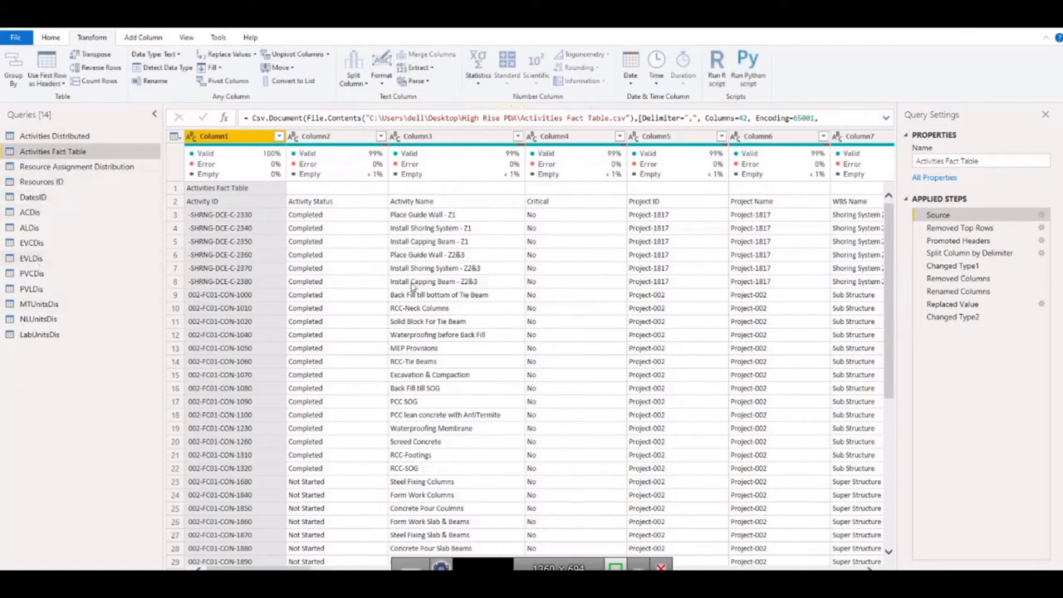
pyautogui.click(946, 317)
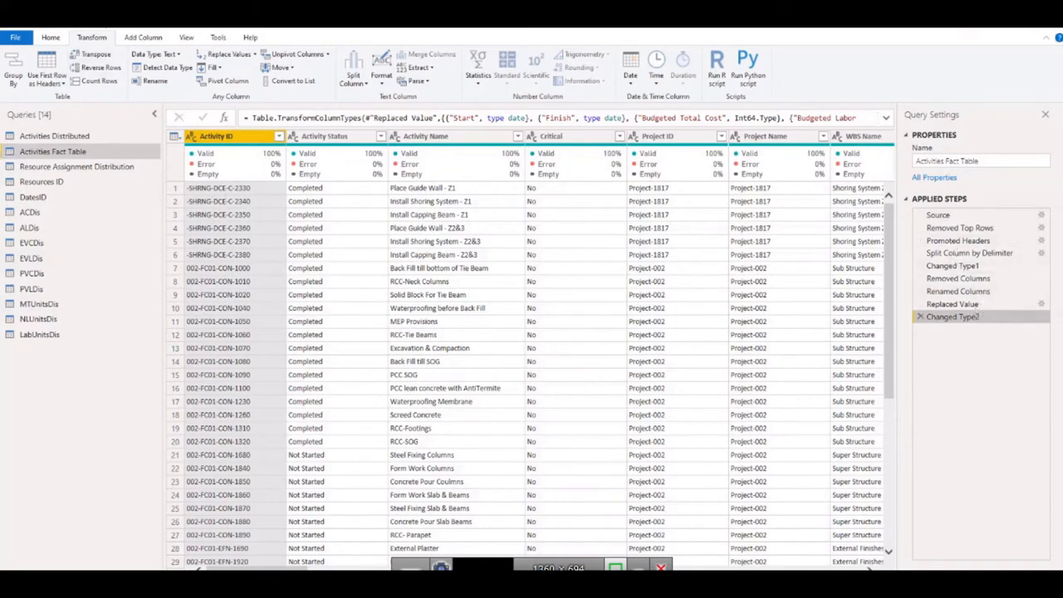
# Step: Close Power Query while applying the changes to the report, and dismiss the load summary
pyautogui.click(52, 38)
pyautogui.click(15, 83)
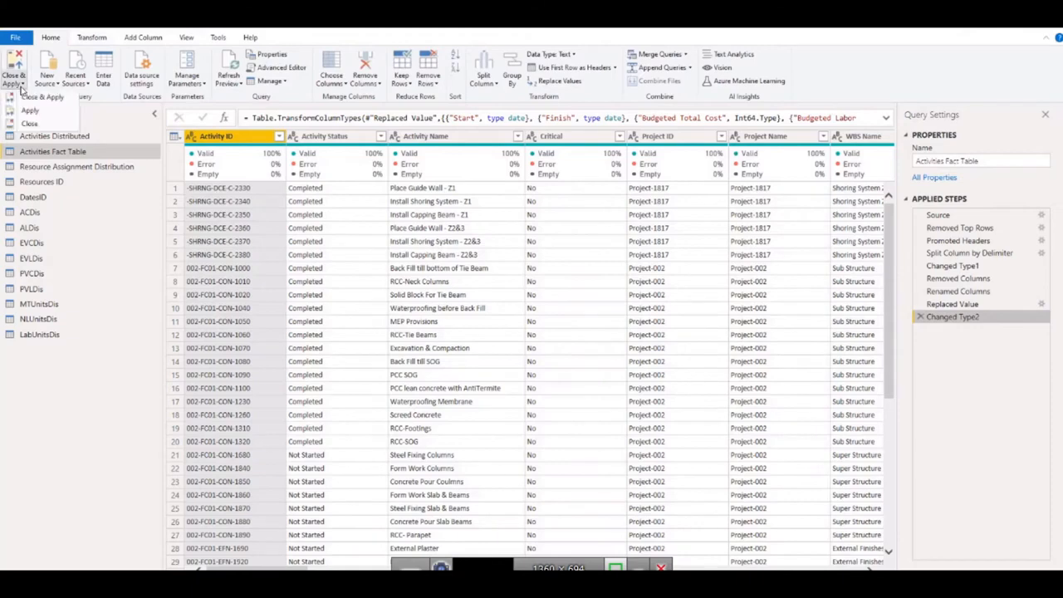
pyautogui.click(37, 97)
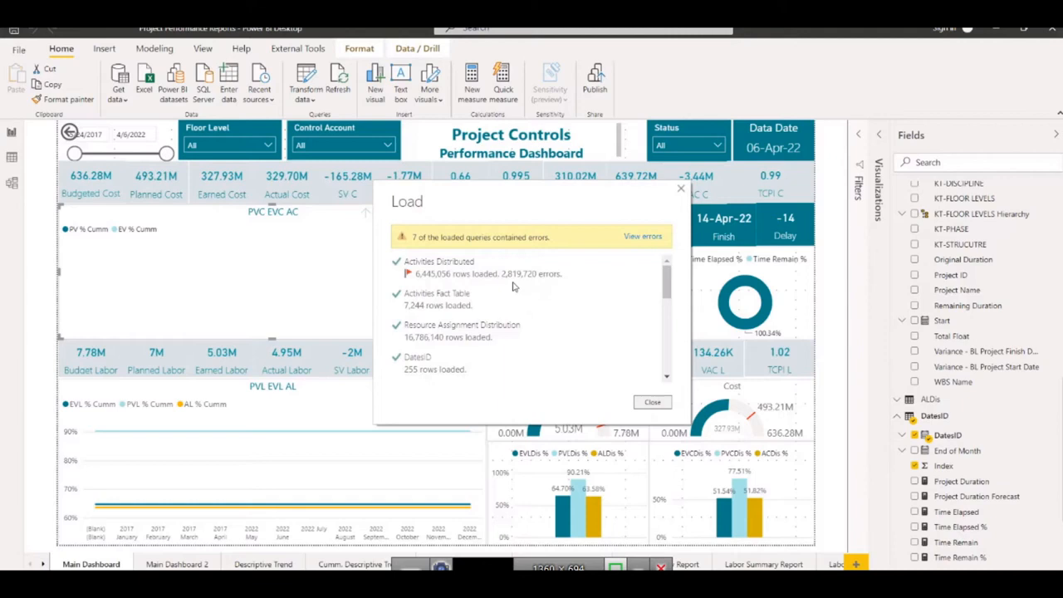
pyautogui.moveTo(548, 195); pyautogui.dragTo(535, 200)
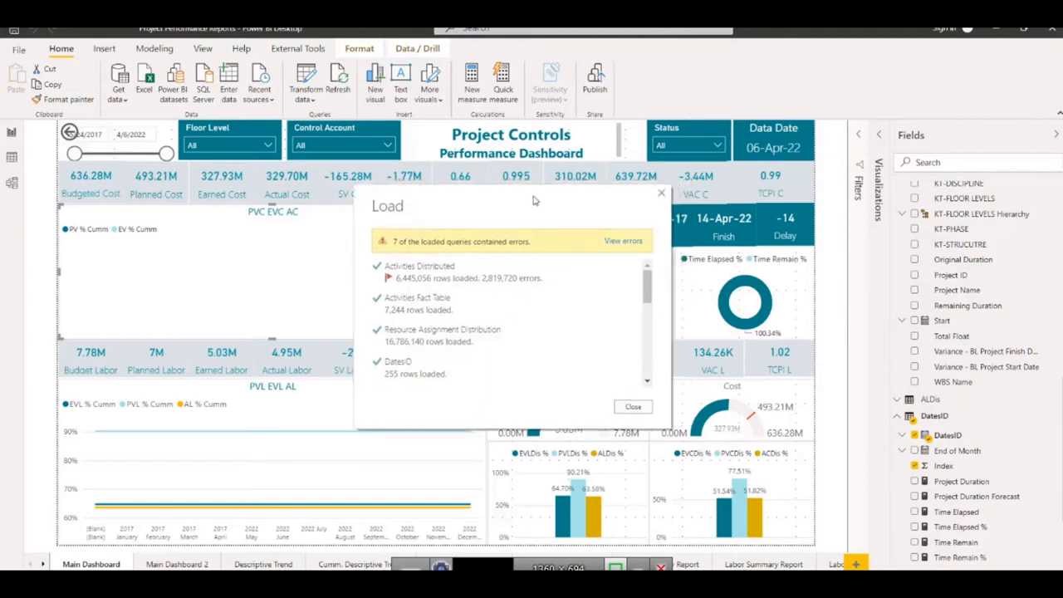
pyautogui.click(631, 407)
# Step: Reopen Power Query and examine the dates in the Activities Distributed query's DatesID column and its filter list
pyautogui.click(318, 103)
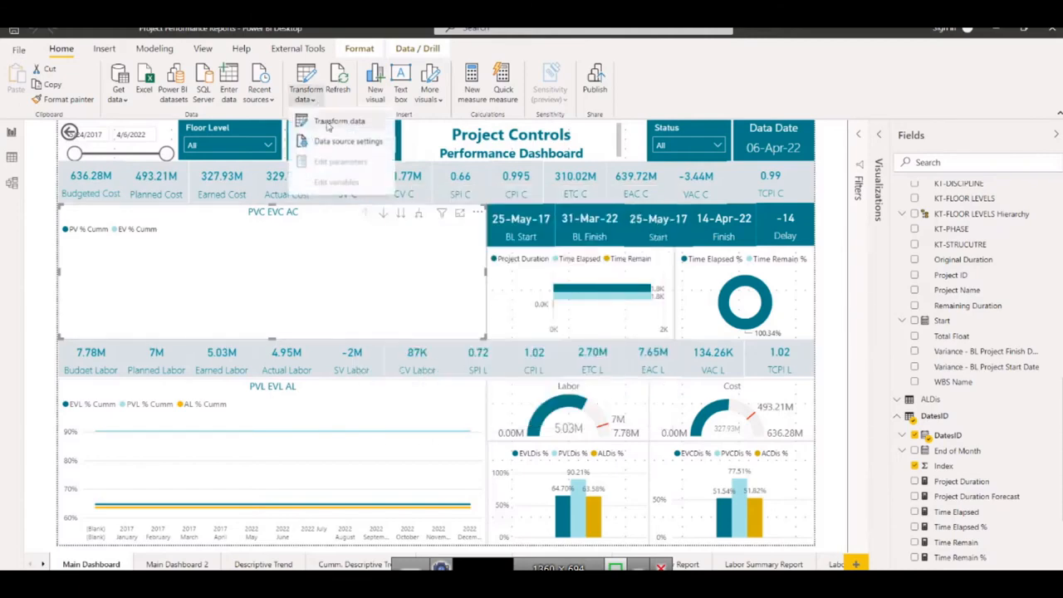
pyautogui.click(324, 120)
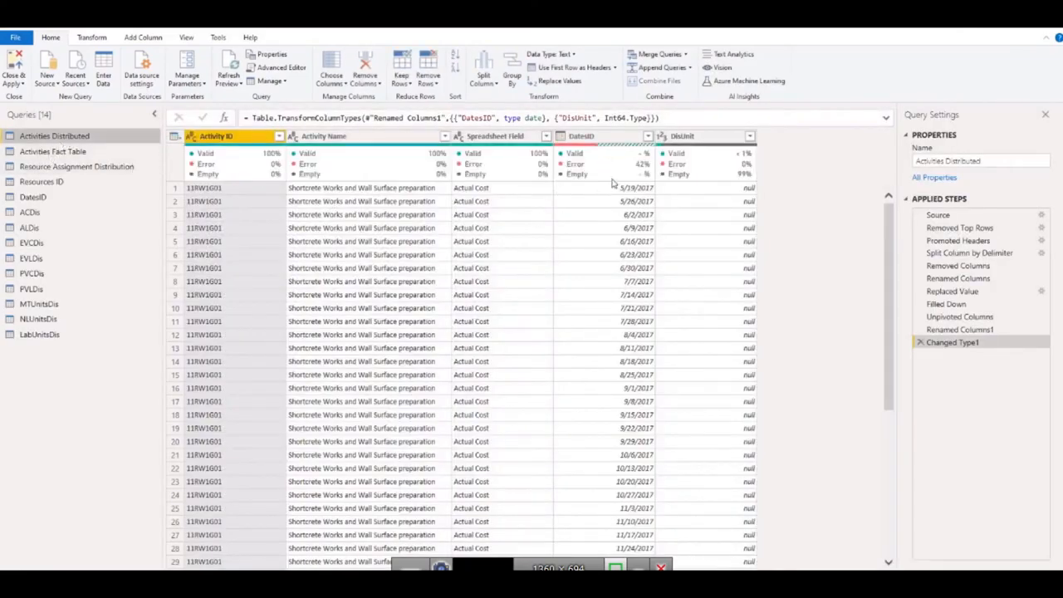
pyautogui.scroll(-5, 635, 292)
pyautogui.scroll(5, 640, 266)
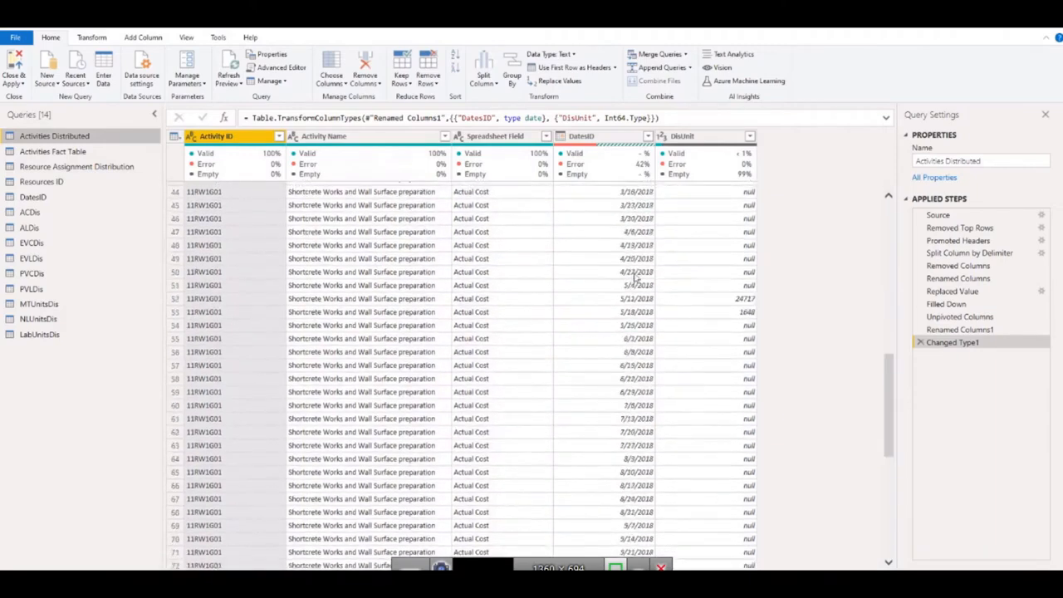
pyautogui.click(647, 136)
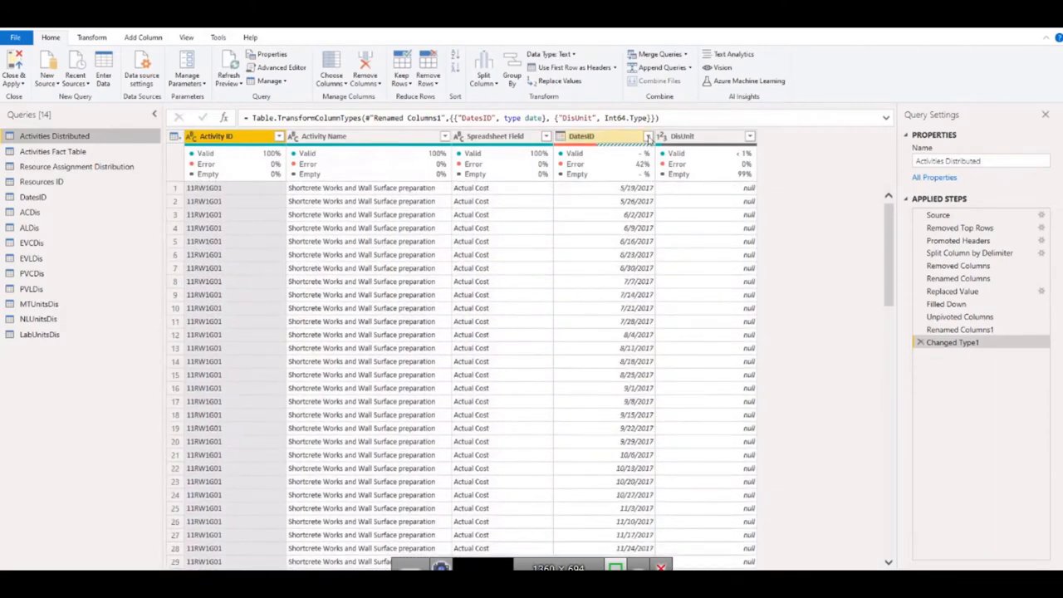
pyautogui.scroll(-1, 573, 333)
pyautogui.scroll(-1, 574, 331)
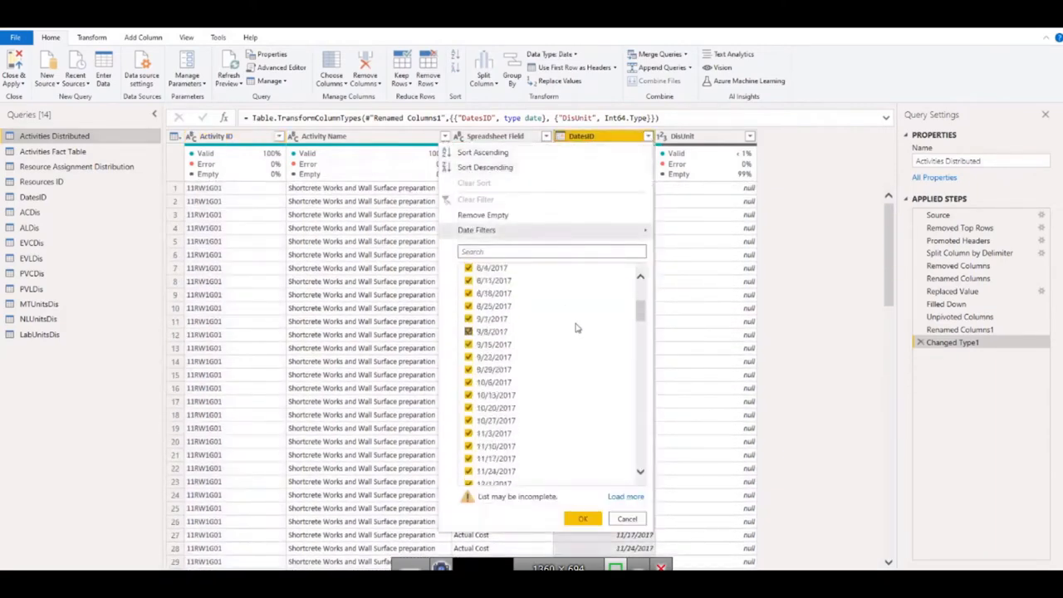
# Step: Load the full list of DatesID filter values, review its first and last dates, and close the filter without applying it
pyautogui.scroll(3, 557, 368)
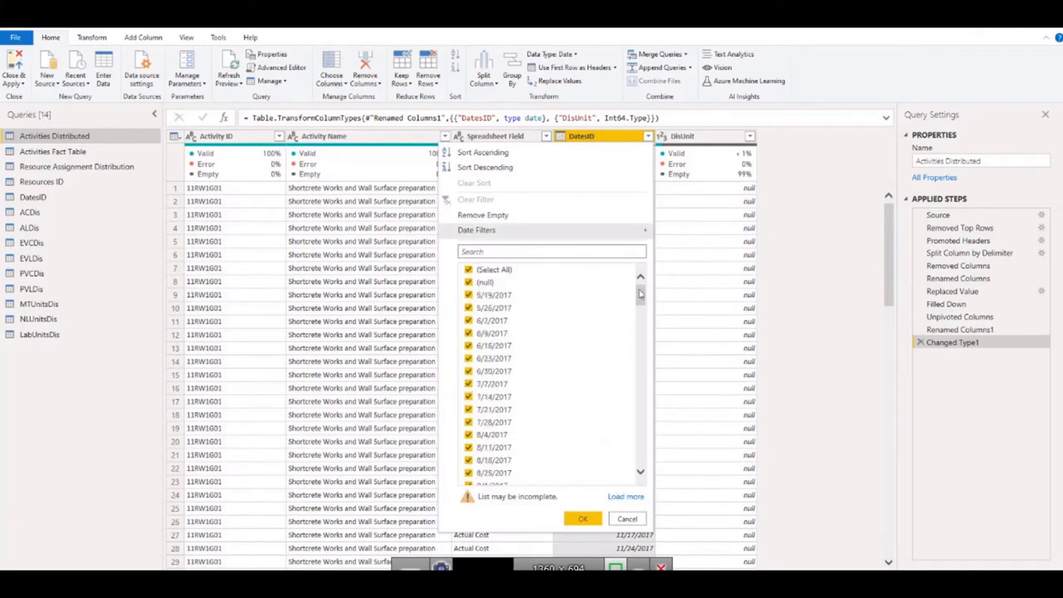
pyautogui.moveTo(640, 292)
pyautogui.mouseDown()
pyautogui.moveTo(639, 473)
pyautogui.moveTo(630, 278)
pyautogui.mouseUp()
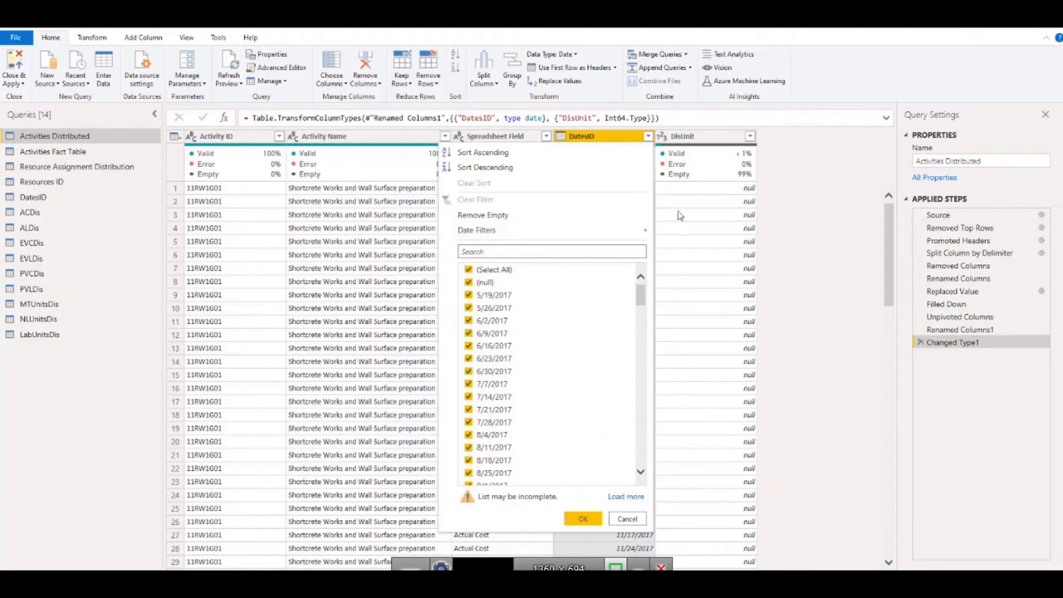
pyautogui.click(625, 496)
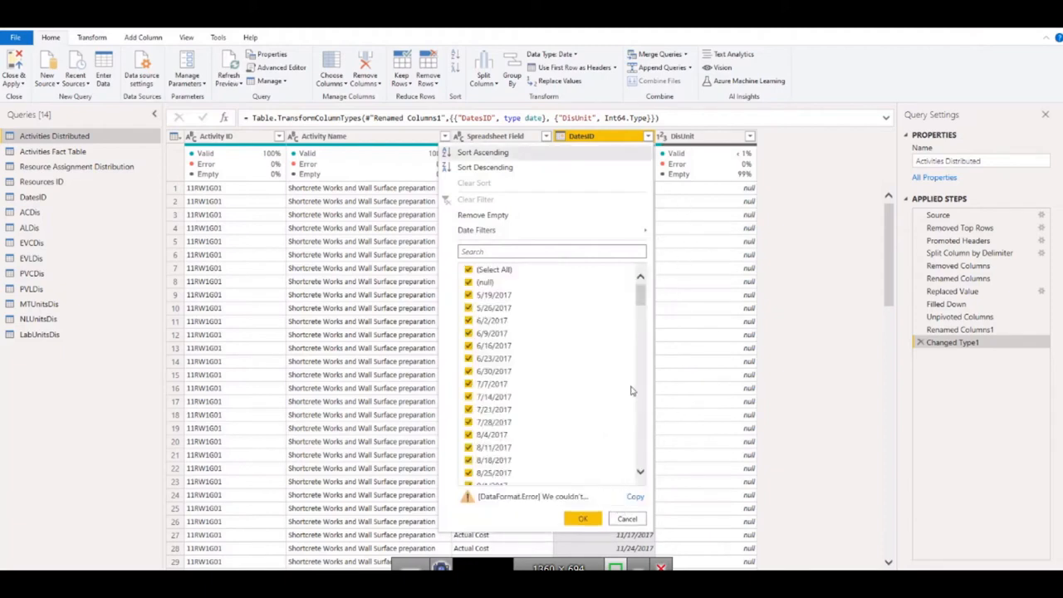
pyautogui.scroll(-15, 627, 363)
pyautogui.scroll(-20, 625, 364)
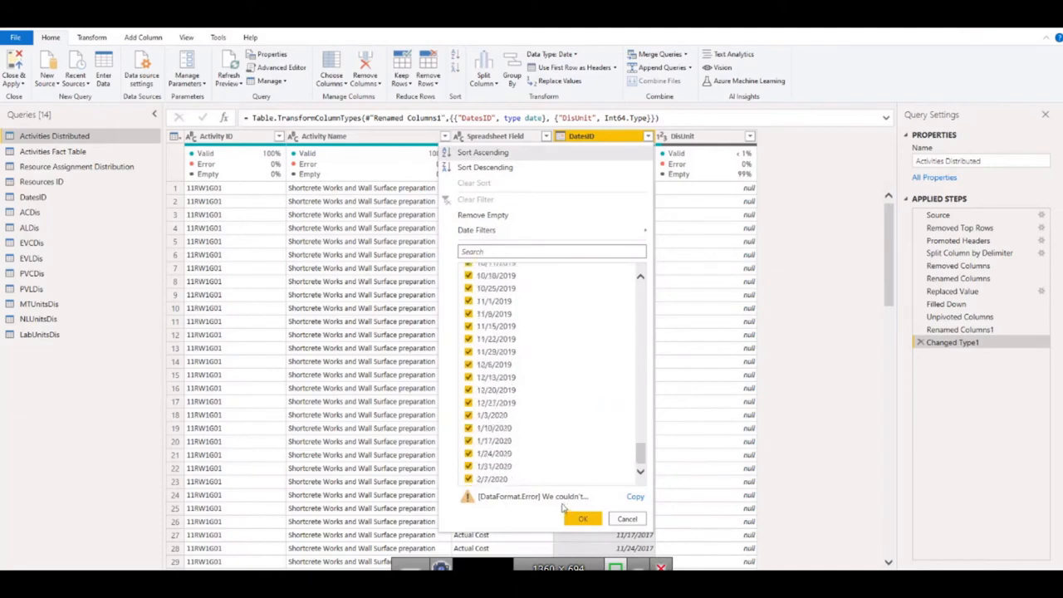
pyautogui.click(632, 519)
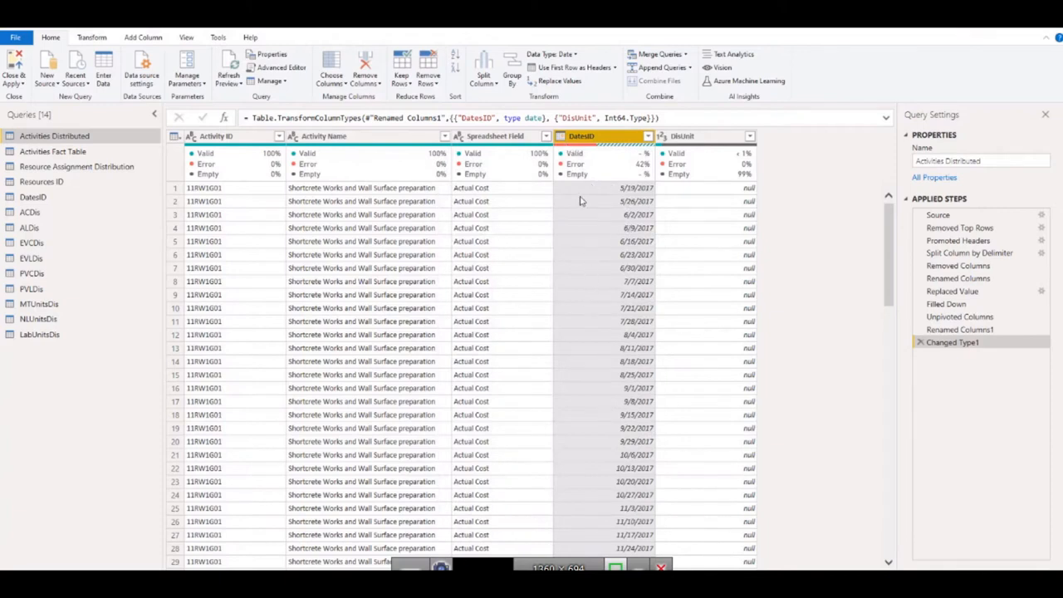
# Step: Check the DatesID values in the Resource Assignment Distribution query and in the DatesID query
pyautogui.click(75, 167)
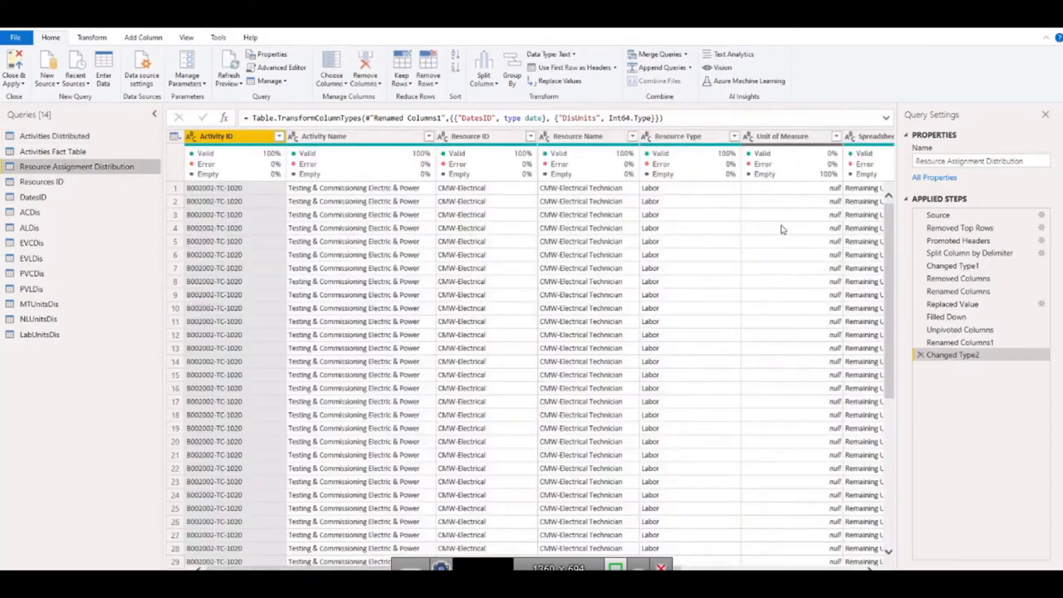
pyautogui.hscroll(3, 781, 229)
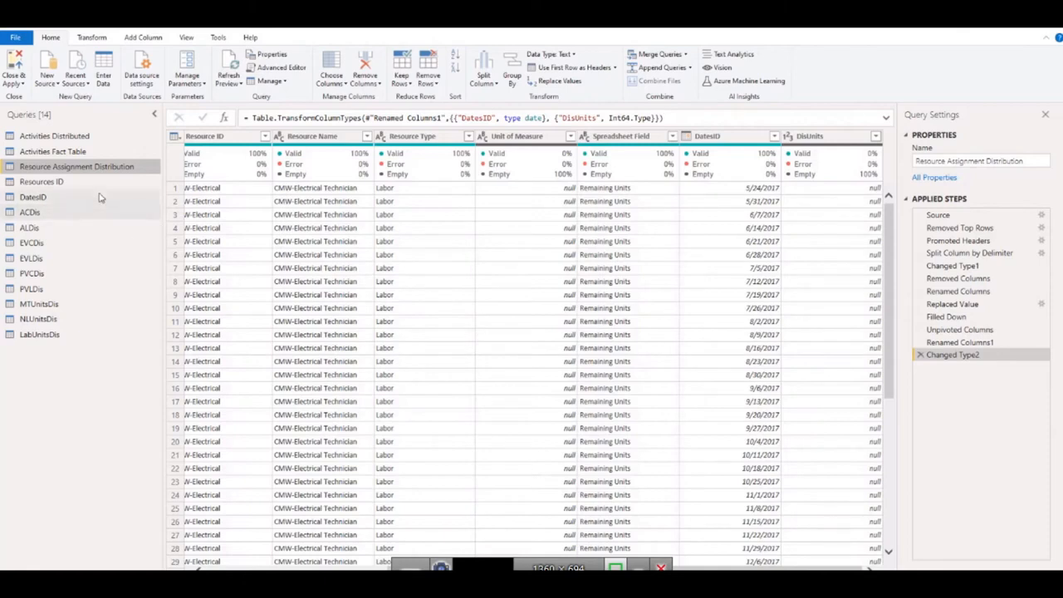
pyautogui.click(37, 199)
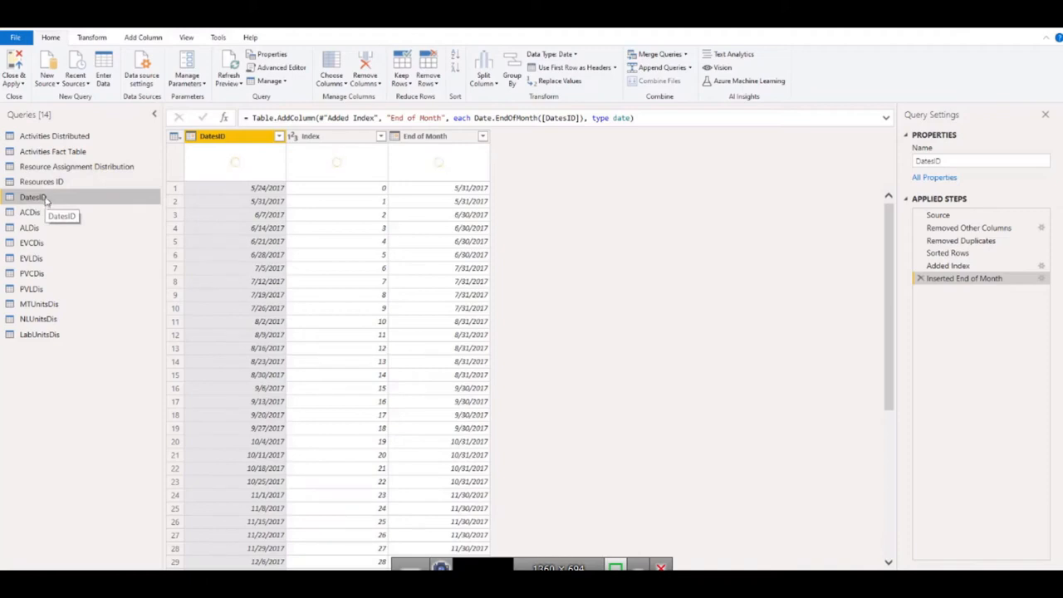
# Step: Preview the Activities Distributed query at its Filled Down step, examine the date column headers up to the end, and select the 07-Feb-20 column
pyautogui.click(66, 136)
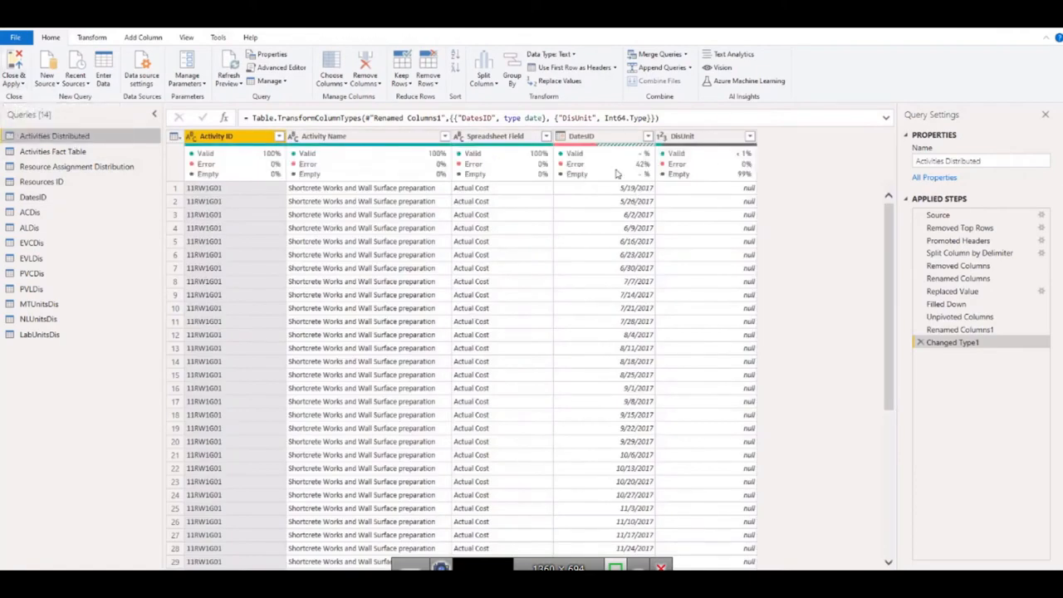
pyautogui.click(950, 319)
pyautogui.click(947, 304)
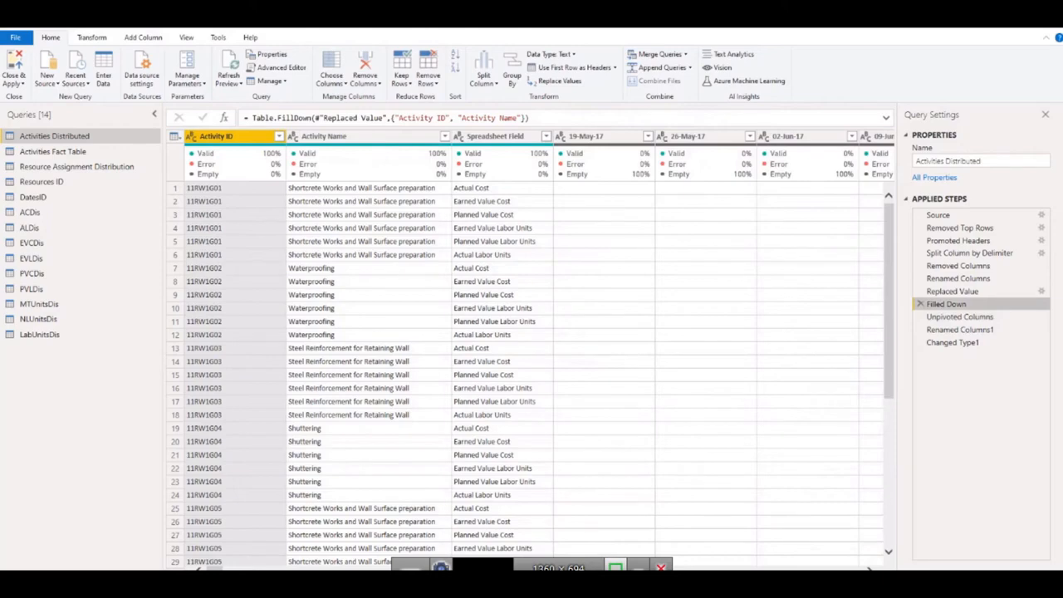
pyautogui.moveTo(215, 568); pyautogui.dragTo(583, 569)
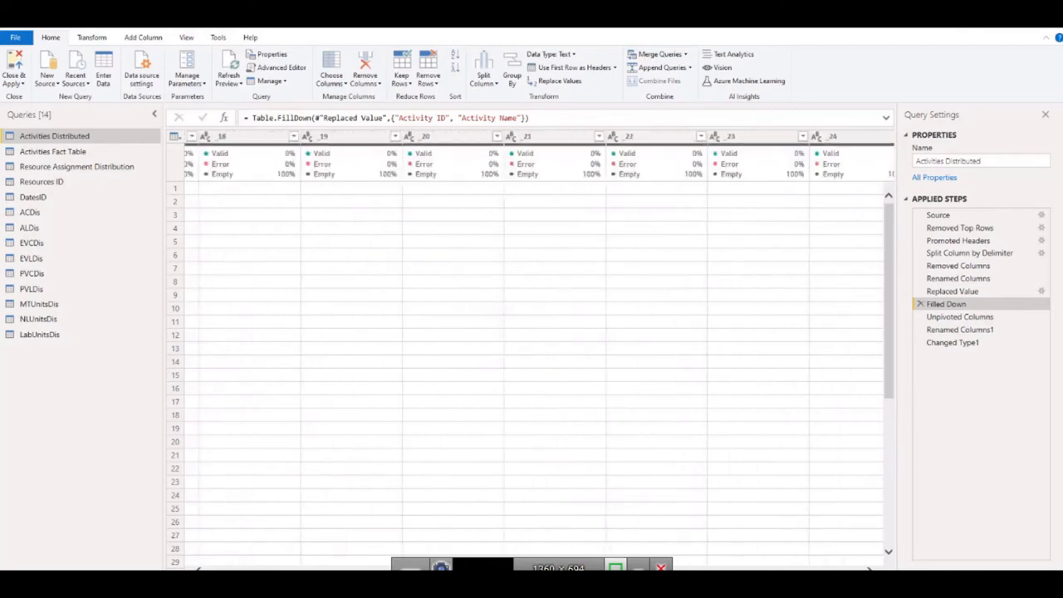
pyautogui.hscroll(-7, 493, 503)
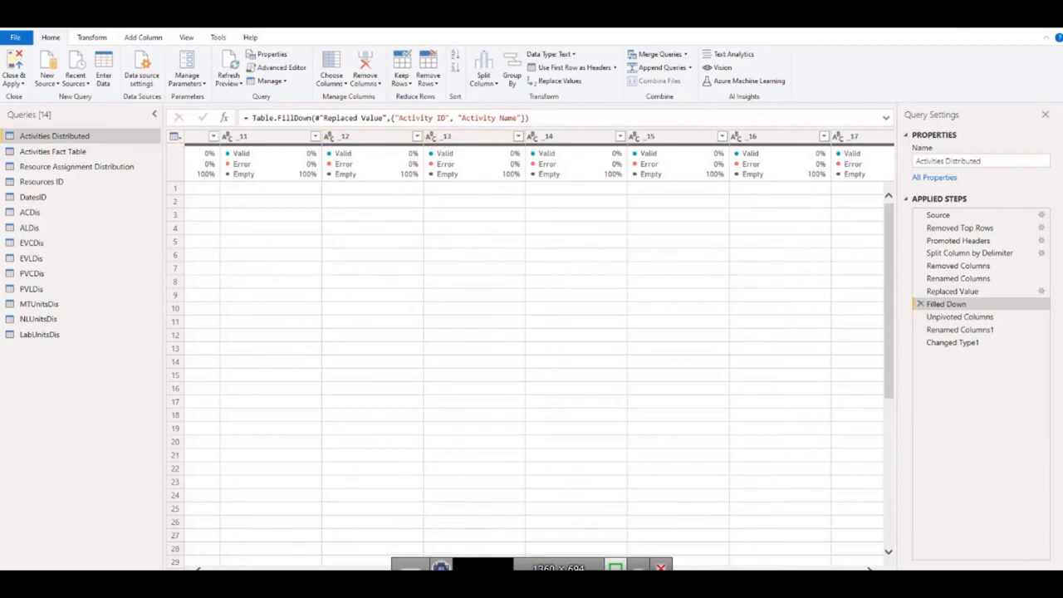
pyautogui.hscroll(-5, 531, 349)
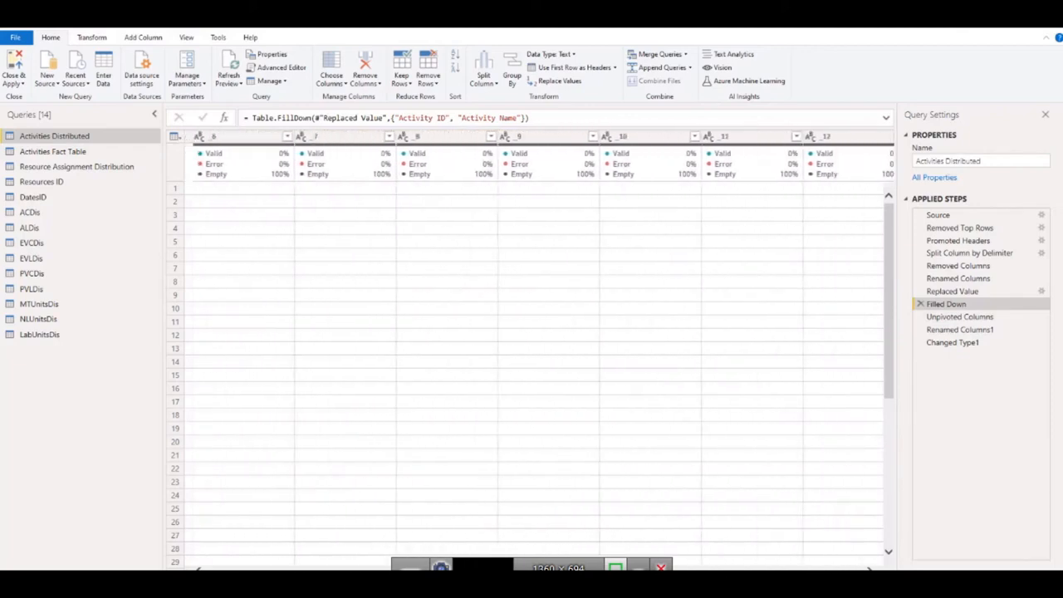
pyautogui.hscroll(-6, 531, 349)
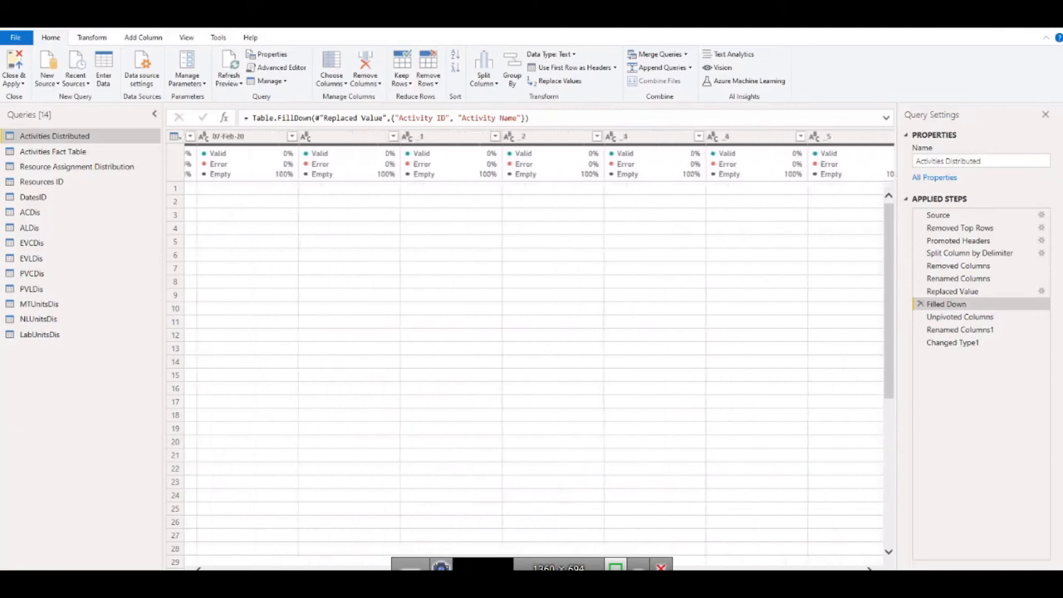
pyautogui.hscroll(-3, 531, 348)
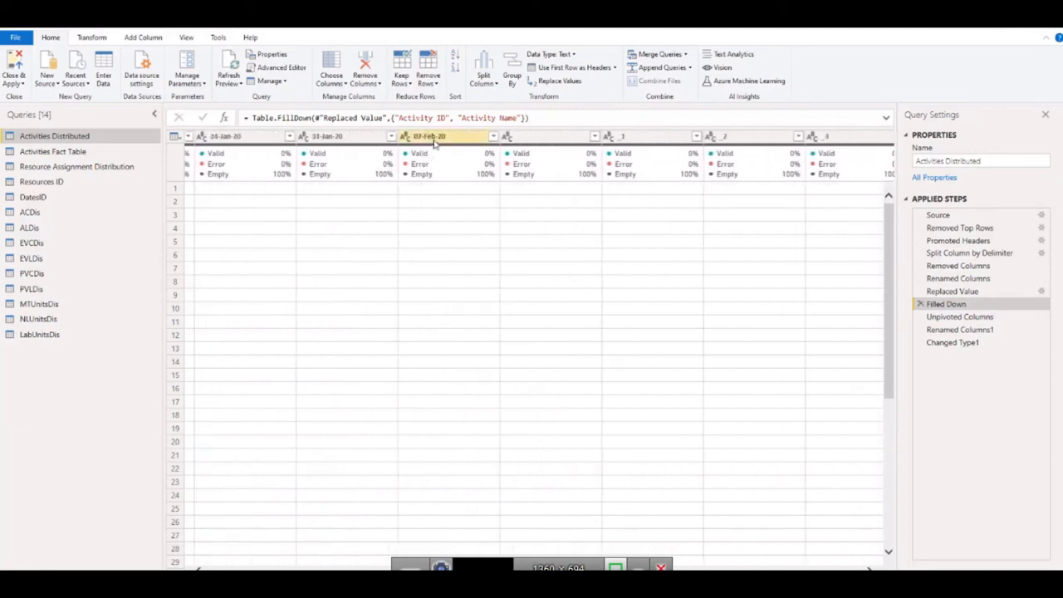
pyautogui.click(434, 142)
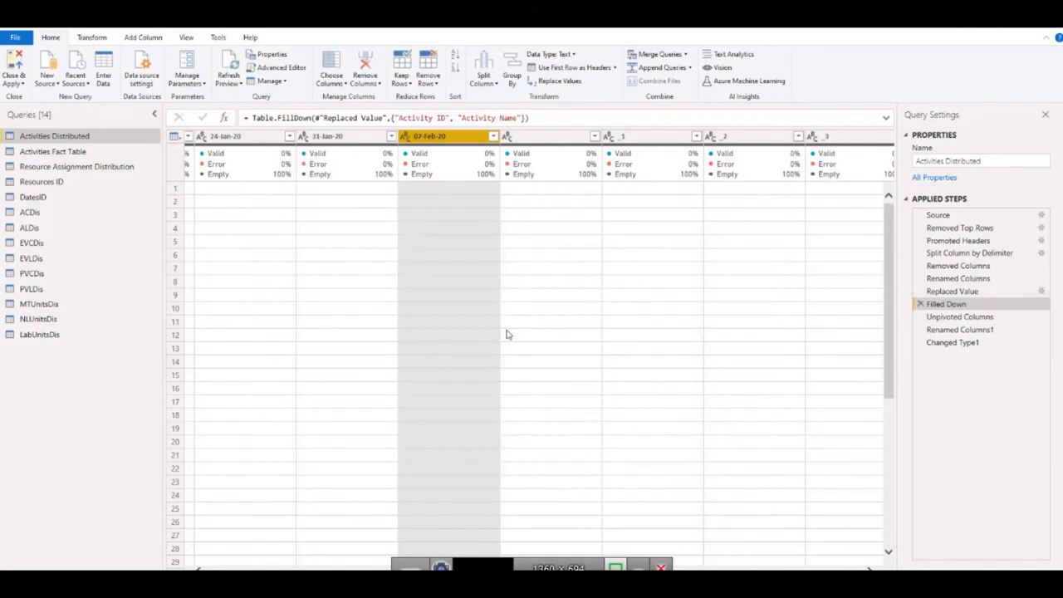
# Step: Open the 12,568 KB Activities Distributed CSV from the High Rise PDA folder in Excel and examine its date headers through early 2020
pyautogui.click(498, 591)
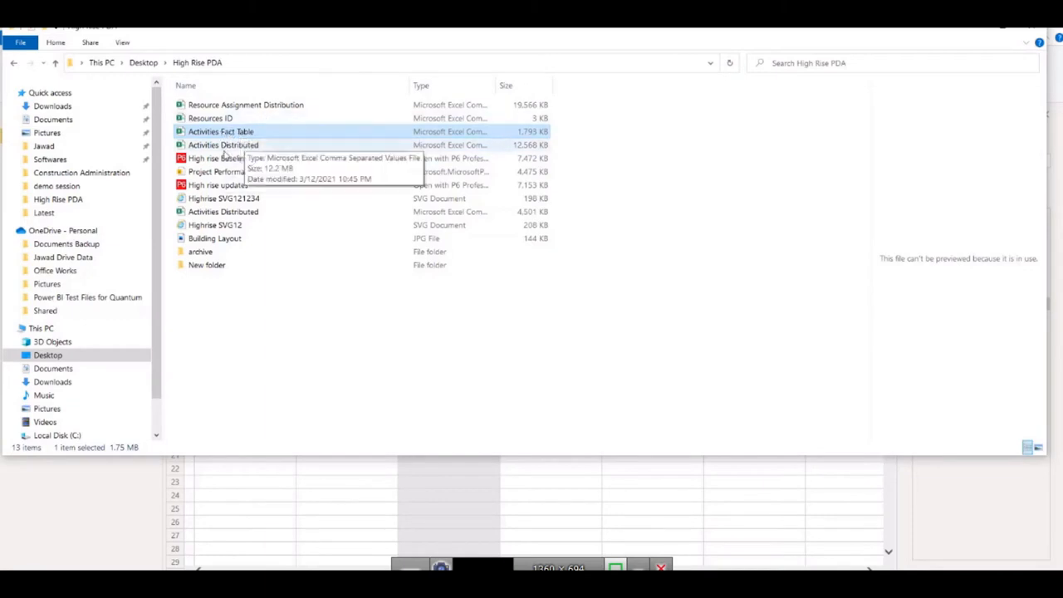
pyautogui.doubleClick(230, 145)
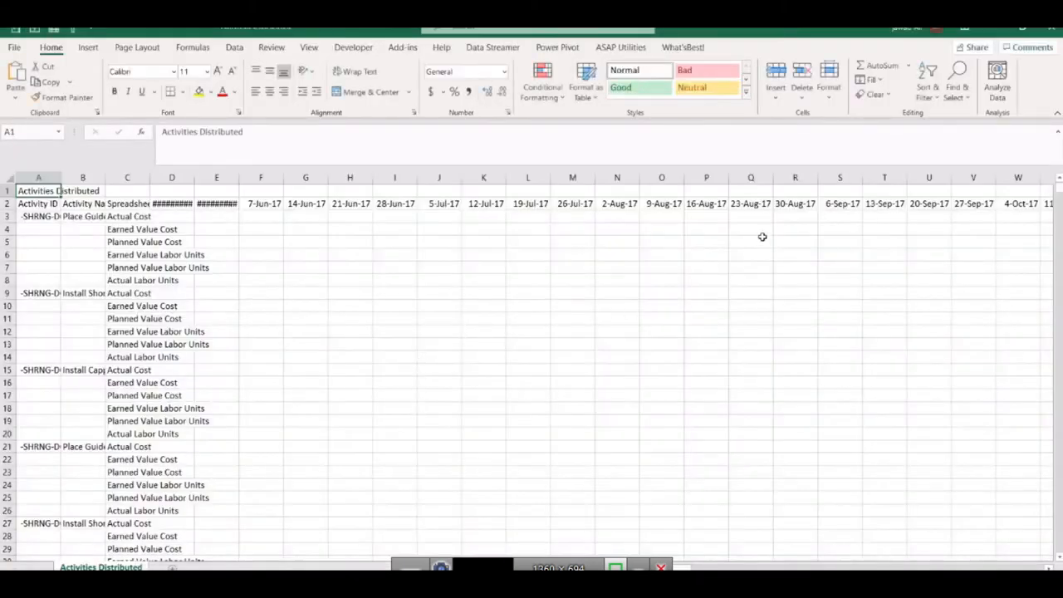
pyautogui.hscroll(6, 671, 218)
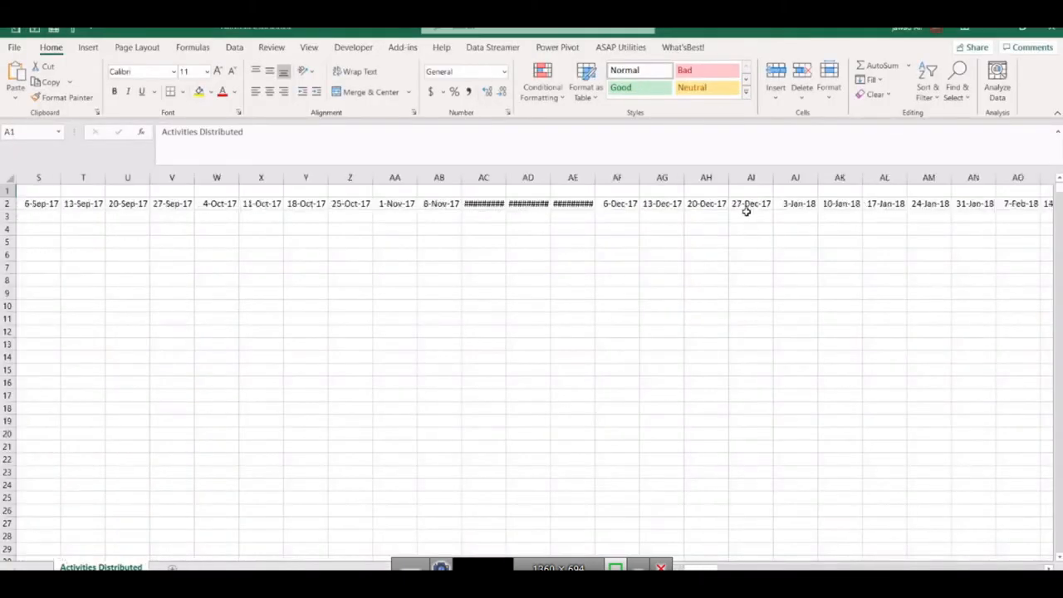
pyautogui.hscroll(7, 746, 212)
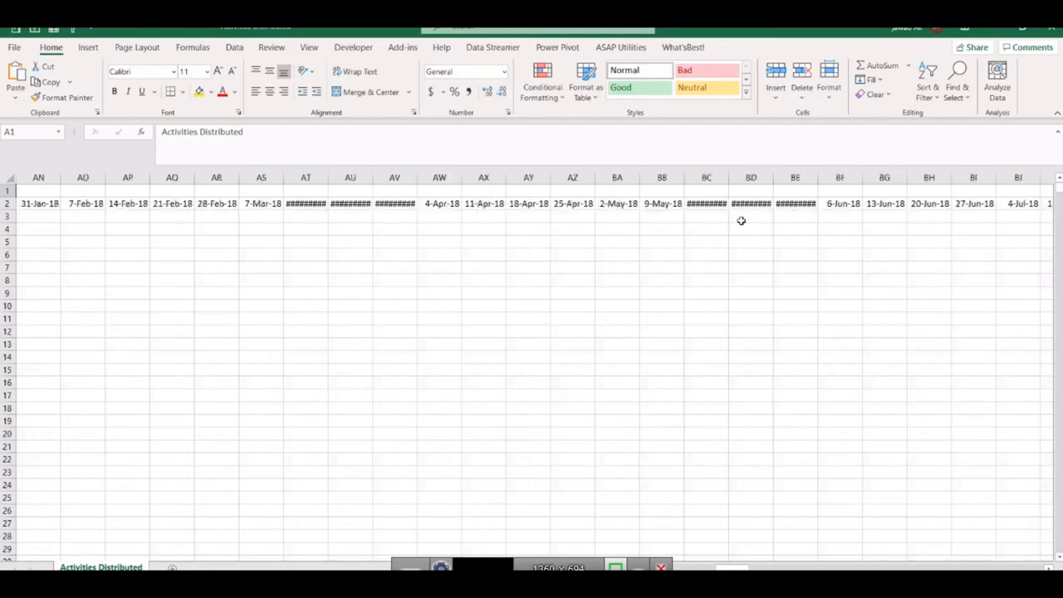
pyautogui.hscroll(10, 740, 220)
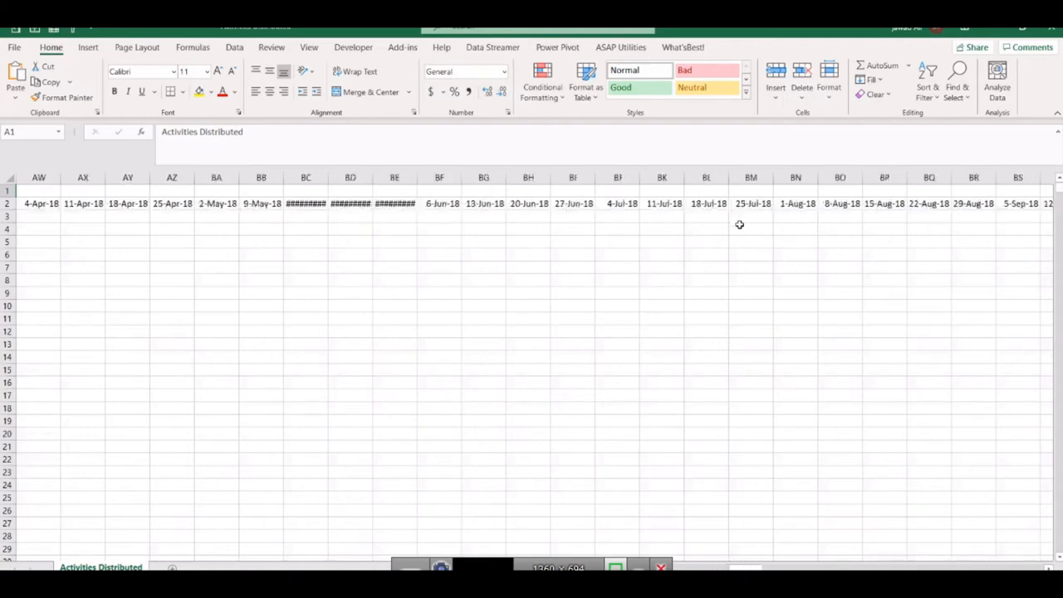
pyautogui.hscroll(10, 791, 238)
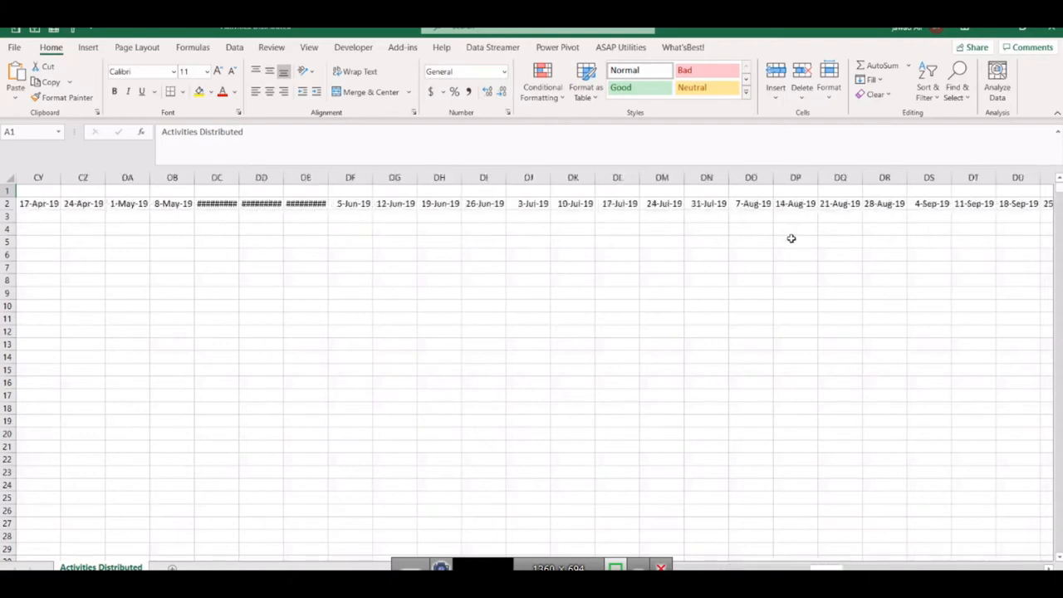
pyautogui.hscroll(4, 791, 238)
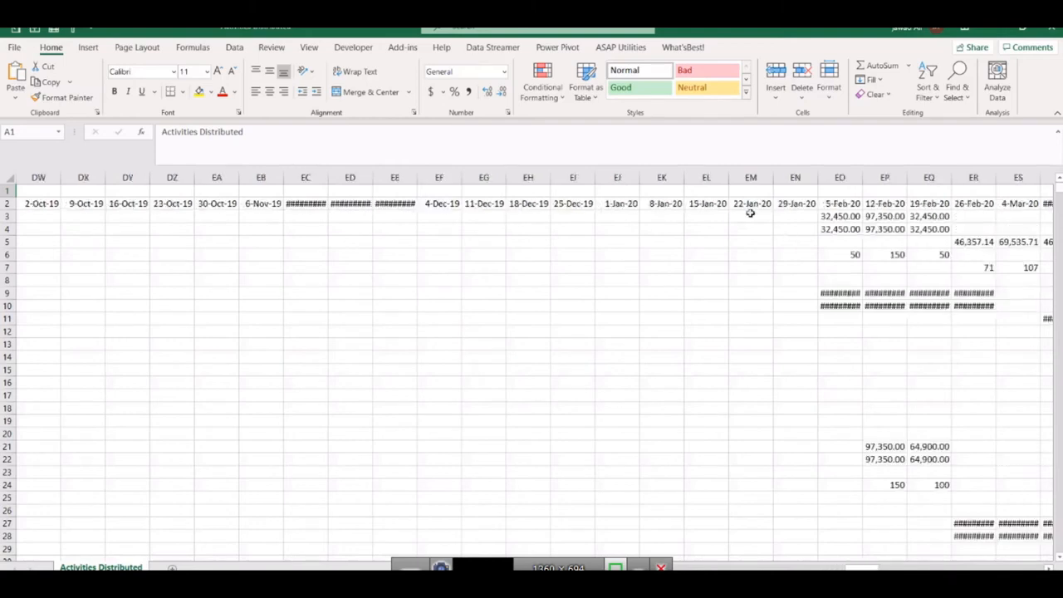
# Step: Auto-fit the width of all columns from EN, the 29-Jan-20 column, to the sheet's last column
pyautogui.click(776, 206)
pyautogui.hscroll(2, 777, 218)
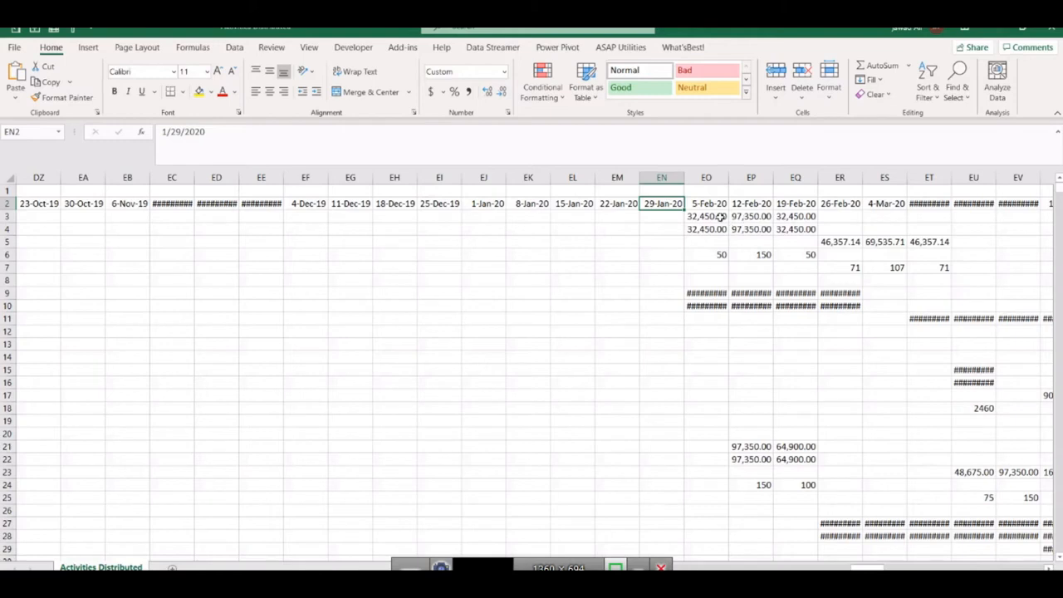
pyautogui.click(671, 176)
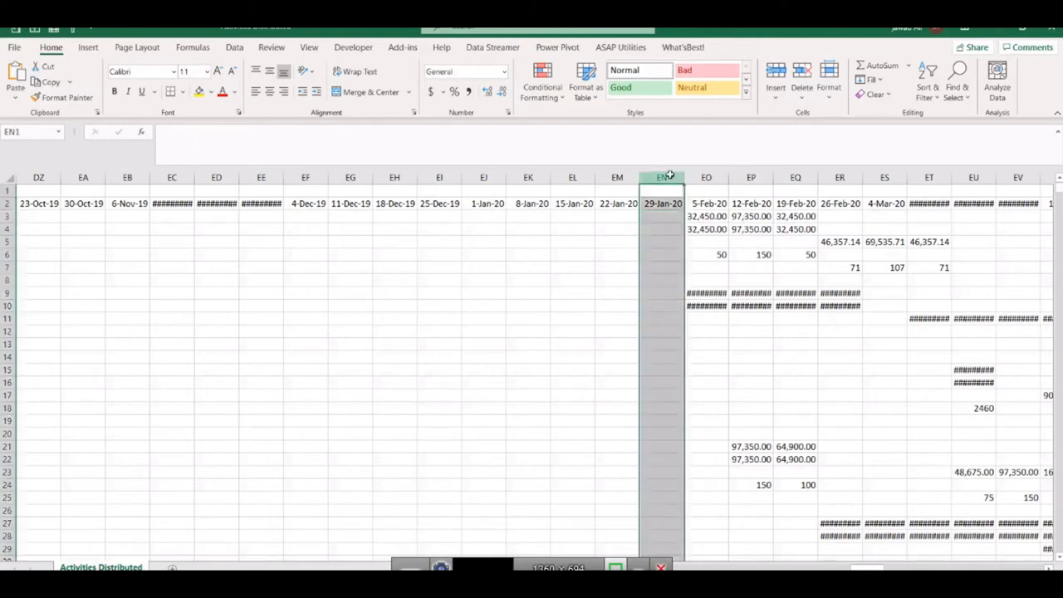
pyautogui.hotkey('ctrl', 'shift', 'Right')
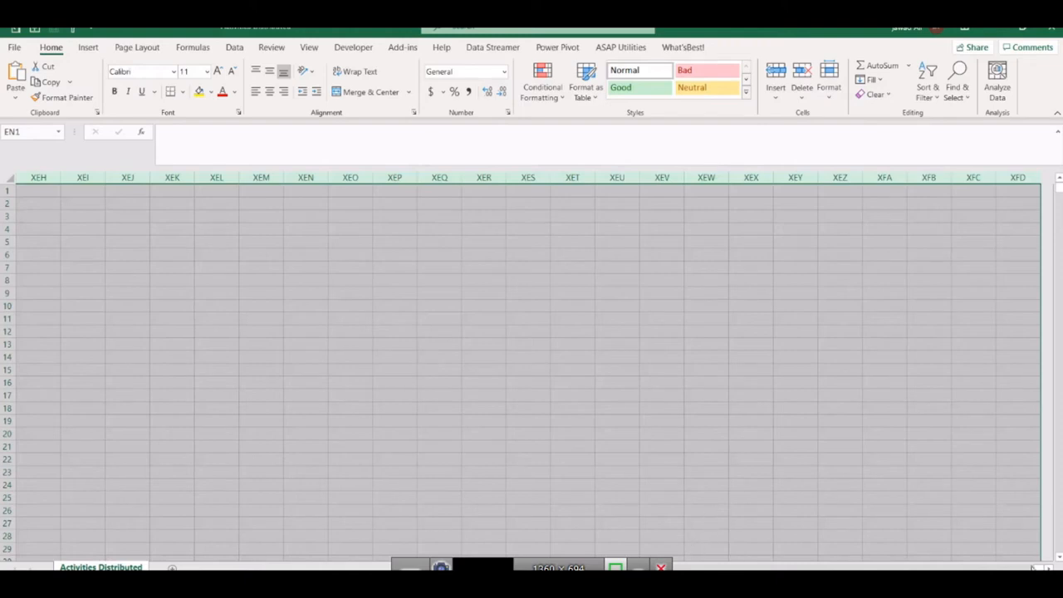
pyautogui.moveTo(1035, 568); pyautogui.dragTo(895, 567)
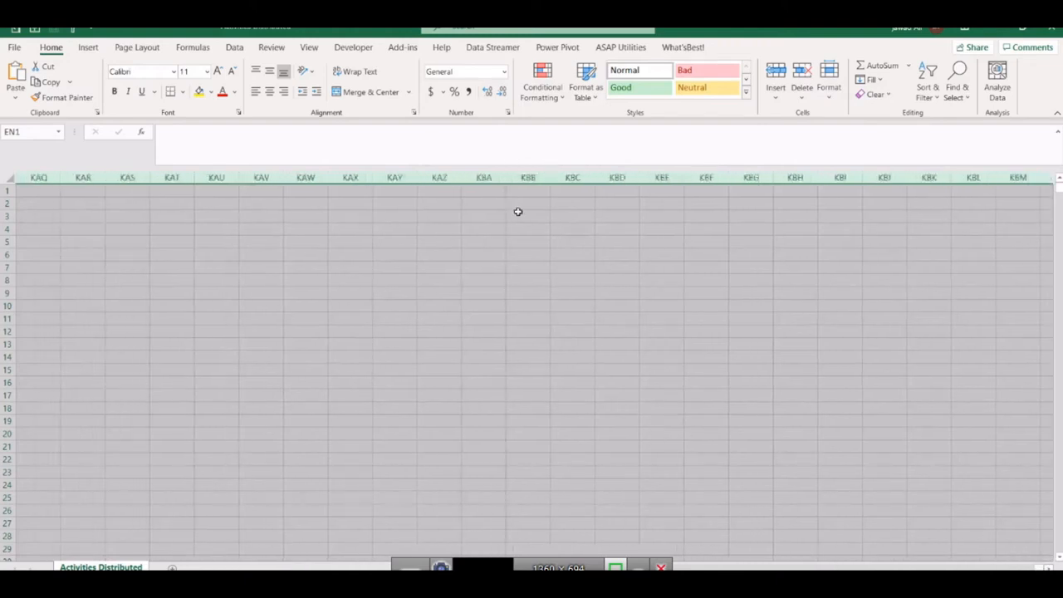
pyautogui.click(518, 212)
pyautogui.hotkey('ctrl', 'shift', 'Left')
pyautogui.hscroll(-2, 348, 244)
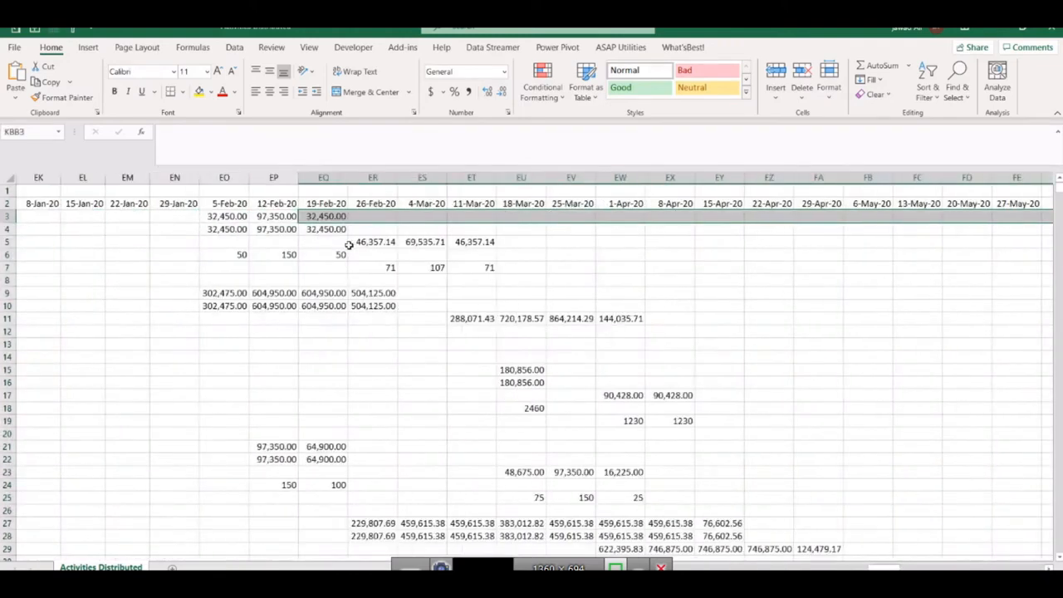
pyautogui.hscroll(-2, 348, 245)
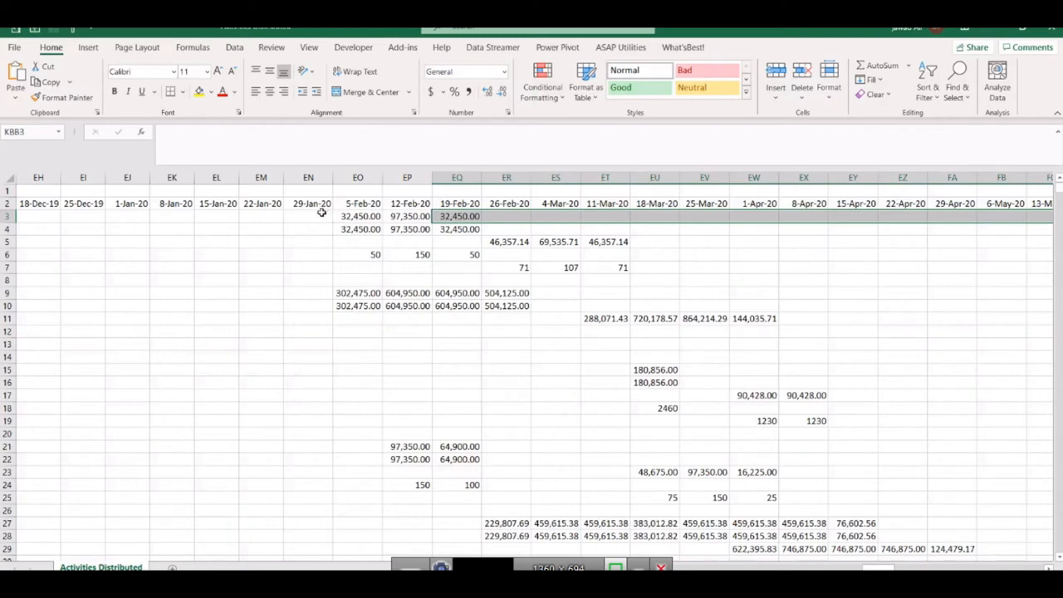
# Step: Select the 5-Feb-20 header in the sheet and compare the date headers around it with those in the Power Query Editor
pyautogui.click(348, 206)
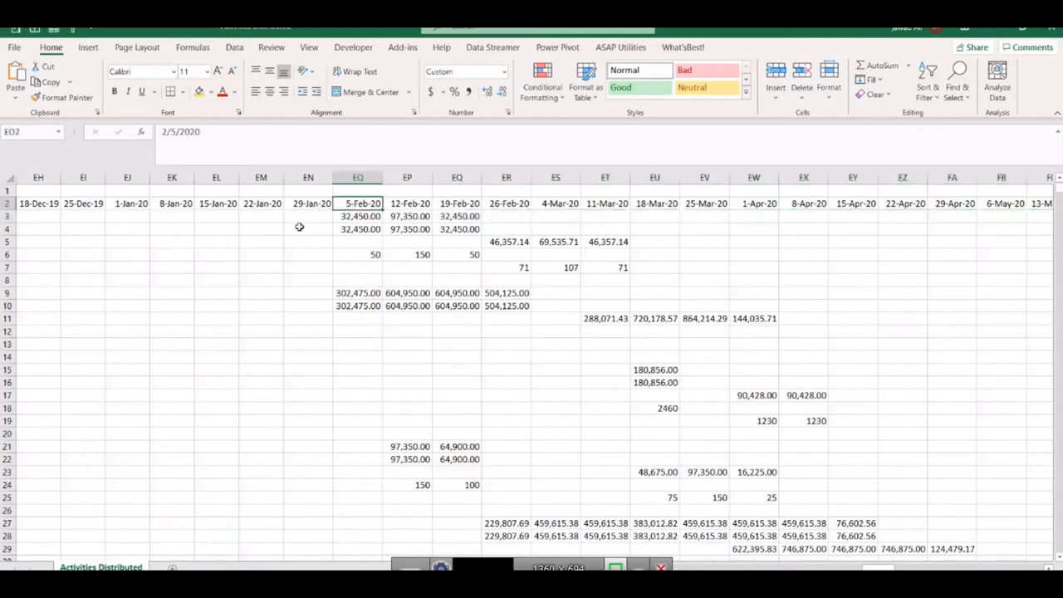
pyautogui.hscroll(-4, 299, 228)
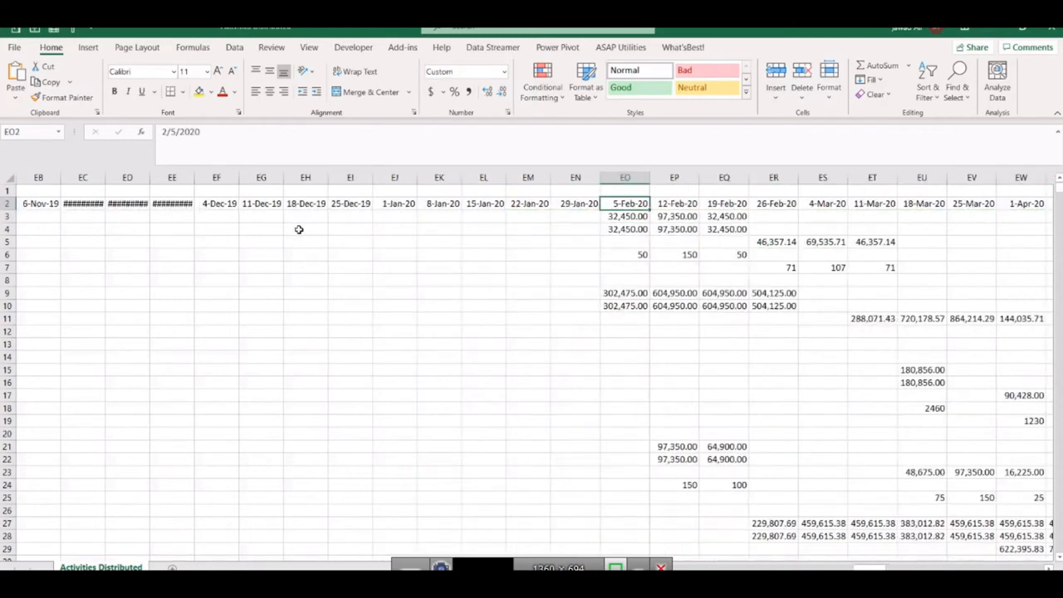
pyautogui.moveTo(440, 567)
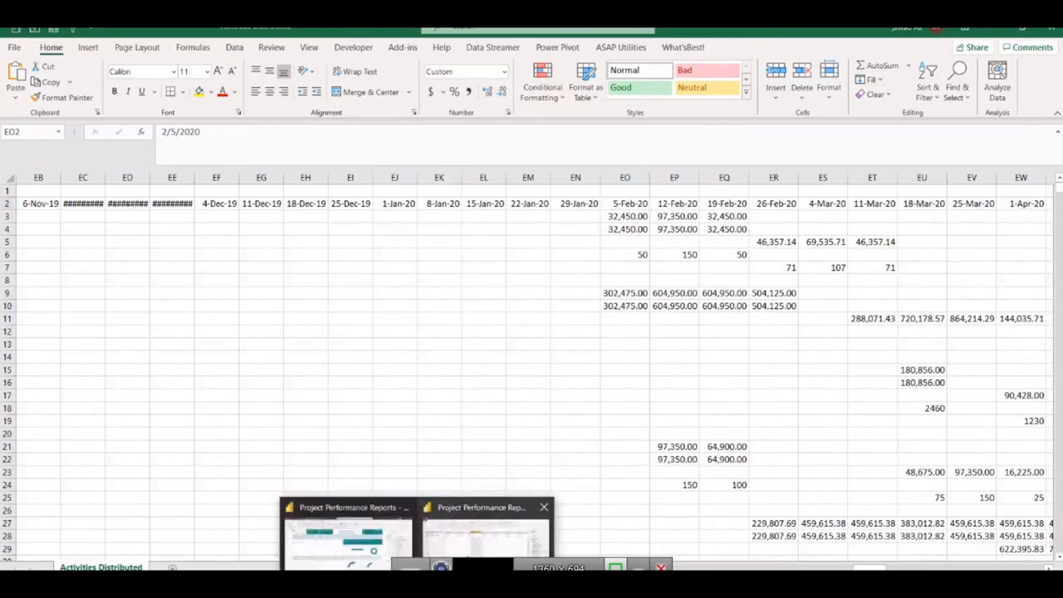
pyautogui.click(485, 527)
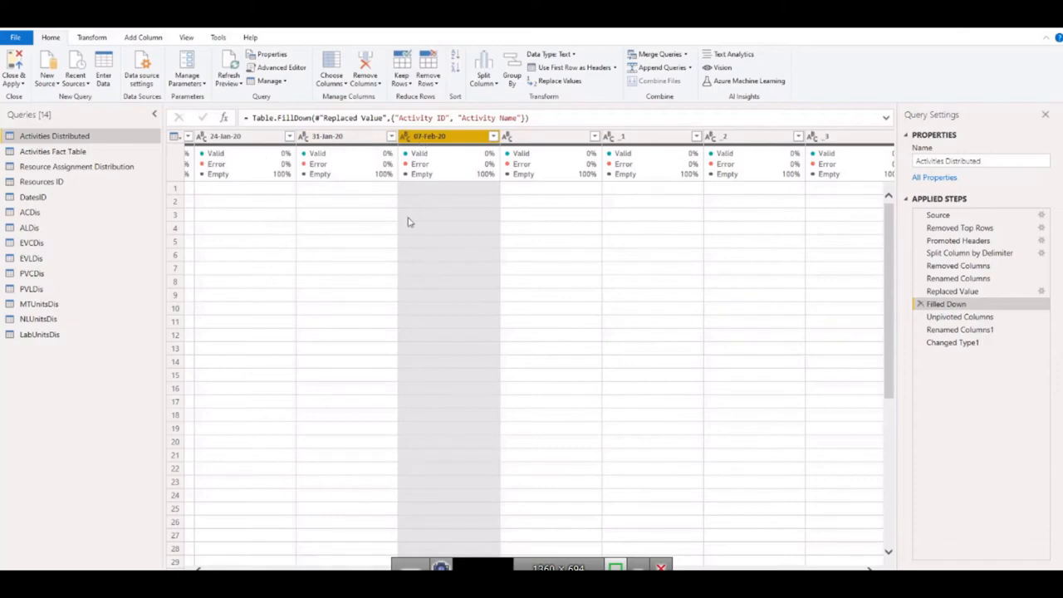
pyautogui.hotkey('alt', 'Tab')
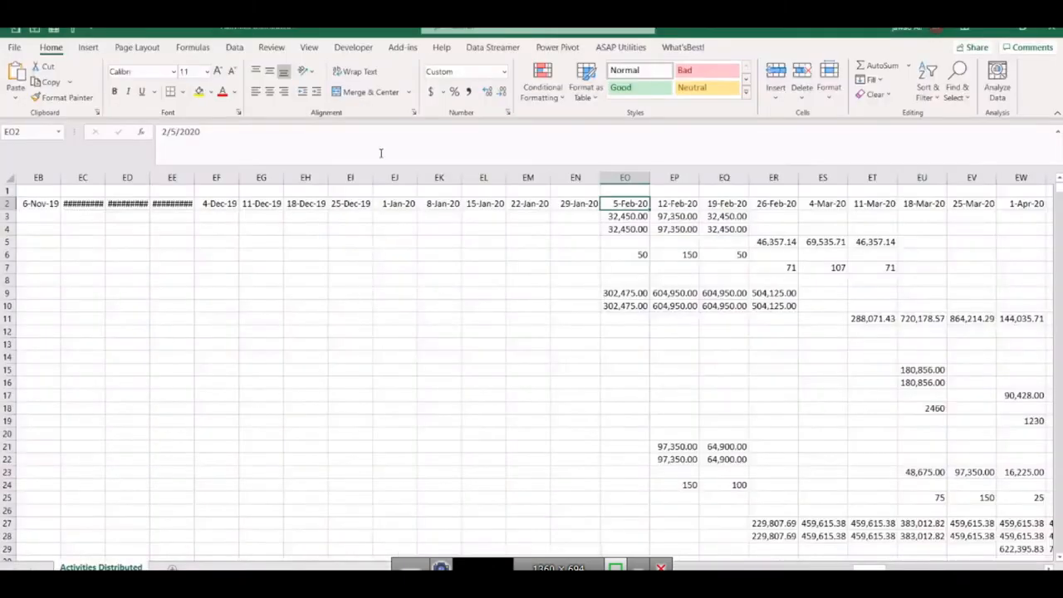
pyautogui.hotkey('alt', 'Tab')
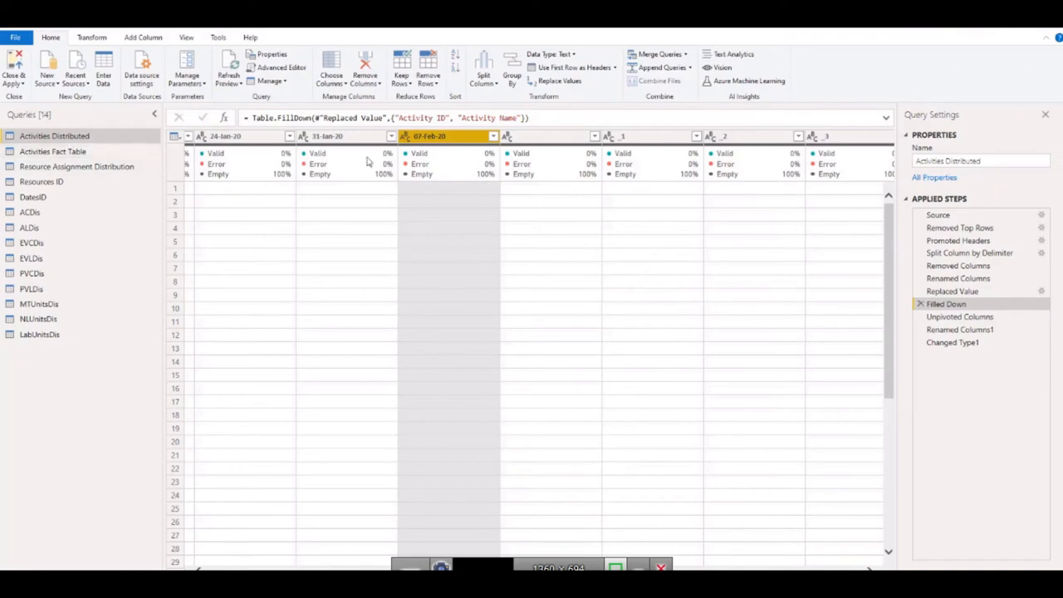
# Step: Select the 29-Jan-20 header in the Excel sheet, then switch to Primavera P6 and check the first day of week in Admin Preferences
pyautogui.hotkey('alt', 'Tab')
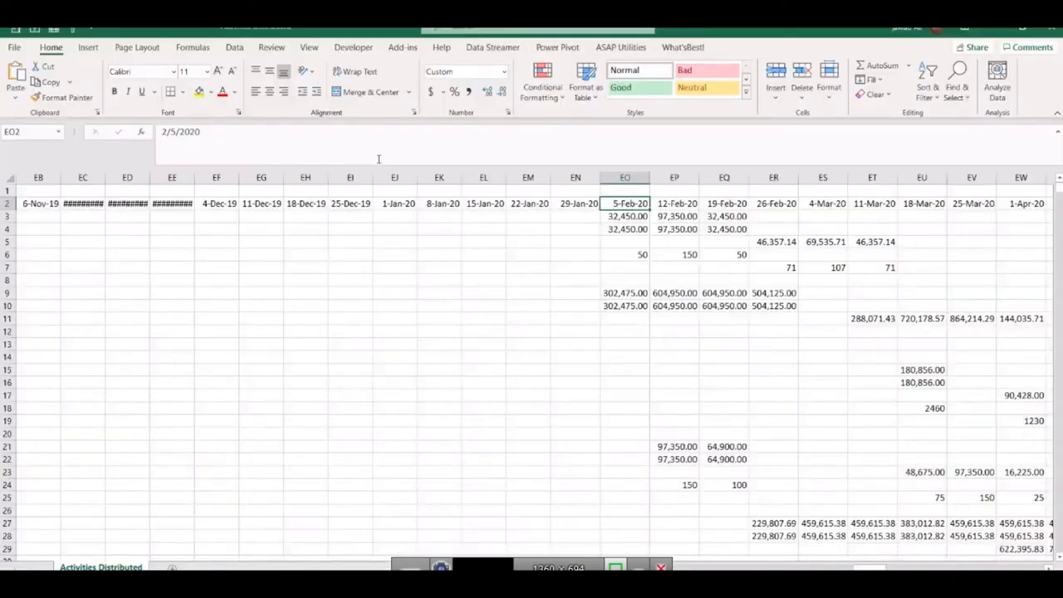
pyautogui.click(570, 207)
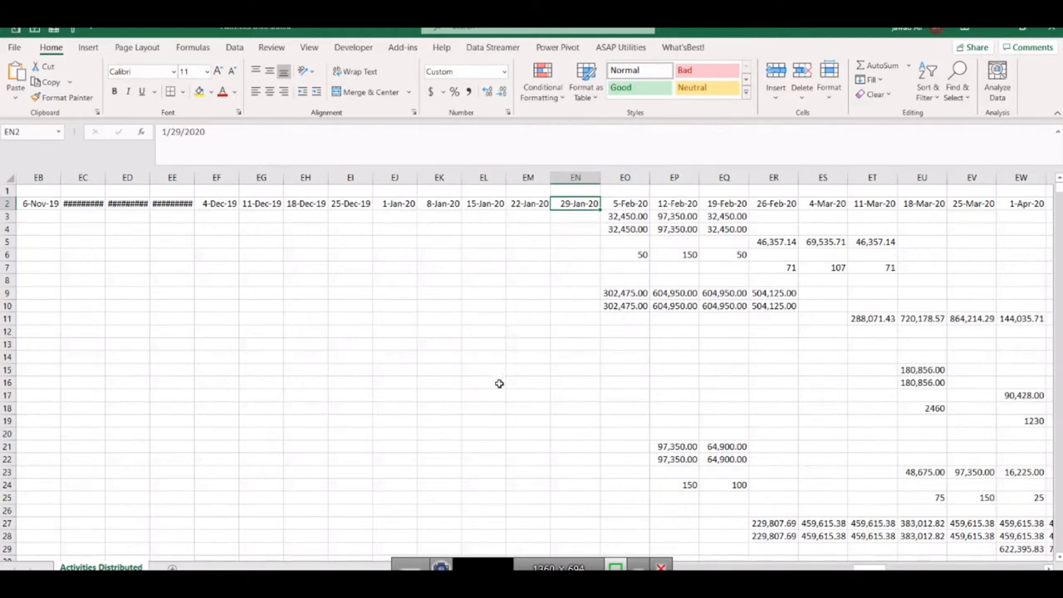
pyautogui.hotkey('alt', 'Tab')
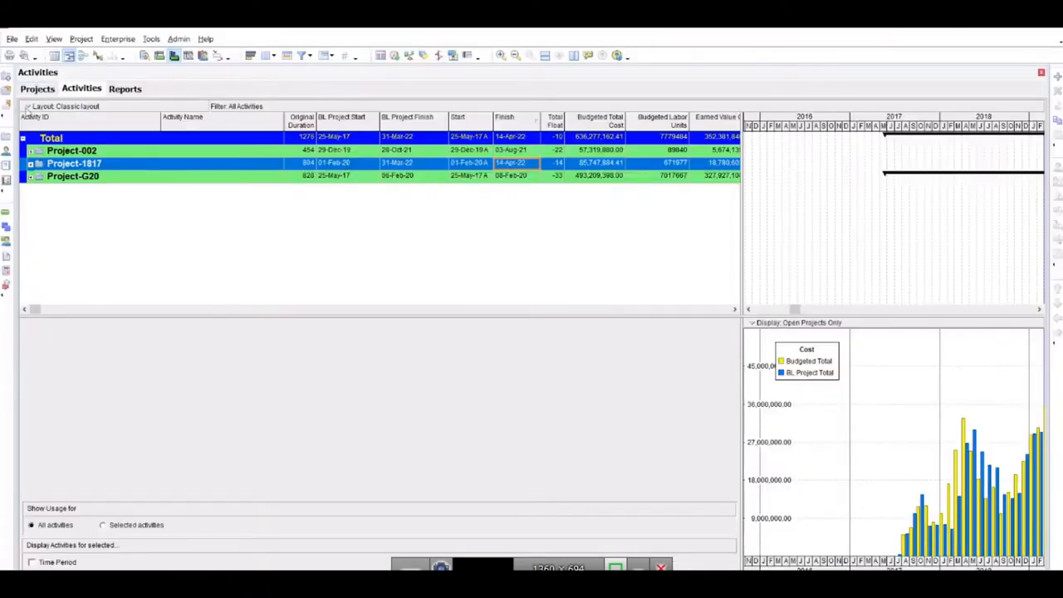
pyautogui.click(179, 39)
pyautogui.click(203, 52)
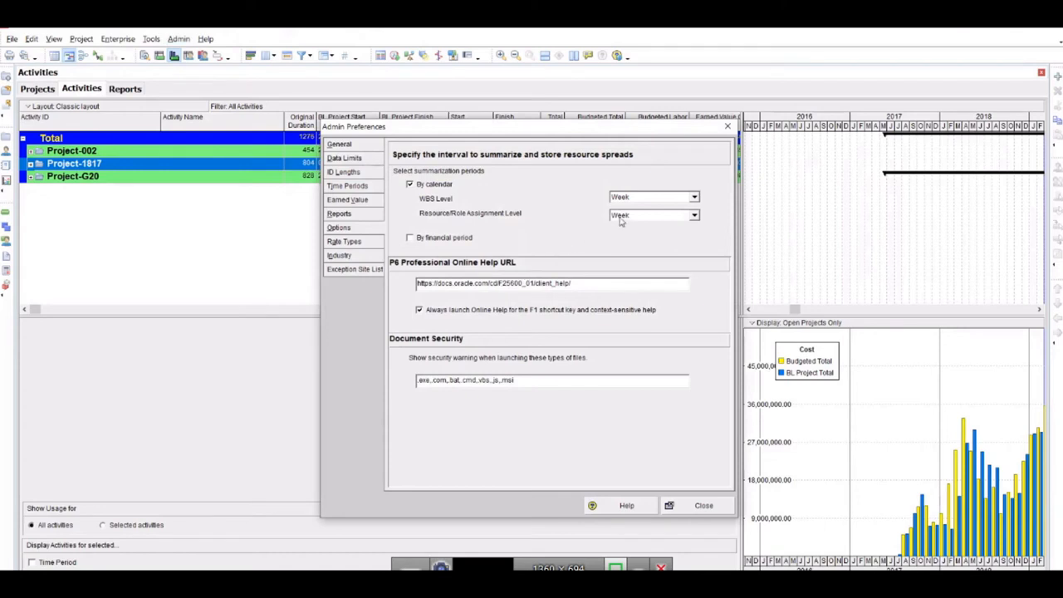
pyautogui.click(340, 146)
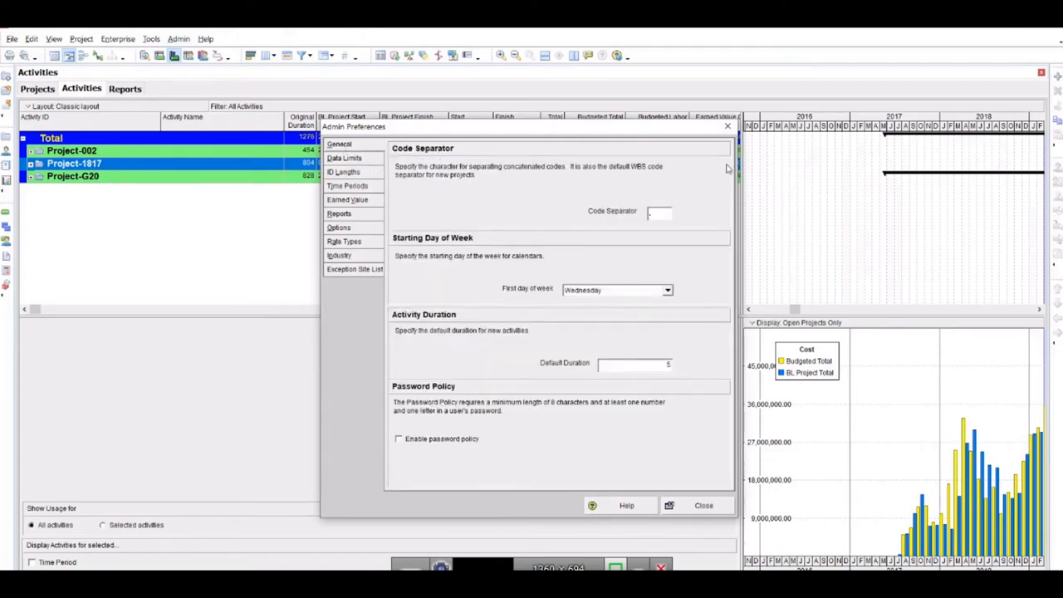
pyautogui.click(727, 126)
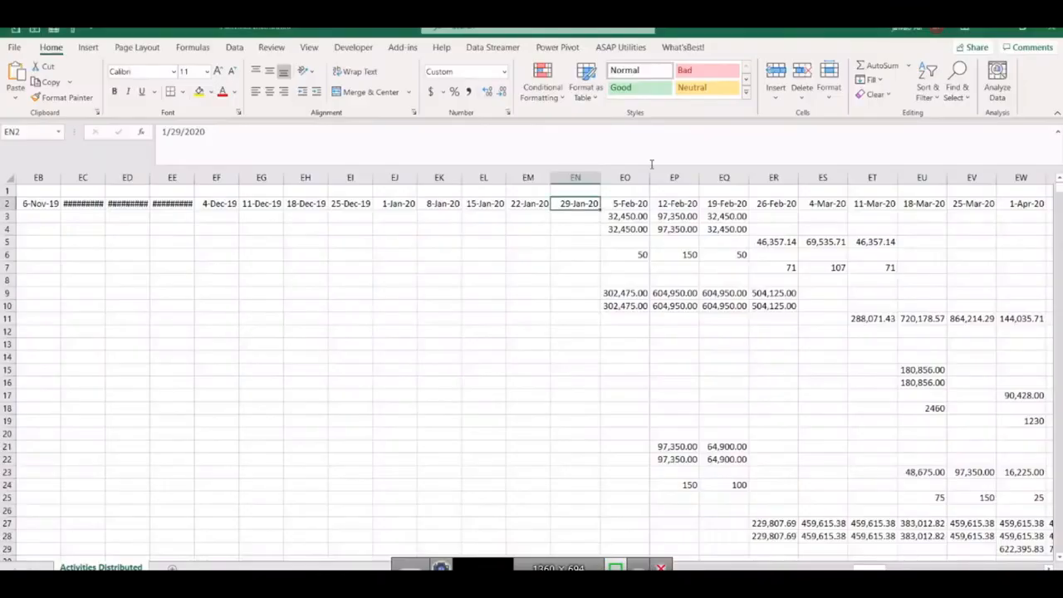
# Step: Select the 5-Feb-20 header in the Excel sheet and examine the weekly date headers on both sides of it
pyautogui.click(618, 205)
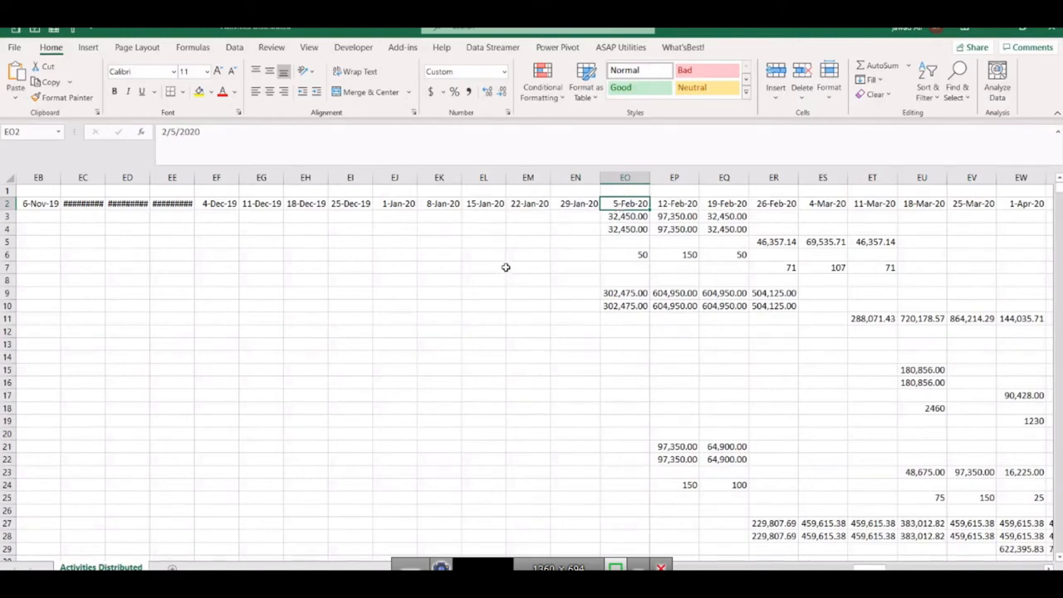
pyautogui.press('alt')
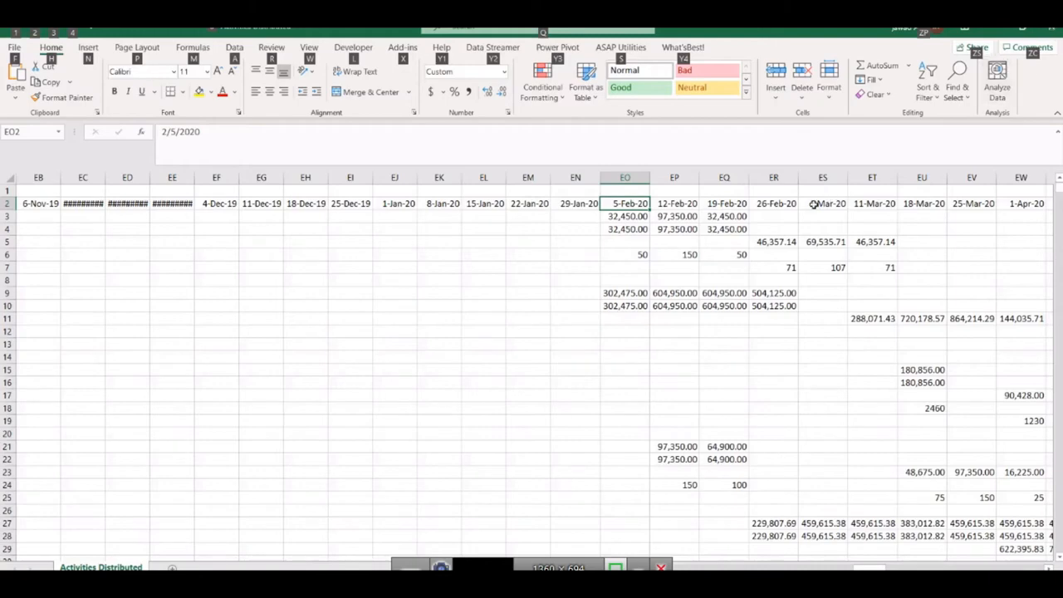
pyautogui.click(486, 205)
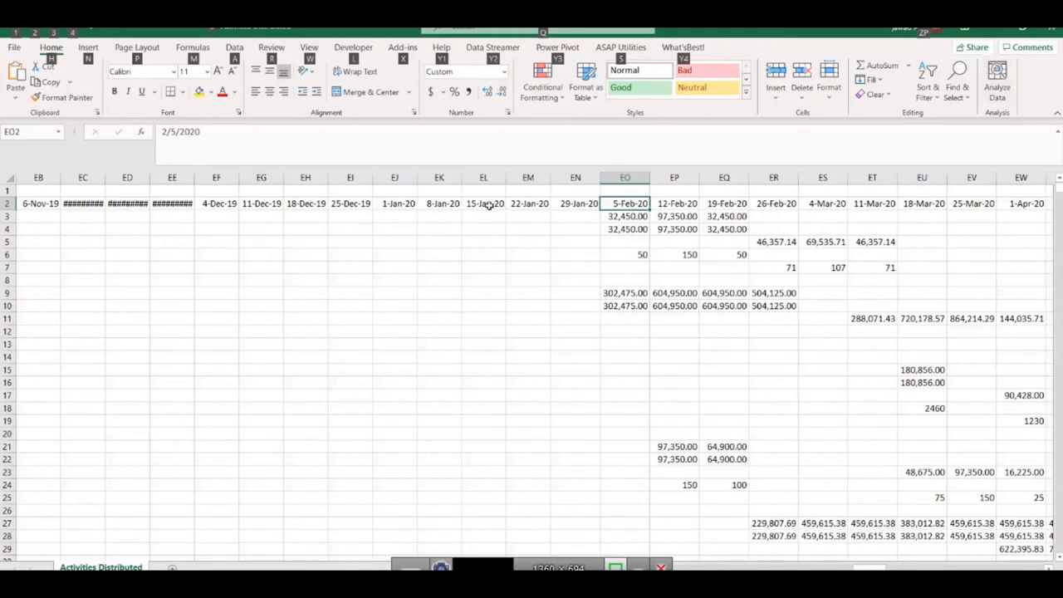
pyautogui.click(614, 207)
pyautogui.hscroll(4, 810, 259)
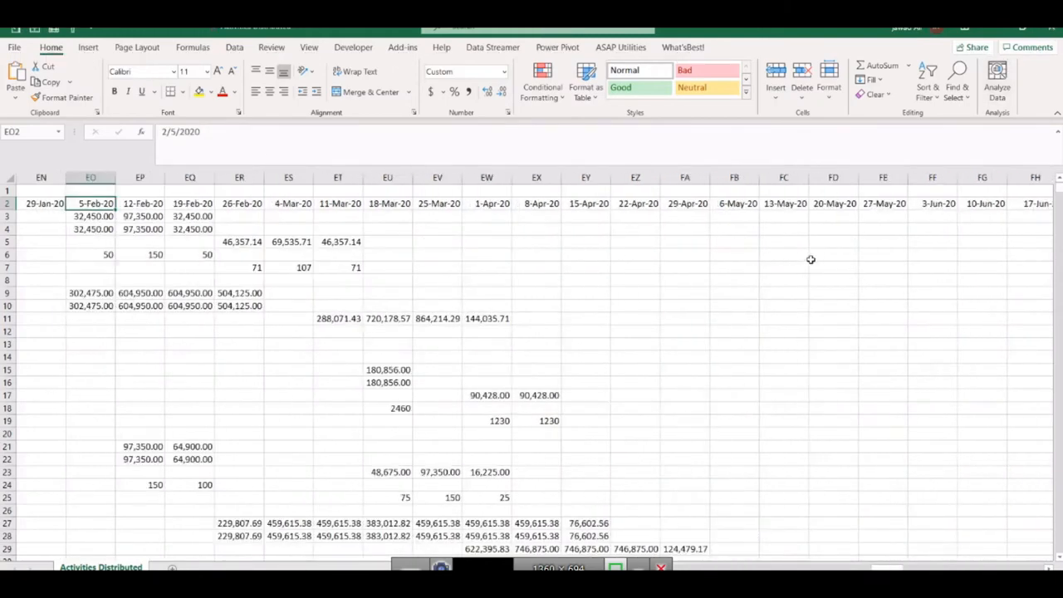
pyautogui.hscroll(-3, 797, 266)
# Step: Close the Activities Distributed CSV without saving and switch back to the Power Query Editor
pyautogui.click(1050, 32)
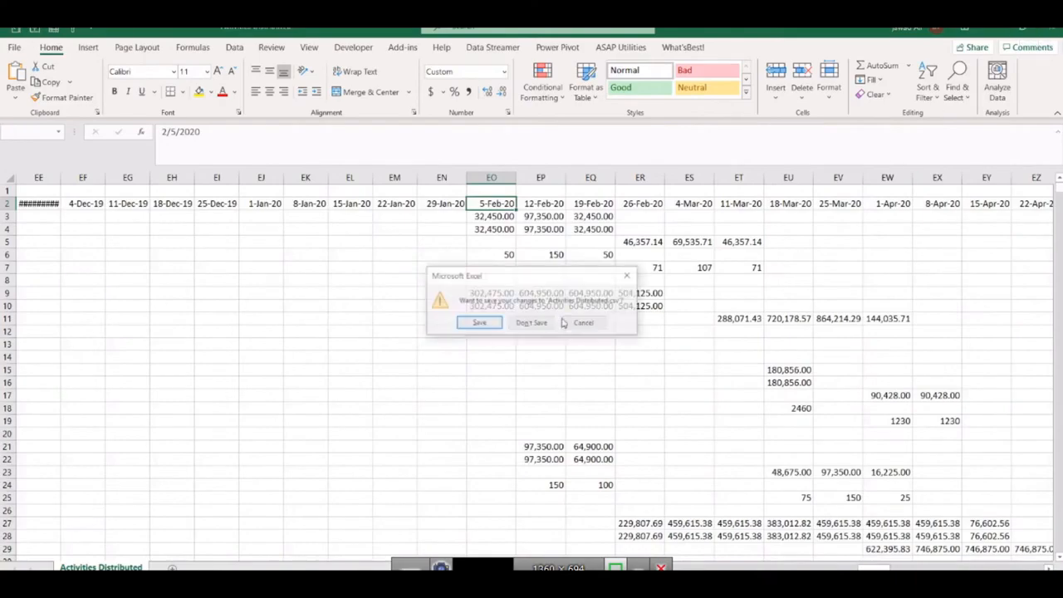
pyautogui.click(533, 323)
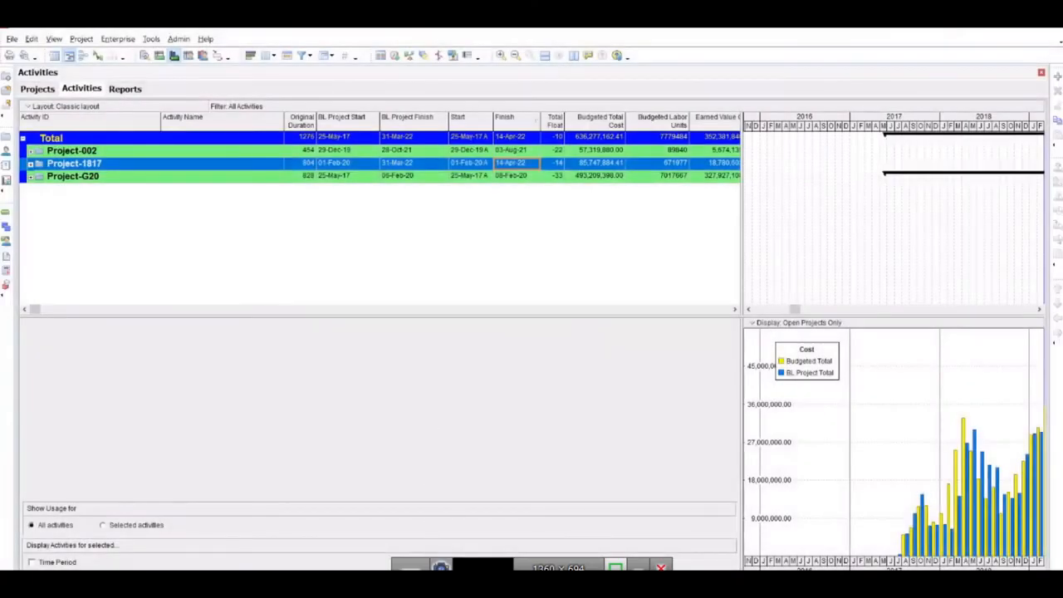
pyautogui.click(419, 583)
pyautogui.click(488, 529)
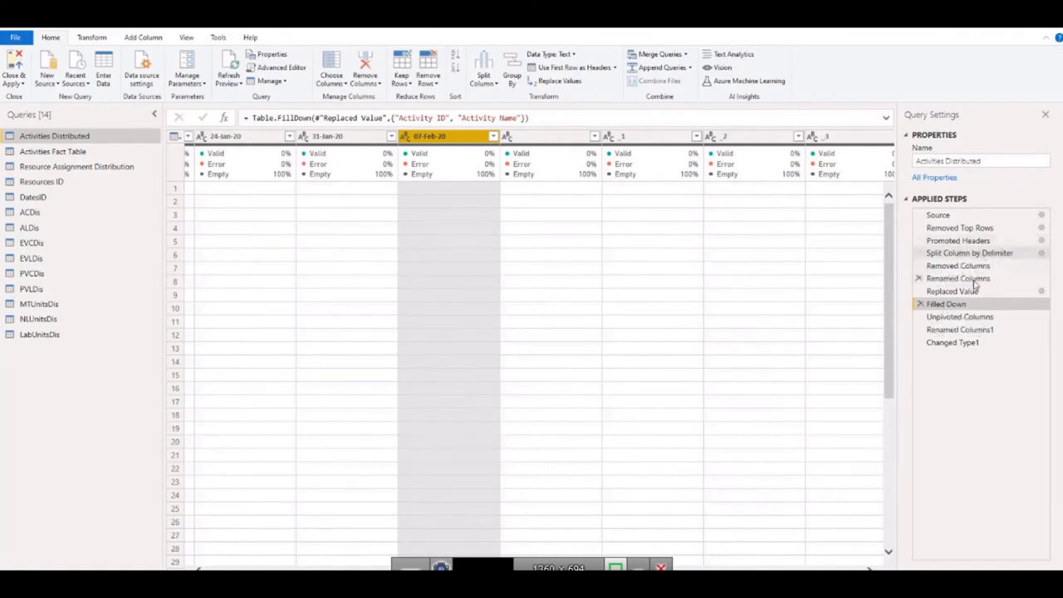
# Step: Step back through the Activities Distributed query's applied steps from Replaced Value to Source, checking the formulas and date columns
pyautogui.click(952, 292)
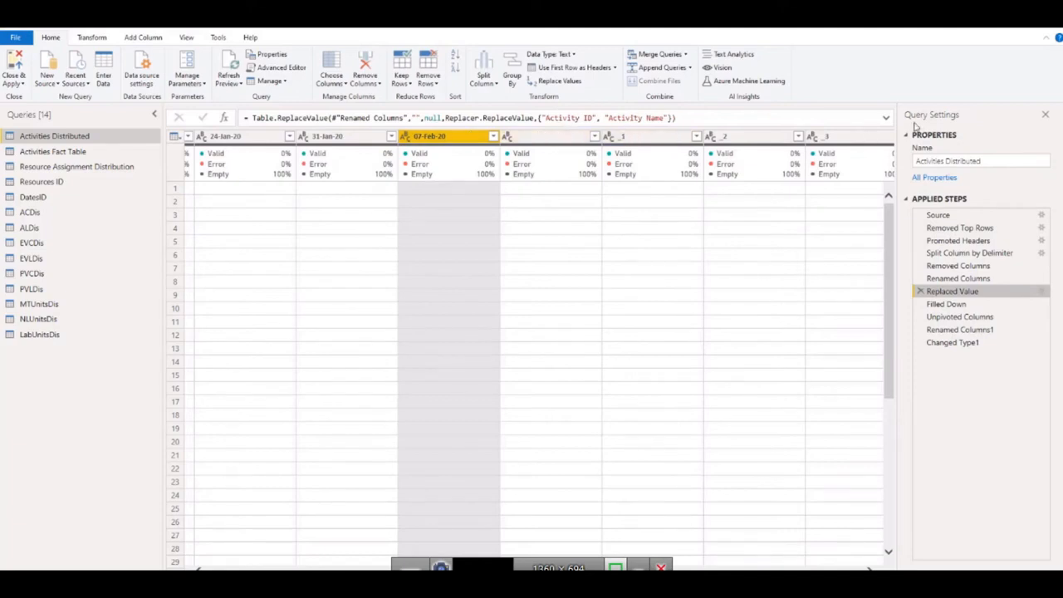
pyautogui.click(609, 121)
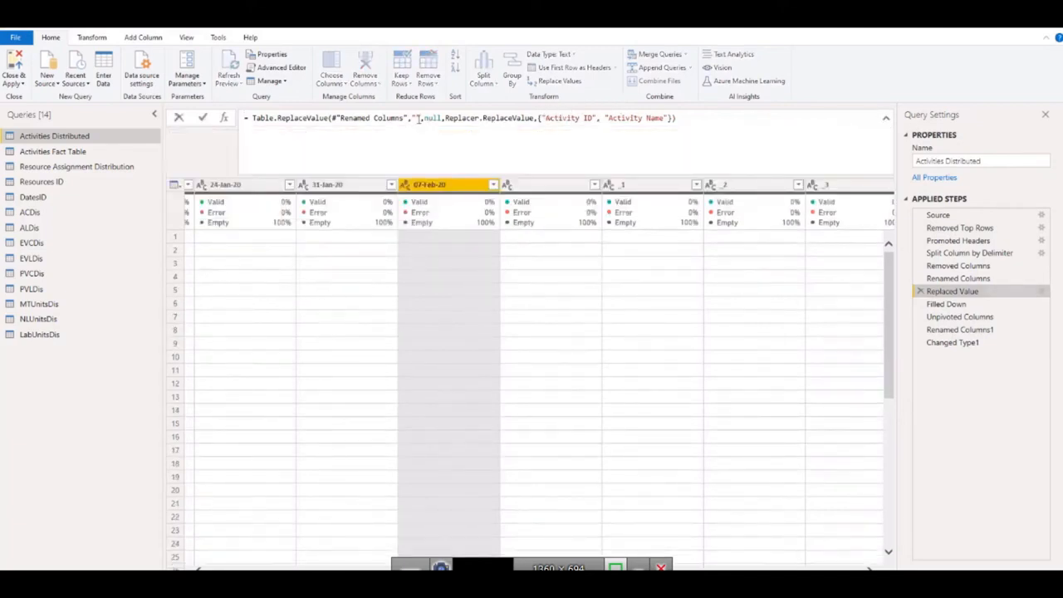
pyautogui.moveTo(464, 123)
pyautogui.click(949, 280)
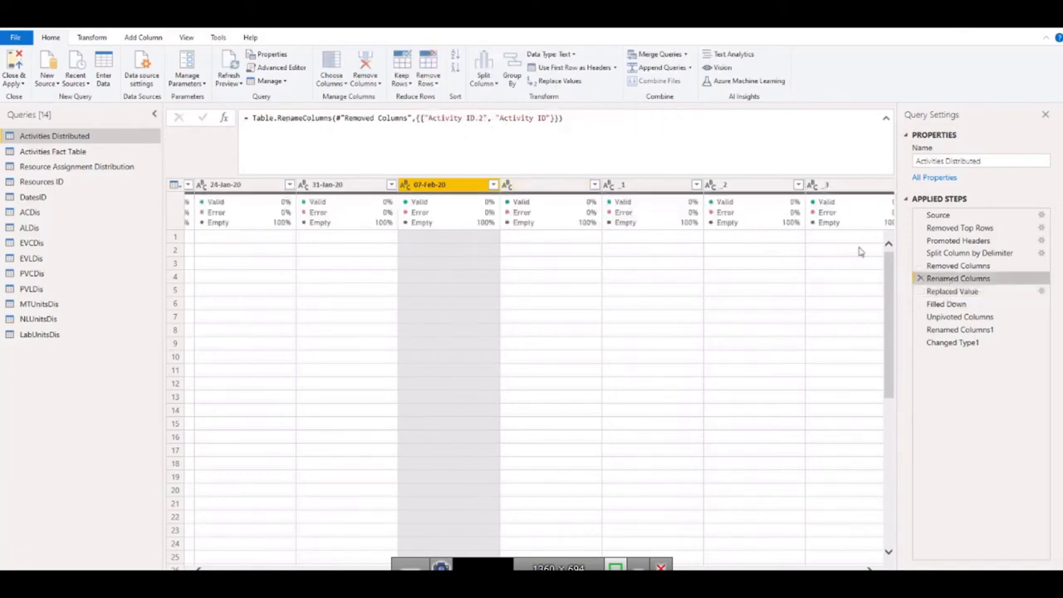
pyautogui.click(955, 267)
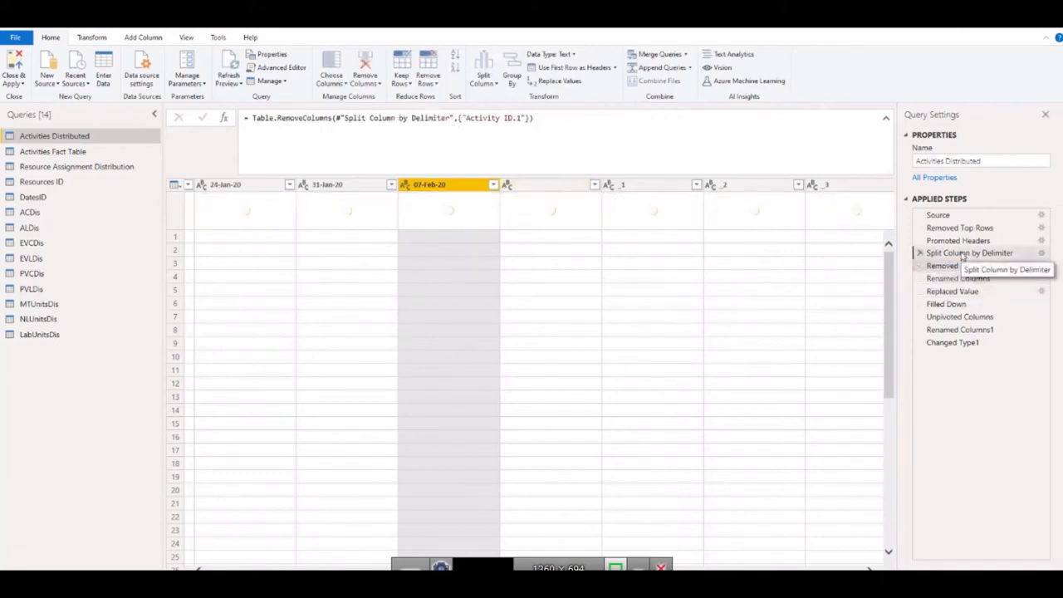
pyautogui.click(962, 256)
pyautogui.click(954, 240)
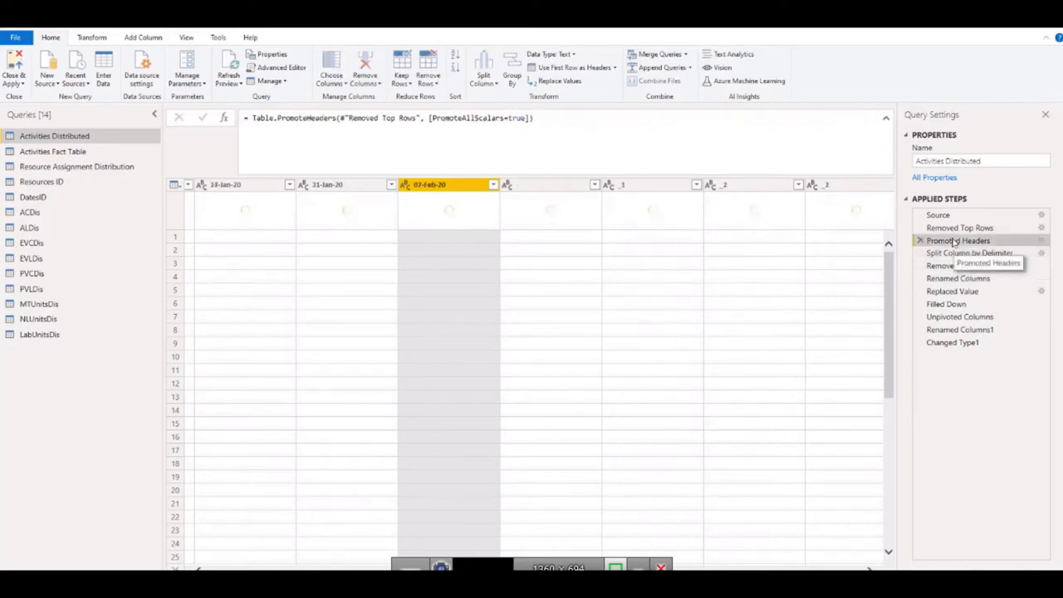
pyautogui.click(953, 231)
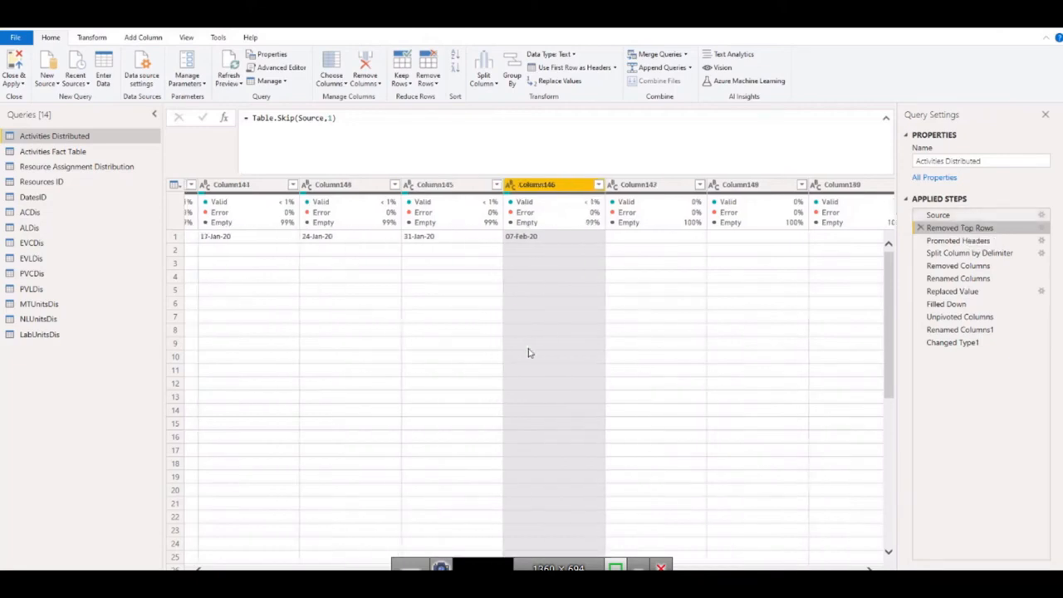
pyautogui.click(935, 215)
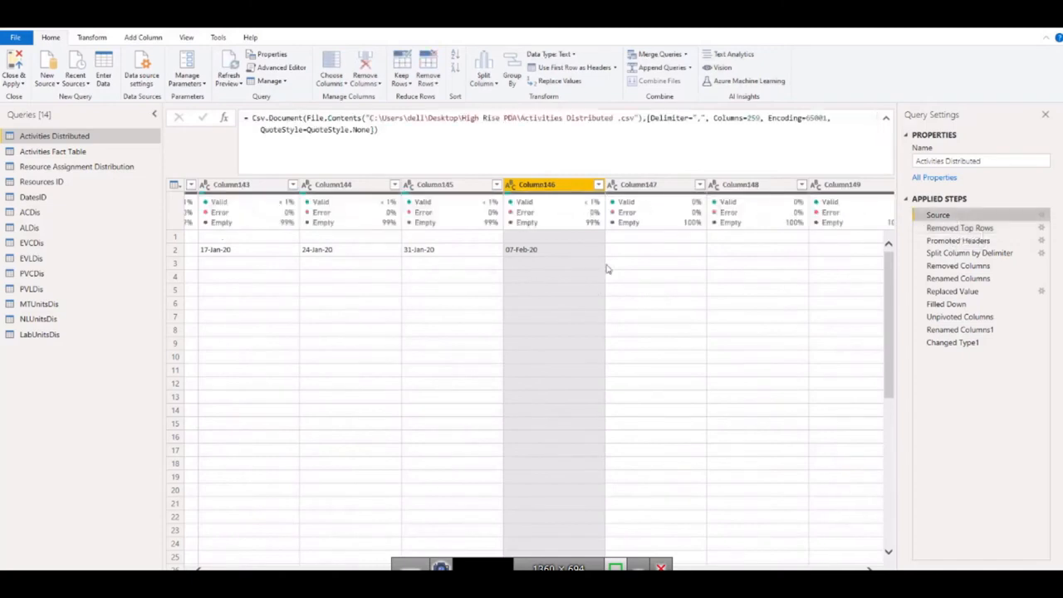
# Step: Examine the date columns before and after Column146 at the Source step and select its 07-Feb-20 cell
pyautogui.hscroll(3, 607, 269)
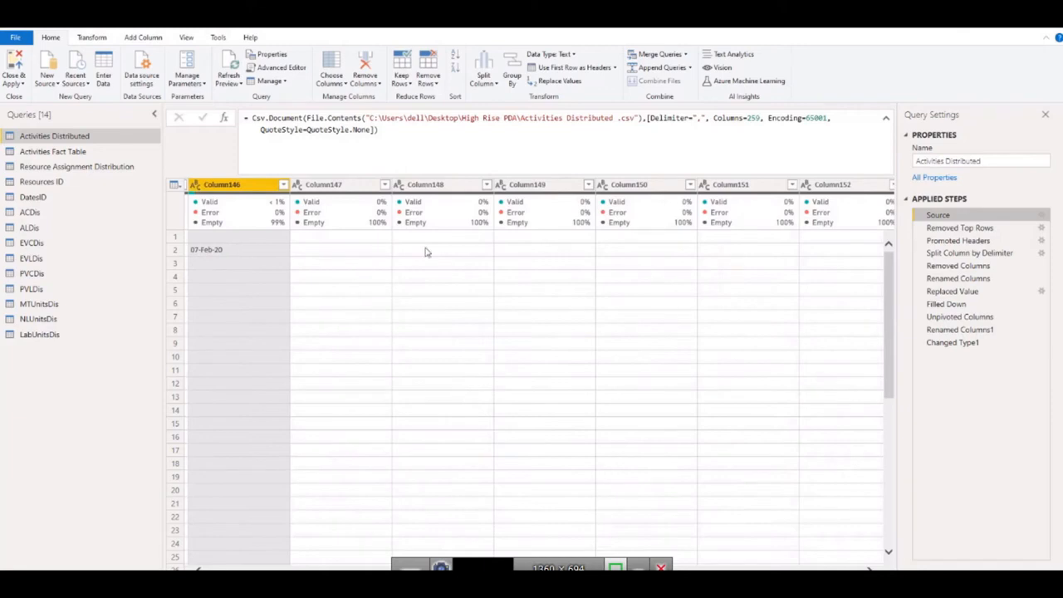
pyautogui.hscroll(3, 600, 278)
pyautogui.hscroll(2, 600, 277)
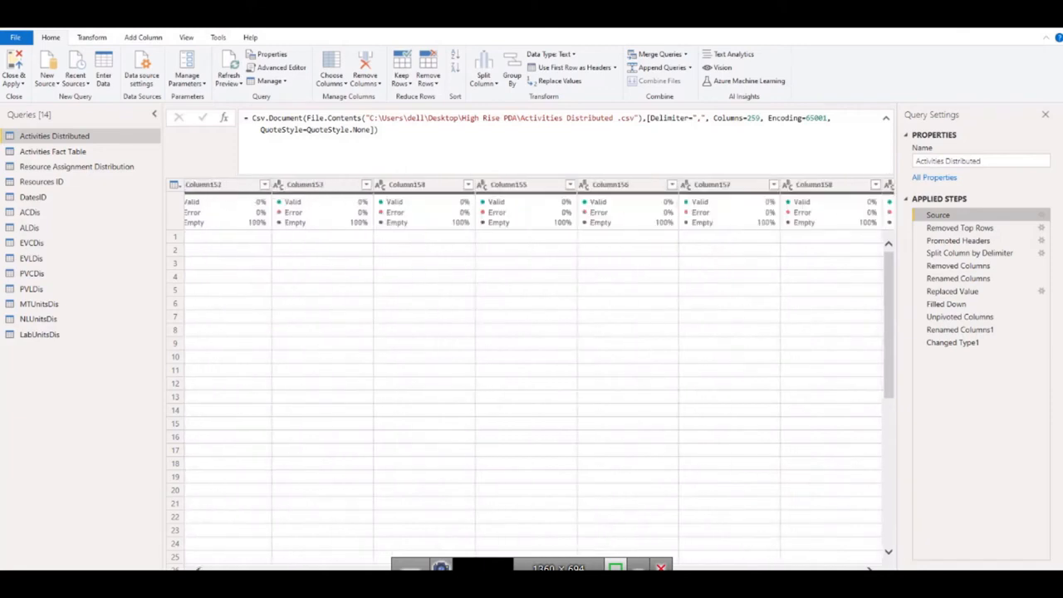
pyautogui.moveTo(611, 569); pyautogui.dragTo(635, 568)
pyautogui.hscroll(-5, 456, 429)
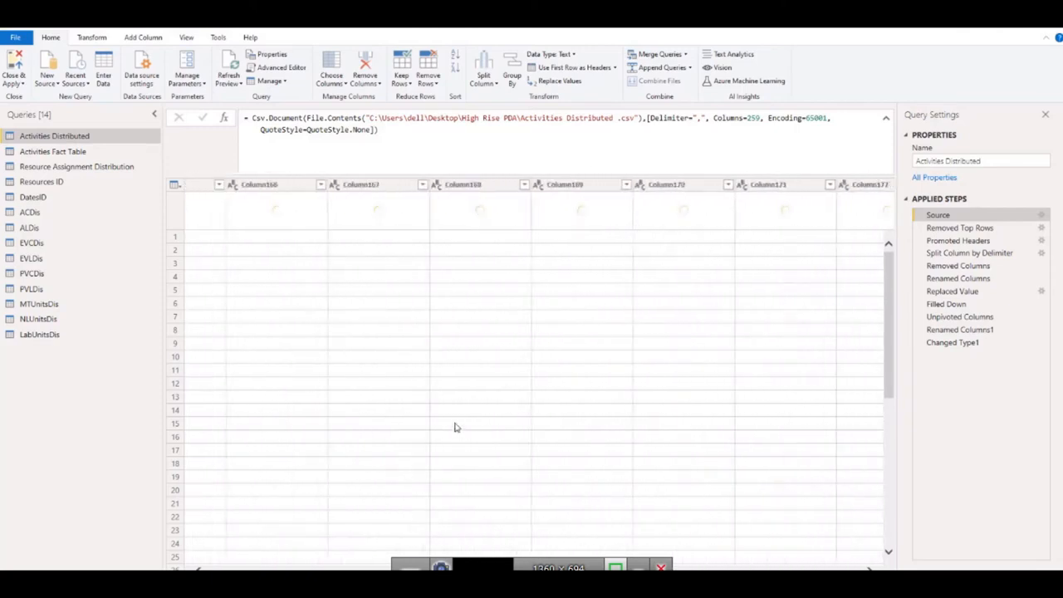
pyautogui.hscroll(-3, 455, 426)
pyautogui.hscroll(-15, 647, 375)
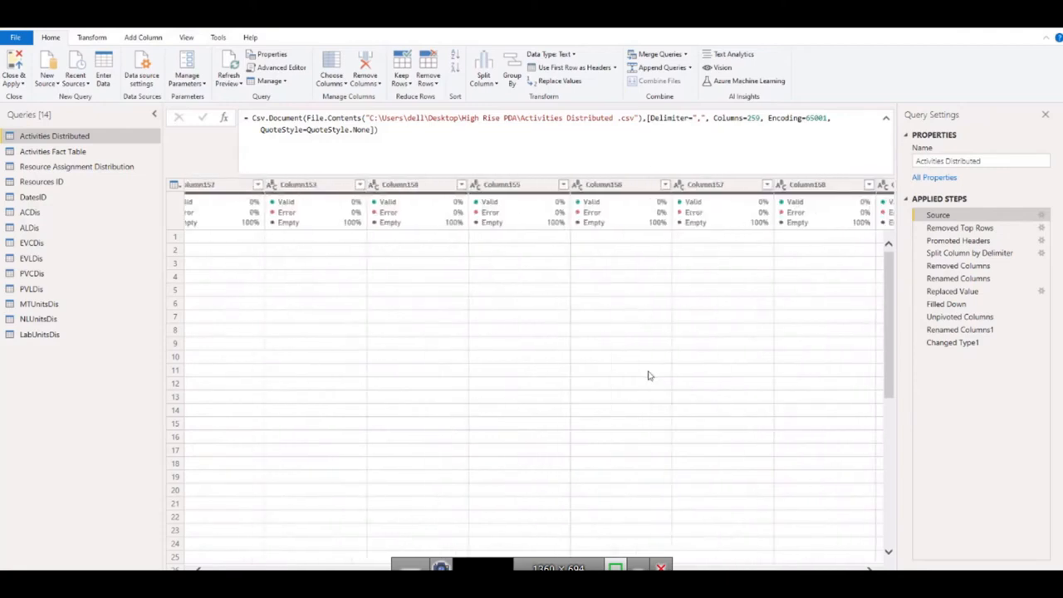
pyautogui.hscroll(-12, 440, 362)
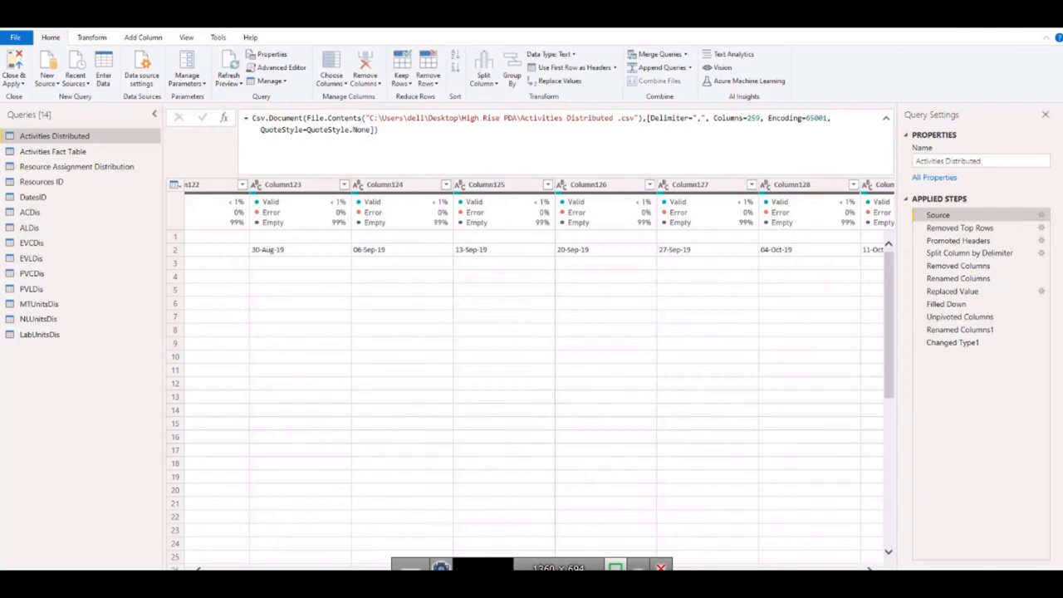
pyautogui.moveTo(522, 570); pyautogui.dragTo(576, 570)
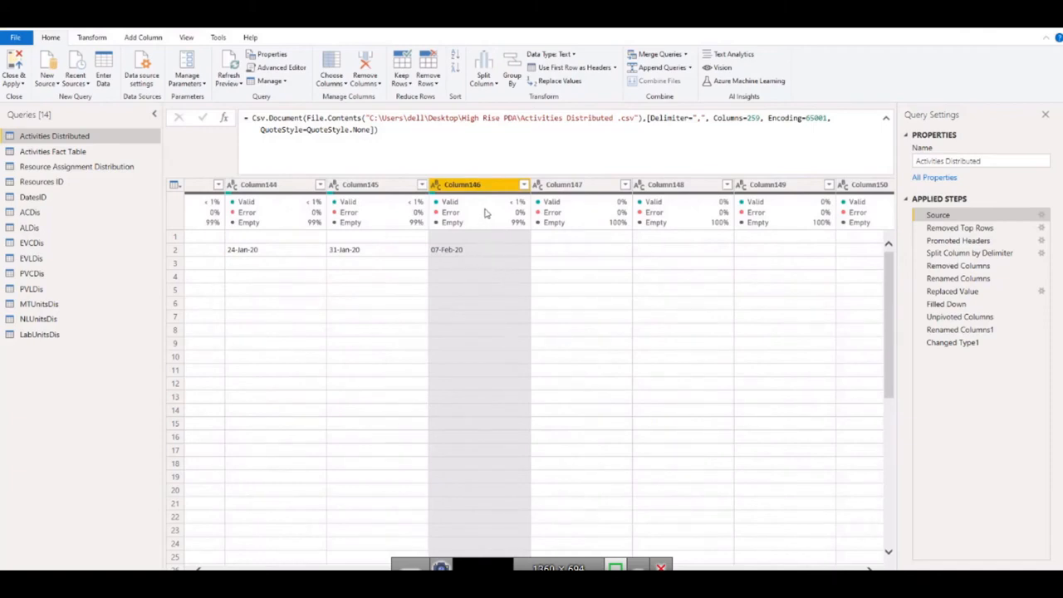
pyautogui.moveTo(485, 198)
pyautogui.click(474, 250)
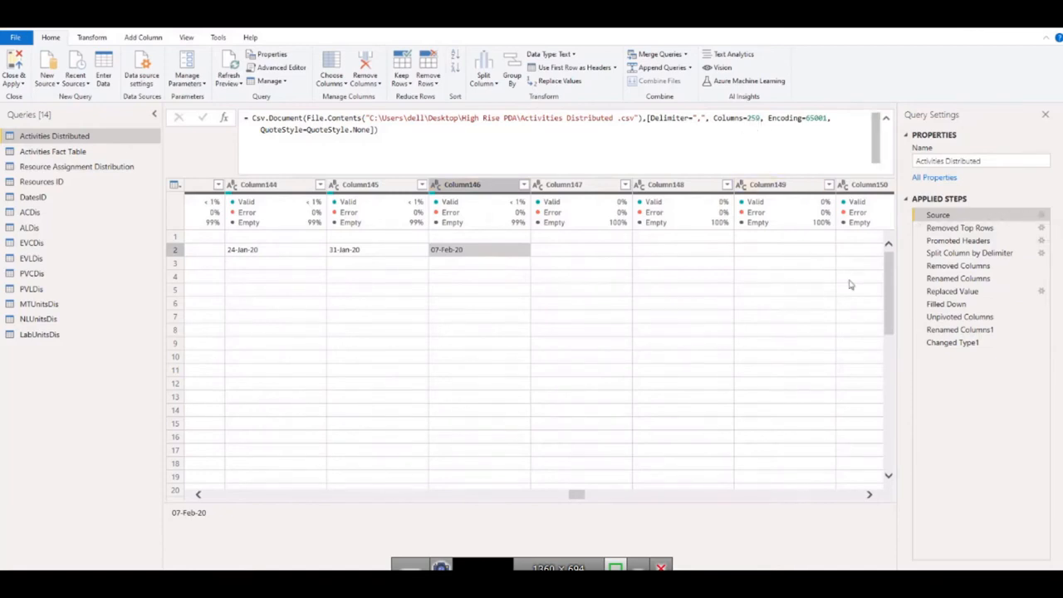
# Step: Preview the Activities Distributed query at its Changed Type1 step
pyautogui.click(945, 304)
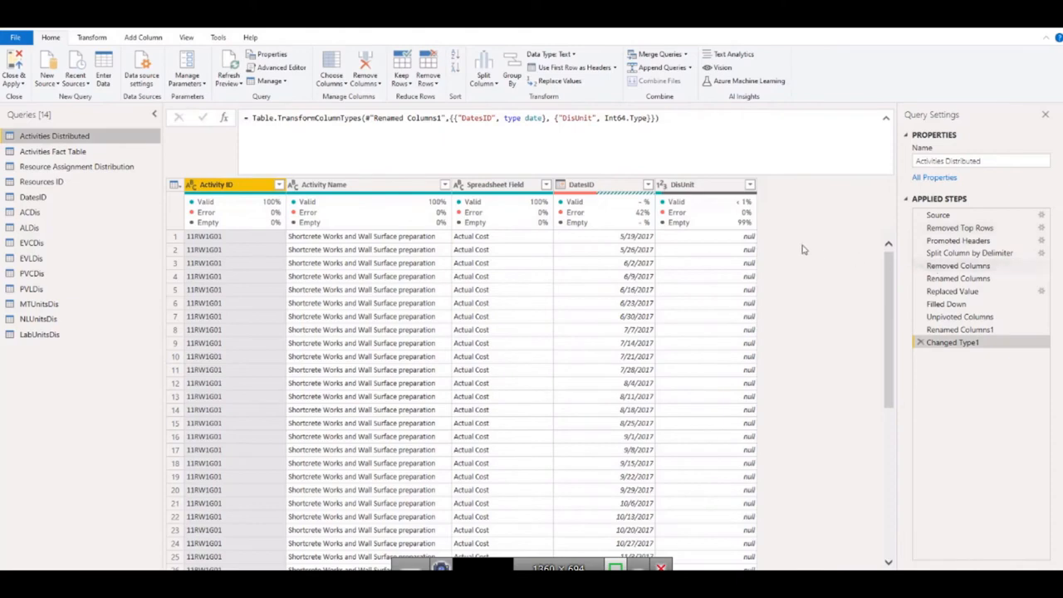
pyautogui.click(74, 150)
pyautogui.click(79, 137)
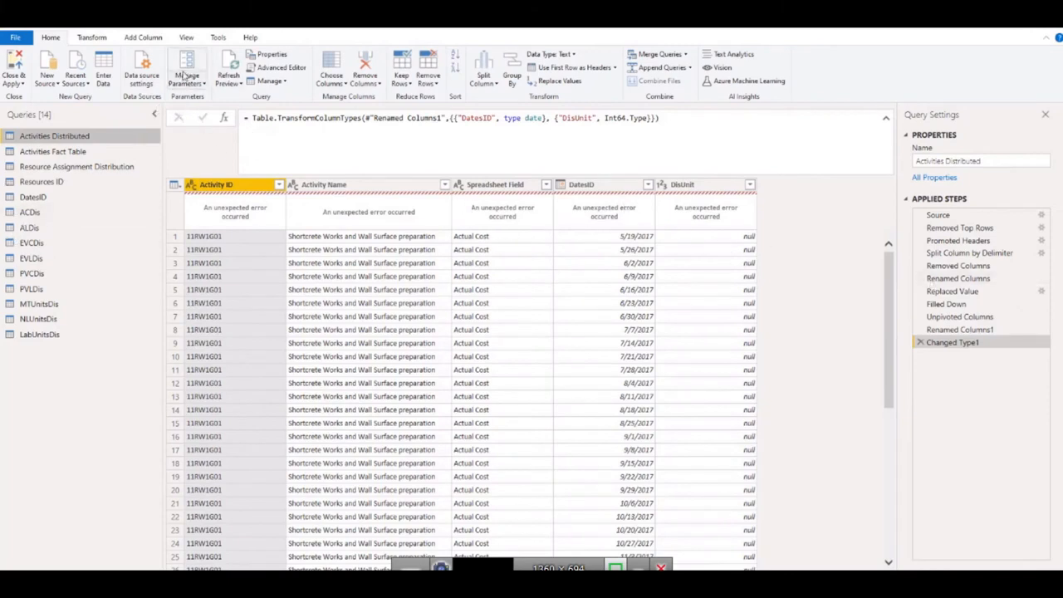
# Step: Change the source of the "activities distributed .csv" data source to Activities Distributed.csv in the Desktop's High Rise PDA folder
pyautogui.click(142, 73)
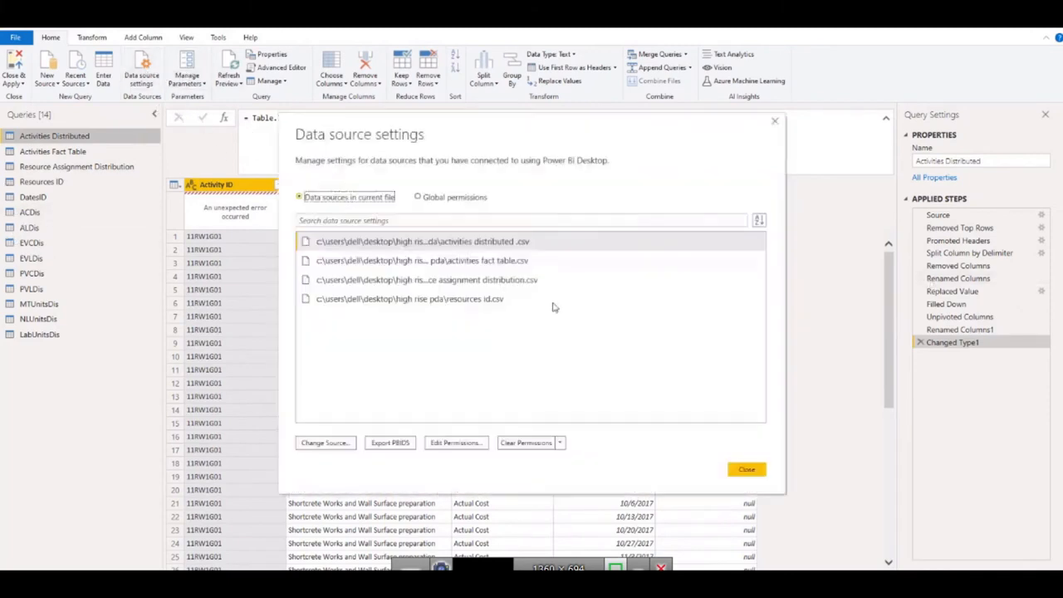
pyautogui.click(464, 242)
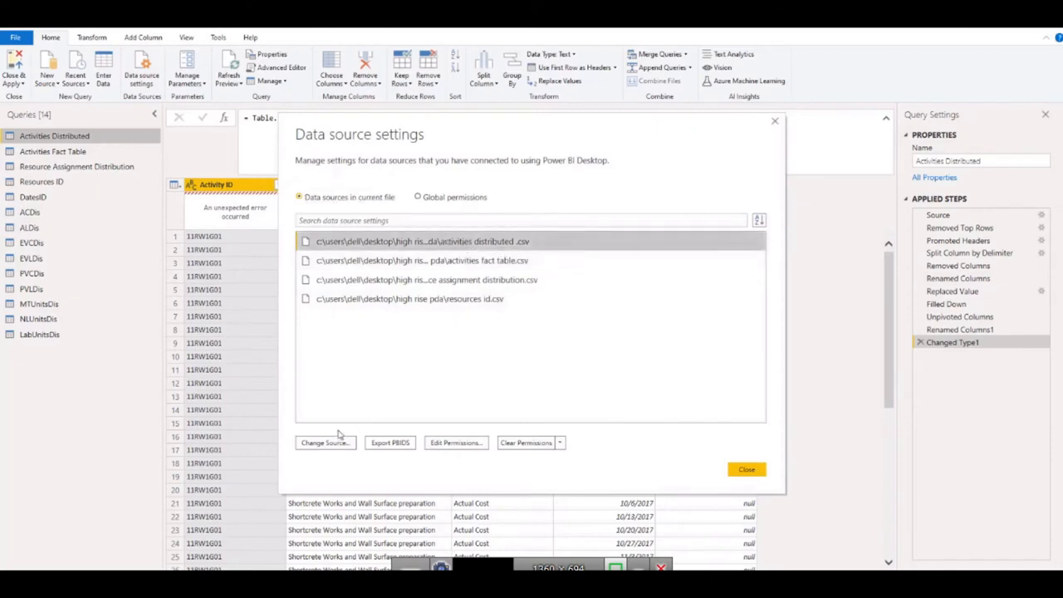
pyautogui.doubleClick(415, 246)
pyautogui.click(606, 254)
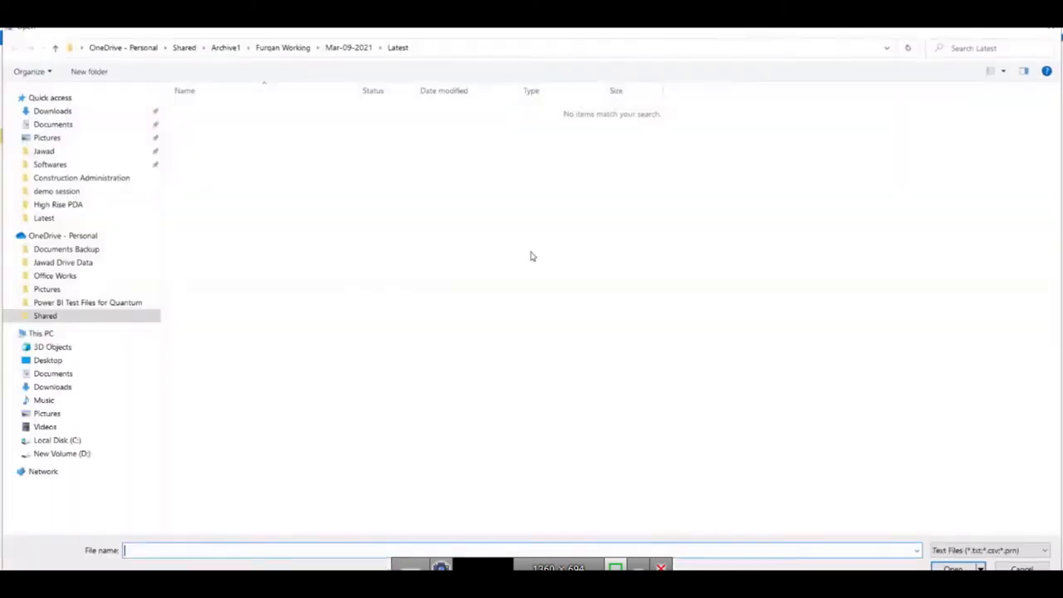
pyautogui.click(56, 363)
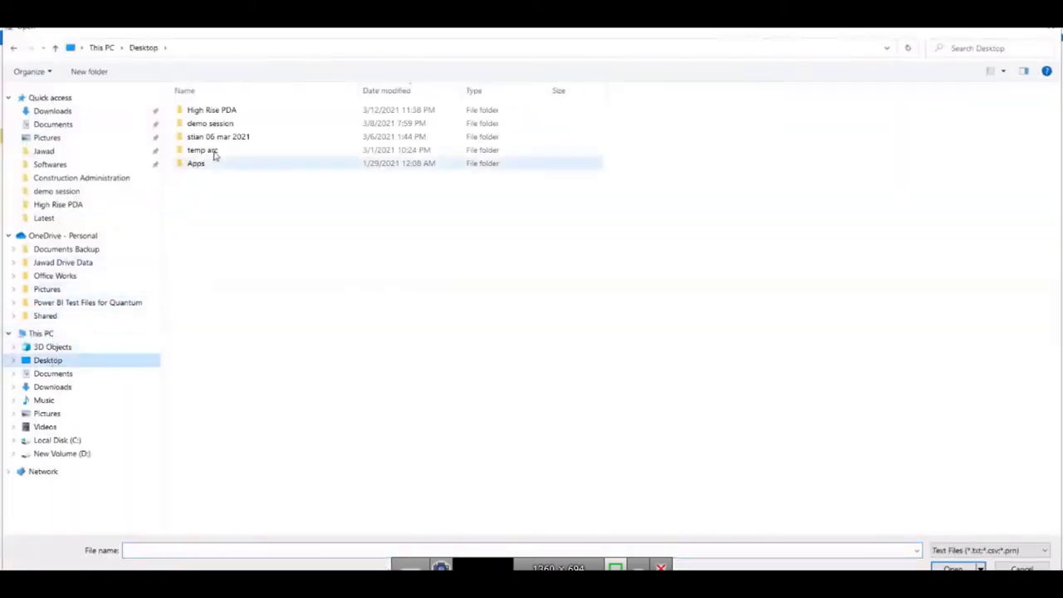
pyautogui.doubleClick(230, 110)
pyautogui.doubleClick(222, 137)
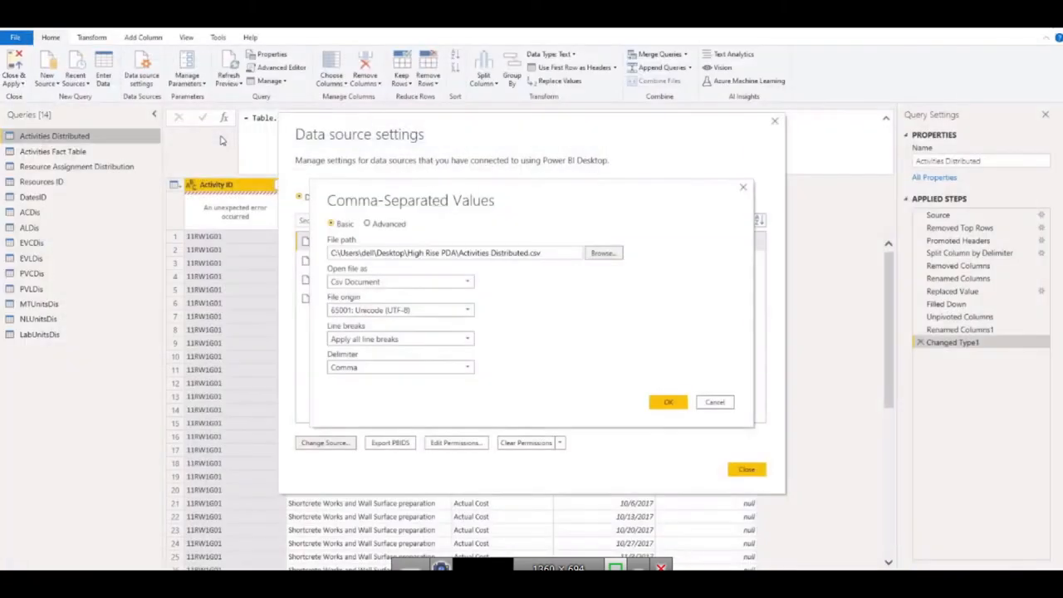
pyautogui.click(679, 400)
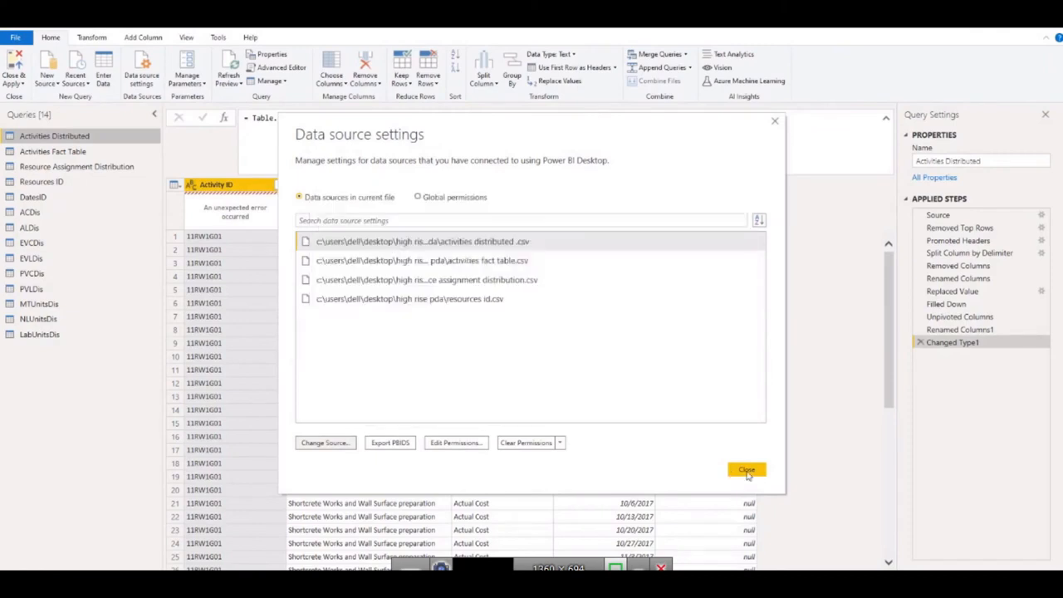
# Step: Close the data source settings and reload the Activities Distributed preview by switching to Activities Fact Table and back
pyautogui.click(746, 470)
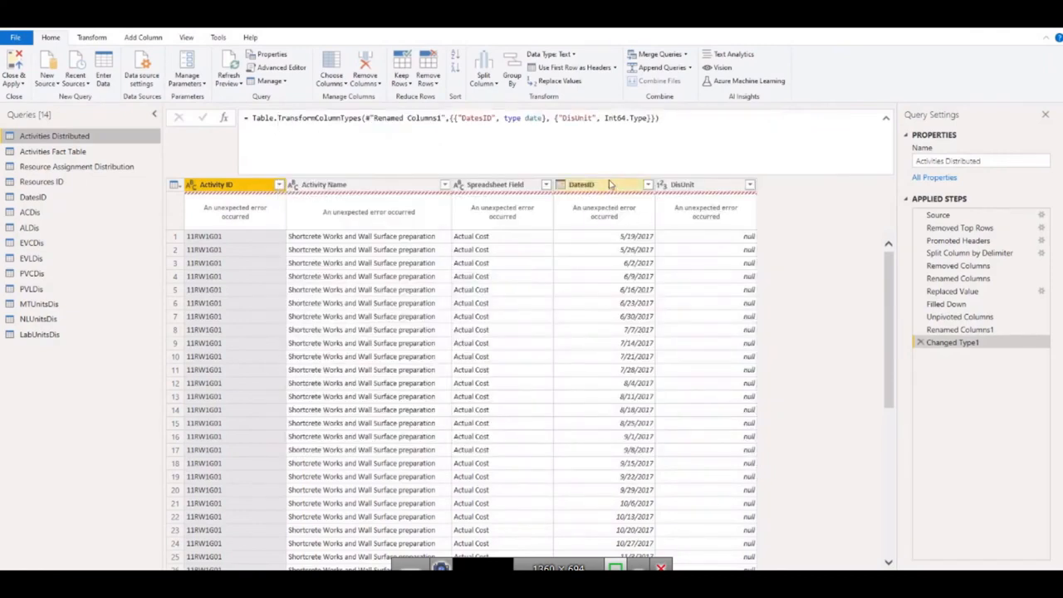
pyautogui.click(50, 151)
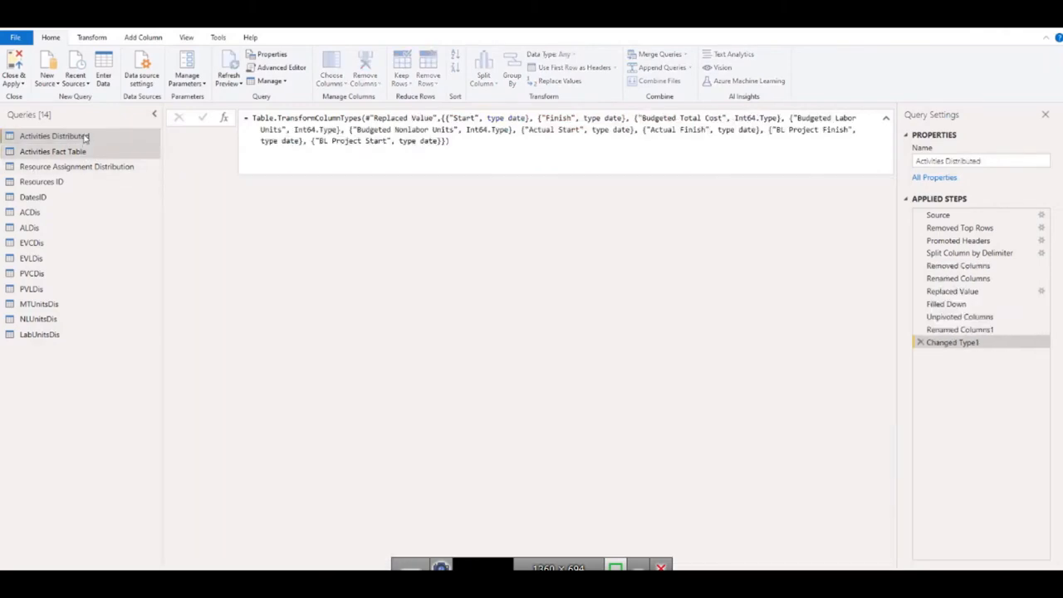
pyautogui.click(49, 136)
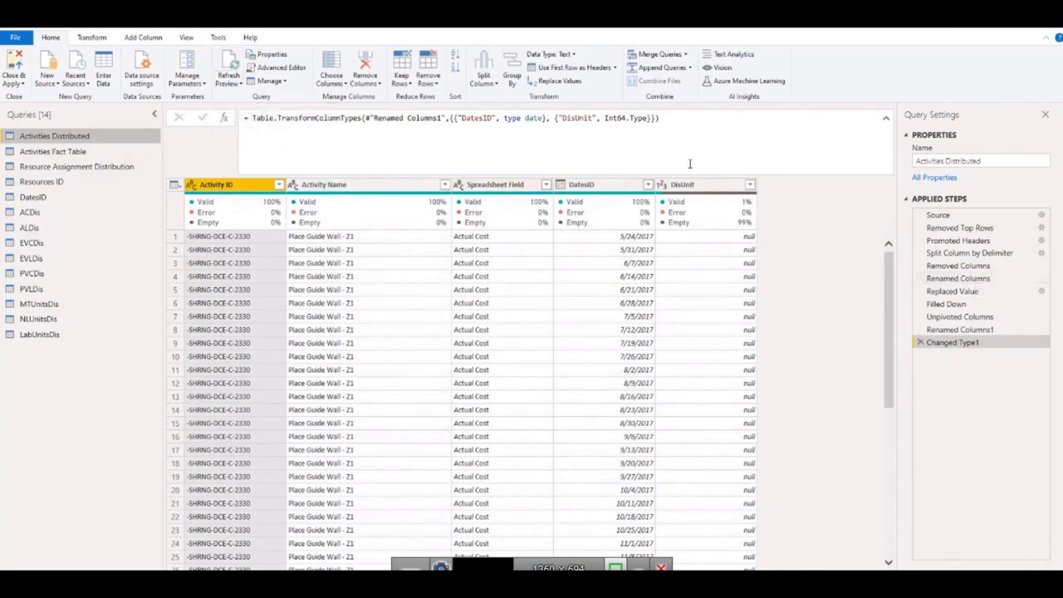
# Step: Check the DatesID column of Activities Distributed for errors, and close and apply the query changes to the report
pyautogui.moveTo(631, 212)
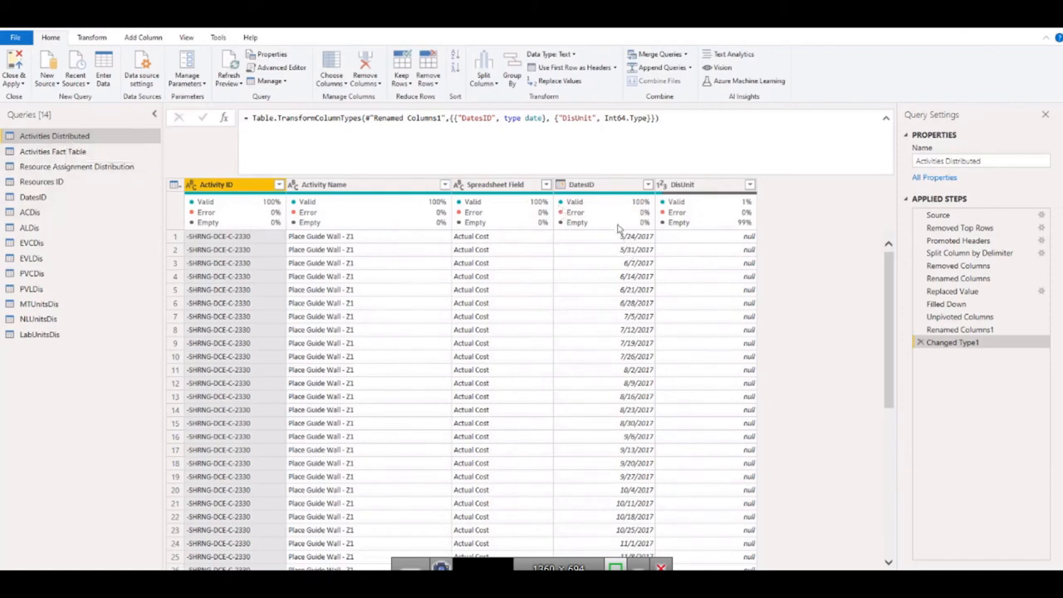
pyautogui.scroll(-15, 640, 335)
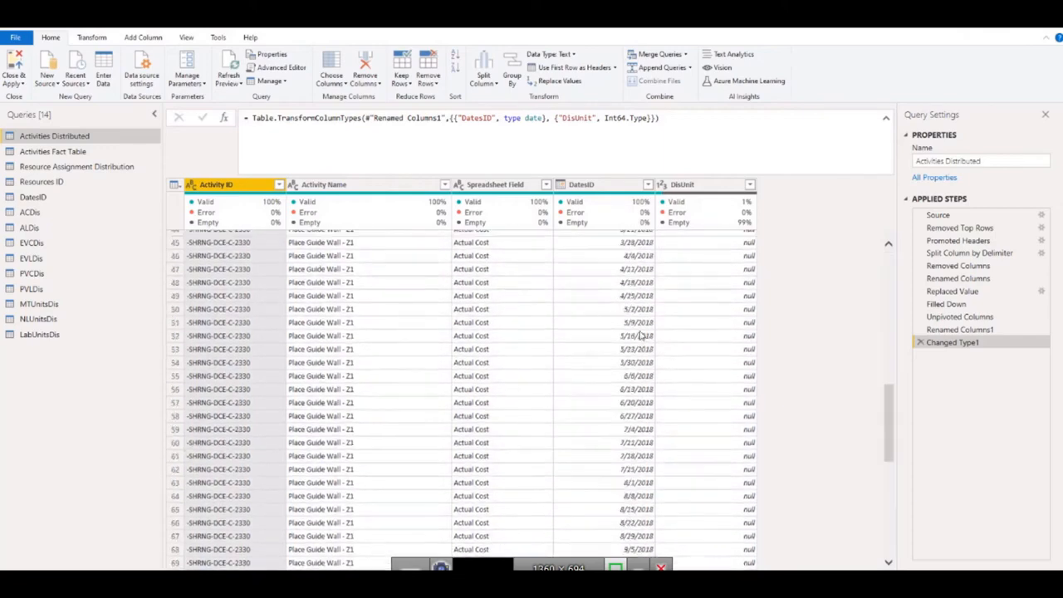
pyautogui.scroll(10, 508, 320)
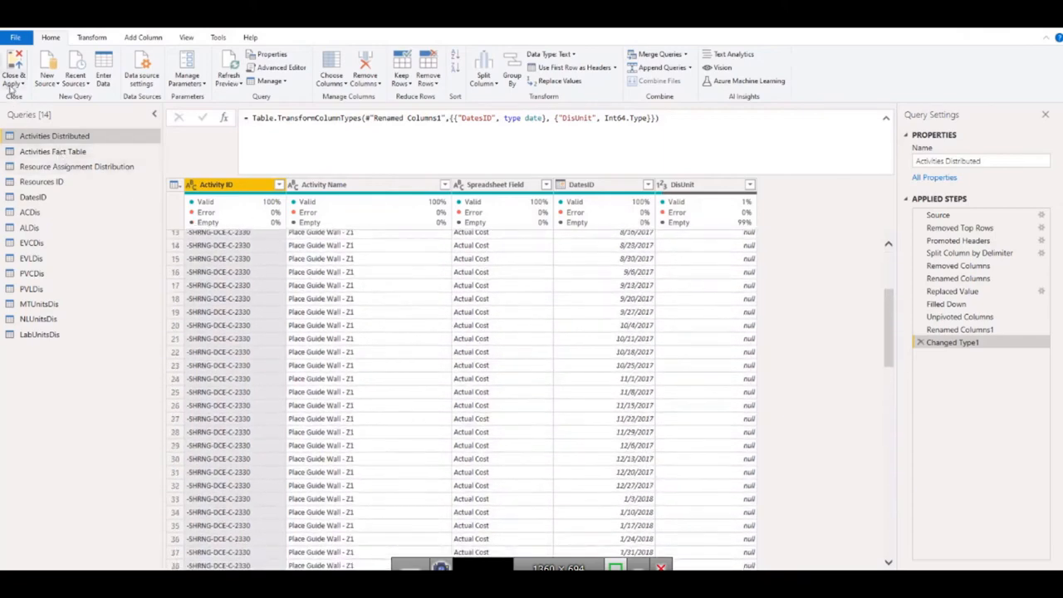
pyautogui.click(12, 84)
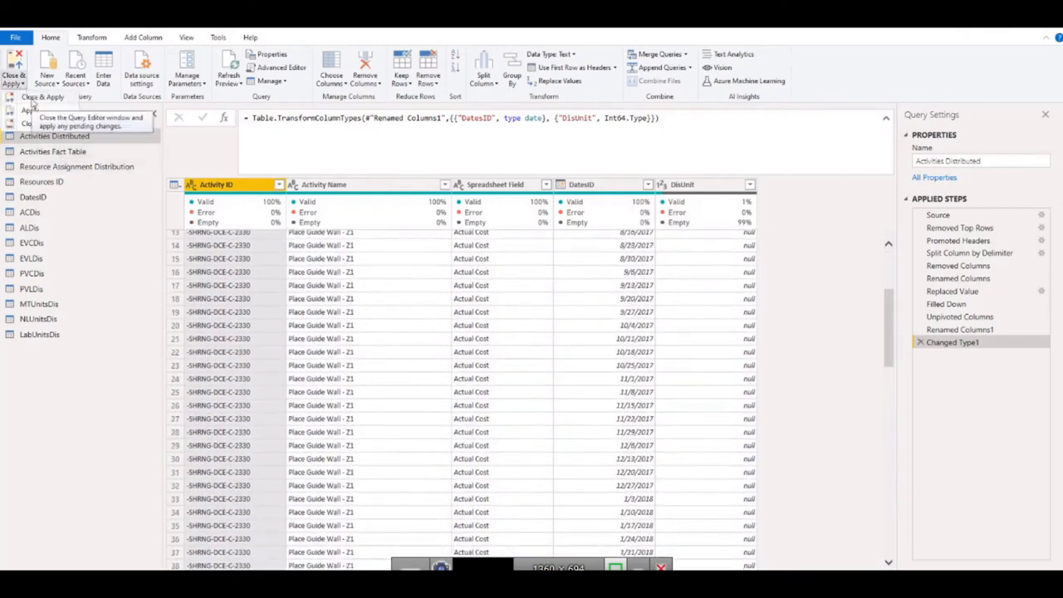
pyautogui.click(33, 100)
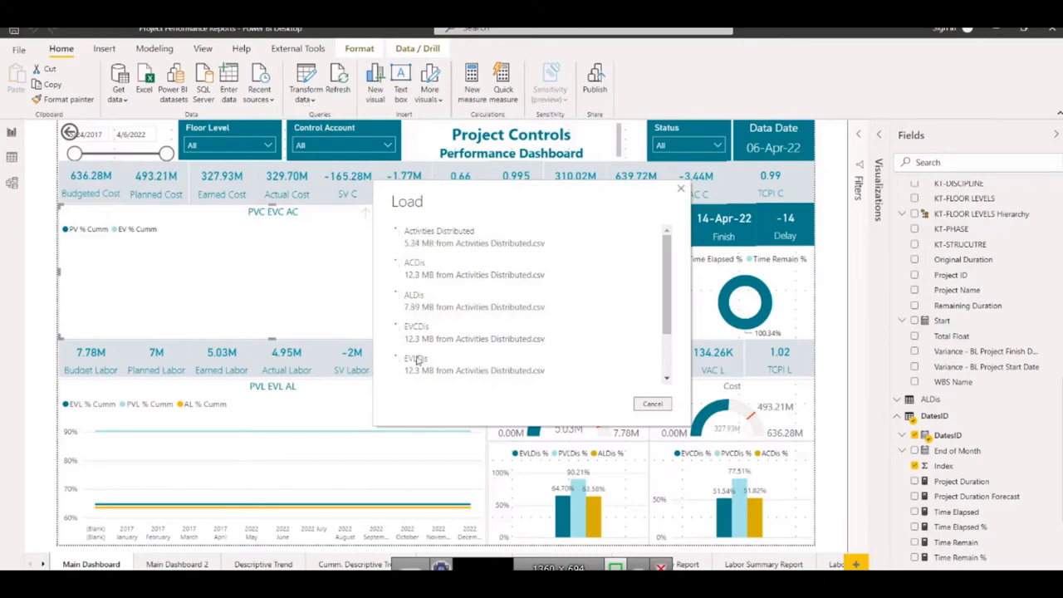
# Step: Switch to Primavera P6 to check the project rows, selecting Project-1817, and return to Power BI Desktop
pyautogui.moveTo(540, 582)
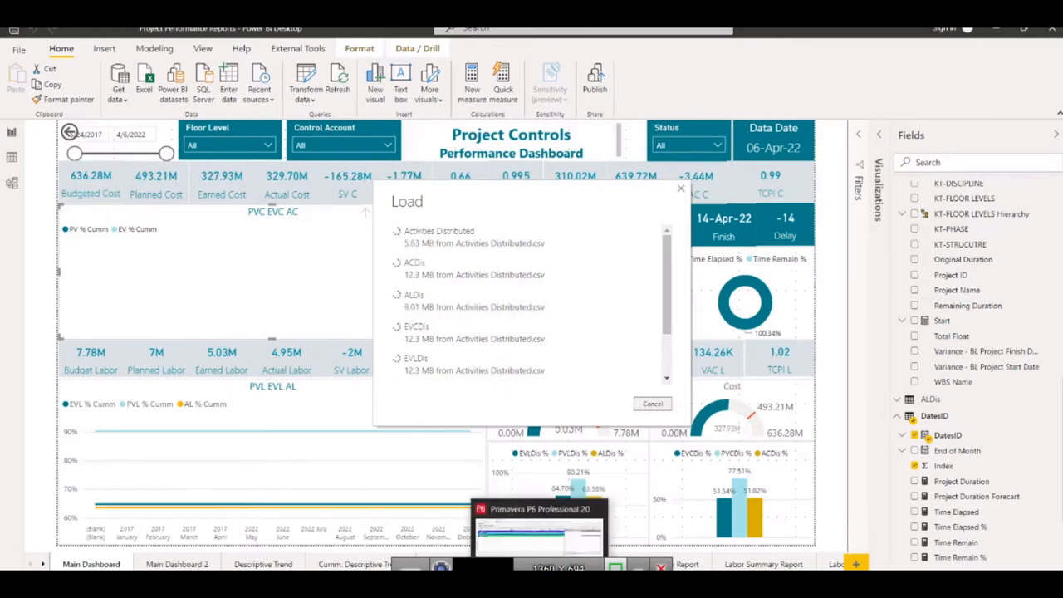
pyautogui.click(540, 531)
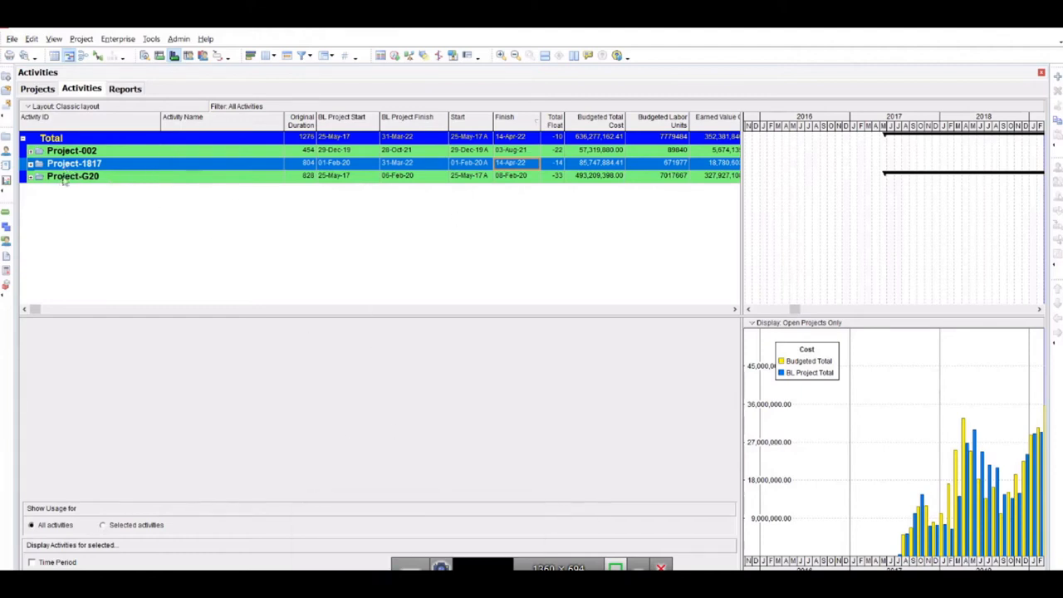
pyautogui.click(33, 165)
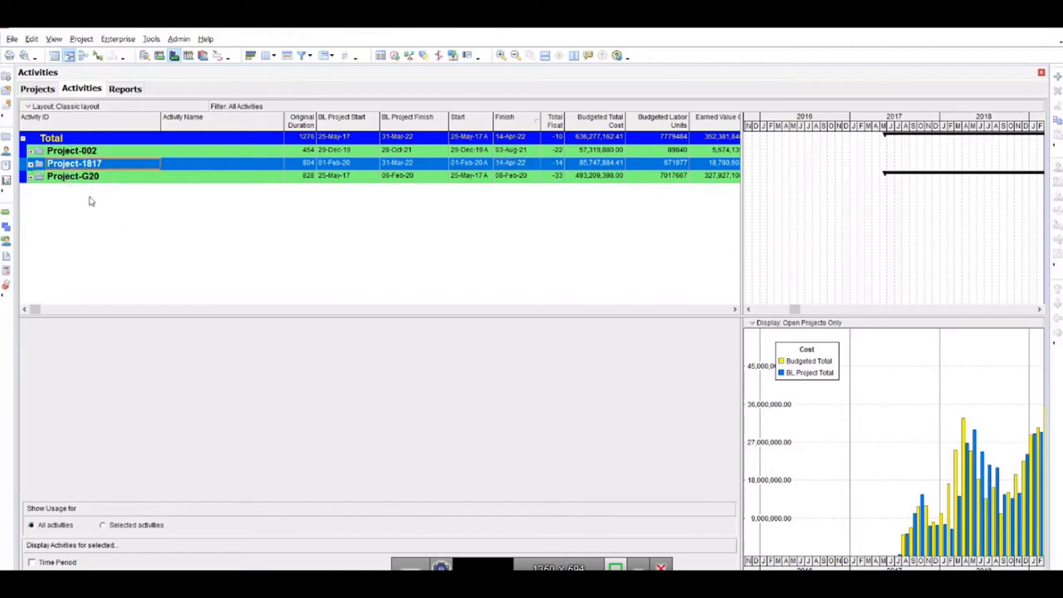
pyautogui.hotkey('alt', 'Tab')
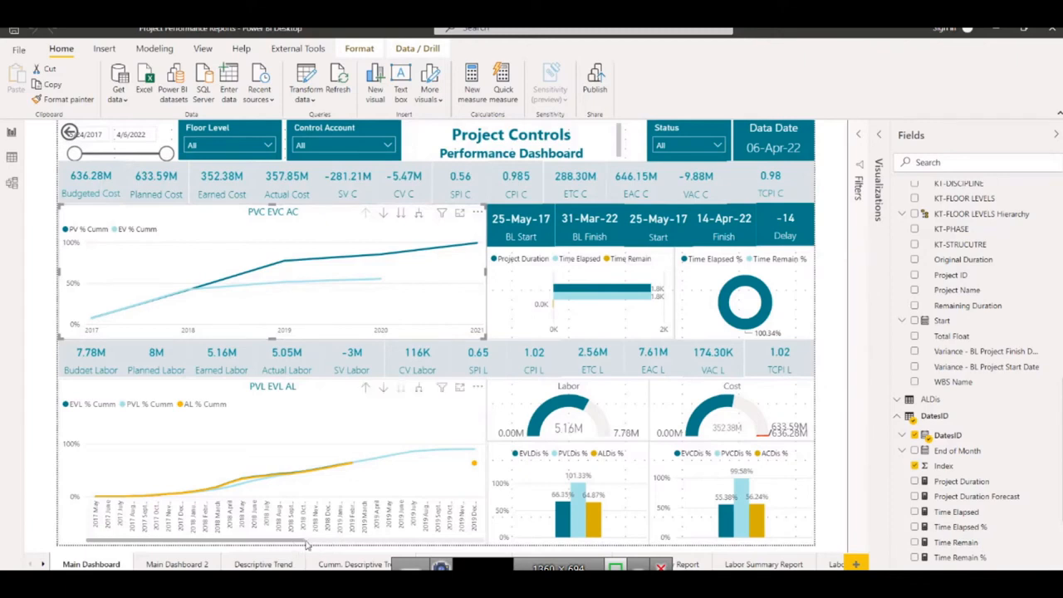
# Step: Examine the monthly timeline of the PVL EVL AL chart and expand the PVC EVC AC chart down to months
pyautogui.moveTo(306, 544); pyautogui.dragTo(487, 548)
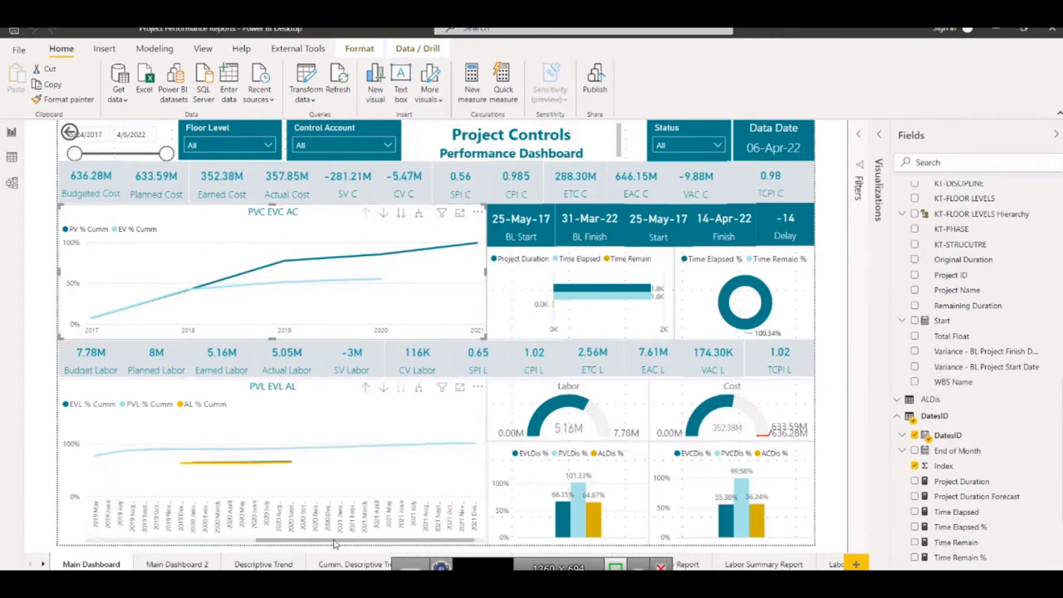
pyautogui.moveTo(335, 544); pyautogui.dragTo(315, 544)
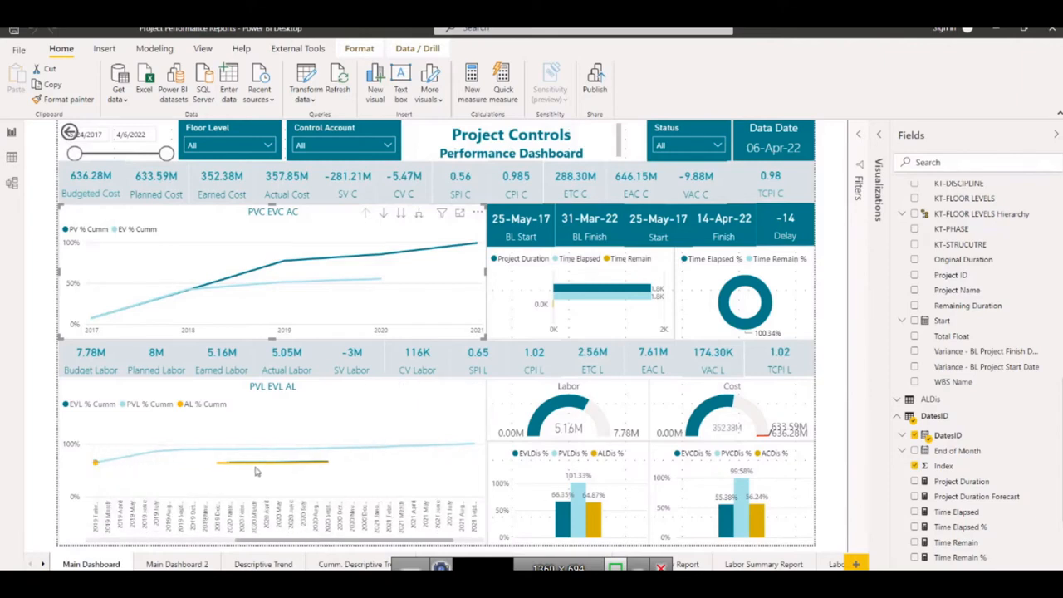
pyautogui.moveTo(299, 546); pyautogui.dragTo(278, 544)
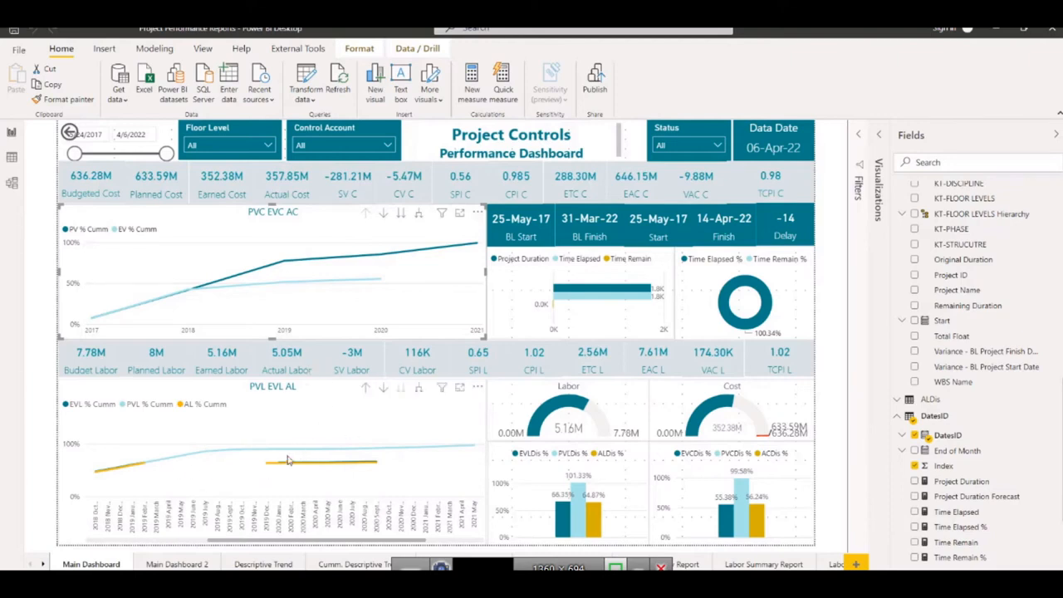
pyautogui.click(417, 214)
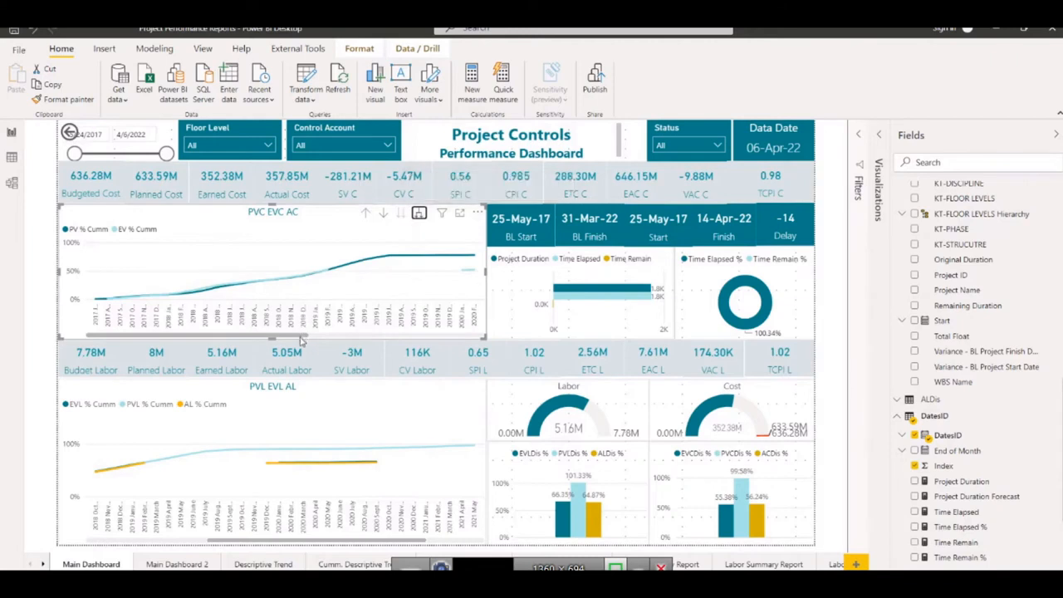
pyautogui.moveTo(301, 339); pyautogui.dragTo(357, 318)
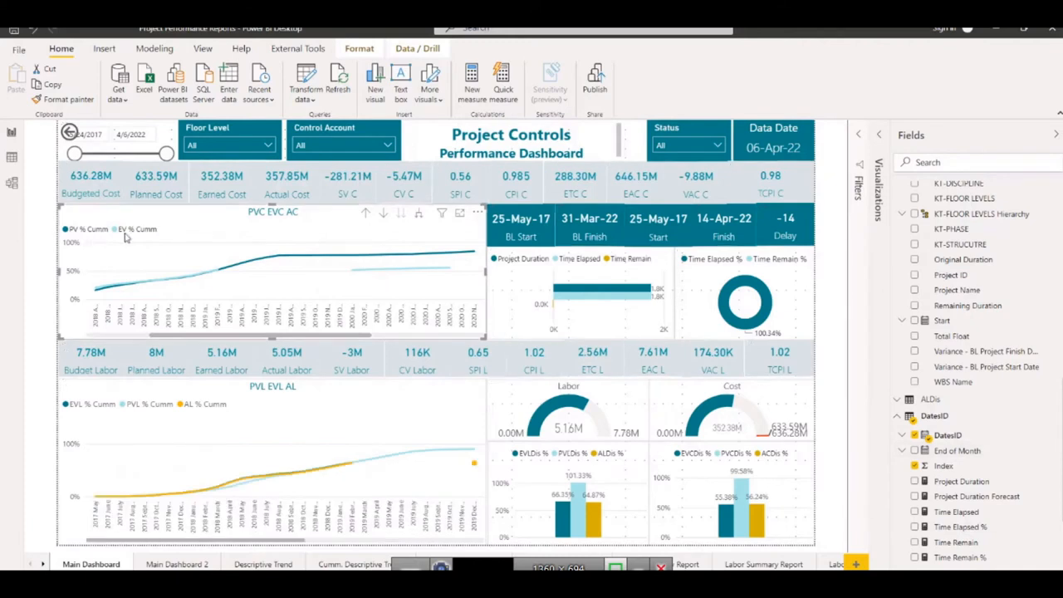
# Step: Inspect the formula of the EVCDis Cumm. measure in the EVCDis table, highlighting its CALCULATE expression, and leave the formula unchanged
pyautogui.scroll(-2, 959, 471)
pyautogui.scroll(-1, 959, 471)
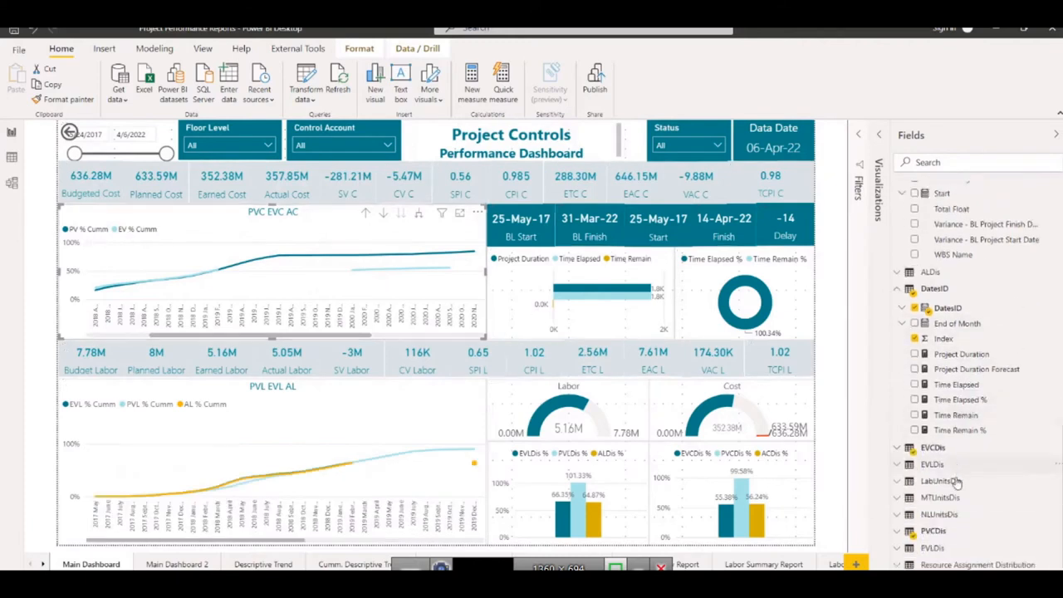
pyautogui.click(1001, 449)
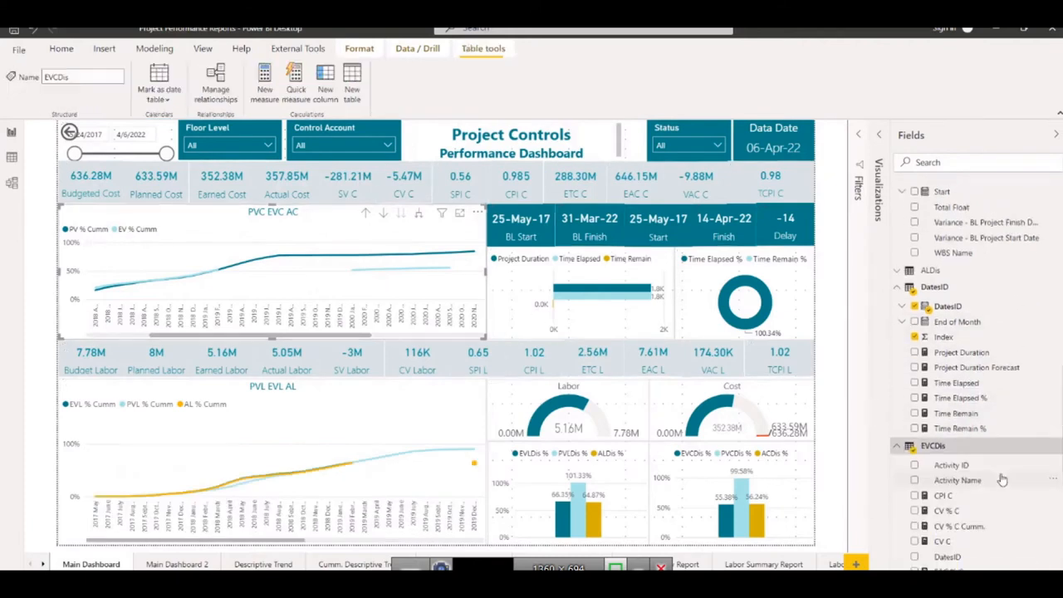
pyautogui.scroll(-3, 1001, 478)
pyautogui.scroll(-1, 1001, 479)
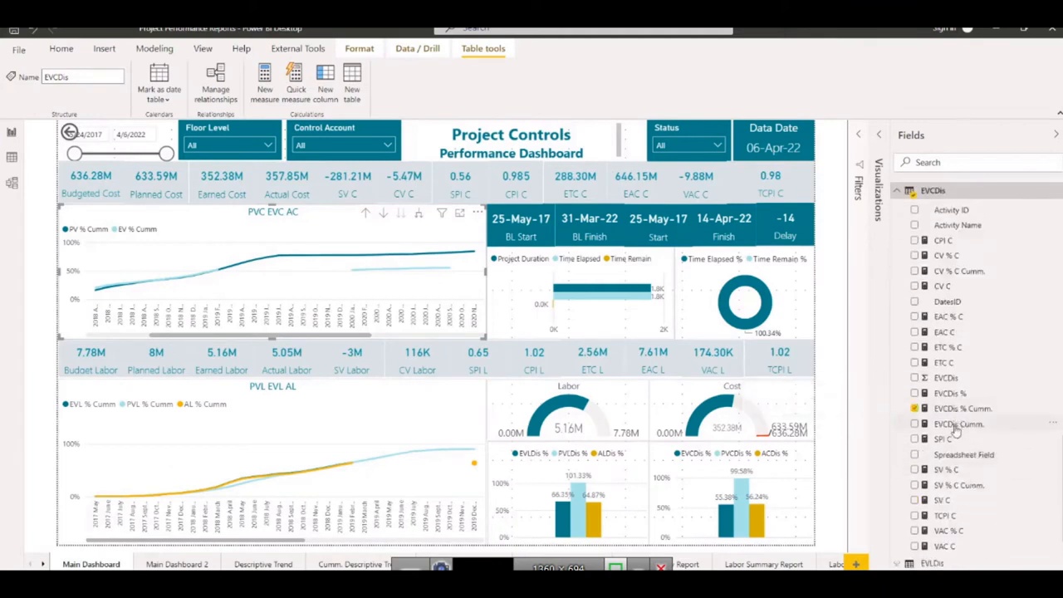
pyautogui.click(959, 424)
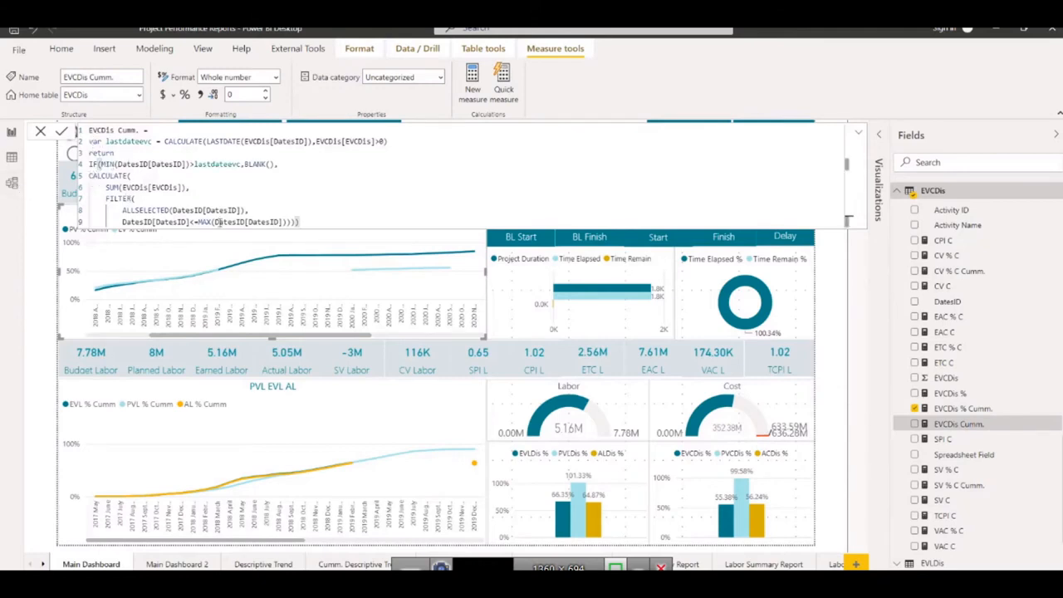
pyautogui.moveTo(108, 178); pyautogui.dragTo(89, 175)
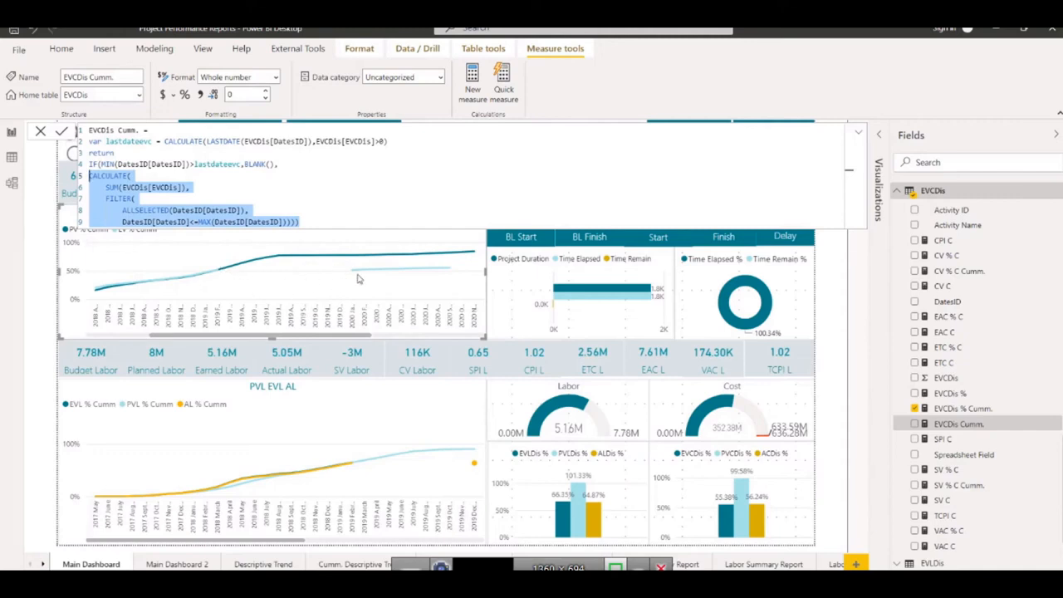
pyautogui.click(952, 230)
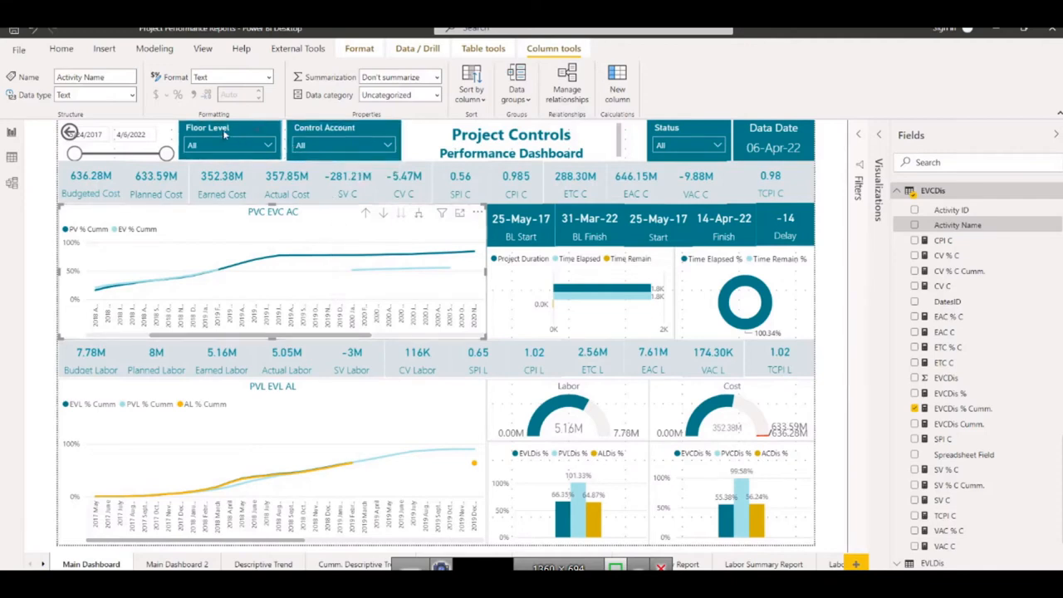
# Step: Replace the KT-FLOOR LEVELS field of the Floor Level slicer with Project Name from the Activities Fact Table
pyautogui.click(261, 153)
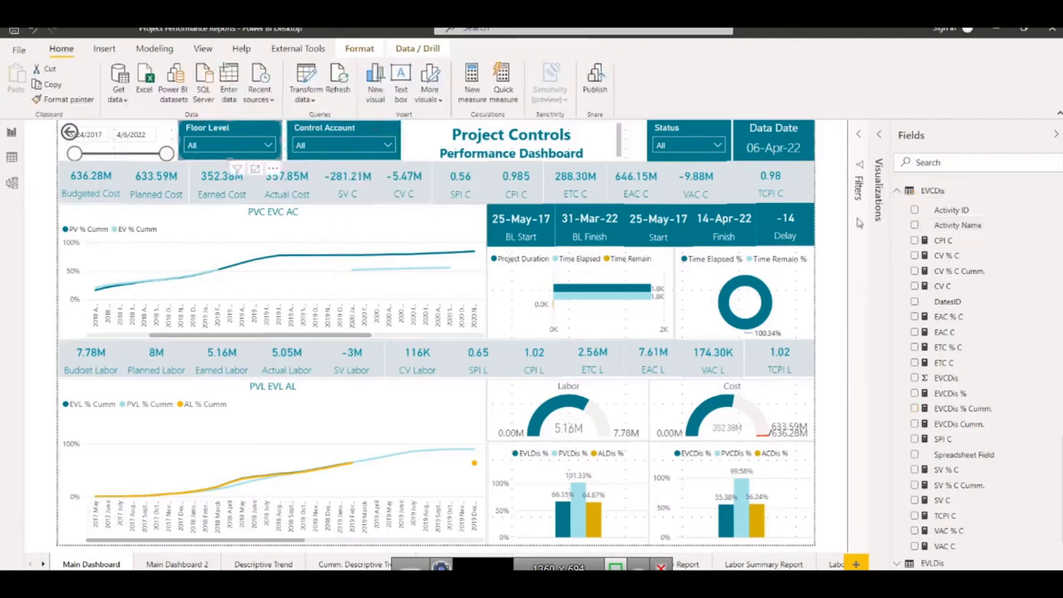
pyautogui.click(880, 139)
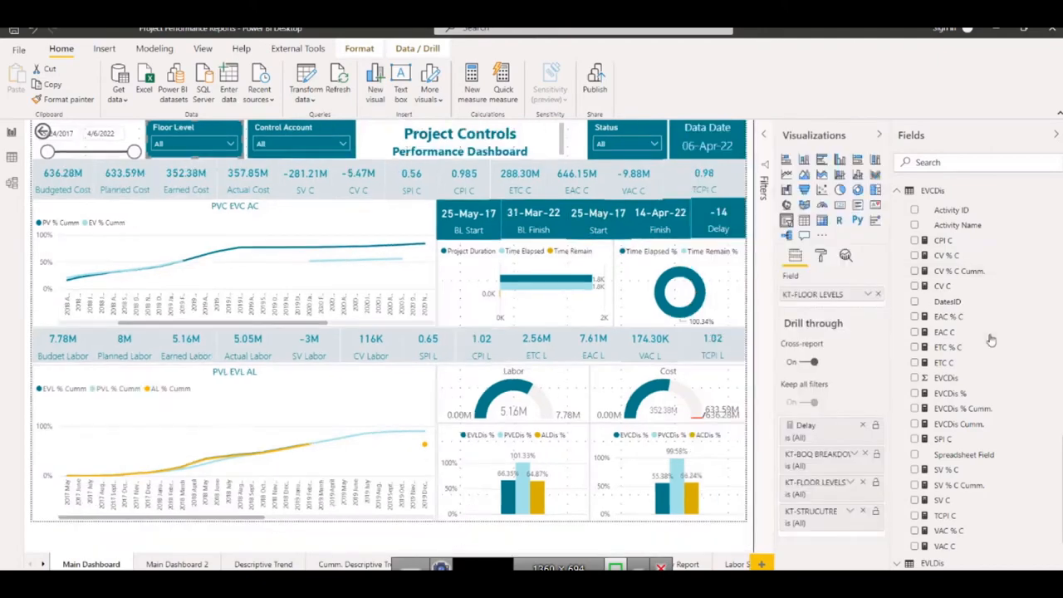
pyautogui.scroll(10, 989, 339)
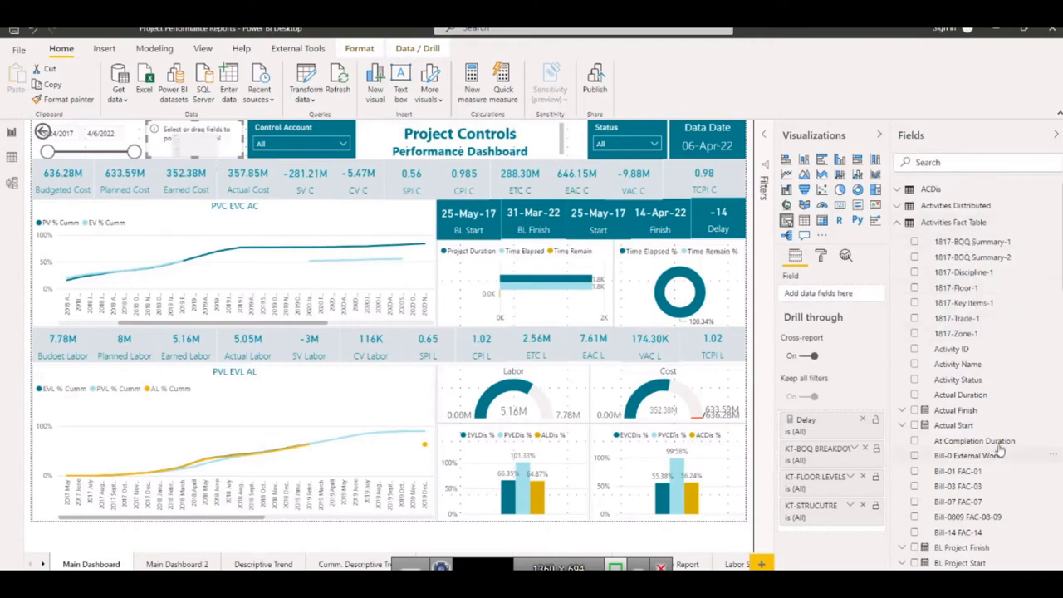
pyautogui.scroll(-5, 1001, 455)
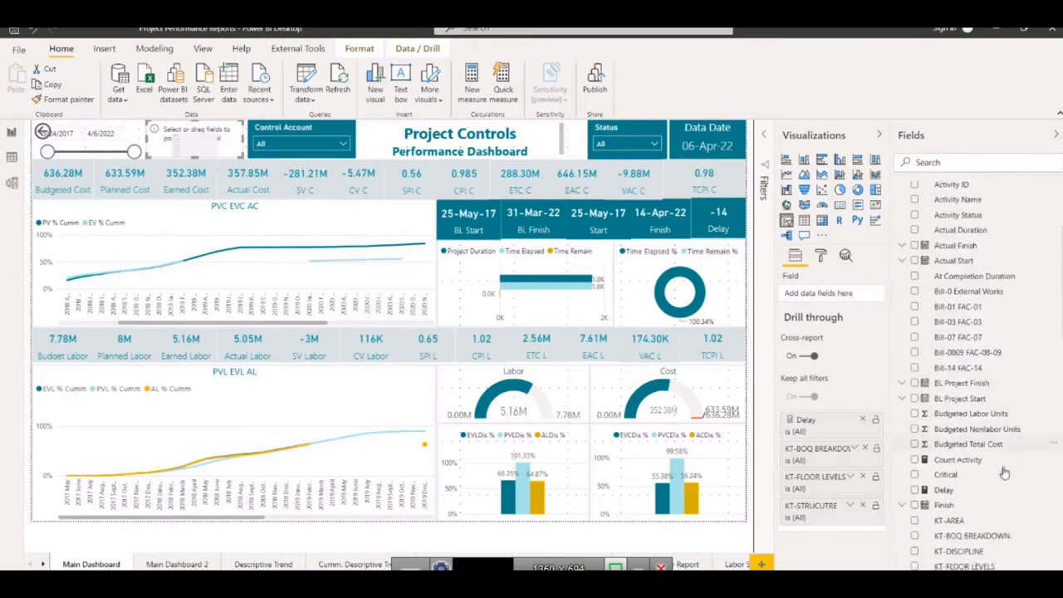
pyautogui.scroll(-3, 1003, 474)
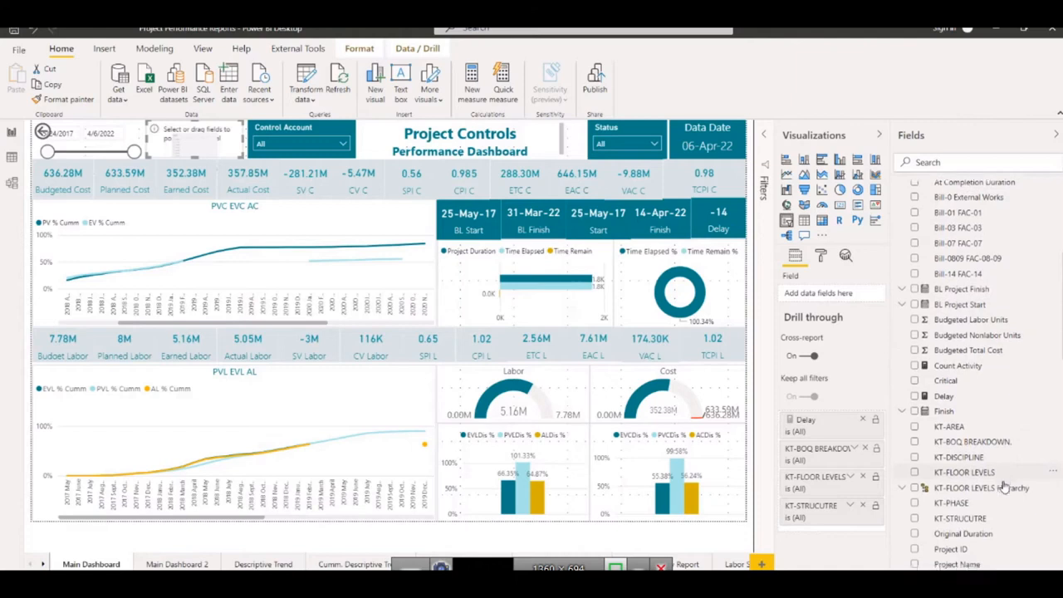
pyautogui.scroll(-2, 1003, 488)
pyautogui.moveTo(970, 509); pyautogui.dragTo(816, 300)
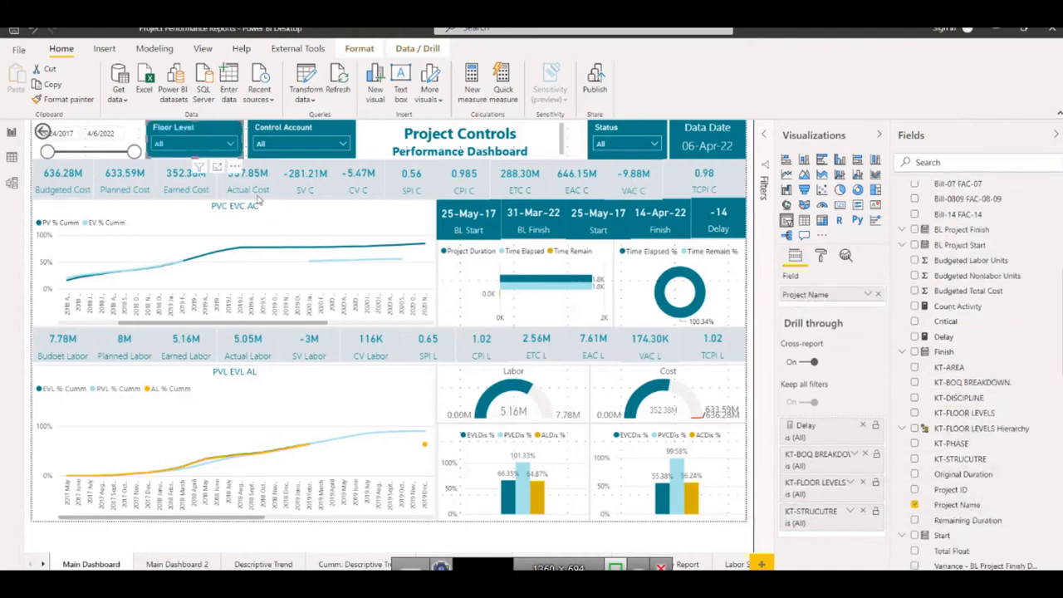
# Step: Filter the dashboard to Project-G20 to compare its figures with the project's row in Primavera P6, and clear the slicer selection
pyautogui.click(229, 145)
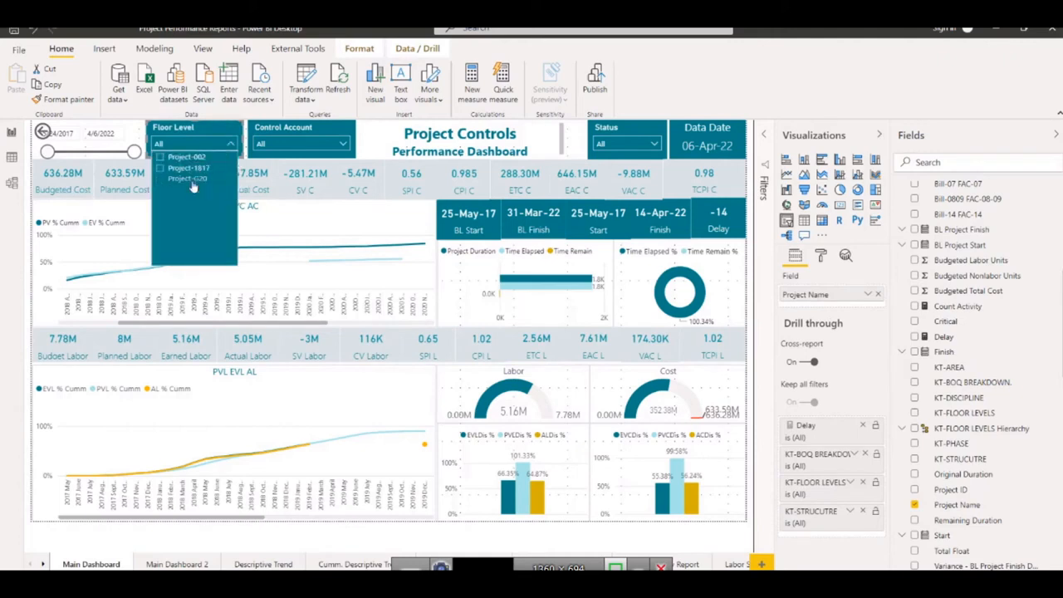
pyautogui.click(190, 179)
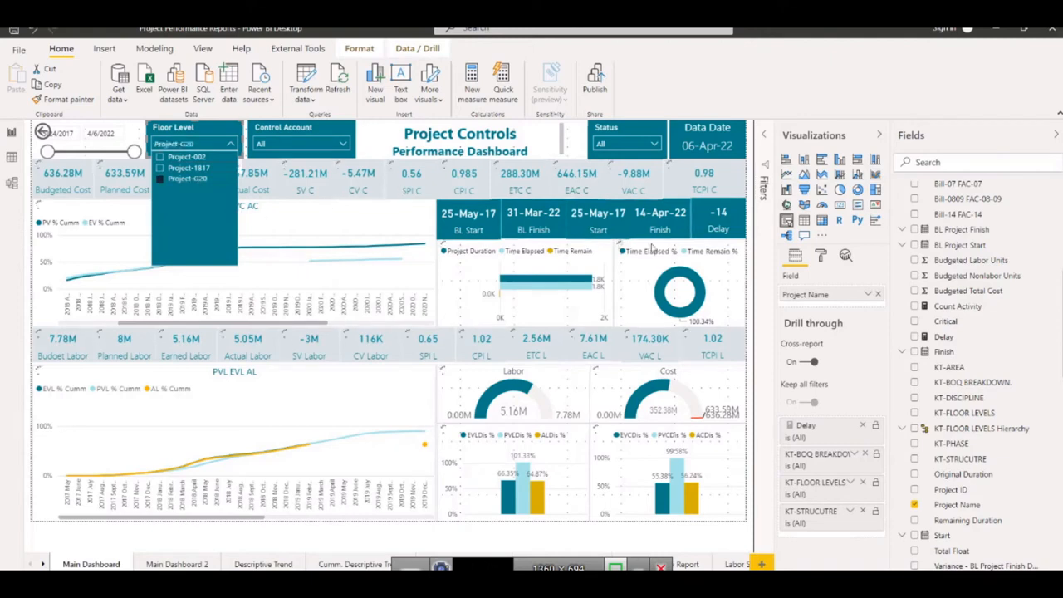
pyautogui.click(190, 179)
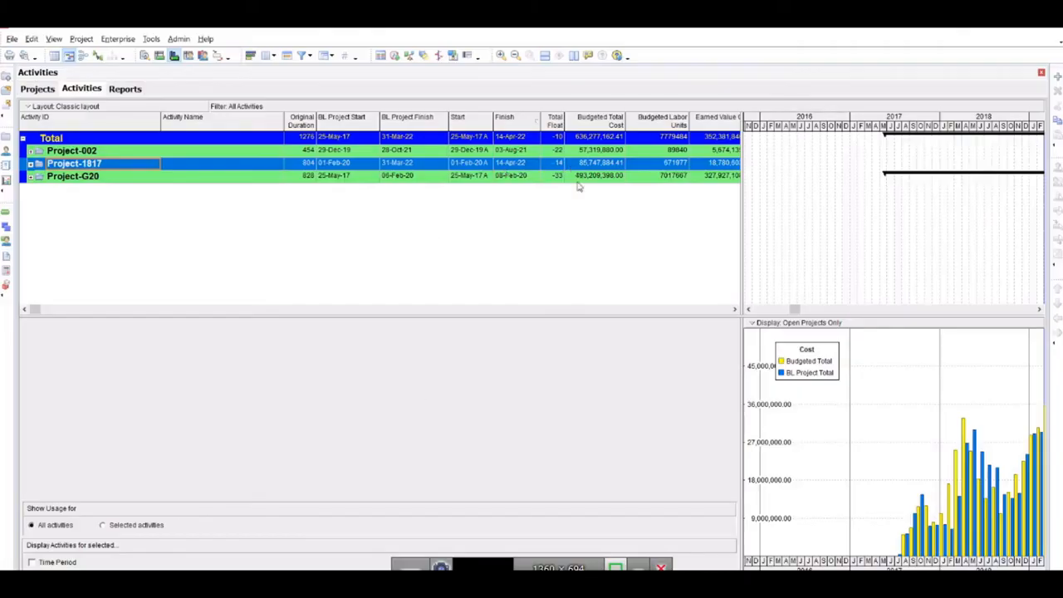
pyautogui.click(581, 176)
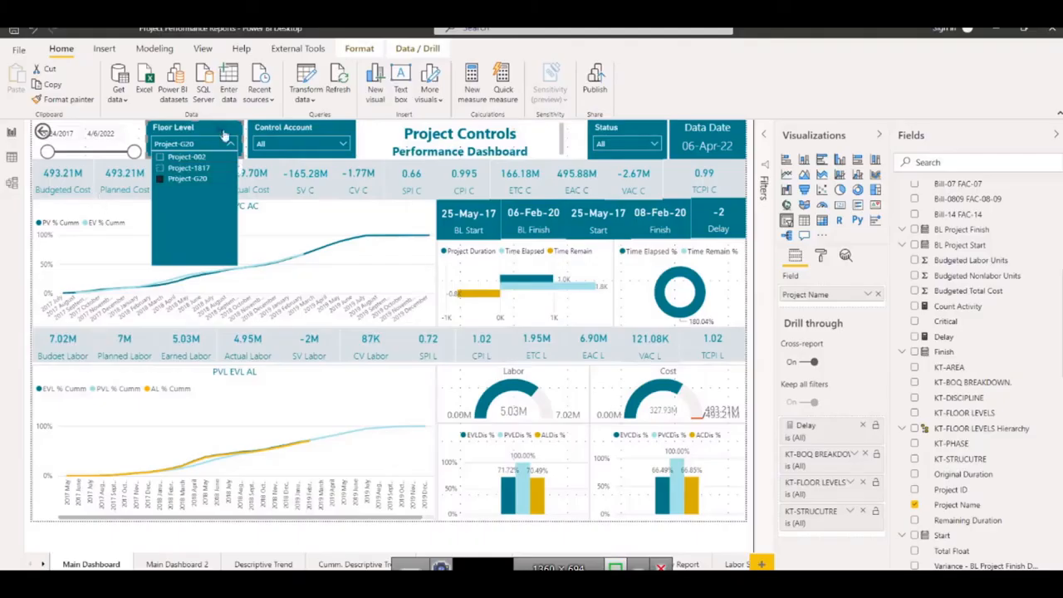
pyautogui.click(224, 137)
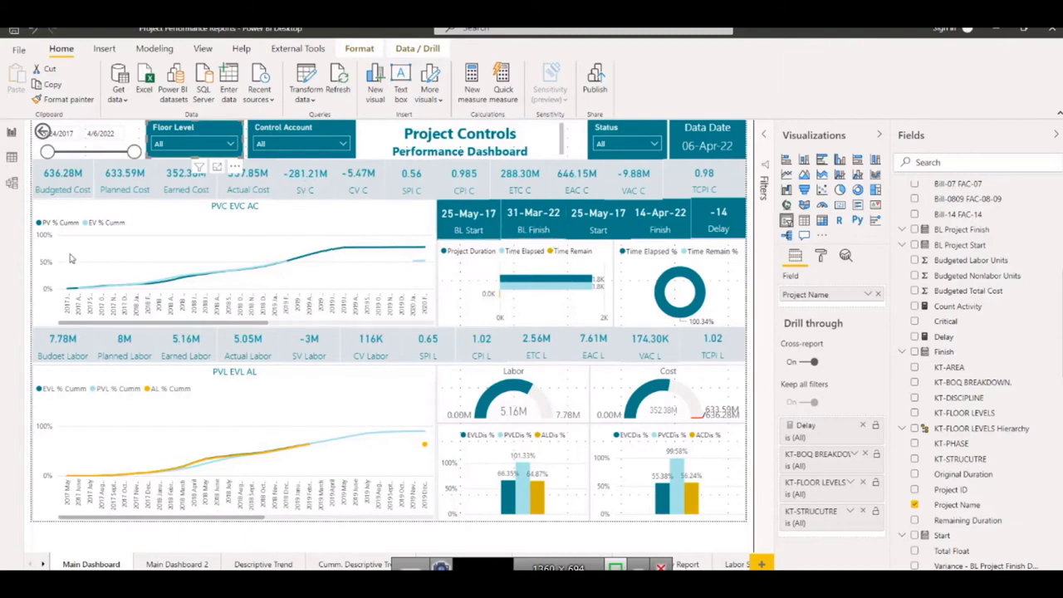
# Step: View the model's table layout and the drill-through targets offered for the SPI C card on the Main Dashboard
pyautogui.click(12, 182)
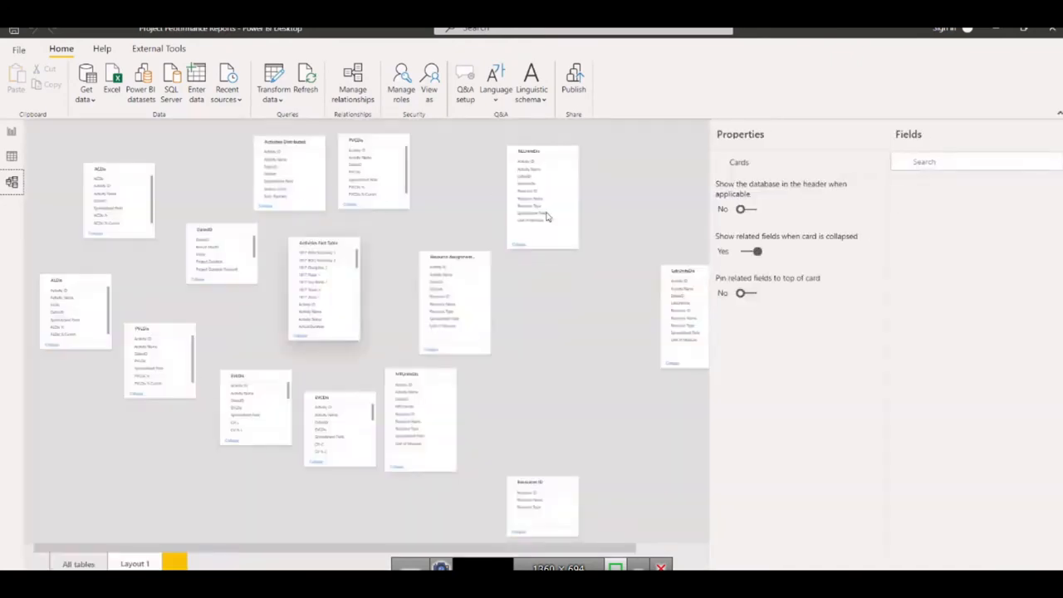
pyautogui.click(12, 134)
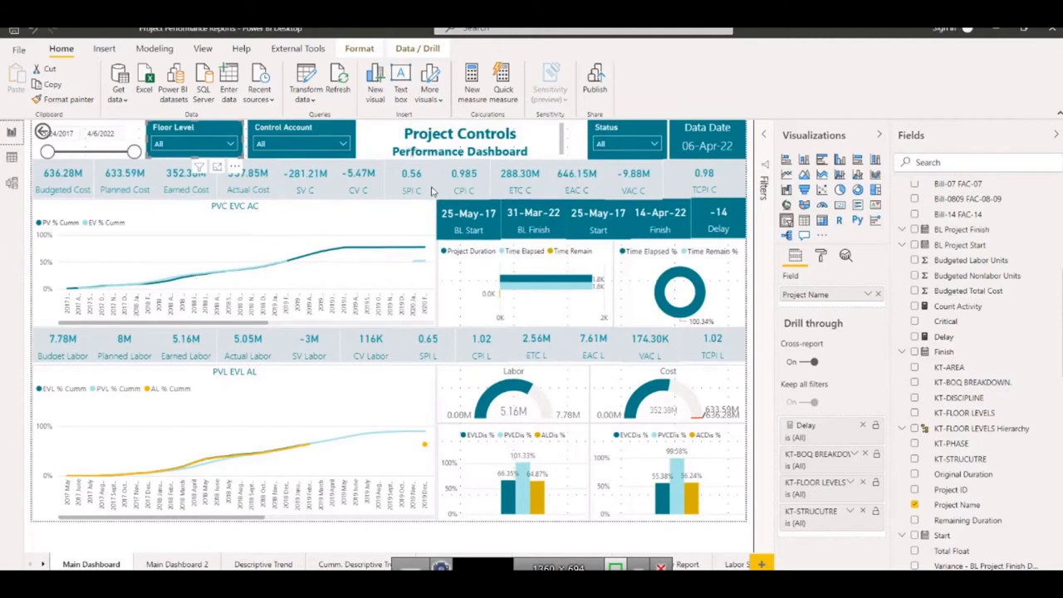
pyautogui.rightClick(400, 178)
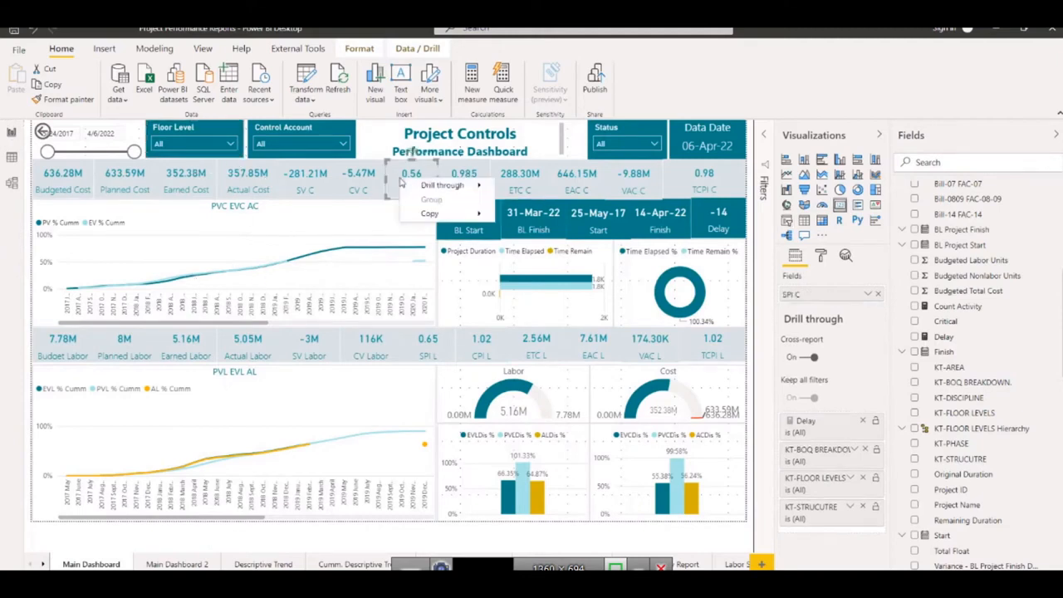
pyautogui.moveTo(441, 186)
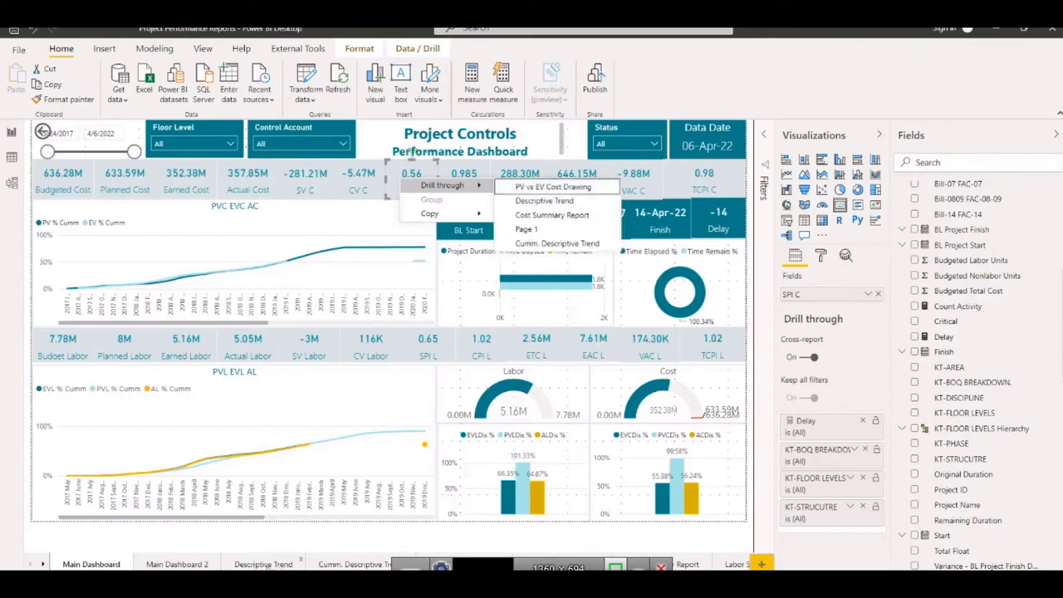
# Step: Compare the charts on the Descriptive Trend page with those on the Cumm. Descriptive Trend page, checking the Floor Level slicer's fields
pyautogui.click(264, 563)
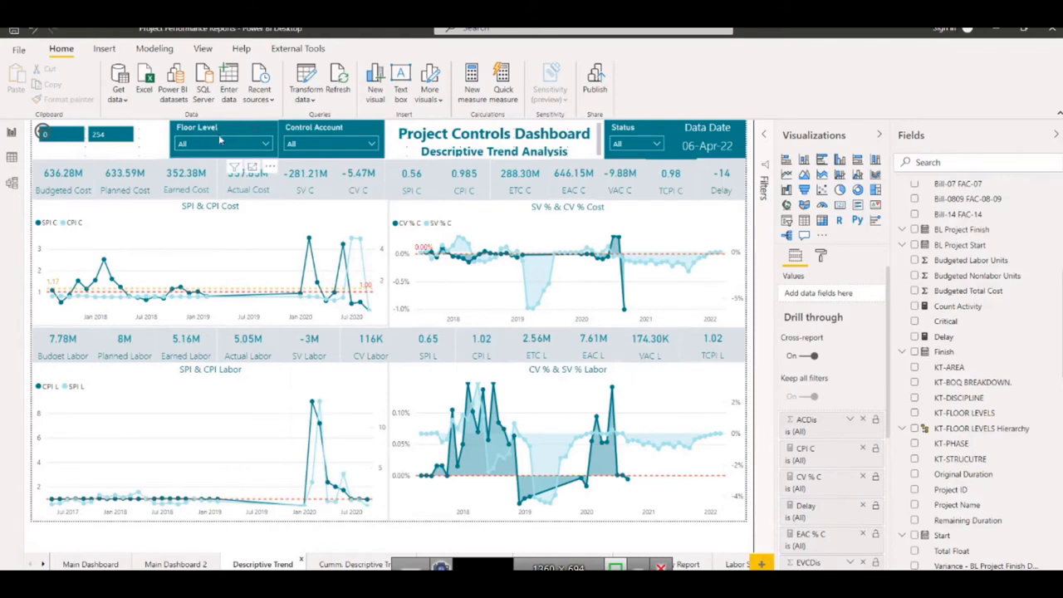
pyautogui.click(266, 145)
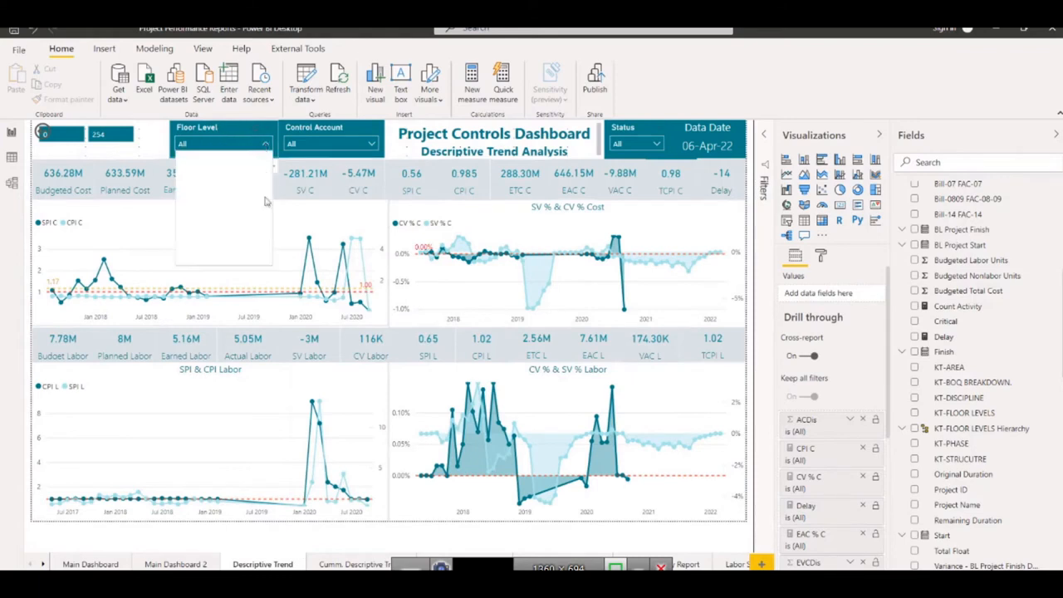
pyautogui.click(222, 132)
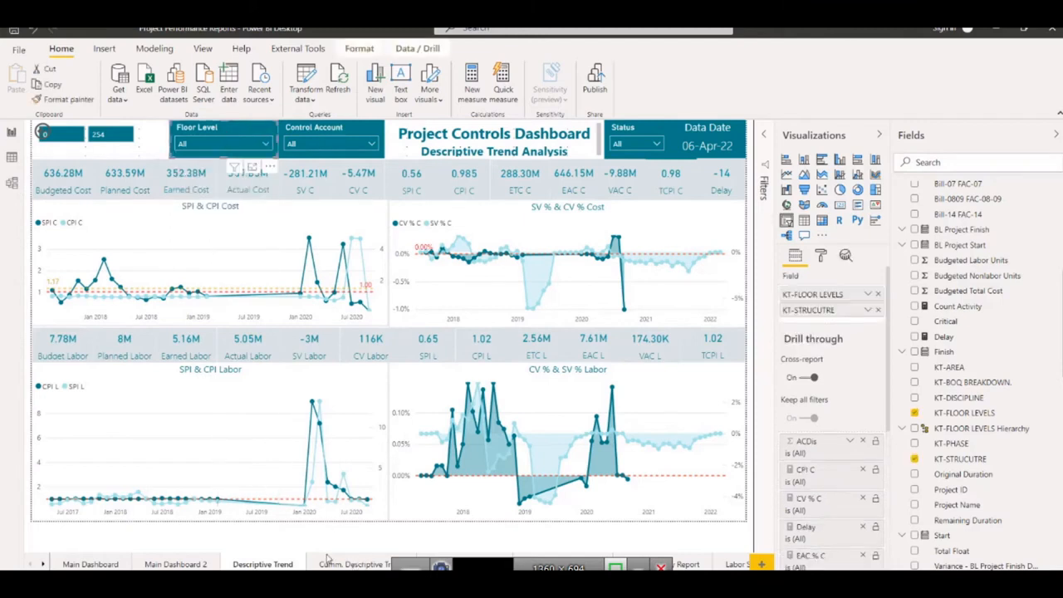
pyautogui.click(359, 564)
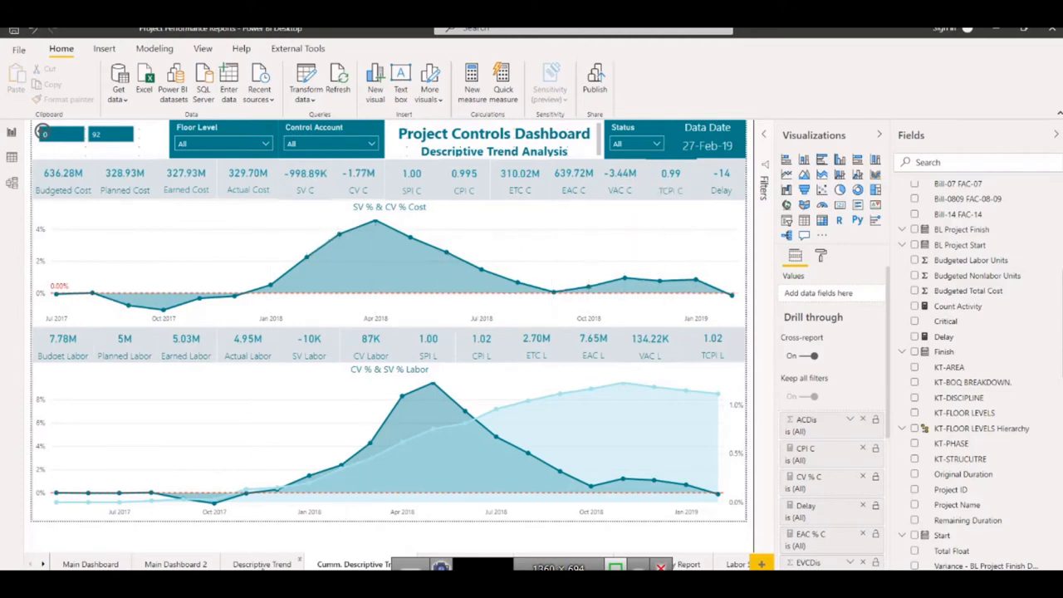
pyautogui.click(262, 566)
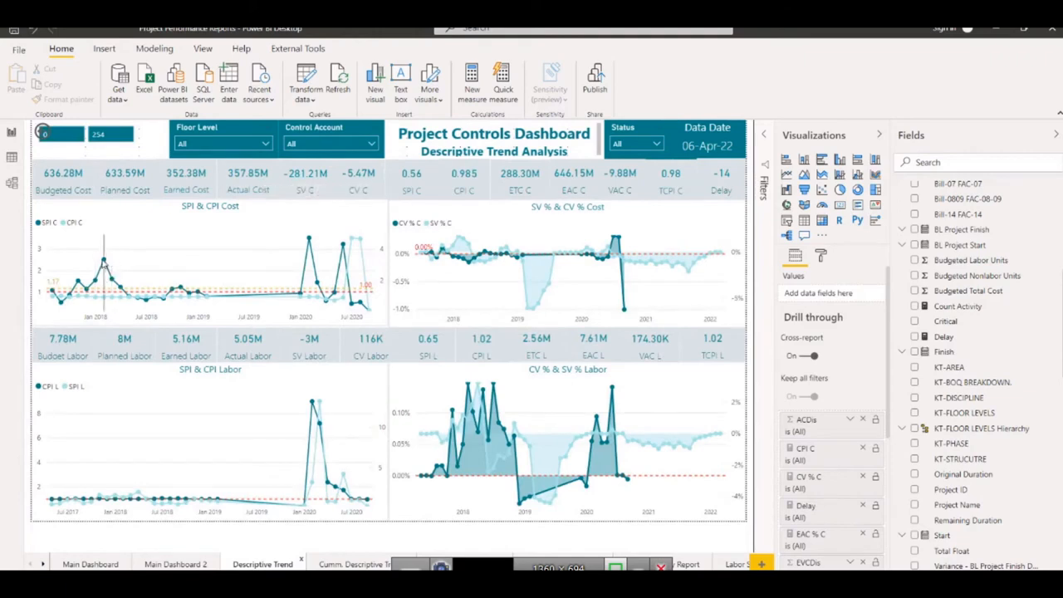
pyautogui.moveTo(105, 265)
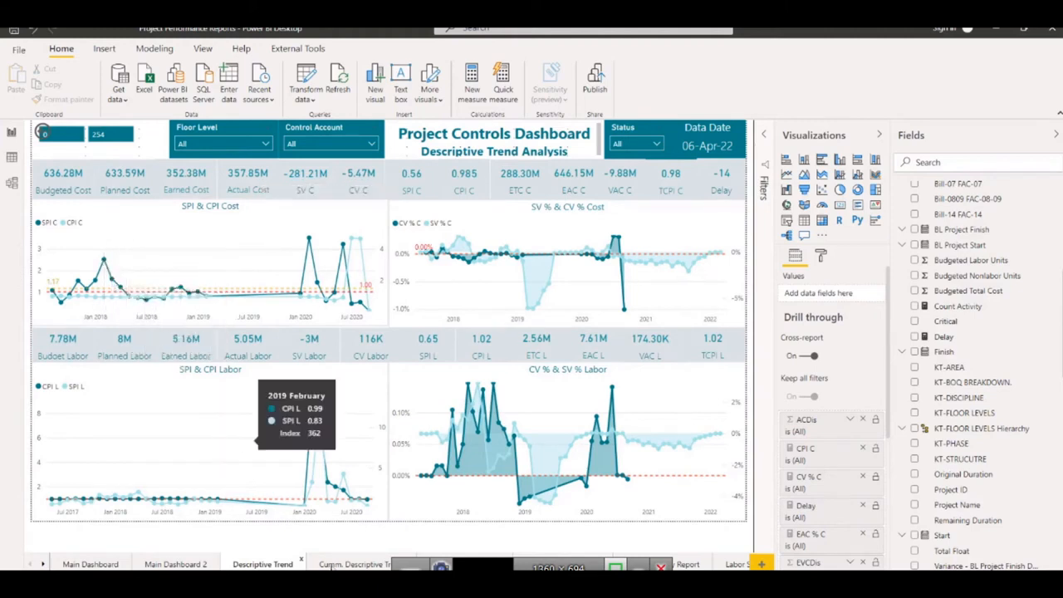
pyautogui.click(330, 564)
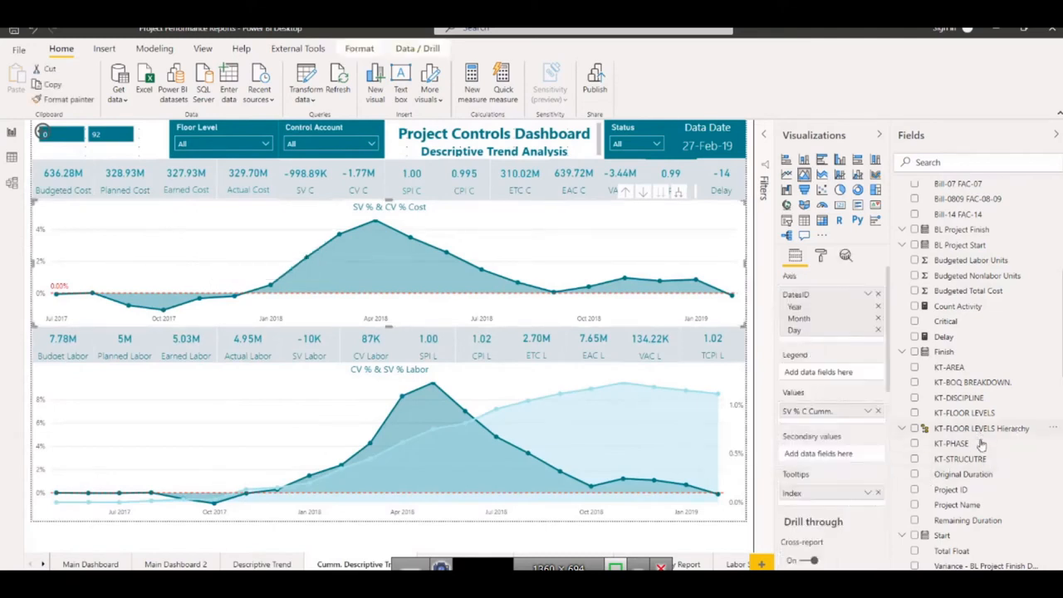
# Step: Inspect the formula of the SV % C Cumm. measure behind the SV % & CV % Cost chart and the EVCDis column's properties
pyautogui.scroll(-5, 944, 444)
pyautogui.scroll(-3, 979, 441)
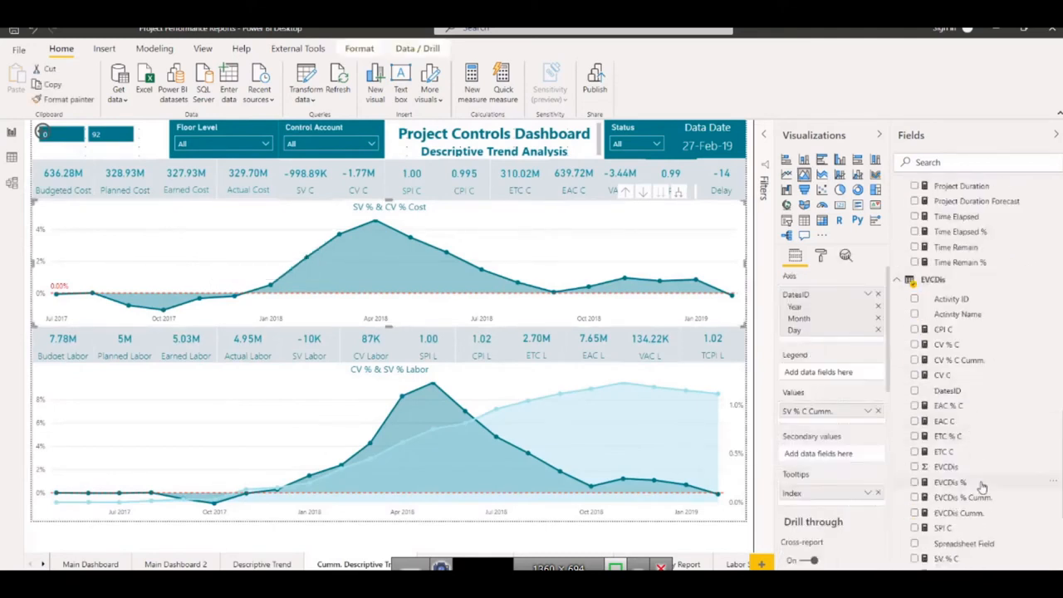
pyautogui.scroll(-3, 982, 487)
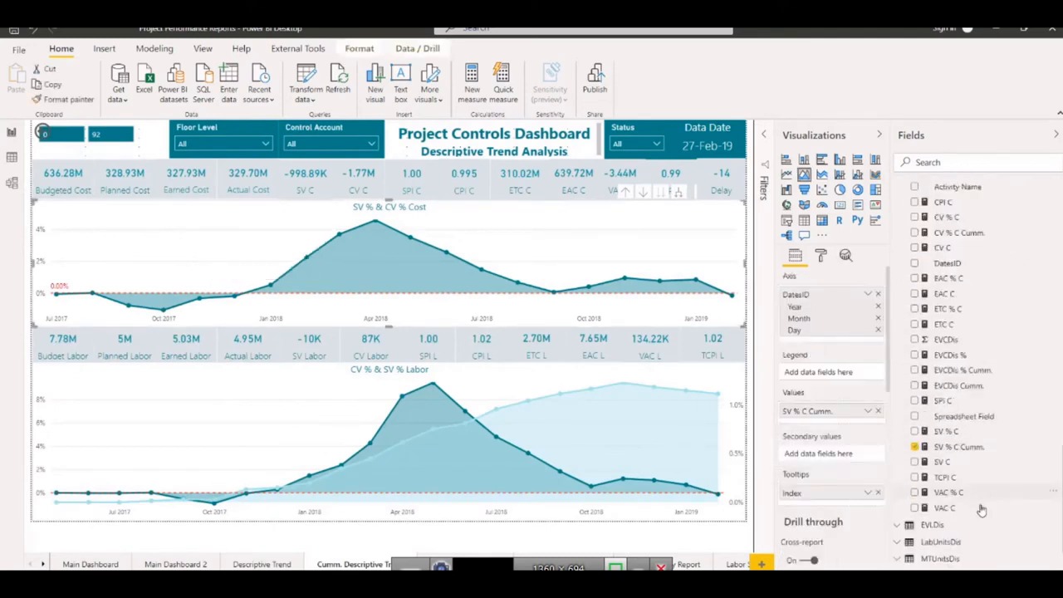
pyautogui.click(954, 449)
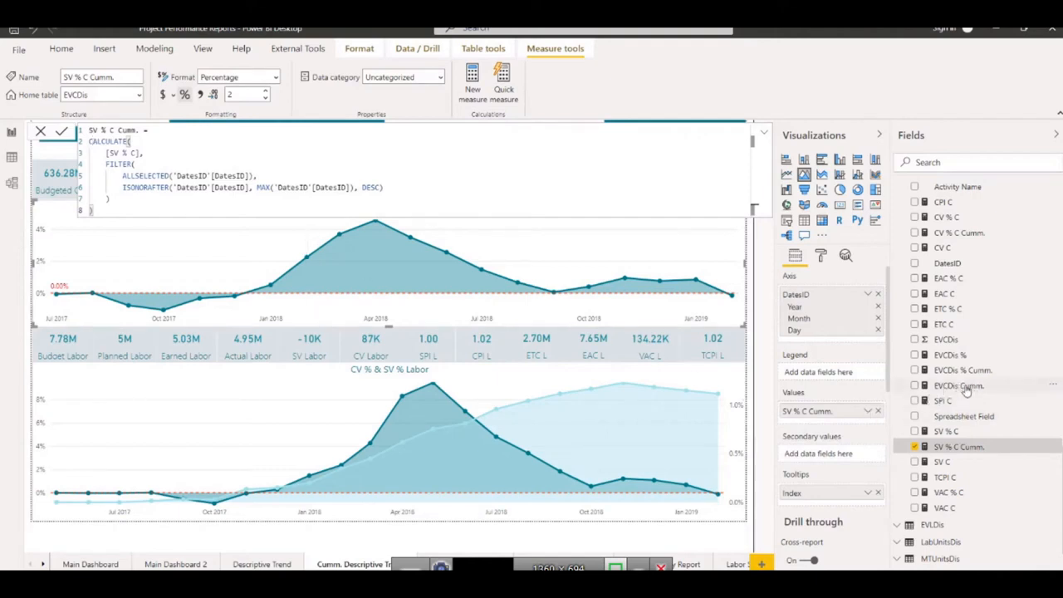
pyautogui.rightClick(948, 450)
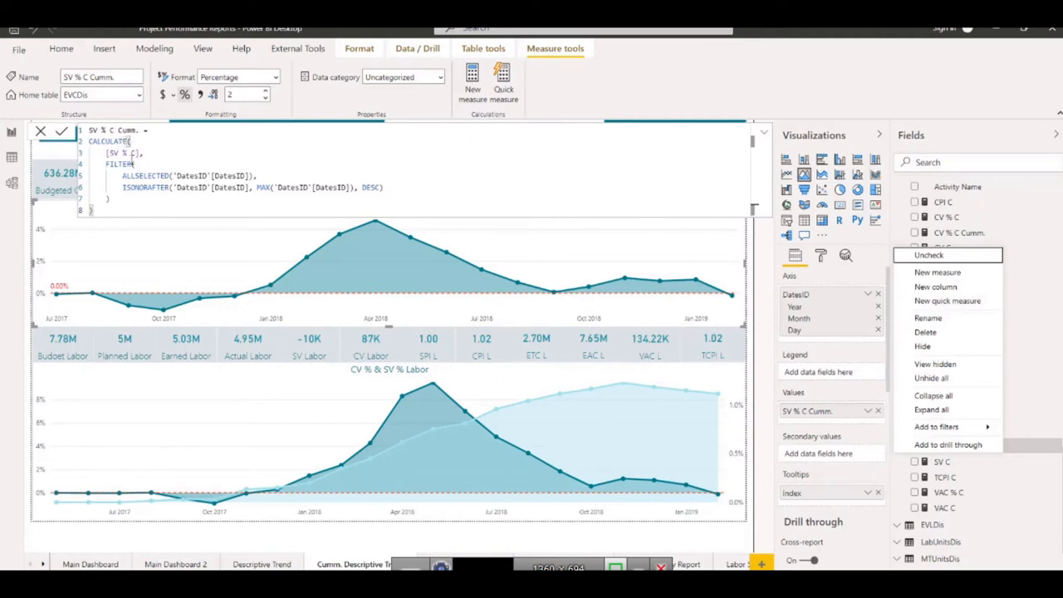
pyautogui.click(786, 83)
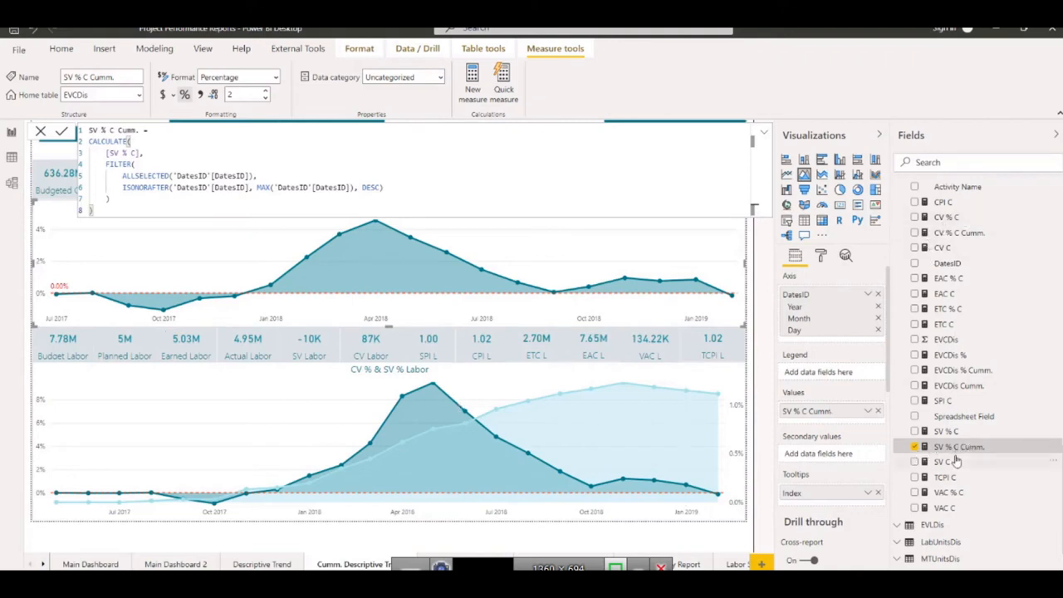
pyautogui.scroll(-2, 947, 332)
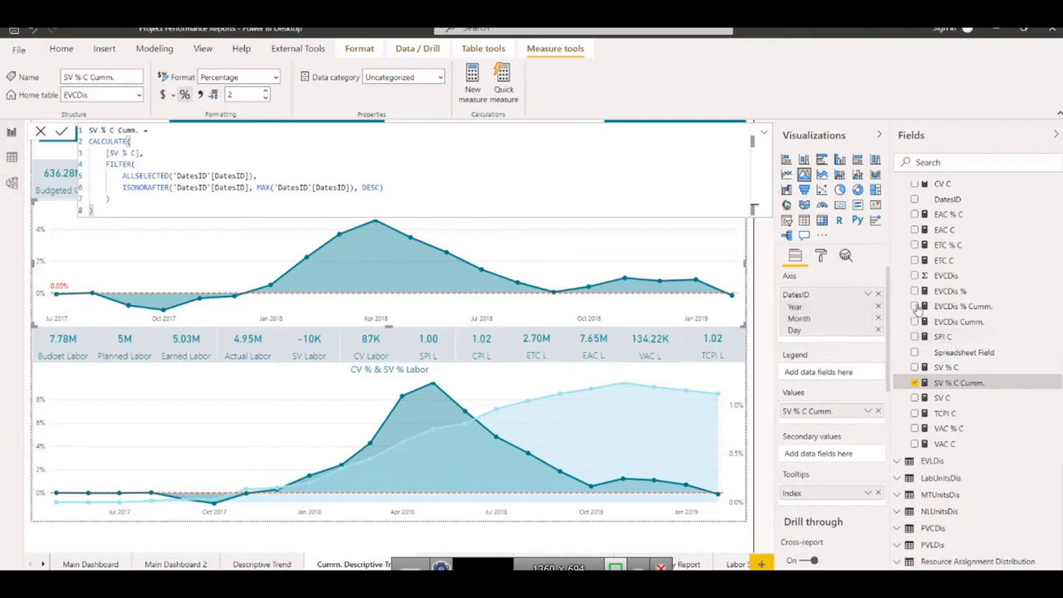
pyautogui.click(946, 275)
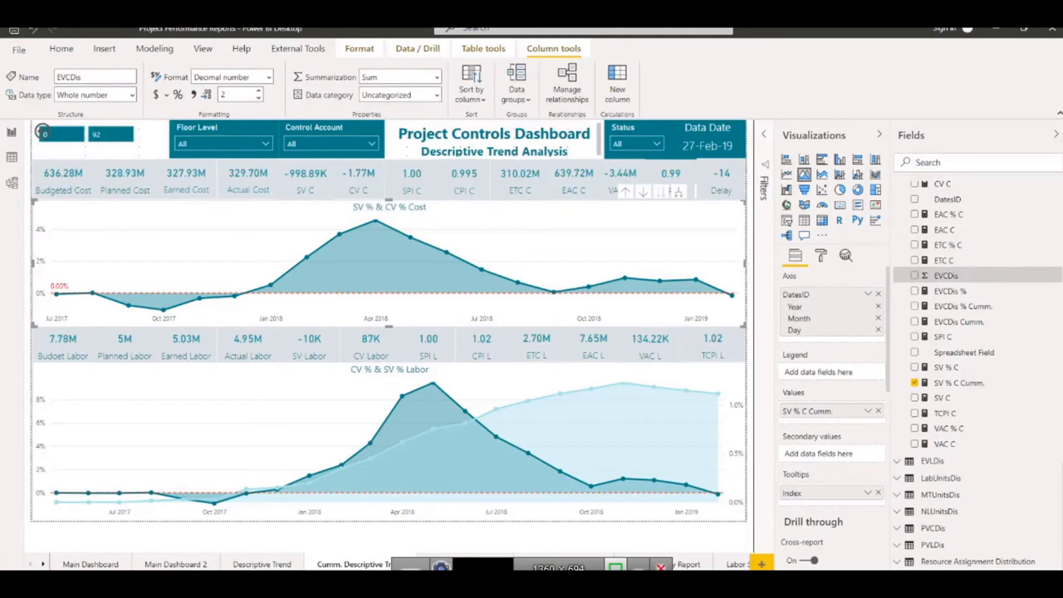
# Step: On the Cost Detailed Report page, replace the Floor Level slicer's KT-FLOOR LEVELS and KT-STRUCUTRE fields with Project Name from the Activities Fact Table
pyautogui.click(426, 559)
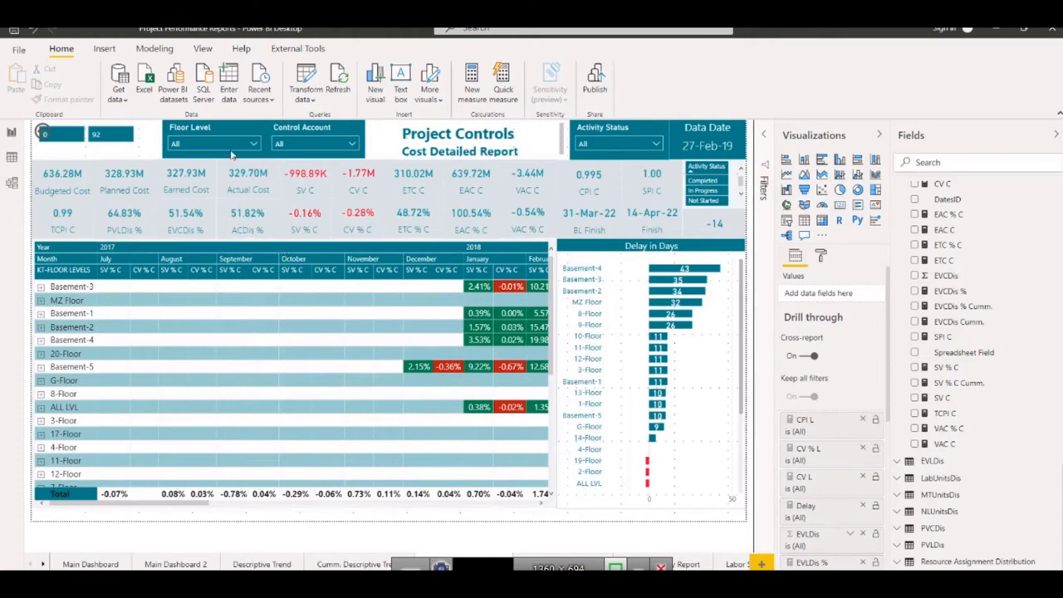
pyautogui.click(209, 137)
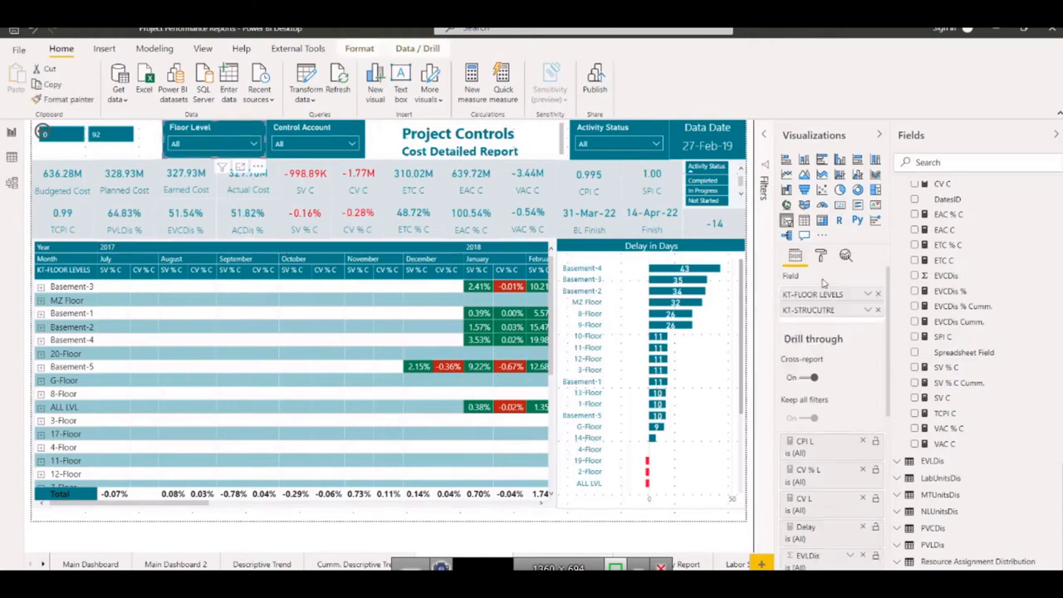
pyautogui.click(877, 298)
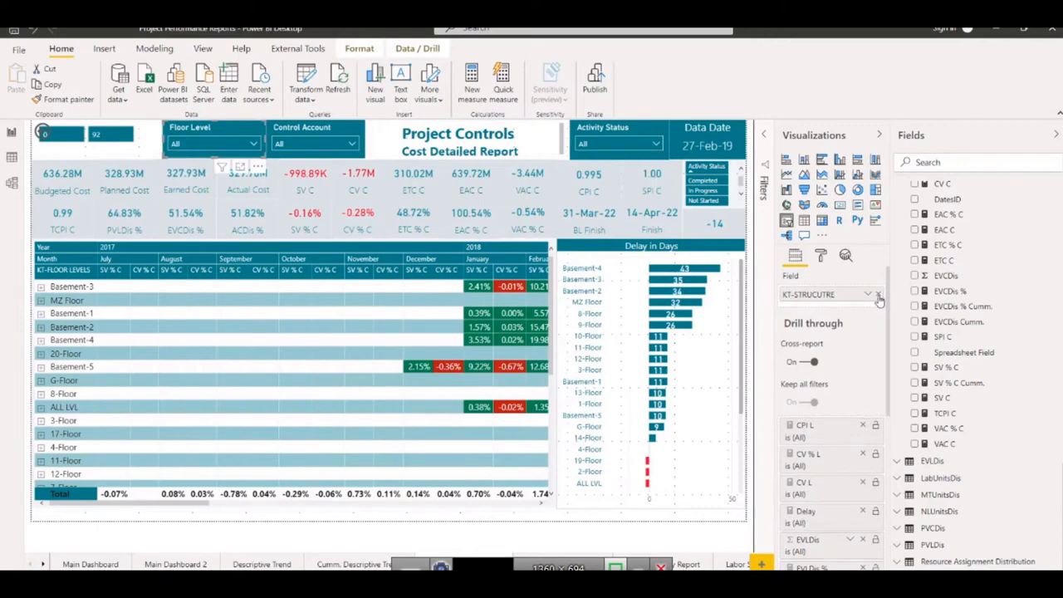
pyautogui.click(878, 295)
pyautogui.scroll(5, 992, 380)
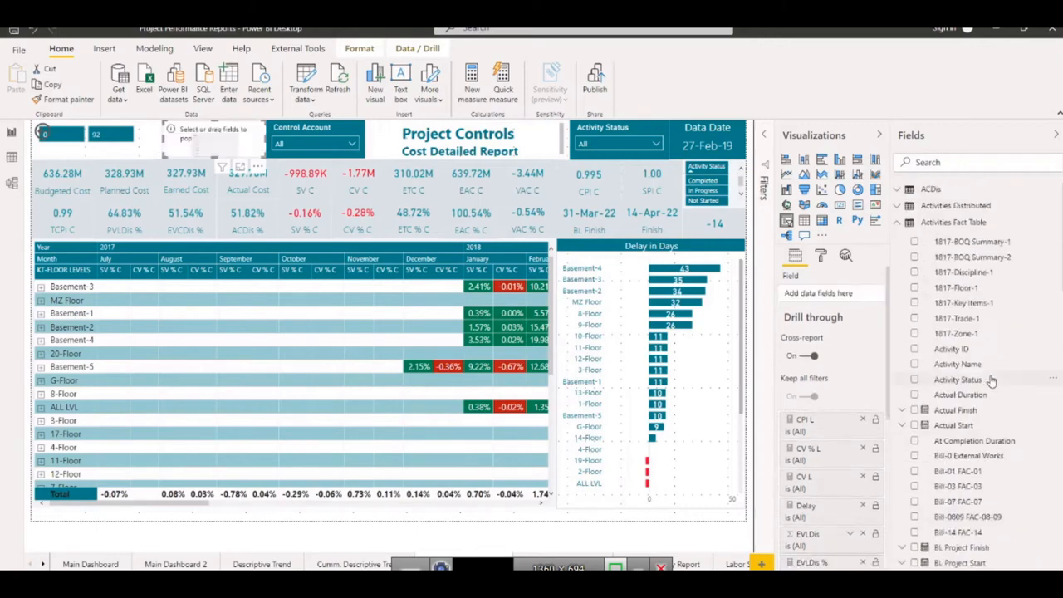
pyautogui.scroll(-2, 1007, 497)
pyautogui.scroll(-2, 1007, 496)
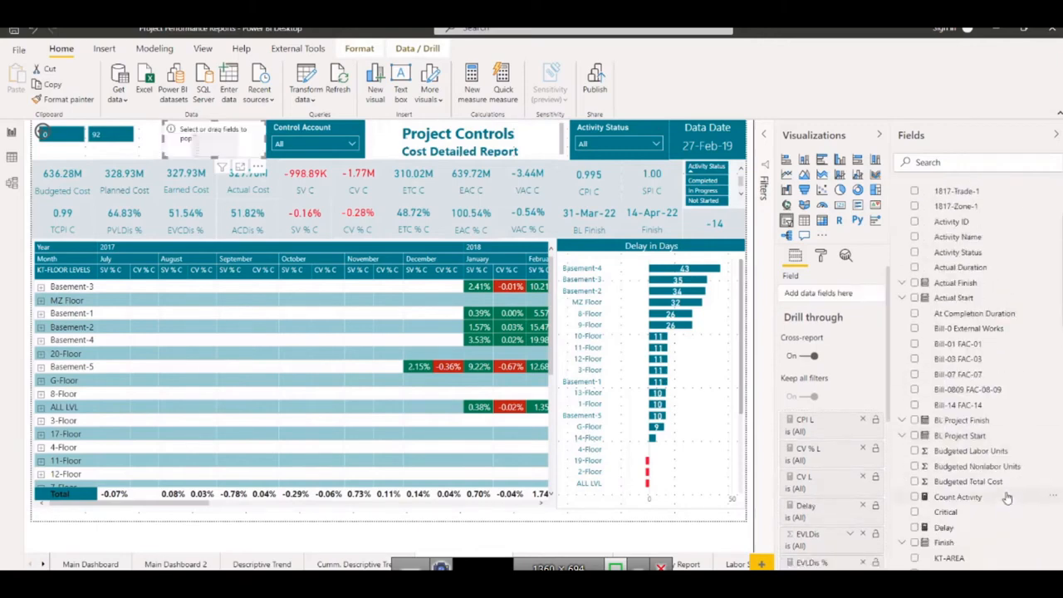
pyautogui.scroll(-3, 996, 505)
pyautogui.scroll(-1, 992, 507)
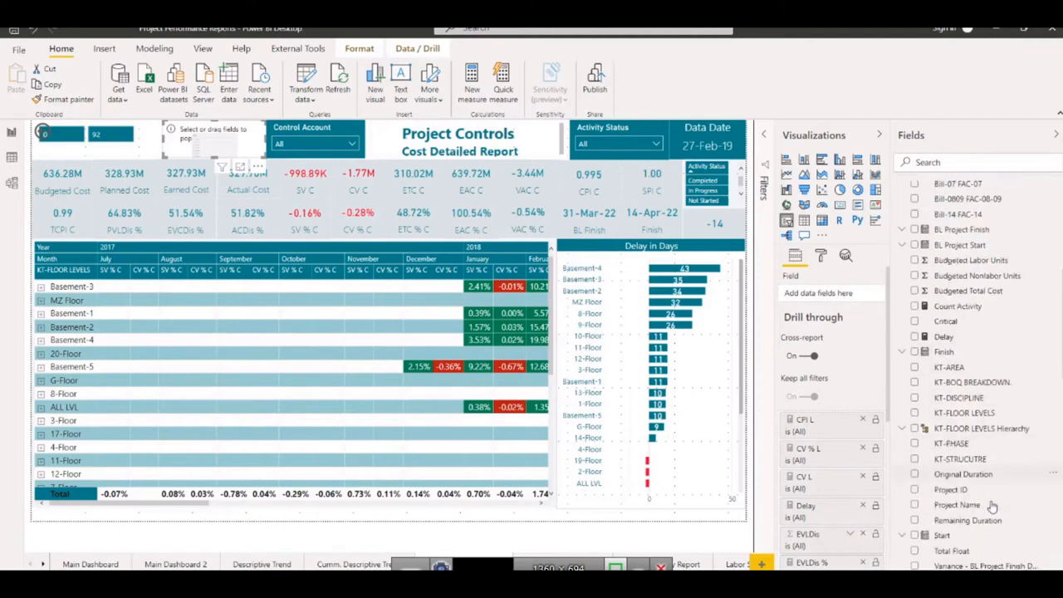
pyautogui.moveTo(961, 504); pyautogui.dragTo(809, 297)
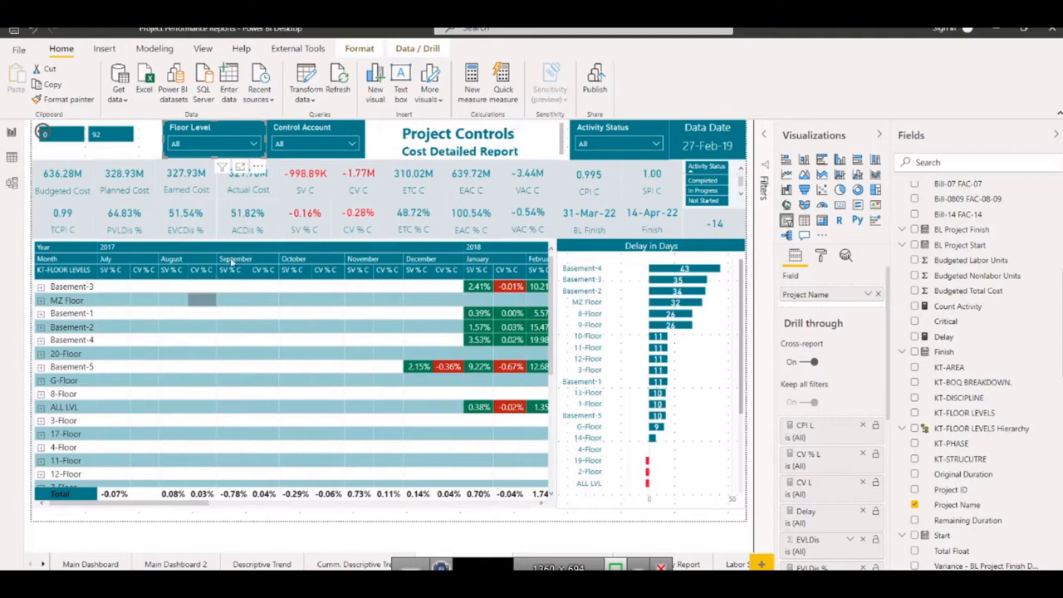
# Step: Filter the Cost Detailed Report to Project-1817, and enlarge the Index slicer to raise its upper limit to 254
pyautogui.click(254, 144)
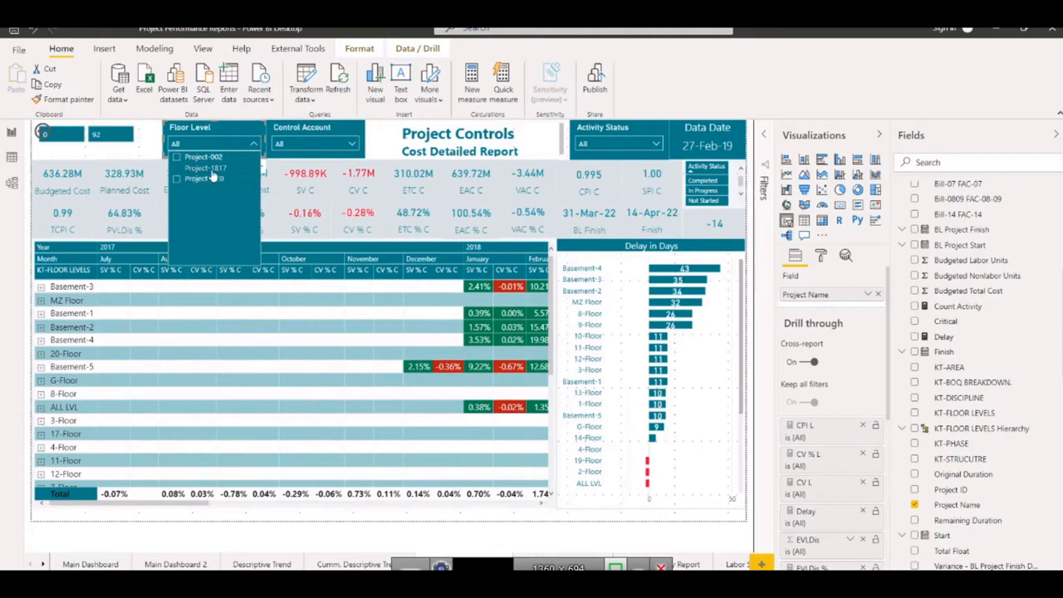
pyautogui.click(208, 168)
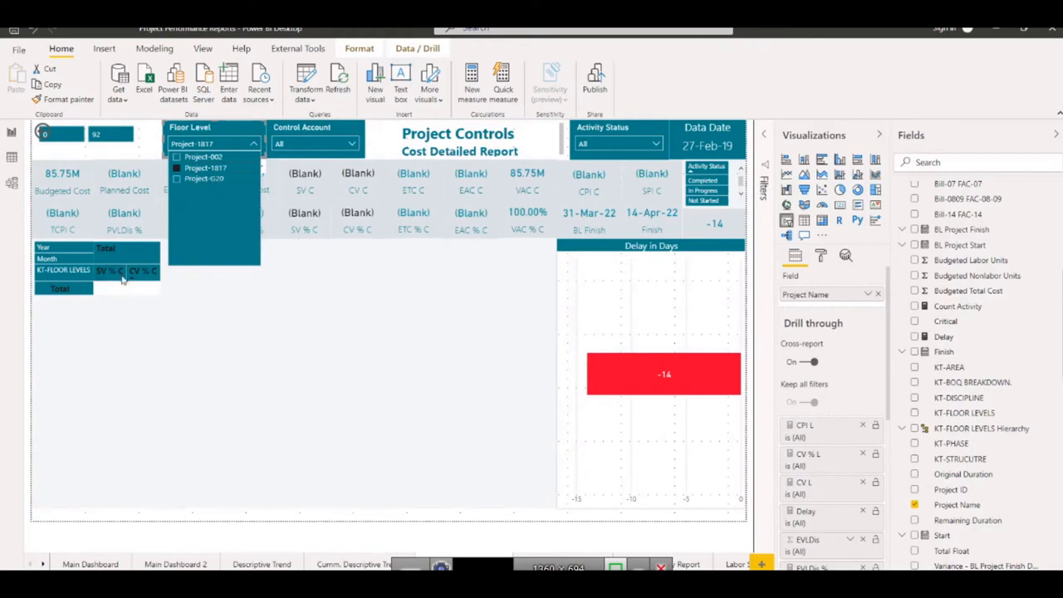
pyautogui.click(100, 145)
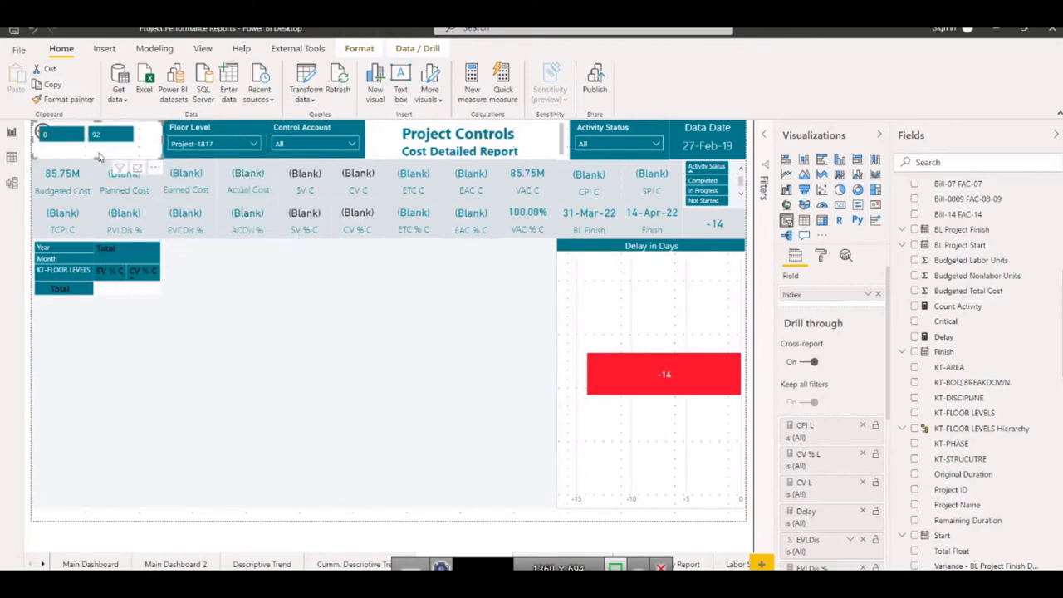
pyautogui.moveTo(96, 160); pyautogui.dragTo(98, 175)
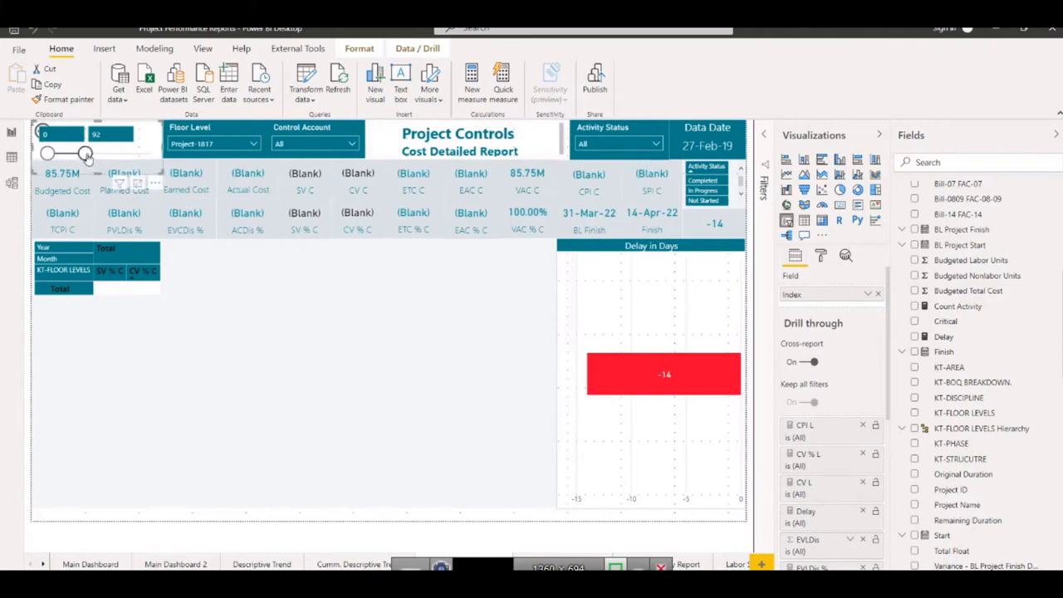
pyautogui.click(85, 154)
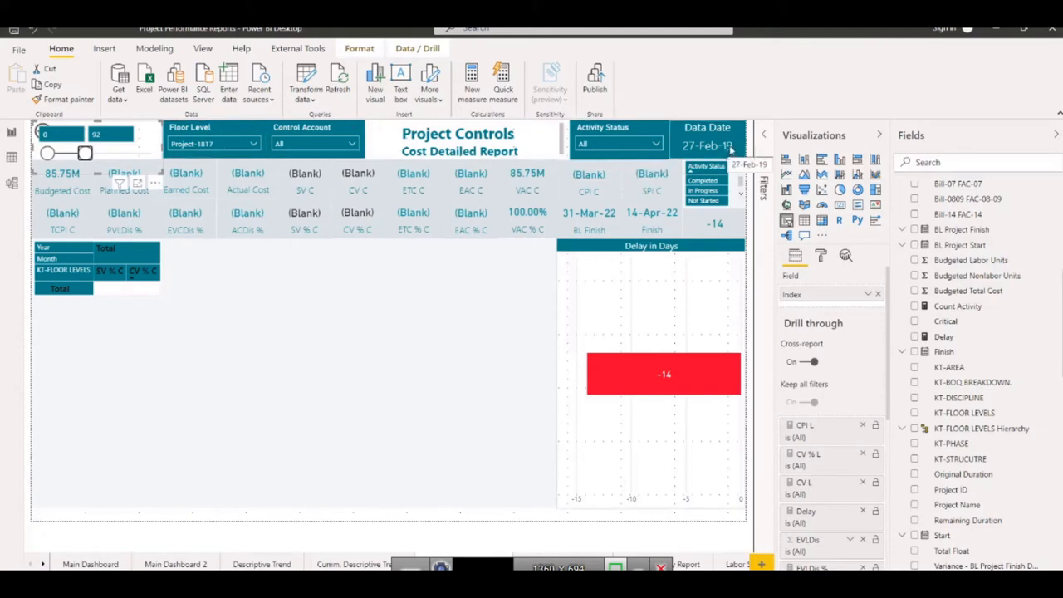
pyautogui.moveTo(86, 155); pyautogui.dragTo(159, 156)
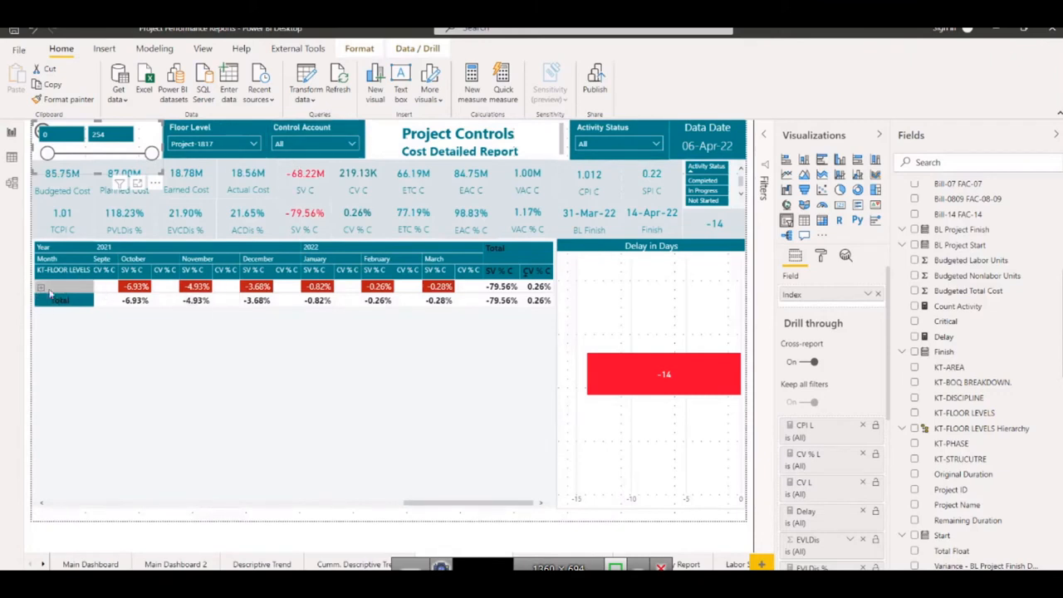
# Step: On the Cost Detailed Report matrix, replace the KT-FLOOR LEVELS and KT-STRUCUTRE row fields with 1817-BOQ Summary-2 above Activity ID
pyautogui.click(36, 251)
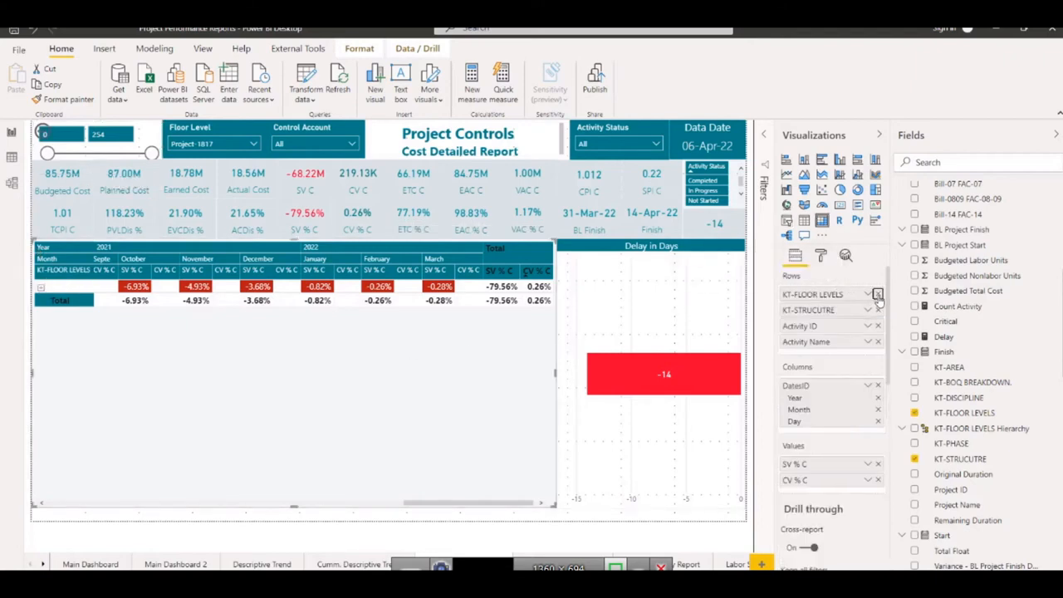
pyautogui.click(878, 295)
pyautogui.click(877, 295)
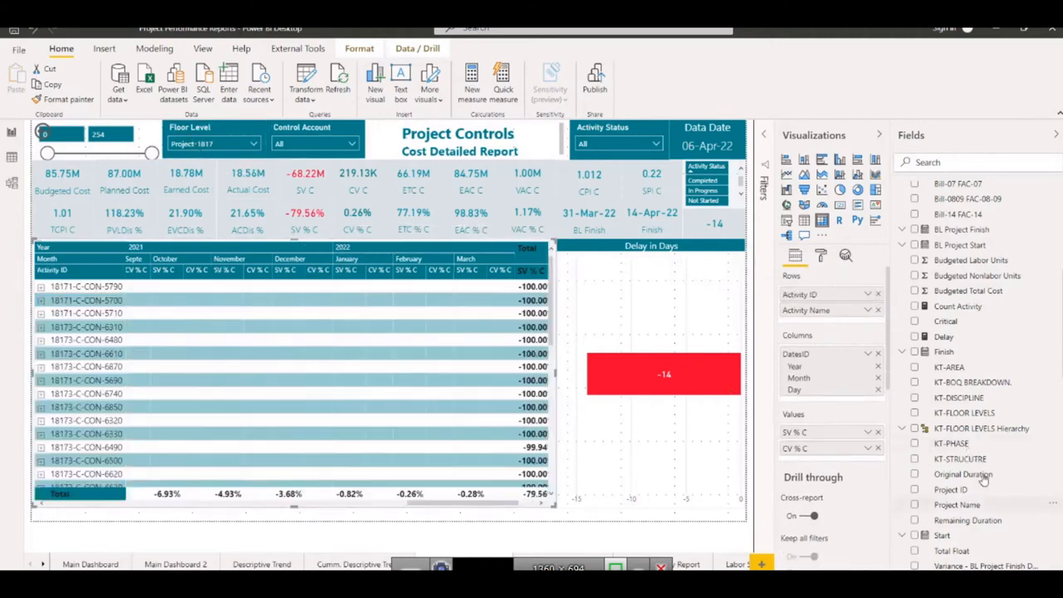
pyautogui.scroll(-3, 988, 415)
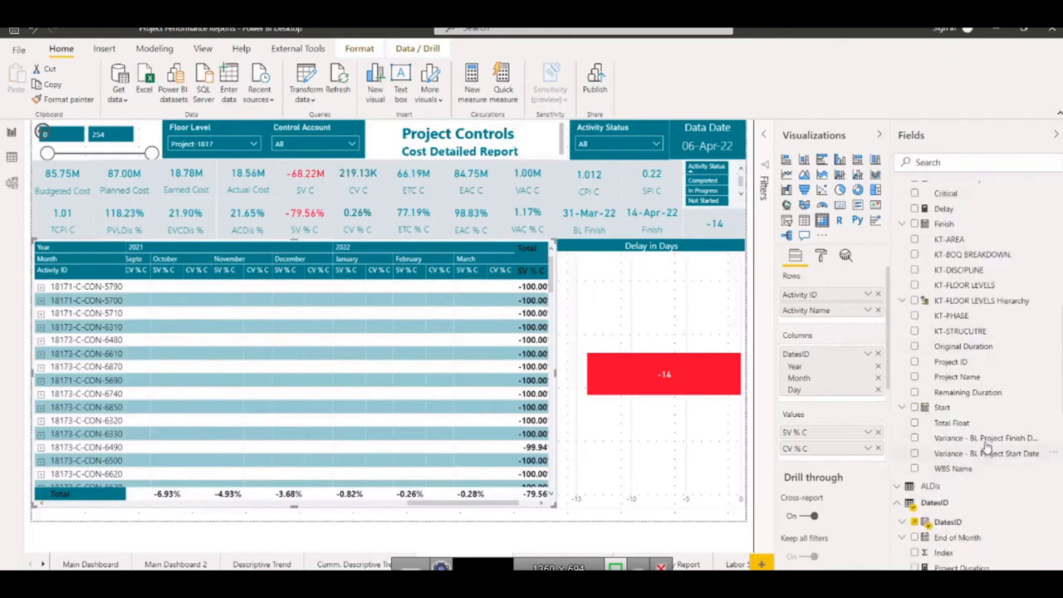
pyautogui.scroll(4, 986, 446)
pyautogui.scroll(5, 987, 446)
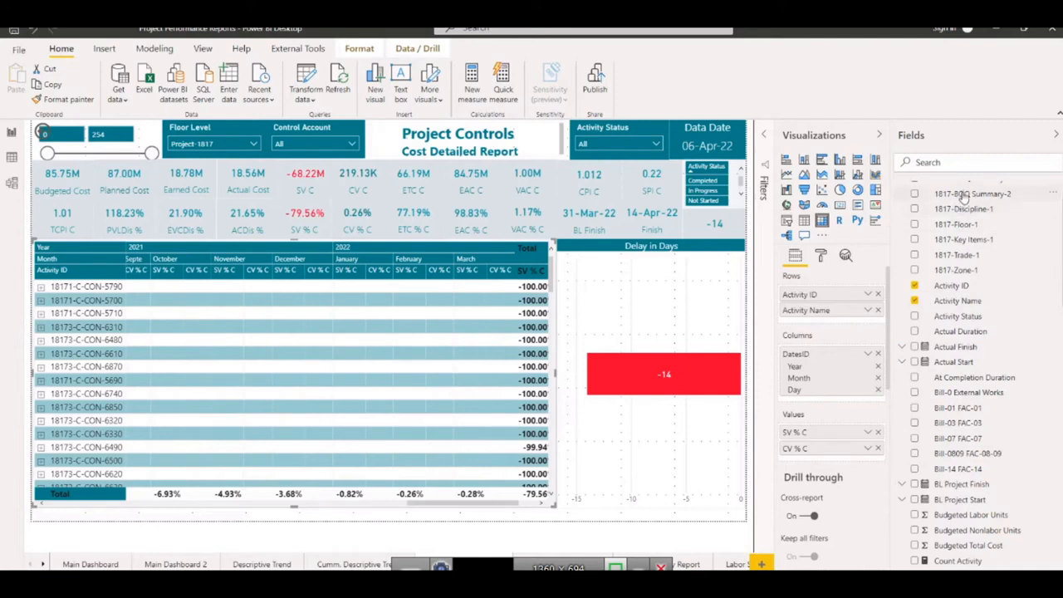
pyautogui.moveTo(963, 200); pyautogui.dragTo(809, 297)
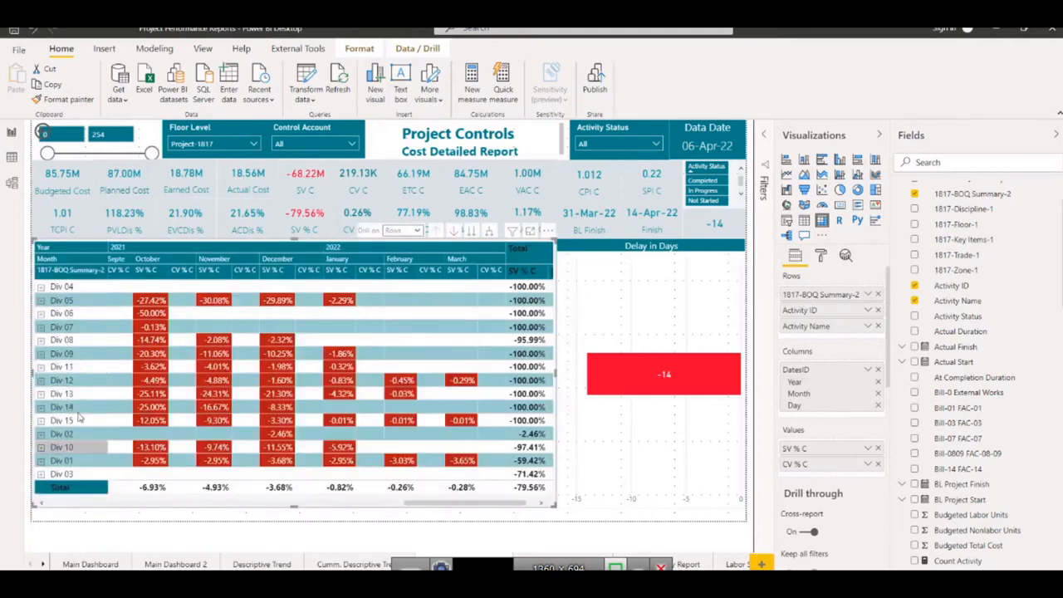
pyautogui.hscroll(-3, 232, 400)
pyautogui.hscroll(-2, 234, 404)
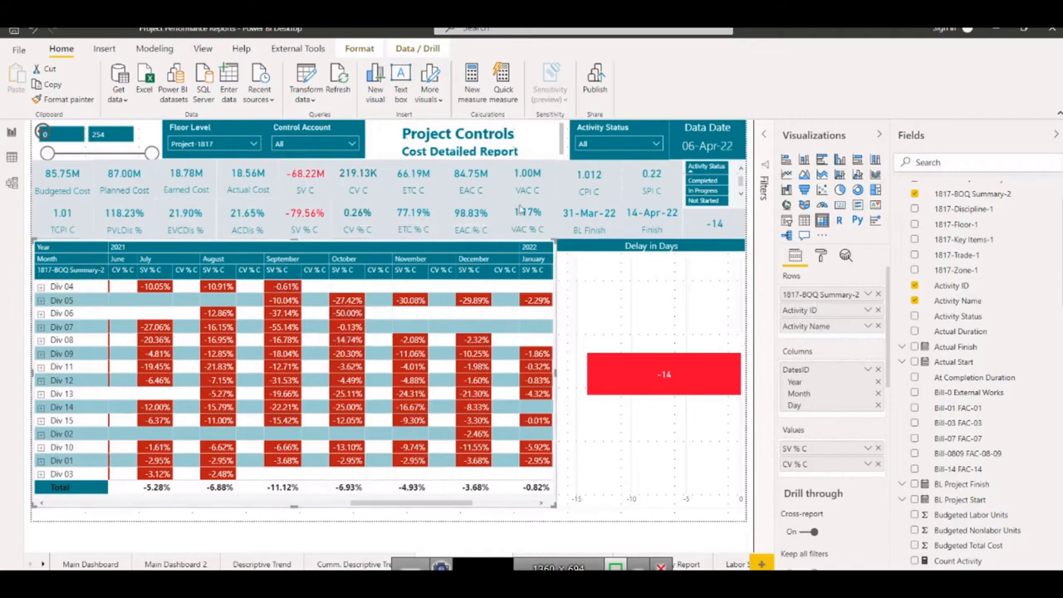
# Step: Filter the Cost Detailed Report to Project-002, and clear the project filter to show all projects again
pyautogui.click(253, 144)
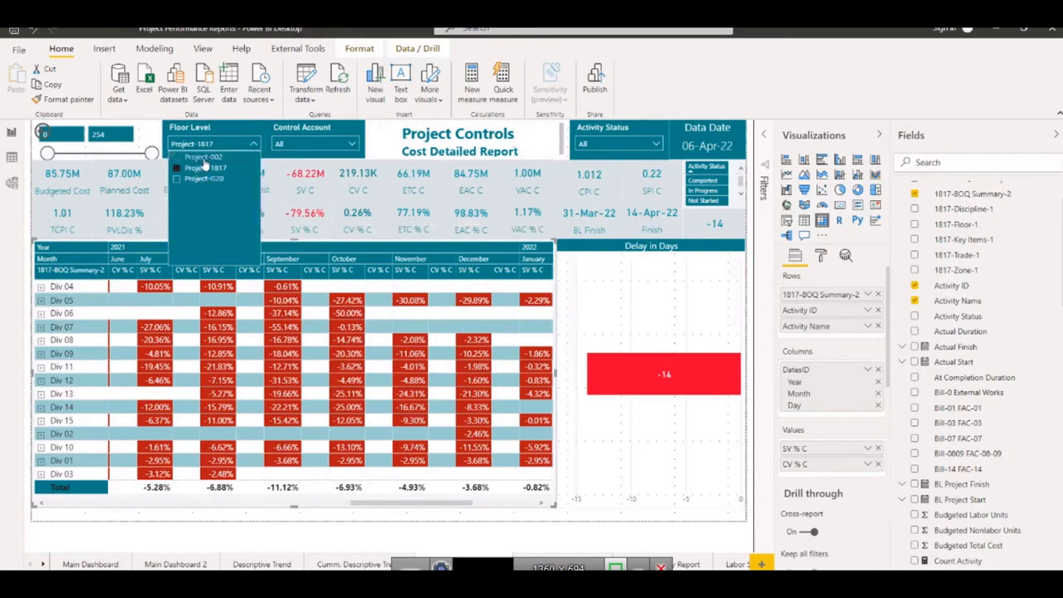
pyautogui.click(203, 157)
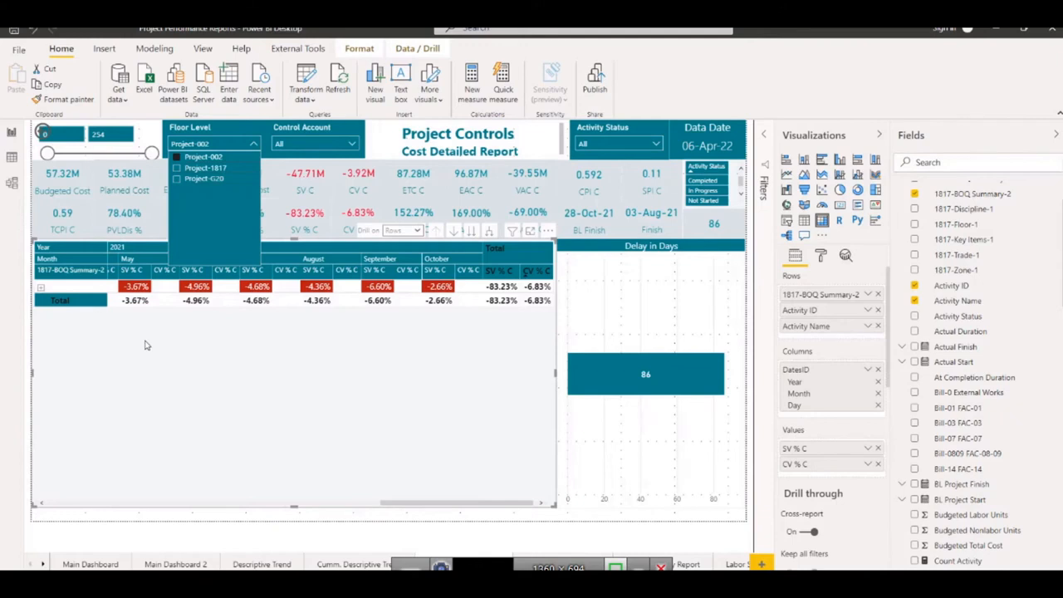
pyautogui.click(245, 135)
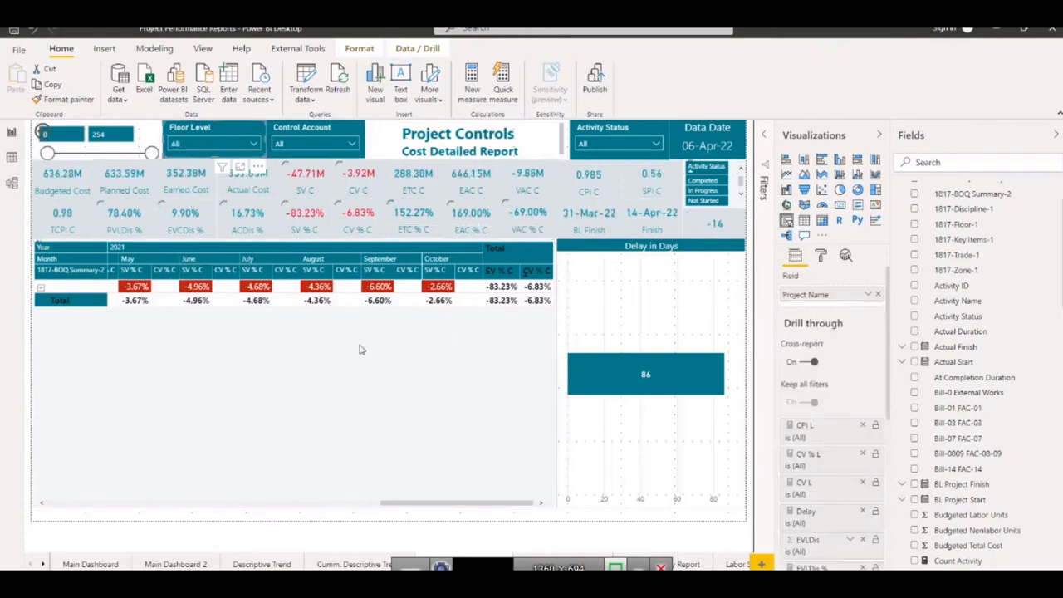
pyautogui.click(134, 337)
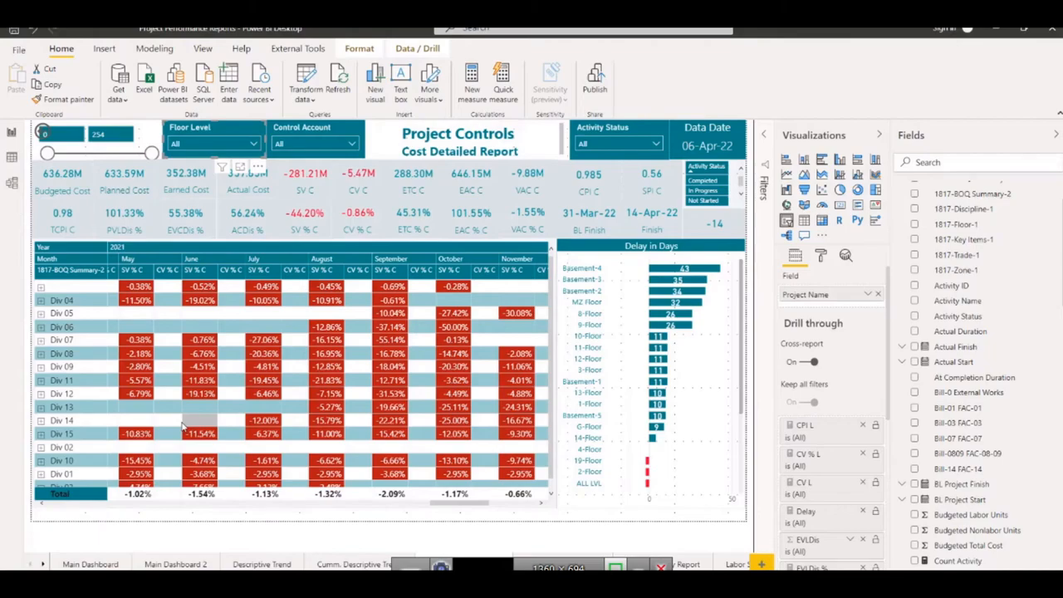
# Step: Glance at the three projects in Primavera P6, and view the report's table relationships in the data model diagram
pyautogui.click(477, 582)
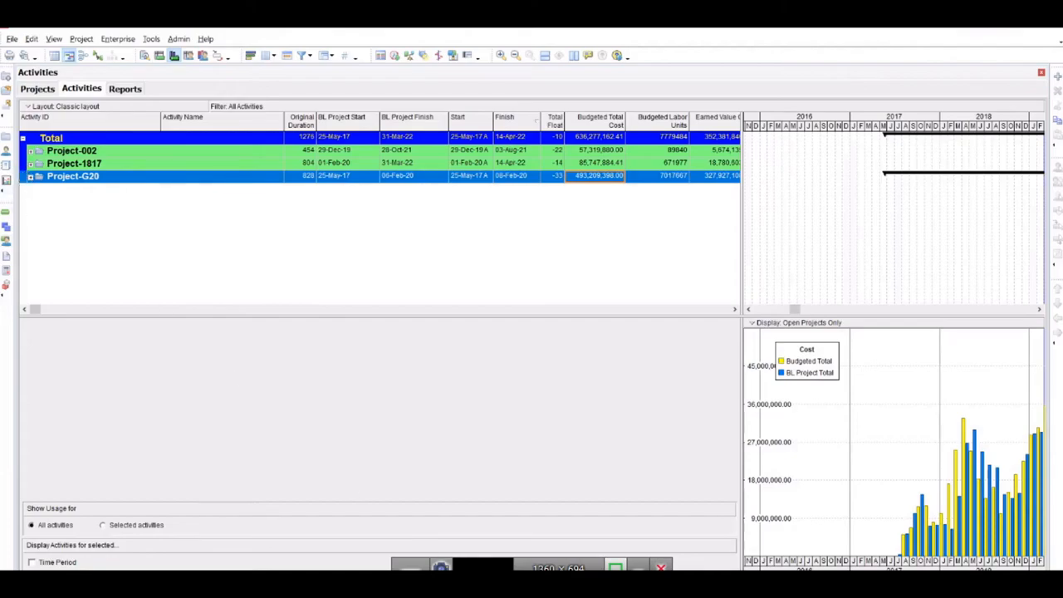
pyautogui.click(477, 582)
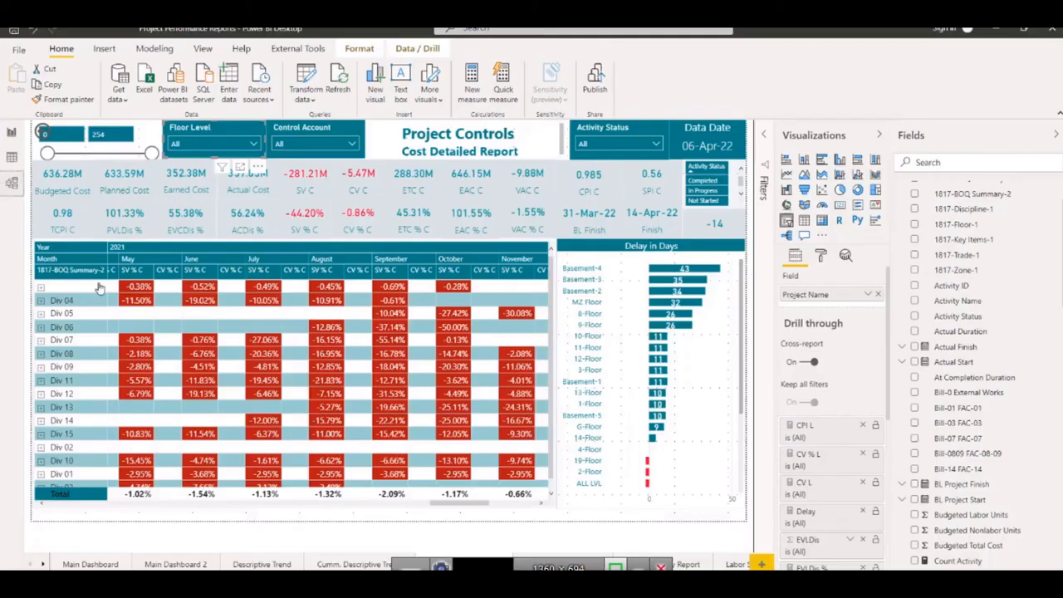
pyautogui.click(12, 182)
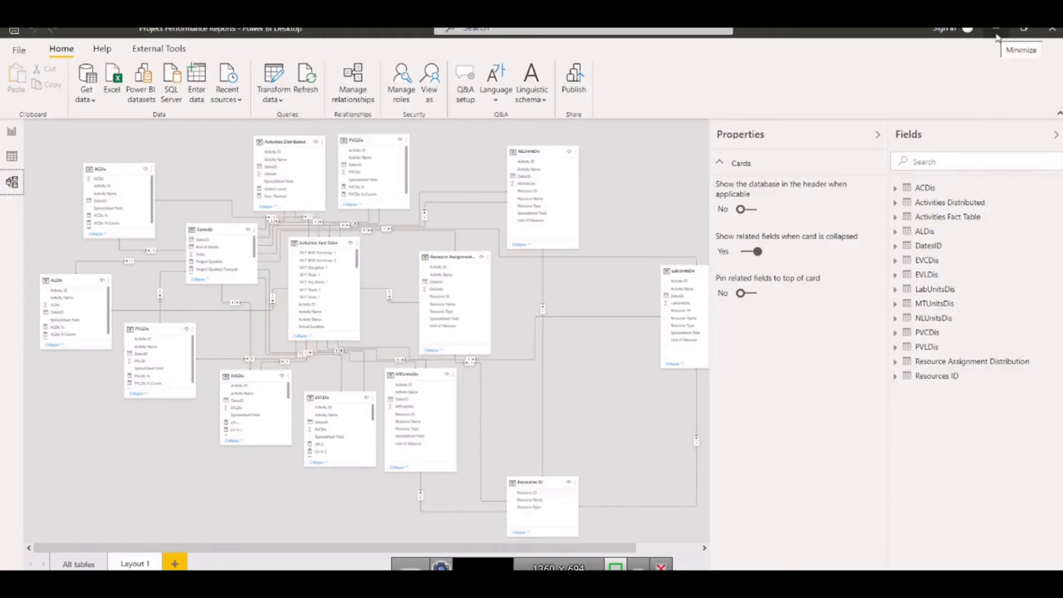
# Step: Switch to Primavera P6, expand all three projects down to their activities, and enlarge the activity table's height
pyautogui.hotkey('alt', 'Tab')
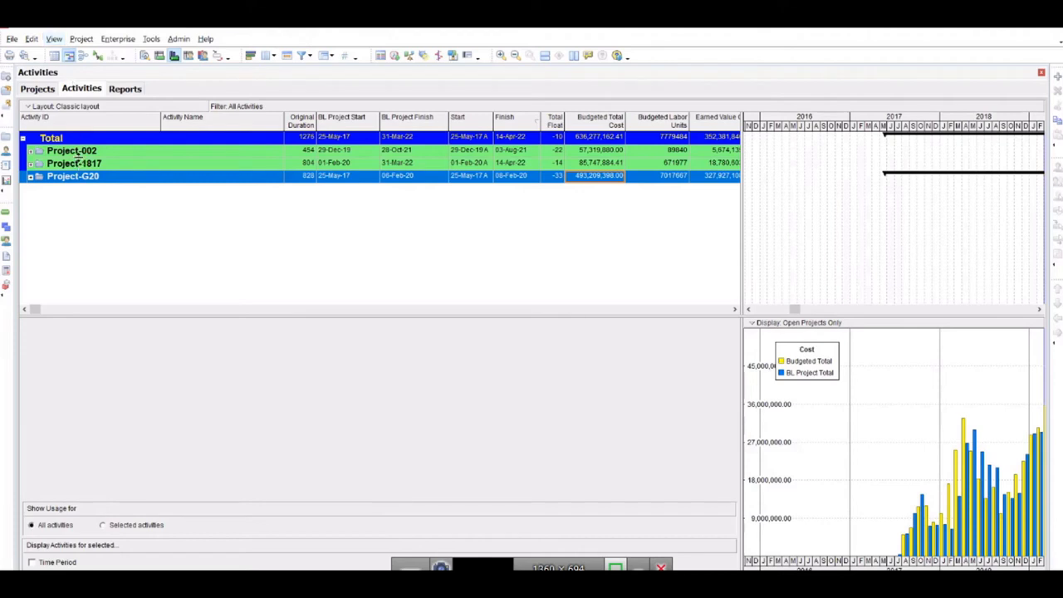
pyautogui.click(79, 151)
pyautogui.click(80, 164)
pyautogui.click(82, 177)
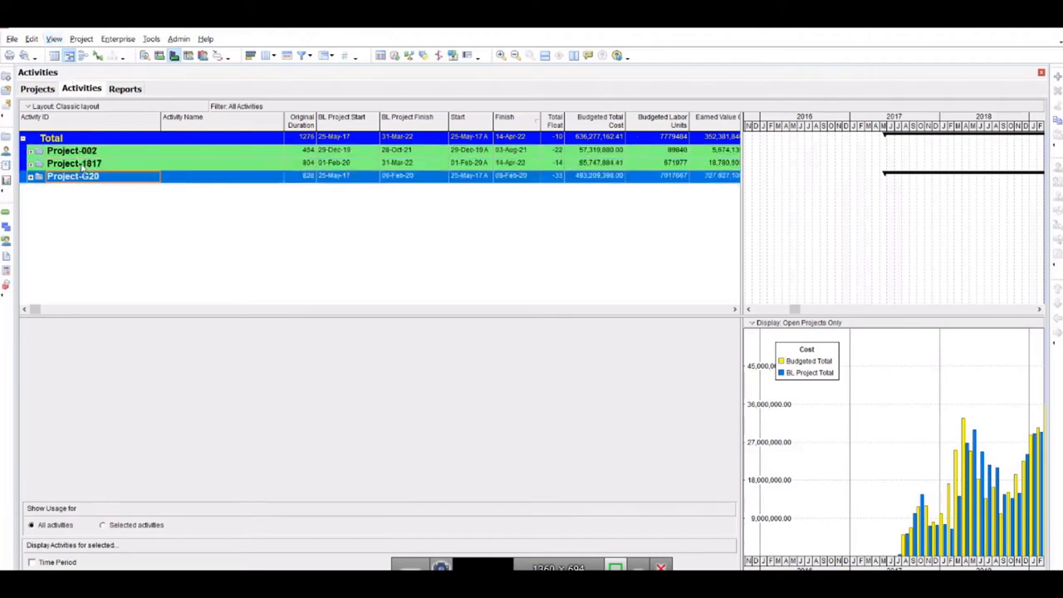
pyautogui.click(52, 40)
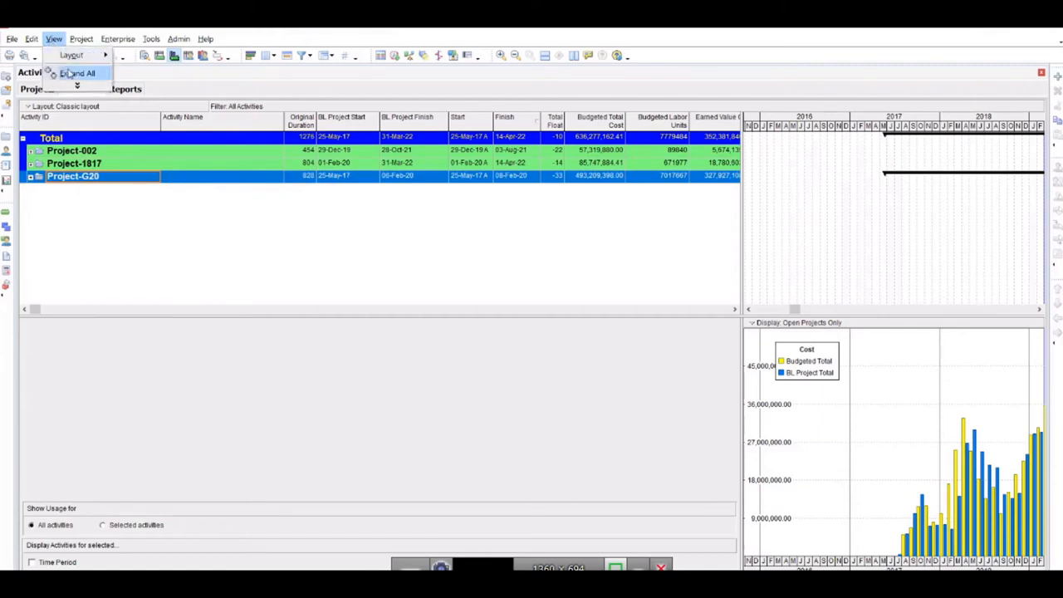
pyautogui.click(75, 73)
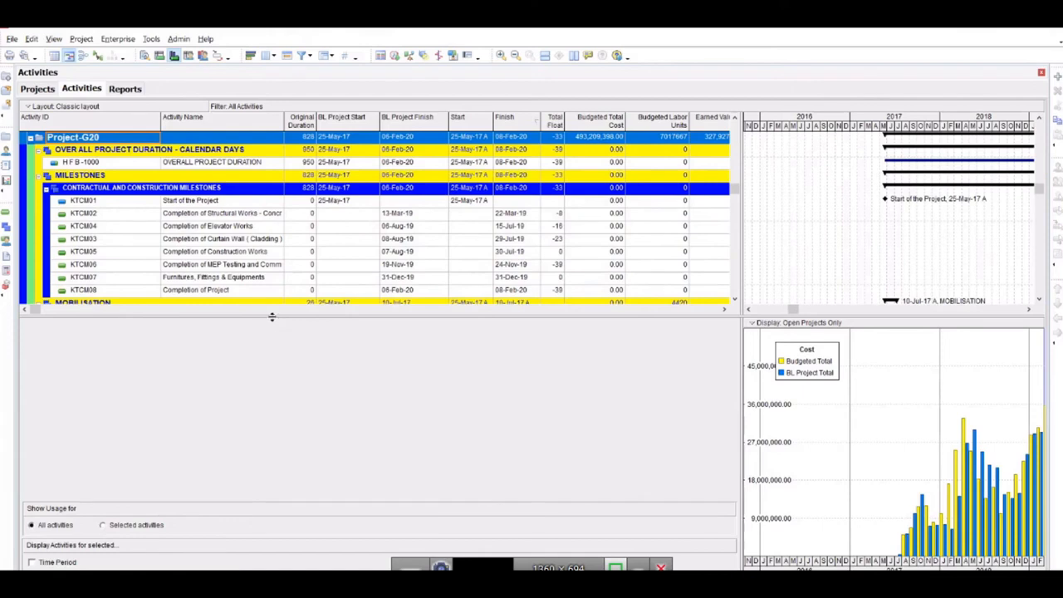
pyautogui.moveTo(281, 436); pyautogui.dragTo(281, 435)
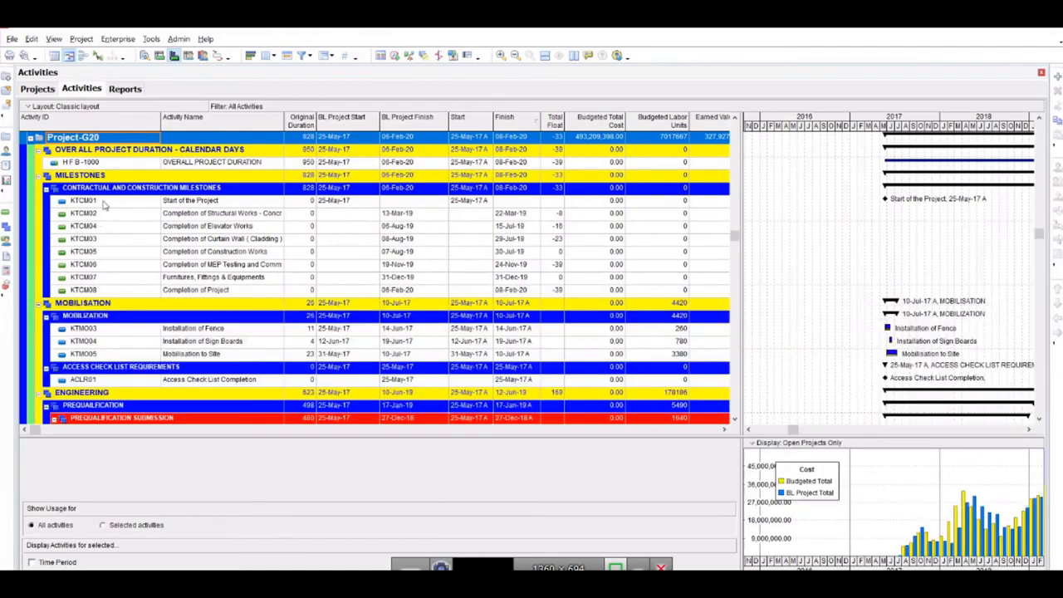
# Step: Copy Activity ID KTCM01 from Project-G20 to the Notice to Proceed activity in Project-002, collapsing Project-G20
pyautogui.click(104, 203)
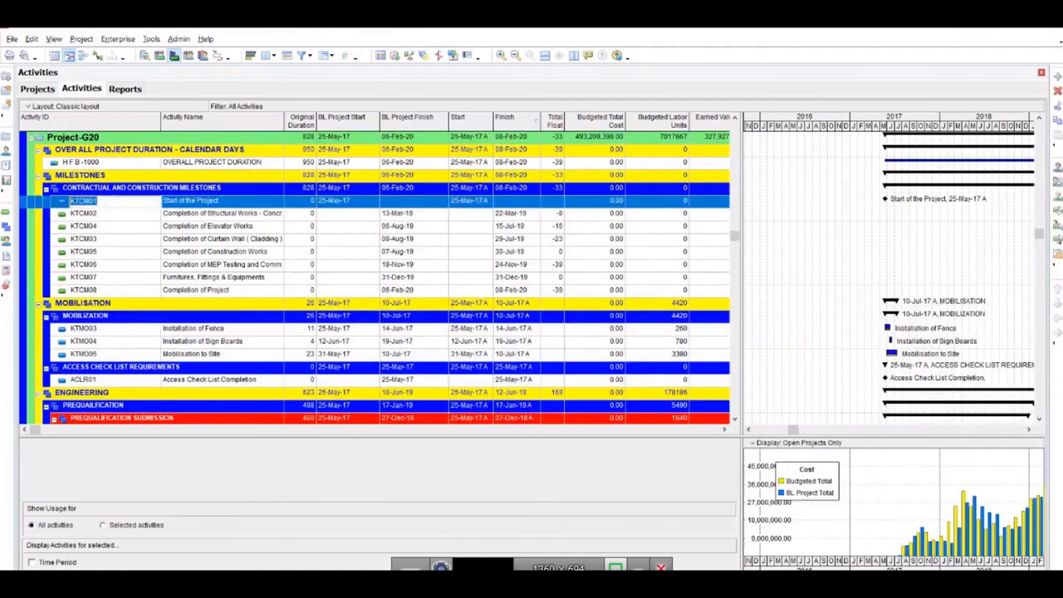
pyautogui.click(30, 139)
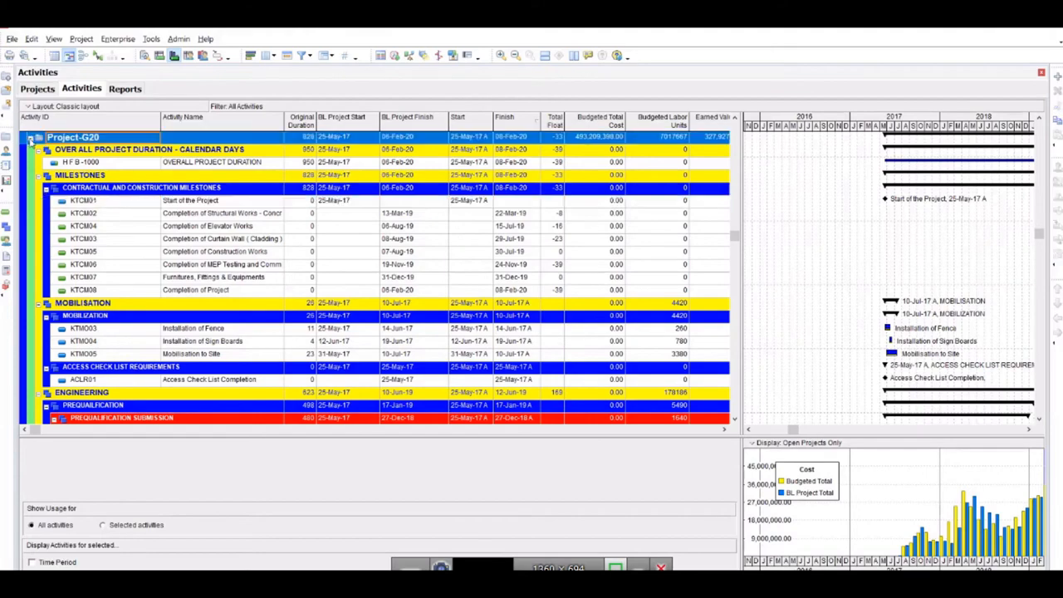
pyautogui.click(31, 139)
pyautogui.moveTo(735, 408); pyautogui.dragTo(735, 129)
pyautogui.click(146, 191)
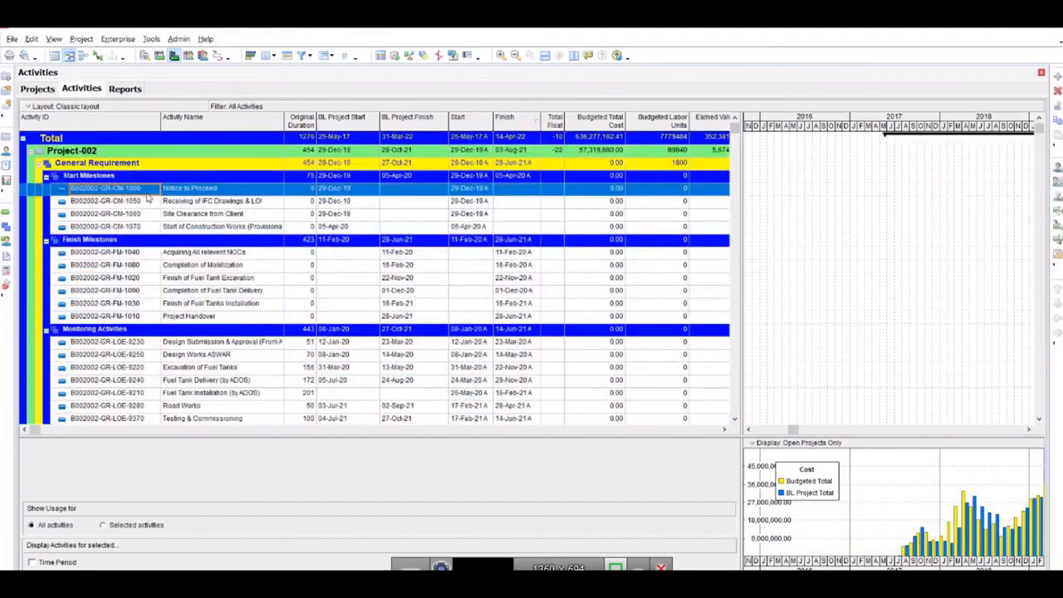
pyautogui.click(147, 193)
pyautogui.write('KTCM01')
pyautogui.click(142, 215)
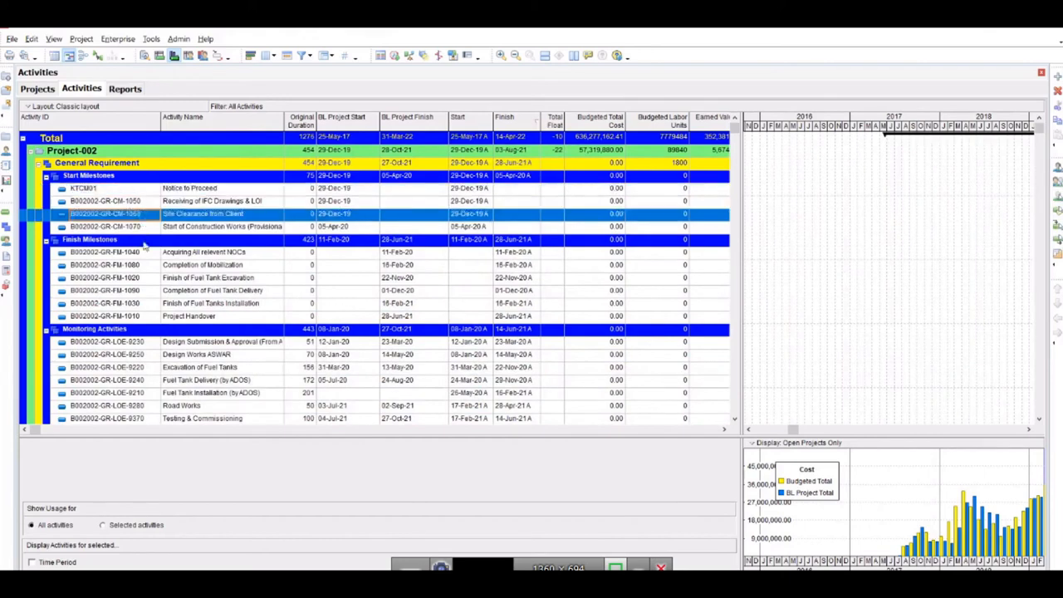
# Step: Copy Activity ID B002002-GR-LOE-9230 from Project-002 to Project-1817's Receiving of IFC Drawings & LOI activity, and collapse both projects
pyautogui.scroll(-1, 145, 244)
pyautogui.scroll(-1, 143, 300)
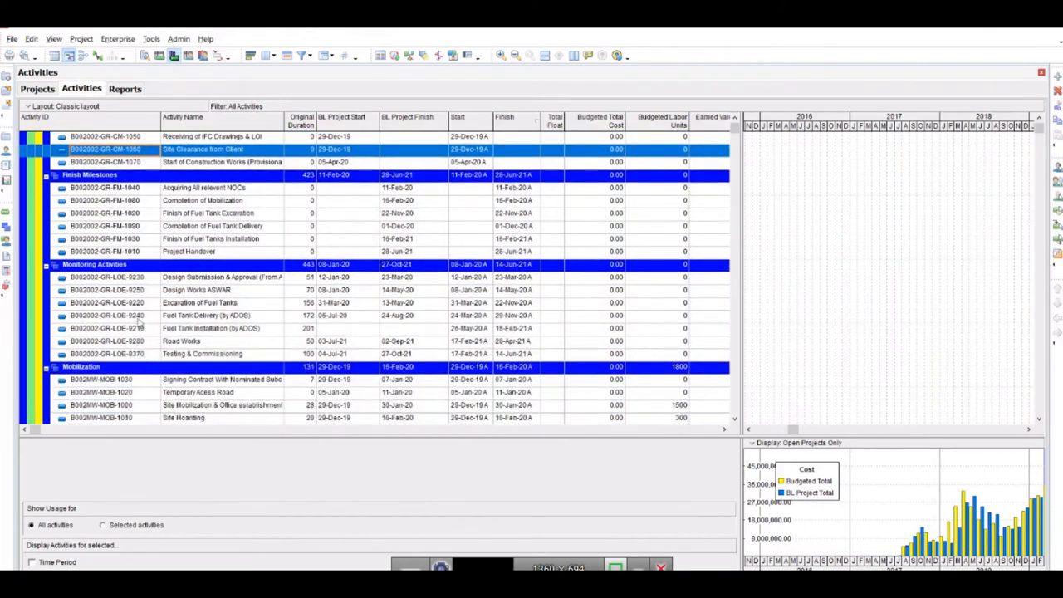
pyautogui.click(141, 279)
pyautogui.click(141, 278)
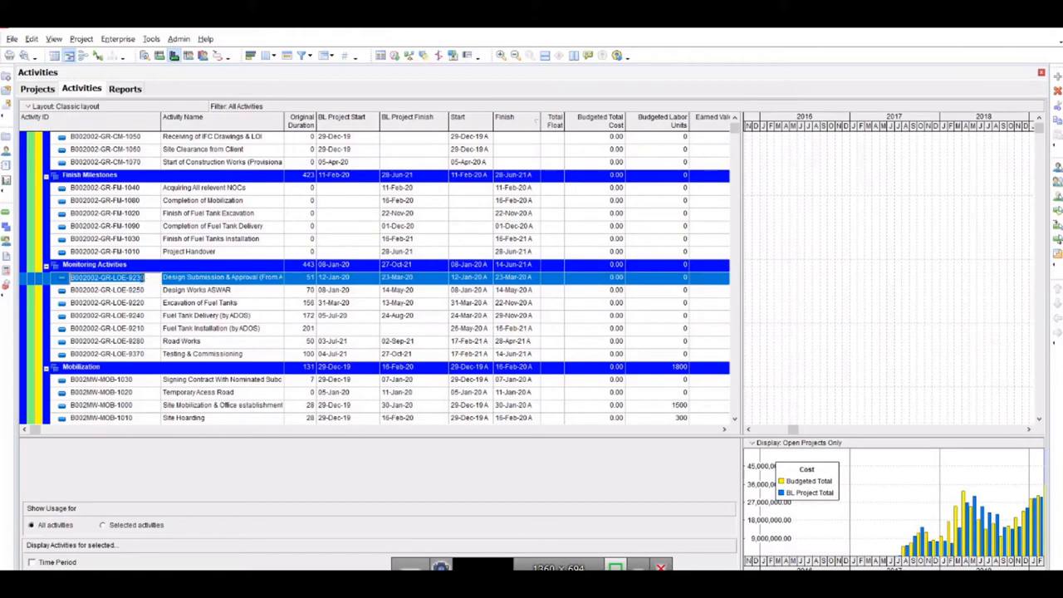
pyautogui.scroll(2, 736, 129)
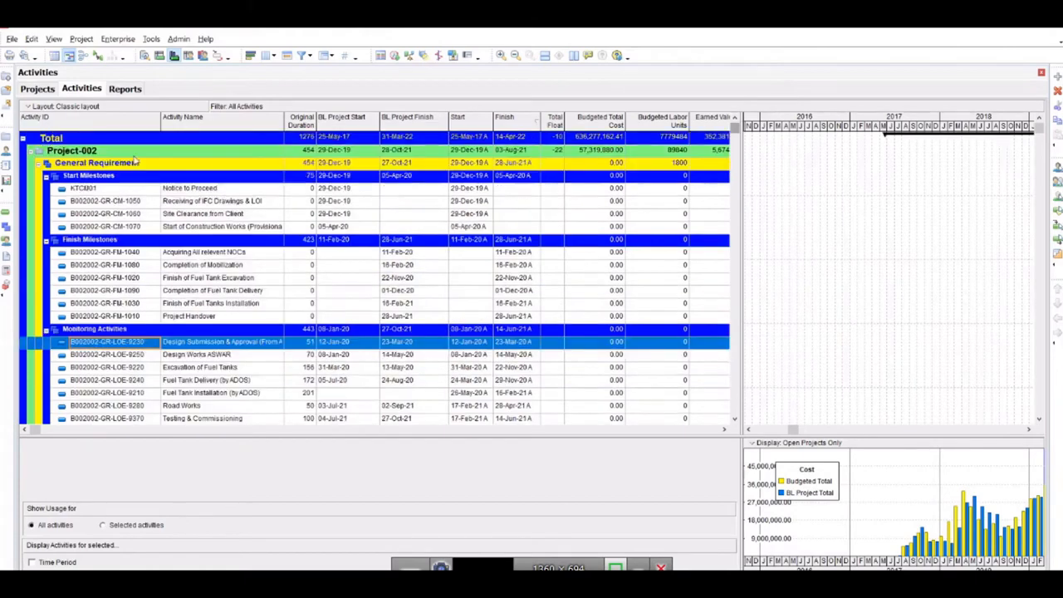
pyautogui.click(31, 151)
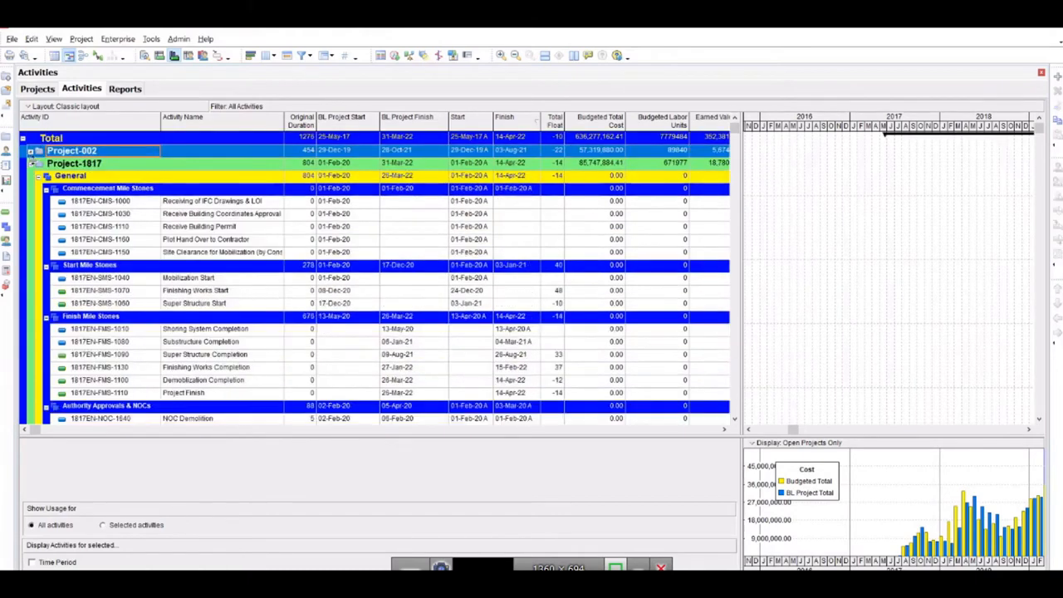
pyautogui.click(129, 227)
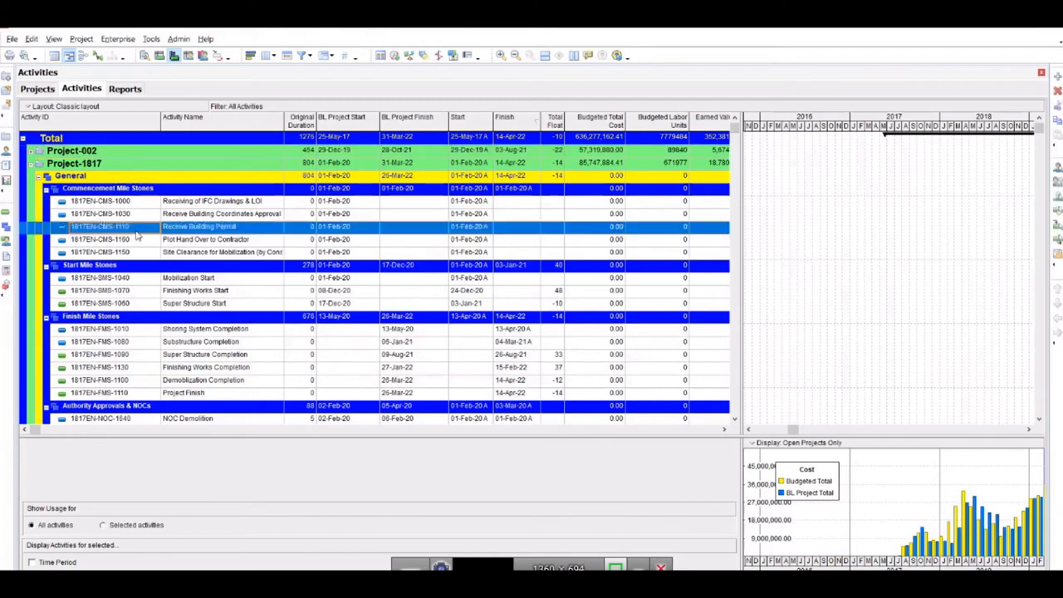
pyautogui.click(140, 204)
pyautogui.click(138, 214)
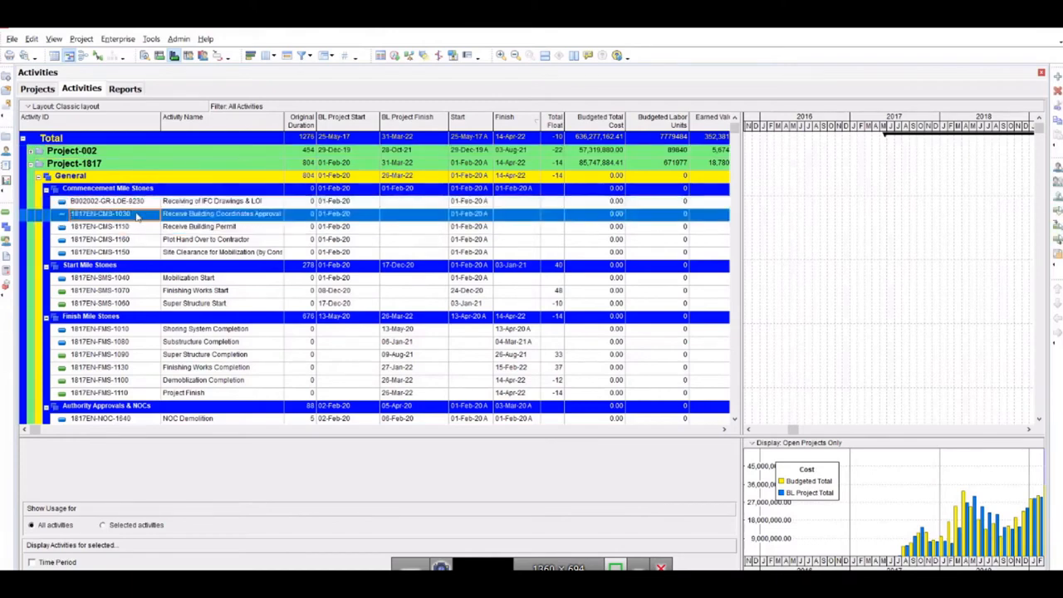
pyautogui.click(31, 165)
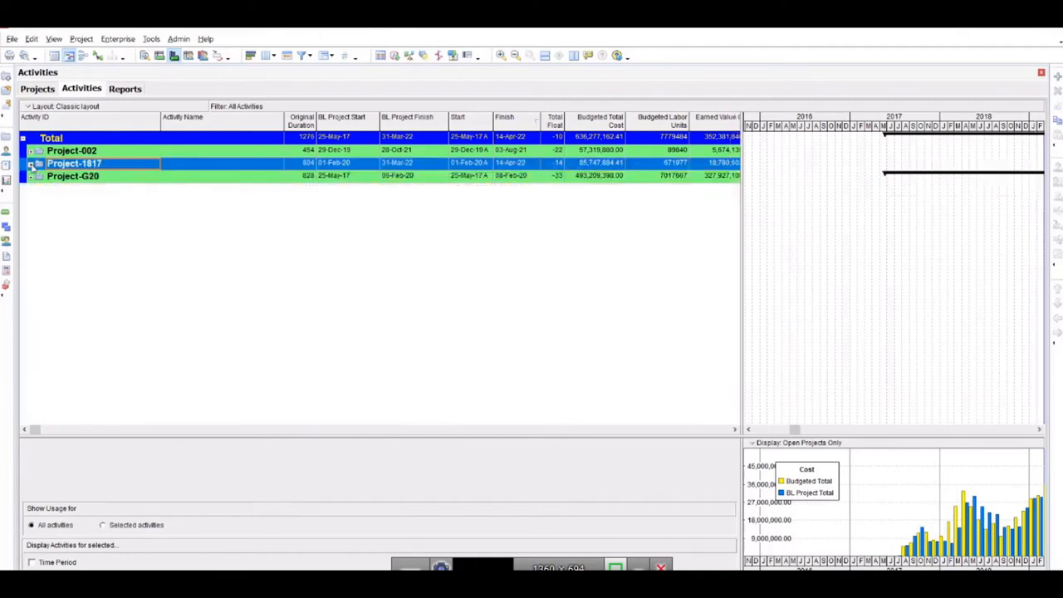
# Step: Start a report run for the four reports in the Issues and Thresholds group, from Activities Distributed through Resources ID
pyautogui.click(127, 91)
pyautogui.click(100, 427)
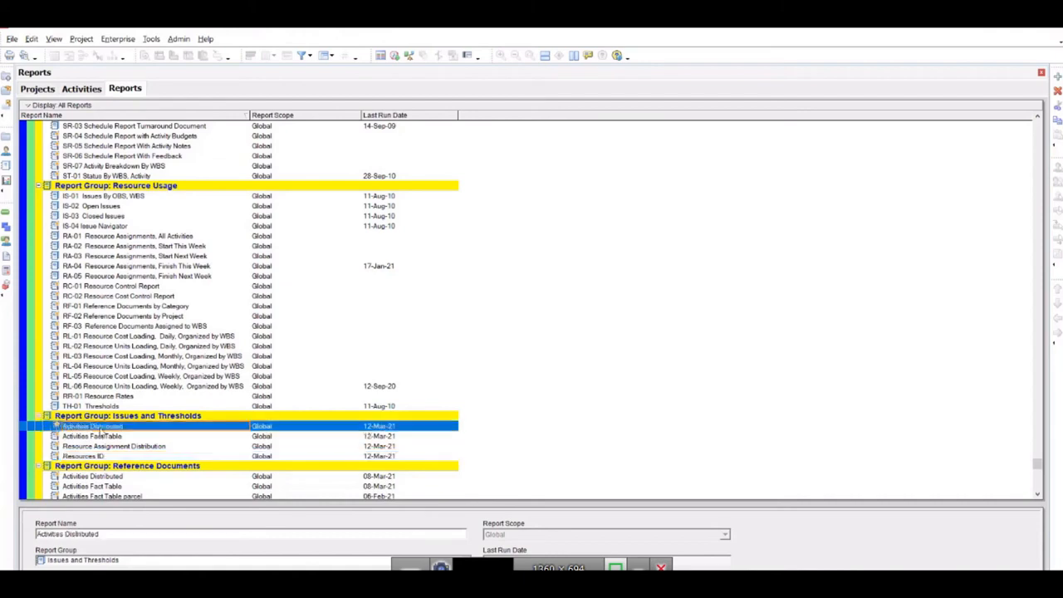
pyautogui.keyDown('shift'); pyautogui.click(111, 456); pyautogui.keyUp('shift')
pyautogui.rightClick(103, 428)
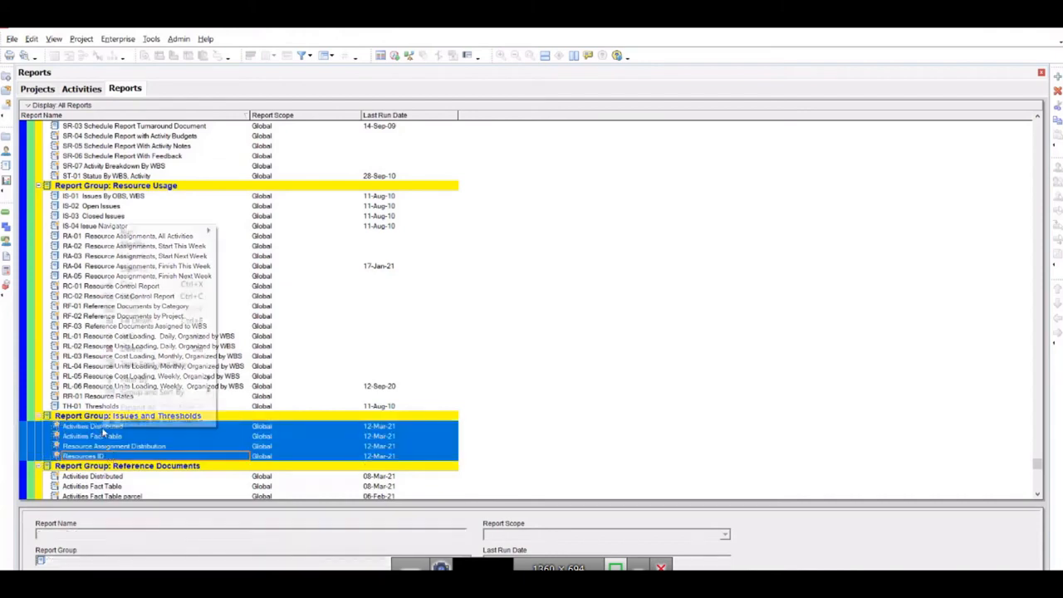
pyautogui.moveTo(191, 231)
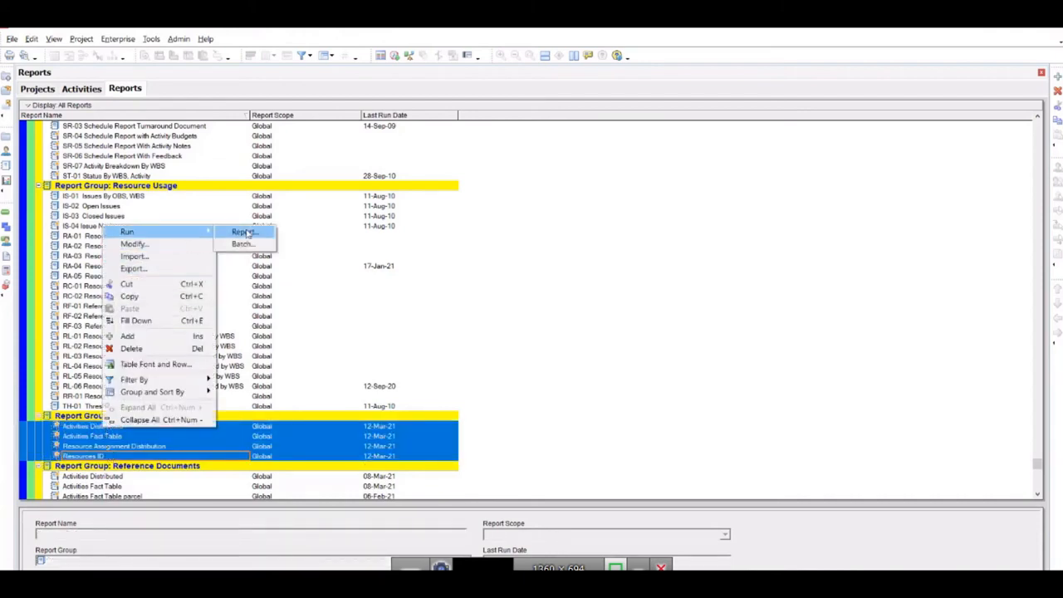
pyautogui.click(244, 232)
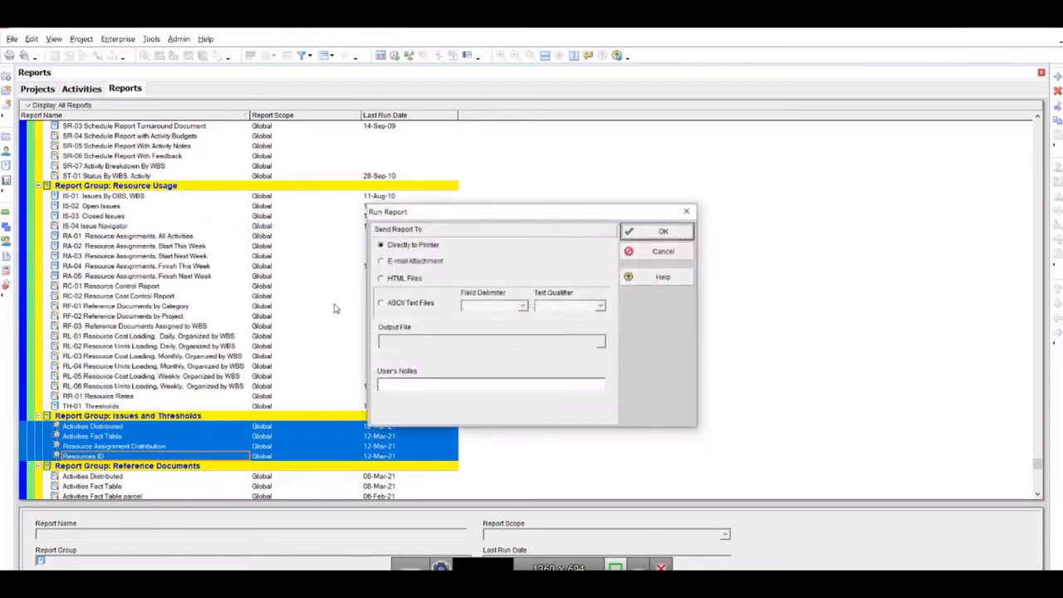
# Step: Run the selected reports as ASCII text files with comma delimiter and double-quote text qualifier, saving to Batch Report Index in the High Rise PDA folder
pyautogui.click(384, 303)
pyautogui.click(517, 308)
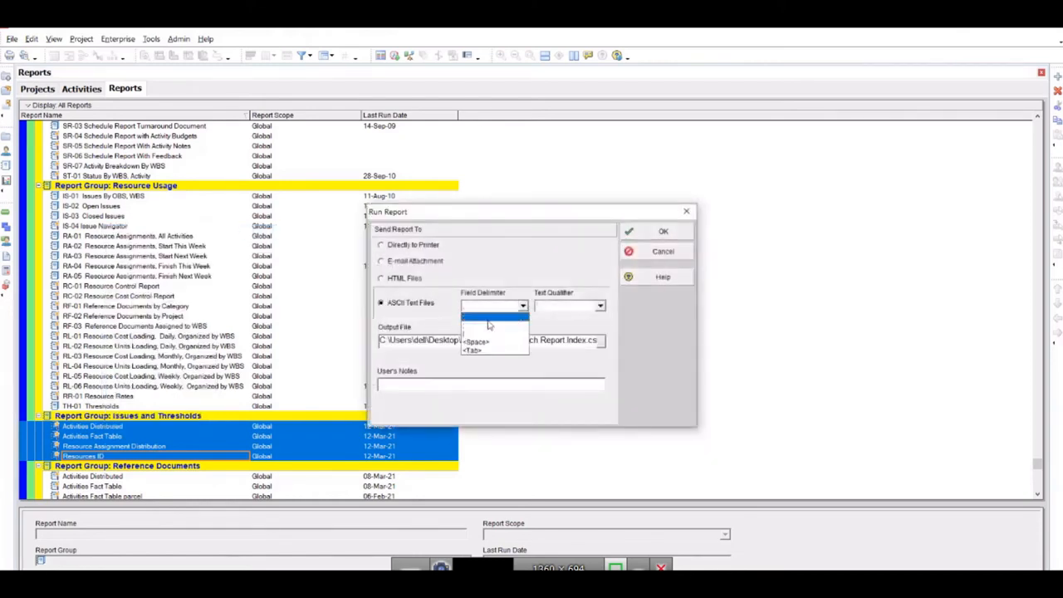
pyautogui.click(488, 320)
pyautogui.click(557, 311)
pyautogui.click(546, 326)
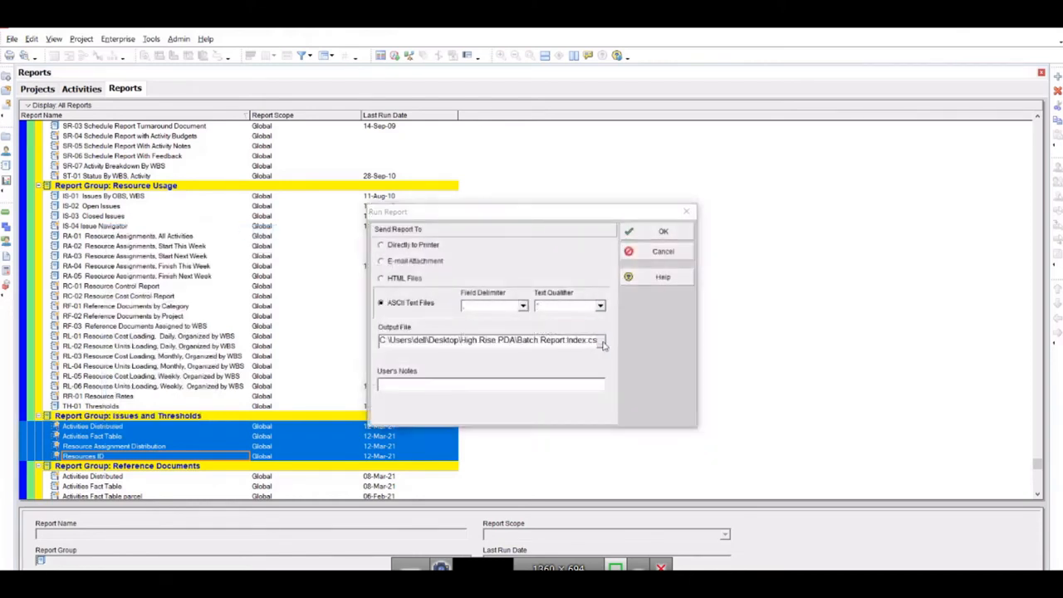
pyautogui.click(601, 341)
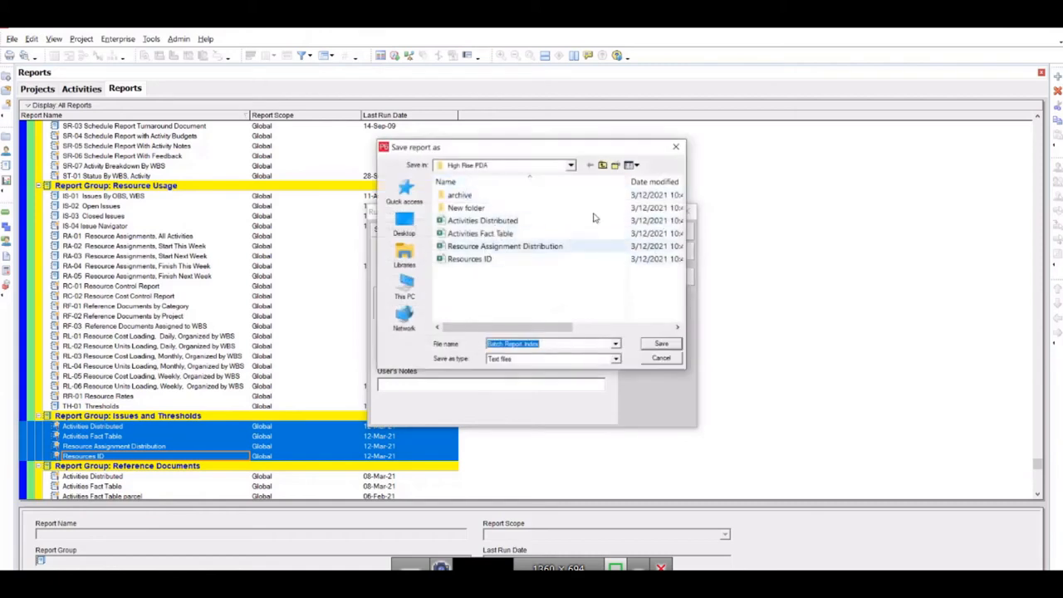
pyautogui.click(657, 343)
pyautogui.click(652, 232)
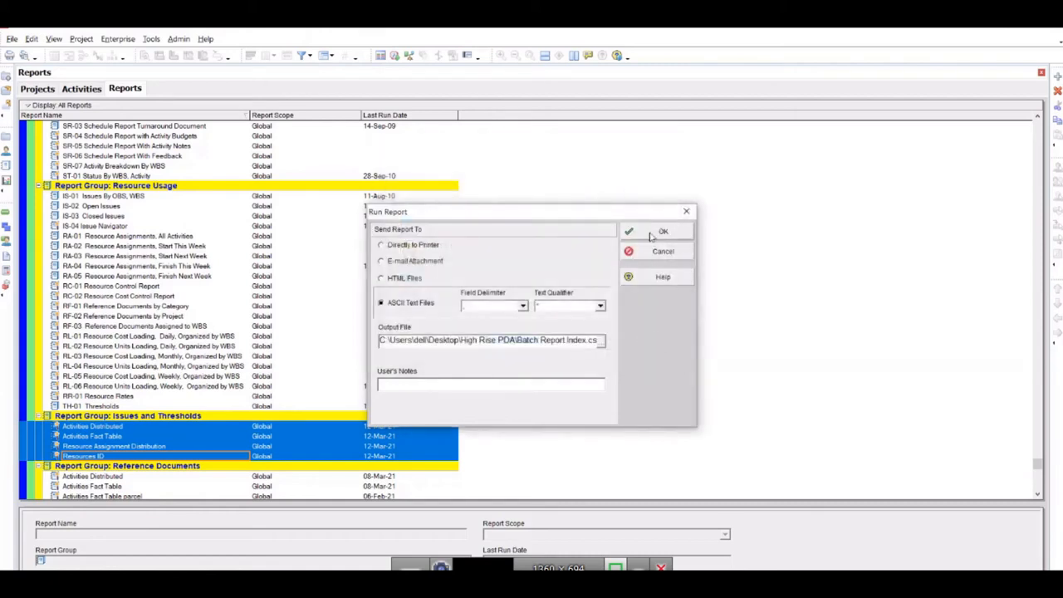
pyautogui.click(496, 347)
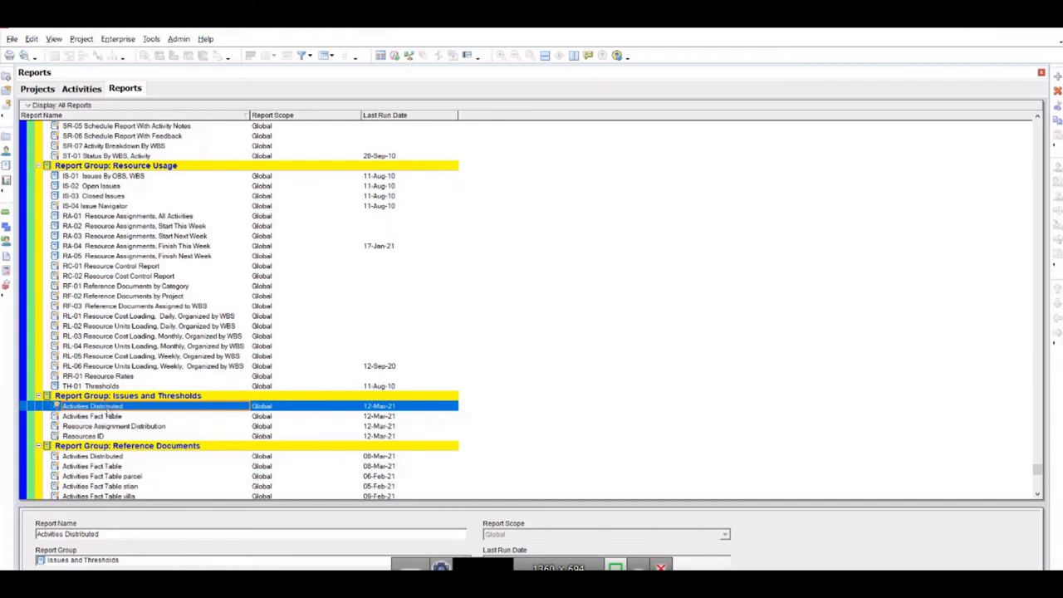
# Step: Review the field delimiter and text qualifier options for running Activities Distributed as a delimited text file, and close without running it
pyautogui.rightClick(108, 407)
pyautogui.moveTo(183, 211)
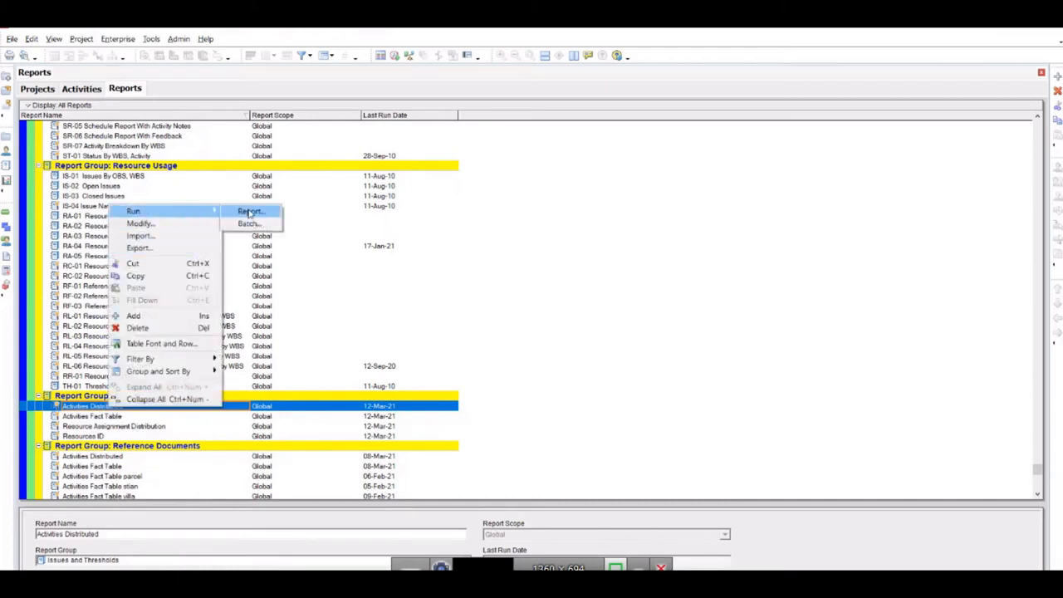
pyautogui.click(251, 211)
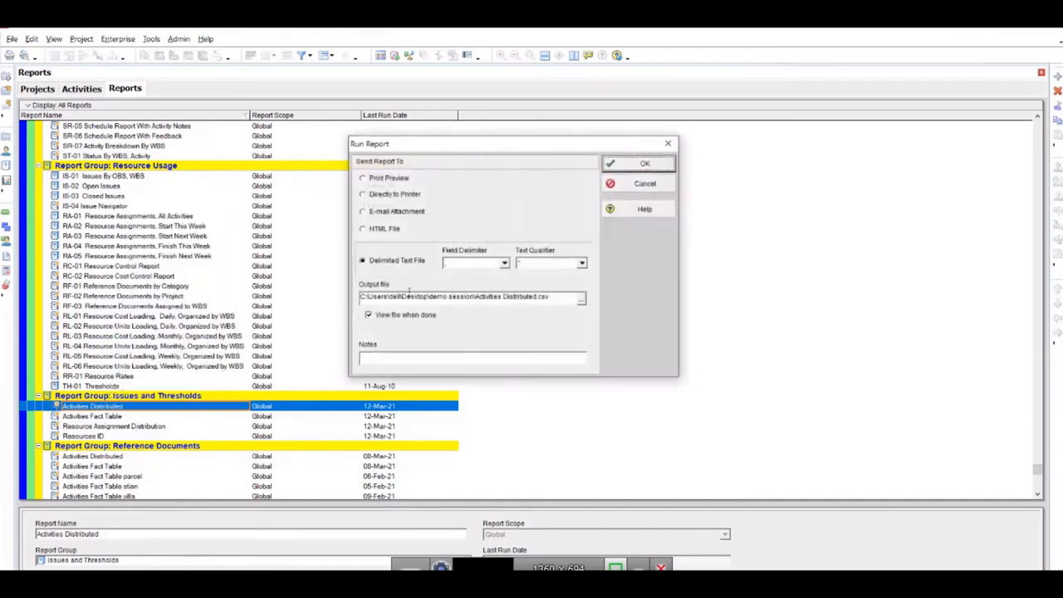
pyautogui.click(487, 264)
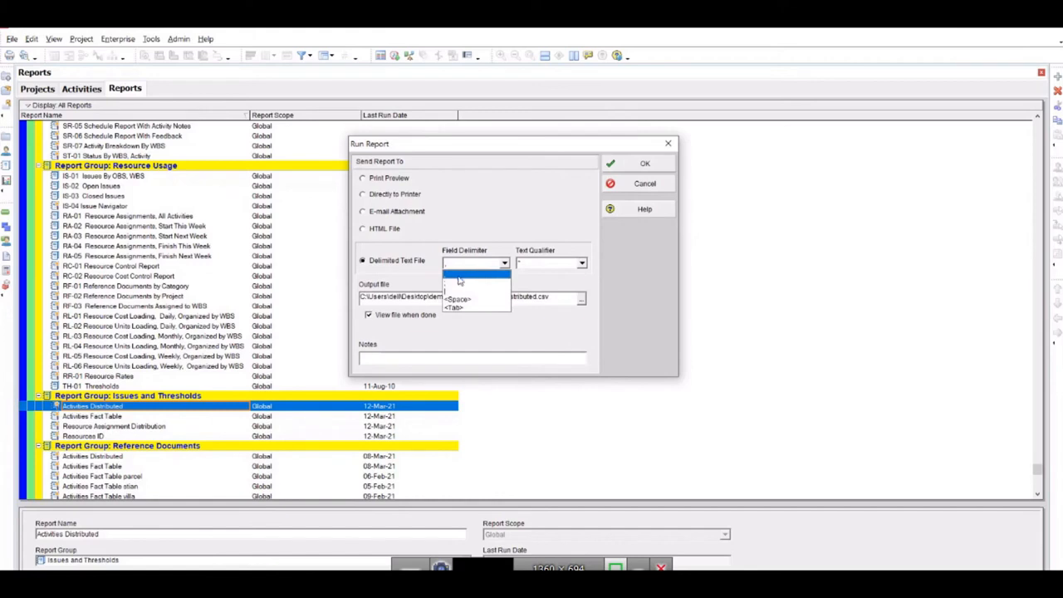
pyautogui.click(459, 280)
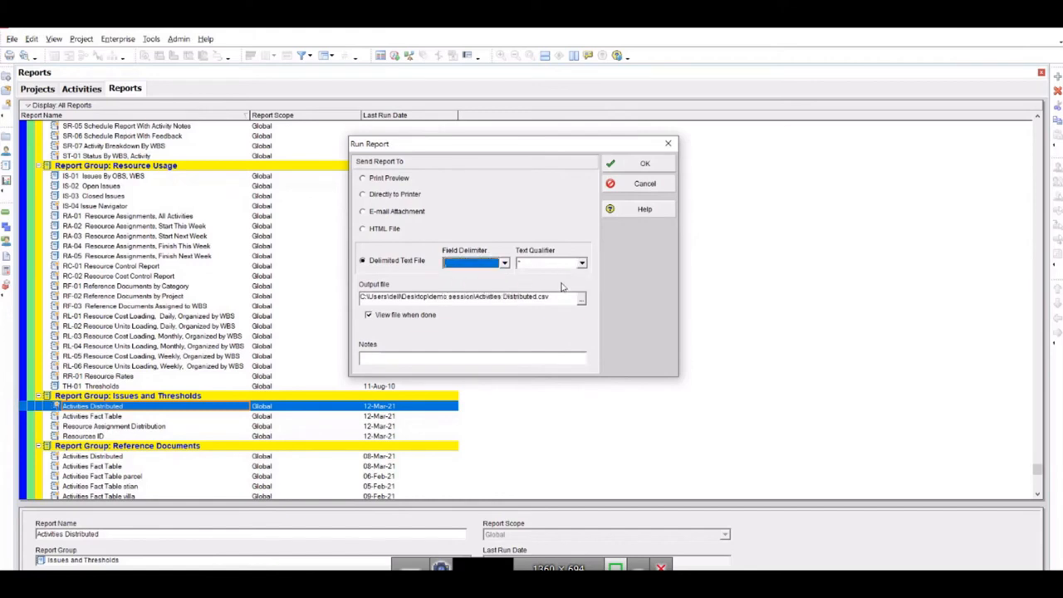
pyautogui.click(552, 264)
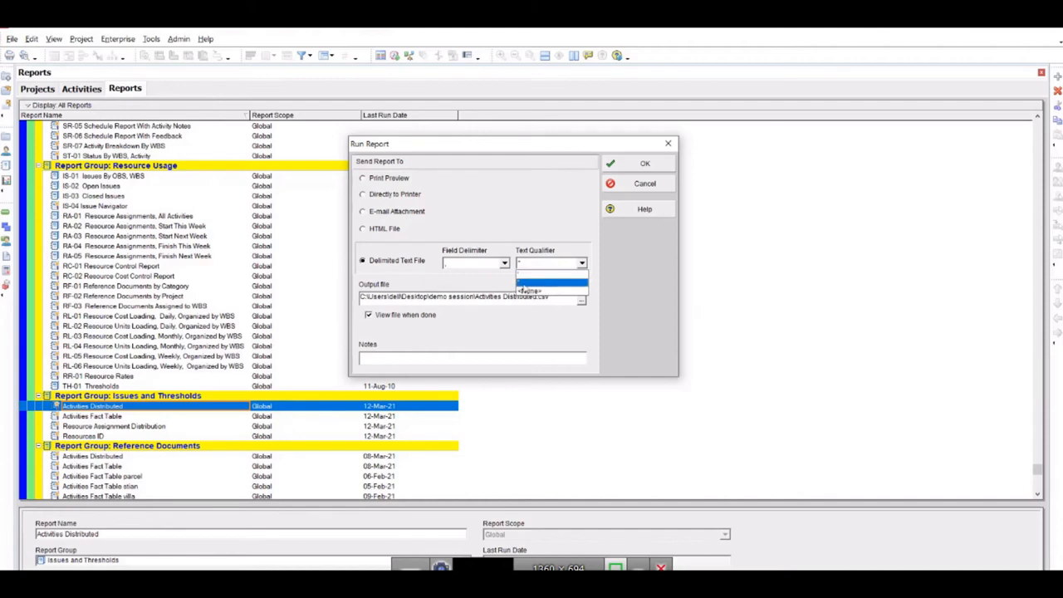
pyautogui.click(533, 281)
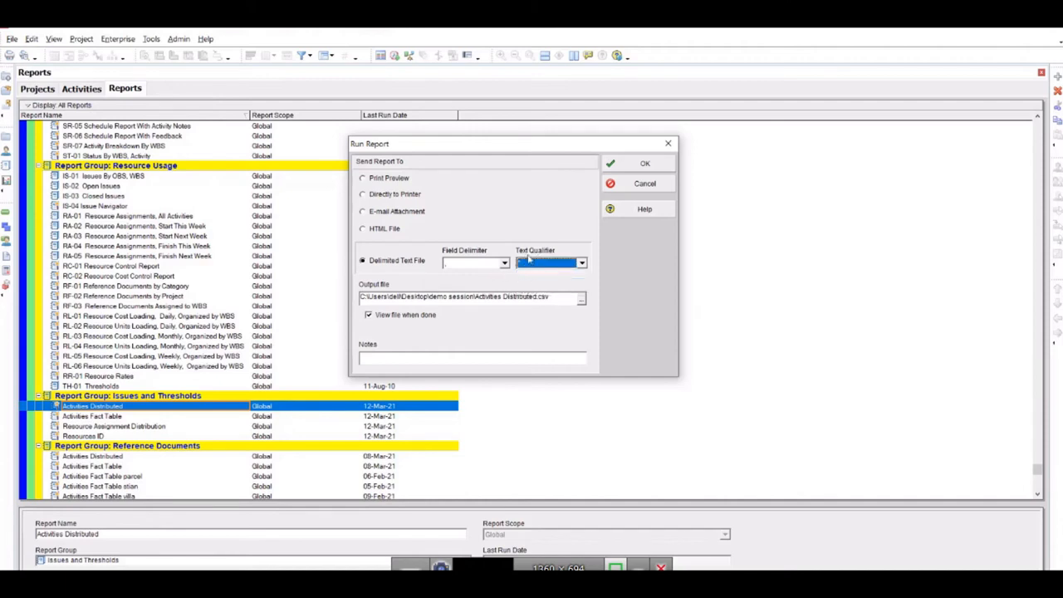
pyautogui.click(668, 145)
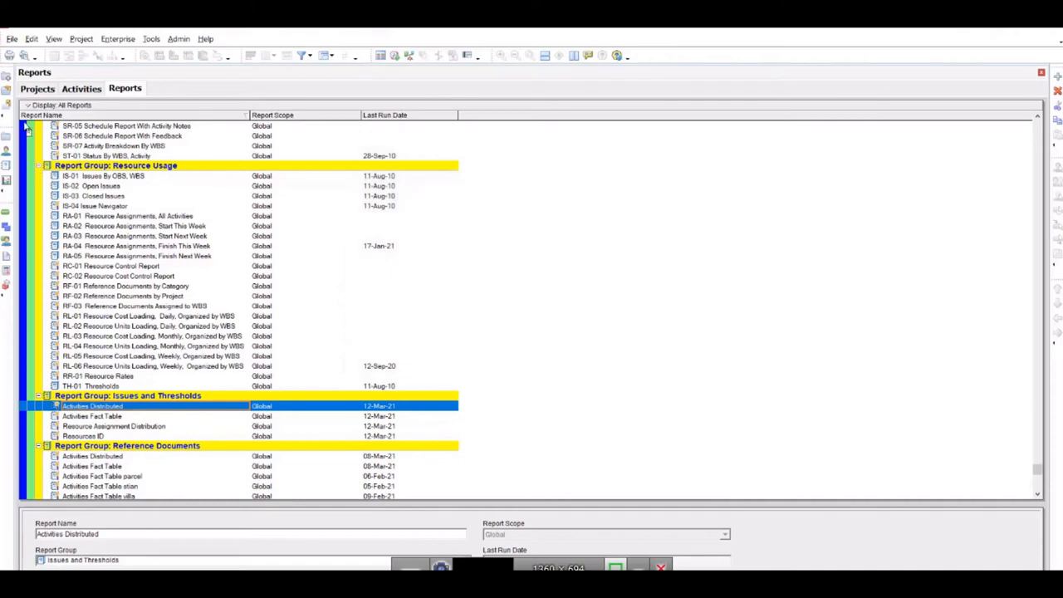
# Step: Insert a double quotation mark into the Receive Building Permit activity name in Project-1817, and remove it again
pyautogui.click(80, 88)
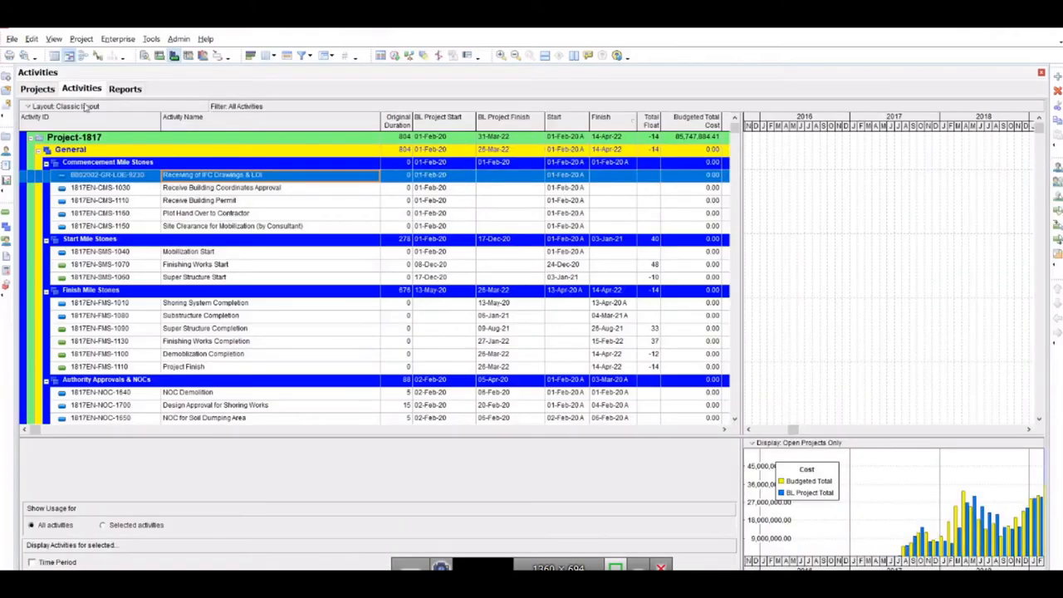
pyautogui.click(213, 201)
pyautogui.click(215, 201)
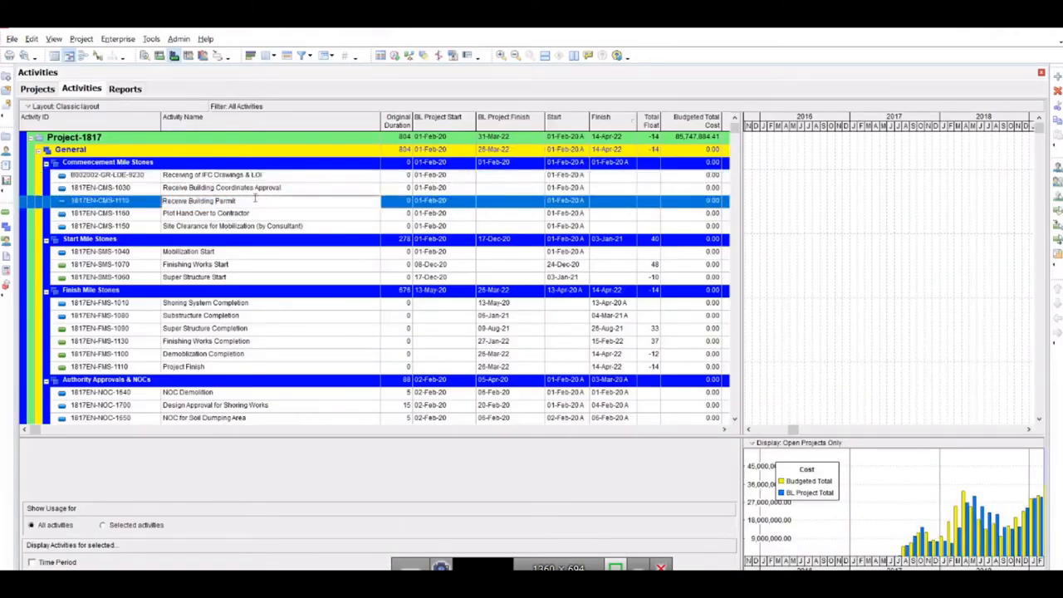
pyautogui.click(233, 215)
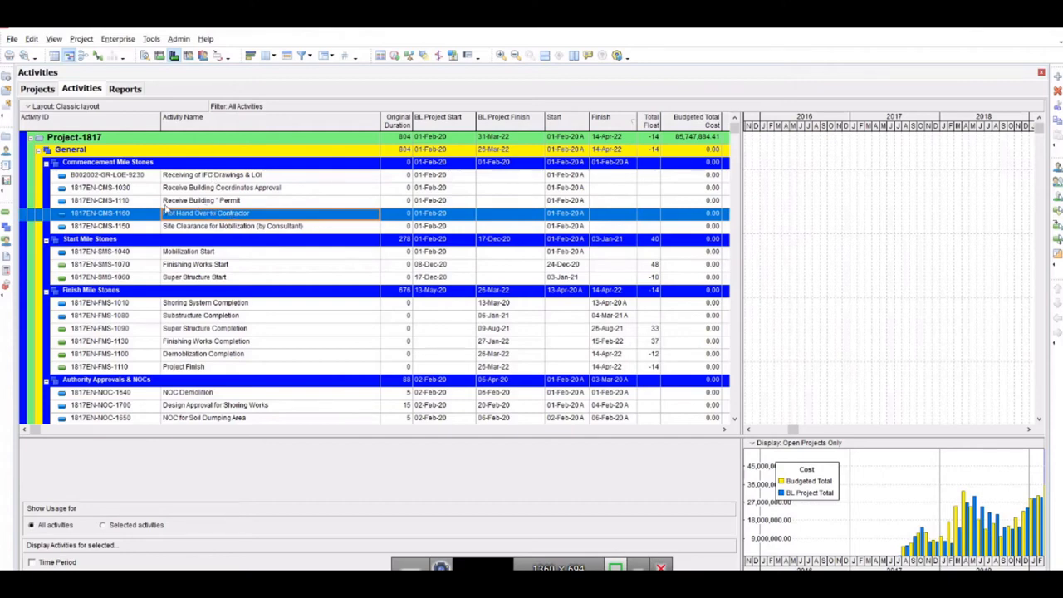
pyautogui.click(219, 201)
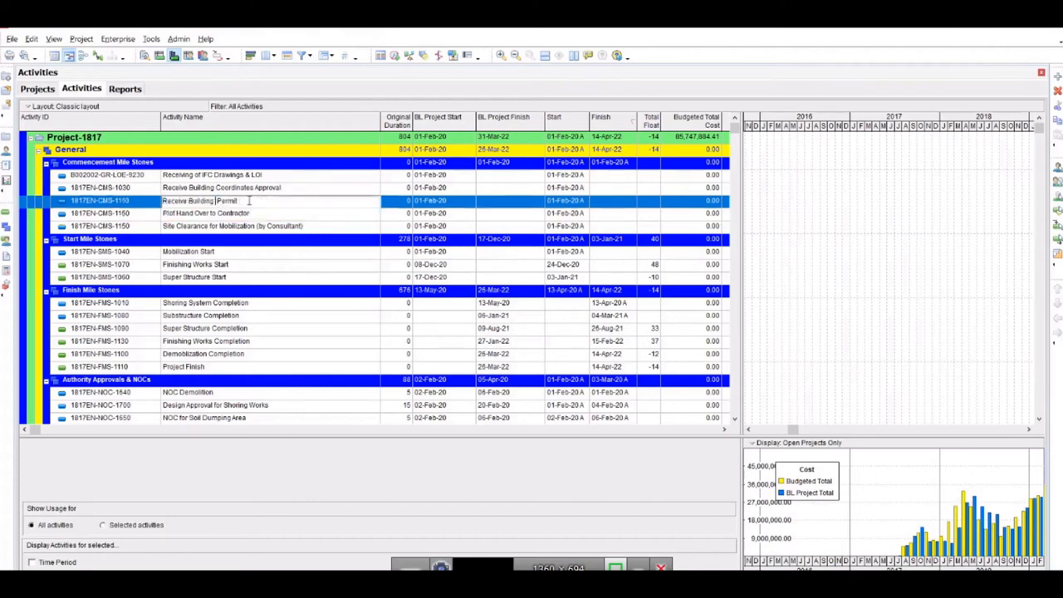
pyautogui.press('BackSpace')
pyautogui.click(241, 216)
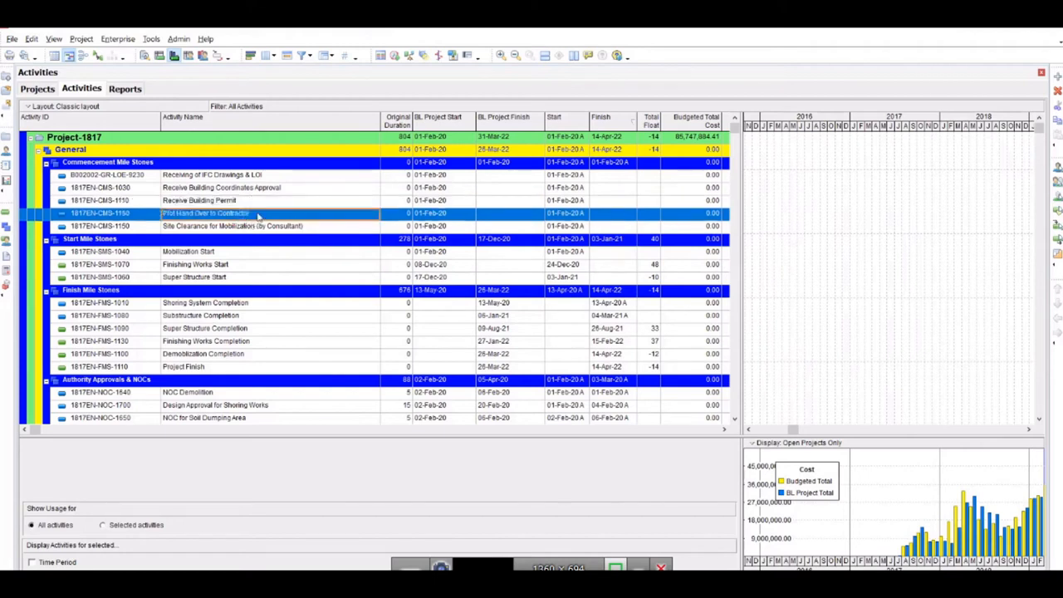
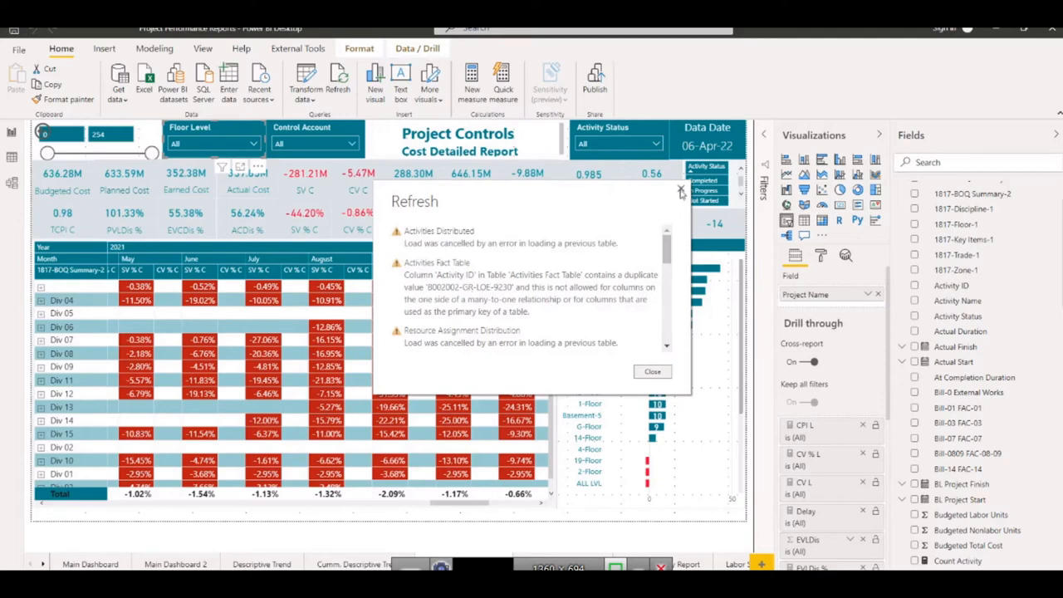
# Step: Switch to Power BI Desktop, dismiss the refresh errors, and open the queries for transformation in the Power Query Editor
pyautogui.click(681, 191)
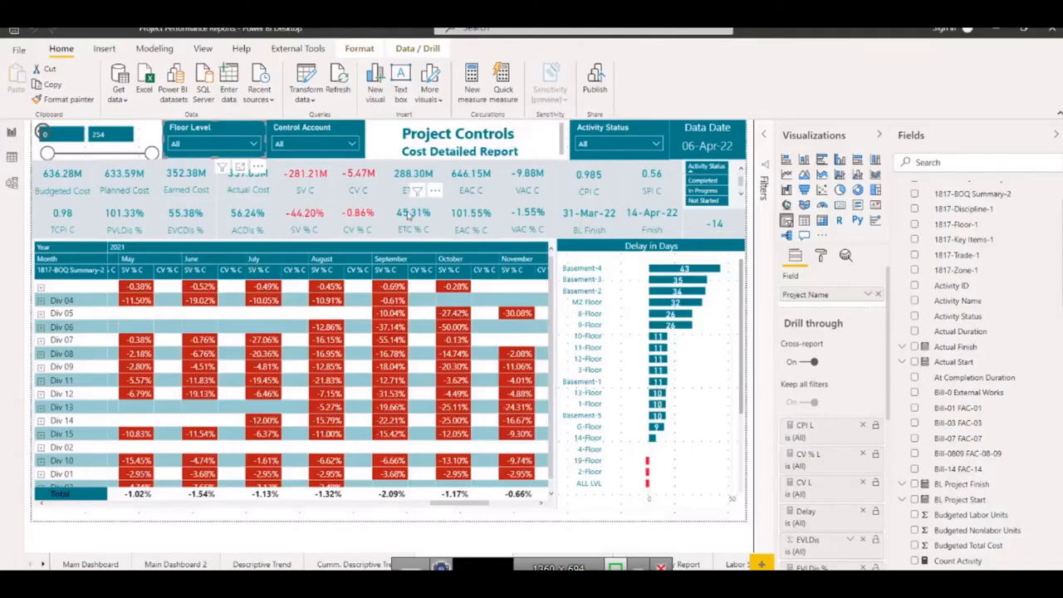
pyautogui.click(309, 99)
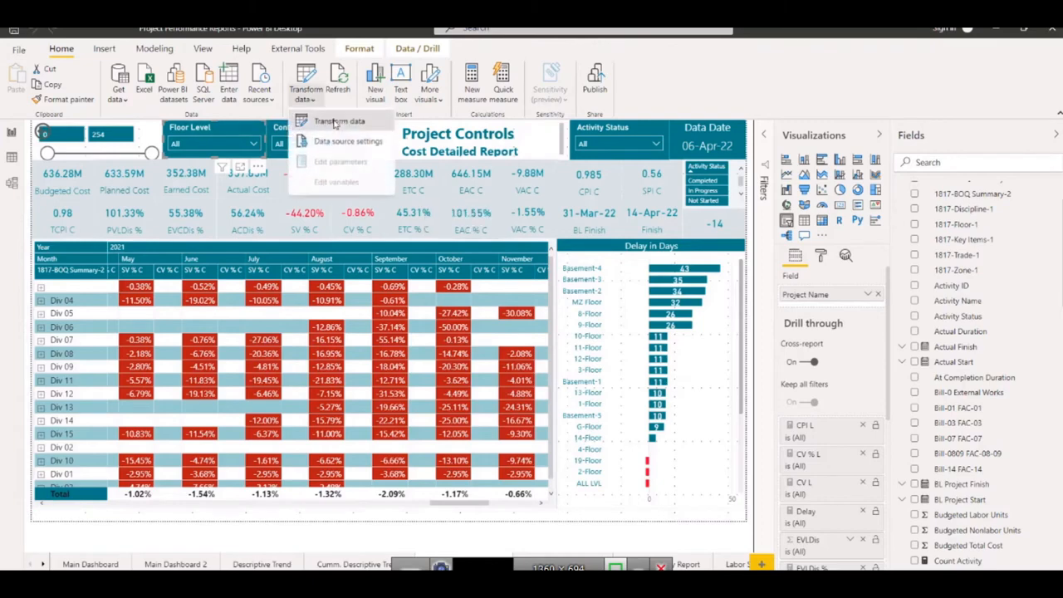
pyautogui.click(334, 123)
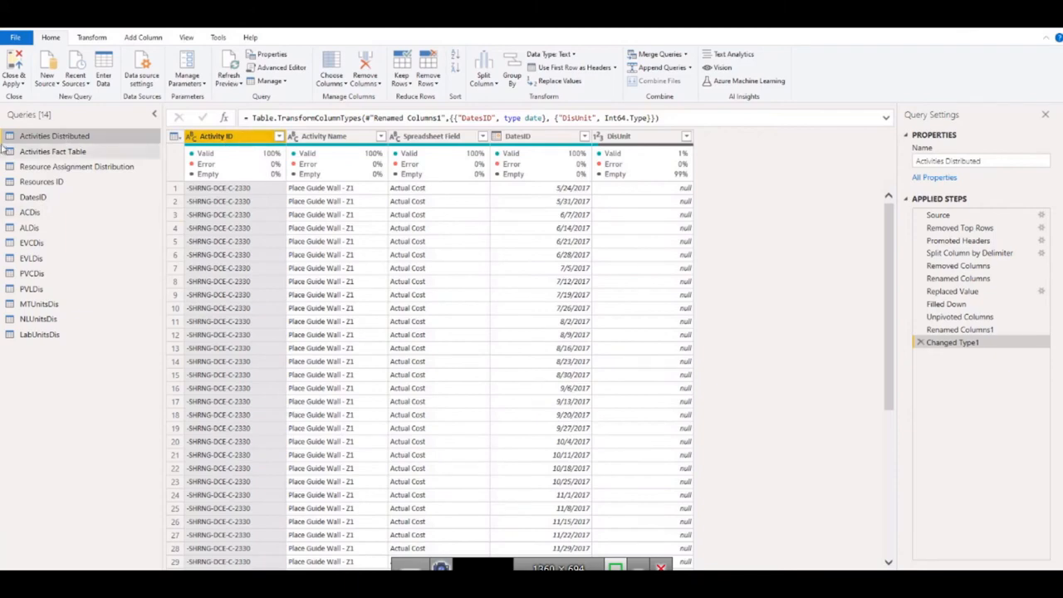
# Step: Examine the Activity ID and Activity Name columns across Activities Fact Table, Resource Assignment Distribution and Activities Distributed as candidates for merging
pyautogui.click(39, 149)
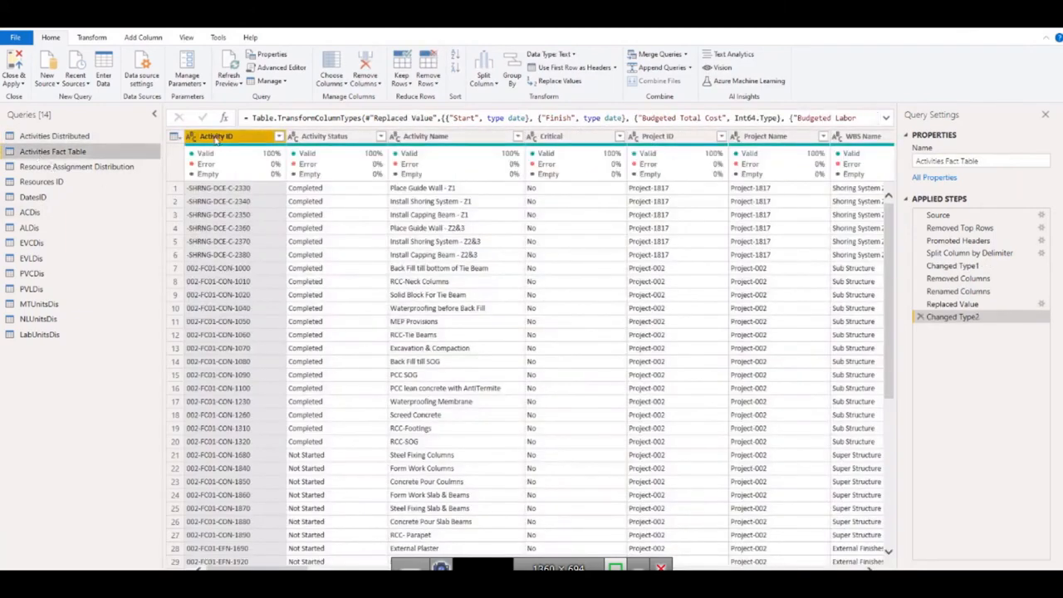
pyautogui.click(60, 170)
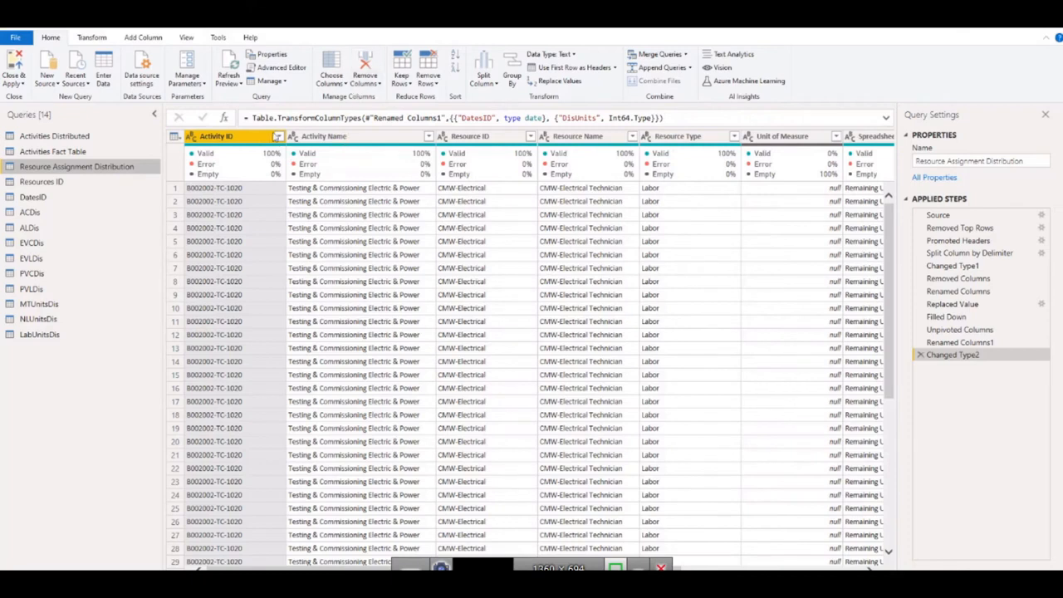
pyautogui.click(92, 38)
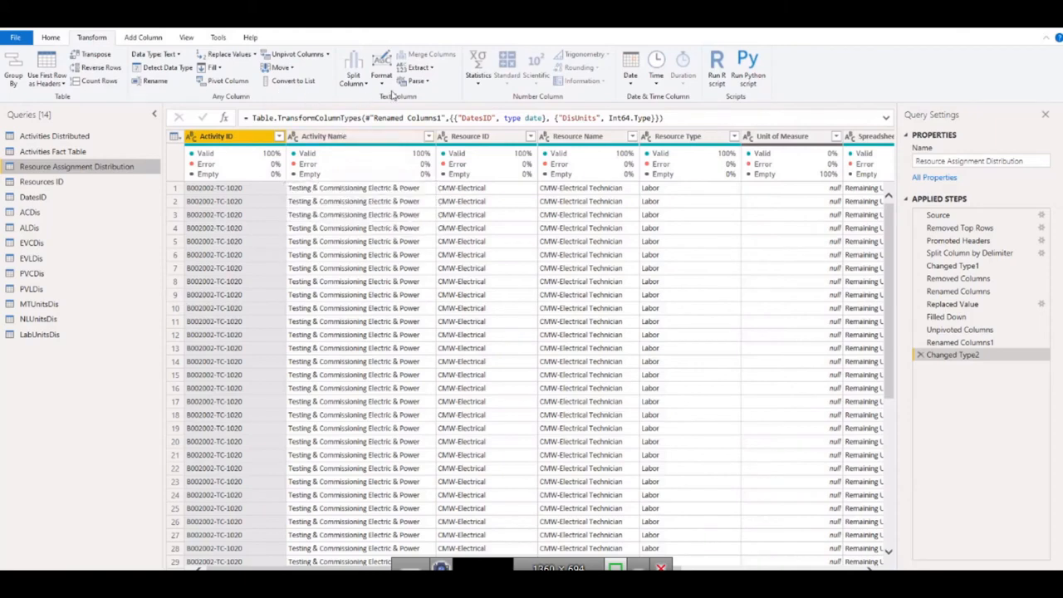
pyautogui.keyDown('ctrl'); pyautogui.click(340, 137); pyautogui.keyUp('ctrl')
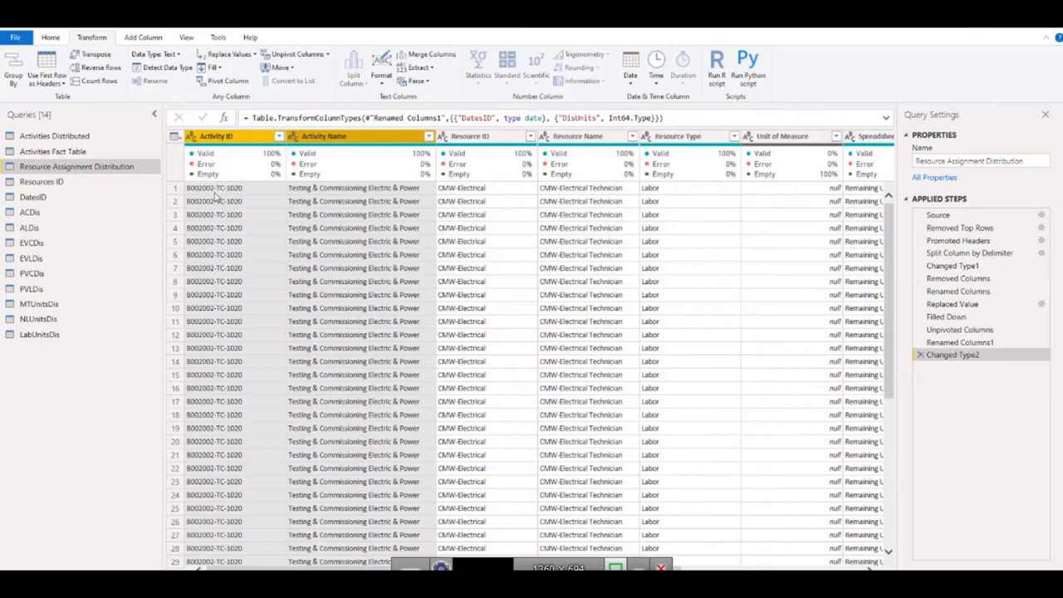
pyautogui.click(72, 153)
pyautogui.click(77, 137)
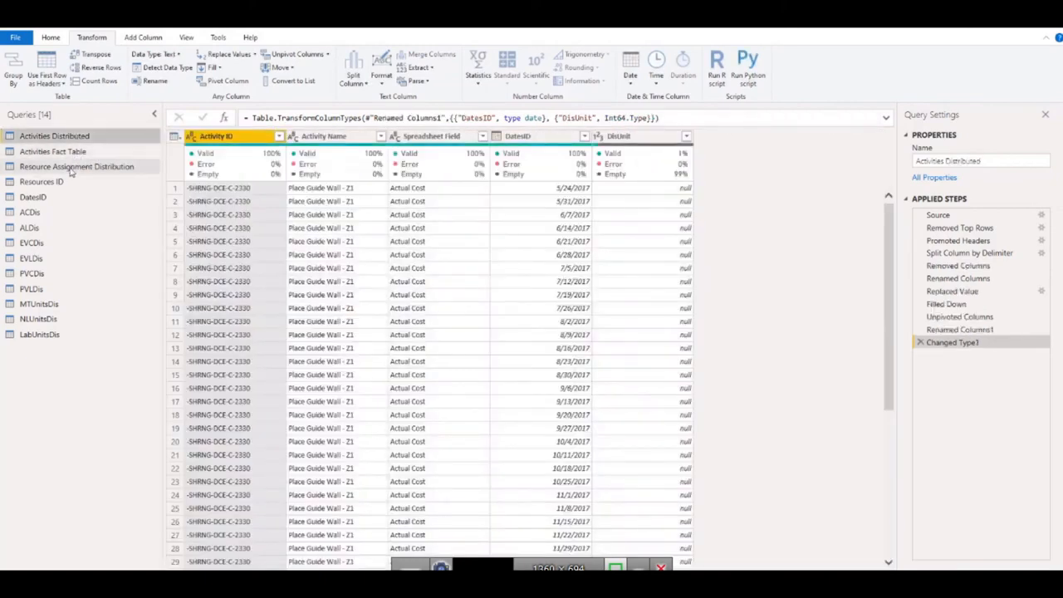
pyautogui.click(71, 166)
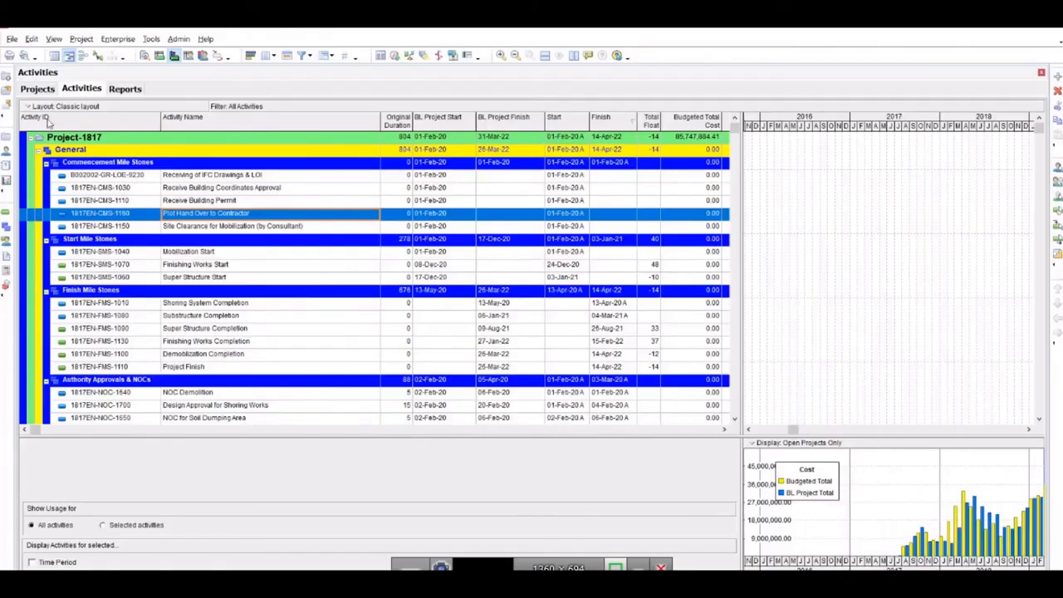
# Step: Switch to Primavera P6 and compare the project IDs of Project-G20, Project-002 and Project-1817 in the RMP group
pyautogui.click(37, 88)
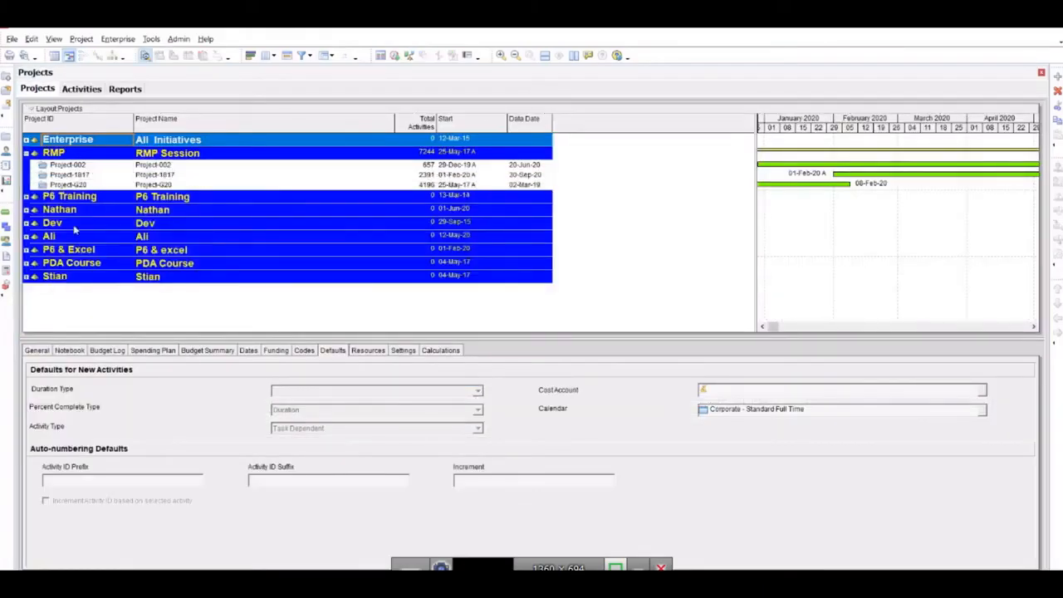
pyautogui.click(74, 185)
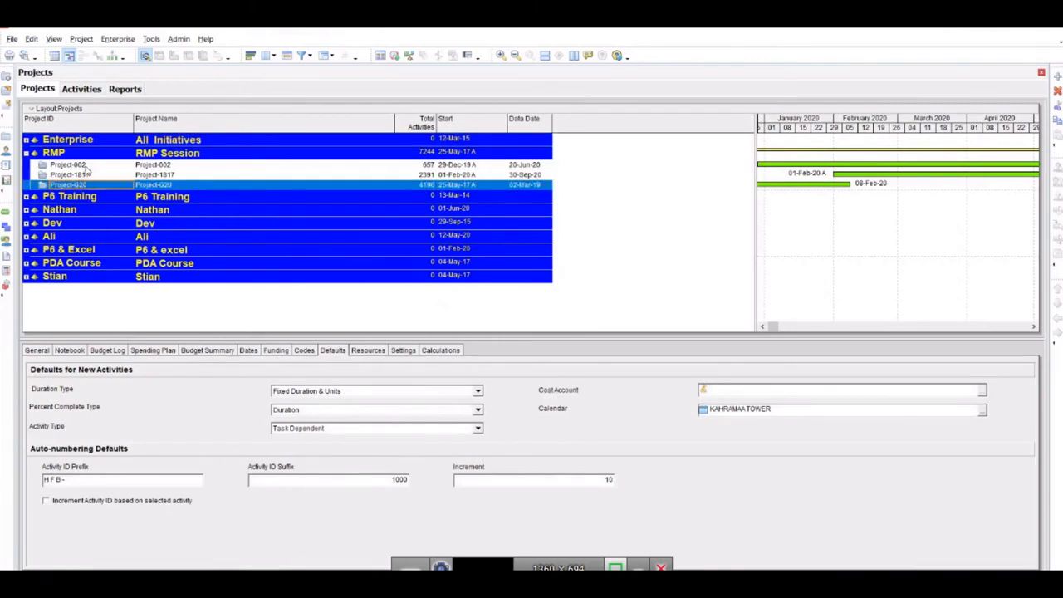
pyautogui.click(86, 165)
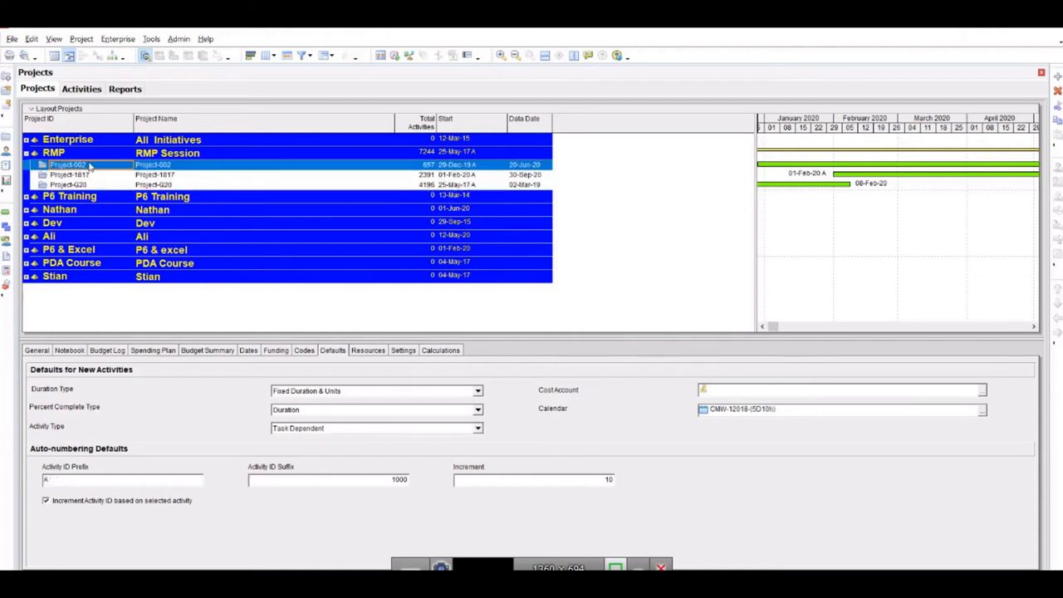
pyautogui.click(87, 175)
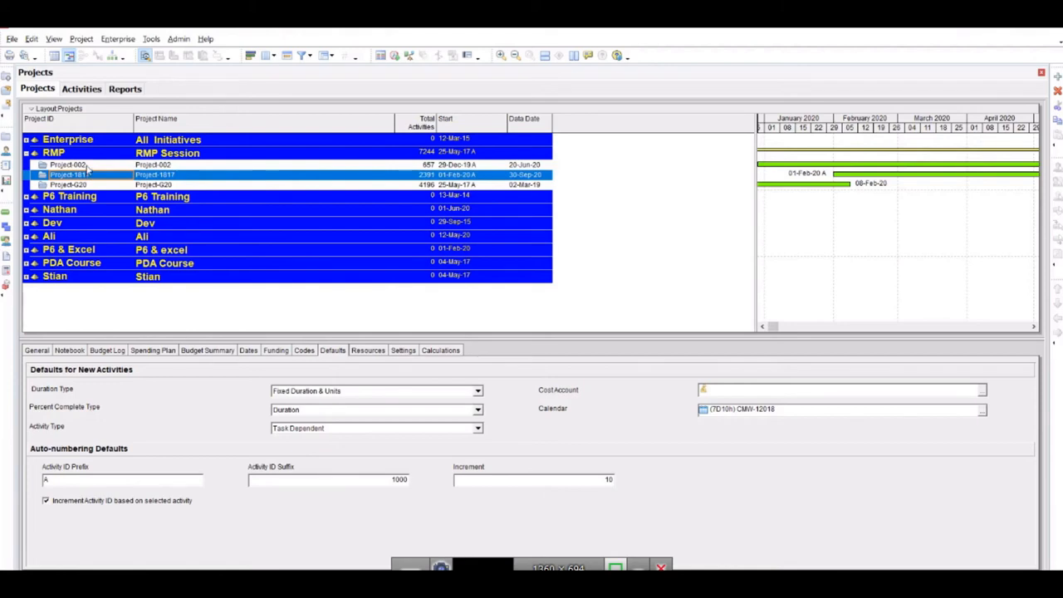
pyautogui.click(87, 165)
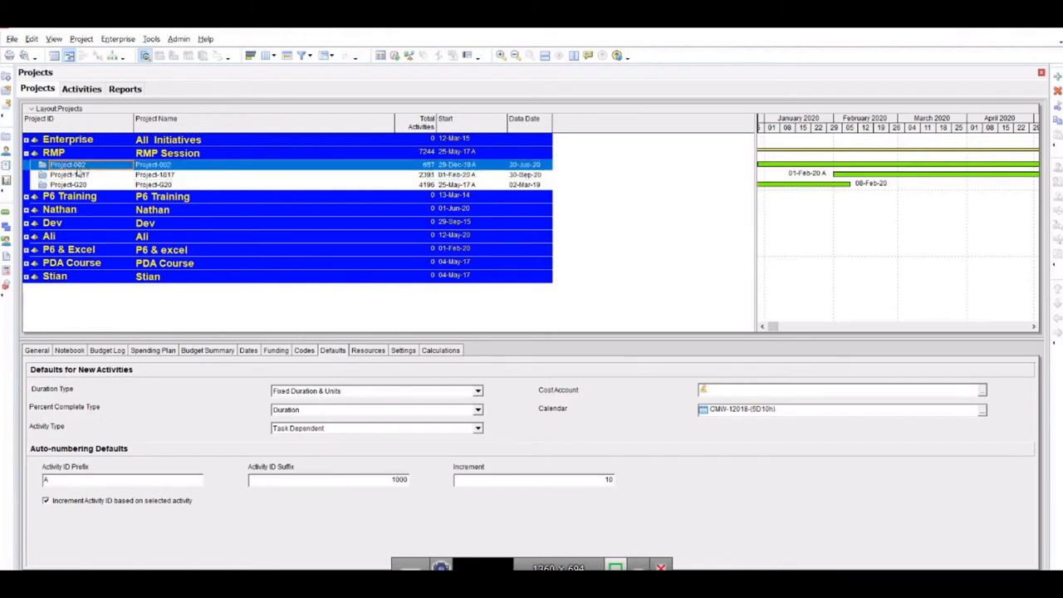
pyautogui.click(53, 176)
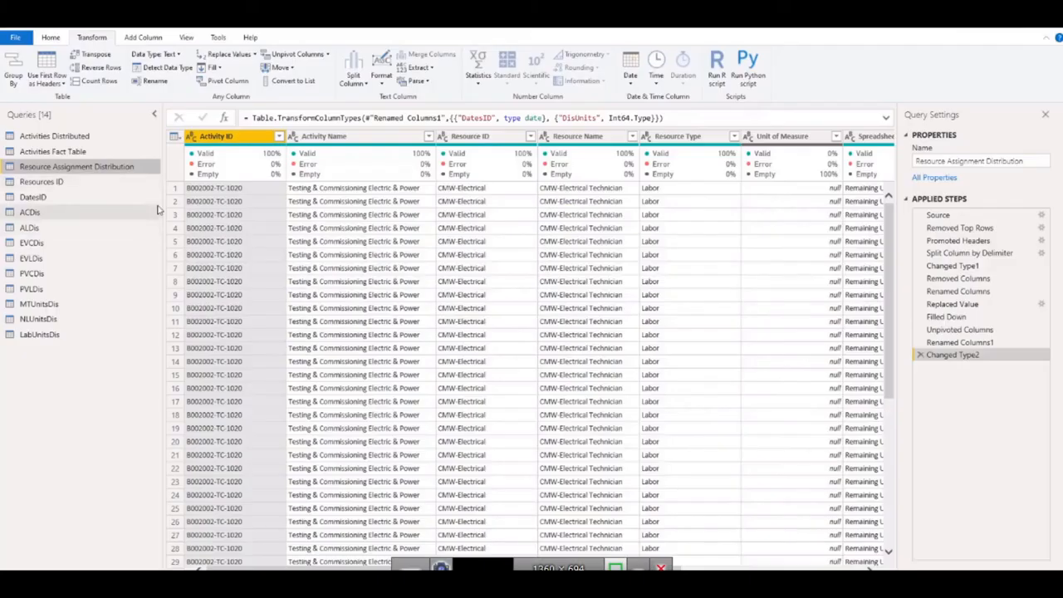
# Step: Compare the Activity ID and Project ID values of Project-1817 and Project-002 activities in the Activities Fact Table query
pyautogui.click(69, 152)
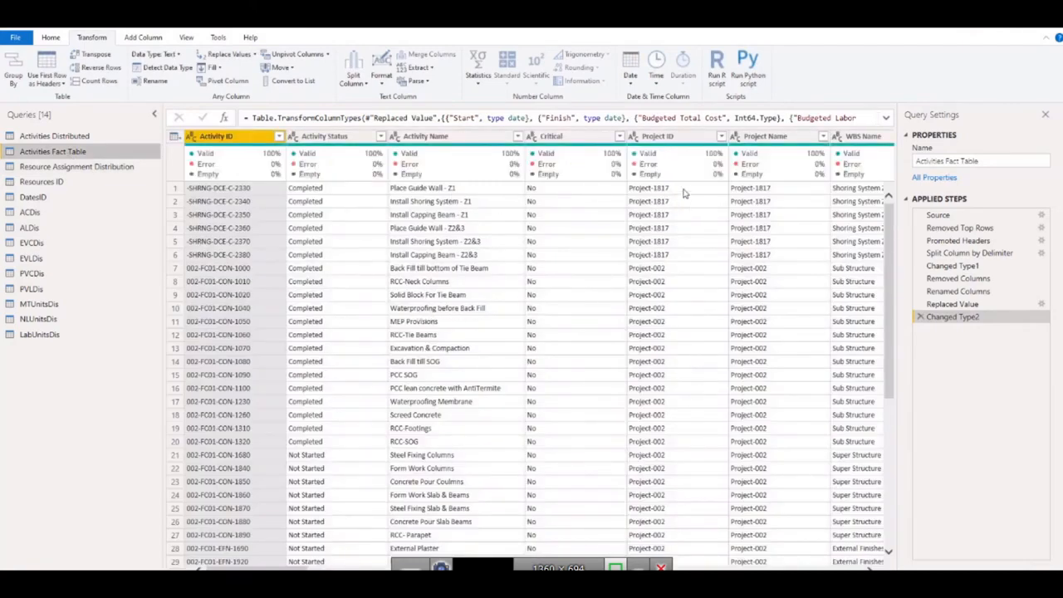
pyautogui.click(224, 189)
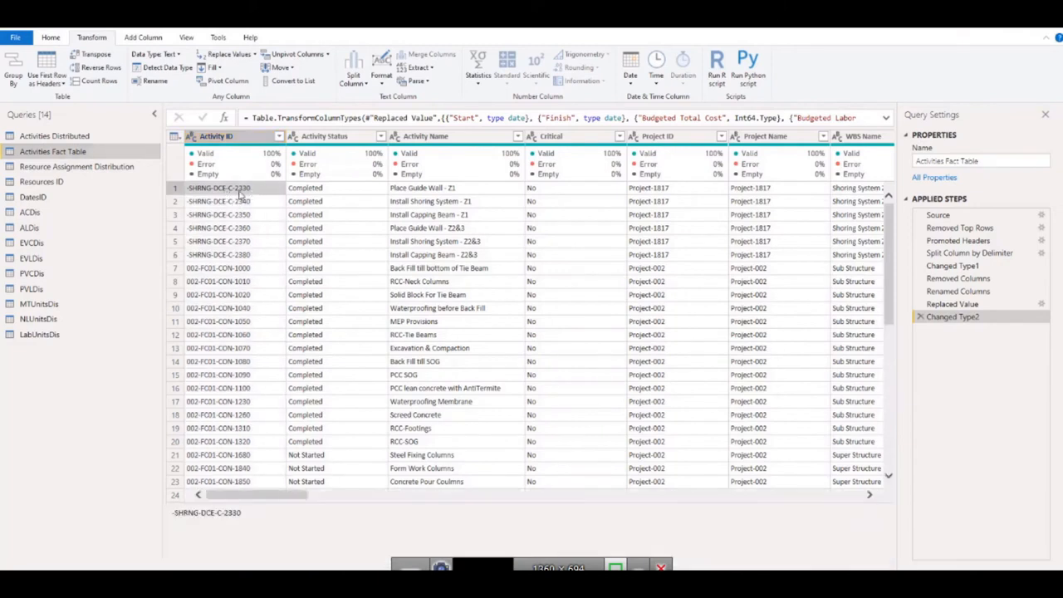
pyautogui.click(247, 271)
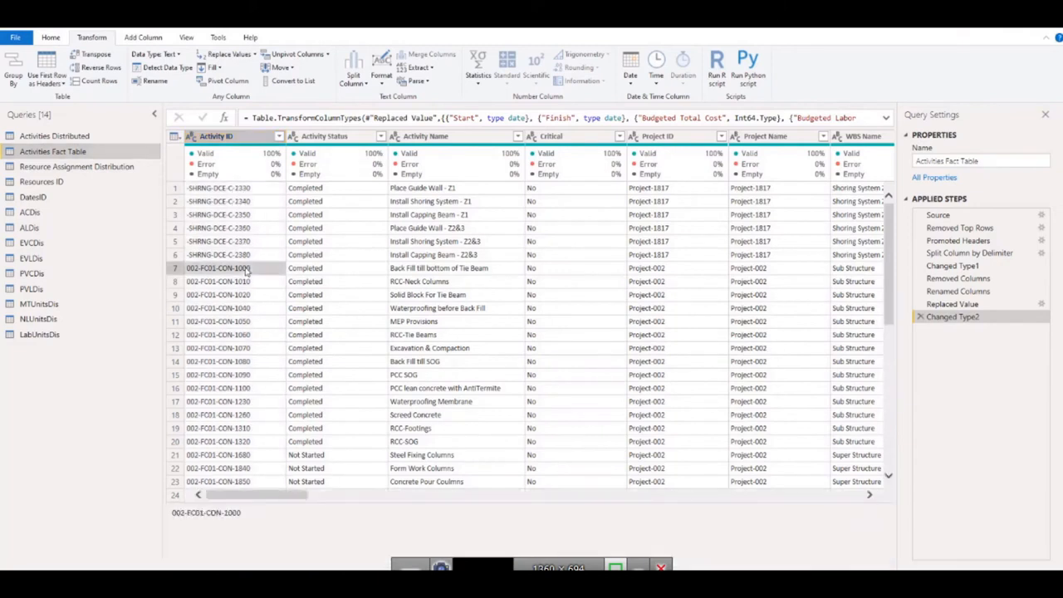
pyautogui.click(252, 190)
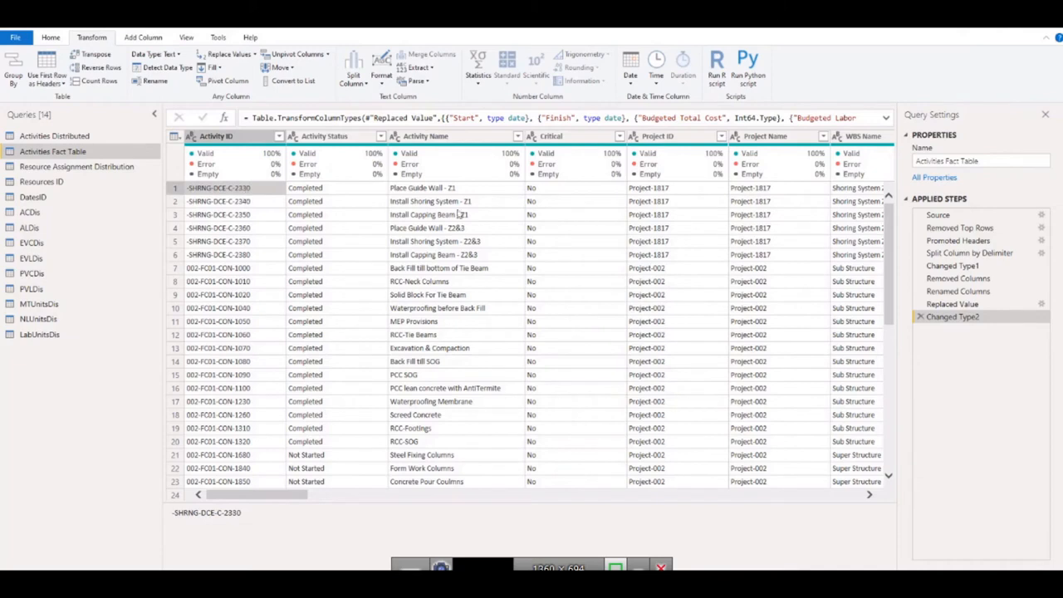
pyautogui.click(652, 189)
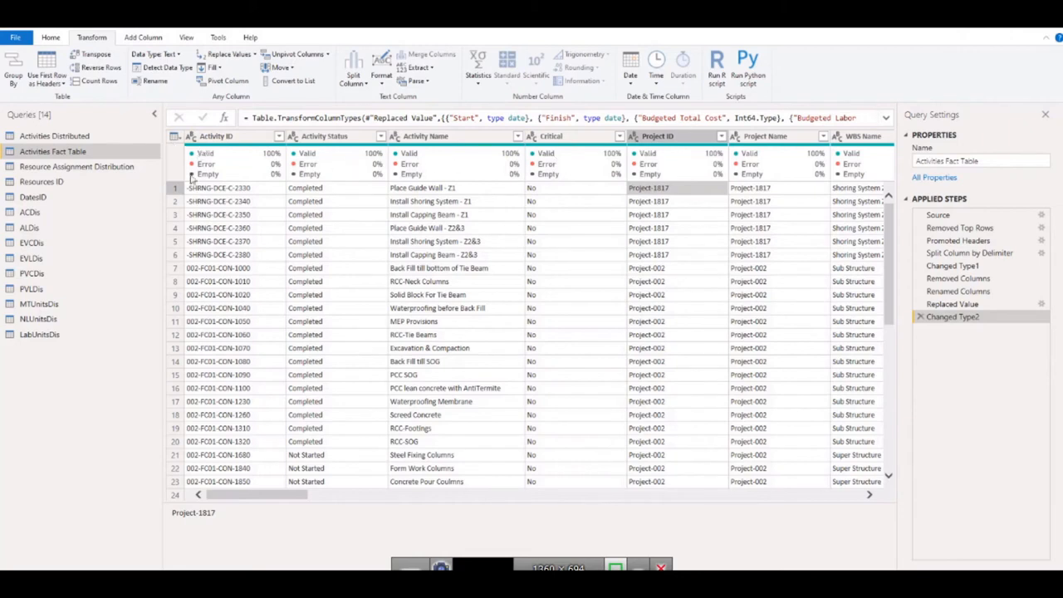
pyautogui.click(146, 37)
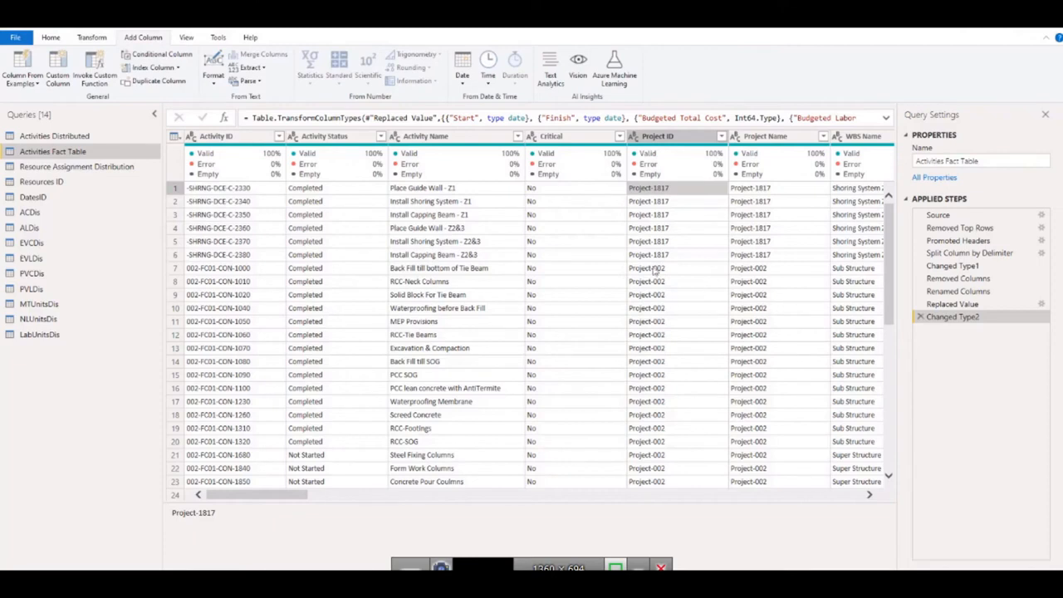
pyautogui.click(88, 37)
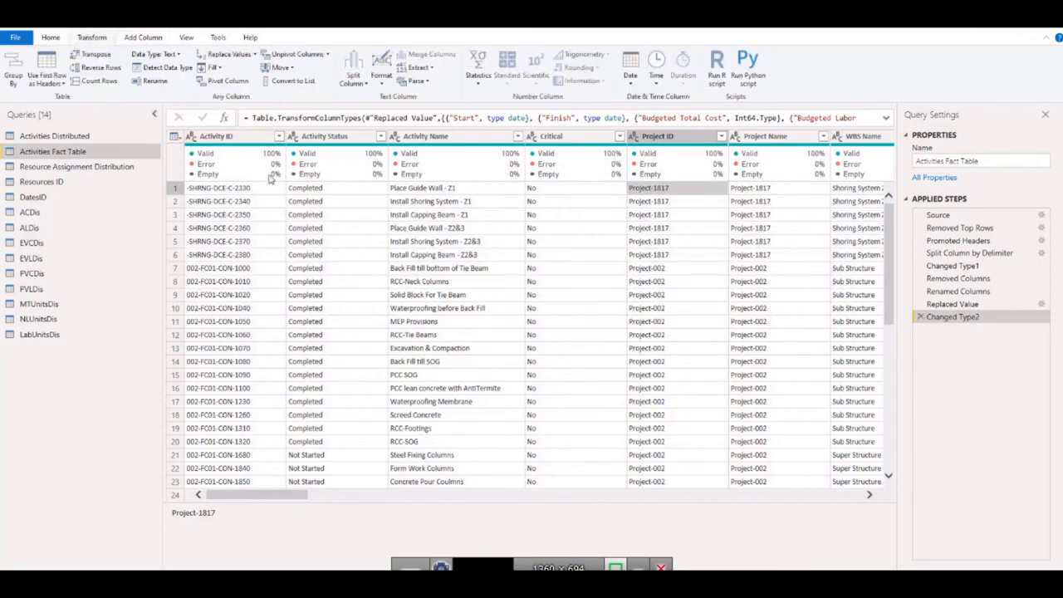
# Step: Move the Project ID column of Activities Fact Table directly after the Activity ID column
pyautogui.click(234, 138)
pyautogui.keyDown('shift'); pyautogui.click(662, 140); pyautogui.keyUp('shift')
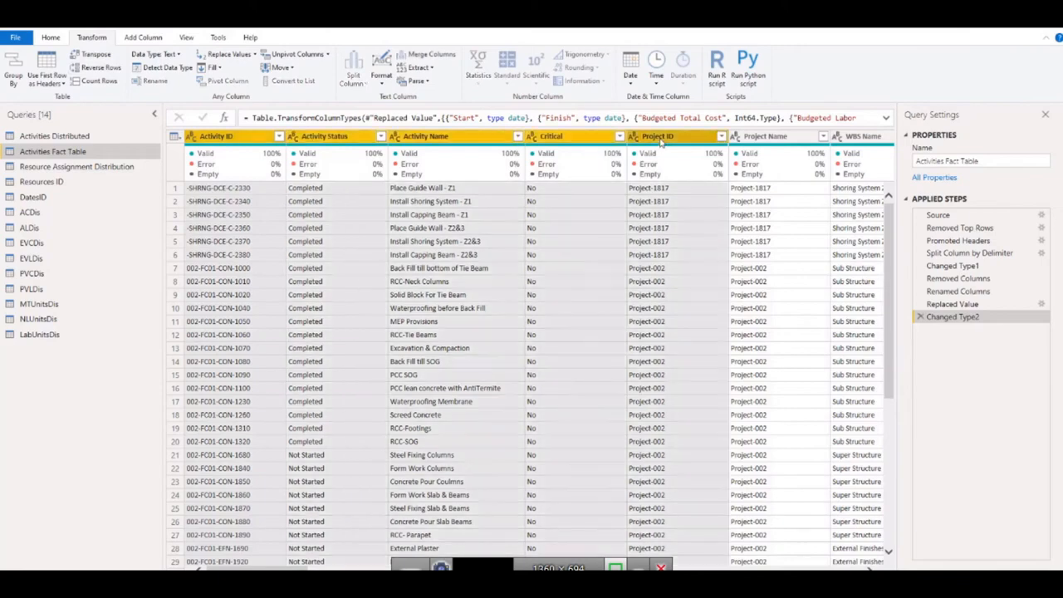
pyautogui.rightClick(662, 143)
pyautogui.click(220, 188)
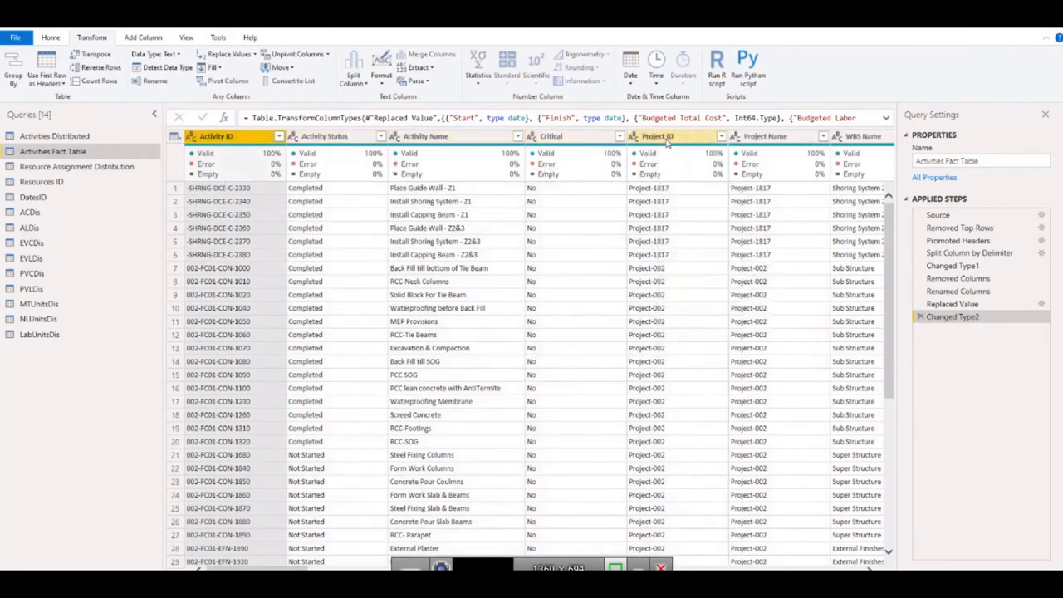
pyautogui.moveTo(662, 138); pyautogui.dragTo(234, 136)
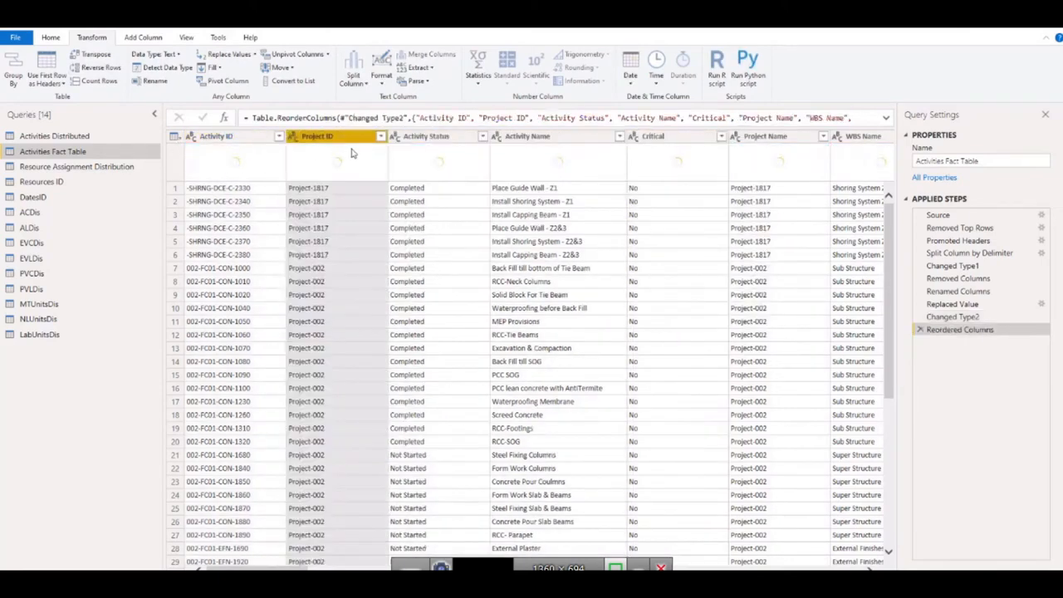
# Step: Merge the Activity ID and Project ID columns of Activities Fact Table into one column with a colon separator
pyautogui.click(209, 137)
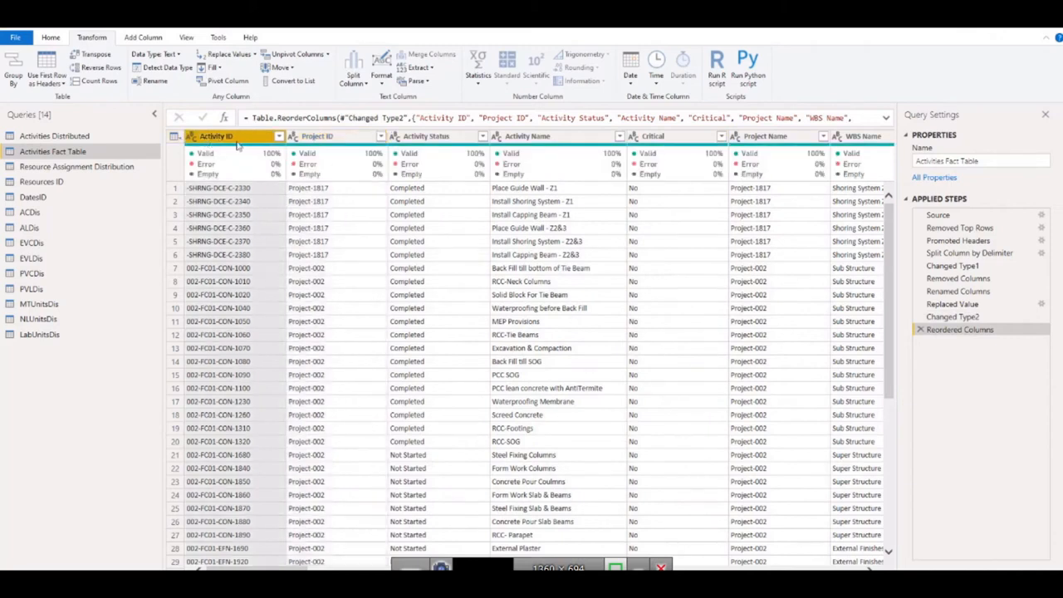
pyautogui.keyDown('ctrl'); pyautogui.click(300, 138); pyautogui.keyUp('ctrl')
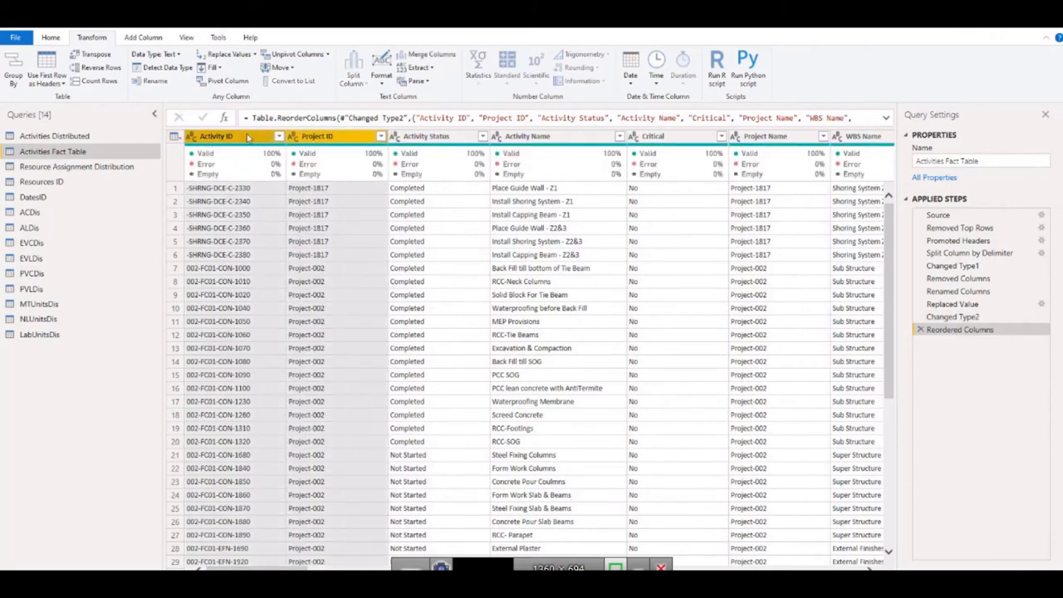
pyautogui.rightClick(251, 141)
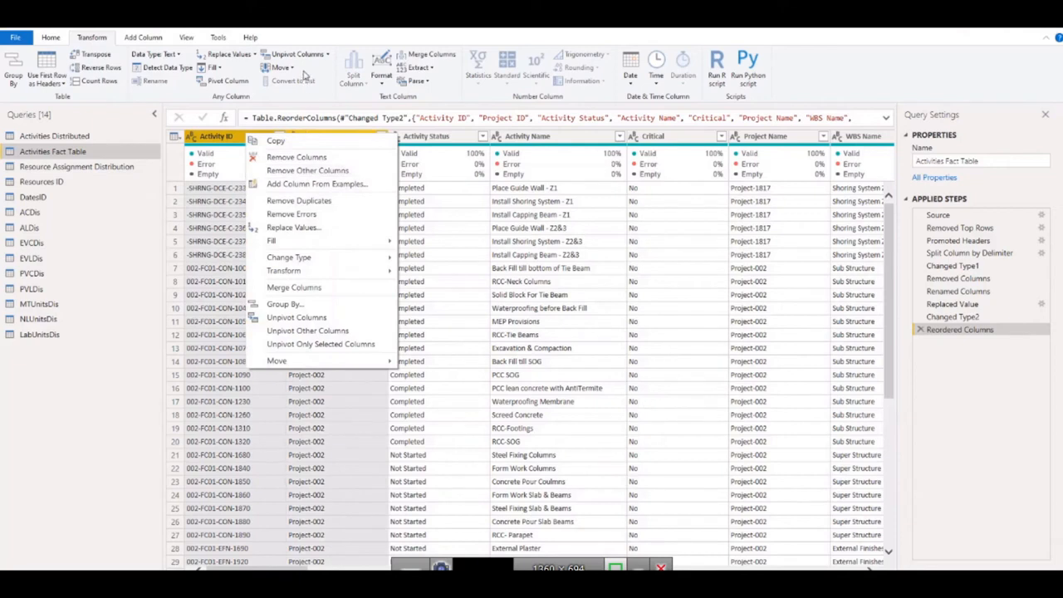
pyautogui.click(441, 59)
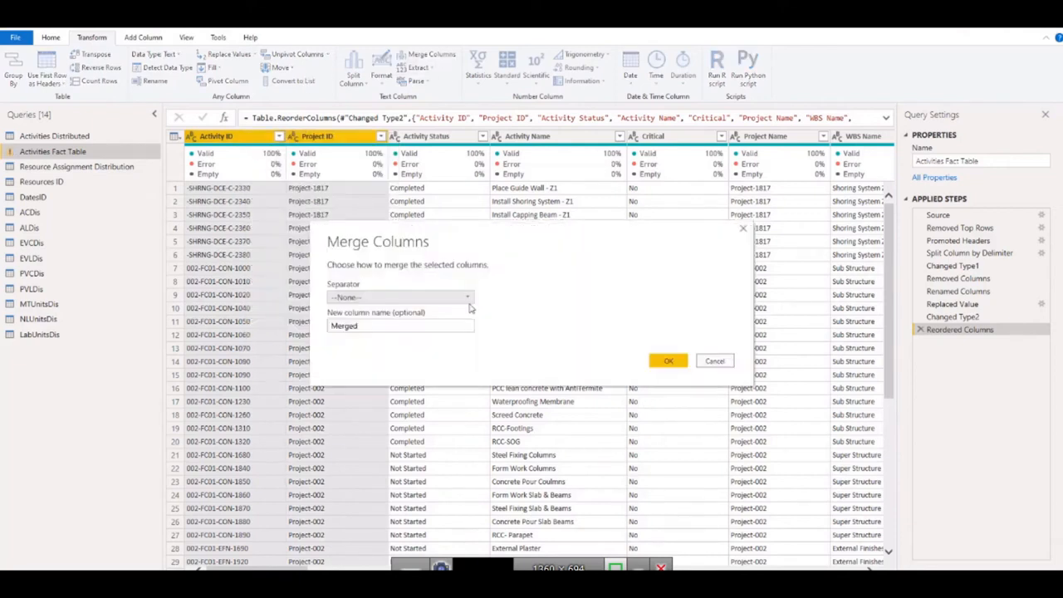
pyautogui.click(468, 297)
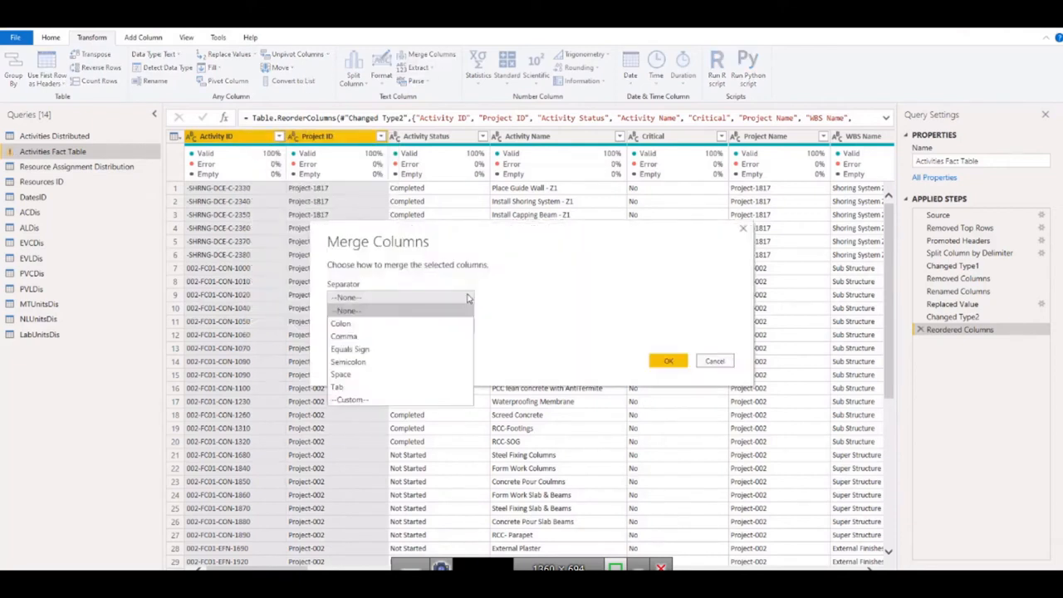
pyautogui.click(369, 331)
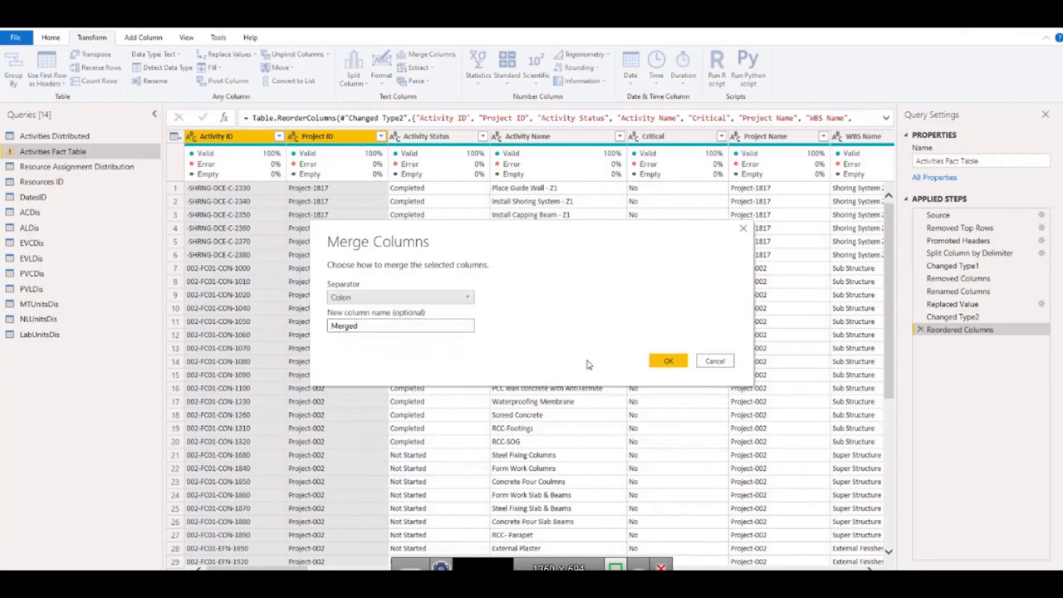
pyautogui.click(667, 362)
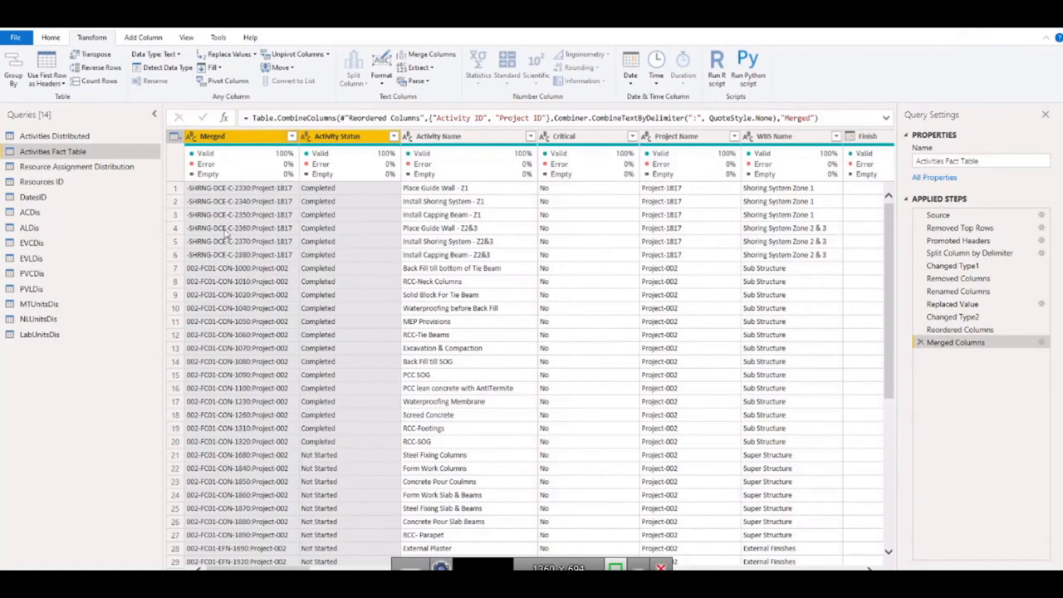
# Step: Rename the merged column to Activity ID and widen it so the full combined values fit
pyautogui.doubleClick(236, 138)
pyautogui.write('Activity ID')
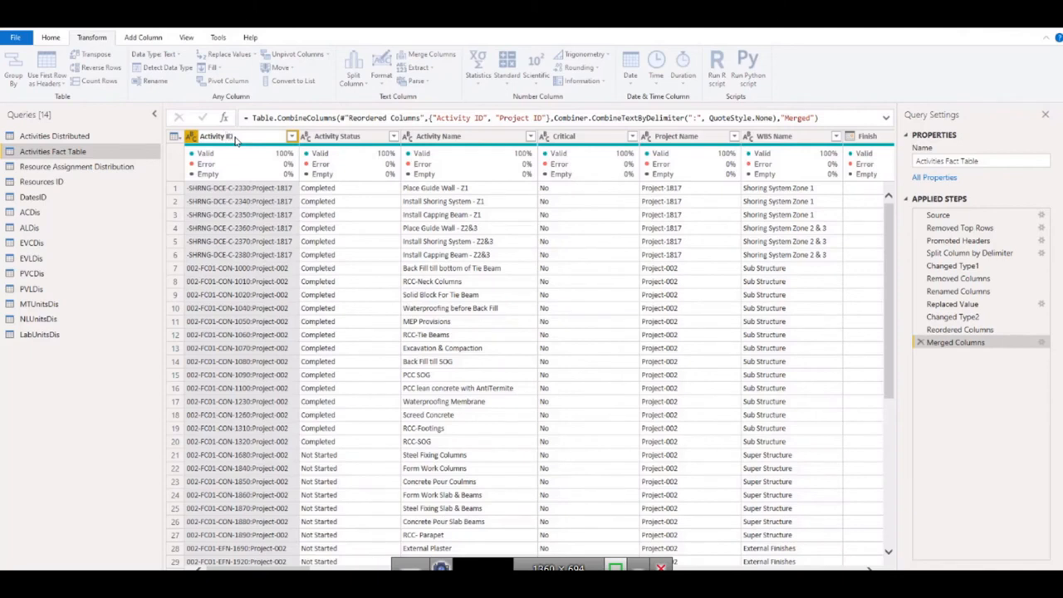
pyautogui.click(241, 228)
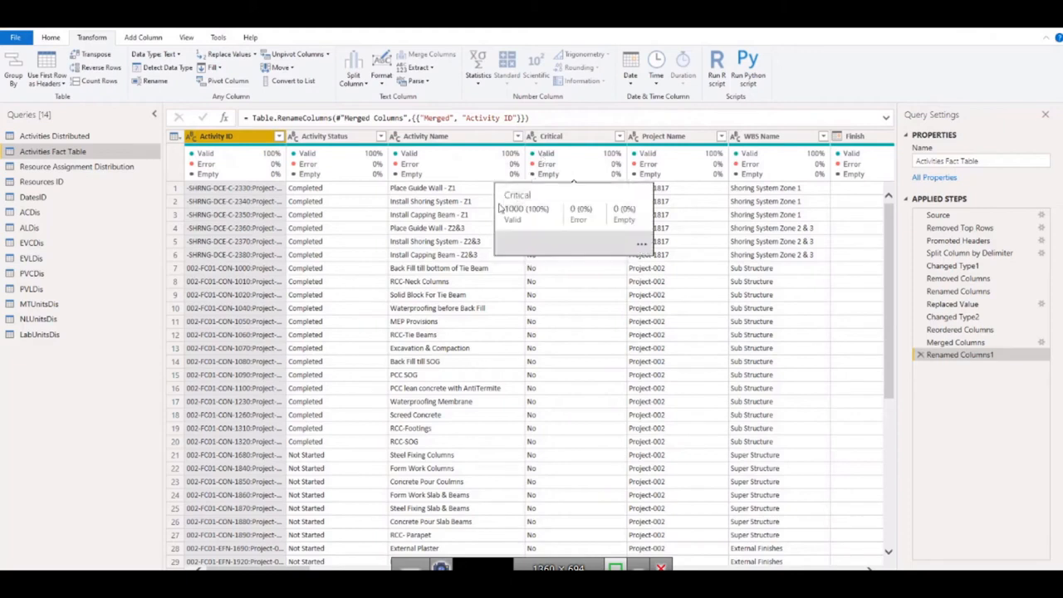
pyautogui.moveTo(283, 136); pyautogui.dragTo(324, 136)
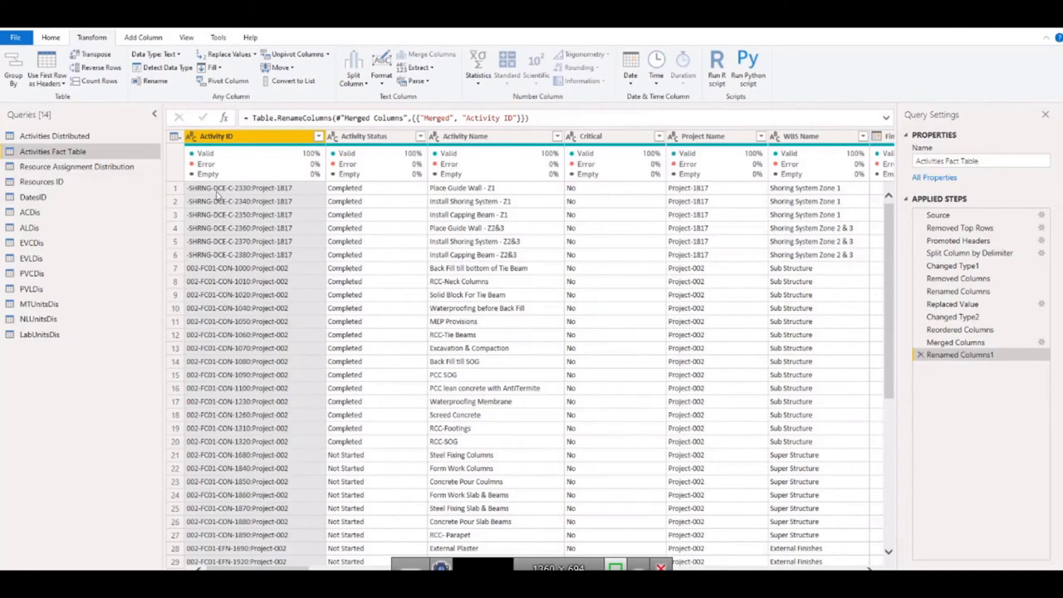
# Step: Check Resource Assignment Distribution and Activities Distributed for a Project ID column, and compare their Activity IDs with Activities Fact Table
pyautogui.click(78, 167)
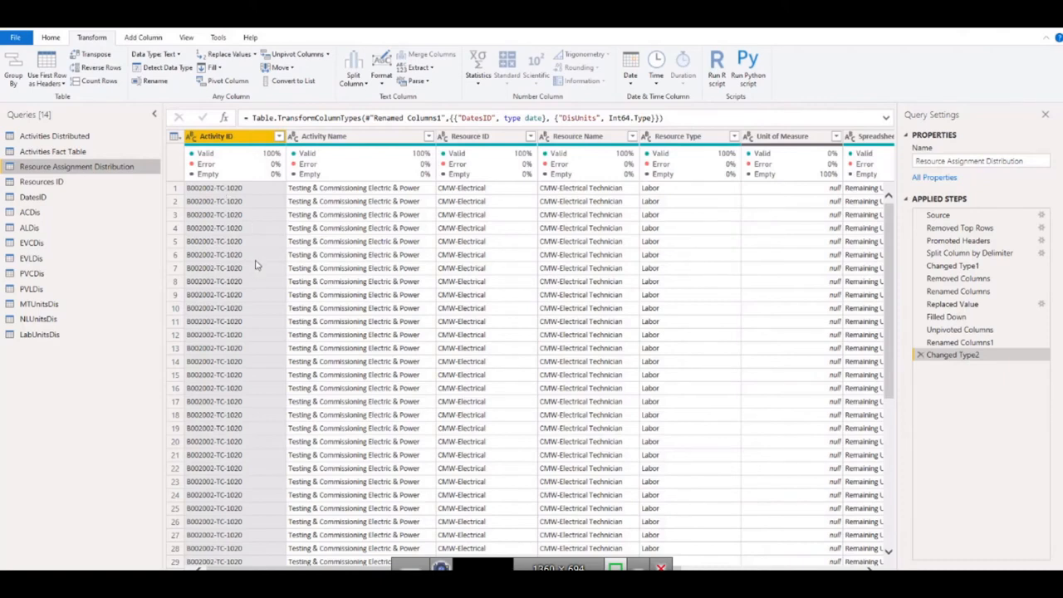
pyautogui.hscroll(3, 422, 263)
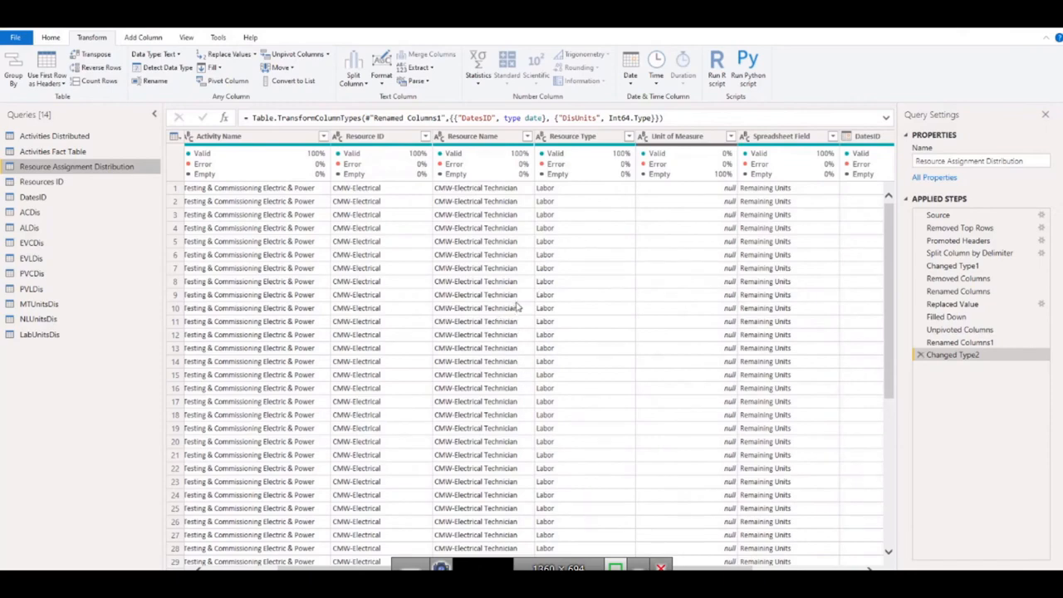
pyautogui.hscroll(-2, 491, 307)
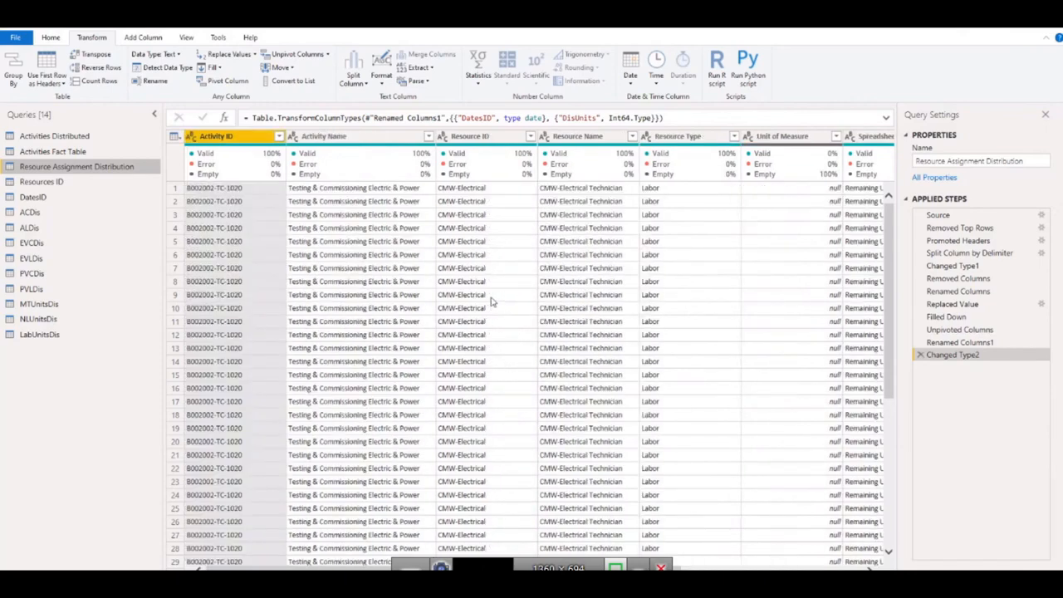
pyautogui.click(73, 138)
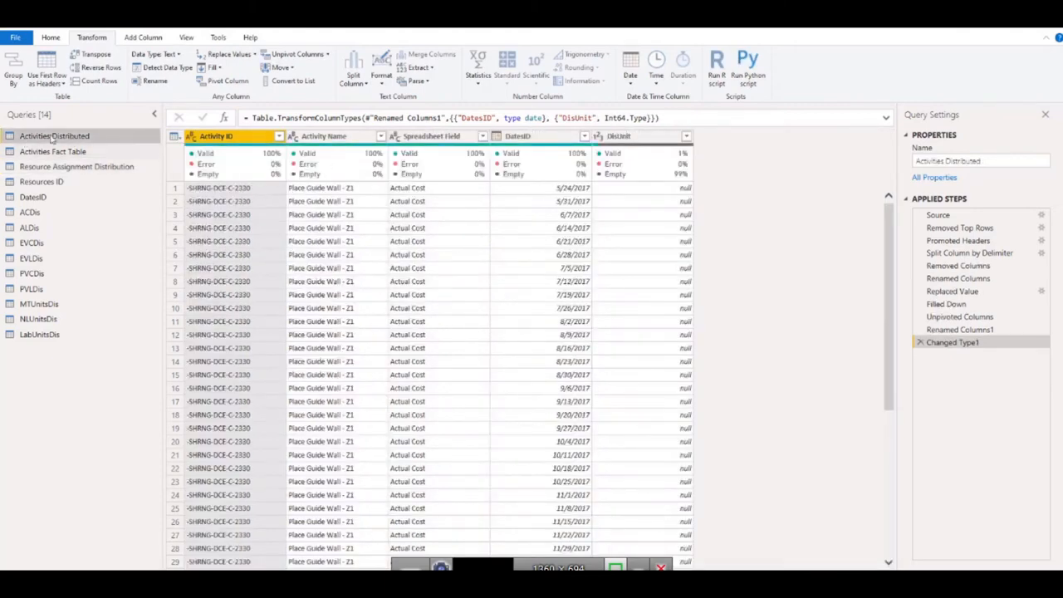
pyautogui.moveTo(252, 178)
pyautogui.click(52, 151)
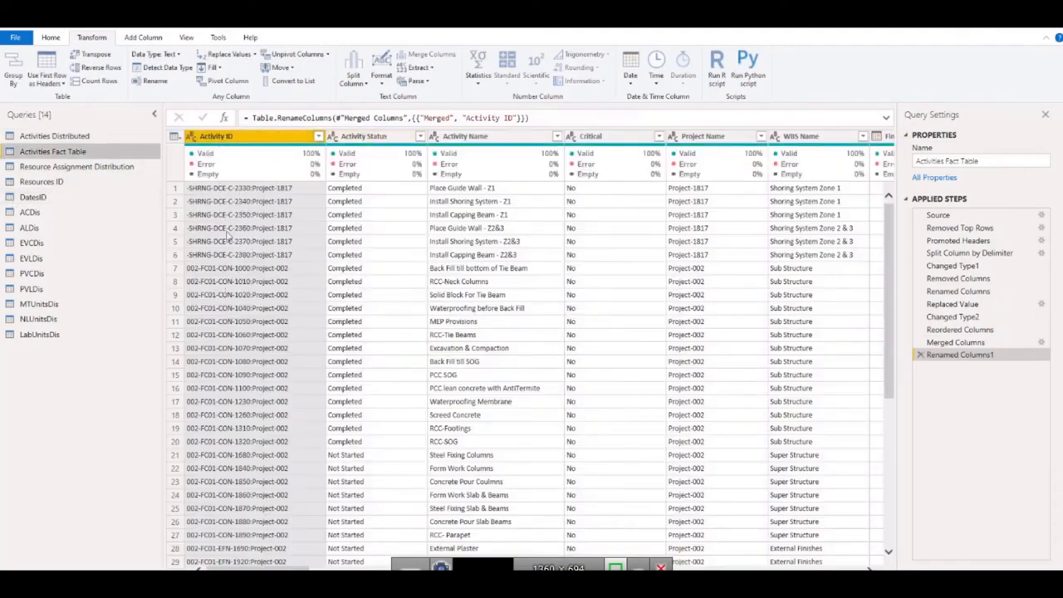
pyautogui.click(62, 137)
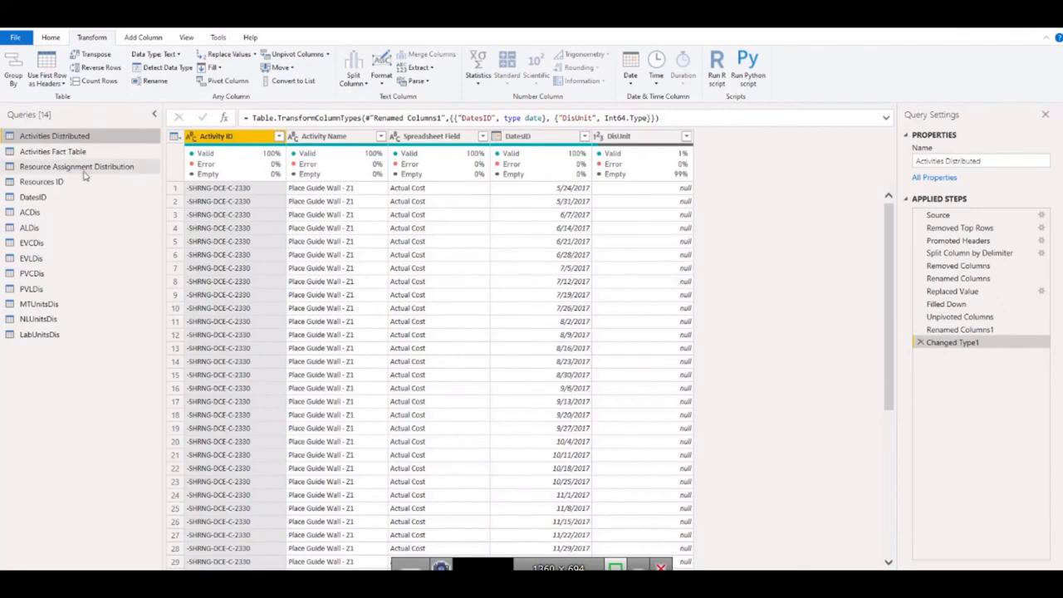
pyautogui.click(83, 168)
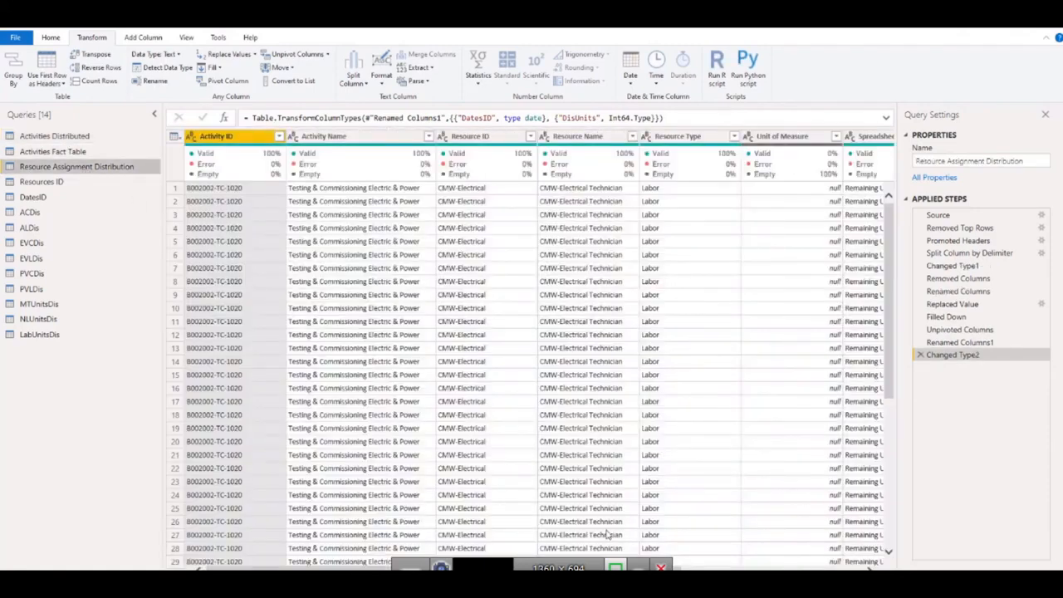
# Step: Switch to Primavera P6, show the activities, and resize the Activity Name column and activity table to reveal Project ID and Project Name
pyautogui.hotkey('alt', 'Tab')
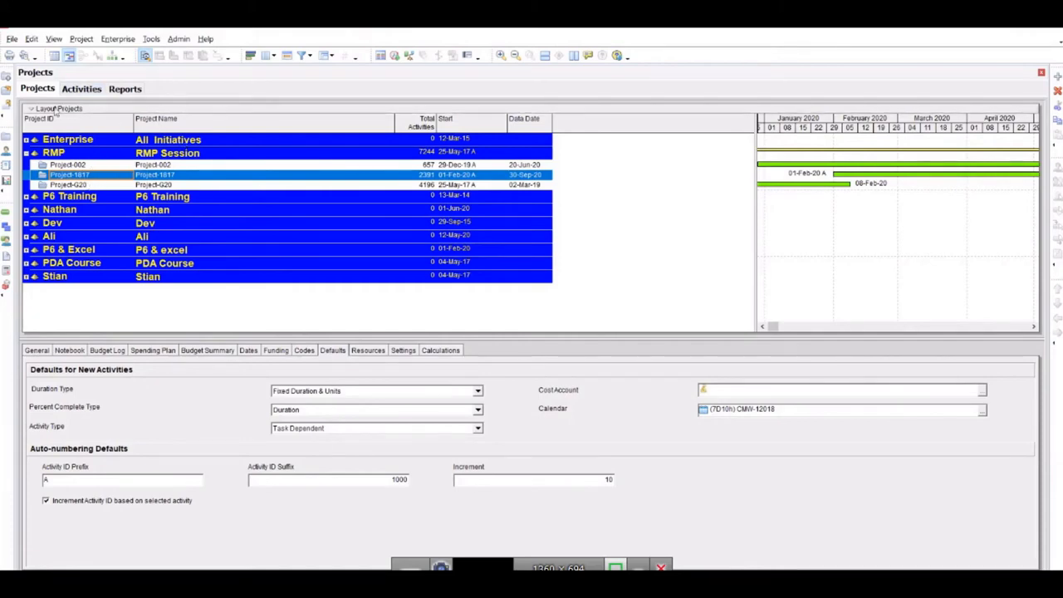
pyautogui.click(76, 90)
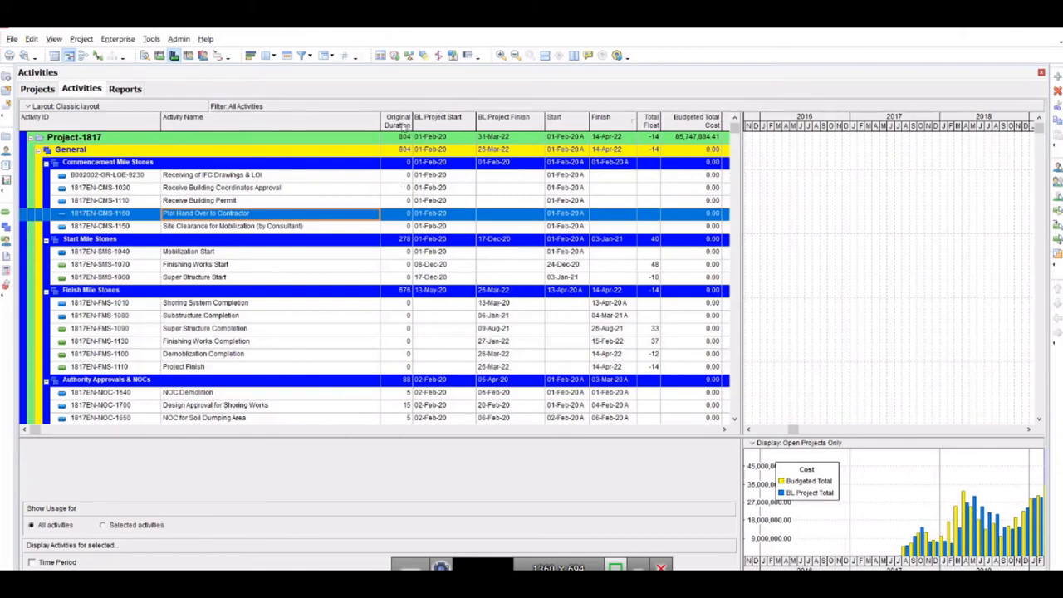
pyautogui.moveTo(379, 123); pyautogui.dragTo(324, 125)
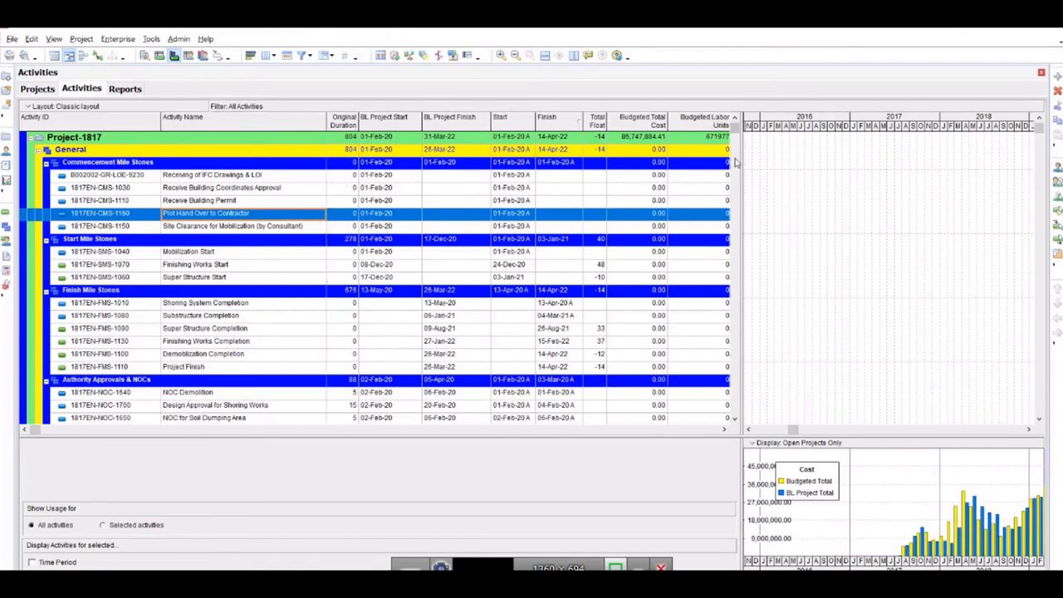
pyautogui.moveTo(740, 148); pyautogui.dragTo(925, 161)
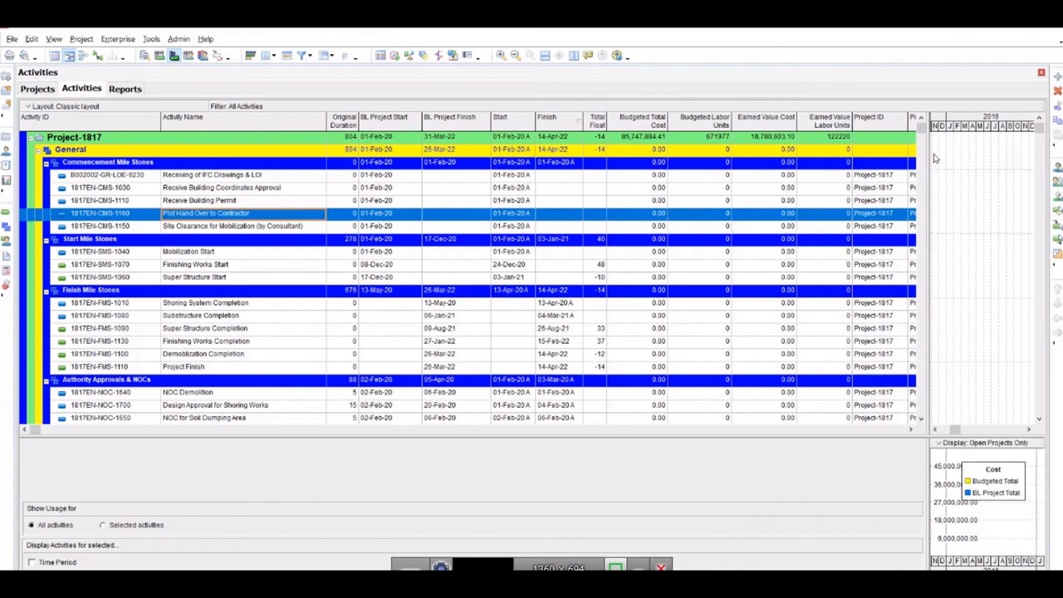
pyautogui.moveTo(928, 152); pyautogui.dragTo(995, 157)
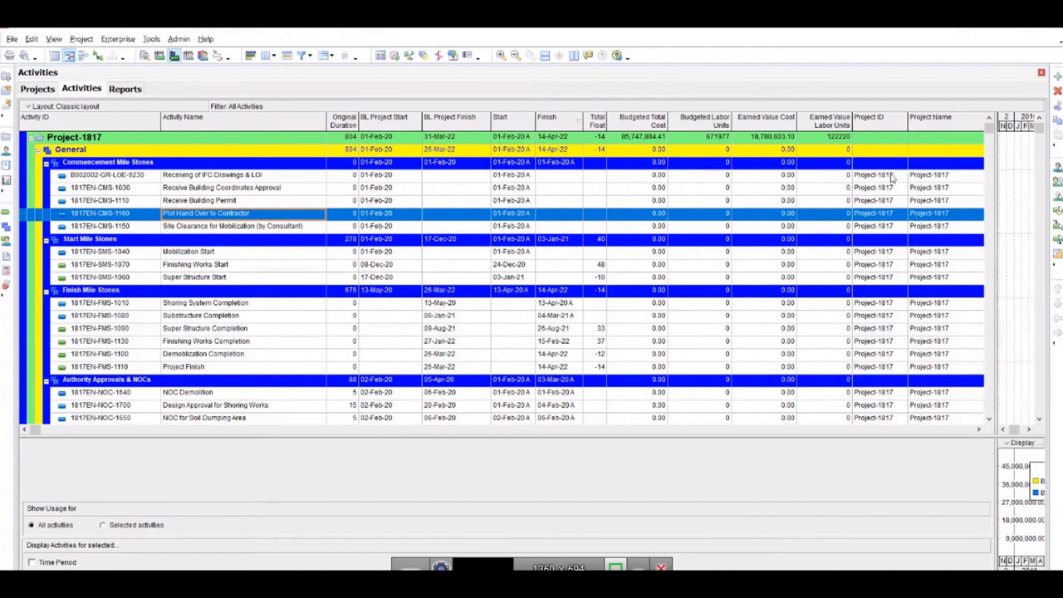
# Step: Collapse and re-expand Project-1817, inspect its activities' Project ID values, and return to the projects list
pyautogui.click(34, 139)
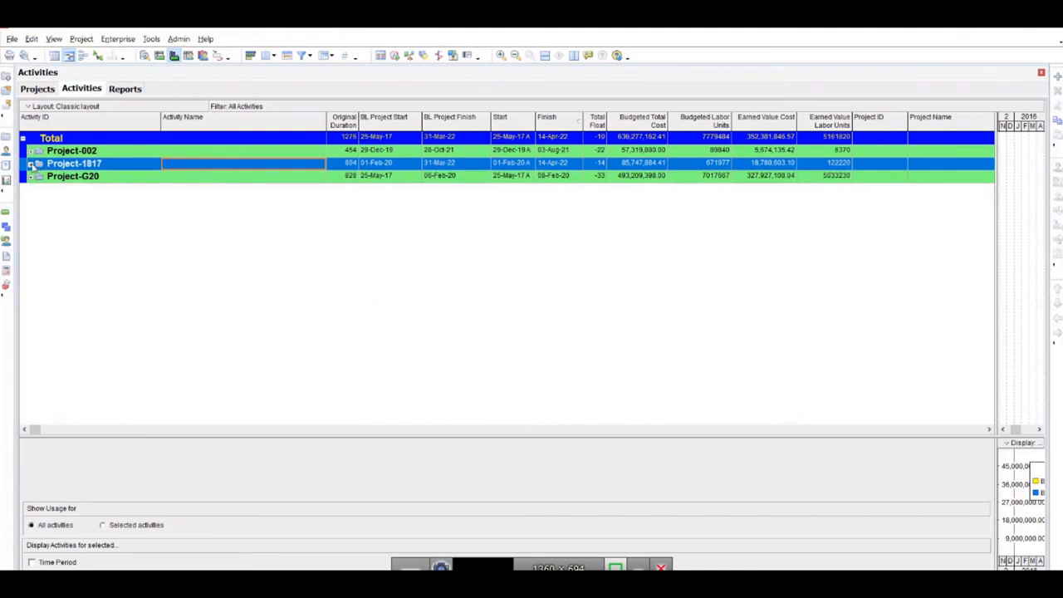
pyautogui.click(31, 163)
pyautogui.click(875, 189)
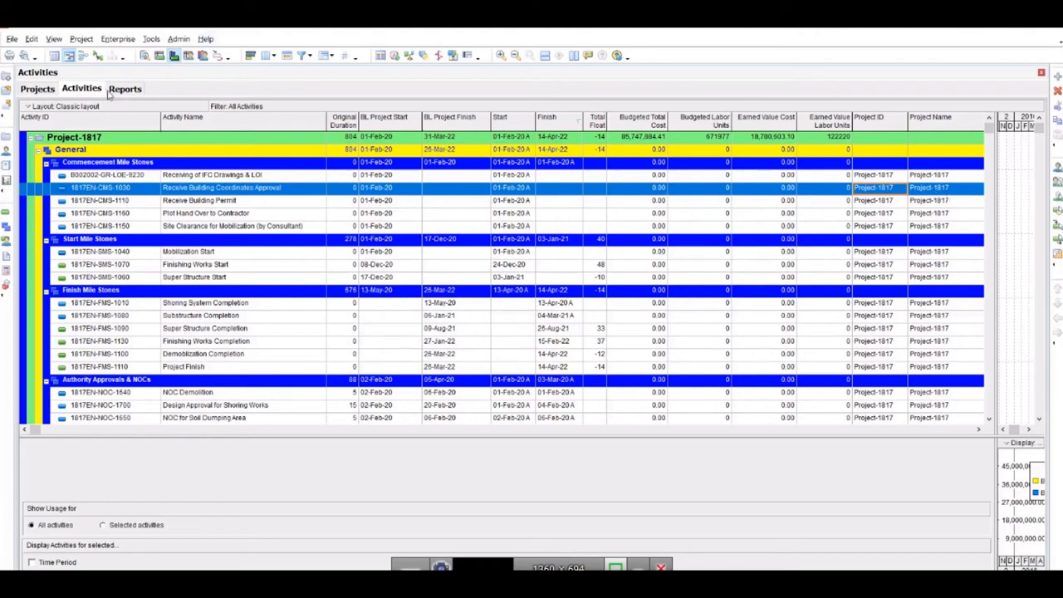
pyautogui.click(48, 93)
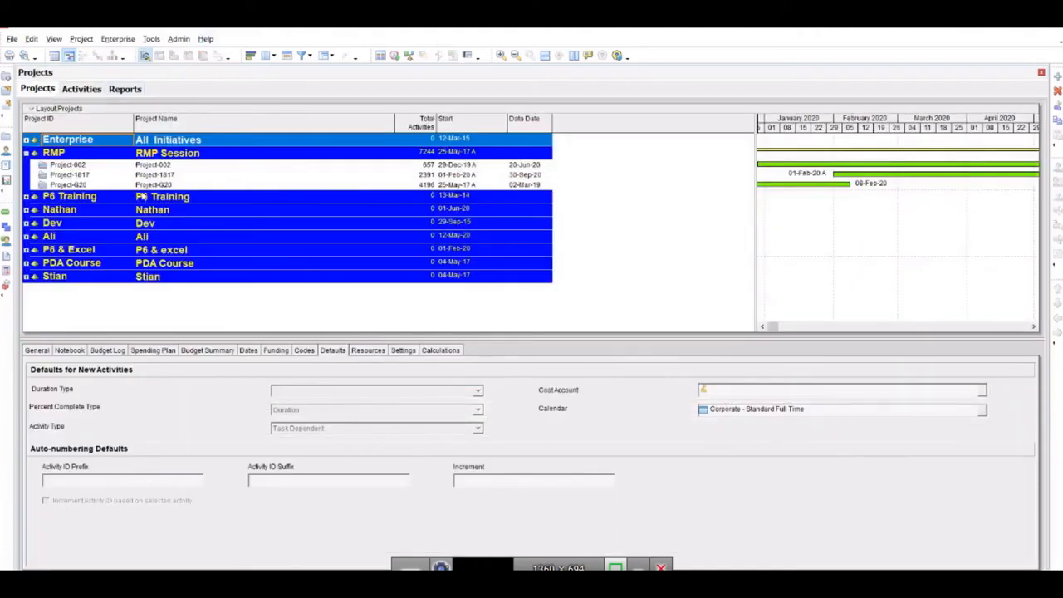
# Step: Look through the RMP projects in the projects list, return to the activities, and widen the activity table beyond Project Name
pyautogui.click(163, 176)
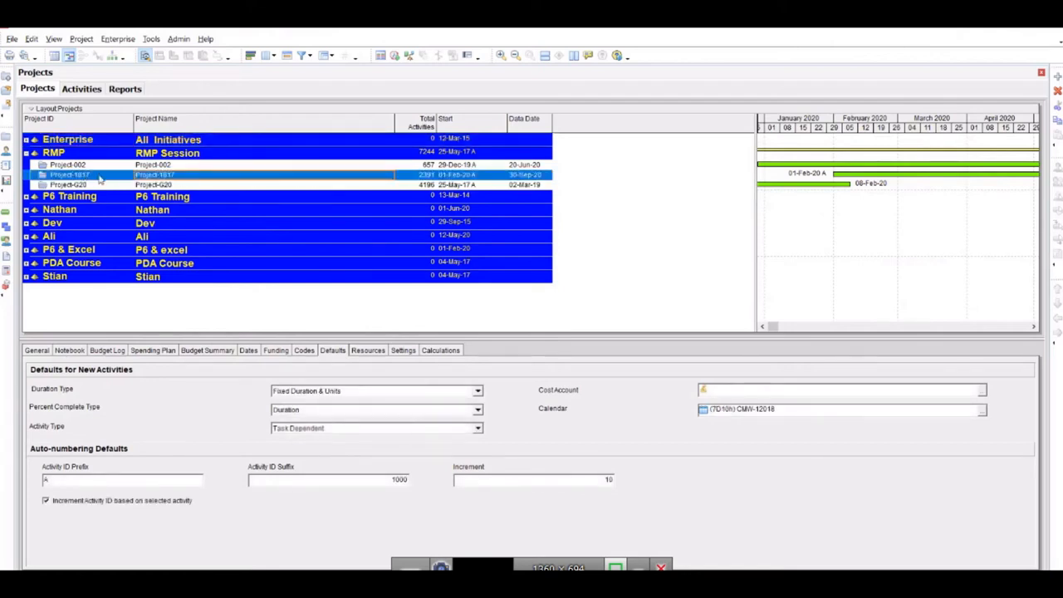
pyautogui.press('Down')
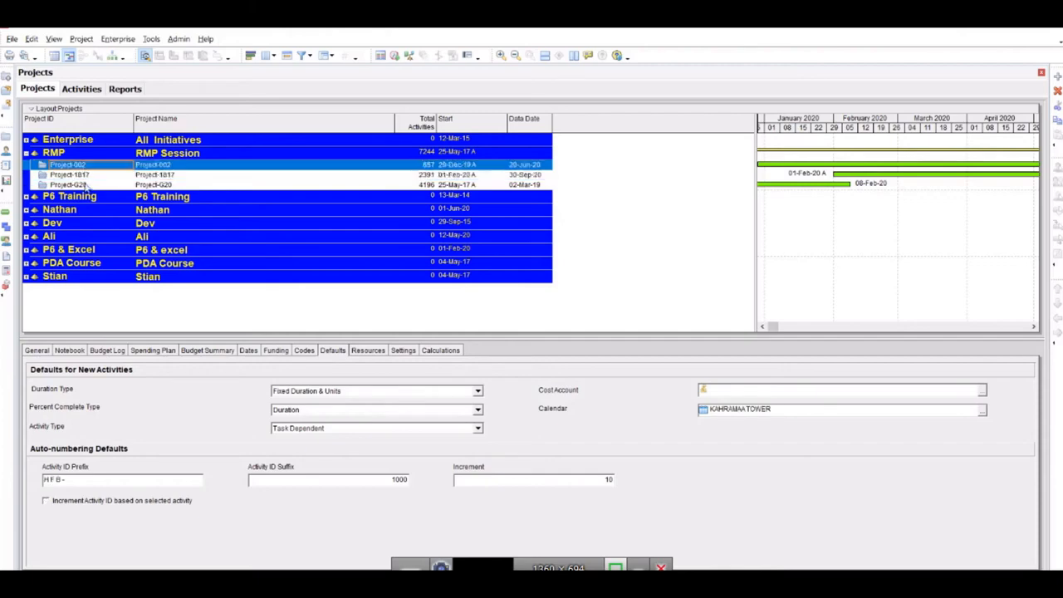
pyautogui.click(80, 89)
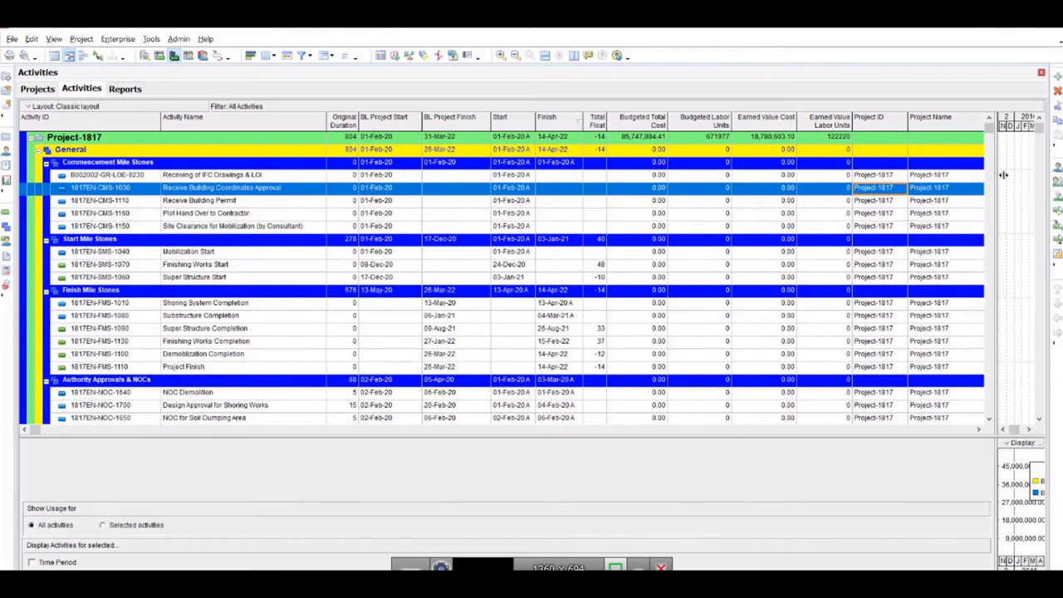
pyautogui.moveTo(1003, 175); pyautogui.dragTo(1037, 175)
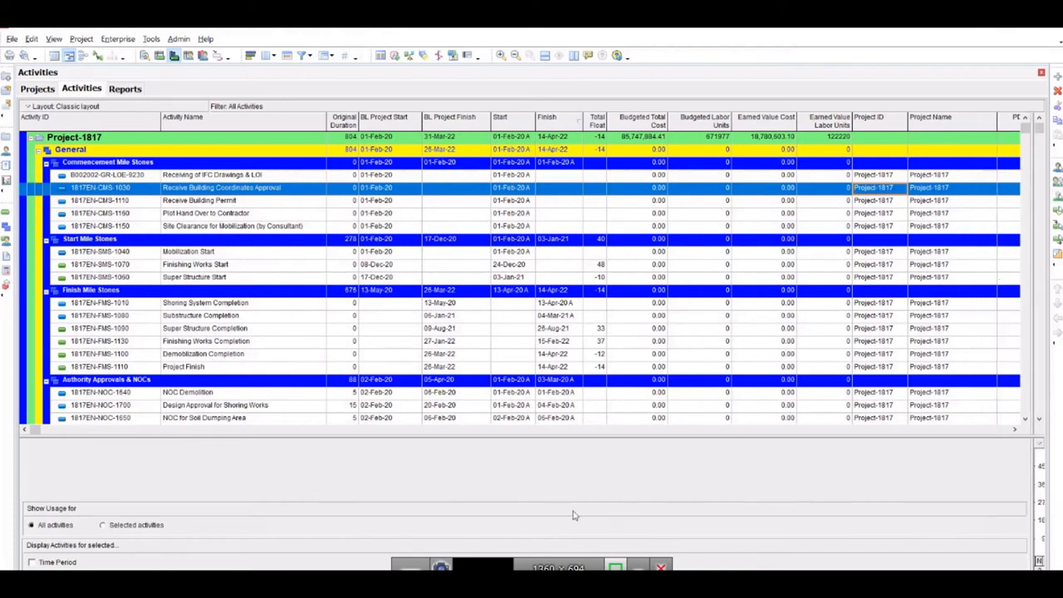
# Step: Switch to Power Query and compare Activities Distributed, Activities Fact Table and Resource Assignment Distribution with the Project ID data in Primavera P6
pyautogui.click(419, 592)
pyautogui.click(485, 539)
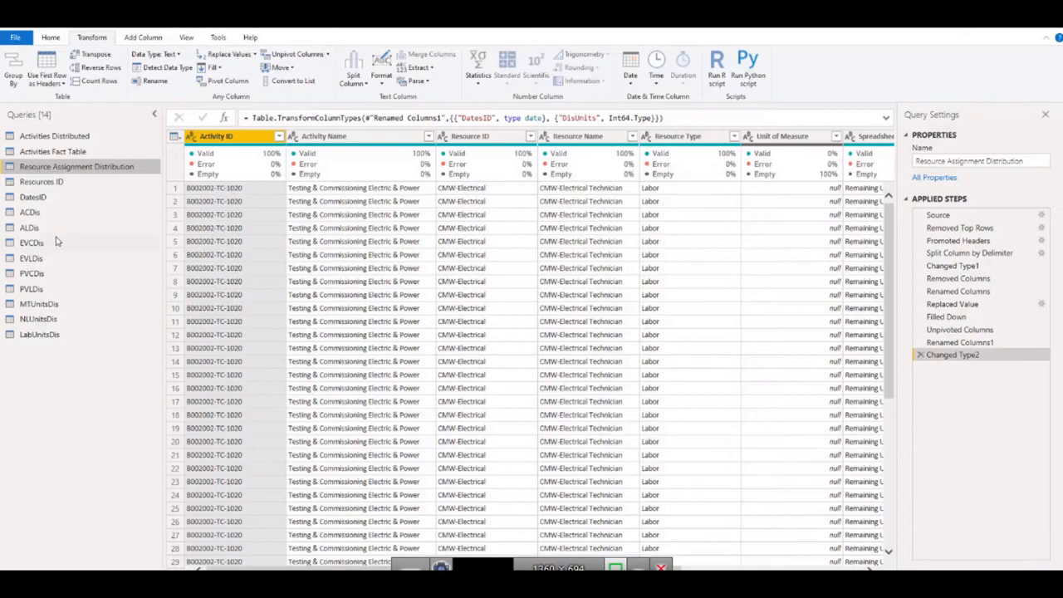
pyautogui.click(82, 139)
pyautogui.click(68, 153)
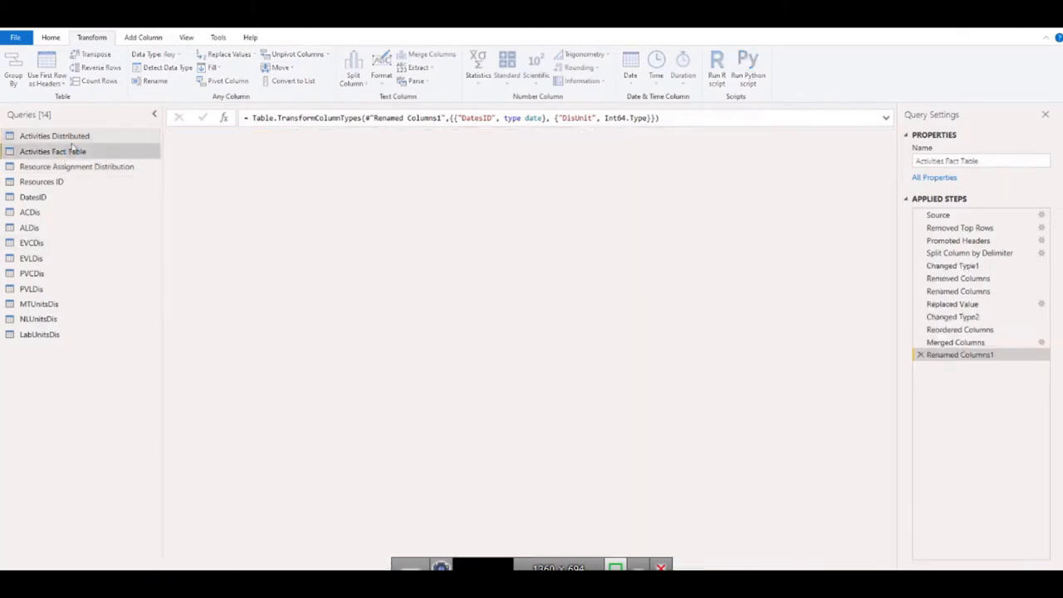
pyautogui.hotkey('alt', 'Tab')
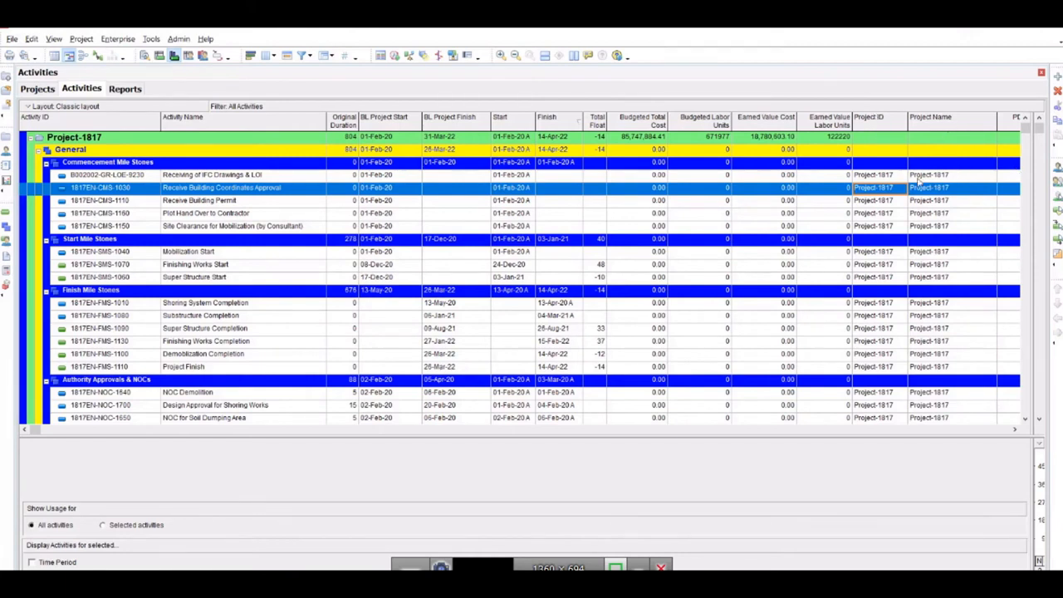
pyautogui.hotkey('alt', 'Tab')
pyautogui.click(66, 166)
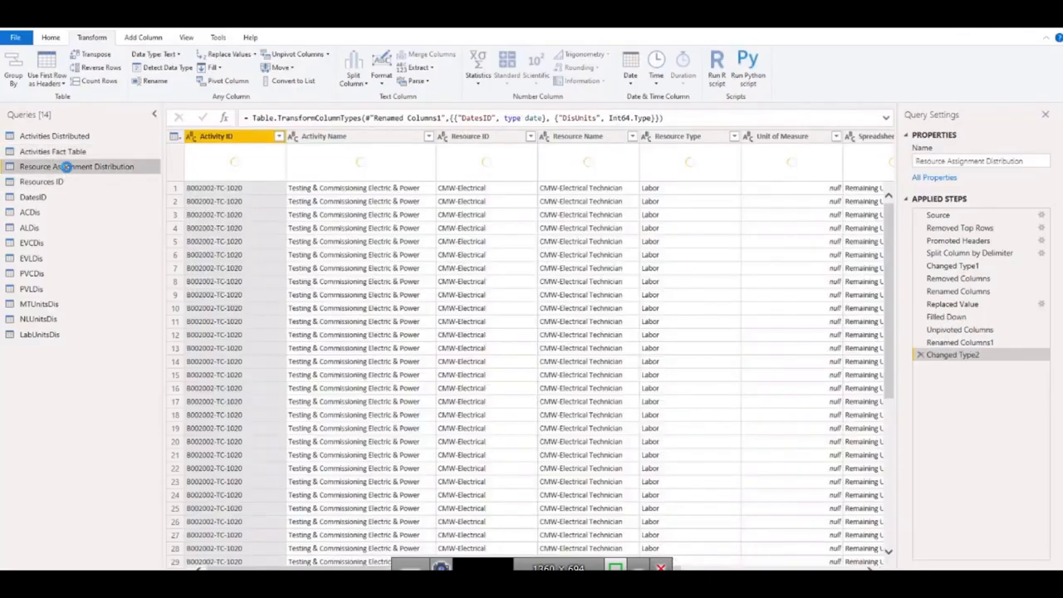
pyautogui.hotkey('alt', 'Tab')
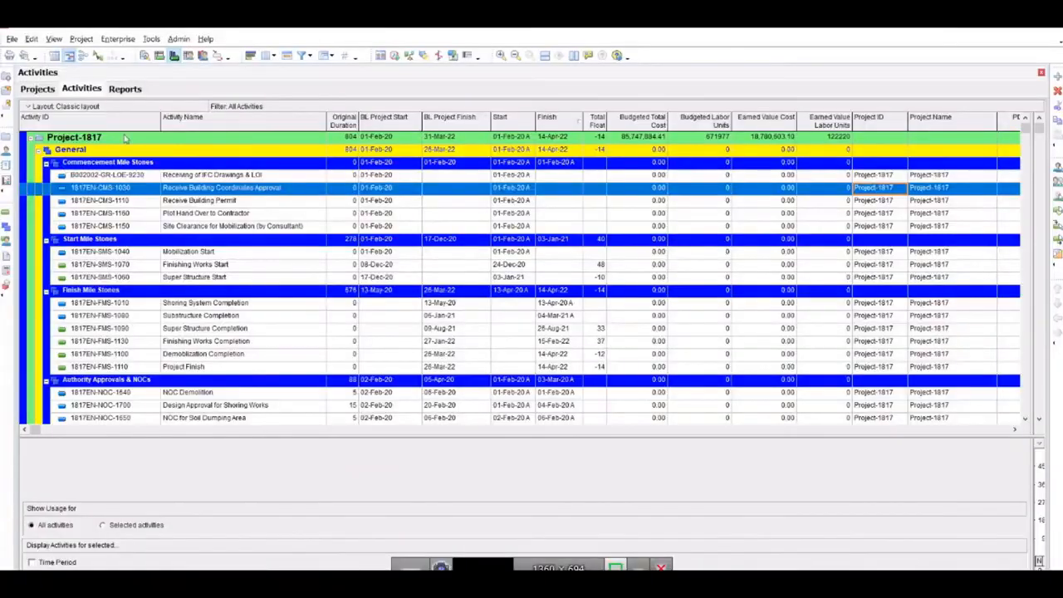
# Step: Show the resource assignments, widen their Project column, and compare it with the project IDs in the projects list
pyautogui.click(7, 241)
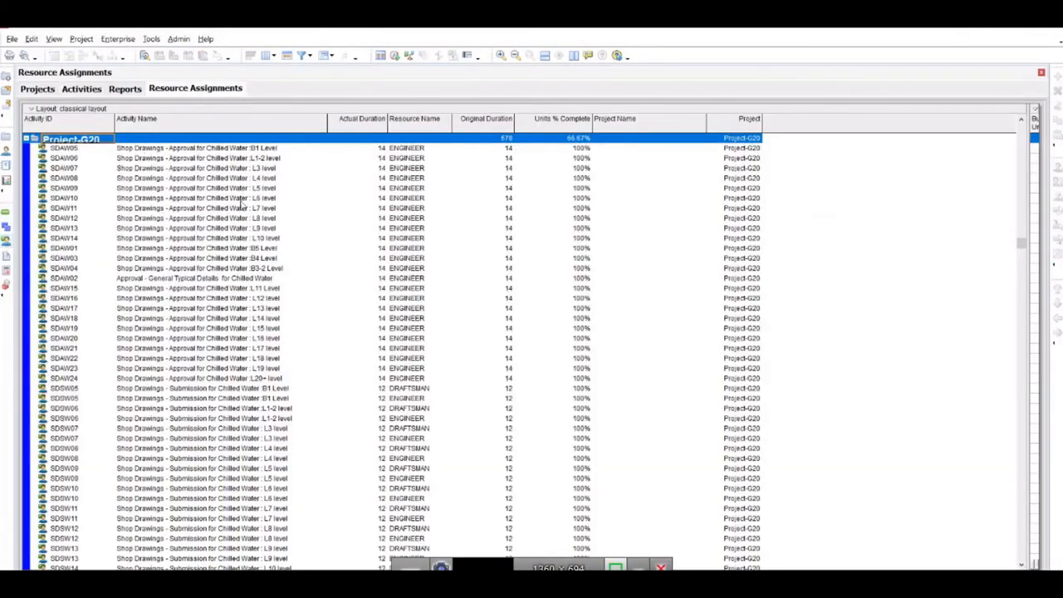
pyautogui.moveTo(762, 123); pyautogui.dragTo(809, 124)
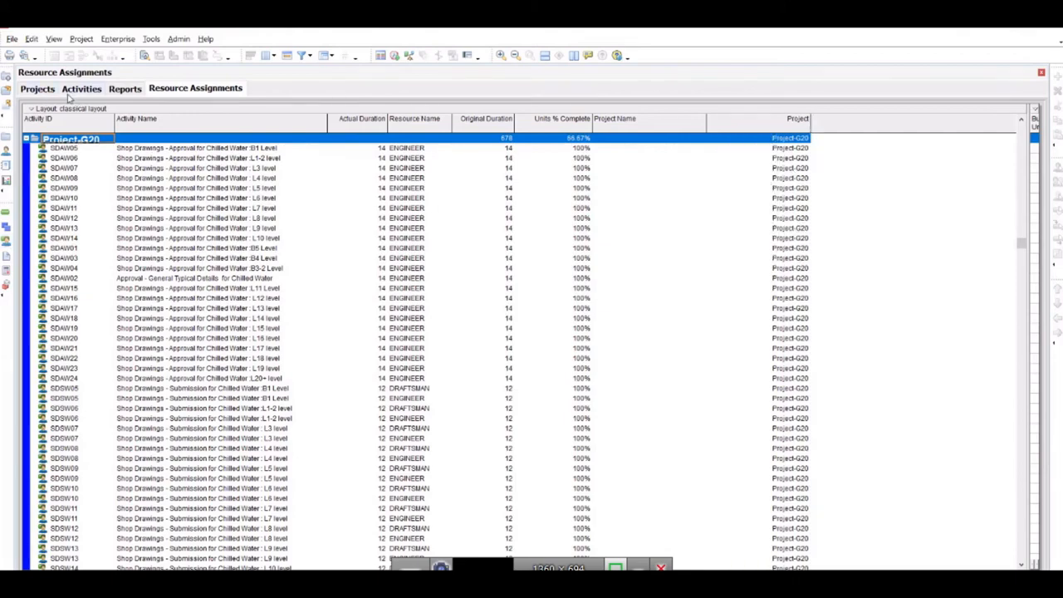
pyautogui.click(38, 89)
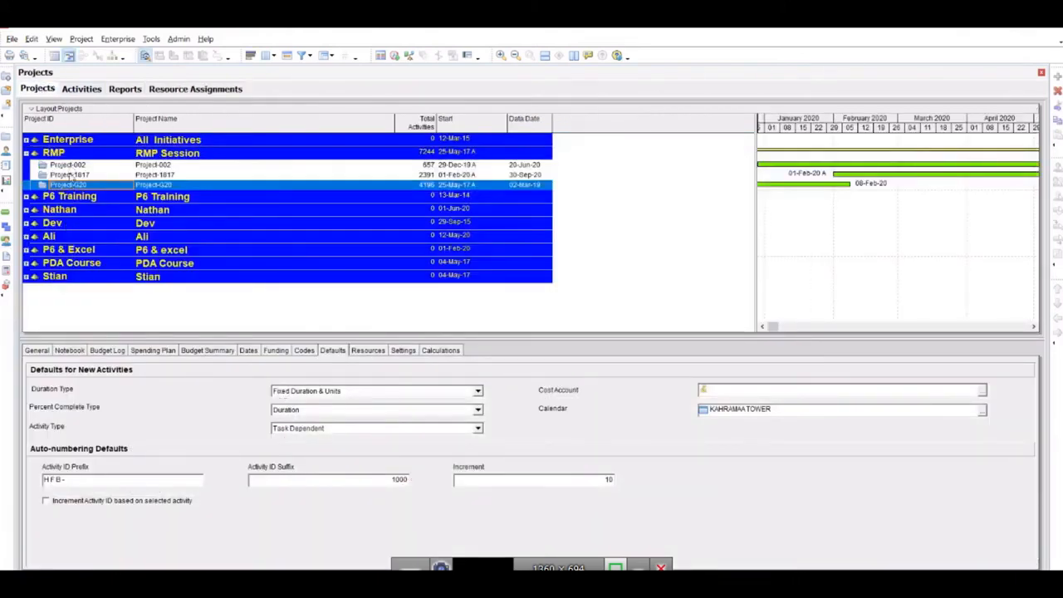
pyautogui.click(71, 166)
pyautogui.click(71, 176)
pyautogui.click(70, 185)
pyautogui.click(189, 88)
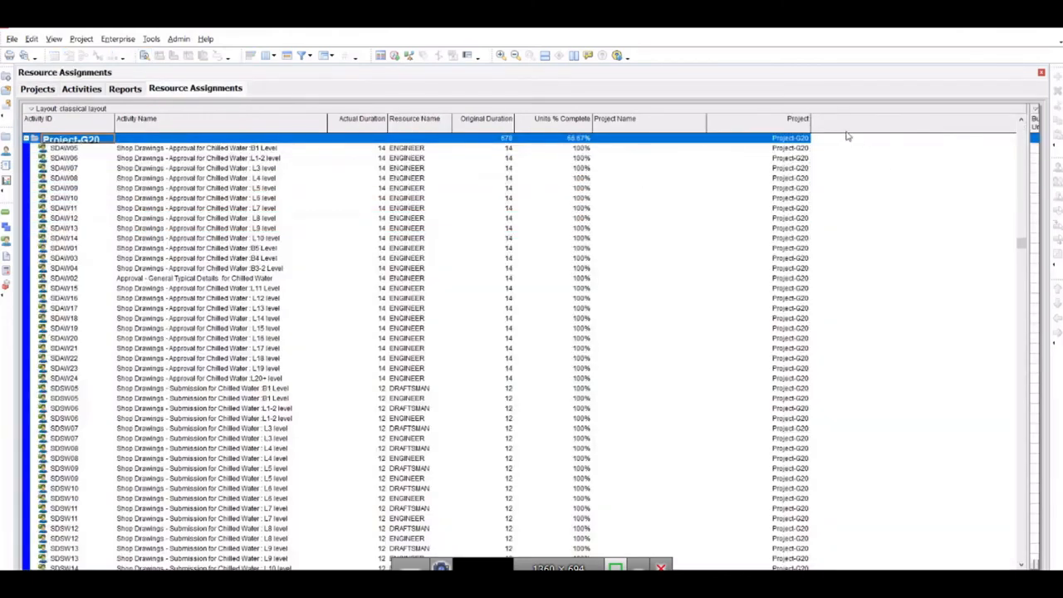
# Step: Check the column customization of the resource assignments, collapse Project-G20, and inspect the Project values of Project-1817's assignments
pyautogui.rightClick(831, 124)
pyautogui.moveTo(868, 183)
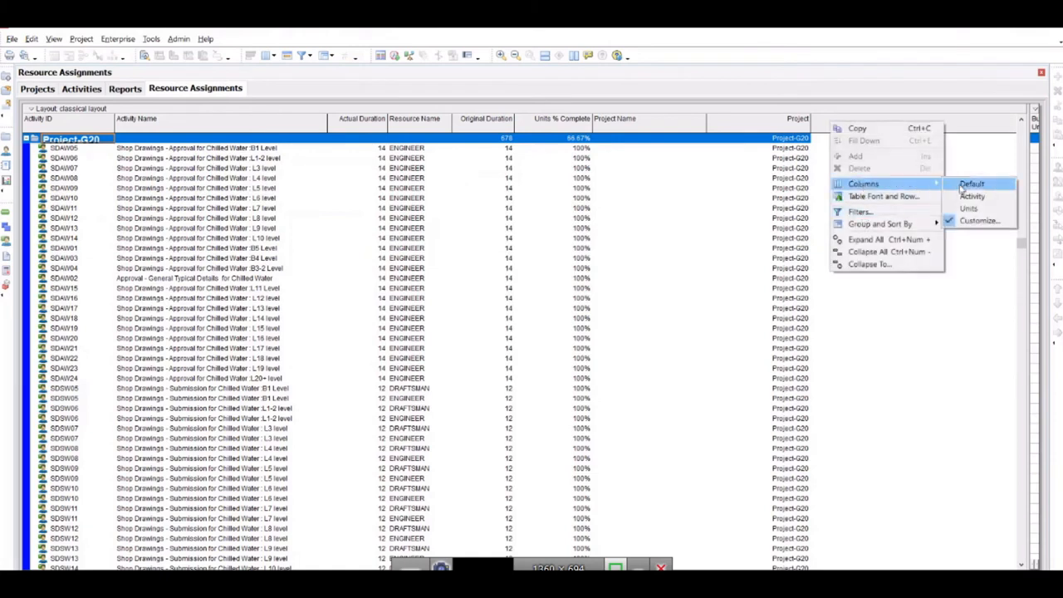
pyautogui.click(973, 221)
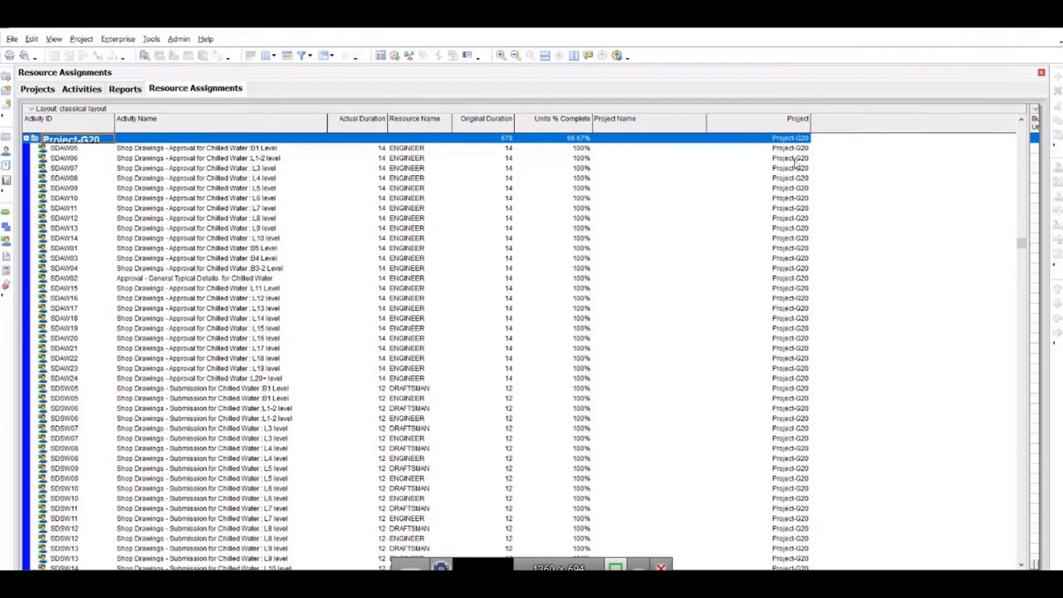
pyautogui.scroll(1, 799, 166)
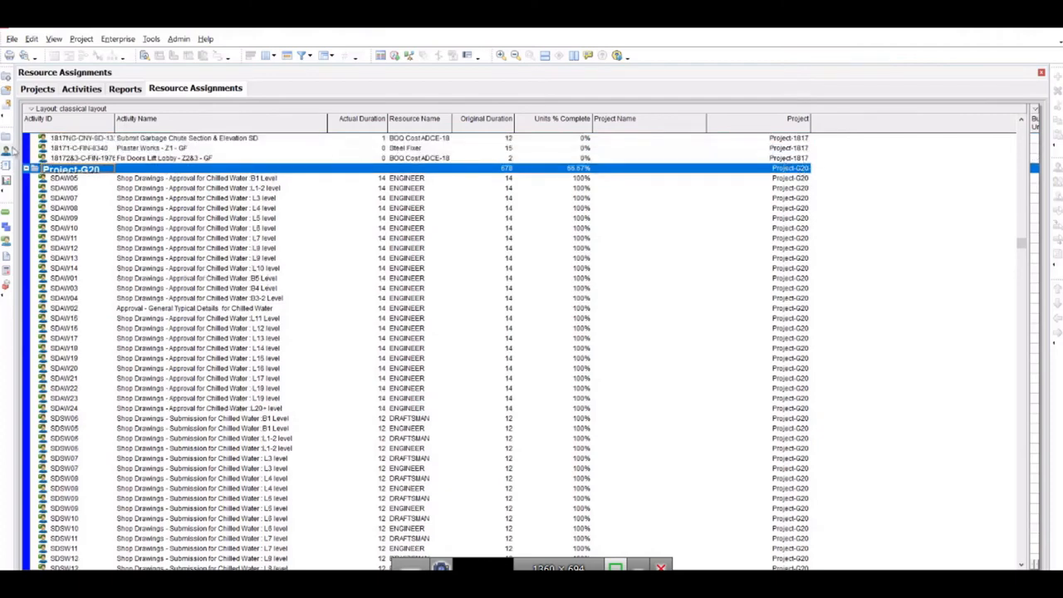
pyautogui.click(26, 168)
pyautogui.click(795, 218)
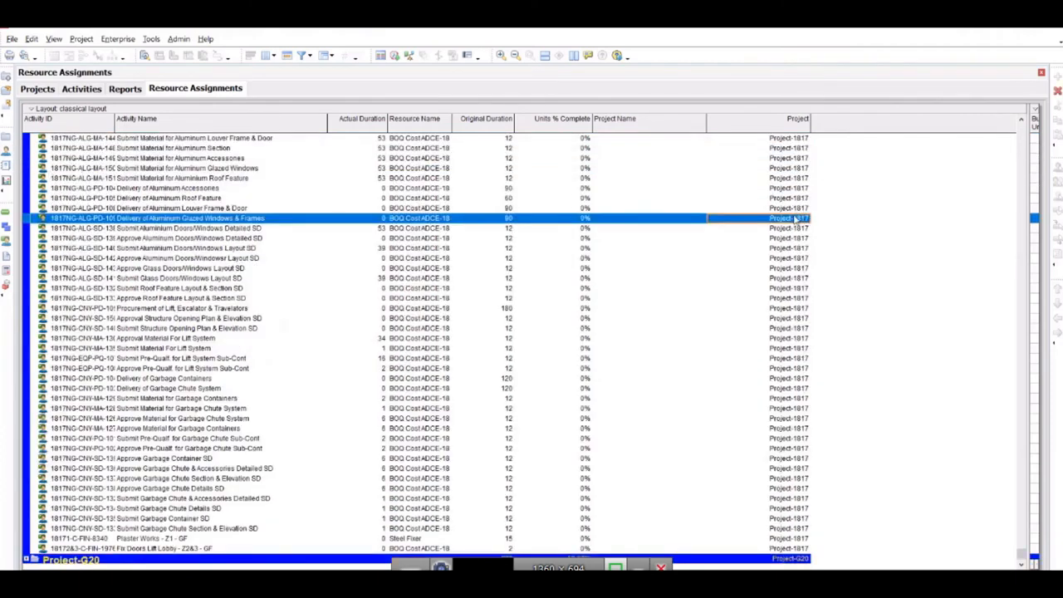
pyautogui.scroll(1, 807, 159)
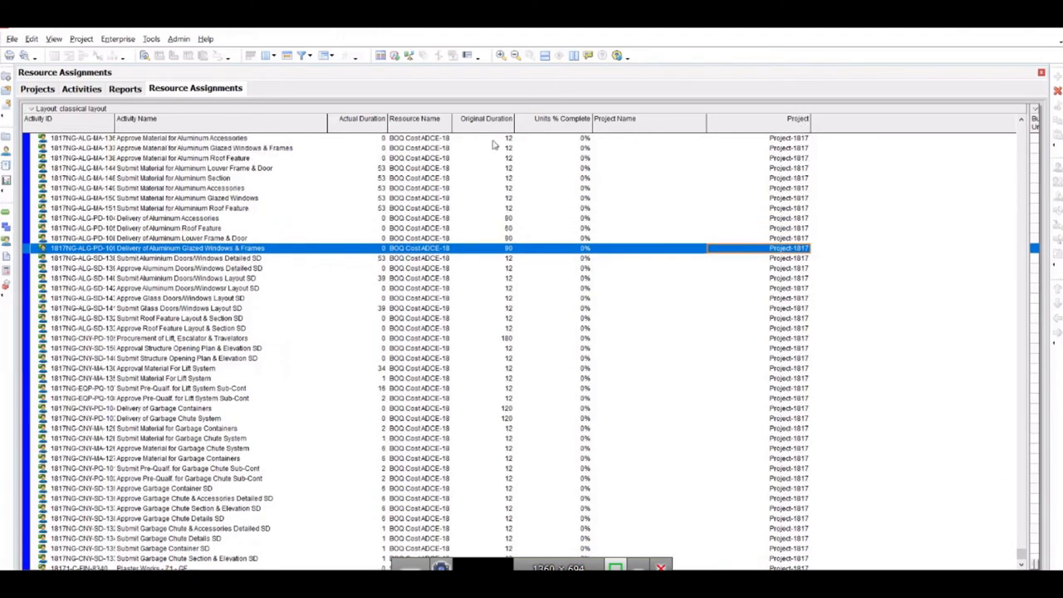
# Step: Open the Activities Distributed report from the Issues and Thresholds group for modification
pyautogui.click(5, 166)
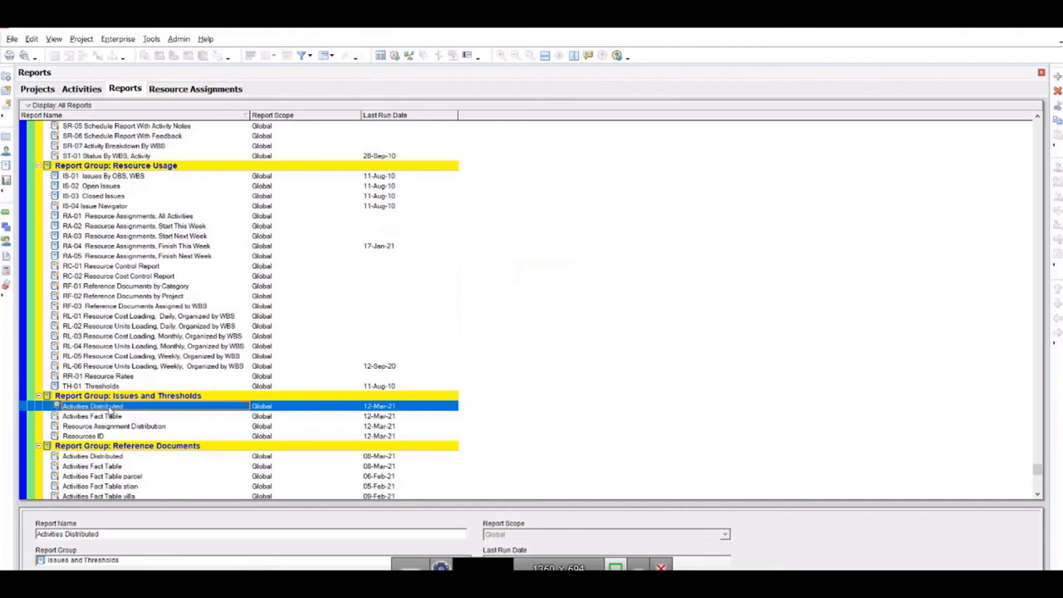
pyautogui.rightClick(110, 413)
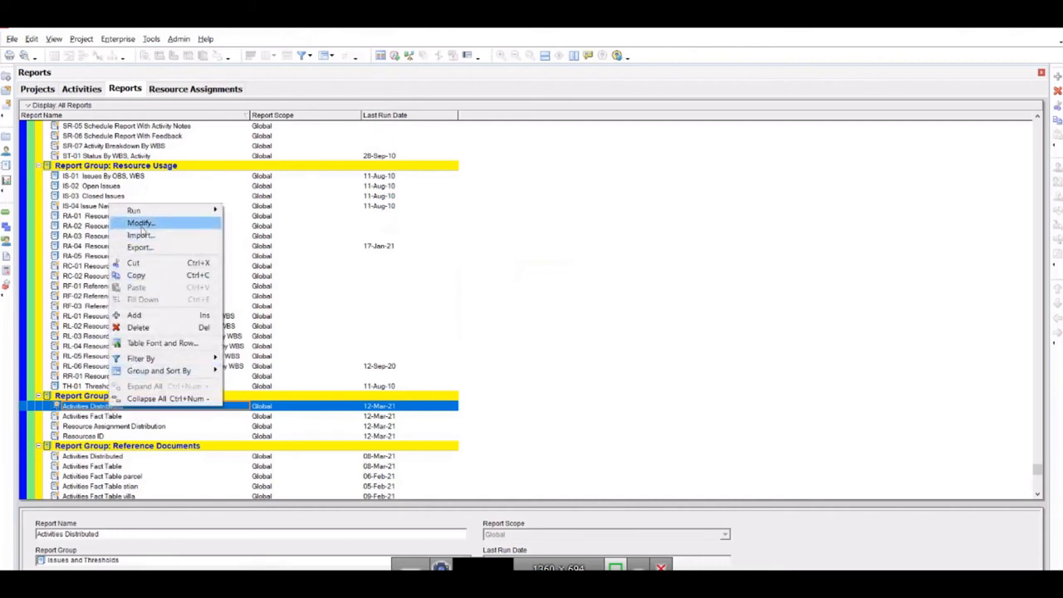
pyautogui.click(143, 226)
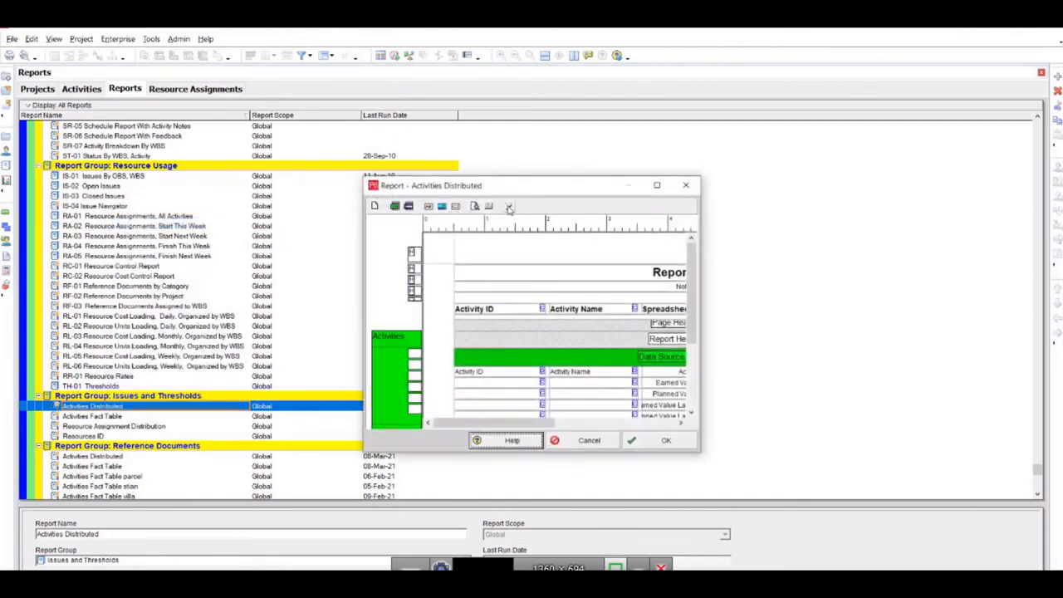
# Step: Start the report wizard using the current screen, with time-distributed data and Activities as the subject area
pyautogui.click(508, 206)
pyautogui.click(496, 329)
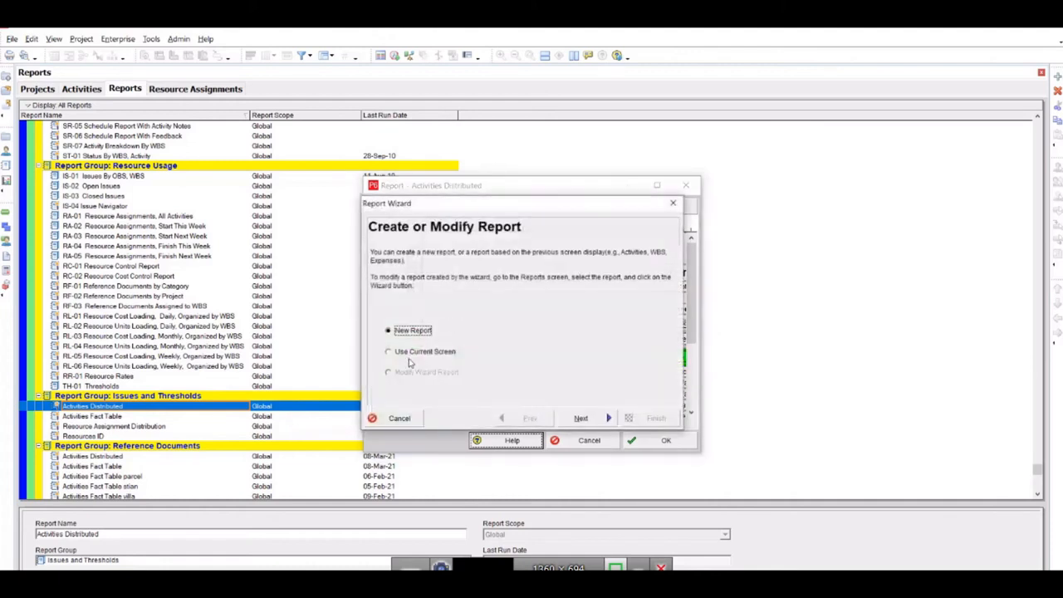
pyautogui.click(410, 356)
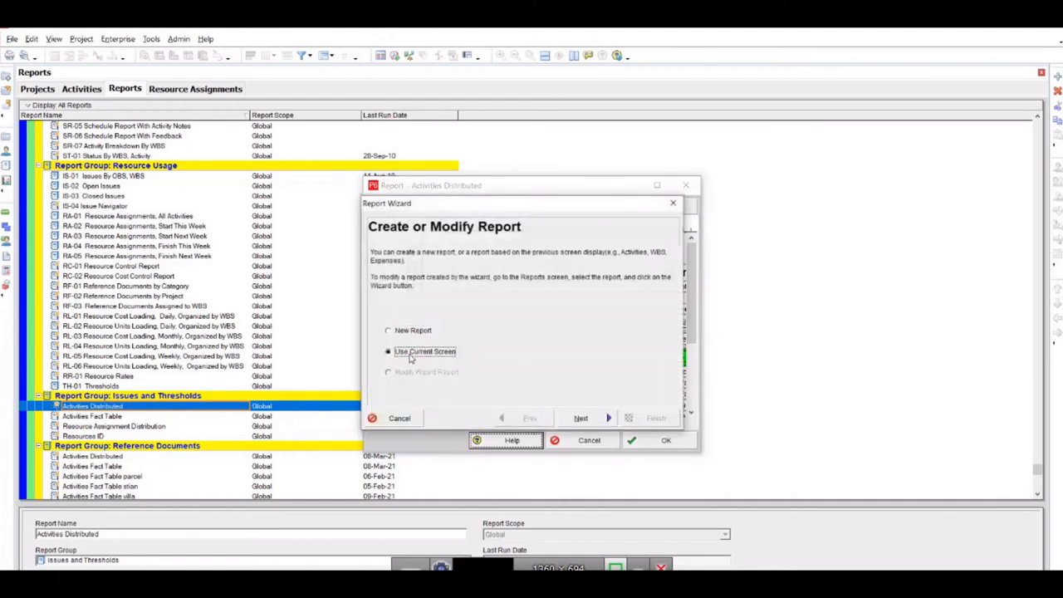
pyautogui.click(581, 418)
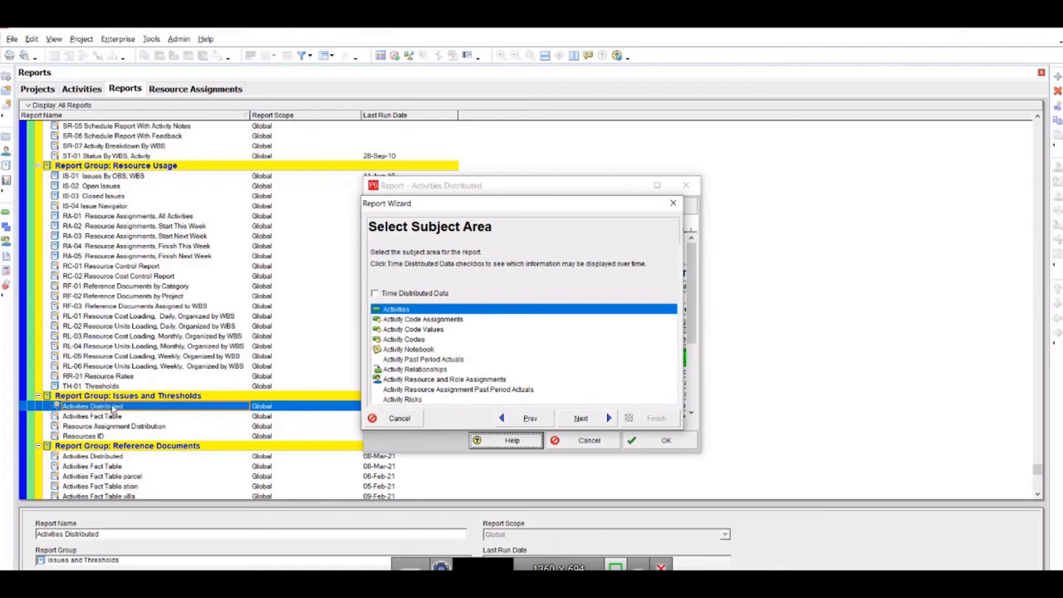
pyautogui.click(411, 295)
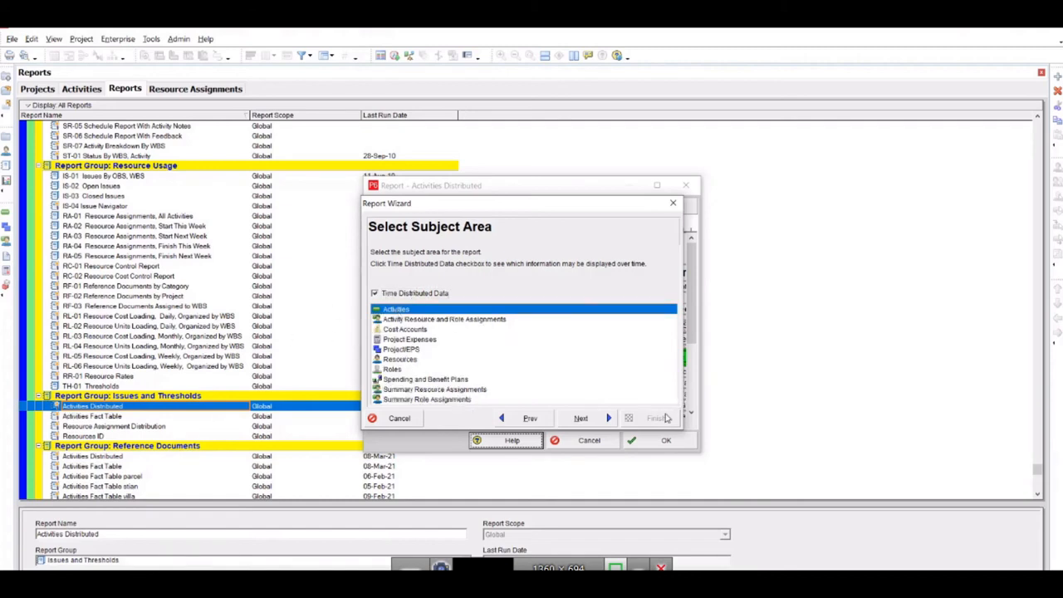
pyautogui.click(580, 418)
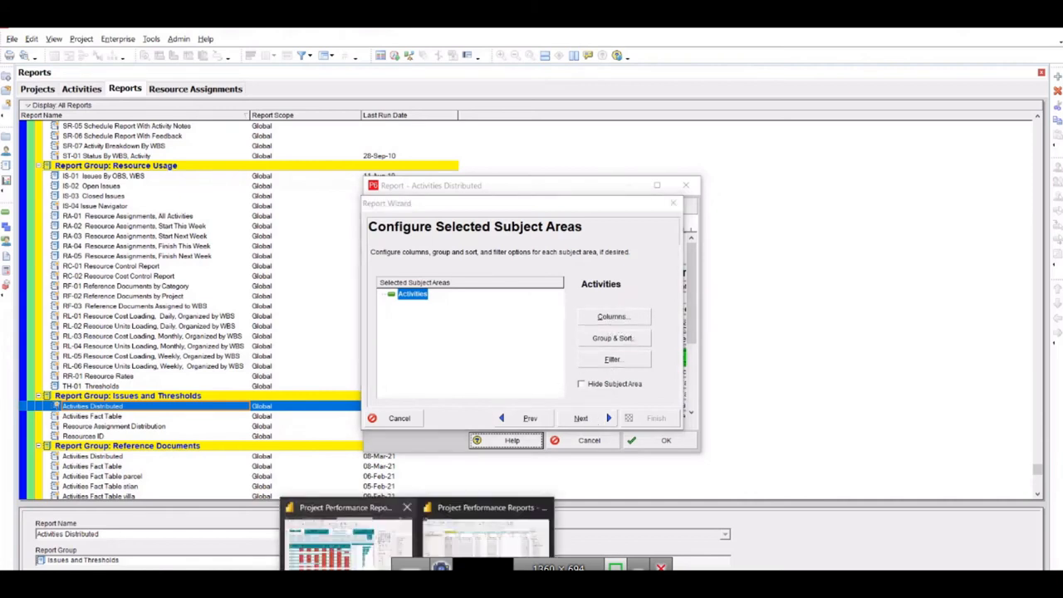
# Step: Check the columns of the Activities Distributed query in Power Query and return to the report wizard in Primavera P6
pyautogui.click(404, 512)
pyautogui.click(58, 136)
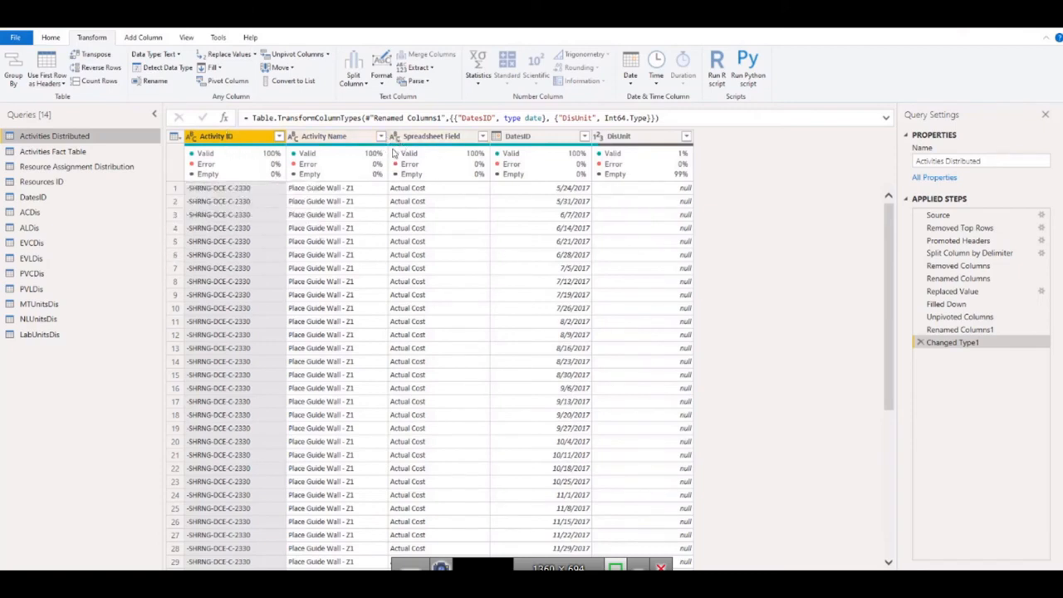
pyautogui.hotkey('alt', 'Tab')
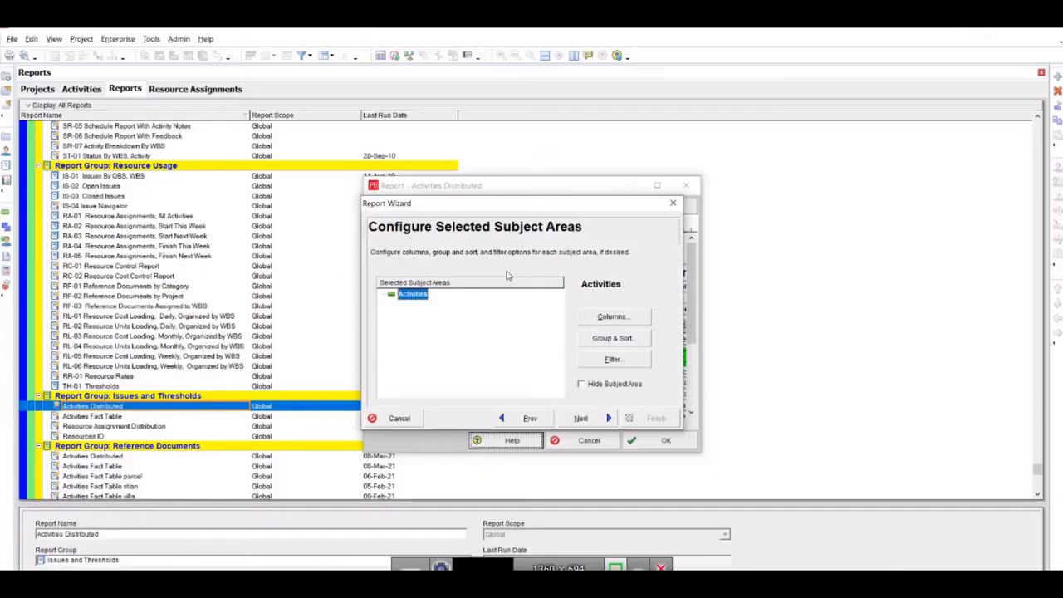
# Step: Add Project ID and Project Name from the General group to the report's Activities columns
pyautogui.click(627, 326)
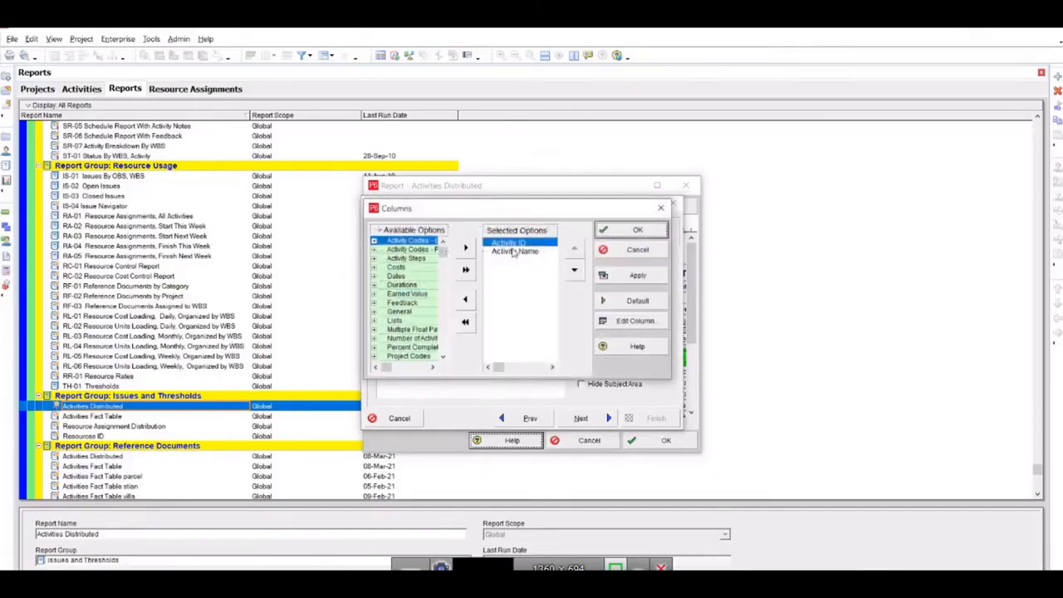
pyautogui.press('Down')
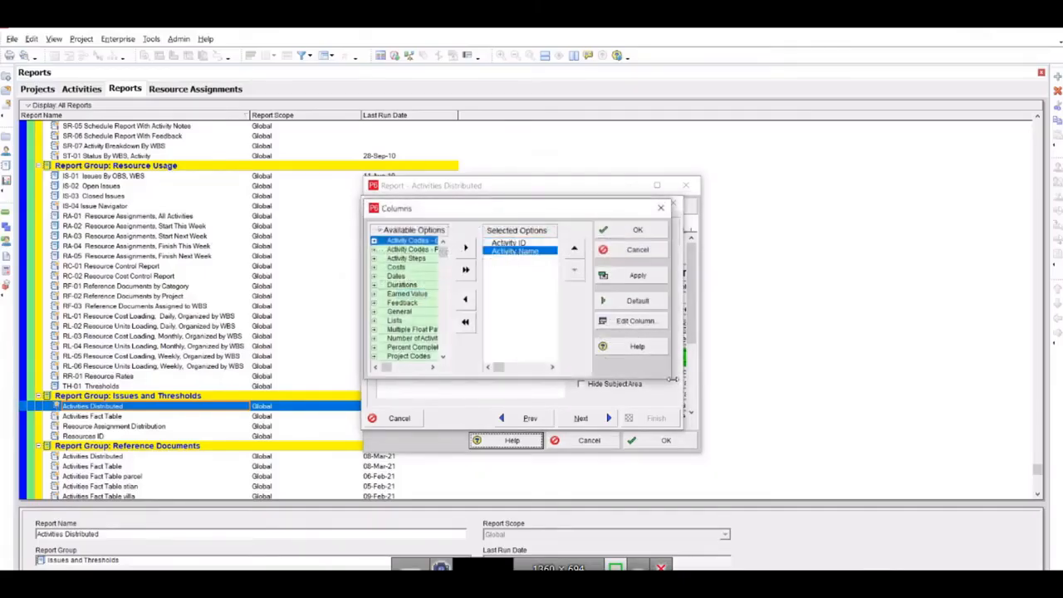
pyautogui.moveTo(672, 380); pyautogui.dragTo(824, 435)
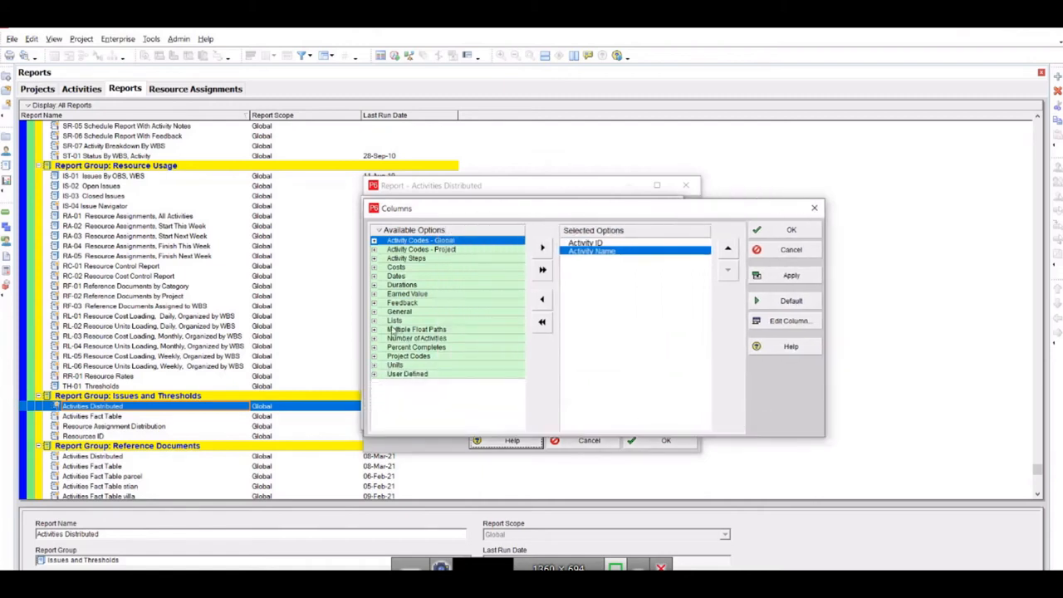
pyautogui.click(374, 312)
pyautogui.scroll(-1, 475, 370)
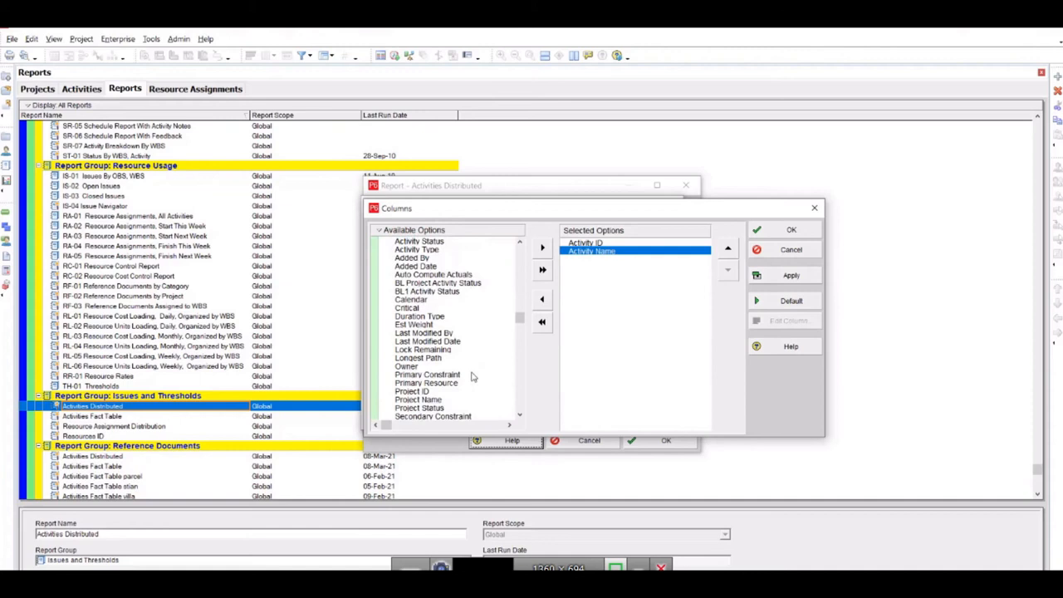
pyautogui.click(427, 392)
pyautogui.keyDown('shift'); pyautogui.click(418, 399); pyautogui.keyUp('shift')
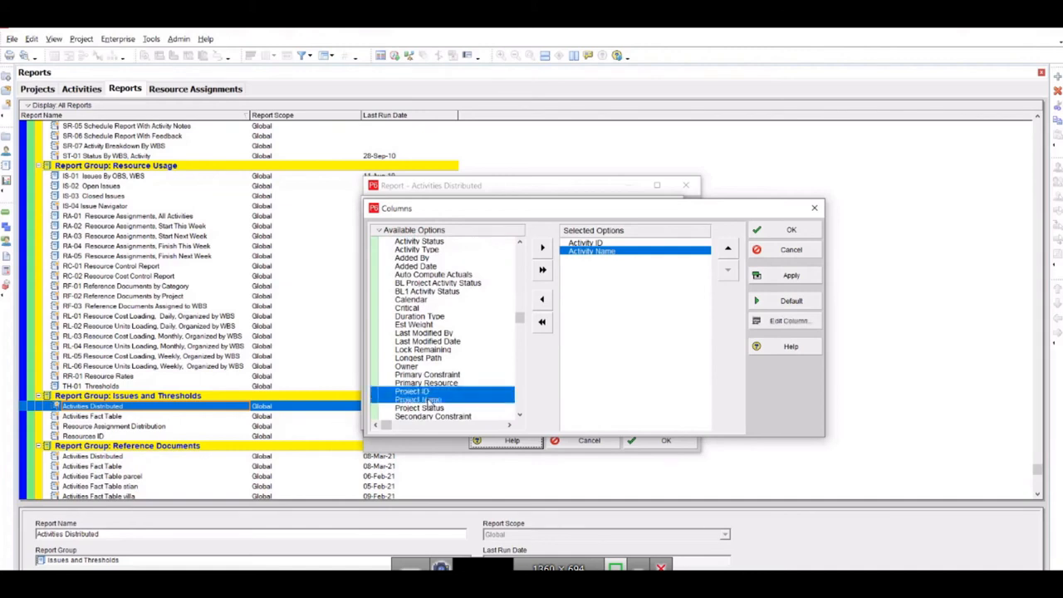
pyautogui.click(542, 246)
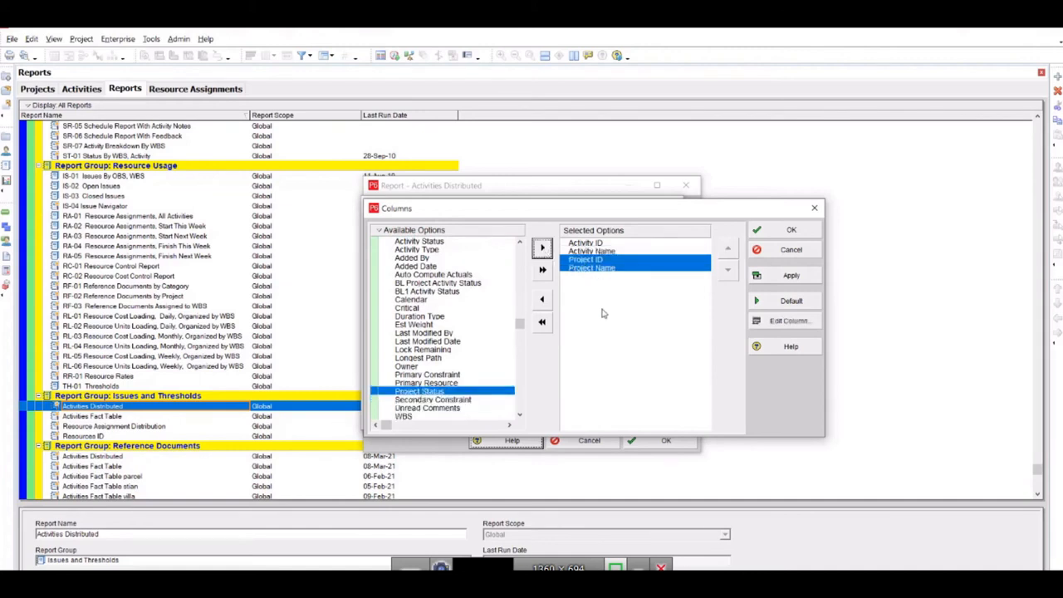
pyautogui.click(785, 230)
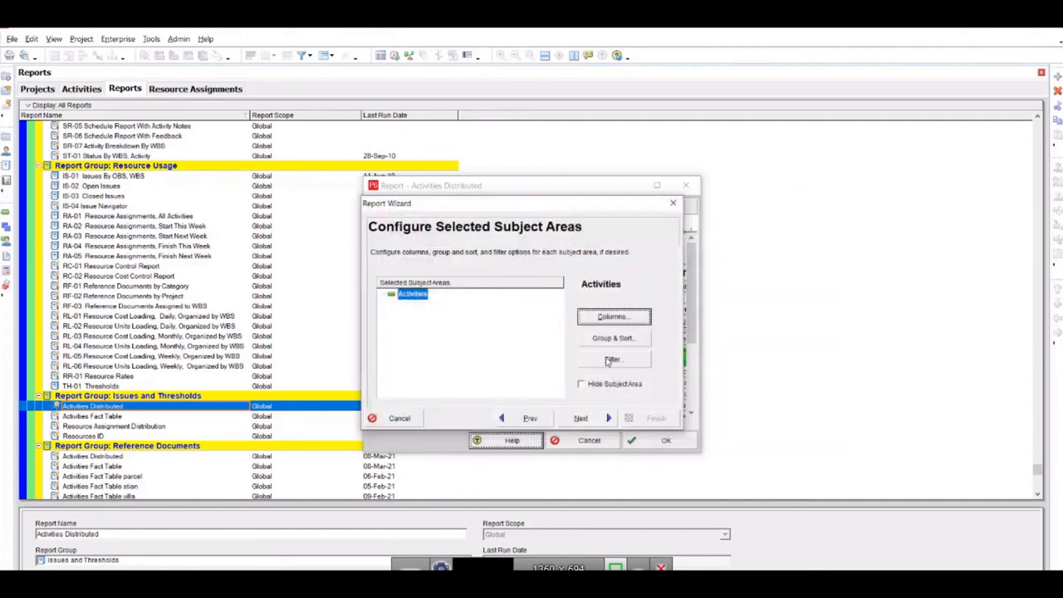
# Step: Proceed to the date options, review the time interval fields without changing them, and continue to the report title
pyautogui.click(596, 411)
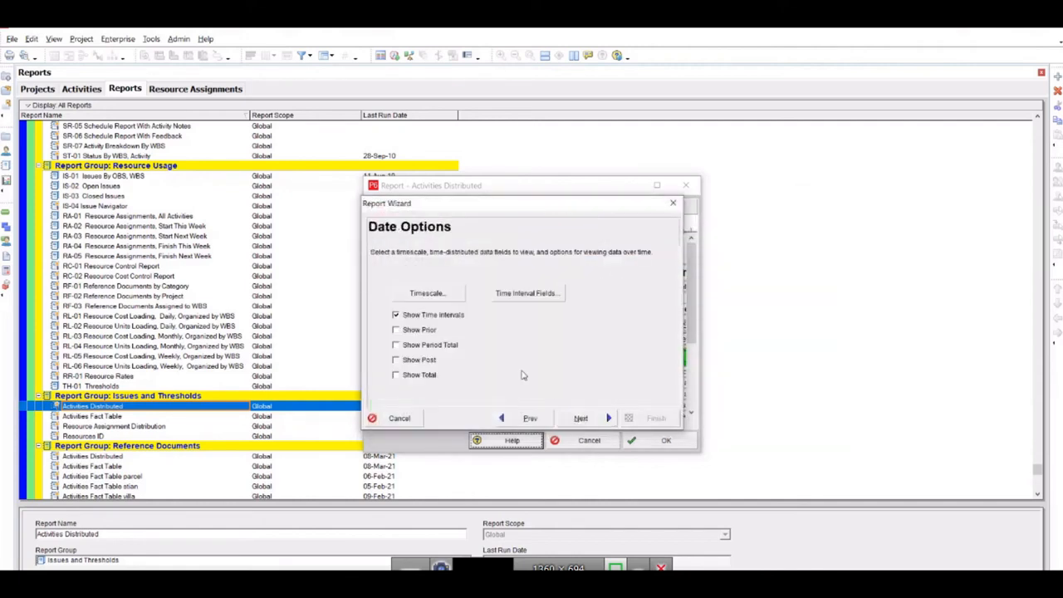
pyautogui.click(529, 294)
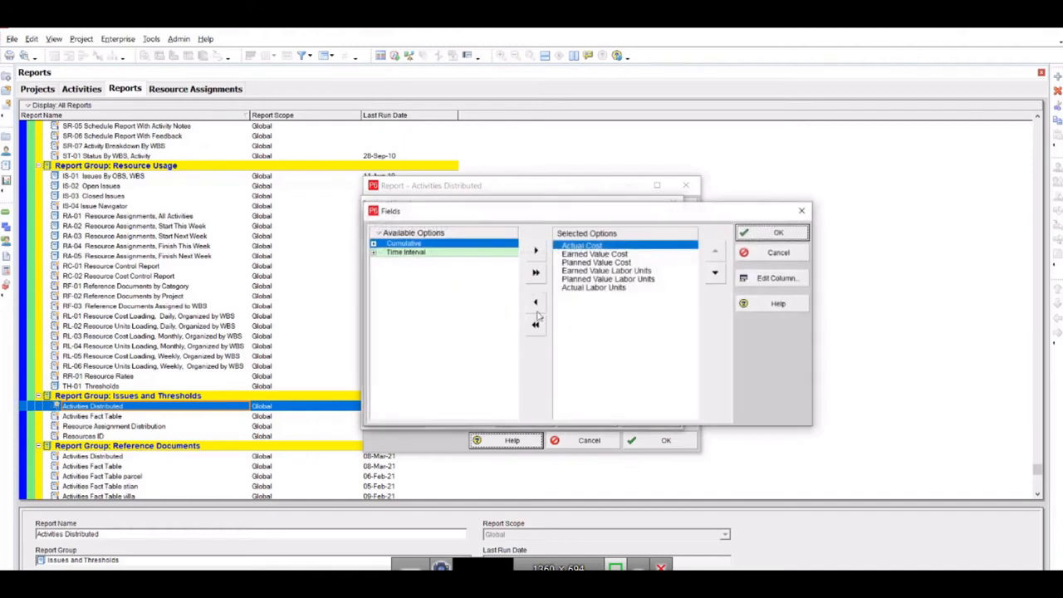
pyautogui.click(801, 211)
pyautogui.click(576, 422)
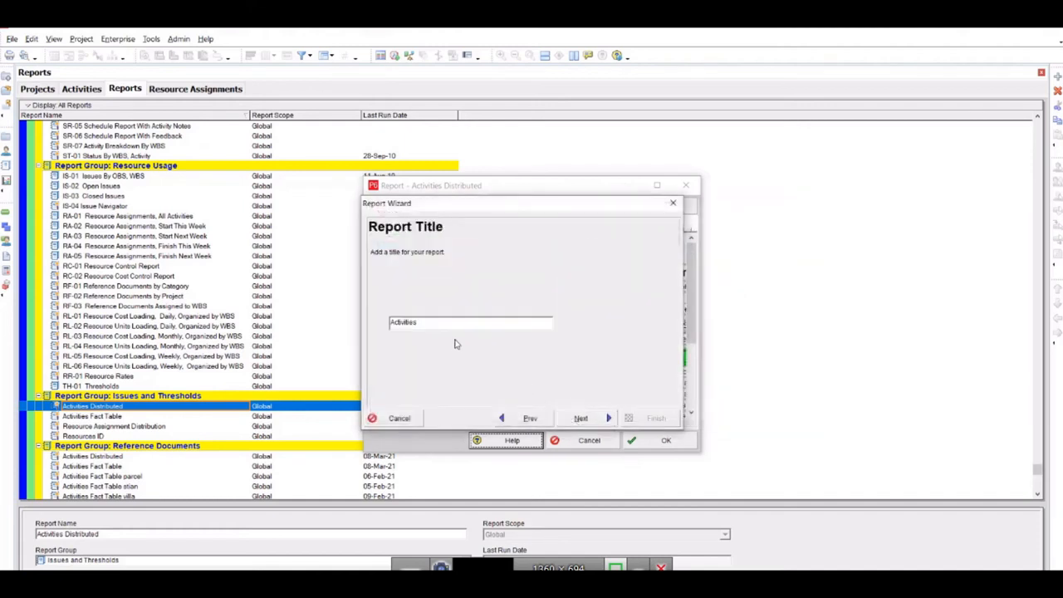
# Step: Complete the report wizard for Activities Distributed with the title Activities, and save the modified report
pyautogui.click(431, 321)
pyautogui.click(581, 417)
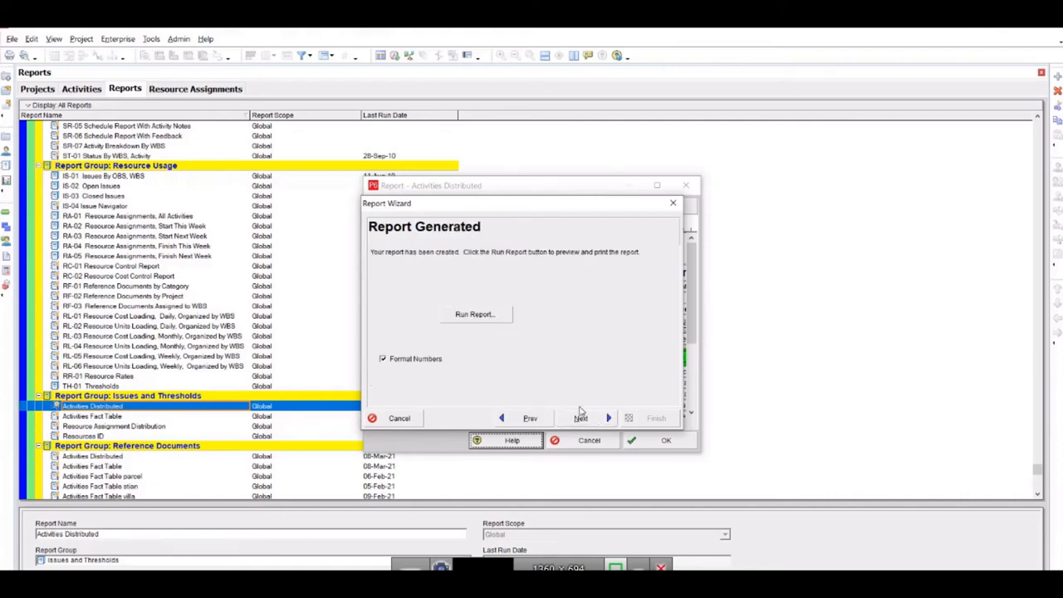
pyautogui.click(581, 418)
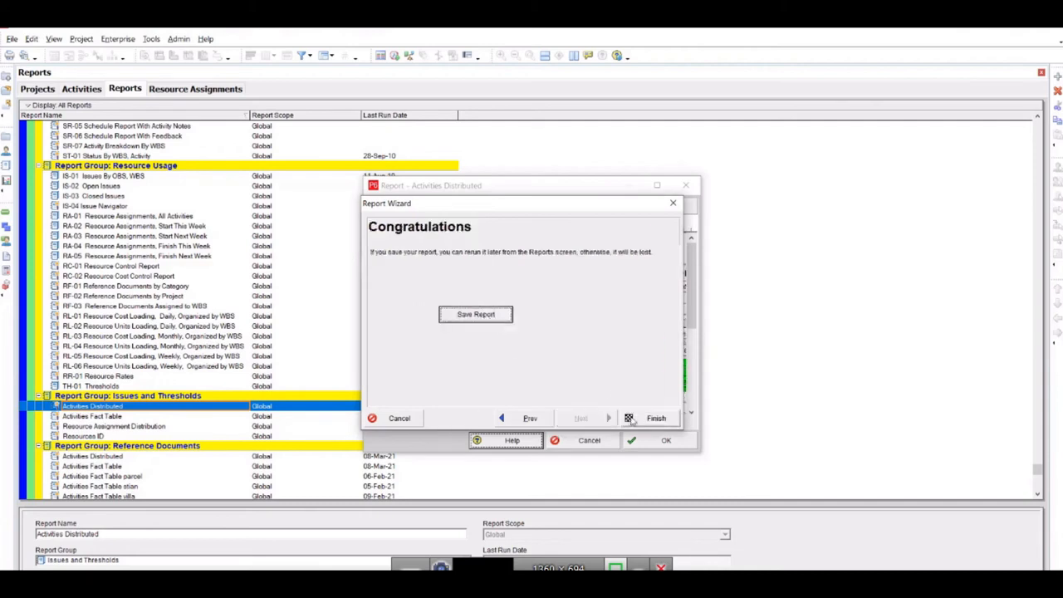
pyautogui.click(631, 417)
pyautogui.click(666, 439)
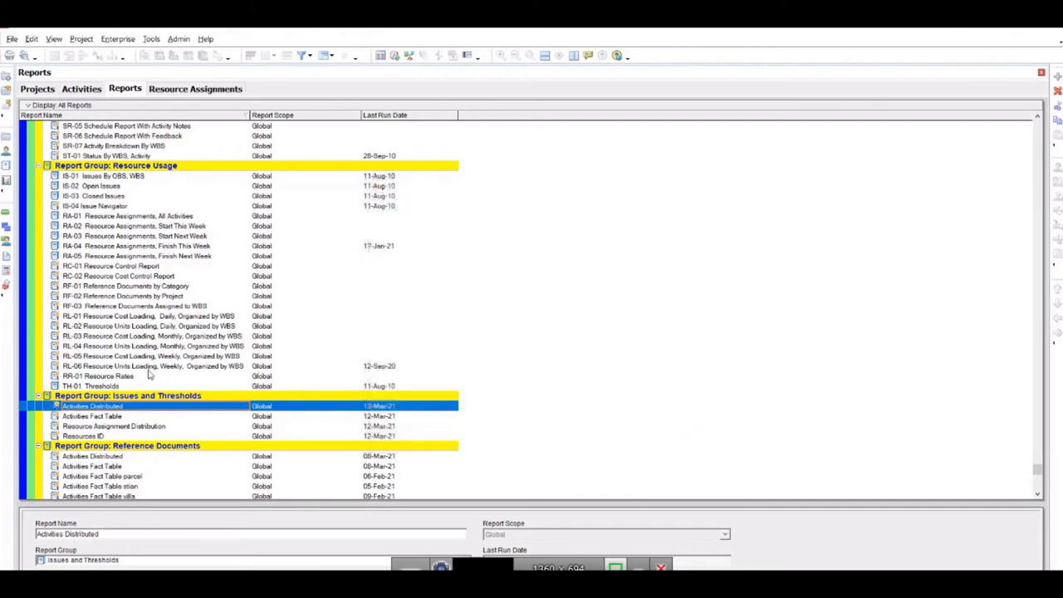
# Step: Open the Resource Assignment Distribution report in Issues and Thresholds for modification and start its report wizard using the current screen
pyautogui.click(117, 427)
pyautogui.rightClick(117, 426)
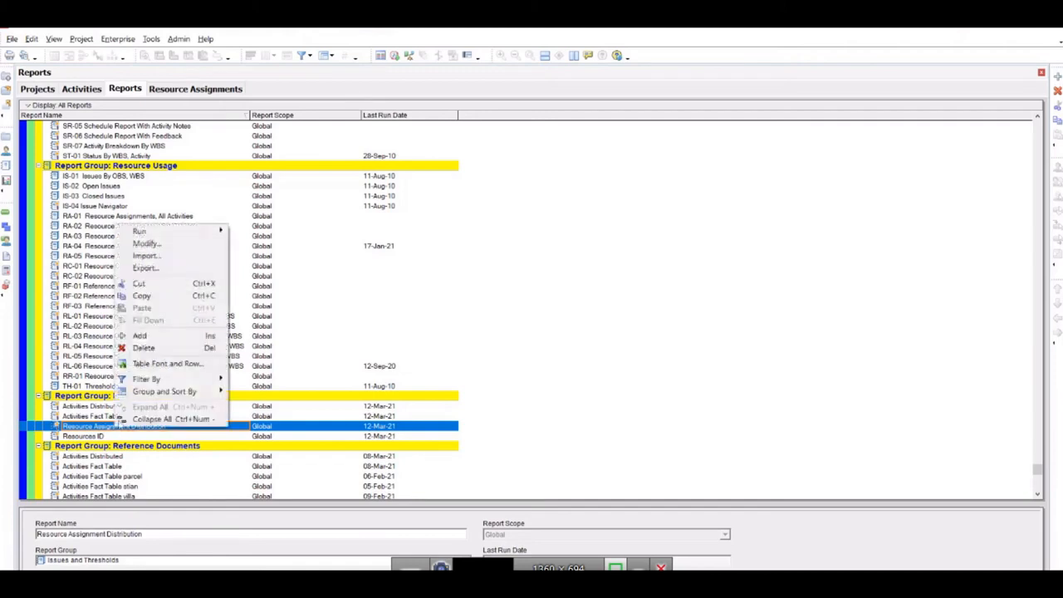
pyautogui.click(170, 244)
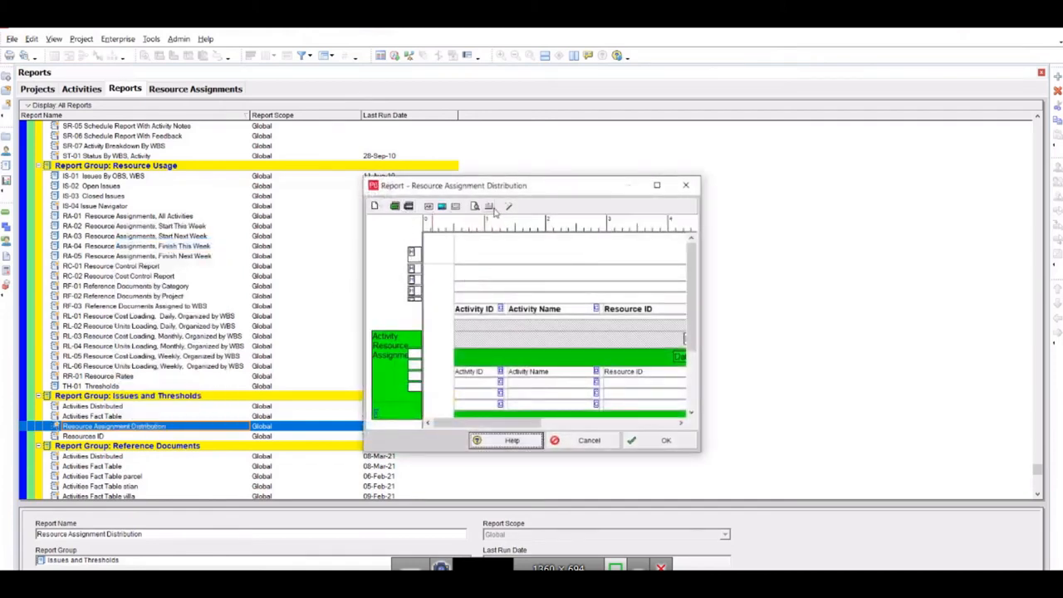
pyautogui.click(508, 206)
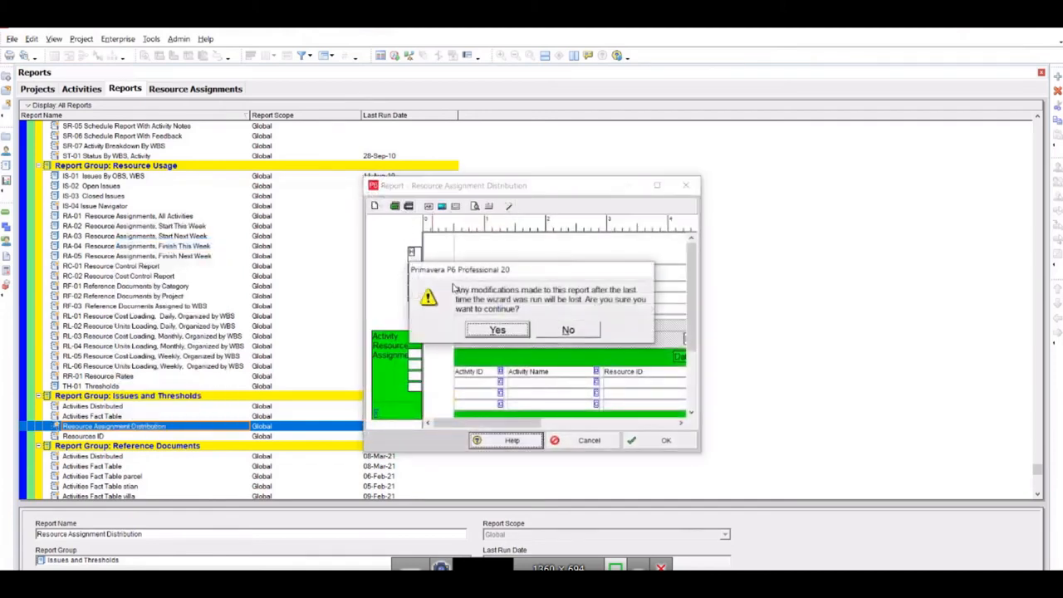
pyautogui.click(495, 329)
pyautogui.click(390, 350)
pyautogui.click(578, 417)
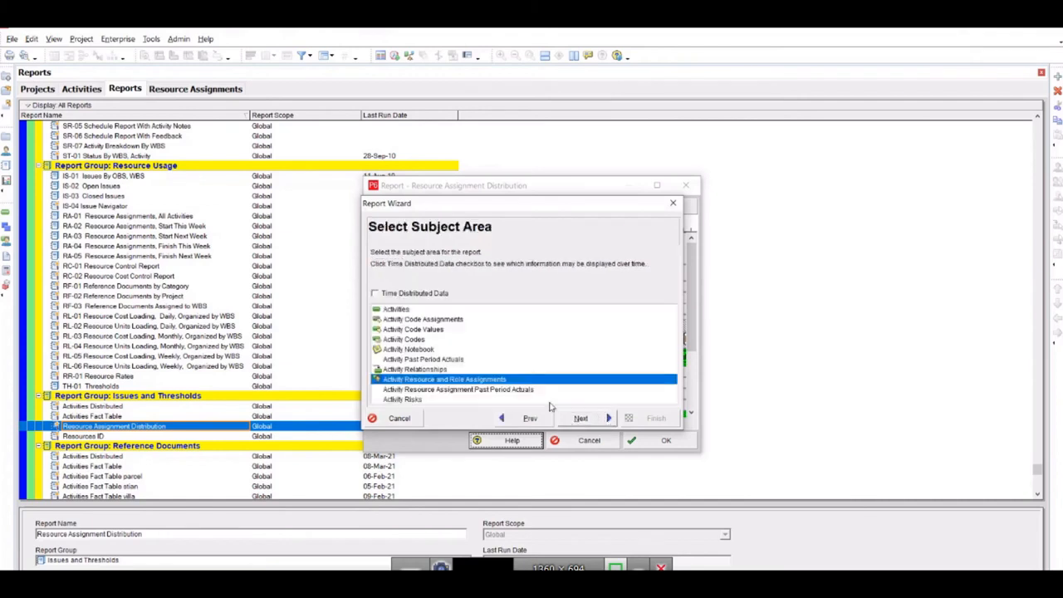
# Step: Enable time-distributed data and use Activity Resource and Role Assignments as the report's subject area
pyautogui.click(412, 295)
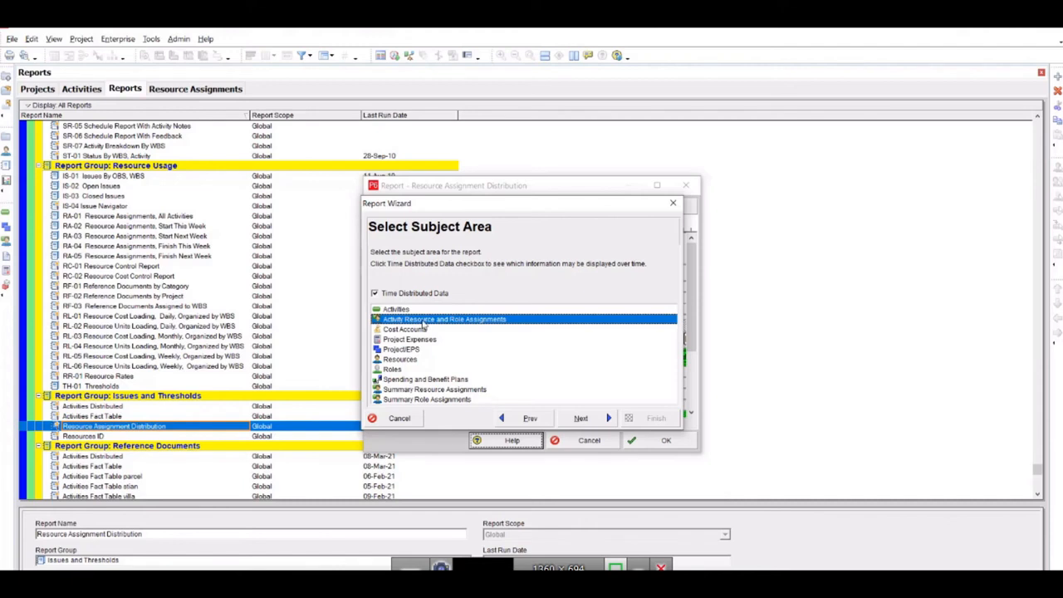
pyautogui.click(580, 417)
pyautogui.click(526, 419)
pyautogui.click(581, 417)
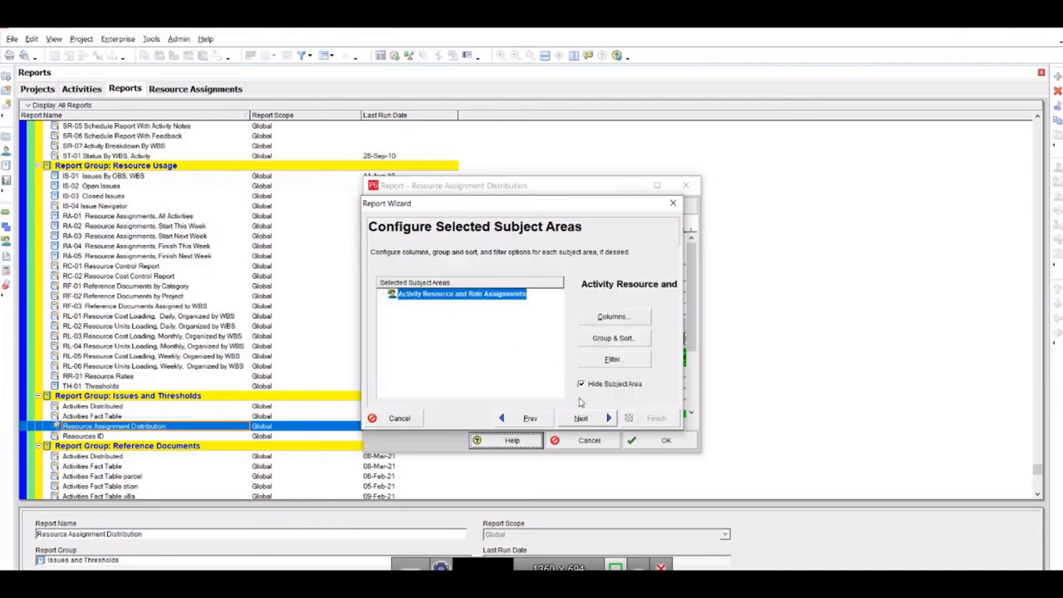
# Step: Add the Project field from the General group to the end of the report's columns, following Unit of Measure
pyautogui.click(612, 316)
pyautogui.click(578, 285)
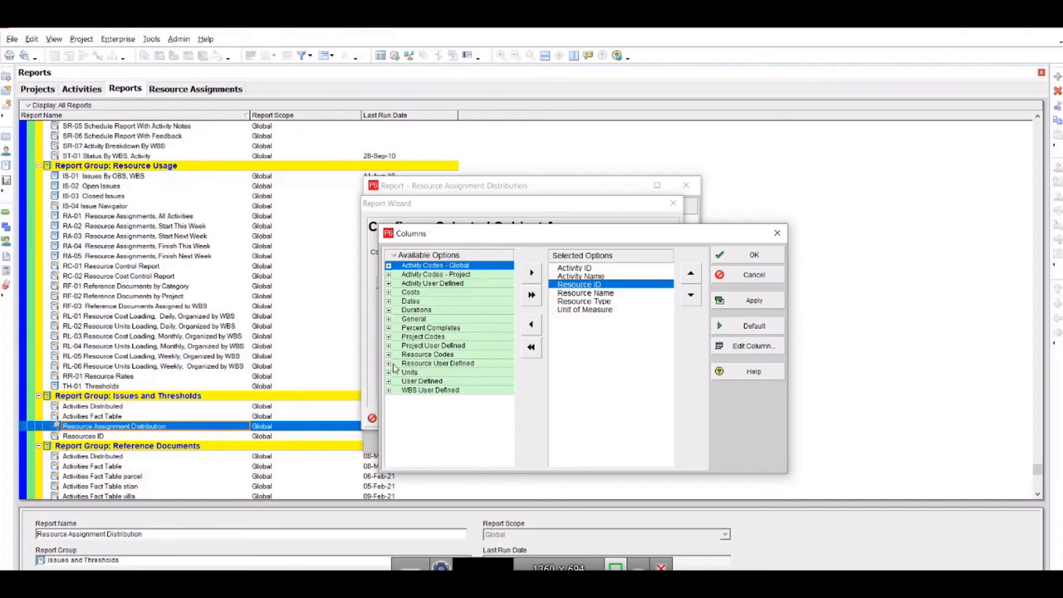
pyautogui.click(387, 318)
pyautogui.scroll(-1, 447, 358)
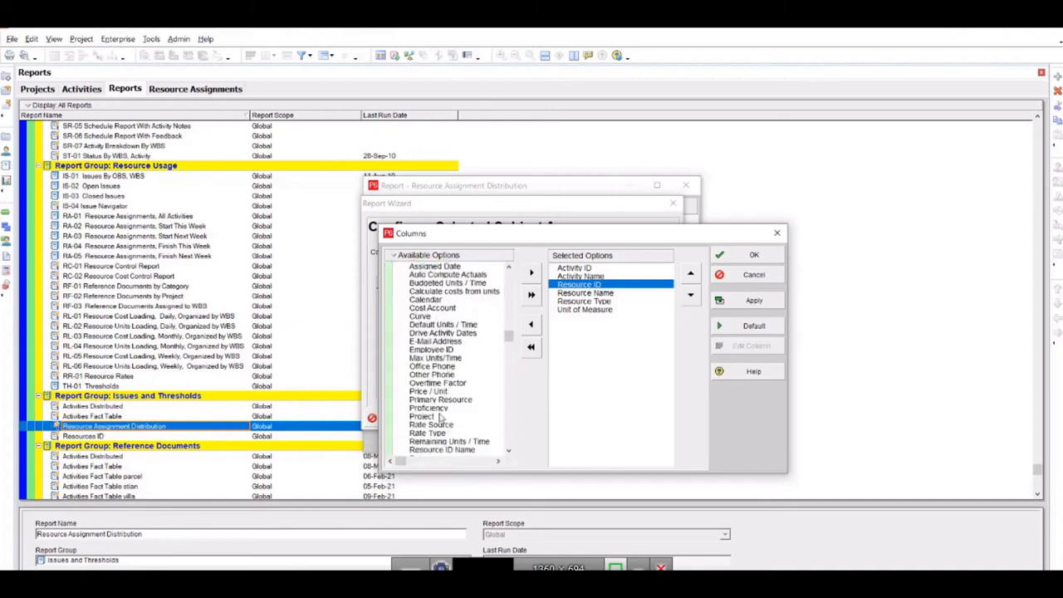
pyautogui.scroll(-3, 454, 366)
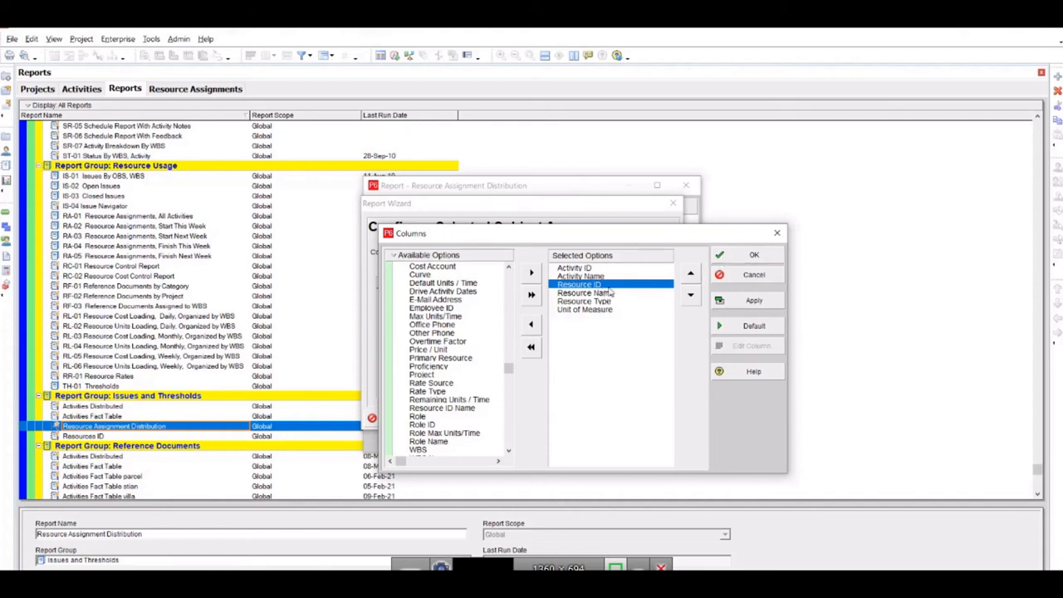
pyautogui.moveTo(508, 369); pyautogui.dragTo(514, 280)
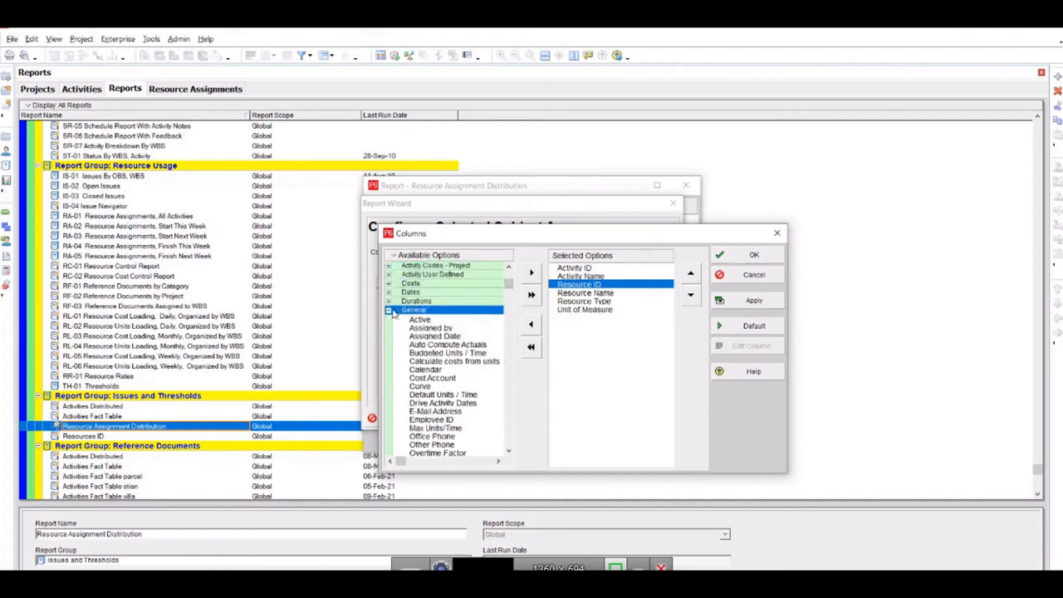
pyautogui.scroll(-2, 432, 375)
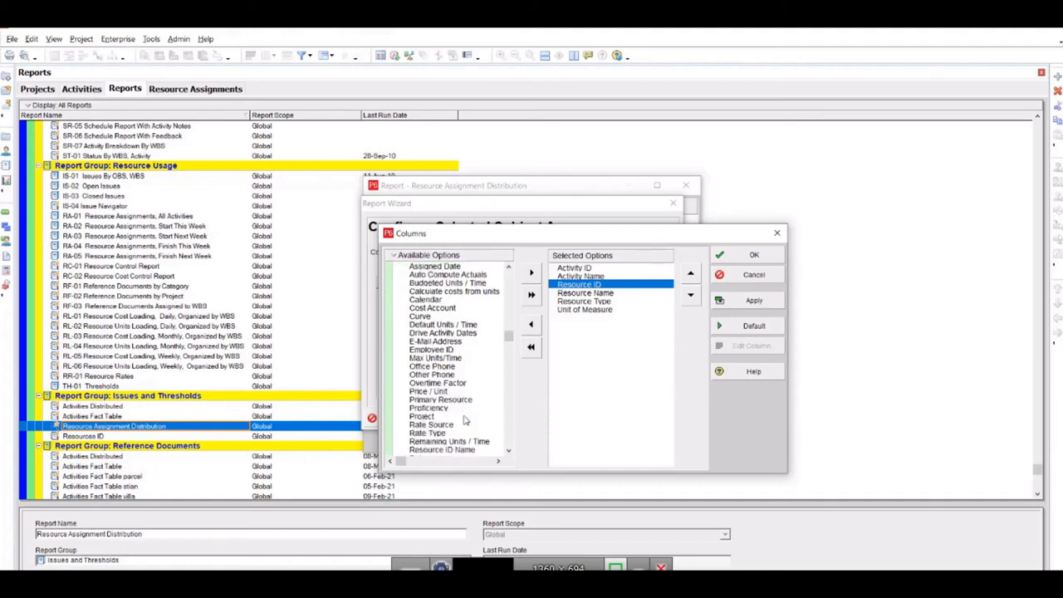
pyautogui.click(423, 417)
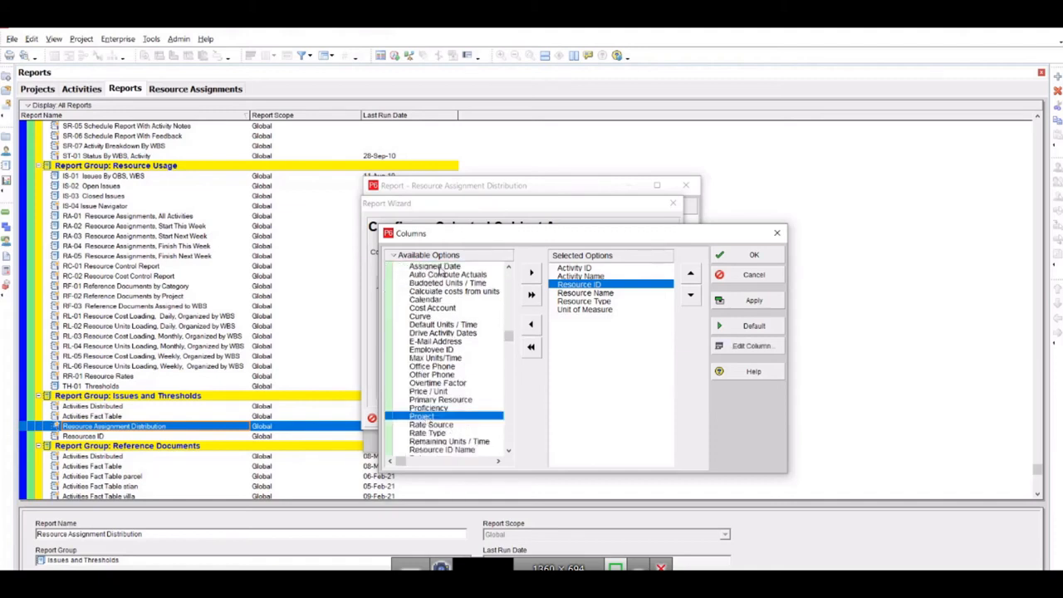
pyautogui.scroll(2, 477, 327)
pyautogui.click(585, 310)
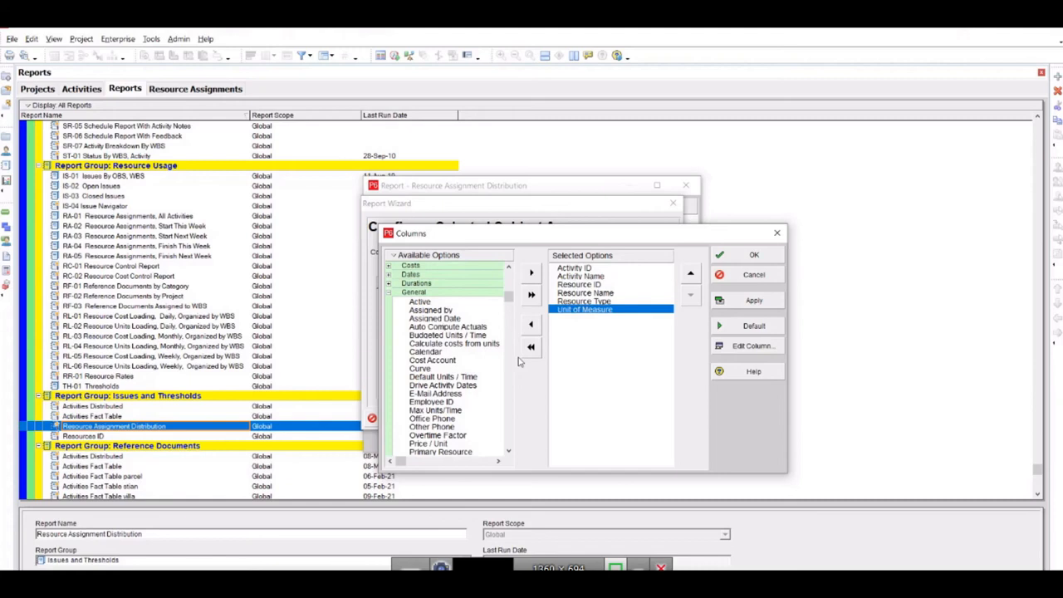
pyautogui.click(433, 435)
pyautogui.scroll(-1, 432, 435)
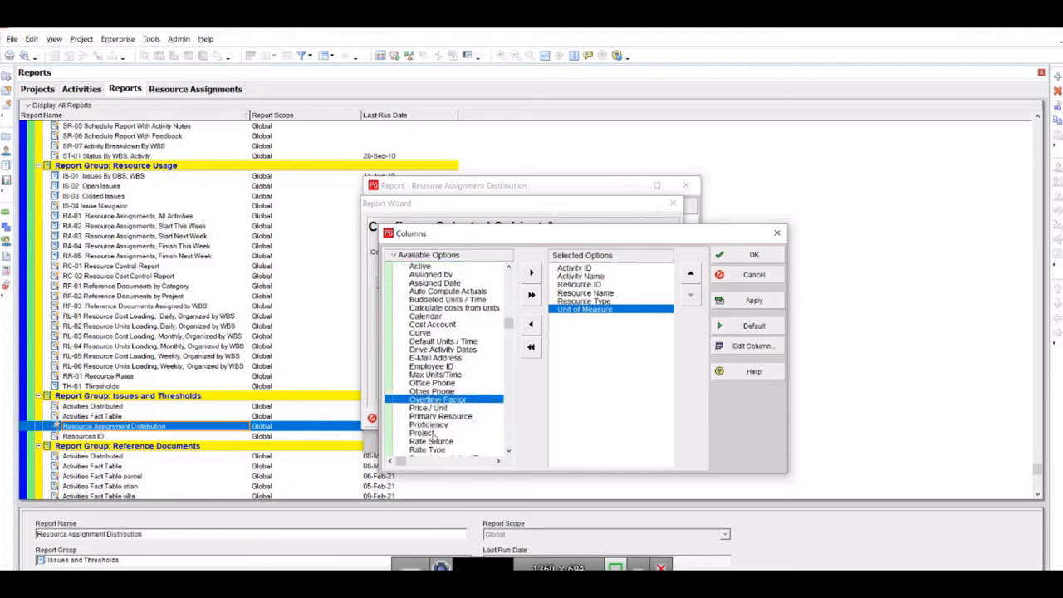
pyautogui.click(430, 433)
pyautogui.click(531, 272)
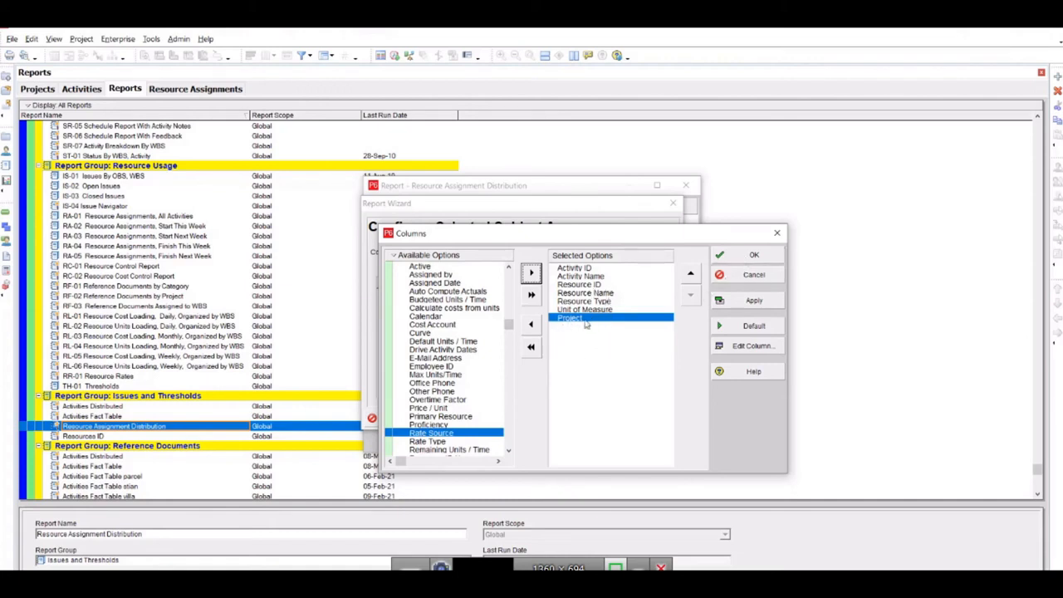
pyautogui.click(739, 255)
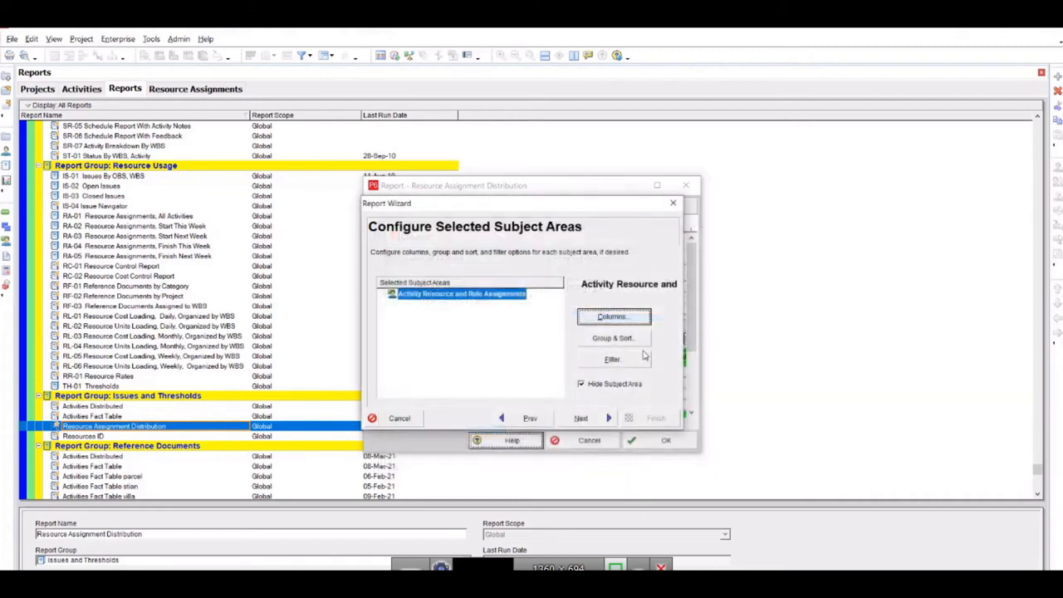
# Step: Review the time interval fields selected for the report and continue to the report title
pyautogui.click(586, 421)
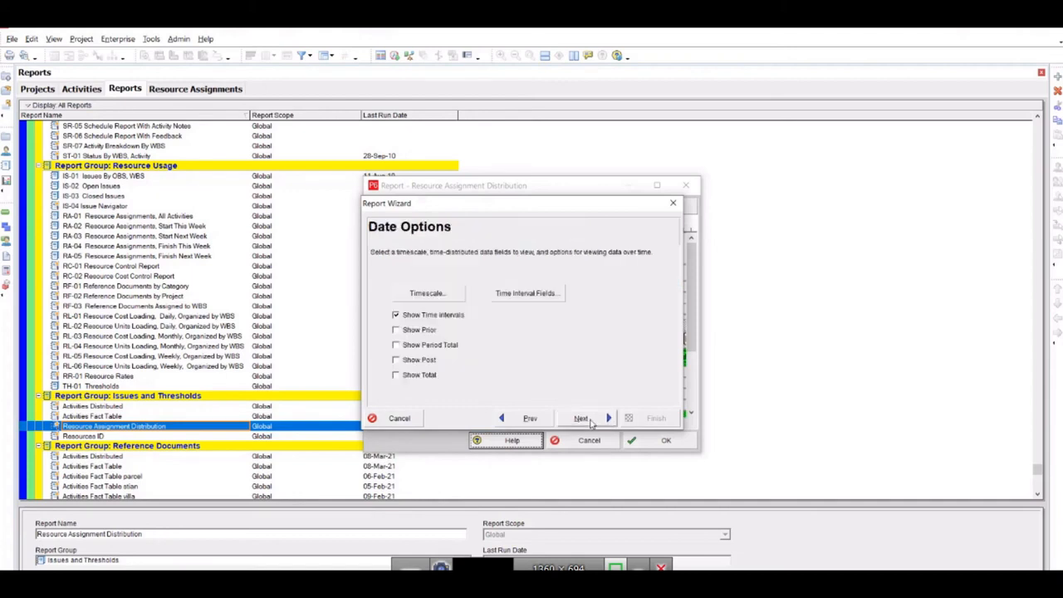
pyautogui.click(526, 296)
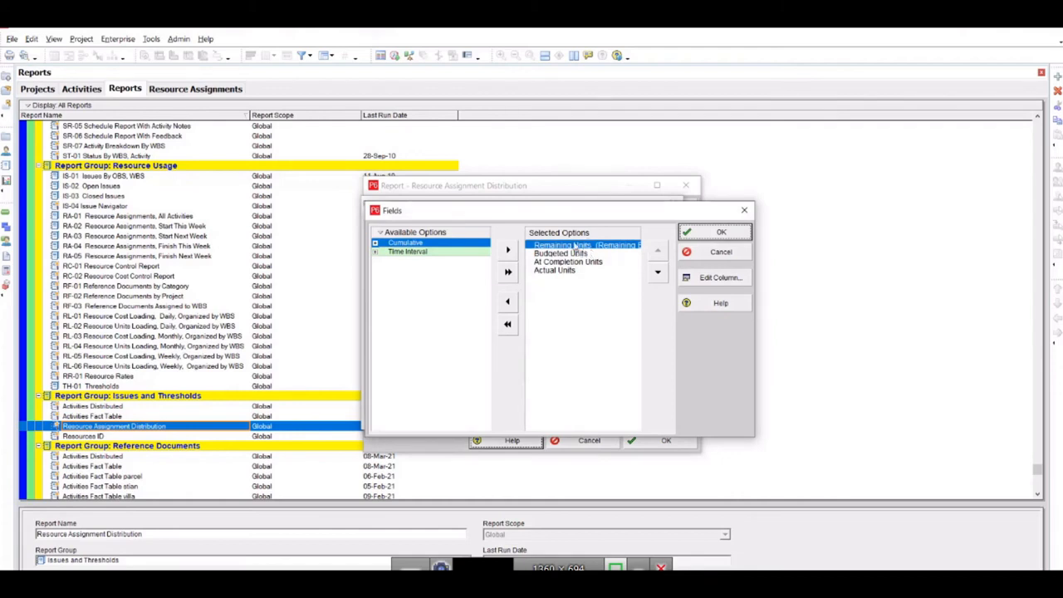
pyautogui.click(714, 232)
pyautogui.click(581, 419)
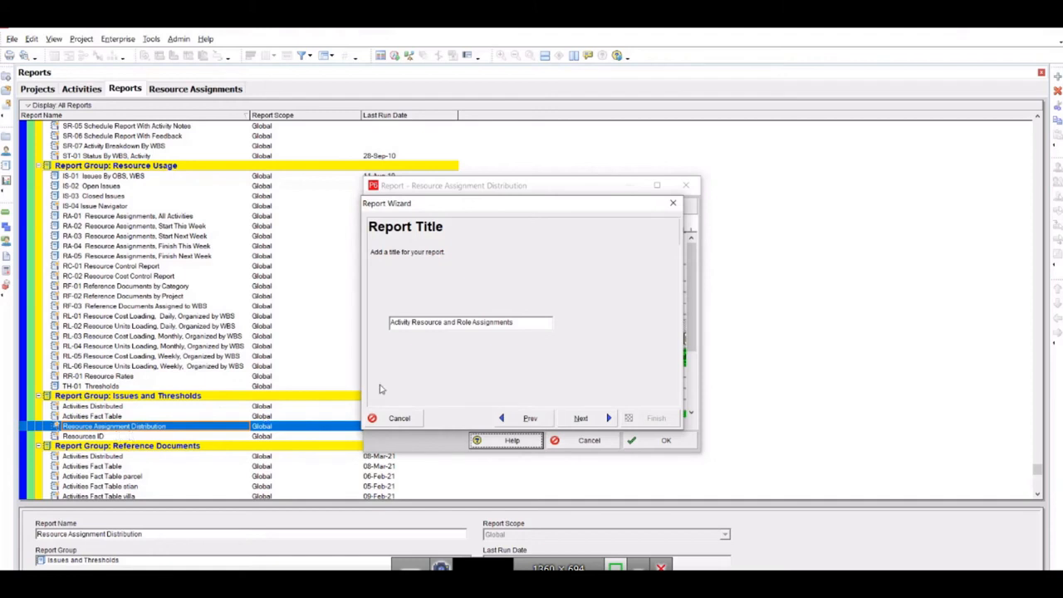
# Step: Title the report "Resource Assingment Distribution", finish the wizard and save the modified report
pyautogui.moveTo(524, 324); pyautogui.dragTo(359, 335)
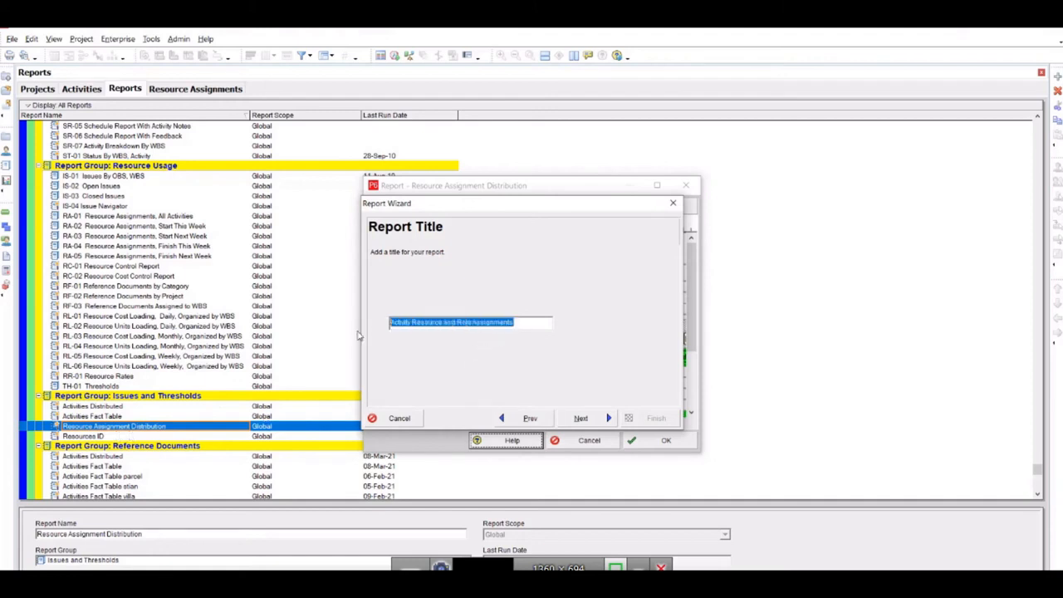
pyautogui.write('Res')
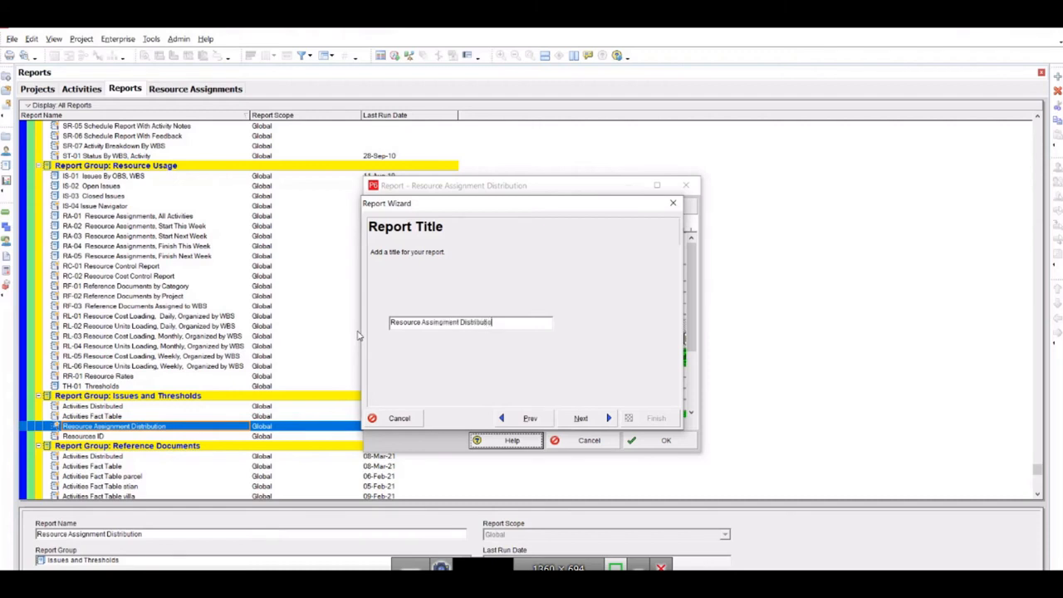
pyautogui.click(580, 418)
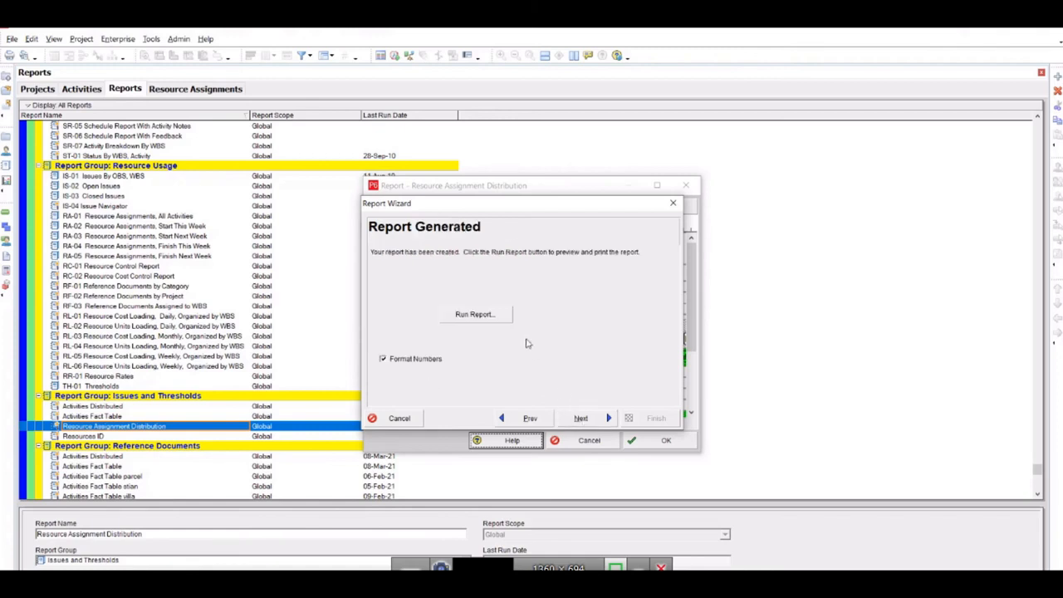
pyautogui.click(590, 421)
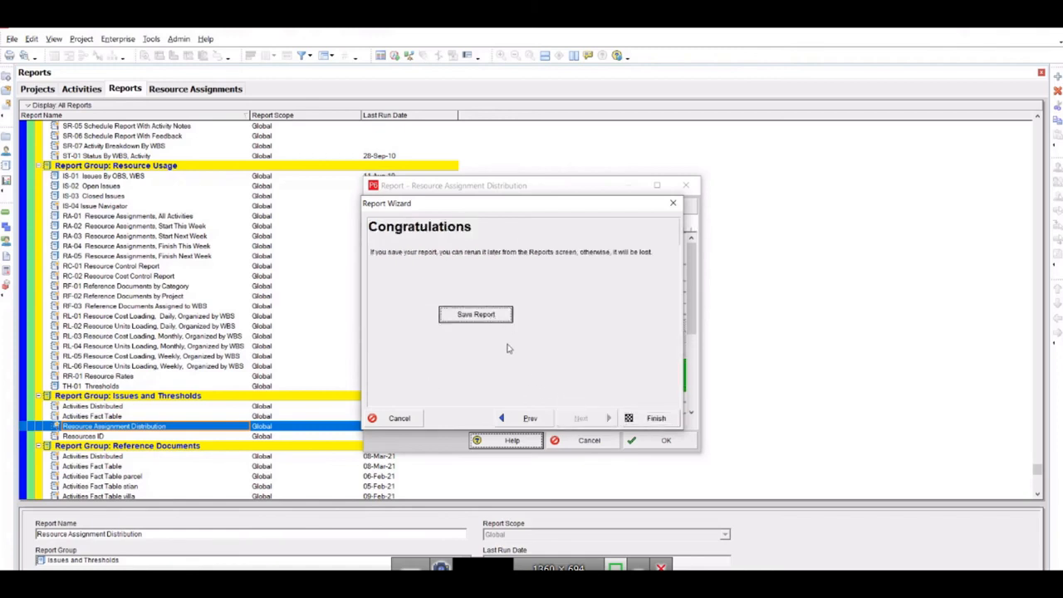
pyautogui.click(652, 417)
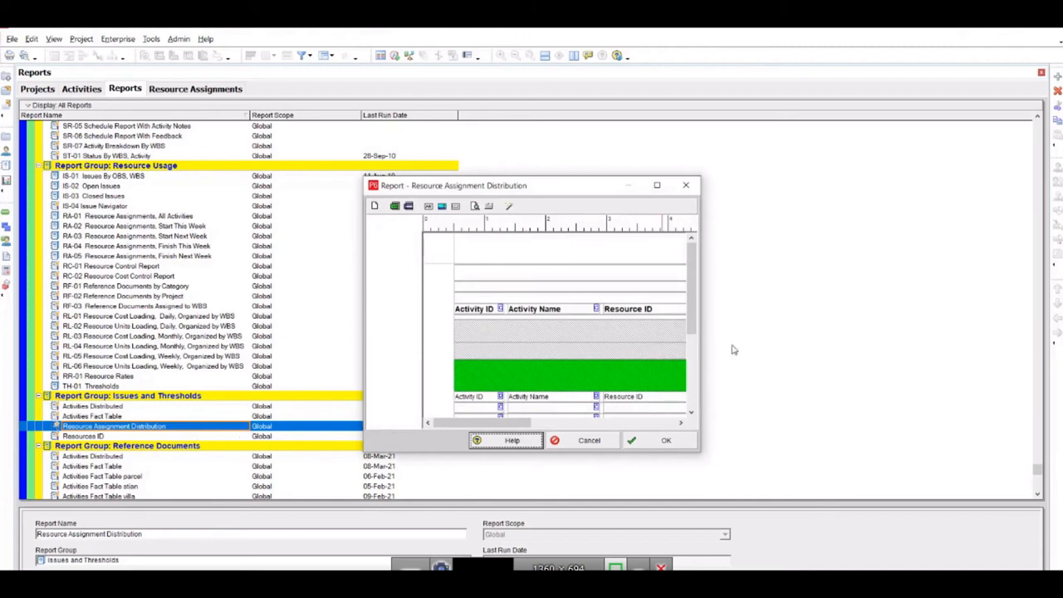
pyautogui.click(666, 441)
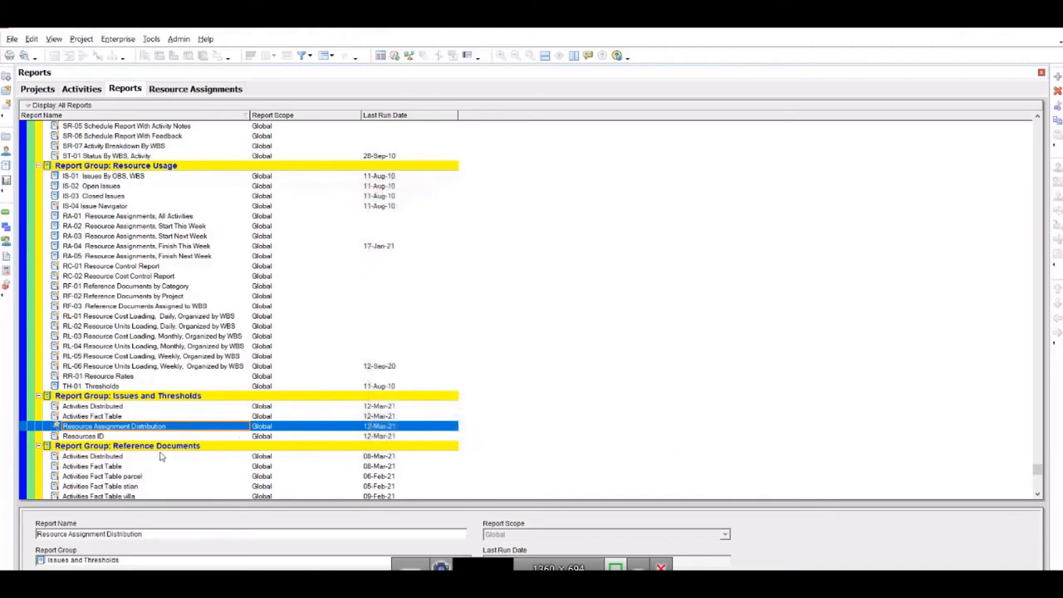
# Step: Reopen the Resource Assignment Distribution report for modification and rerun its wizard with the current screen option
pyautogui.rightClick(113, 429)
pyautogui.click(137, 240)
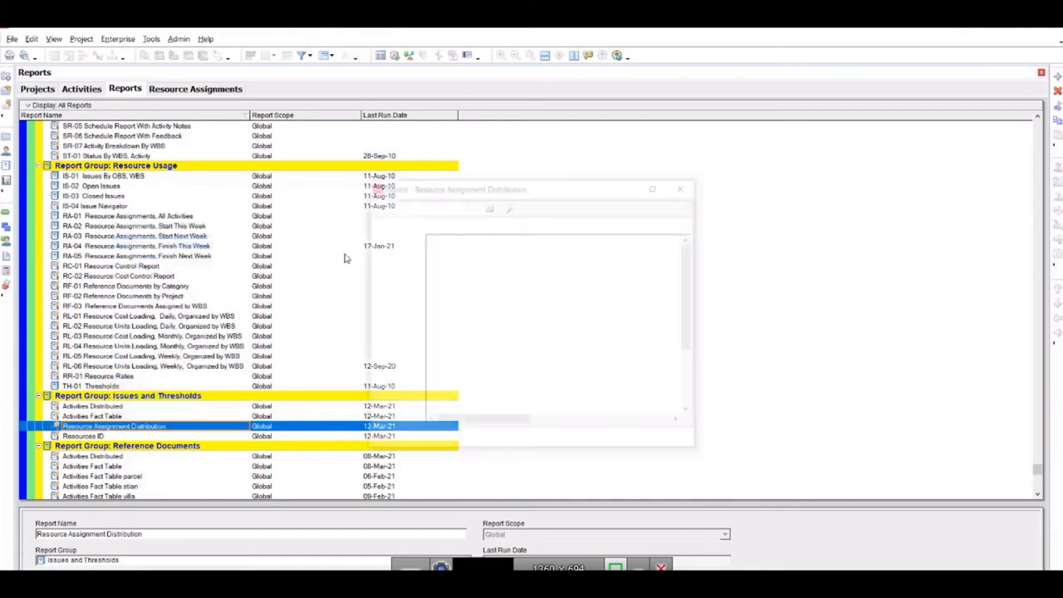
pyautogui.click(508, 206)
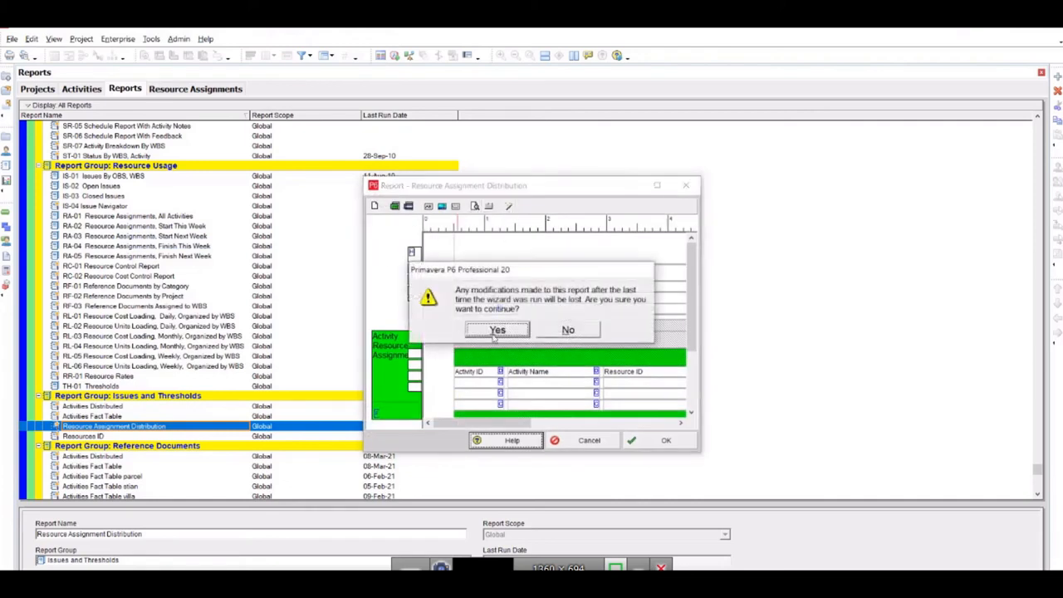
pyautogui.click(495, 330)
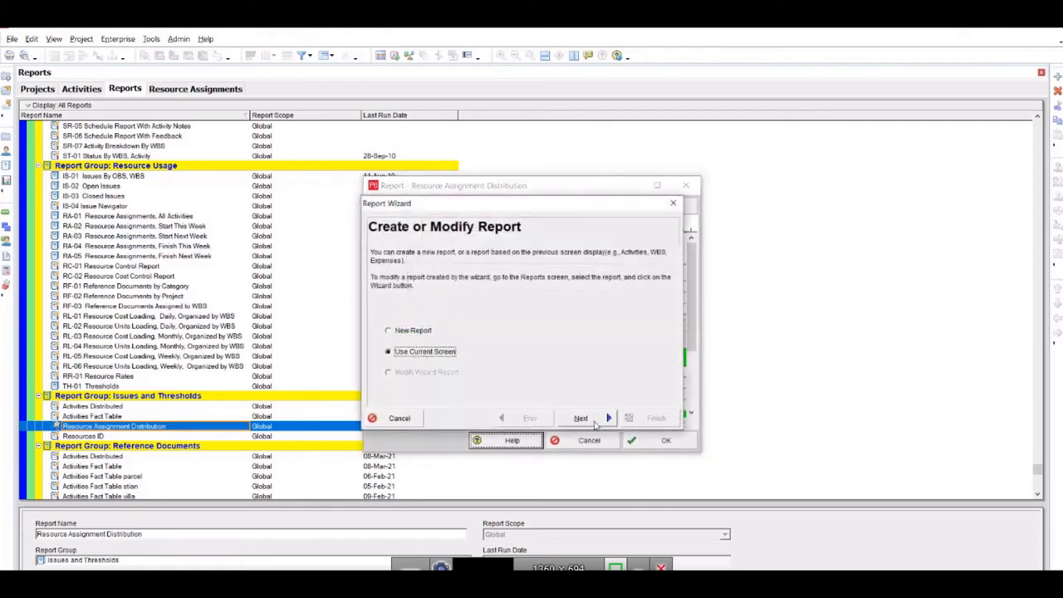
pyautogui.click(594, 422)
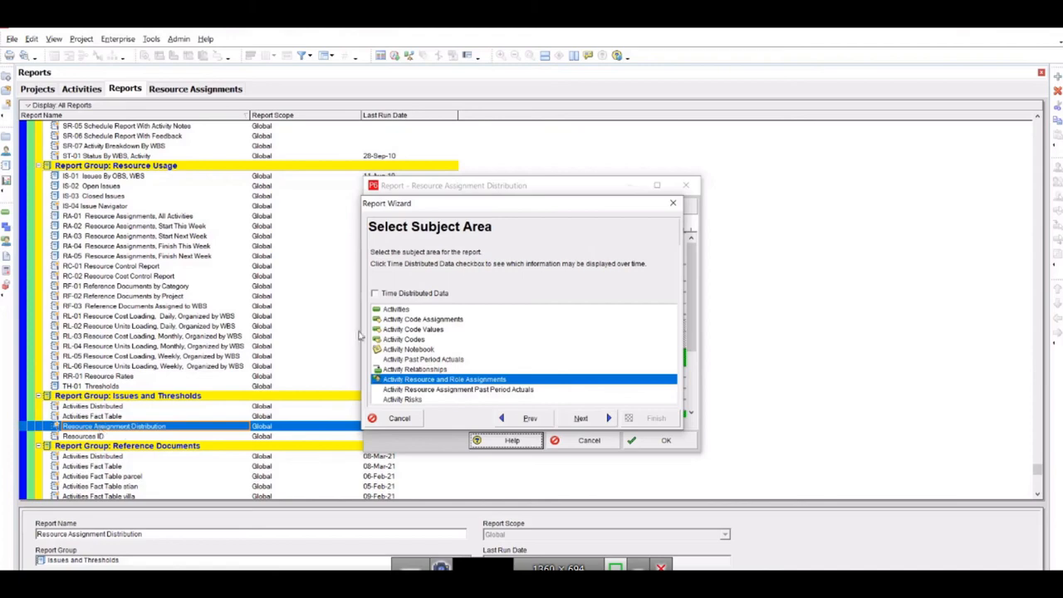
# Step: Check the selected columns for time-distributed Activity Resource and Role Assignments, including Project, and cancel out of the wizard and report
pyautogui.click(379, 294)
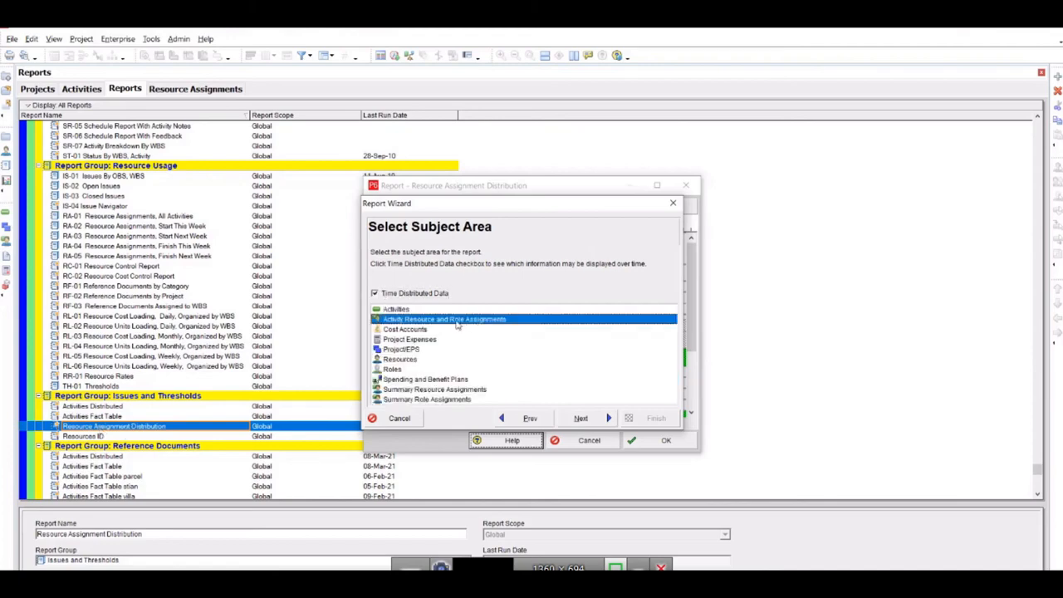
pyautogui.click(583, 419)
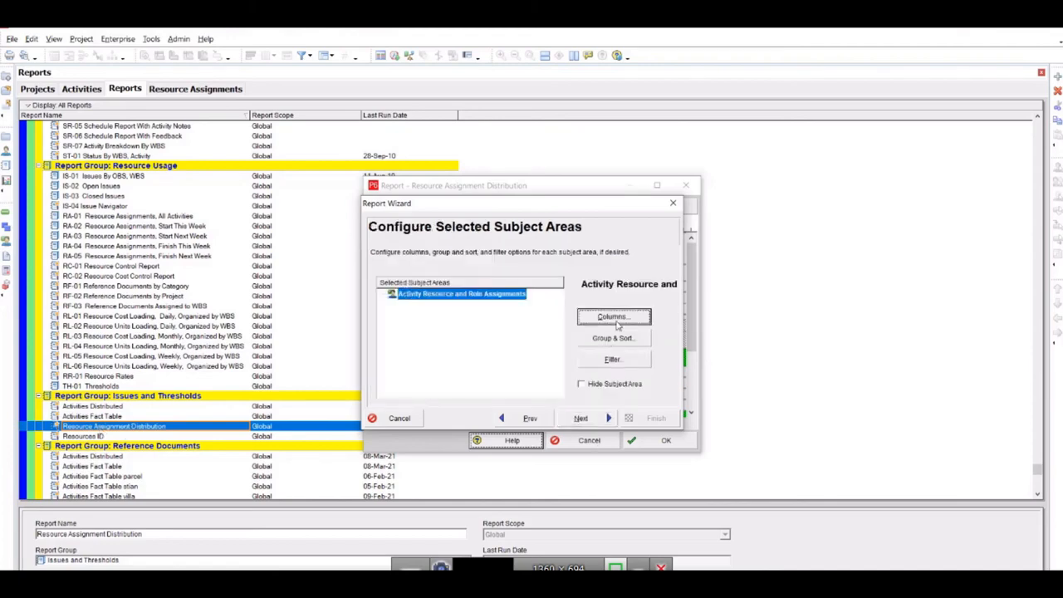
pyautogui.click(609, 317)
pyautogui.click(571, 319)
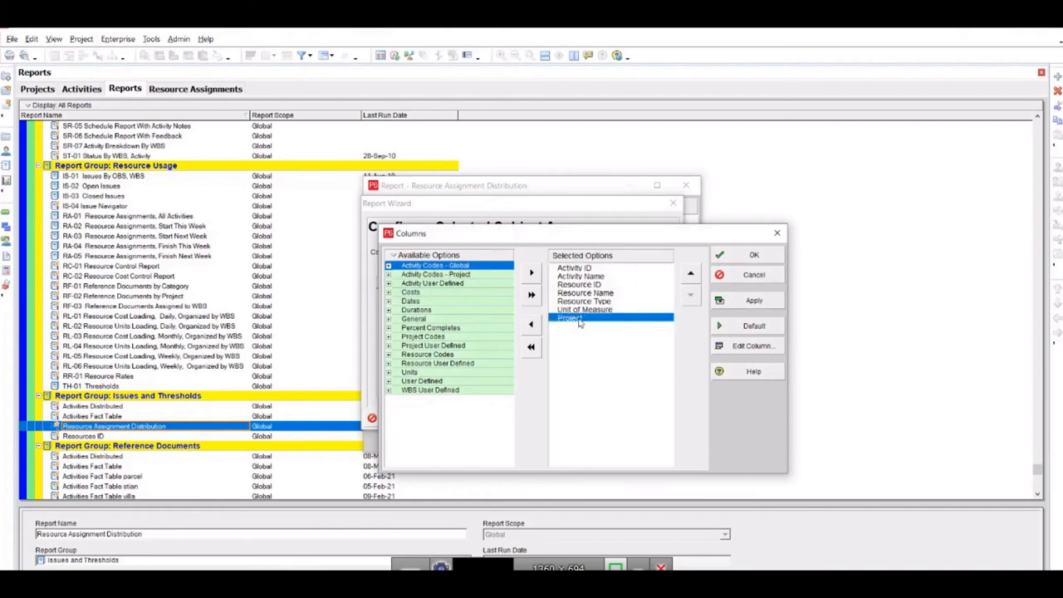
pyautogui.click(776, 233)
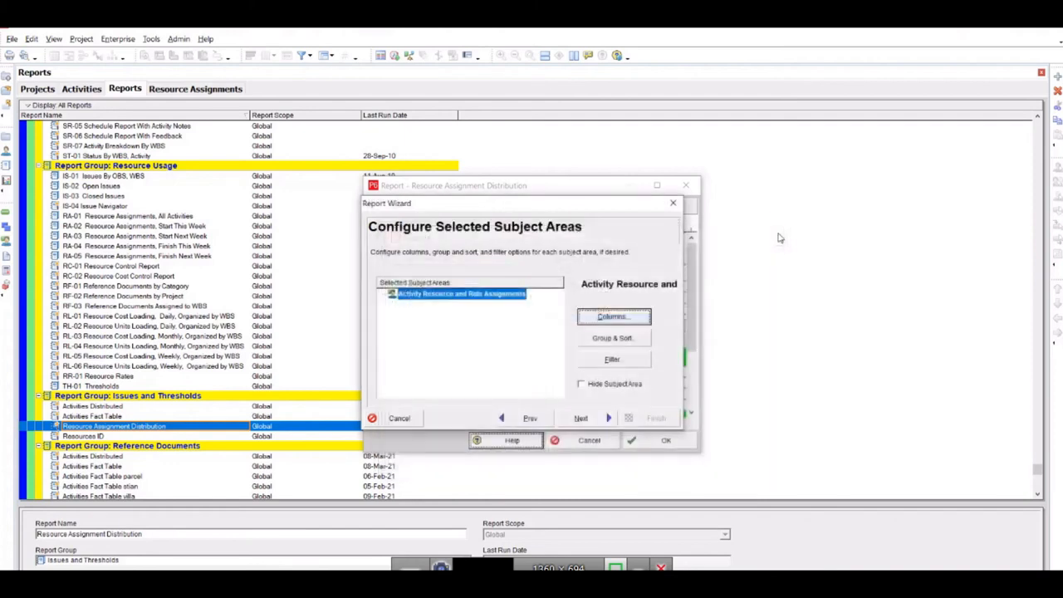
pyautogui.click(672, 203)
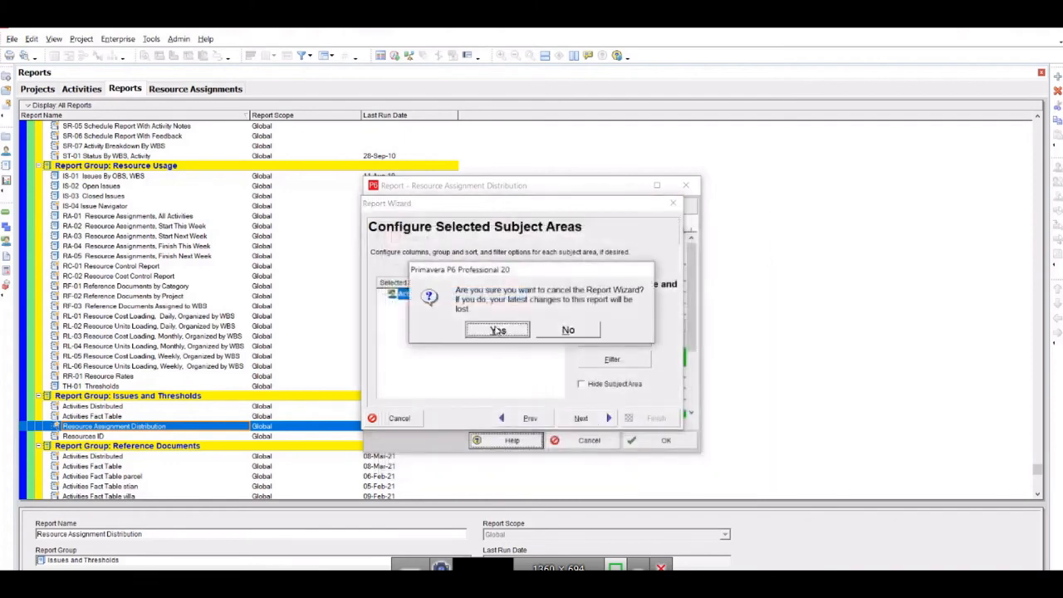
pyautogui.press('Return')
pyautogui.click(685, 184)
pyautogui.click(534, 325)
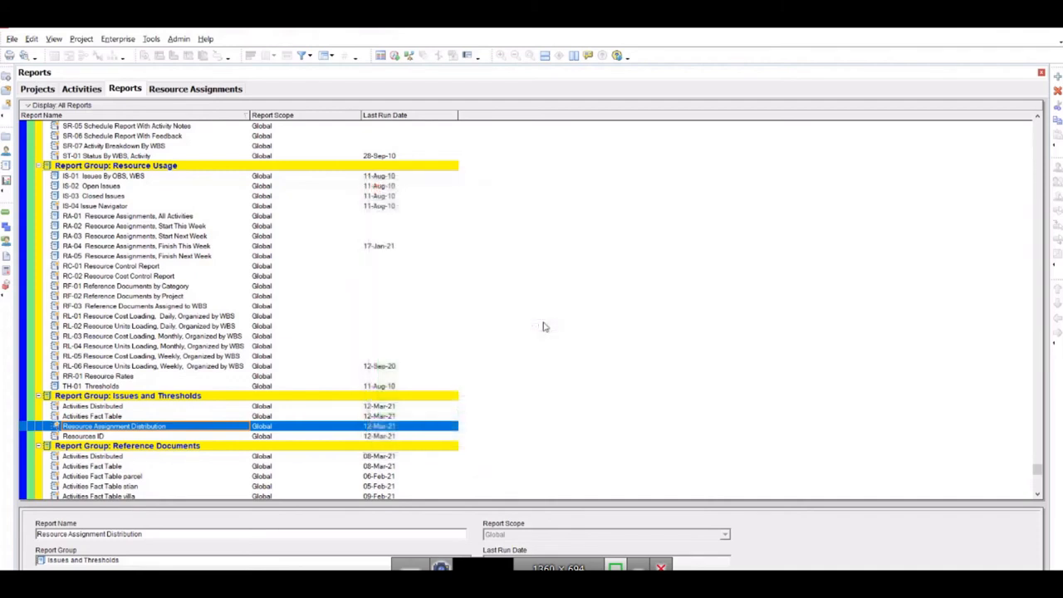
# Step: Switch to the Power Query Editor and compare the data in the Activities Fact Table and Activities Distributed queries
pyautogui.click(121, 406)
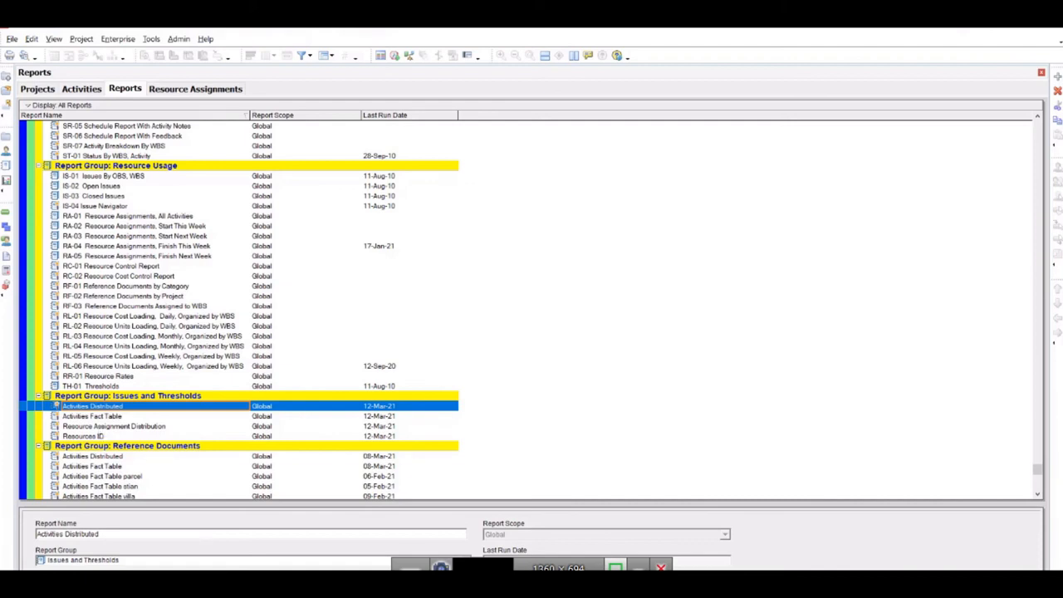
pyautogui.moveTo(440, 567)
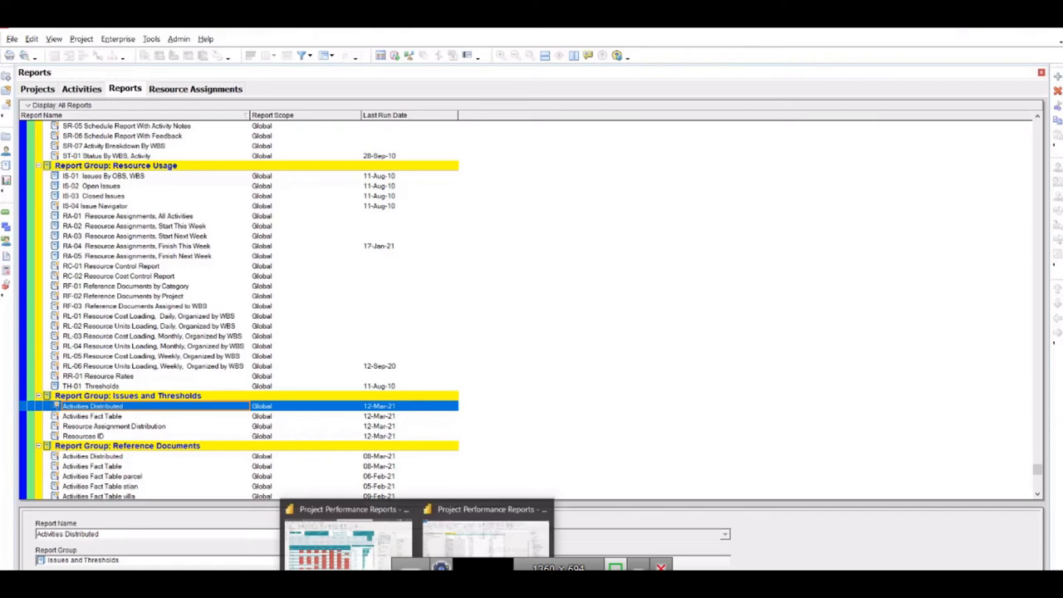
pyautogui.click(465, 545)
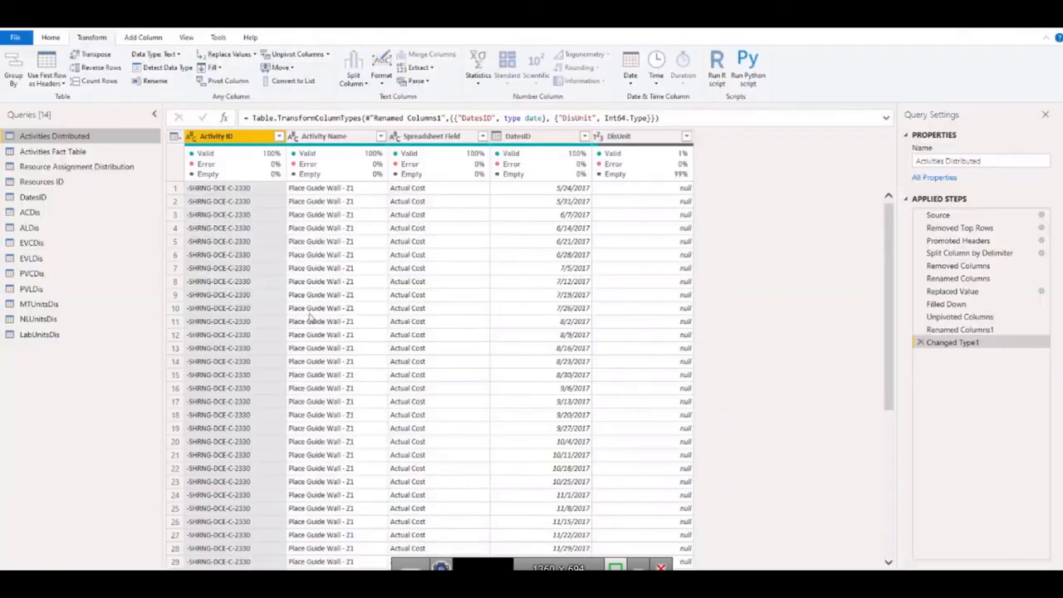
pyautogui.click(73, 155)
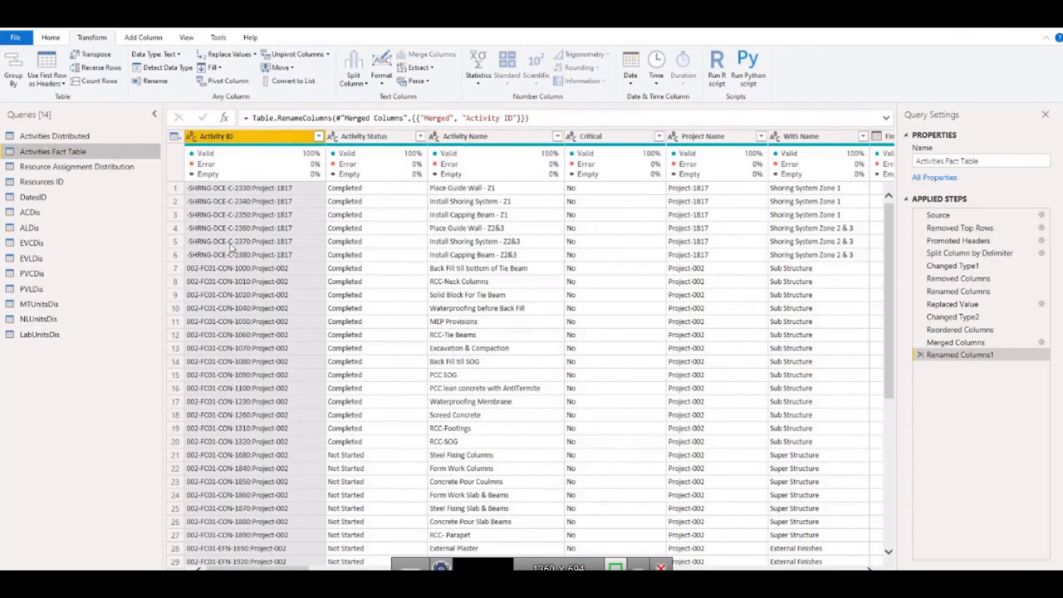
pyautogui.click(67, 135)
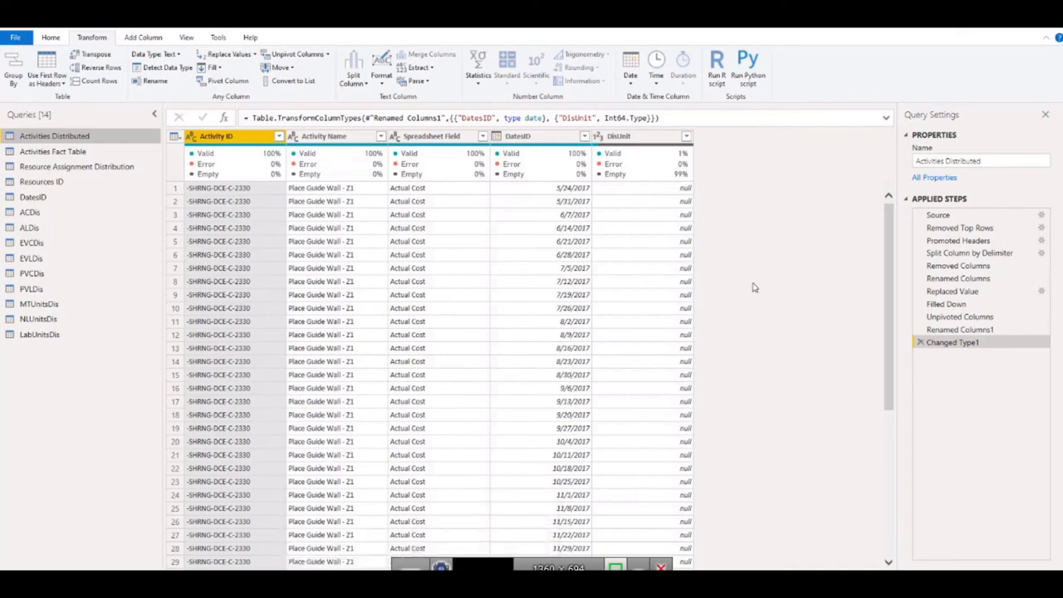
# Step: Switch back to Primavera P6 and open the run options for all four Issues and Thresholds reports, Activities Distributed through Resources ID
pyautogui.click(604, 583)
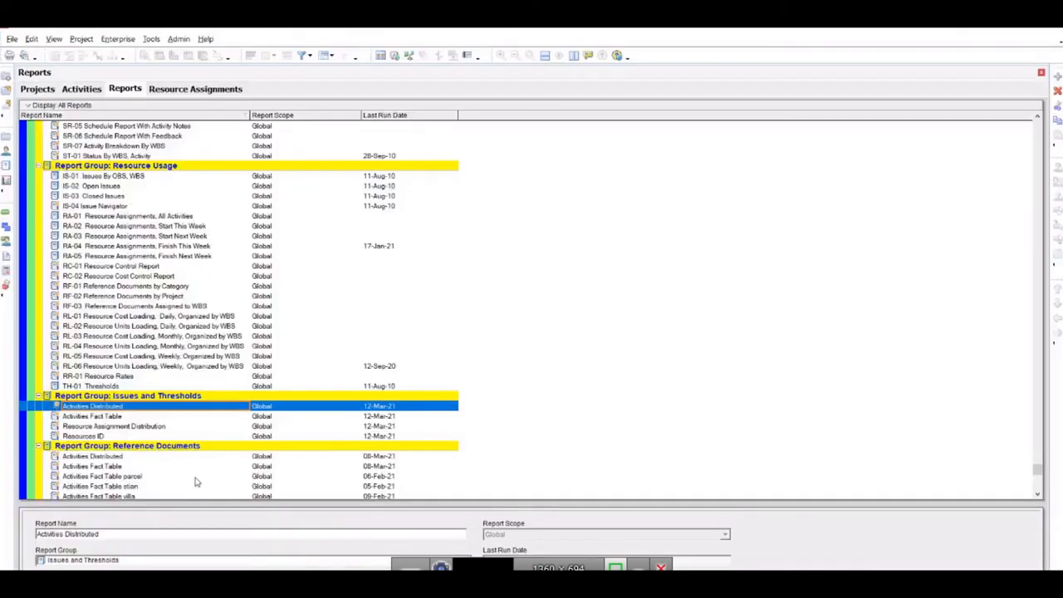
pyautogui.keyDown('shift'); pyautogui.click(104, 436); pyautogui.keyUp('shift')
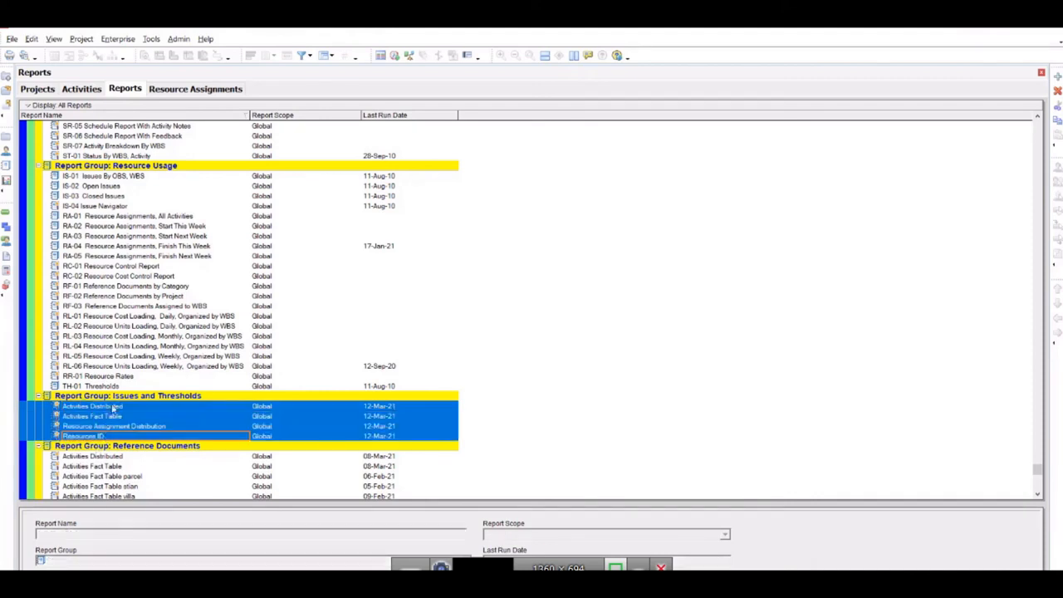
pyautogui.rightClick(140, 425)
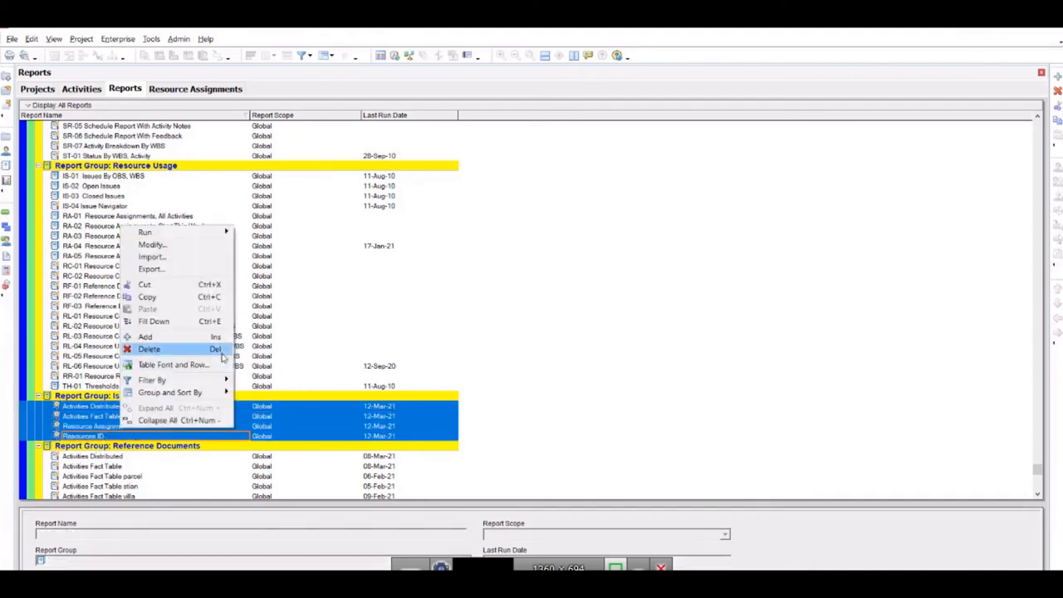
pyautogui.click(285, 234)
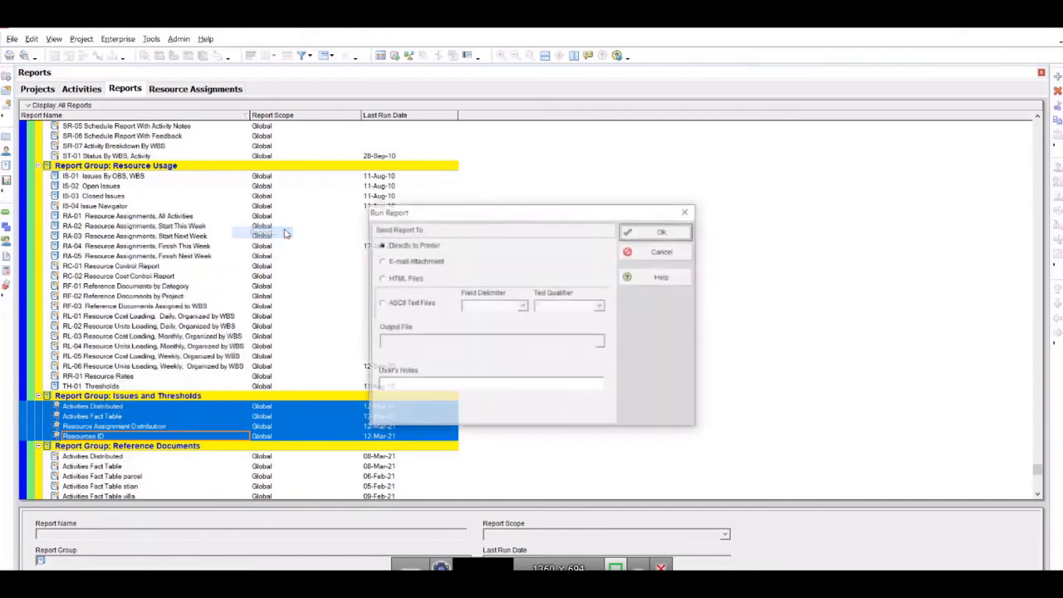
# Step: Run the selected reports to ASCII text files with a field delimiter and text qualifier, saving the batch index in the High Rise PDA folder
pyautogui.click(404, 304)
pyautogui.click(480, 307)
pyautogui.click(575, 305)
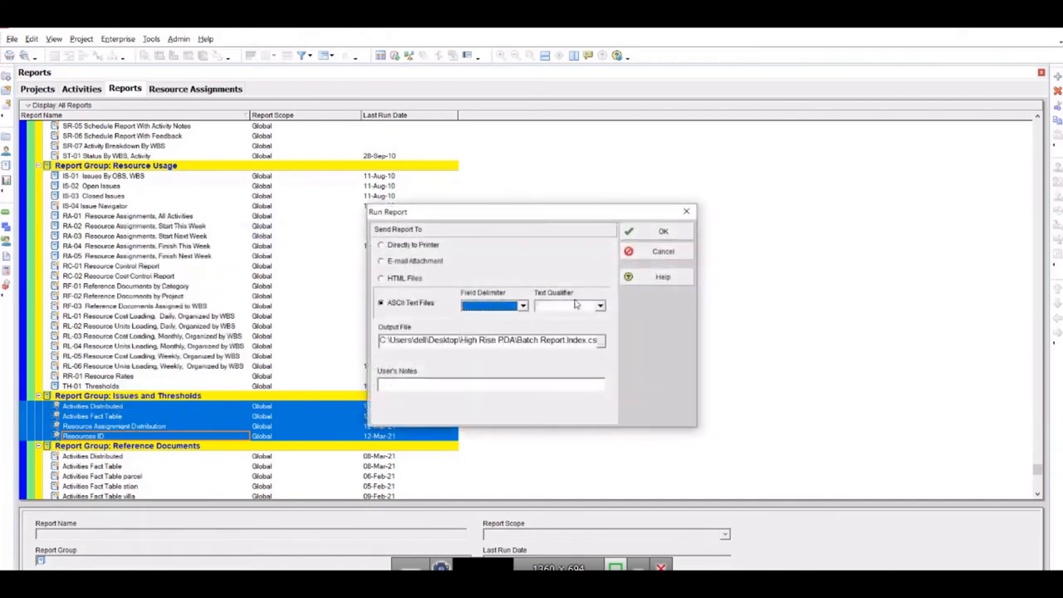
pyautogui.click(578, 308)
pyautogui.click(565, 326)
pyautogui.click(596, 341)
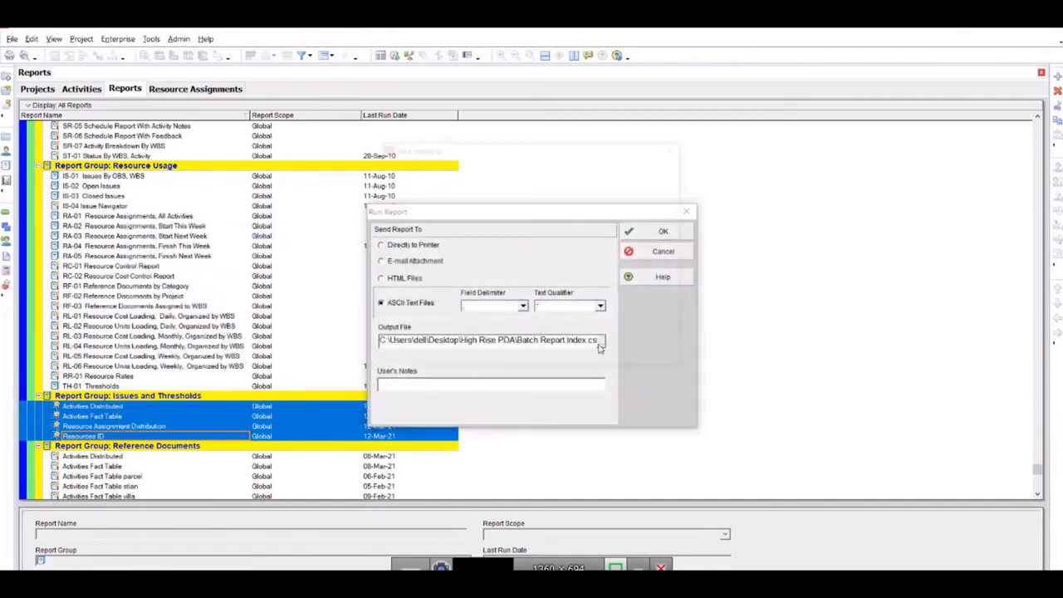
pyautogui.click(661, 343)
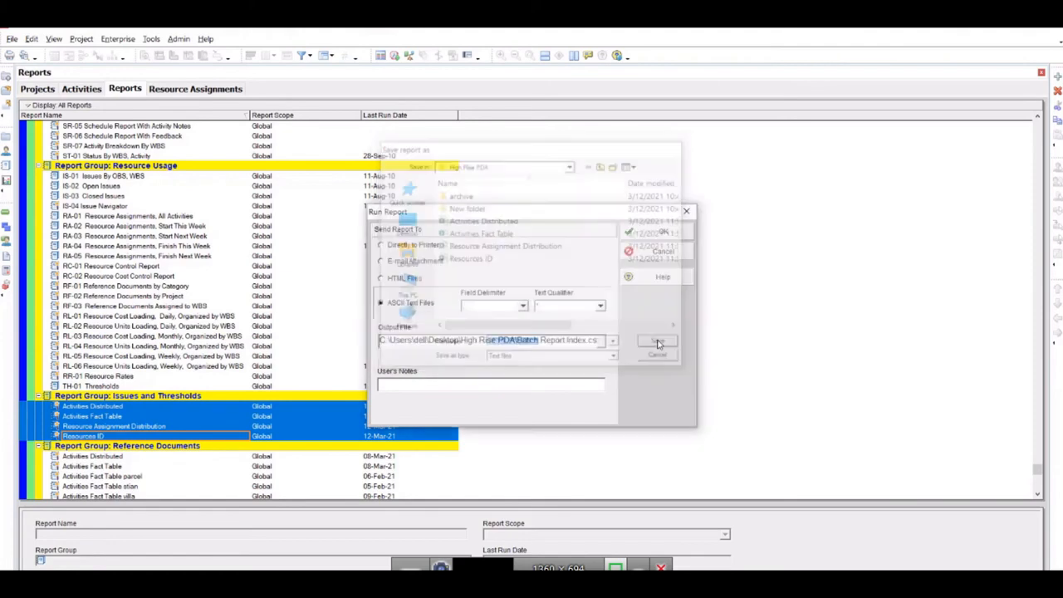
pyautogui.click(663, 232)
pyautogui.click(491, 352)
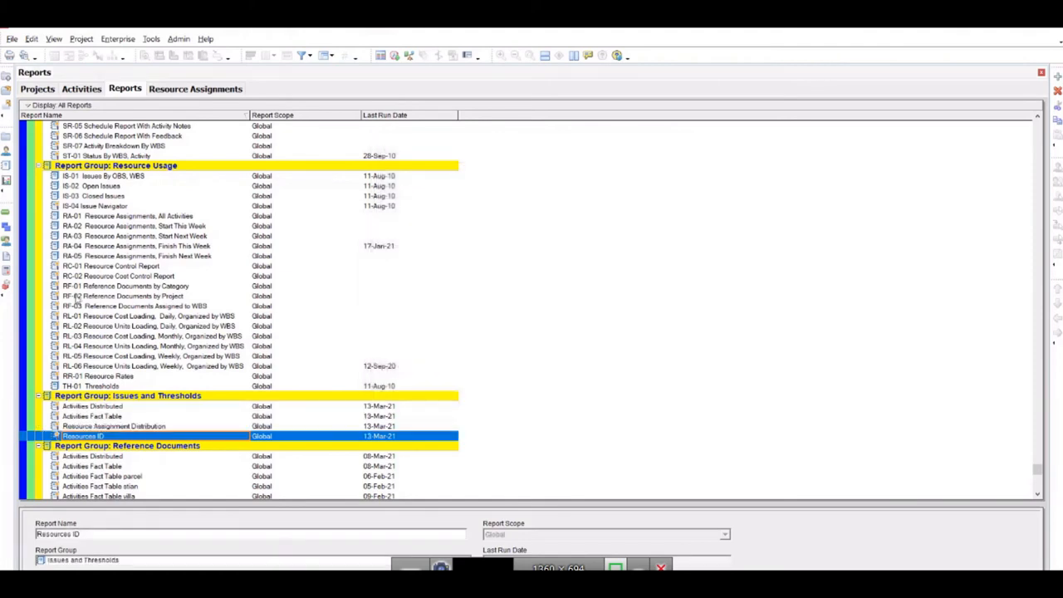
# Step: Switch to the Power Query Editor and refresh the preview of the Activities Distributed query
pyautogui.click(417, 594)
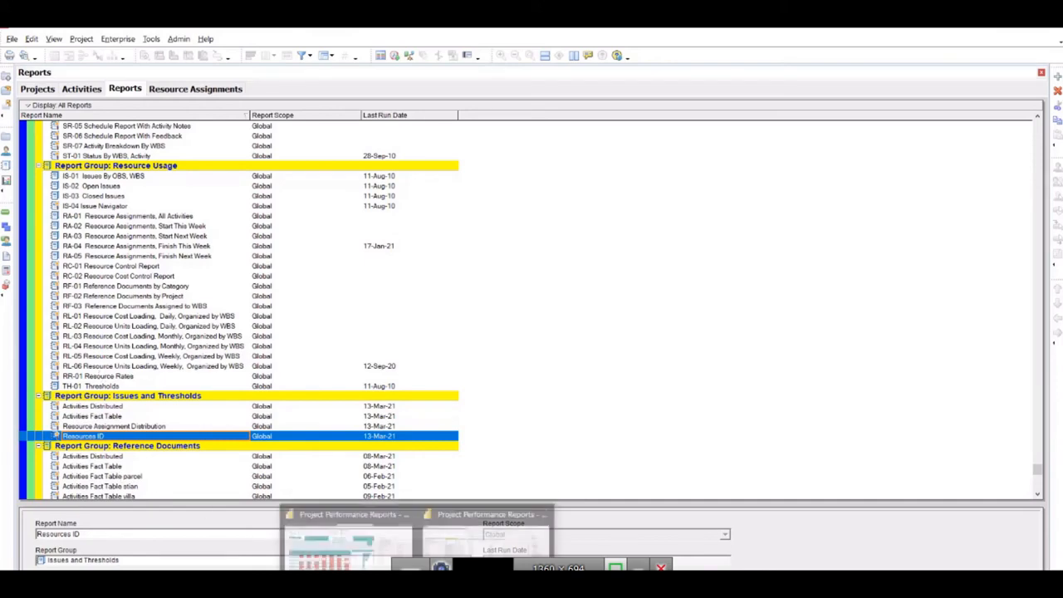
pyautogui.click(450, 552)
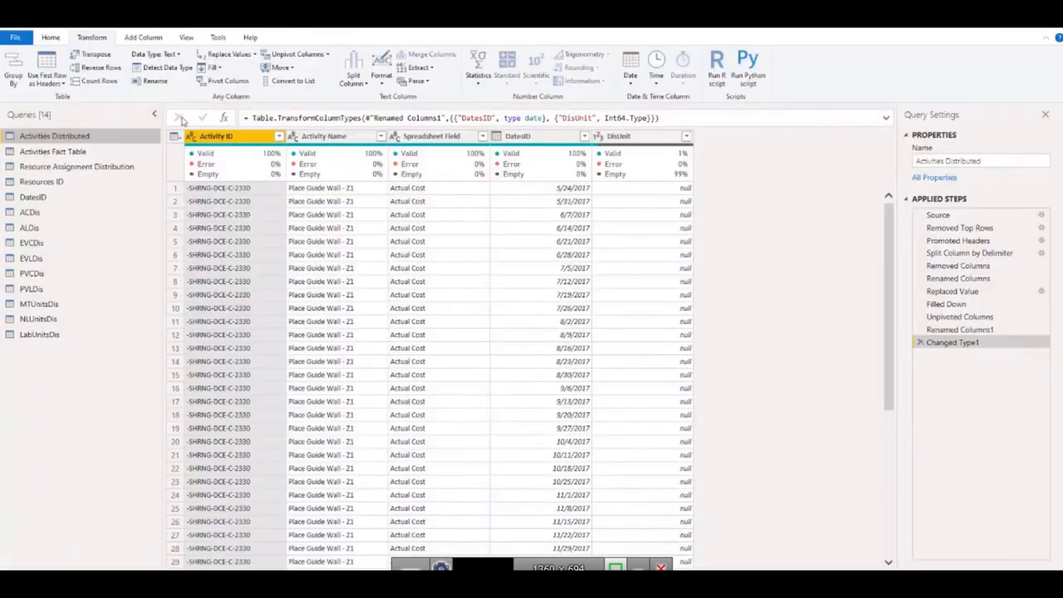
pyautogui.click(53, 38)
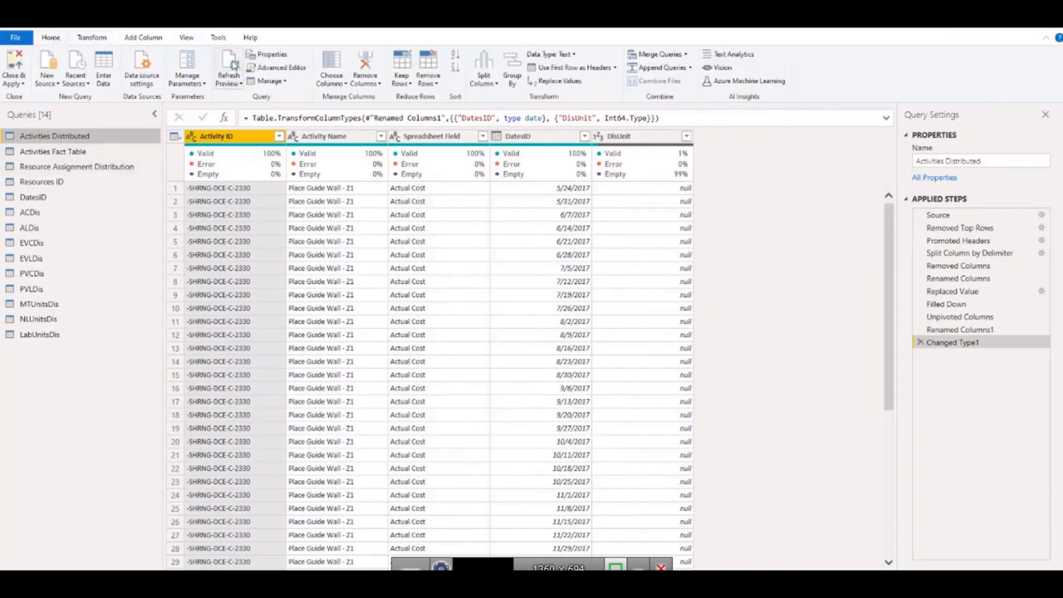
pyautogui.click(233, 64)
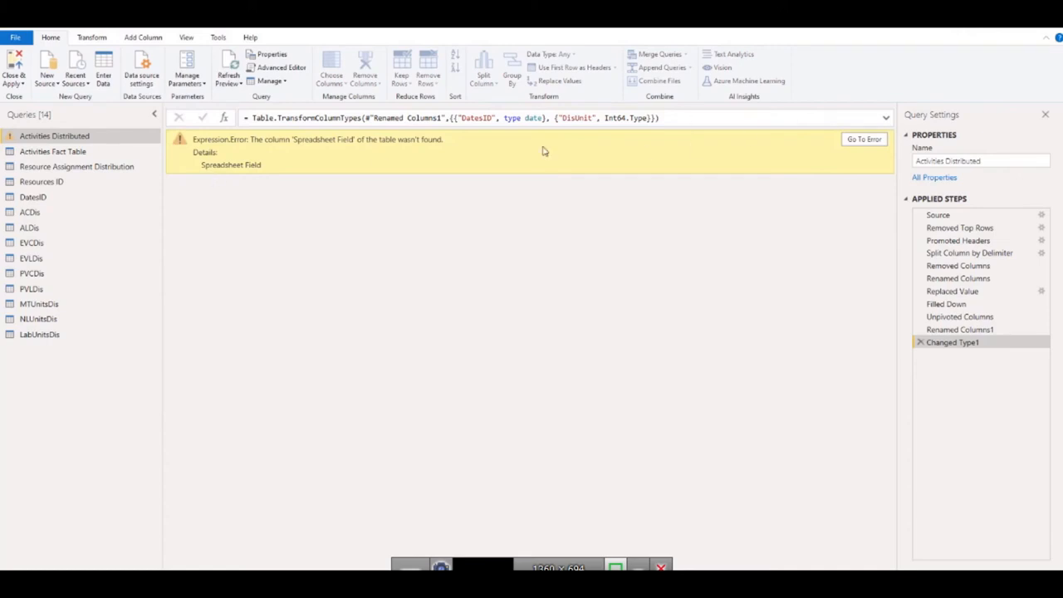
# Step: Trace the Activities Distributed query's error through its applied steps, from Unpivoted Columns back to Renamed Columns, Filled Down and Replaced Value
pyautogui.click(885, 118)
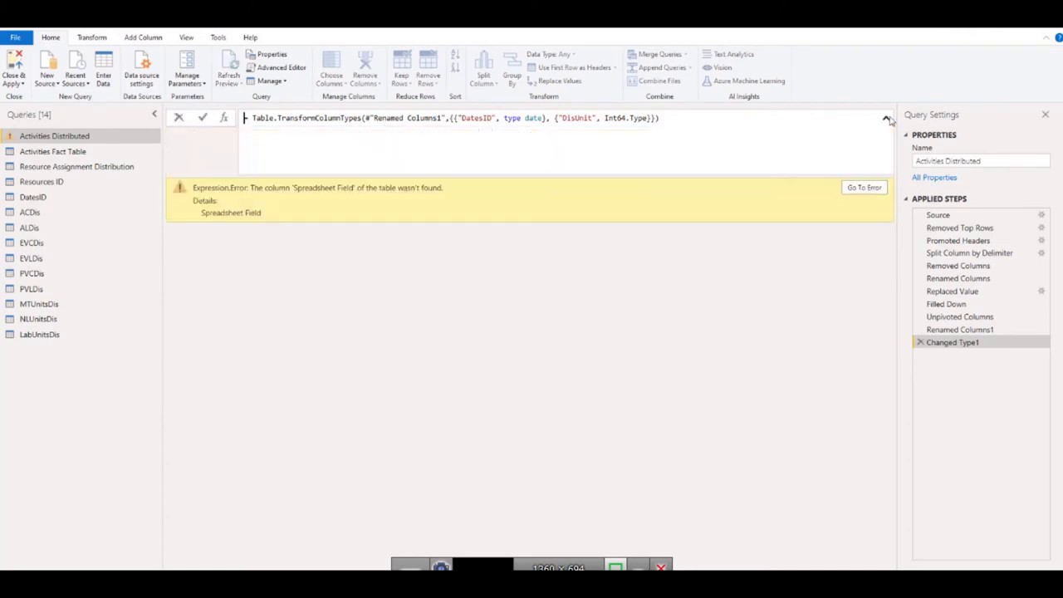
pyautogui.click(968, 317)
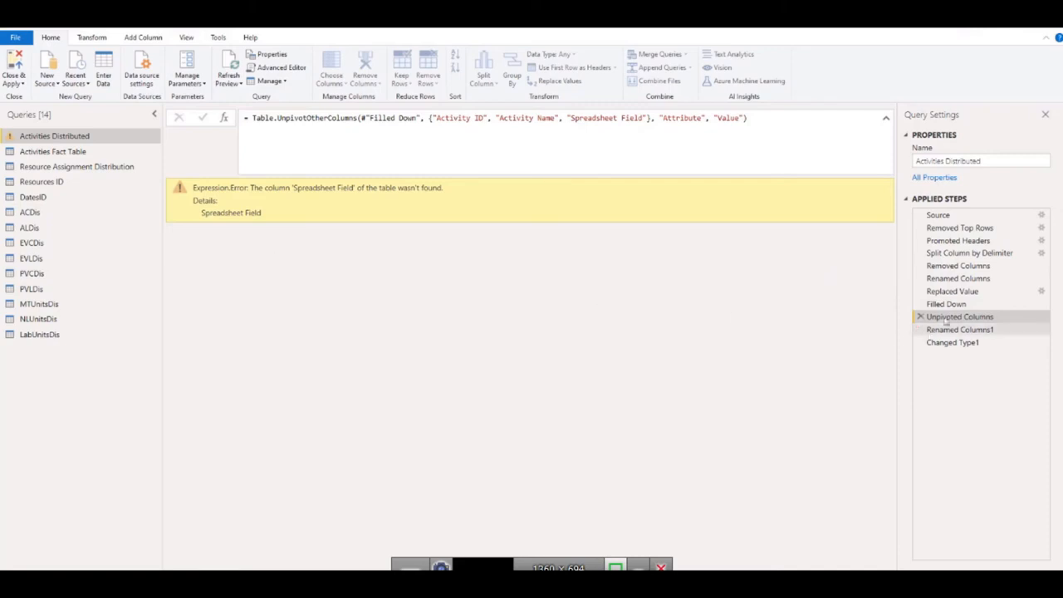
pyautogui.click(952, 290)
pyautogui.click(953, 279)
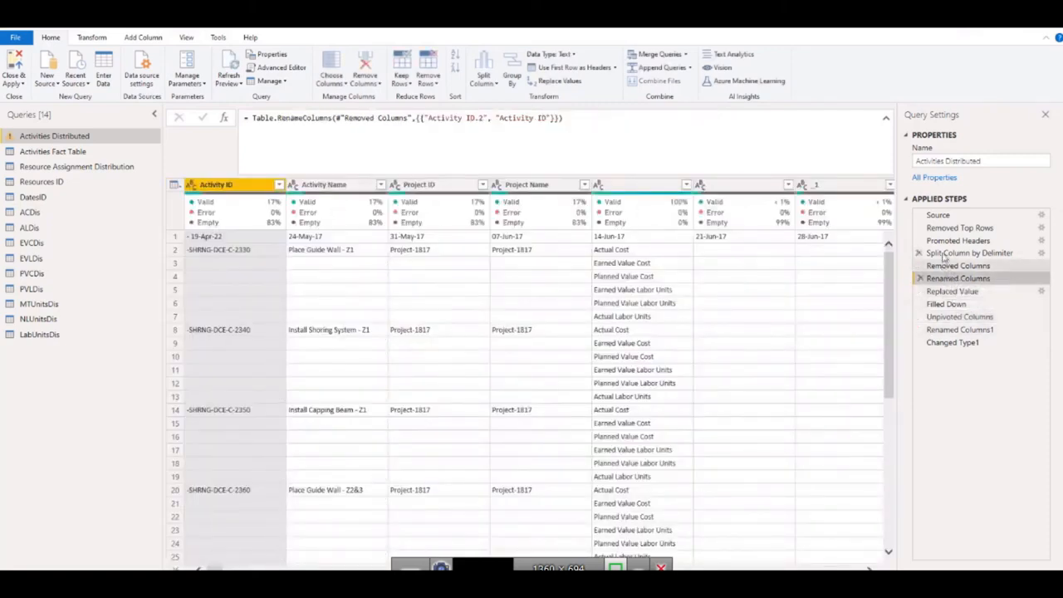
pyautogui.click(947, 305)
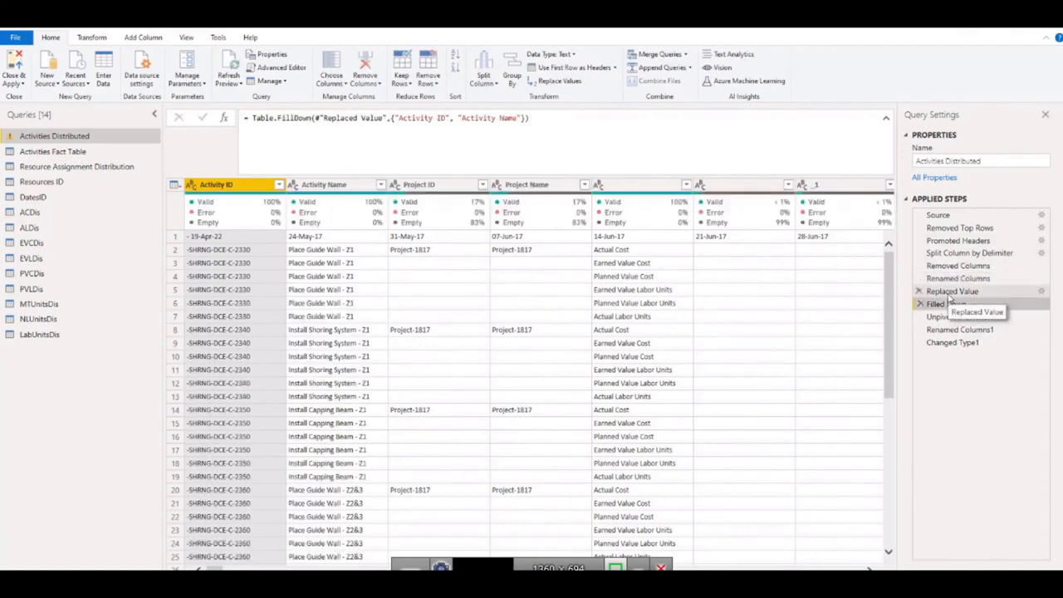
pyautogui.click(949, 294)
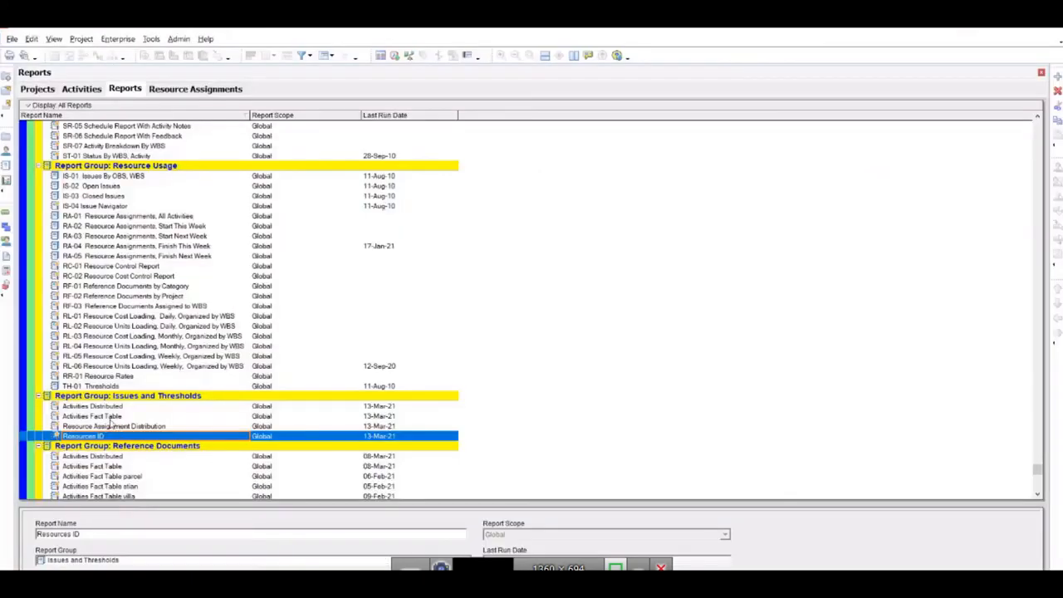
# Step: Switch to Primavera P6, open the Activities Distributed report under Issues and Thresholds for modification and widen its editor window
pyautogui.click(115, 407)
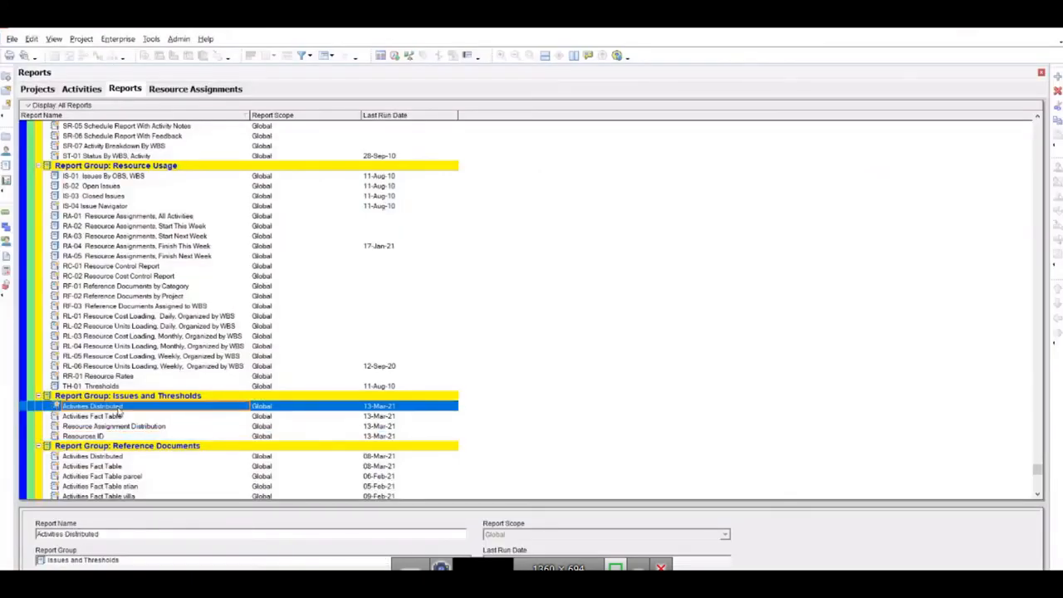
pyautogui.rightClick(119, 410)
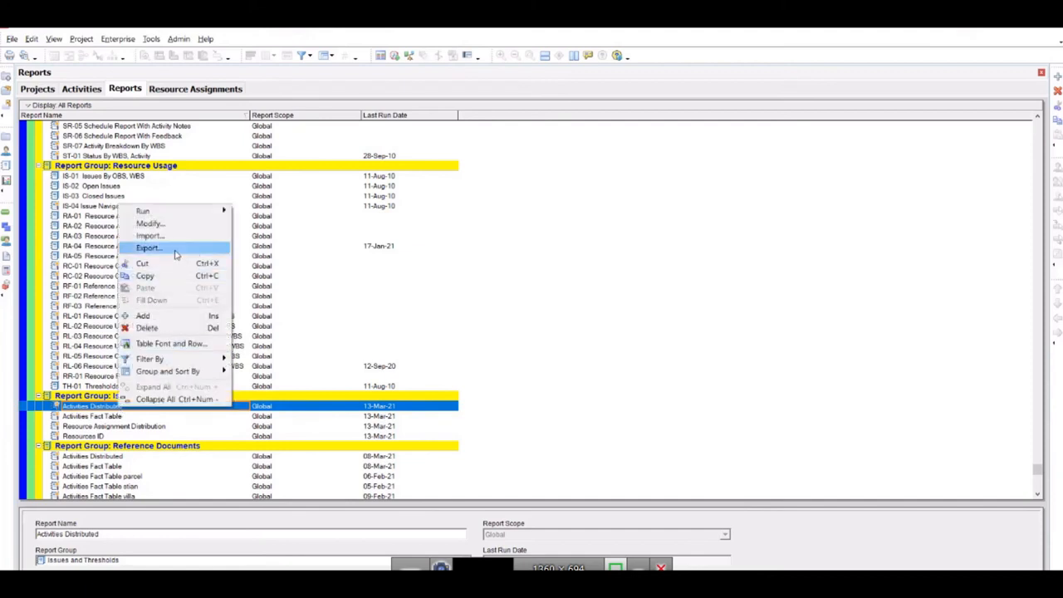
pyautogui.click(157, 225)
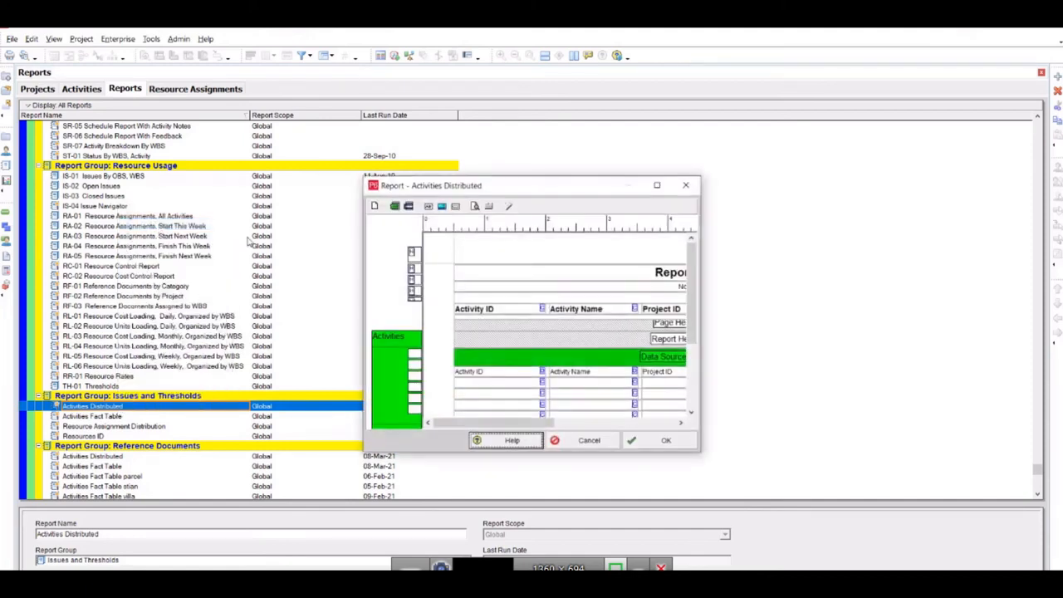
pyautogui.moveTo(699, 456); pyautogui.dragTo(1018, 455)
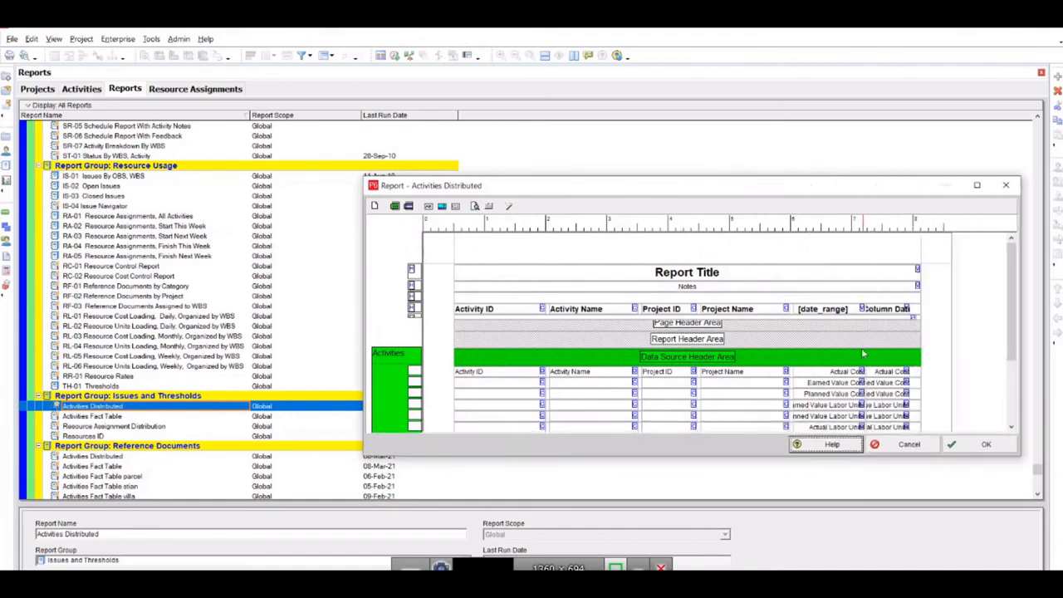
# Step: Change the [date_range] header cell's type from variable to Custom Text reading "Spreadsheet Field"
pyautogui.doubleClick(814, 312)
pyautogui.click(594, 243)
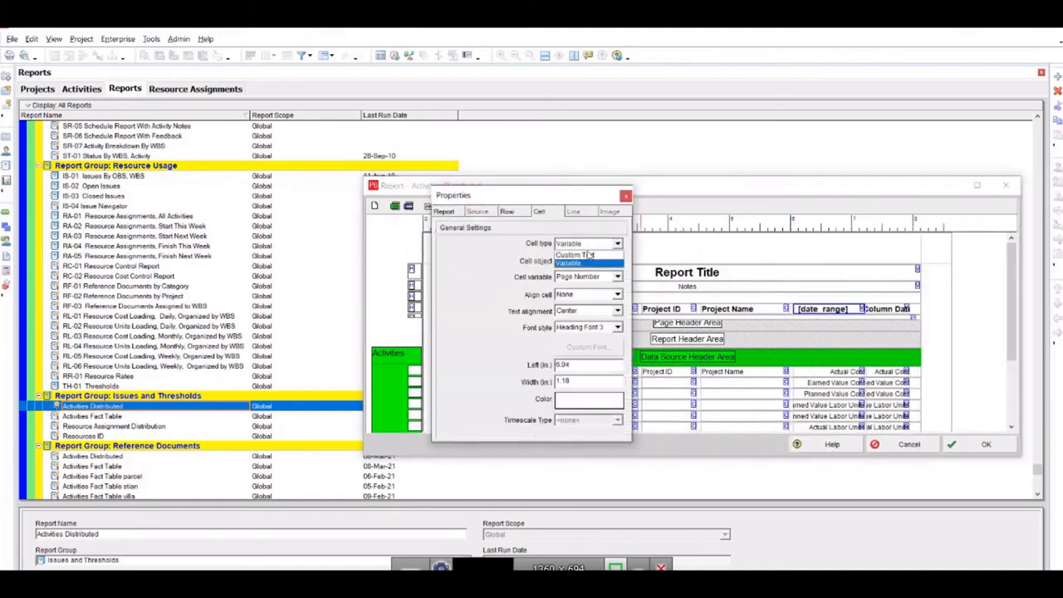
pyautogui.click(587, 257)
pyautogui.write('S')
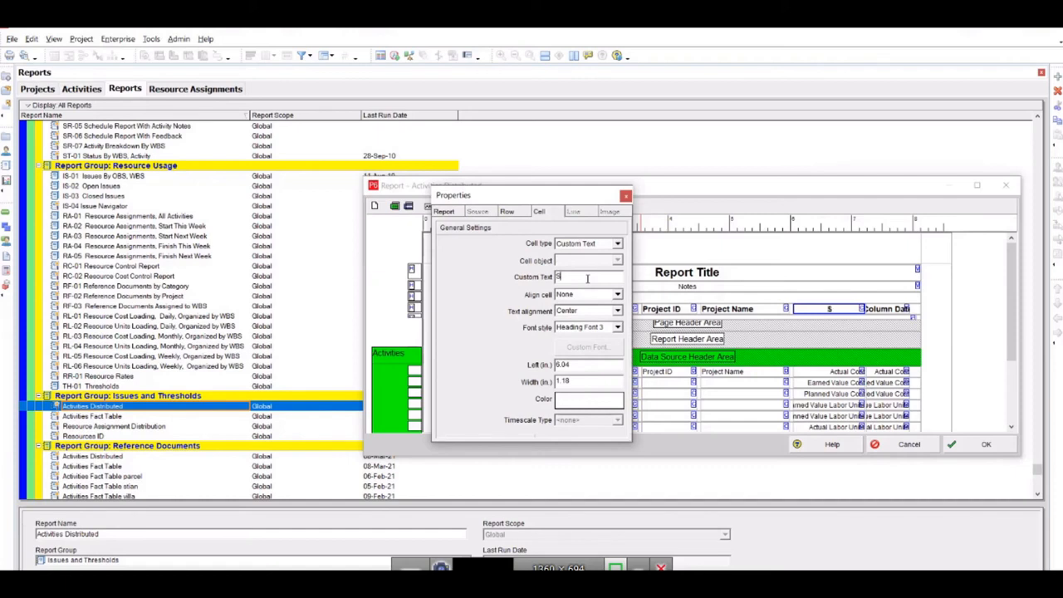
pyautogui.write('preadsheet Field')
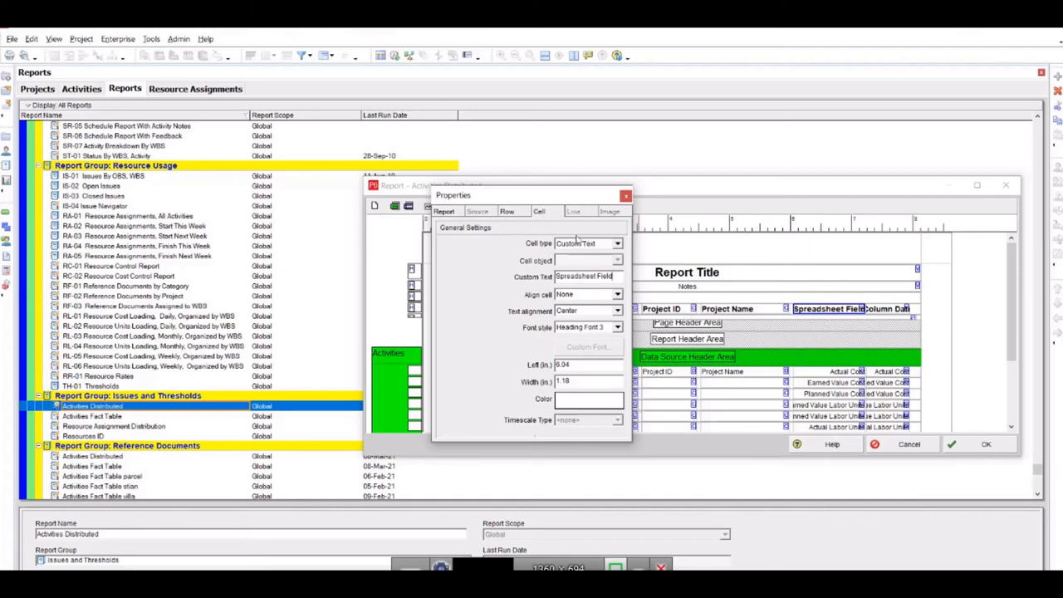
# Step: Save the Activities Distributed report edits, then open the Resource Assignment Distribution report for modification and widen its editor window
pyautogui.click(625, 195)
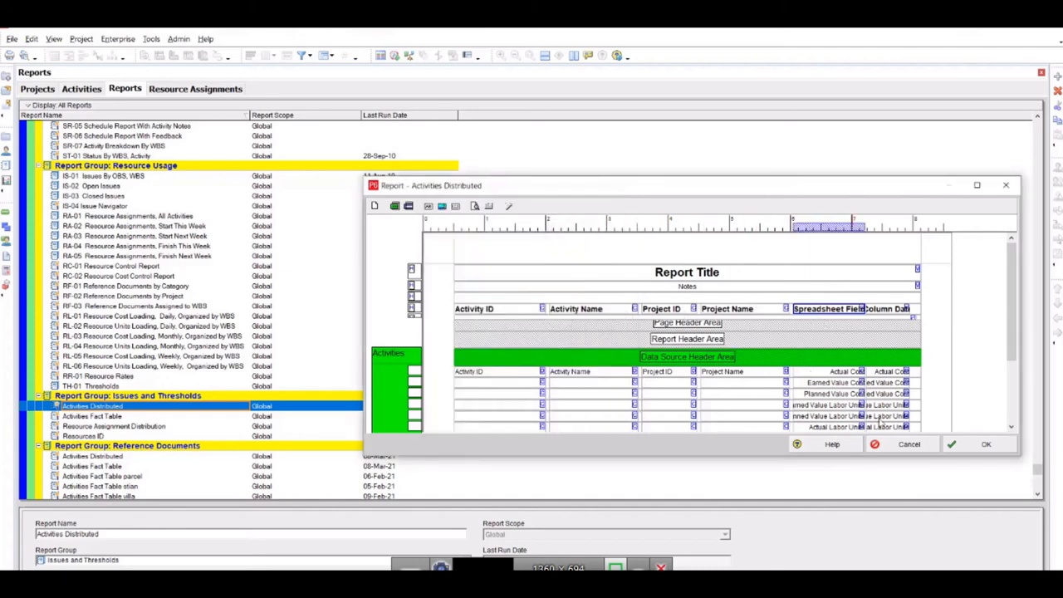
pyautogui.click(978, 447)
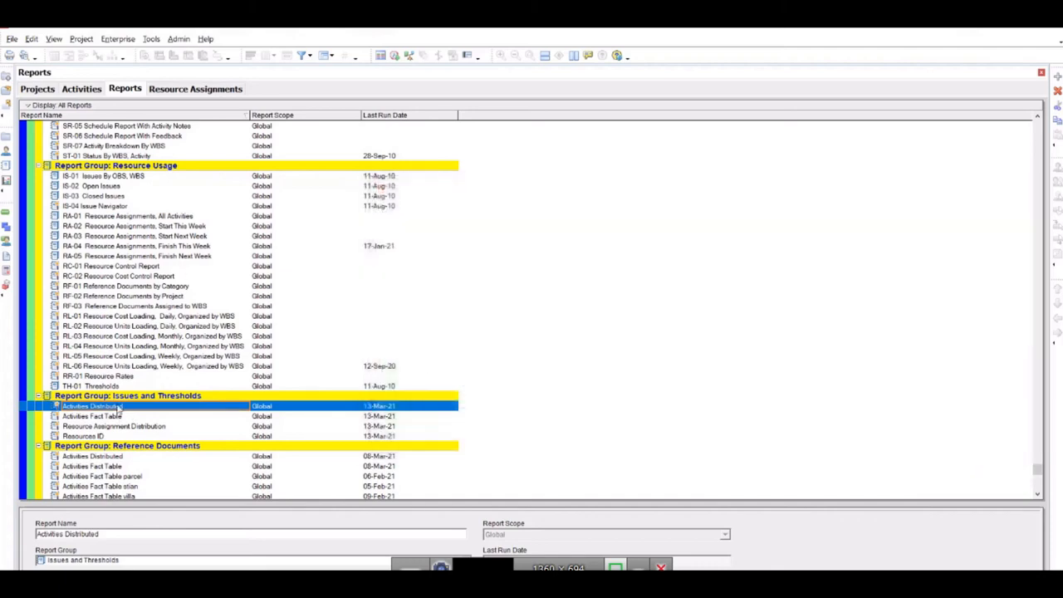
pyautogui.click(132, 425)
pyautogui.rightClick(136, 430)
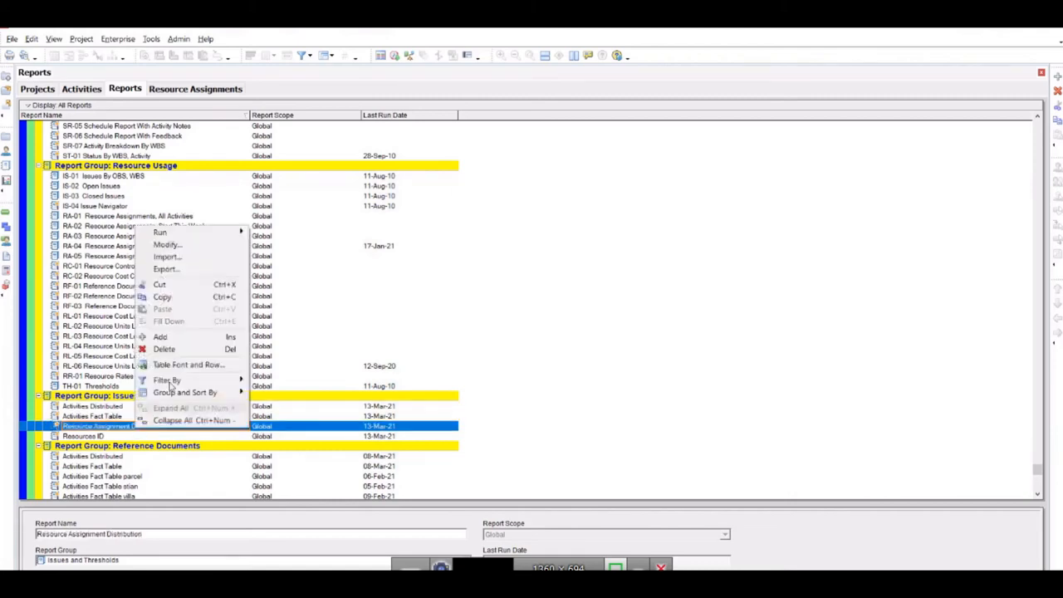
pyautogui.click(178, 246)
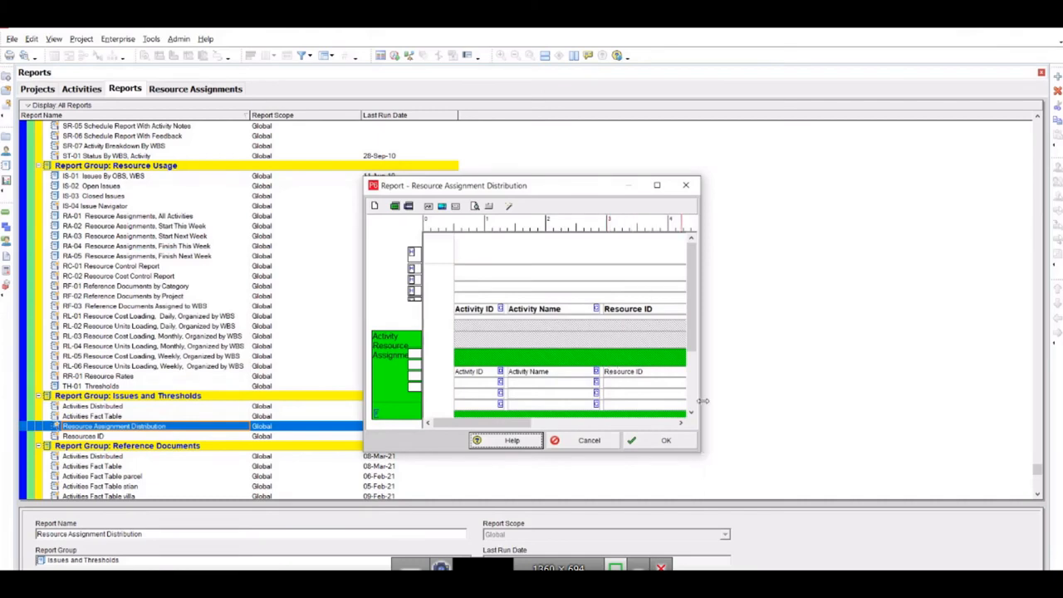
pyautogui.moveTo(702, 400); pyautogui.dragTo(957, 400)
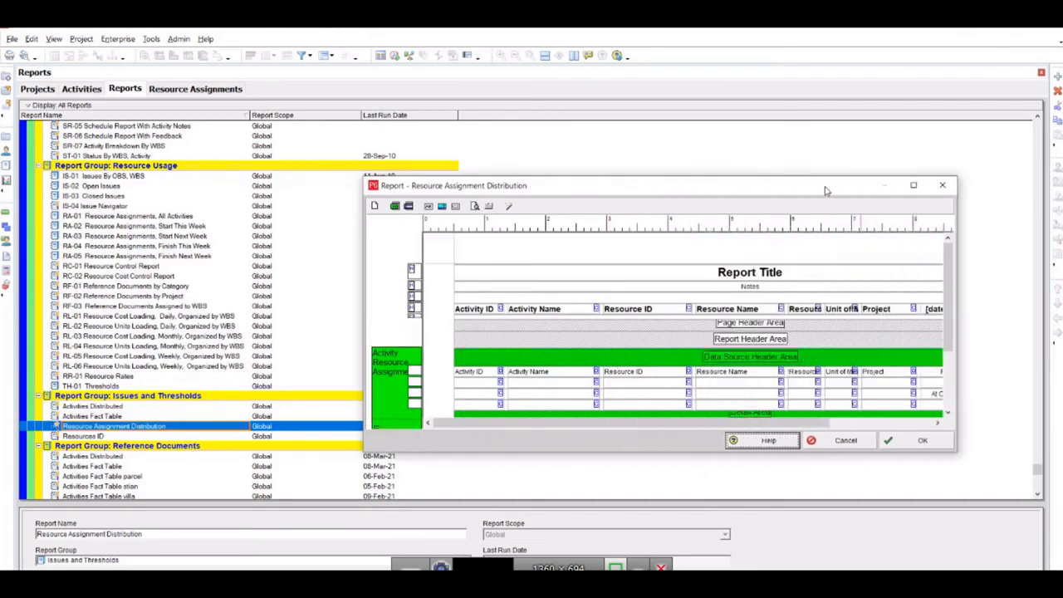
pyautogui.moveTo(825, 190); pyautogui.dragTo(576, 197)
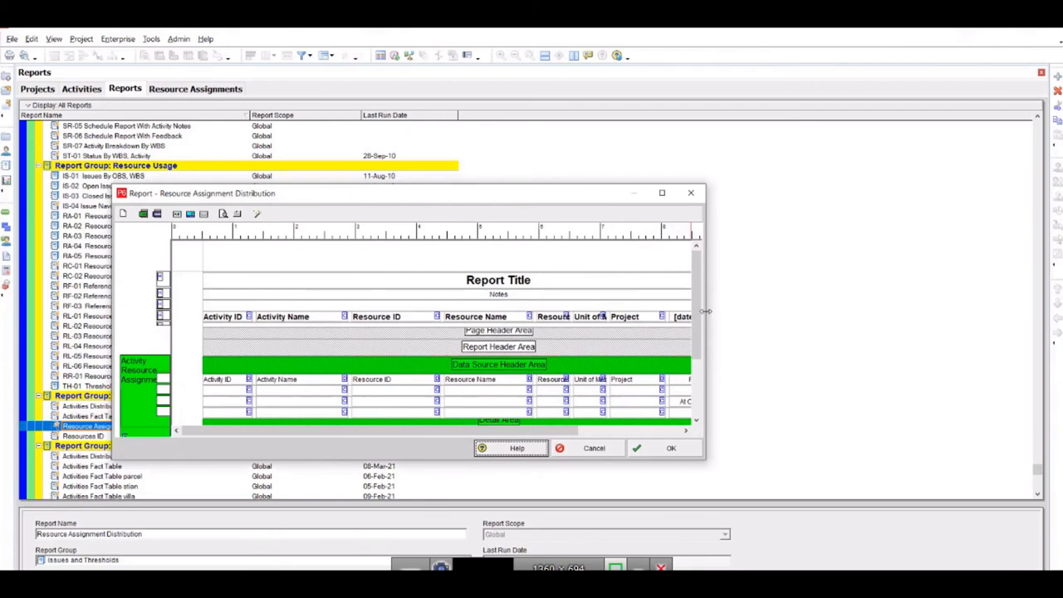
pyautogui.moveTo(704, 312); pyautogui.dragTo(855, 312)
# Step: Change the [date_range] header cell of Resource Assignment Distribution to Custom Text reading "Spreadsheet Field" and save the report
pyautogui.doubleClick(699, 318)
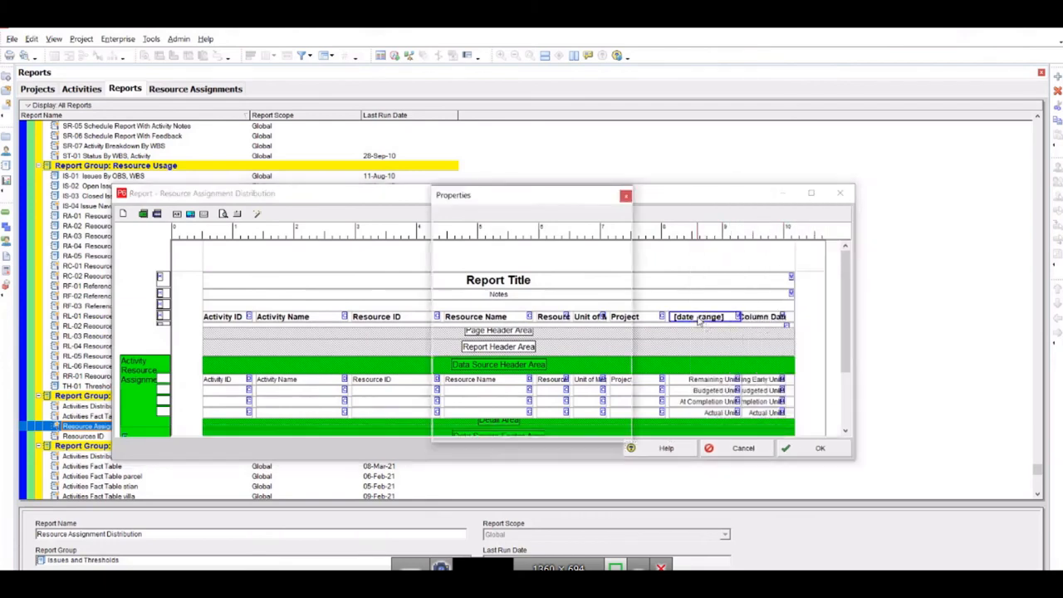
pyautogui.click(585, 243)
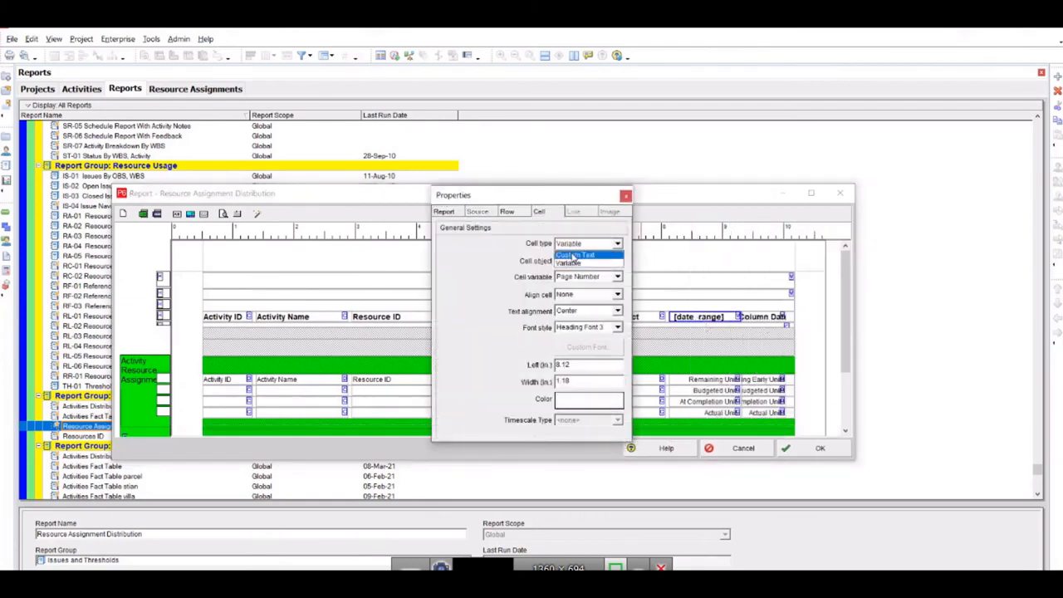
pyautogui.click(572, 254)
pyautogui.click(567, 277)
pyautogui.write('Sp')
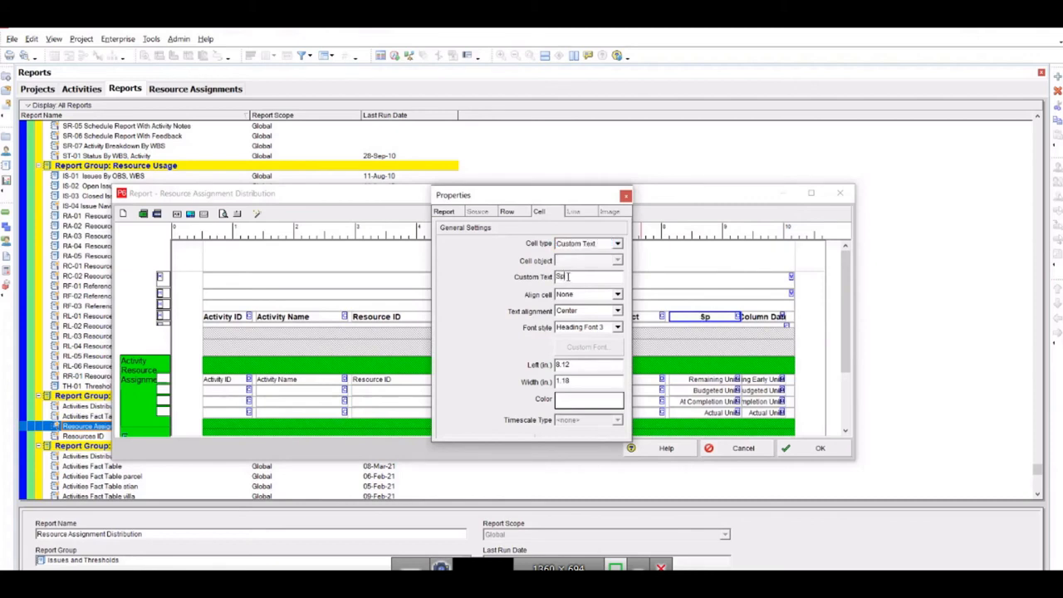
pyautogui.write('readsheet Field')
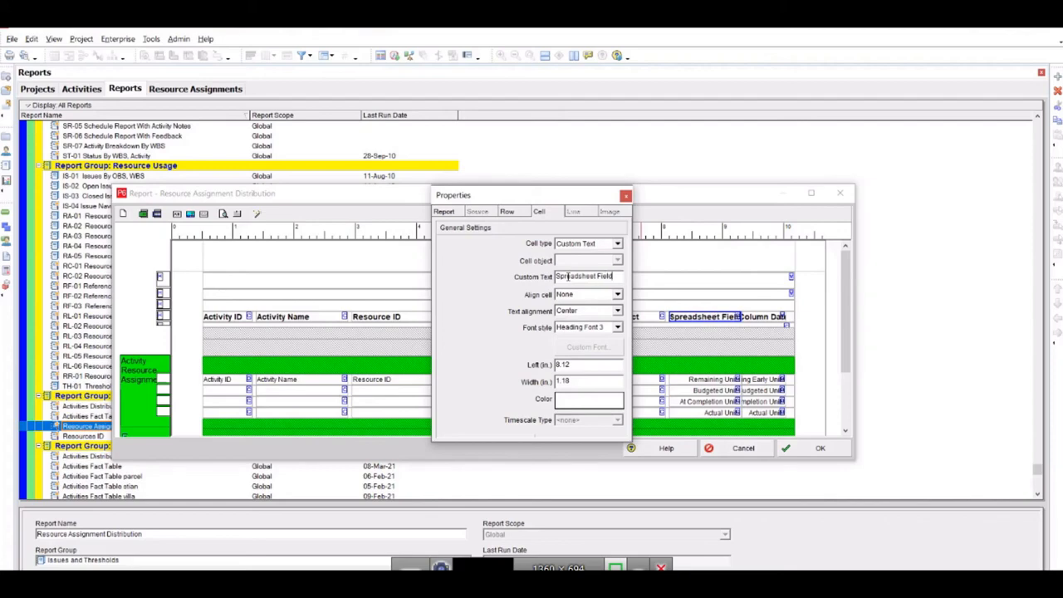
pyautogui.click(625, 195)
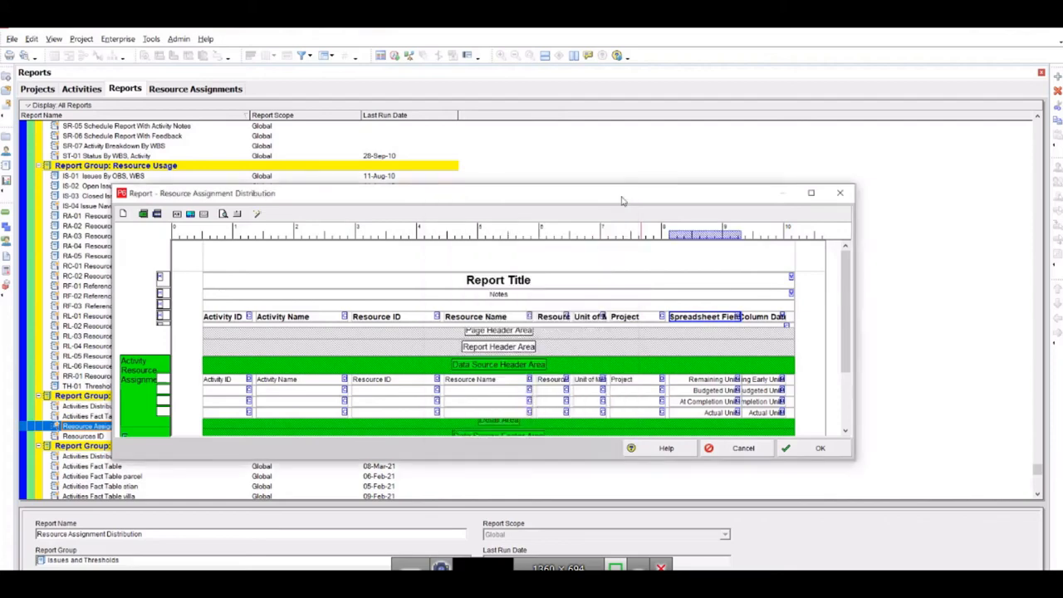
pyautogui.click(818, 449)
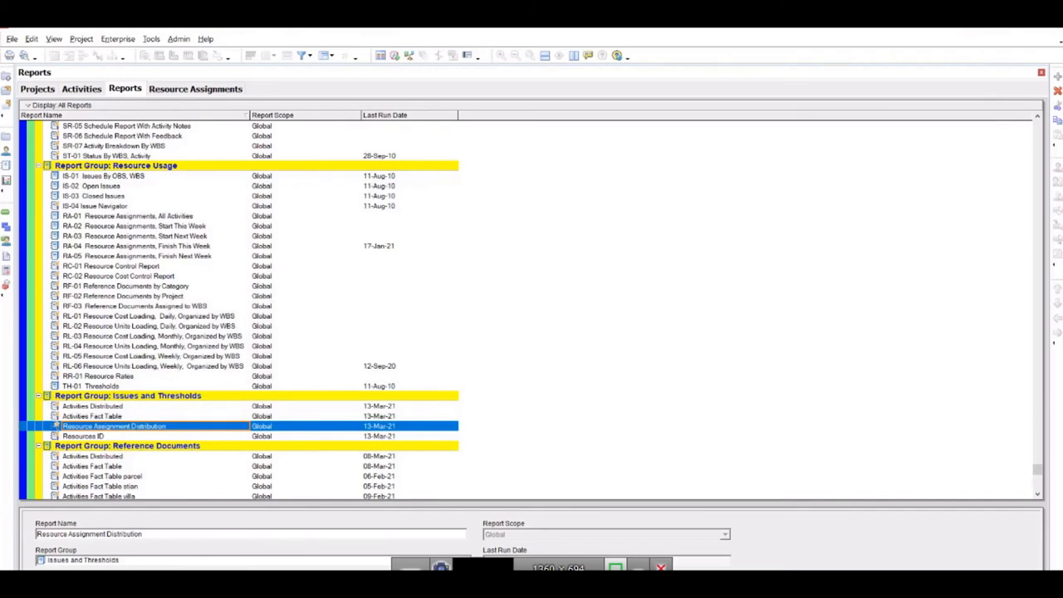
# Step: Open the Resource Assignment Distribution file from the High Rise PDA folder in Excel and replace header cell H2 with "Spreadsheet Field"
pyautogui.click(348, 582)
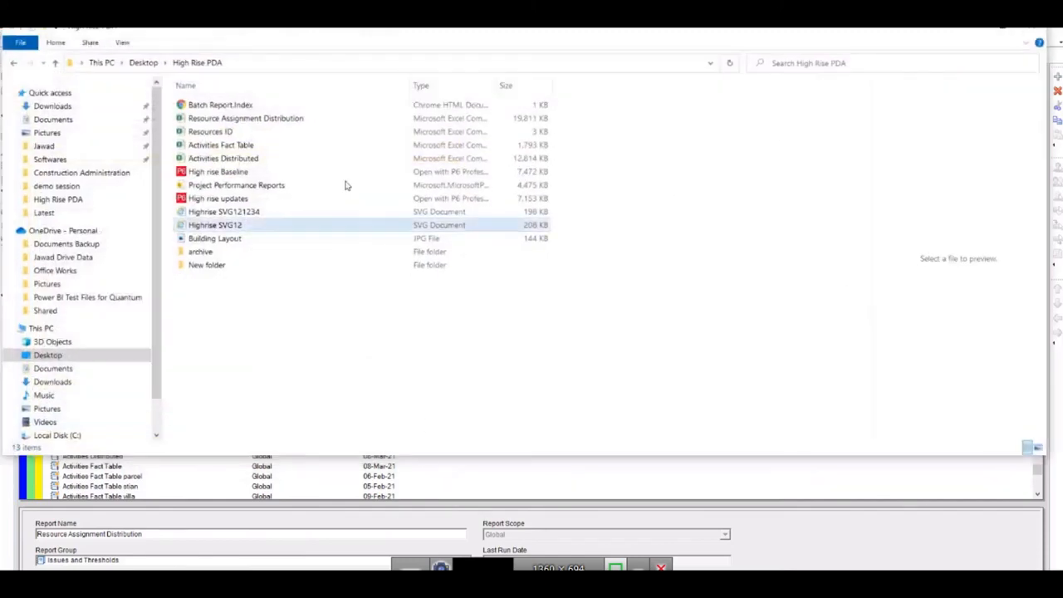
pyautogui.doubleClick(306, 121)
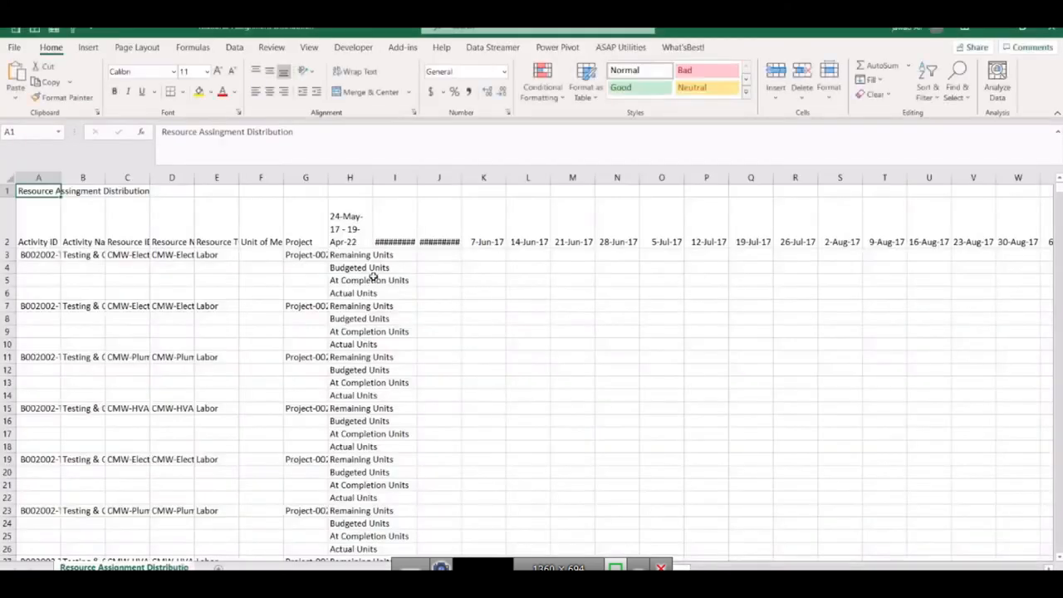
pyautogui.click(353, 231)
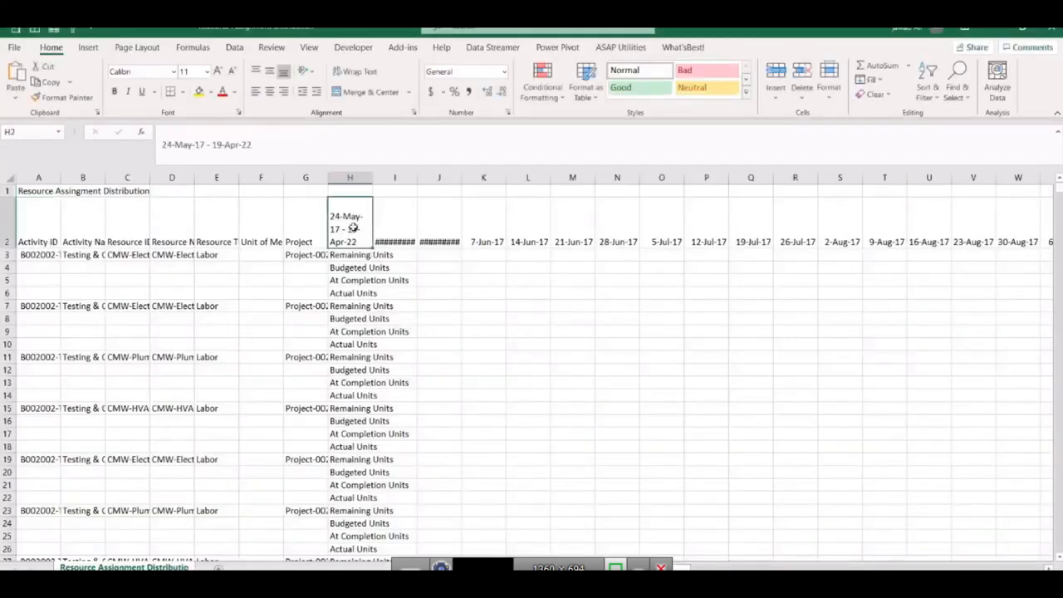
pyautogui.moveTo(287, 152); pyautogui.dragTo(99, 122)
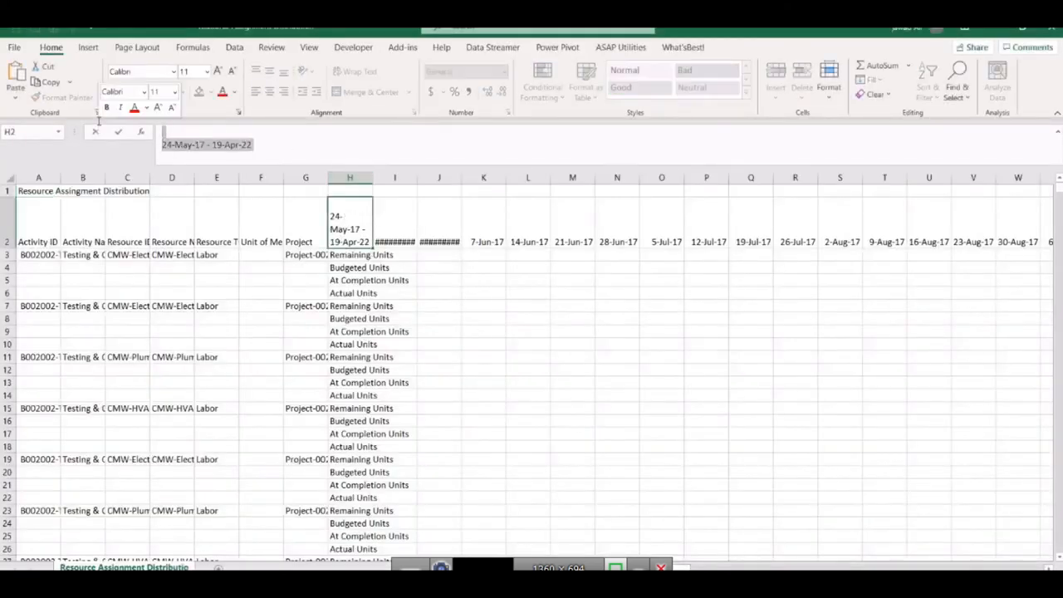
pyautogui.write('Spreadshe')
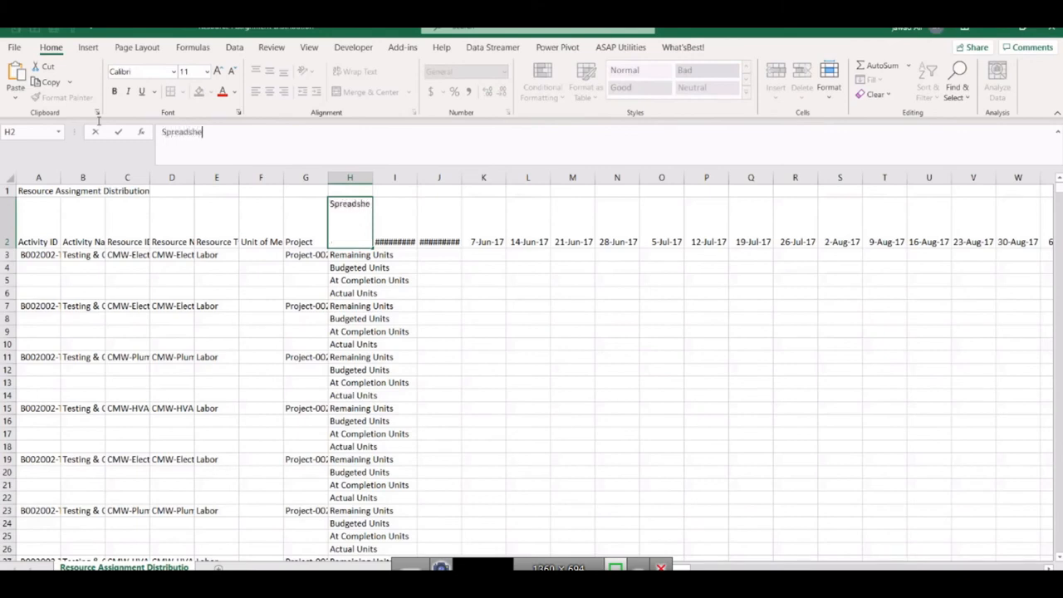
pyautogui.write('et Field')
# Step: Copy the "Spreadsheet Field" text from cell H2, commit the cell and save the Resource Assignment Distribution file
pyautogui.moveTo(231, 131); pyautogui.dragTo(157, 130)
pyautogui.hotkey('ctrl', 'c')
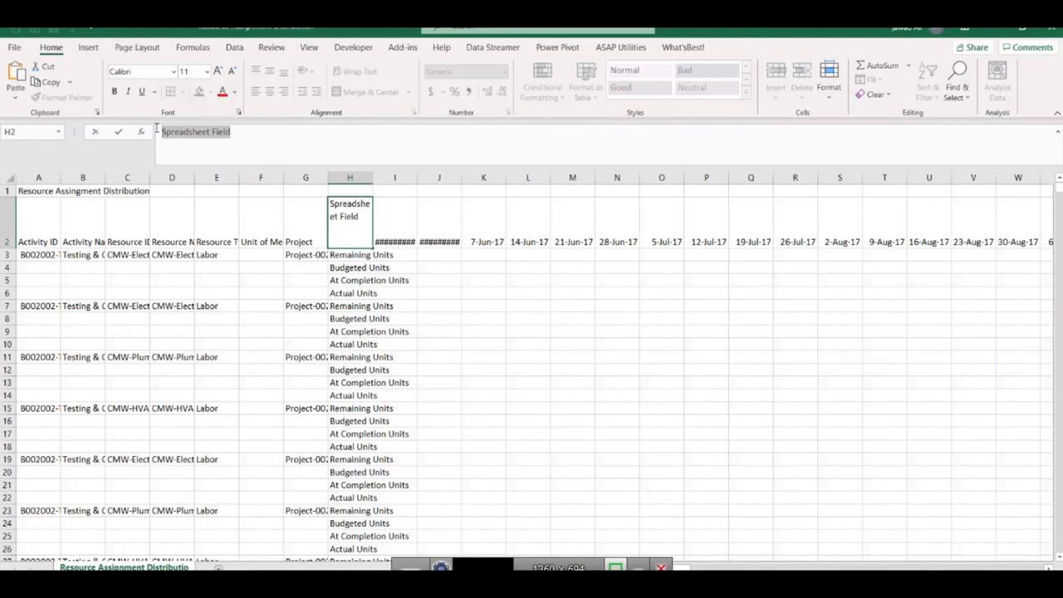
pyautogui.click(340, 267)
pyautogui.click(344, 208)
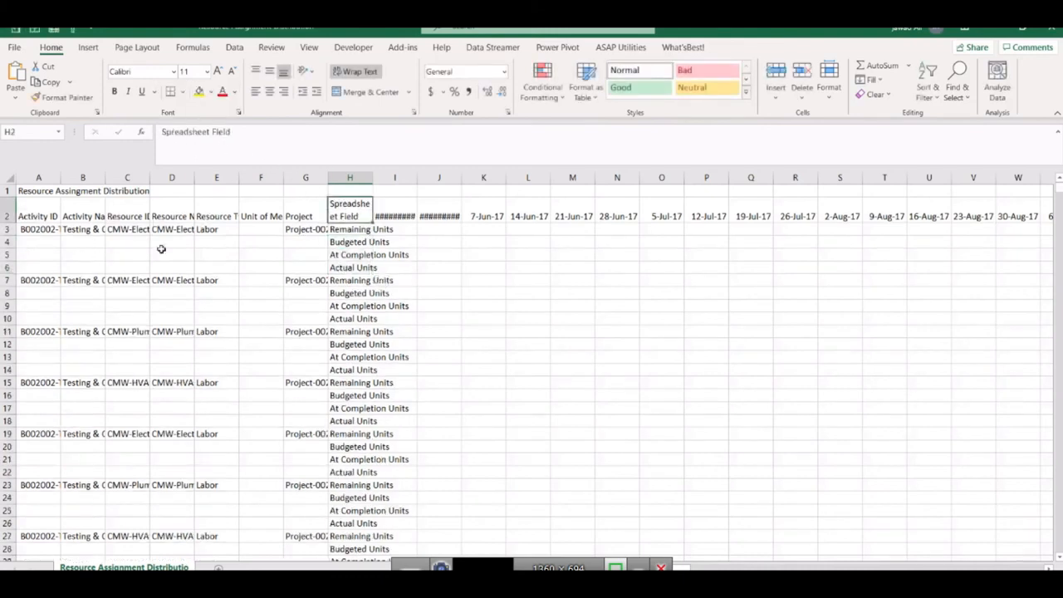
pyautogui.hotkey('ctrl', 's')
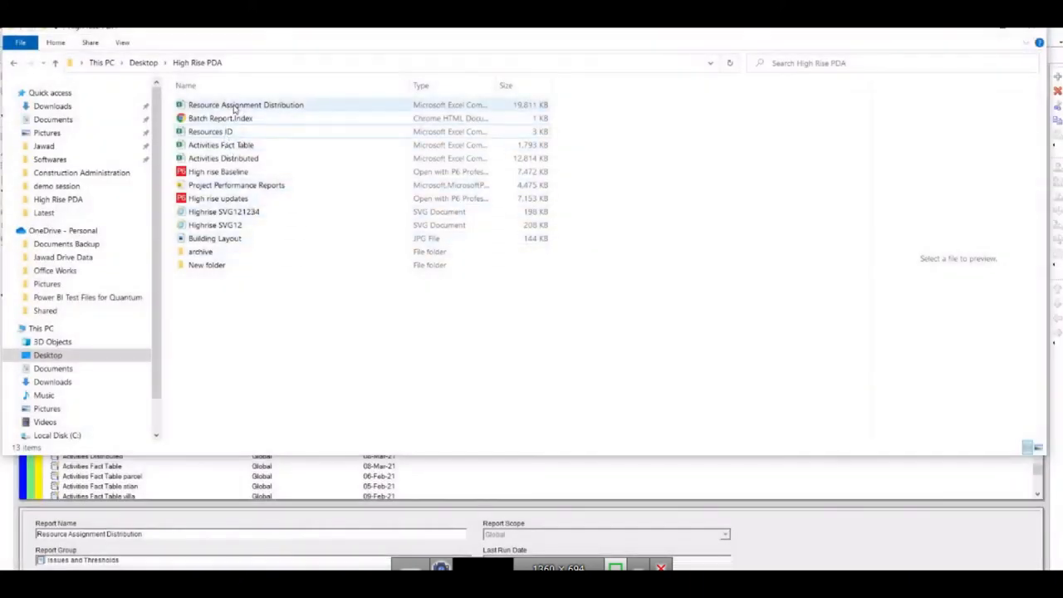
# Step: Open the Activities Distributed file, replace the date range in header cell E2 with the copied "Spreadsheet Field" text and close the file
pyautogui.doubleClick(246, 158)
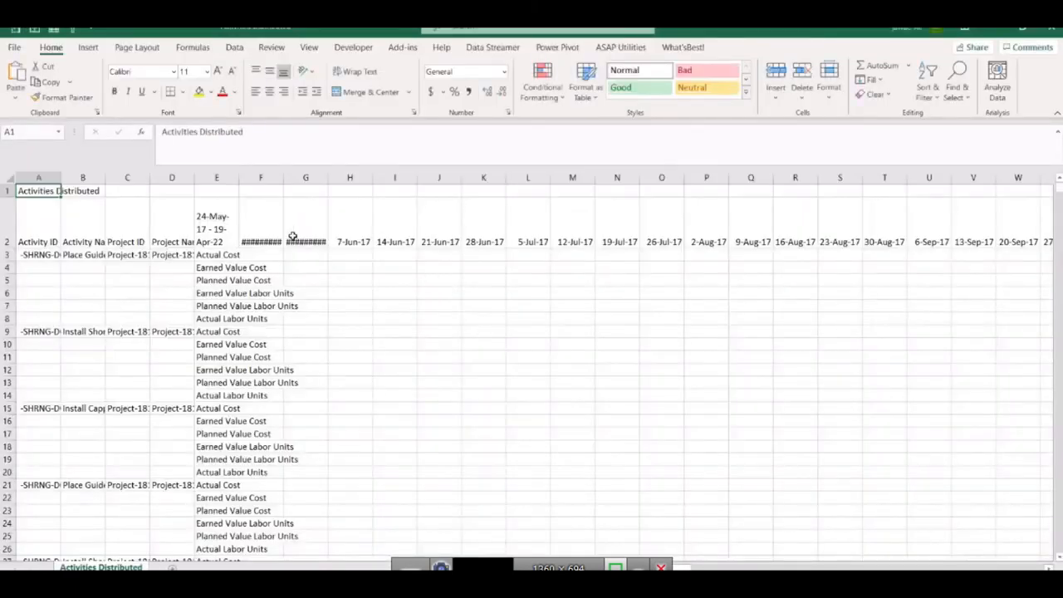
pyautogui.click(234, 233)
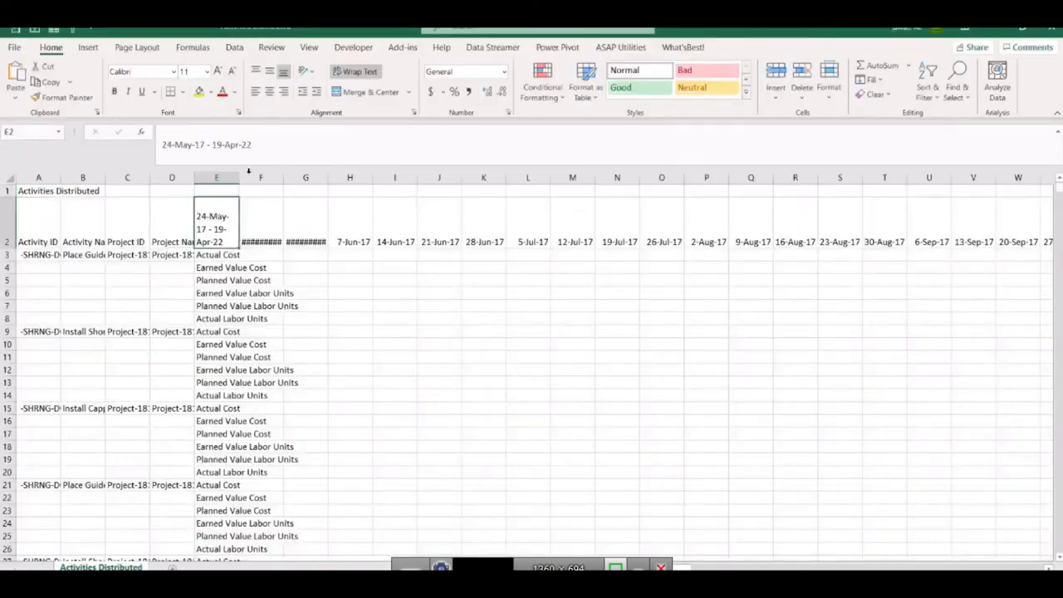
pyautogui.moveTo(275, 140); pyautogui.dragTo(119, 126)
pyautogui.hotkey('ctrl', 'v')
pyautogui.click(277, 254)
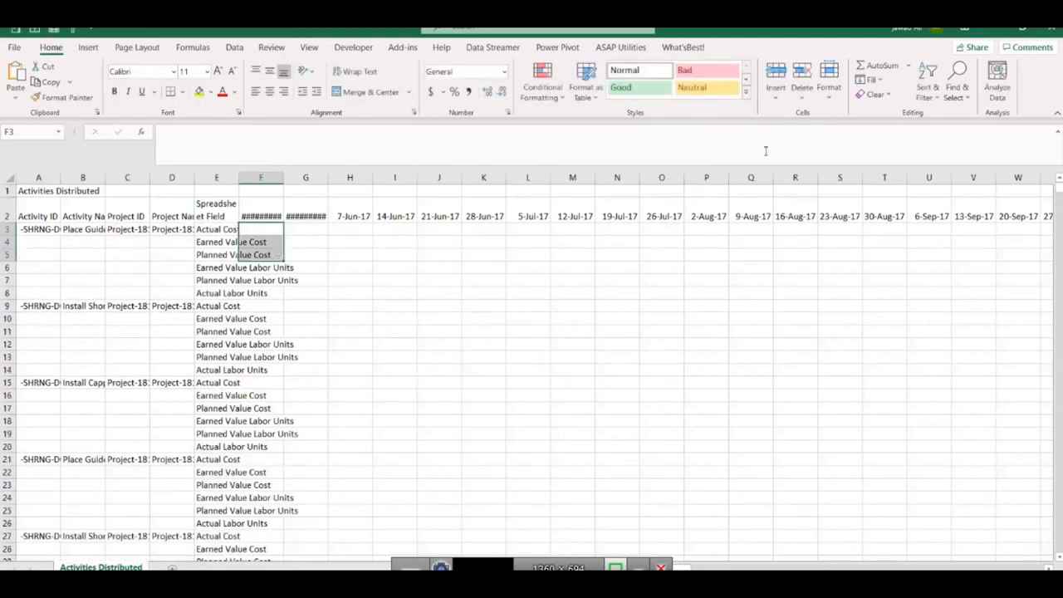
pyautogui.click(1052, 30)
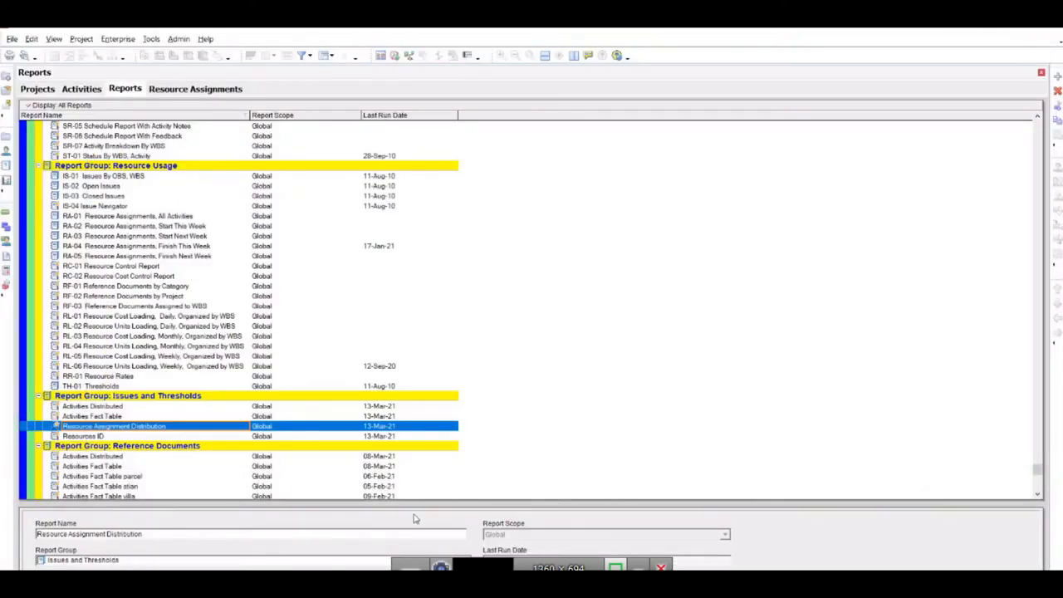
# Step: Switch to the Power Query Editor and refresh the preview of the Activities Distributed query with the corrected header
pyautogui.click(419, 586)
pyautogui.click(465, 540)
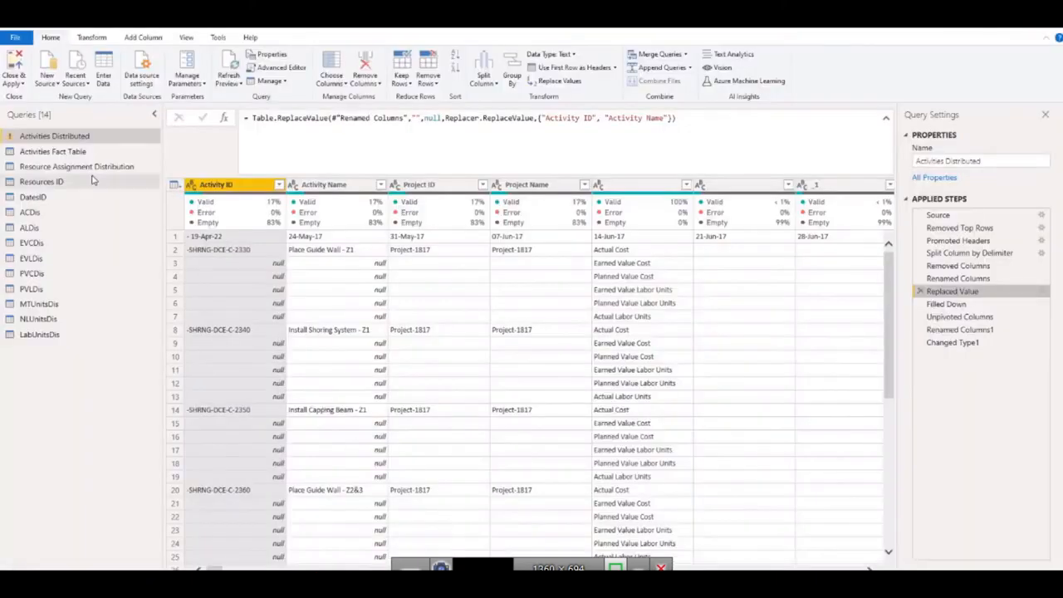
pyautogui.click(234, 65)
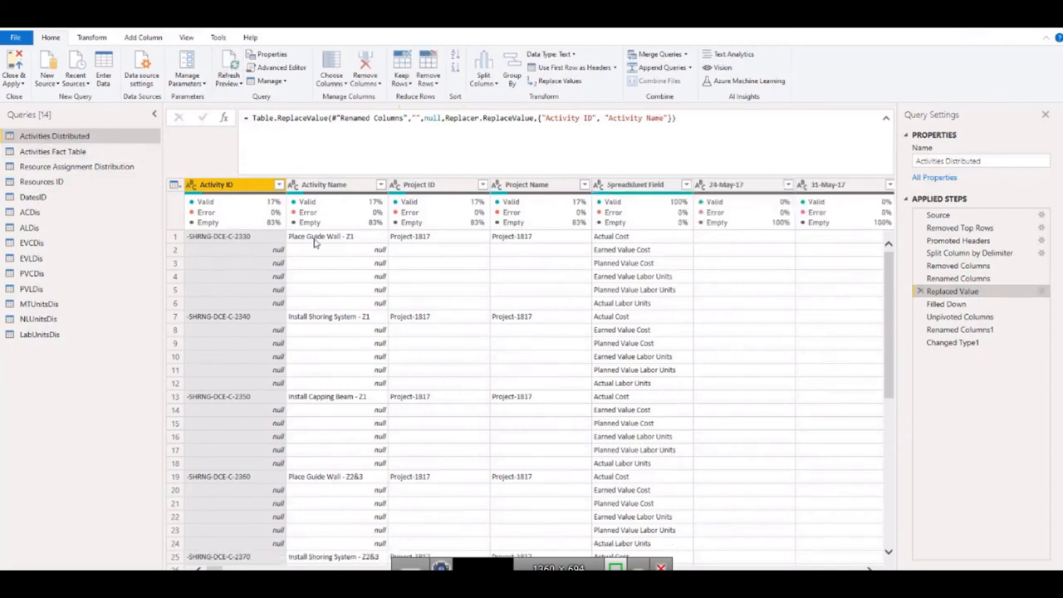
# Step: Check the DatesID and DisUnit columns at the Changed Type1 step and examine the date columns at the Filled Down step
pyautogui.click(911, 346)
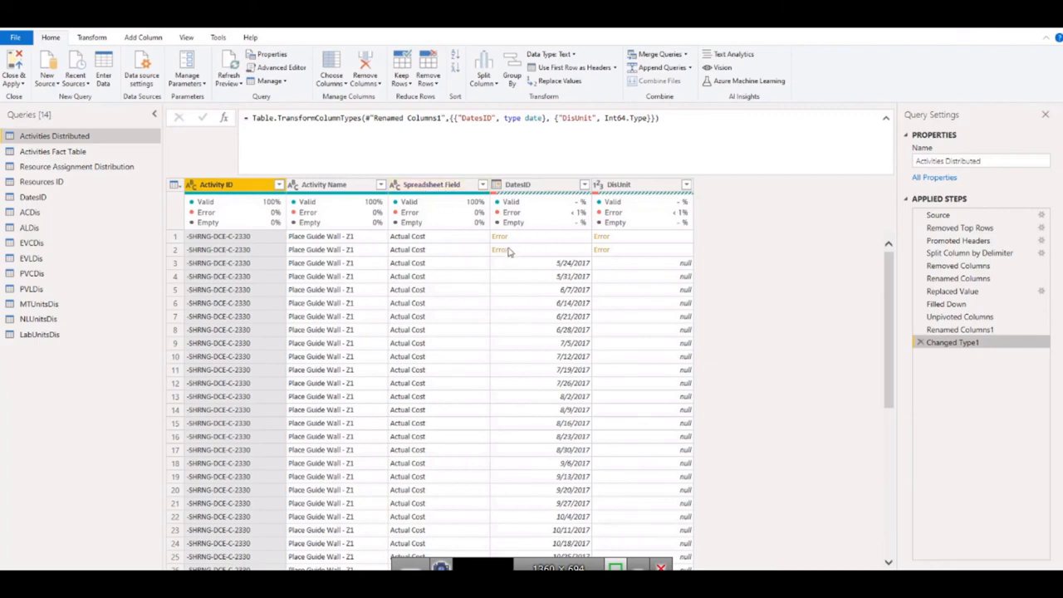
pyautogui.moveTo(890, 285)
pyautogui.mouseDown()
pyautogui.moveTo(912, 461)
pyautogui.moveTo(891, 272)
pyautogui.mouseUp()
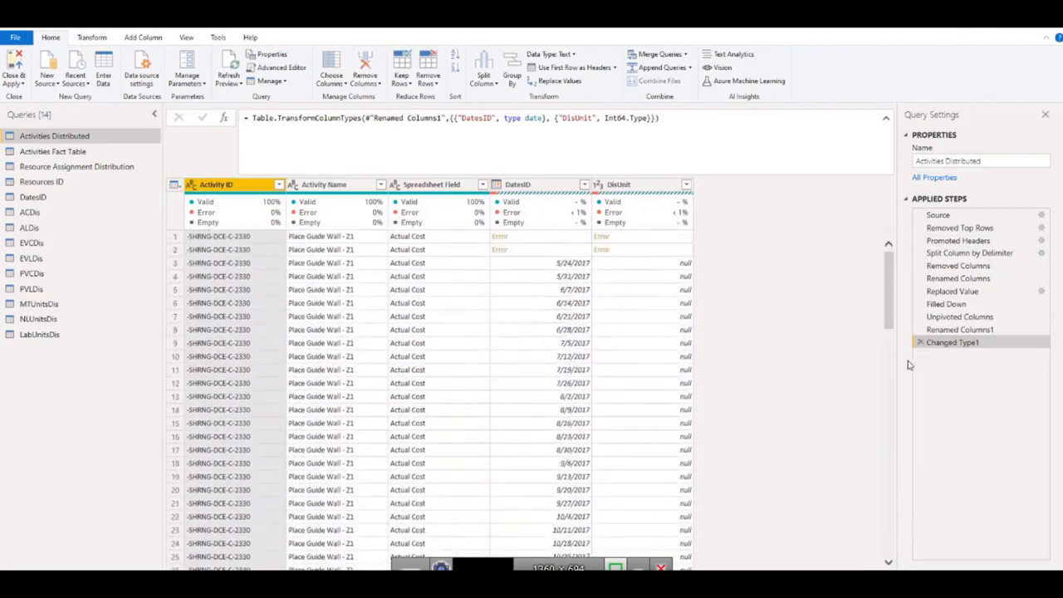
pyautogui.click(946, 305)
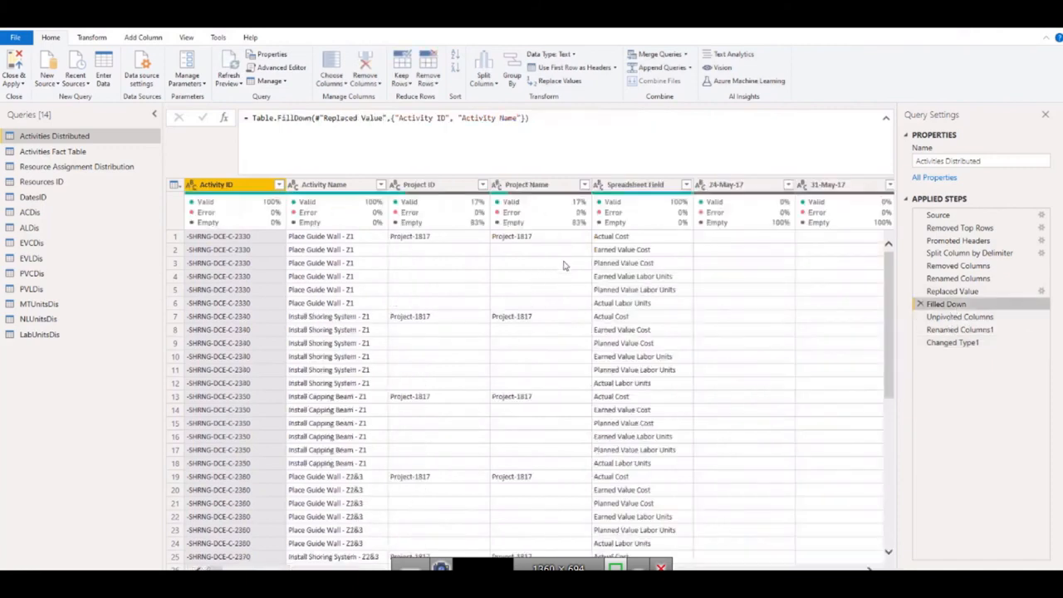
pyautogui.hscroll(1, 625, 274)
pyautogui.hscroll(10, 625, 275)
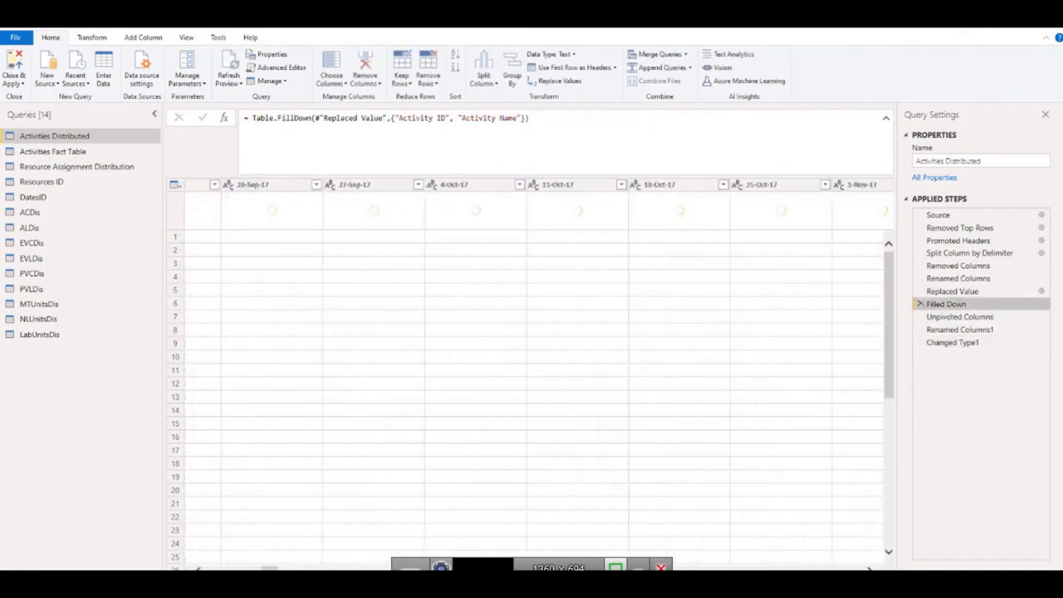
pyautogui.moveTo(269, 569); pyautogui.dragTo(853, 569)
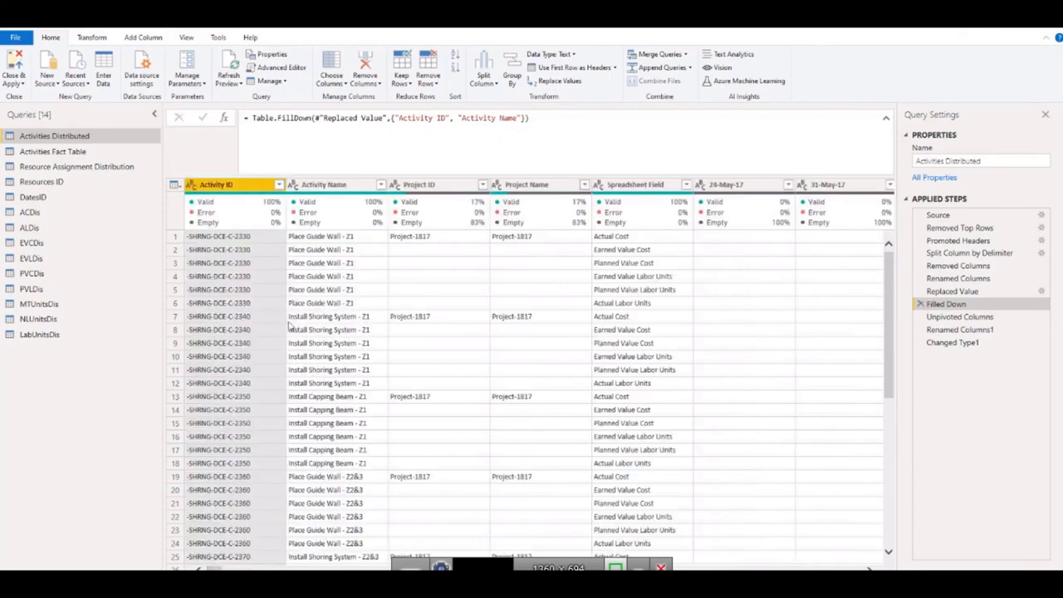
# Step: Trace the DatesID errors from Changed Type1 back through Renamed Columns1 to Unpivoted Columns, examining the columns listed in its unpivot formula
pyautogui.click(952, 342)
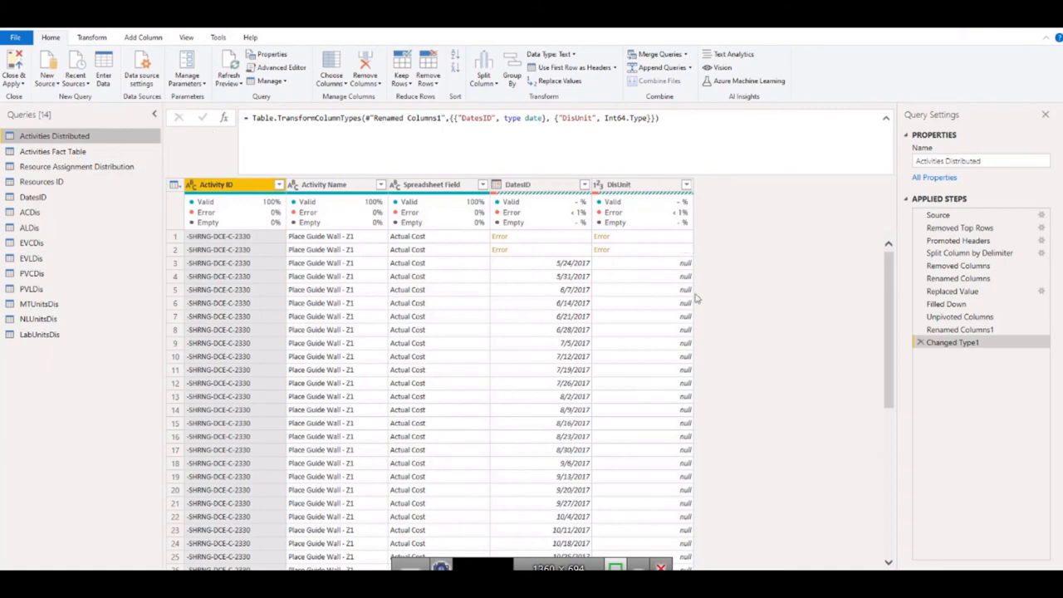
pyautogui.click(950, 332)
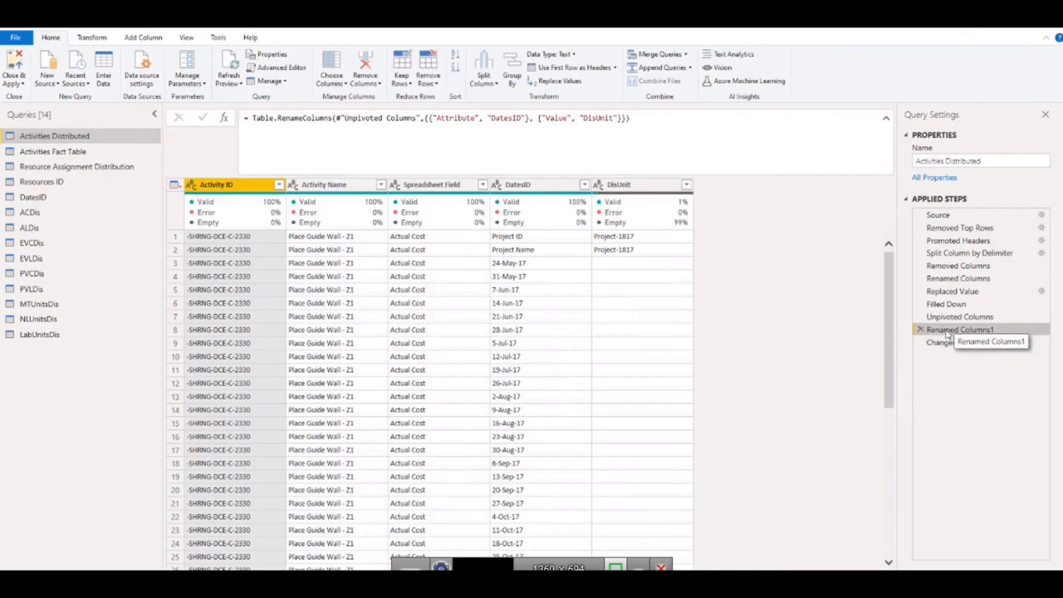
pyautogui.click(954, 321)
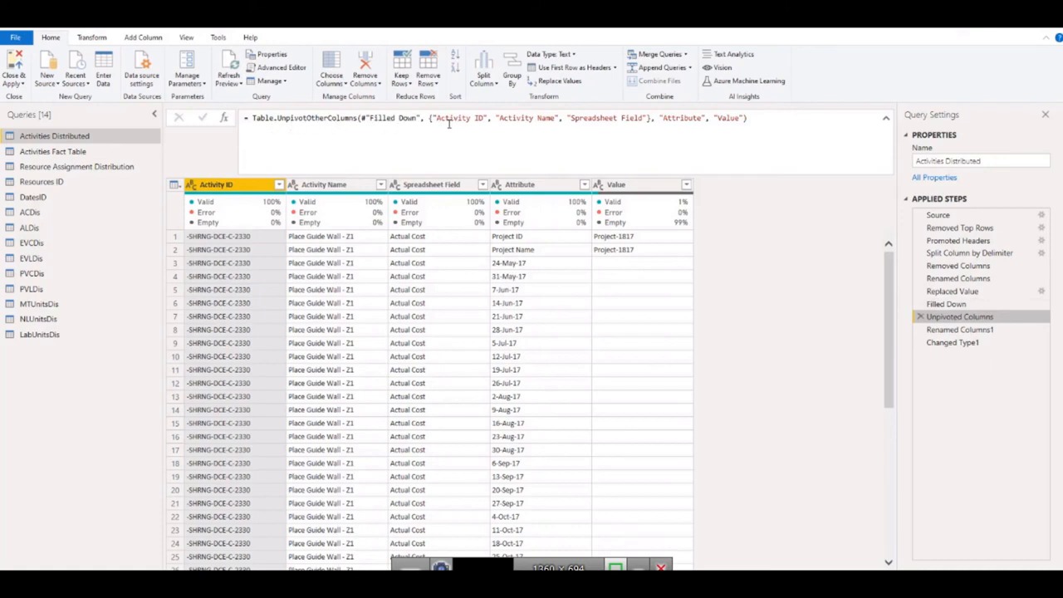
pyautogui.moveTo(437, 118); pyautogui.dragTo(646, 118)
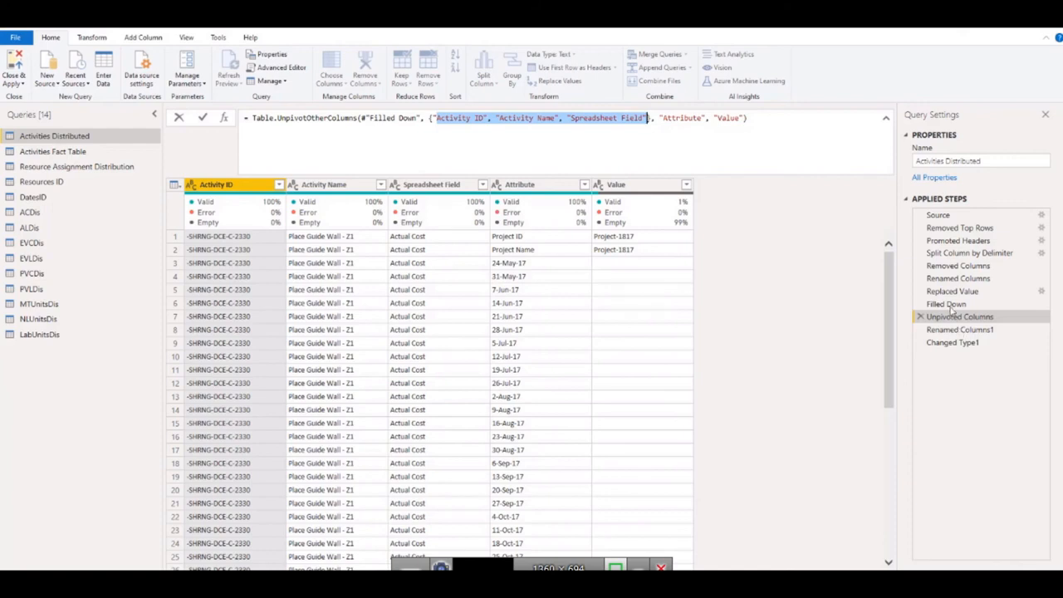
# Step: At the Filled Down step, select the date columns from 24-May-17 through 30-Mar-22 to examine which ones should be unpivoted
pyautogui.click(946, 305)
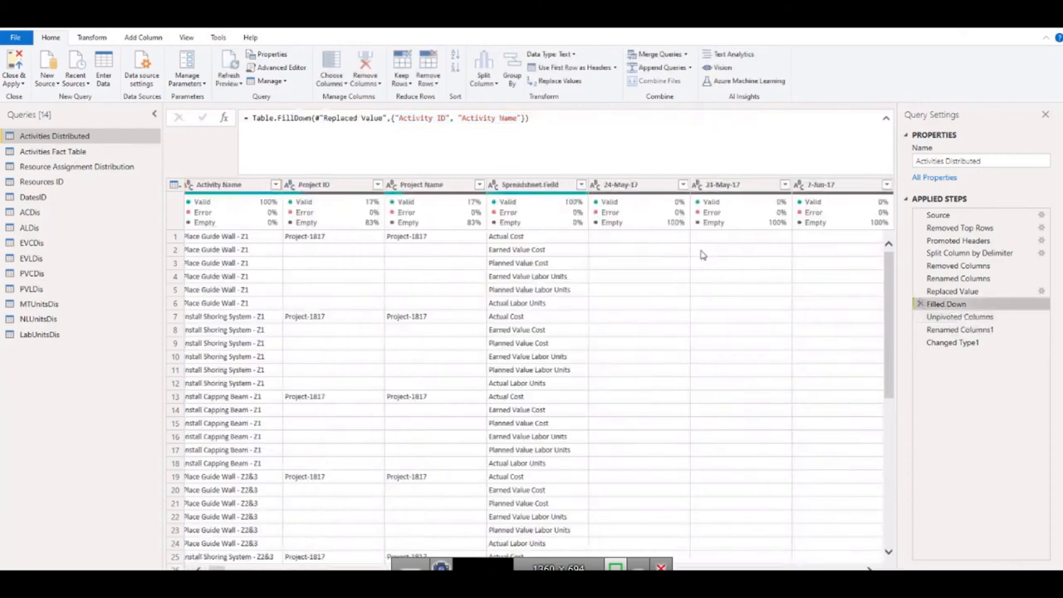
pyautogui.click(622, 186)
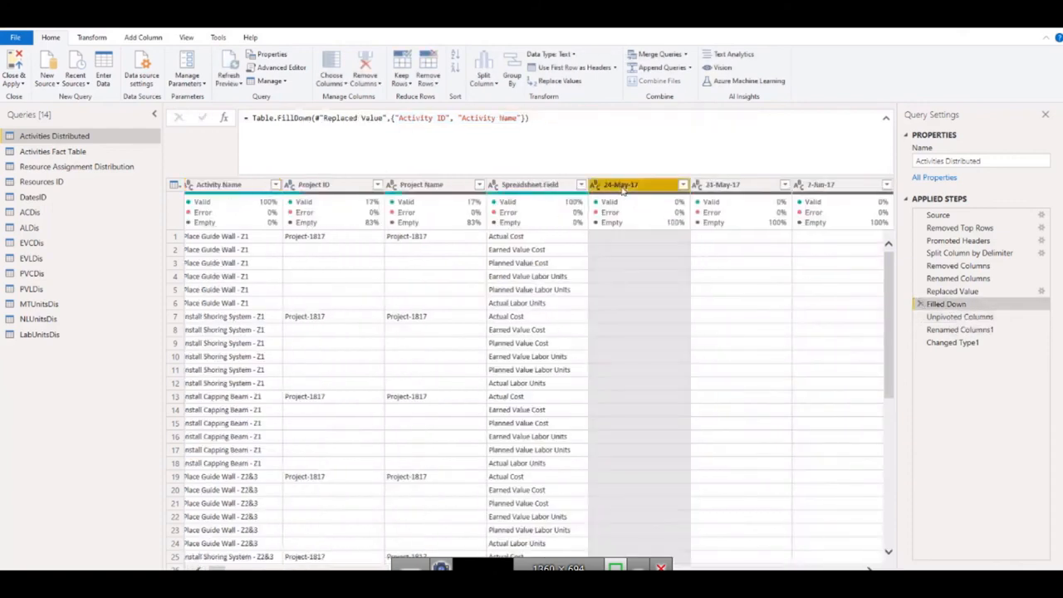
pyautogui.moveTo(217, 569); pyautogui.dragTo(857, 569)
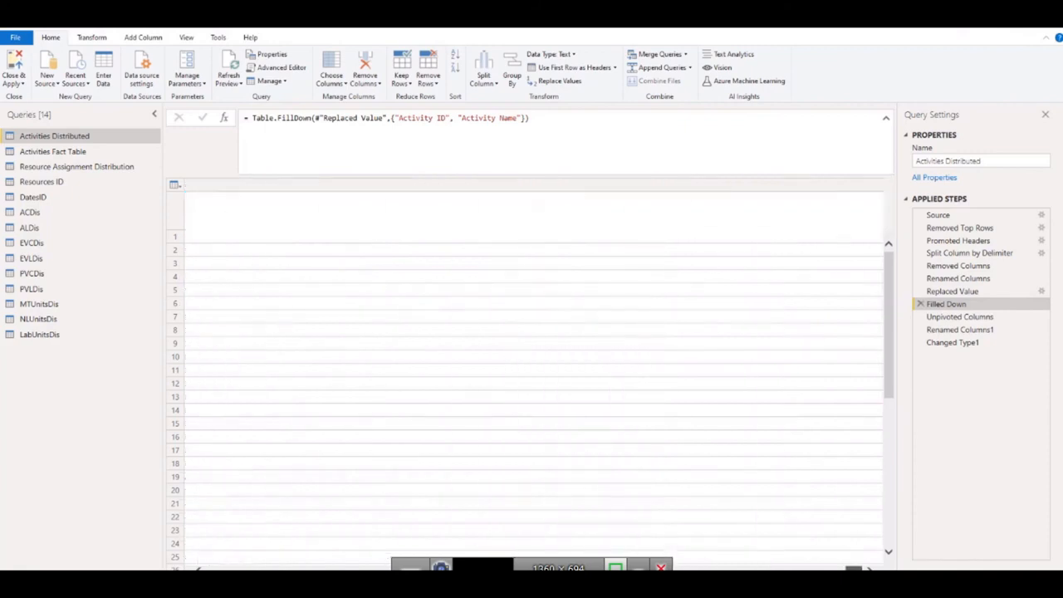
pyautogui.keyDown('shift'); pyautogui.click(819, 188); pyautogui.keyUp('shift')
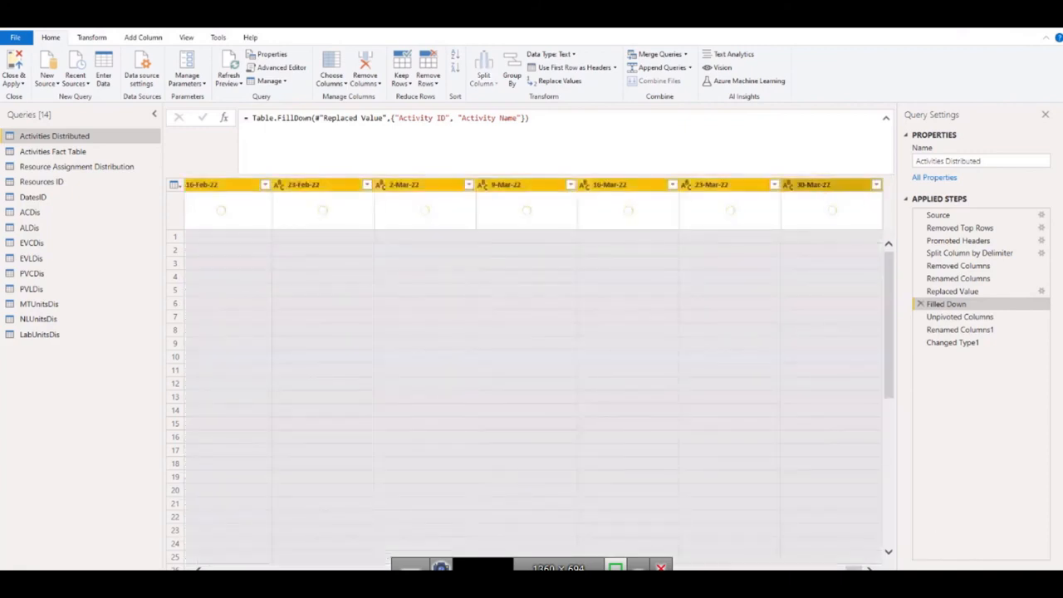
pyautogui.moveTo(854, 568); pyautogui.dragTo(589, 569)
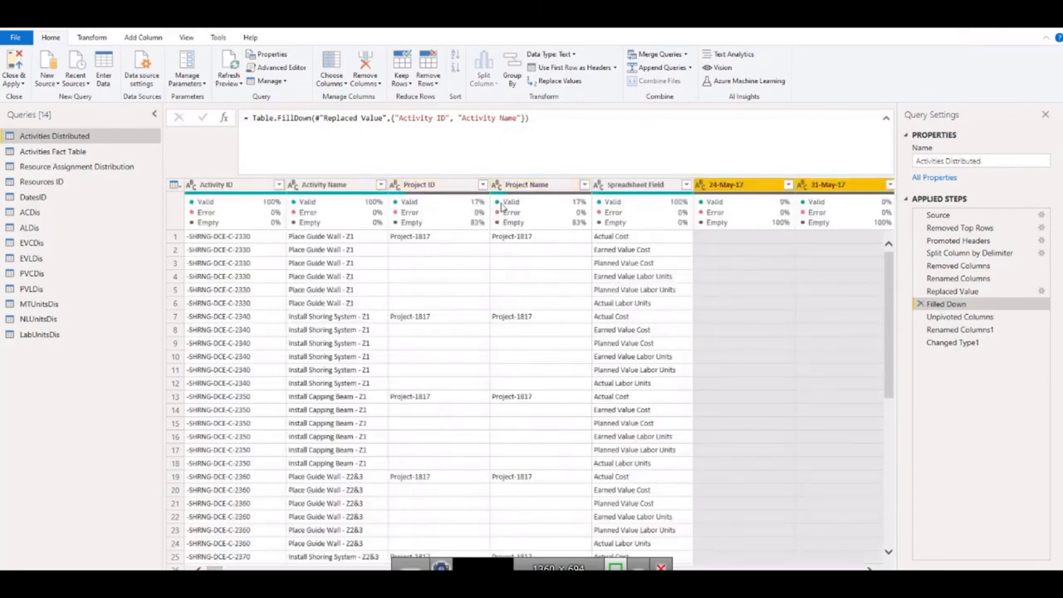
# Step: Compare the columns listed in the Unpivoted Columns formula with the Activity Name, Spreadsheet Field and Project ID columns at Filled Down
pyautogui.click(955, 318)
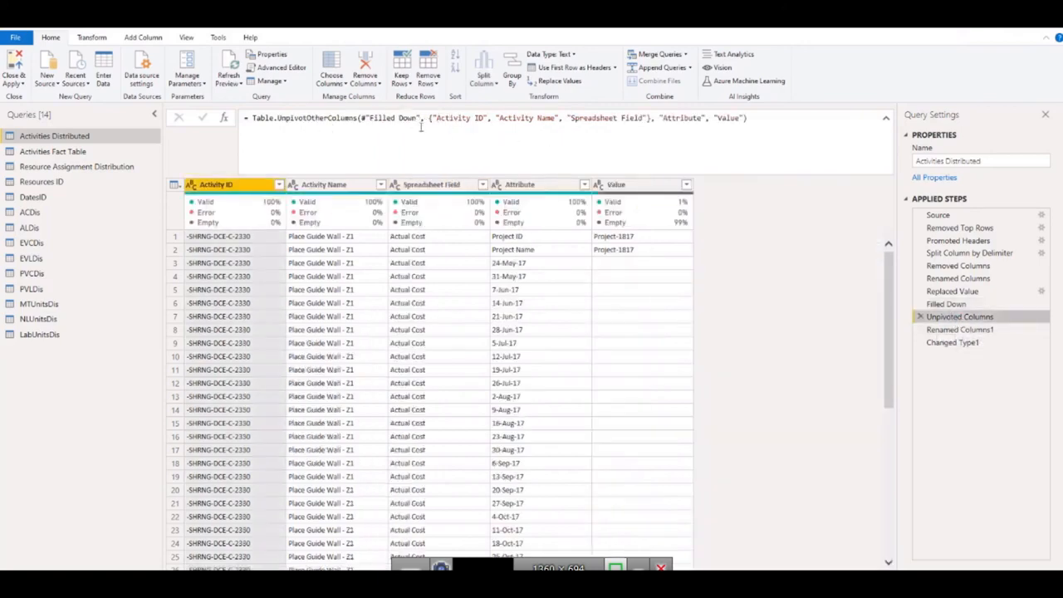
pyautogui.click(947, 304)
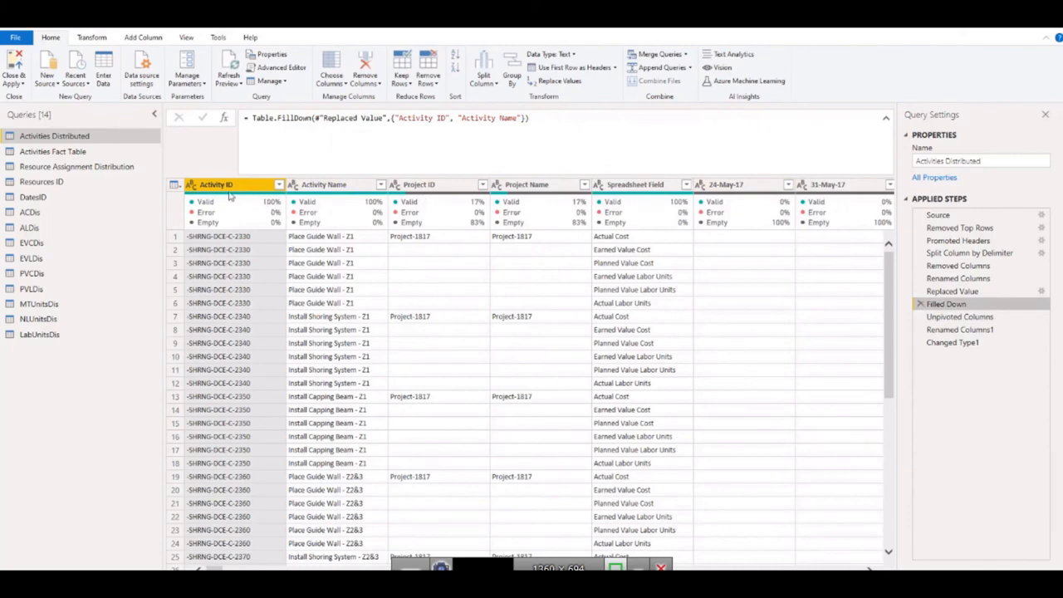
pyautogui.click(324, 188)
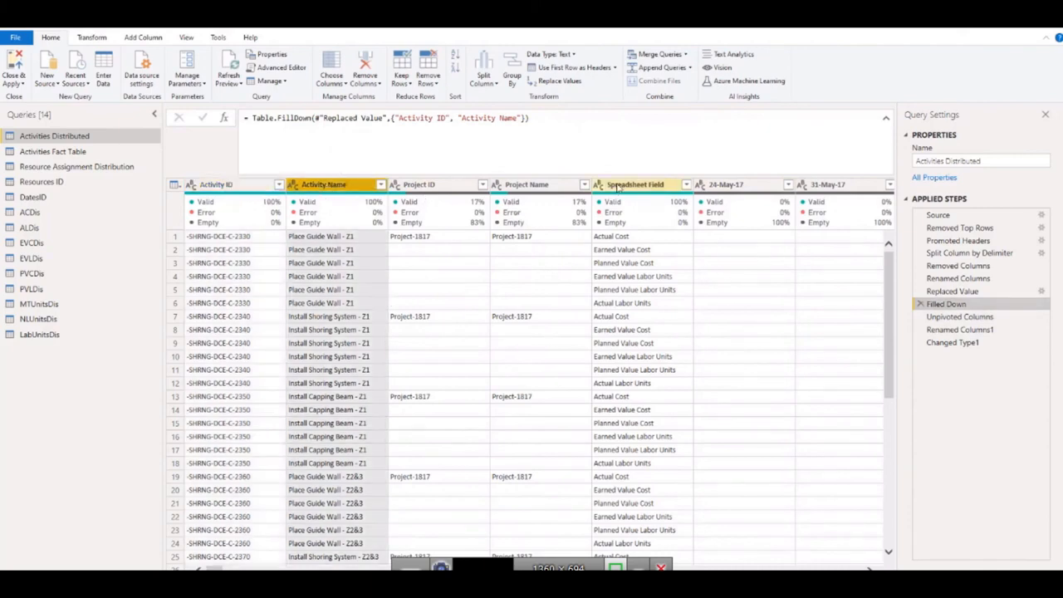
pyautogui.click(617, 187)
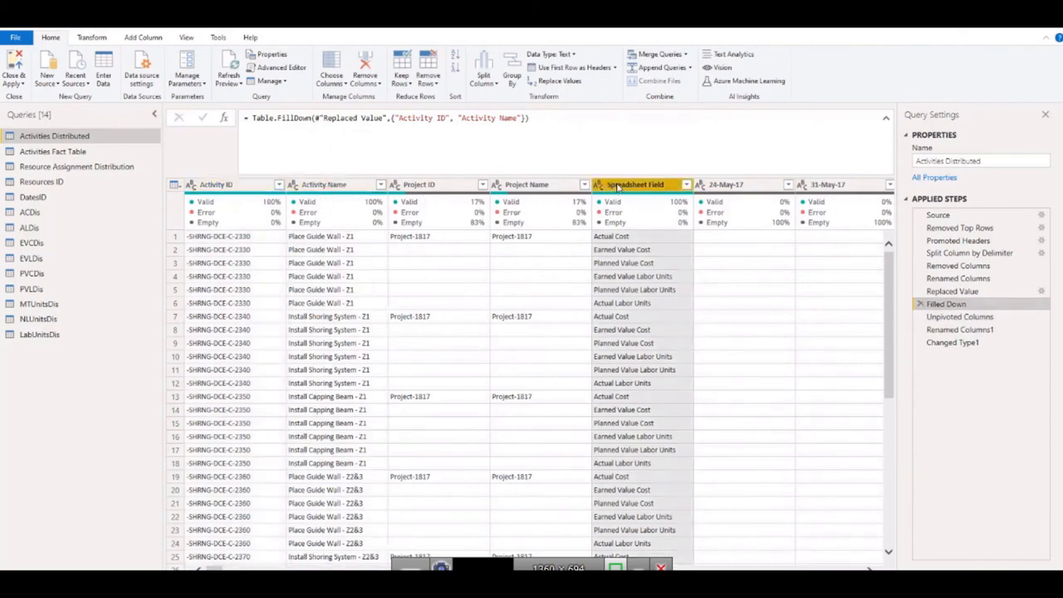
pyautogui.click(419, 184)
pyautogui.doubleClick(419, 185)
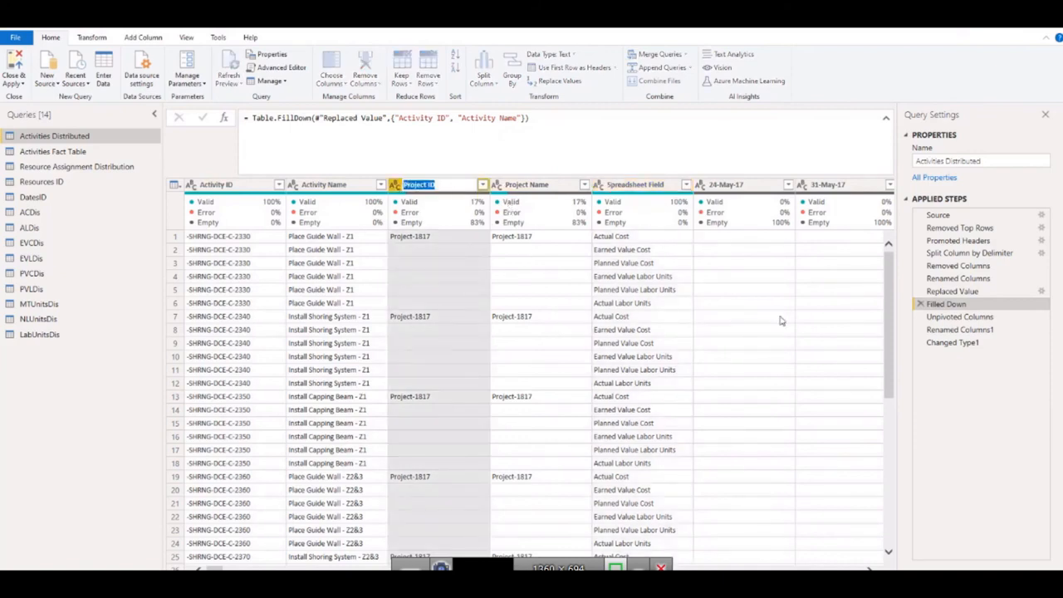
# Step: In the Unpivoted Columns formula, insert two extra "Activity ID" entries after the first one in the column list
pyautogui.click(952, 322)
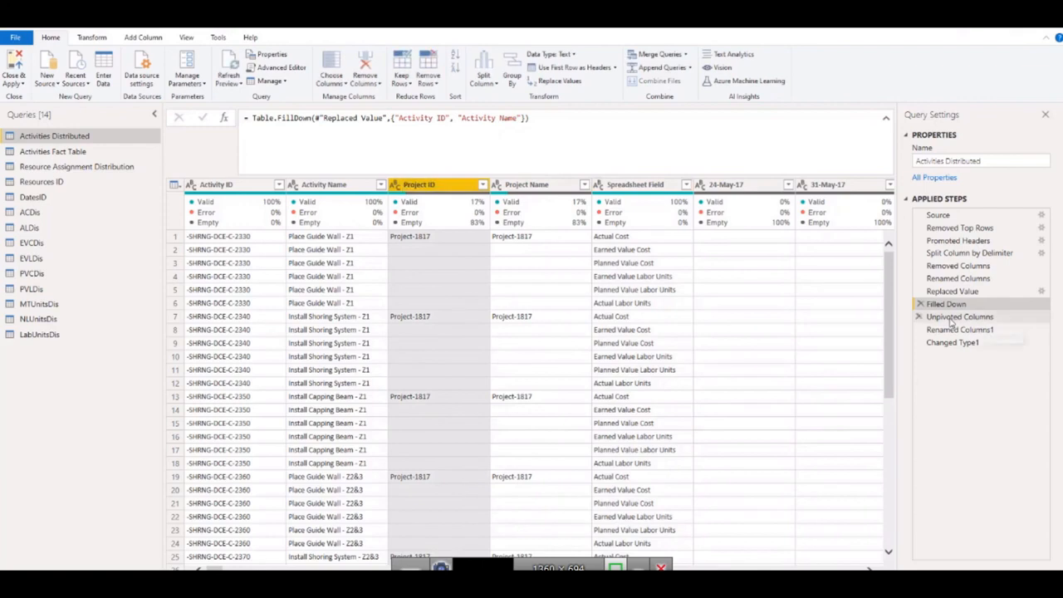
pyautogui.click(951, 322)
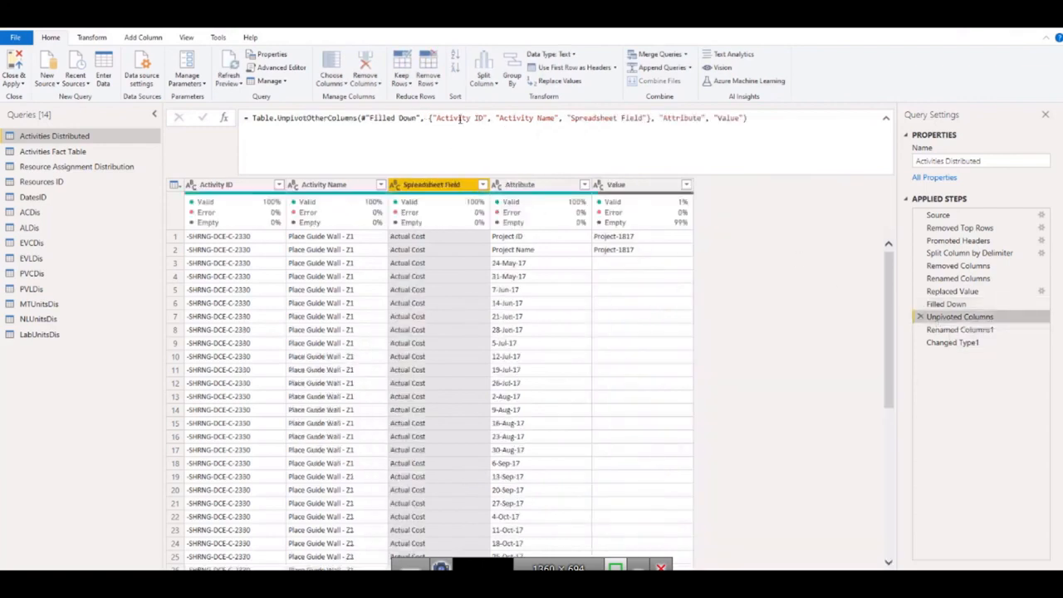
pyautogui.moveTo(430, 117); pyautogui.dragTo(488, 118)
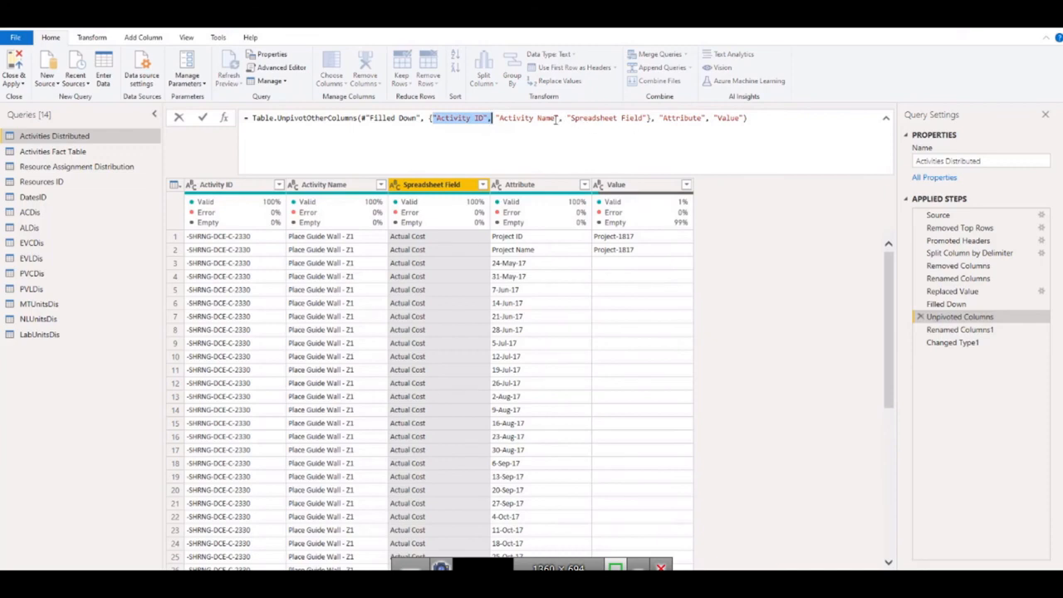
pyautogui.click(495, 117)
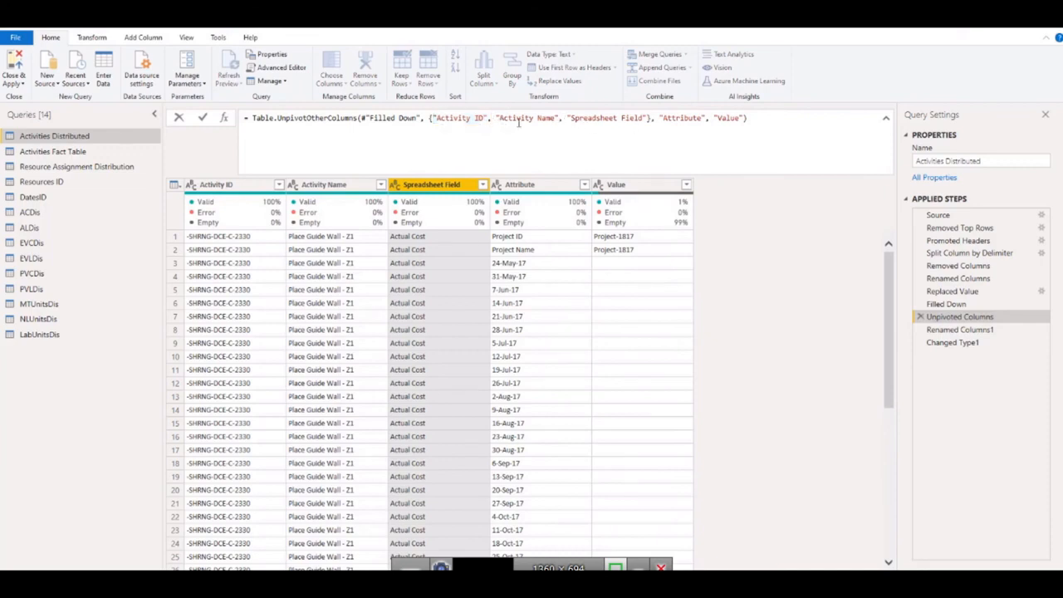
pyautogui.write(',')
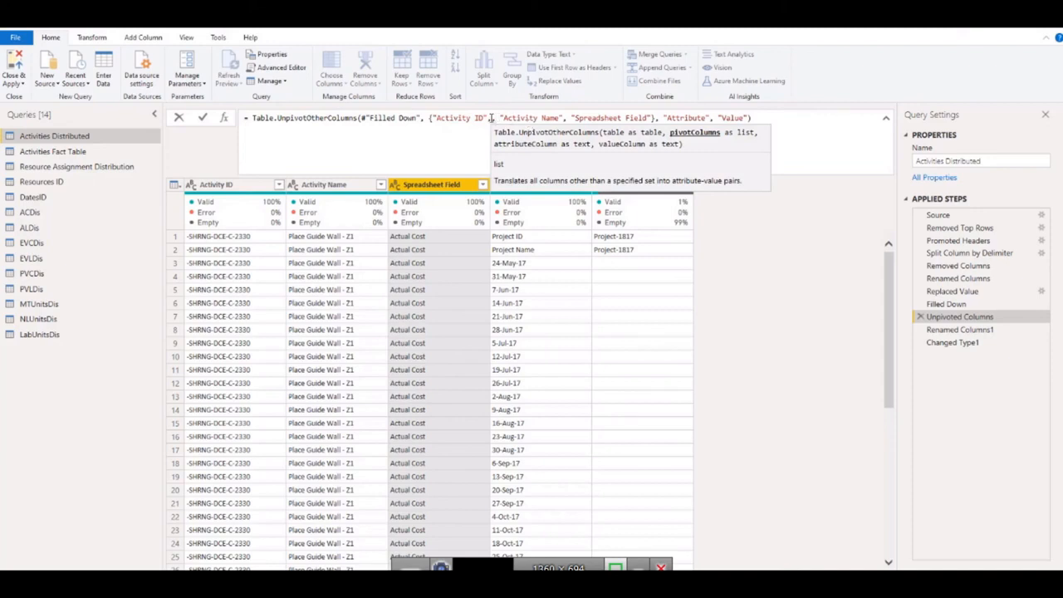
pyautogui.press('BackSpace')
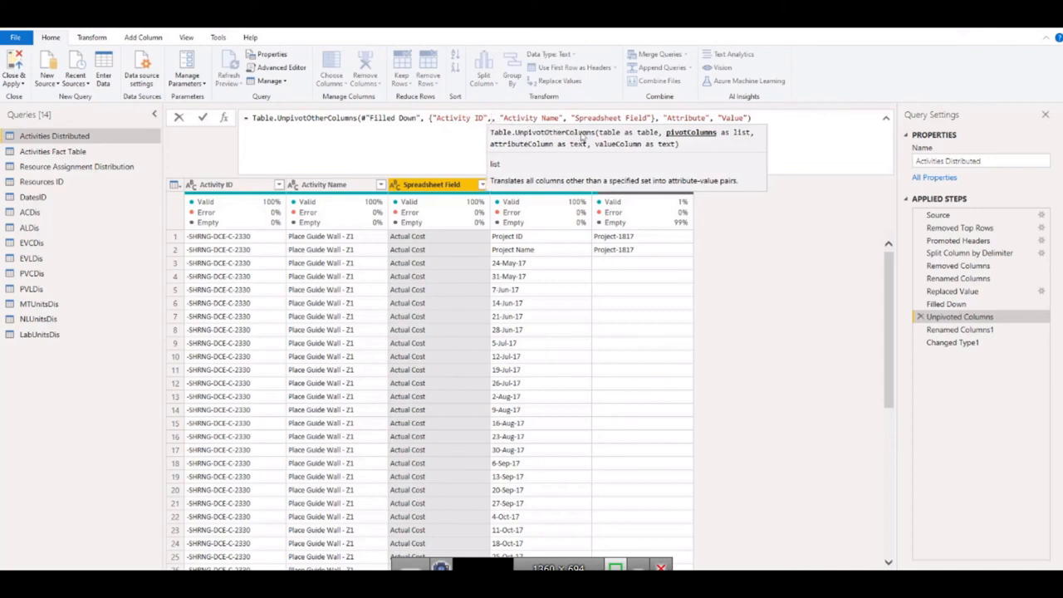
pyautogui.write('"Activity ID",')
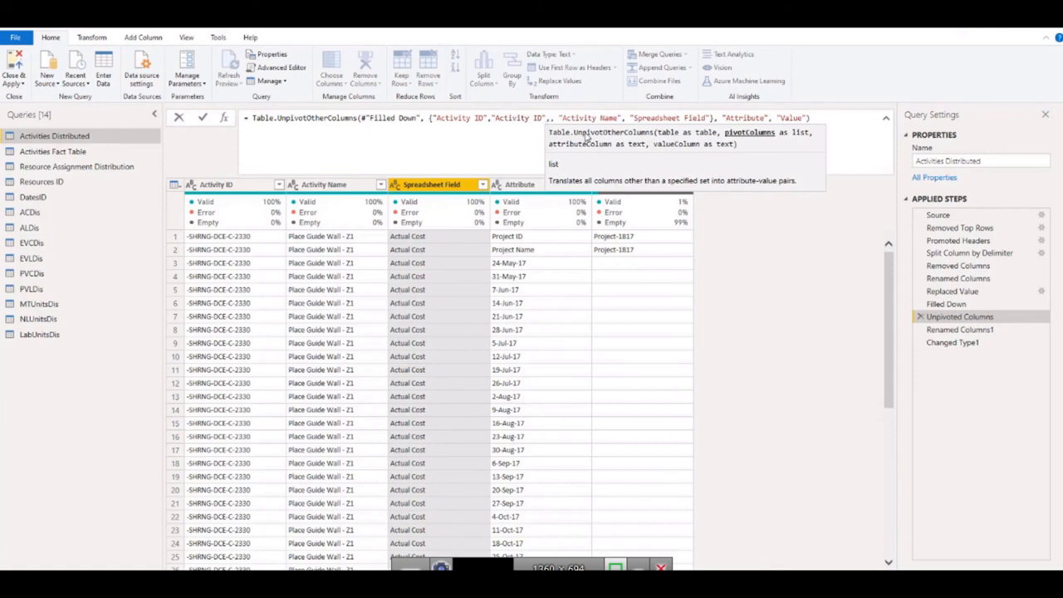
pyautogui.write('"Activity ID",')
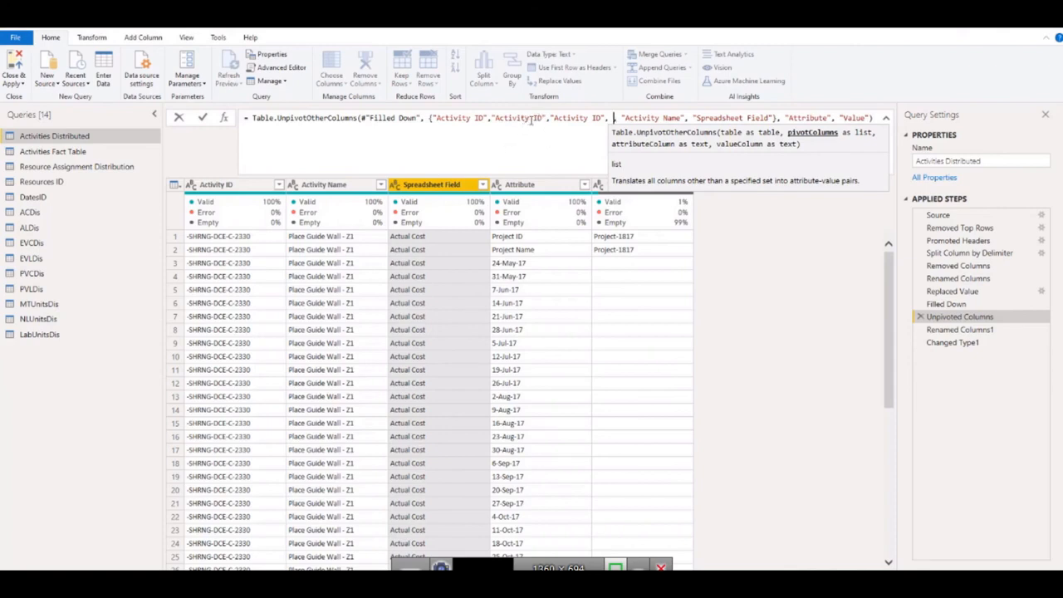
# Step: Change the two duplicate "Activity ID" entries in the unpivot formula to "Project ID" and "Project Name" and apply the formula
pyautogui.moveTo(529, 118); pyautogui.dragTo(496, 119)
pyautogui.write('Proje')
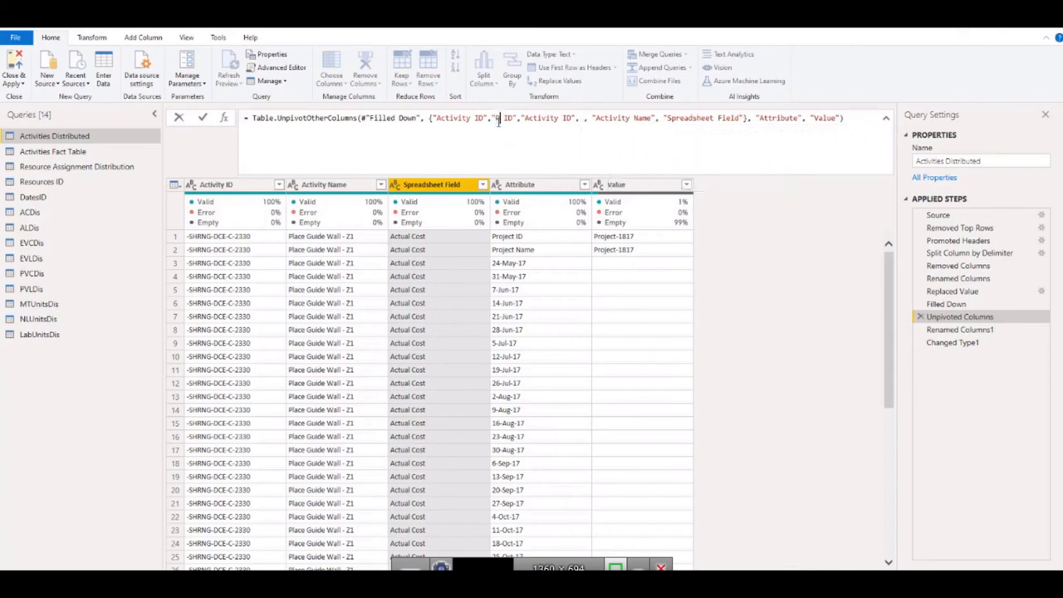
pyautogui.write('ct')
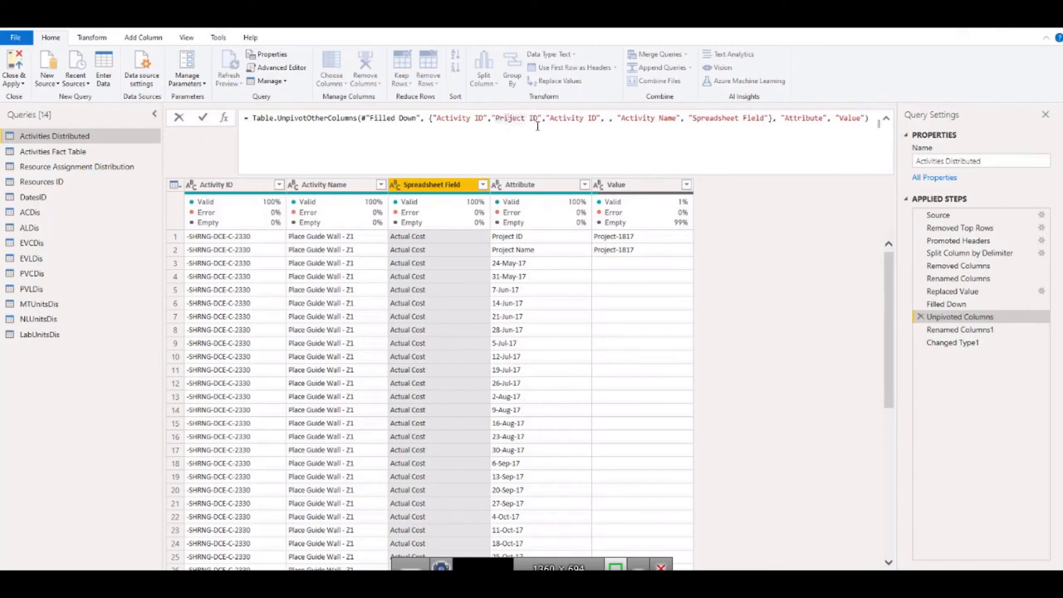
pyautogui.press('BackSpace')
pyautogui.write('o')
pyautogui.moveTo(597, 118); pyautogui.dragTo(552, 118)
pyautogui.write('Project N')
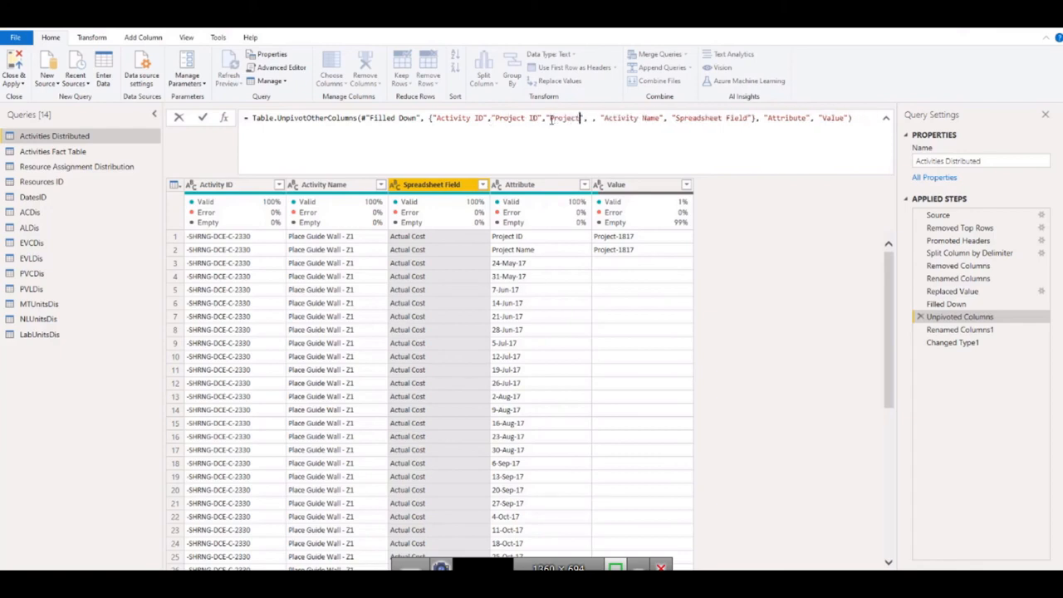
pyautogui.write('ame')
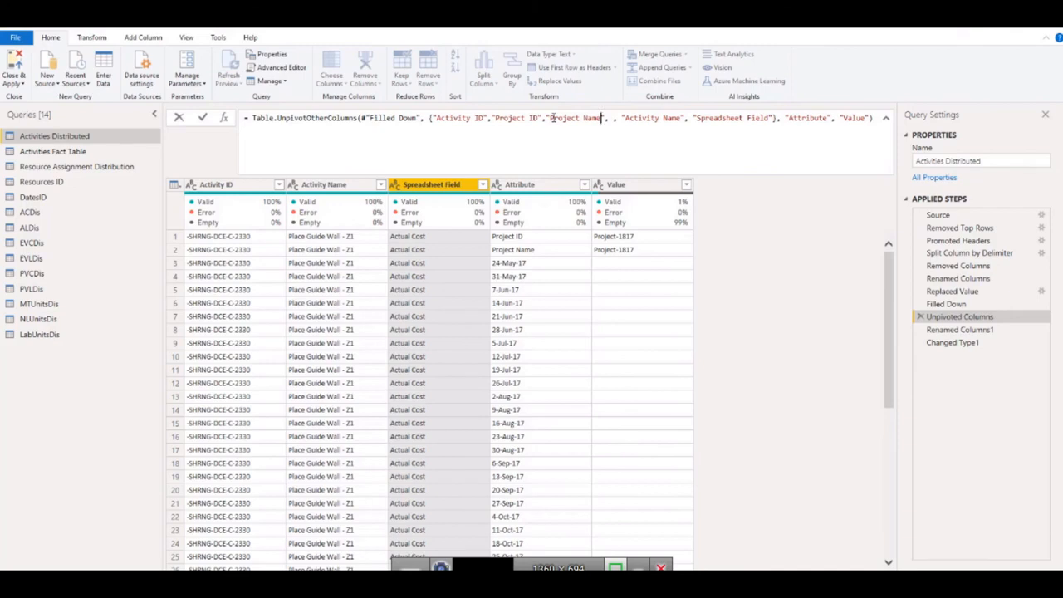
pyautogui.click(944, 304)
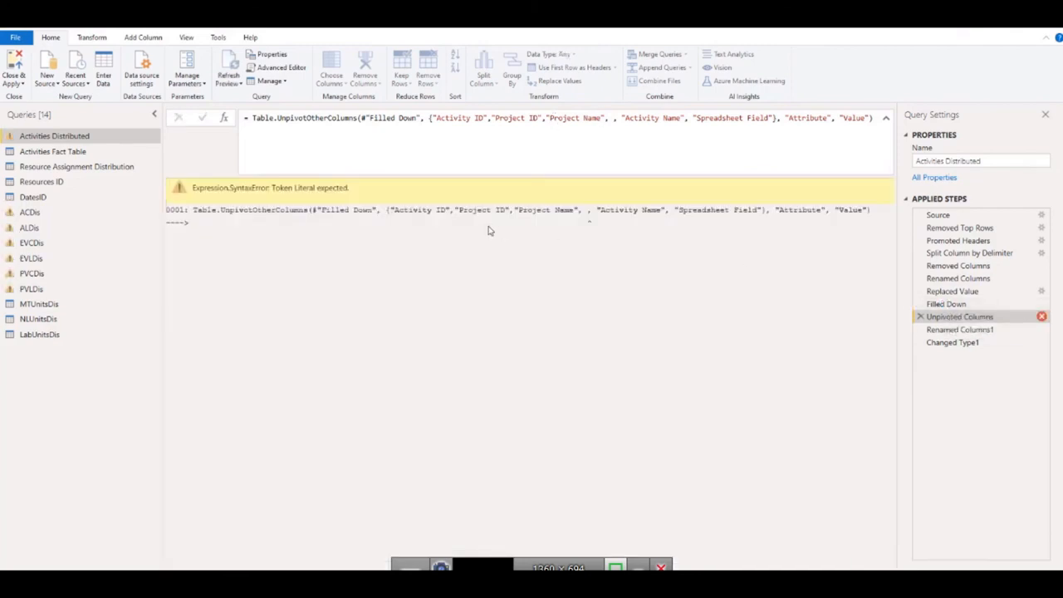
# Step: Check the Project ID column name at Filled Down, then space the entries and remove the extra comma before "Activity Name" in the unpivot formula
pyautogui.click(945, 304)
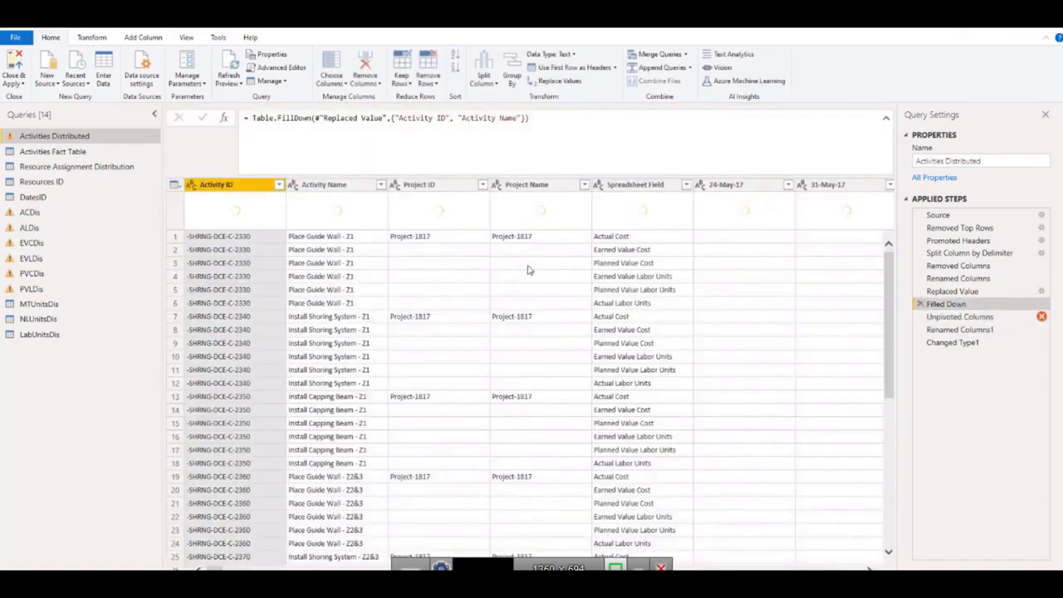
pyautogui.doubleClick(440, 186)
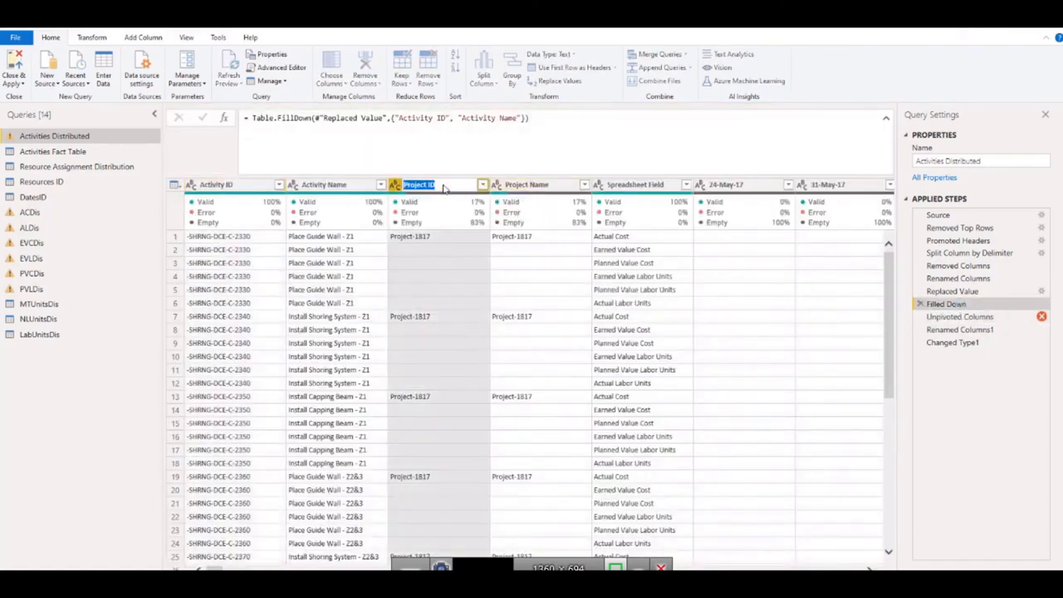
pyautogui.click(967, 319)
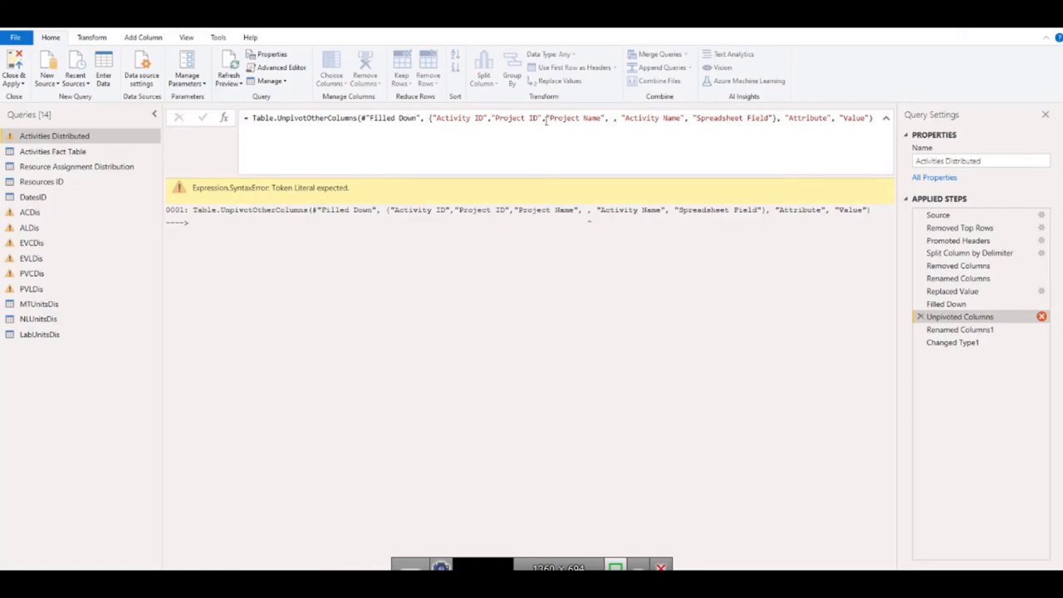
pyautogui.moveTo(497, 119); pyautogui.dragTo(535, 118)
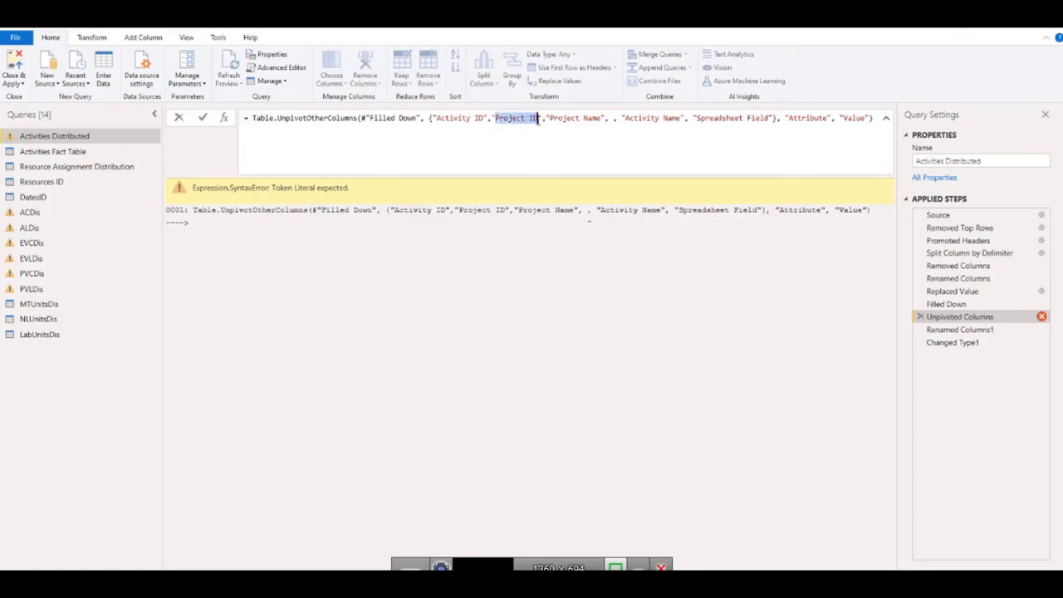
pyautogui.click(532, 149)
pyautogui.click(493, 119)
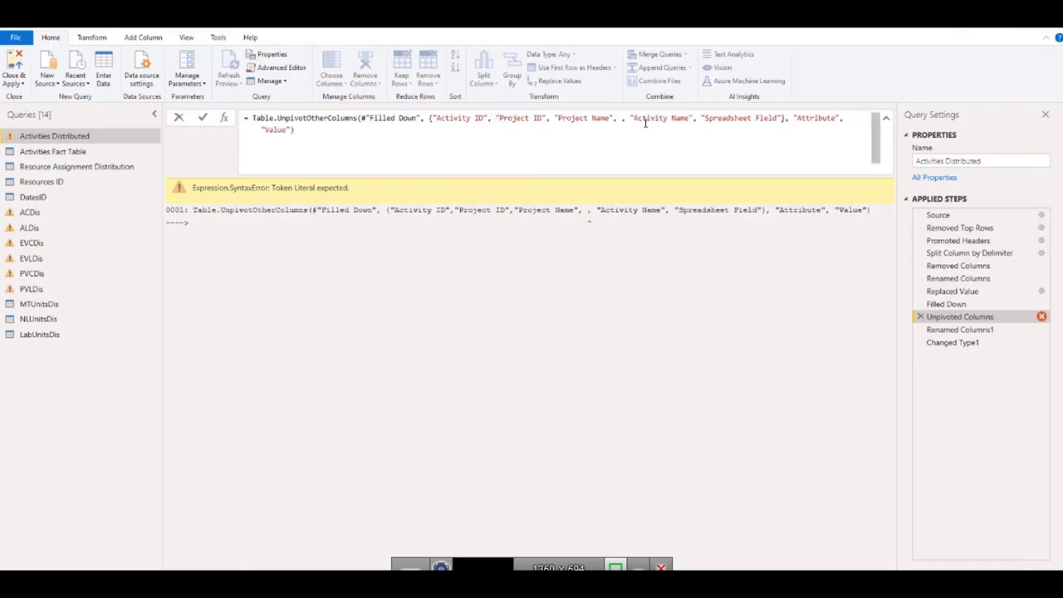
pyautogui.press('BackSpace')
pyautogui.press('BackSpace')
pyautogui.press('Return')
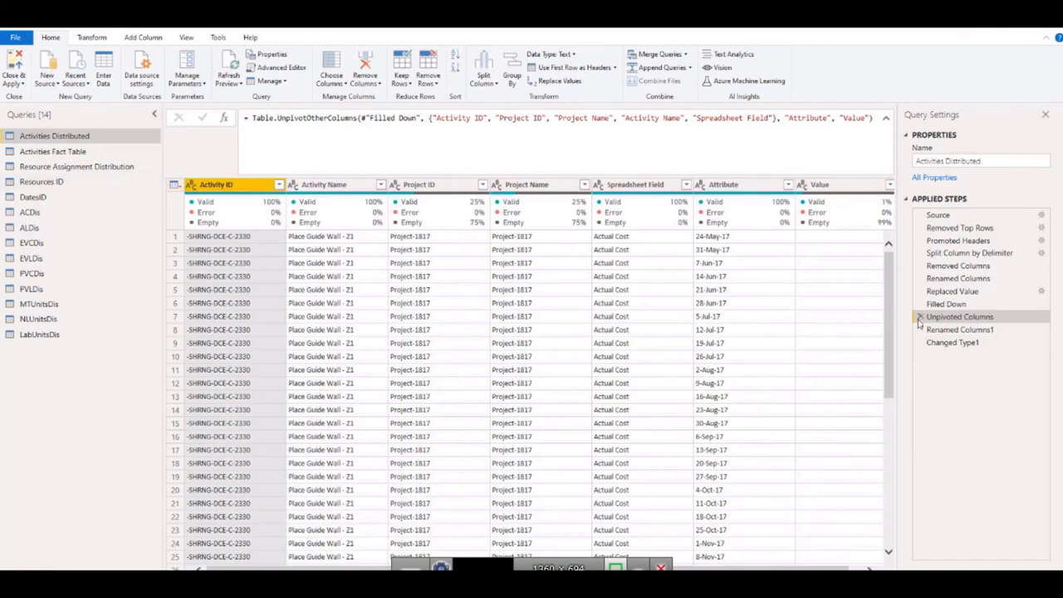
# Step: Check the results at Changed Type1 and Renamed Columns1, then review the columns listed in the corrected Unpivoted Columns formula
pyautogui.click(947, 342)
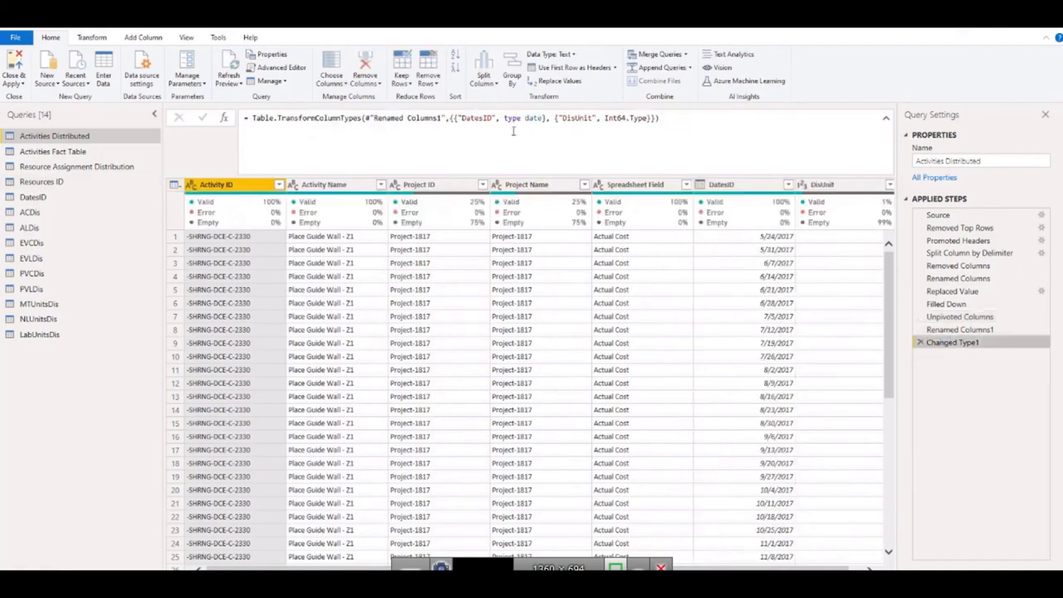
pyautogui.click(953, 332)
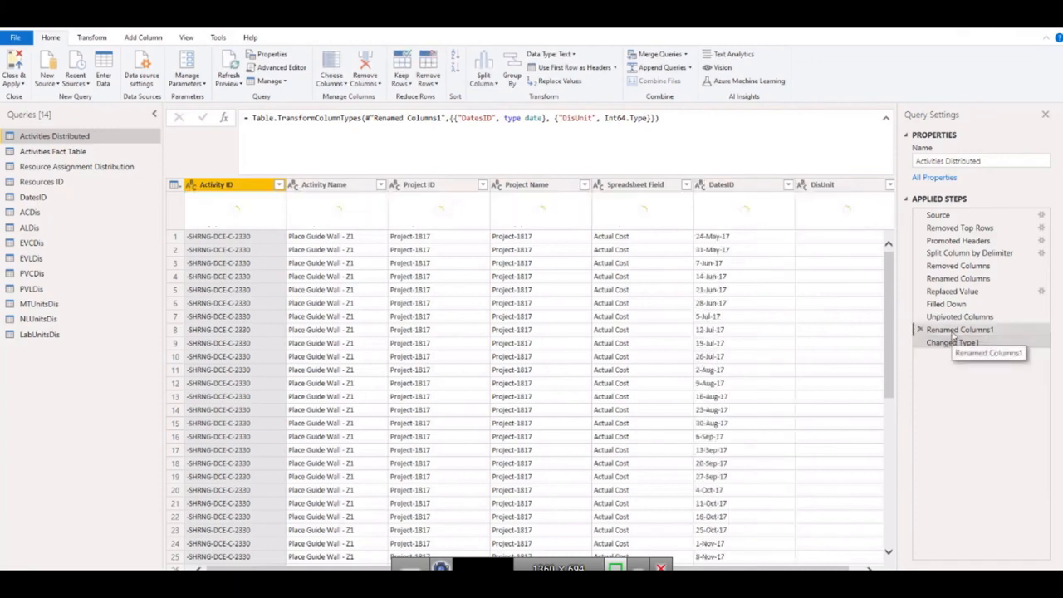
pyautogui.click(941, 318)
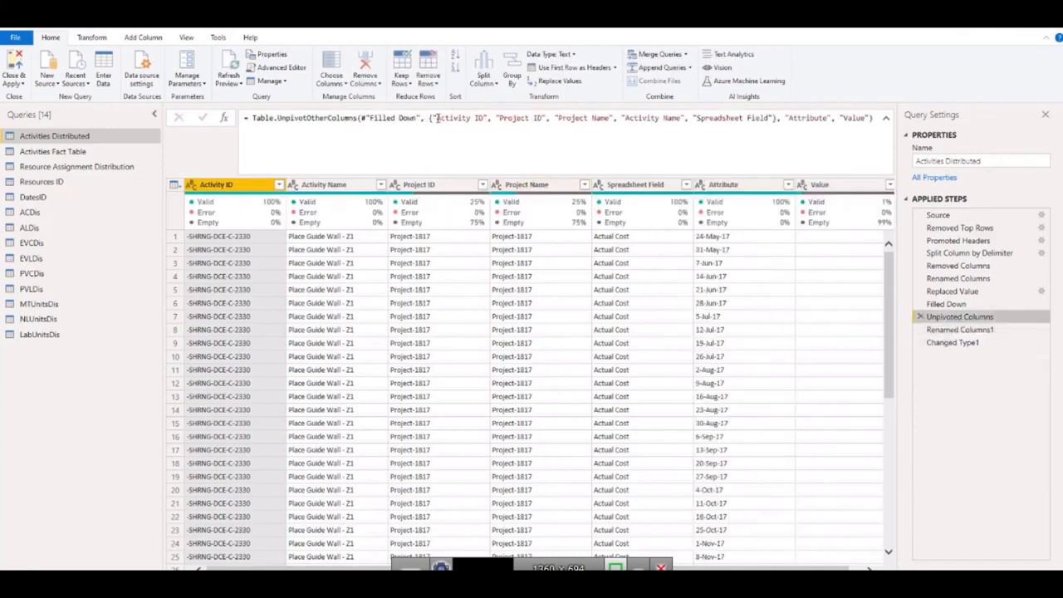
pyautogui.moveTo(436, 118); pyautogui.dragTo(483, 121)
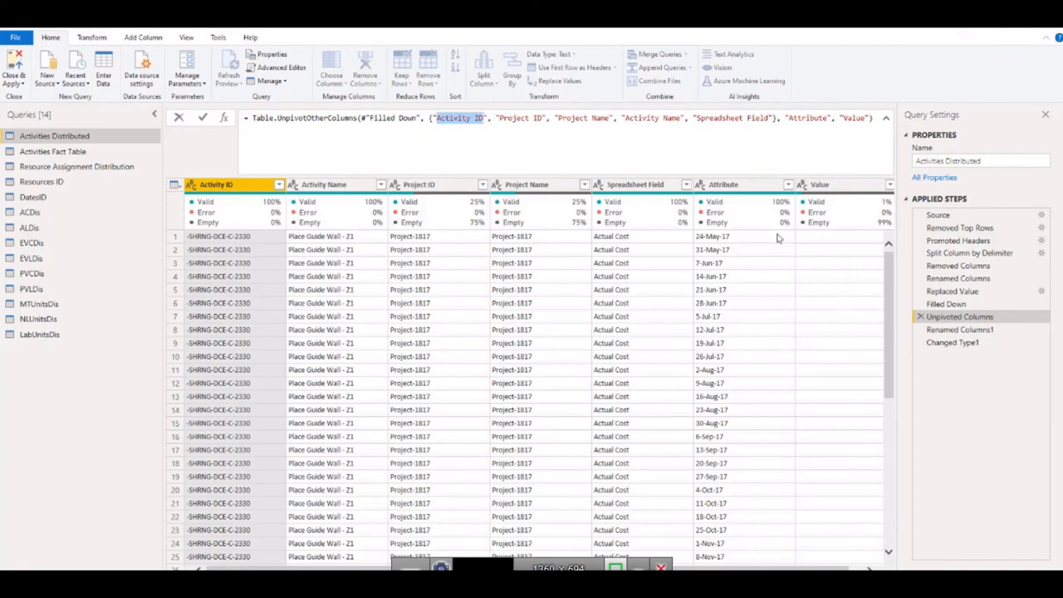
pyautogui.moveTo(558, 118); pyautogui.dragTo(650, 127)
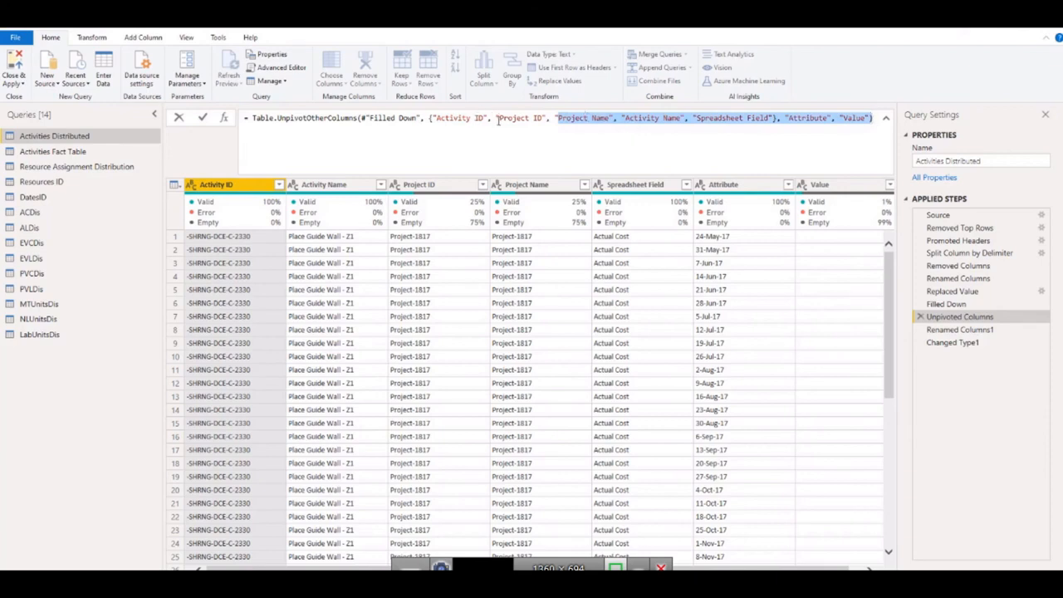
pyautogui.moveTo(555, 118); pyautogui.dragTo(681, 119)
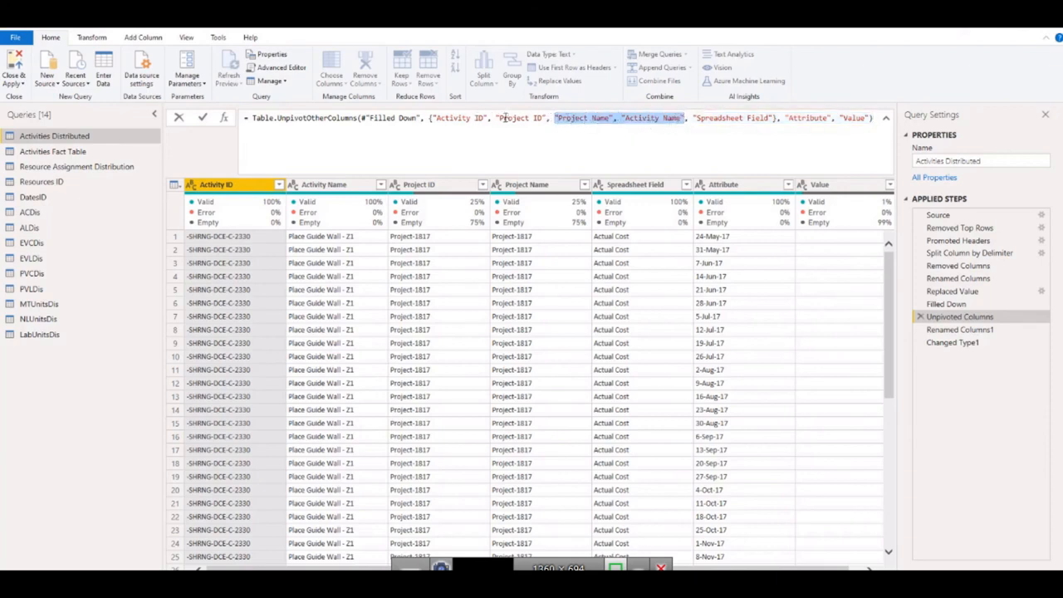
# Step: Compare the Filled Down columns with the Unpivoted Columns formula and copy its "Project ID", "Project Name", entries
pyautogui.moveTo(500, 117); pyautogui.dragTo(530, 118)
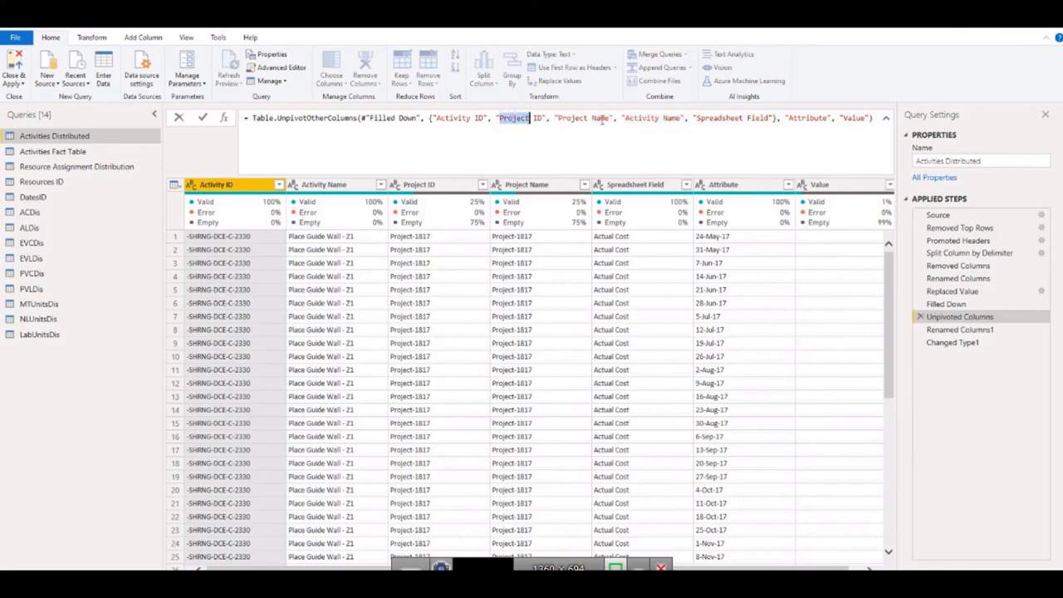
pyautogui.click(945, 305)
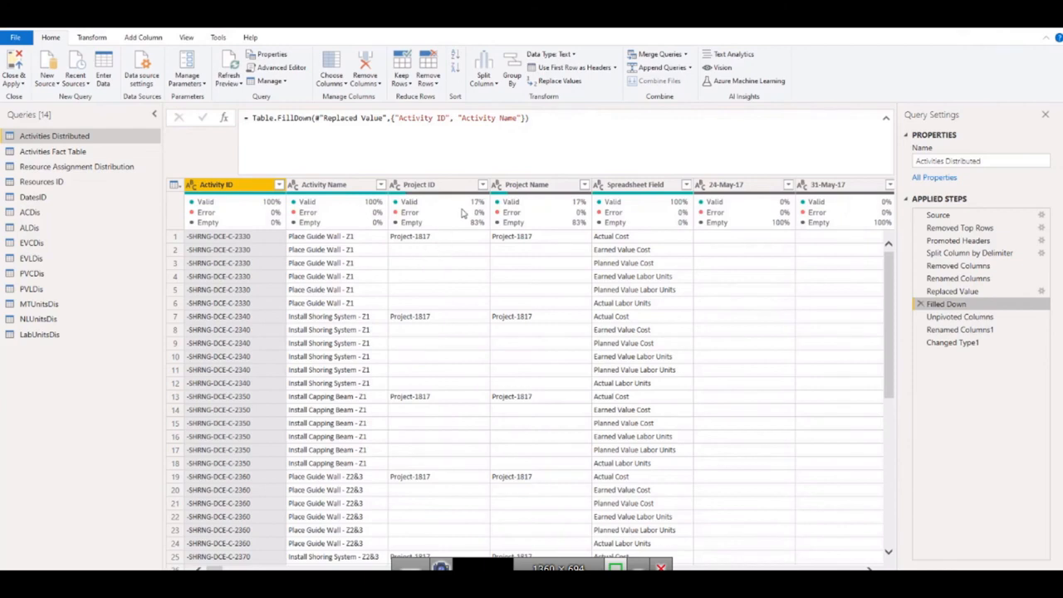
pyautogui.moveTo(395, 117); pyautogui.dragTo(453, 118)
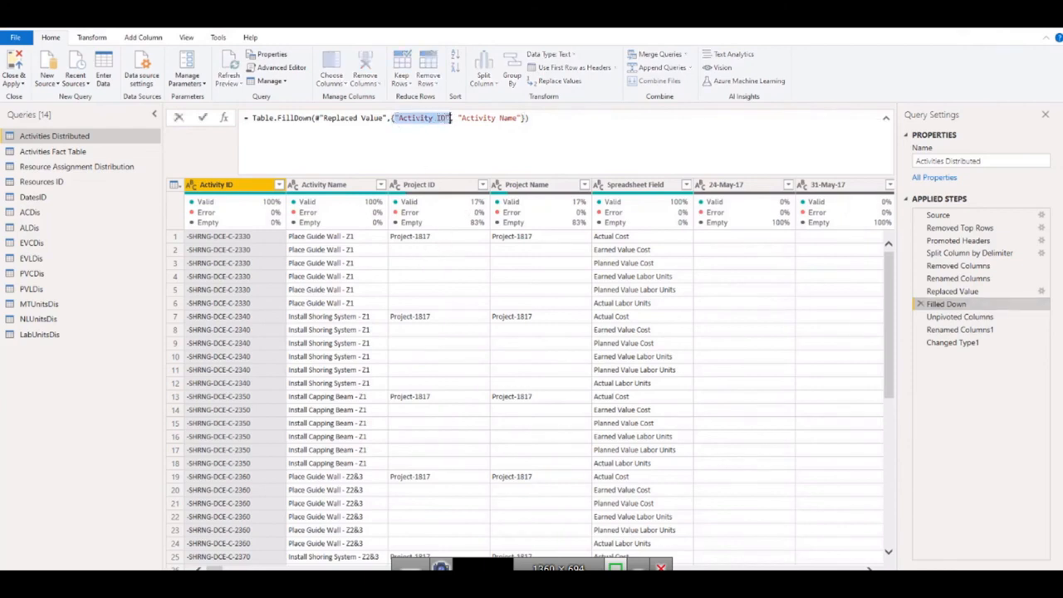
pyautogui.click(958, 318)
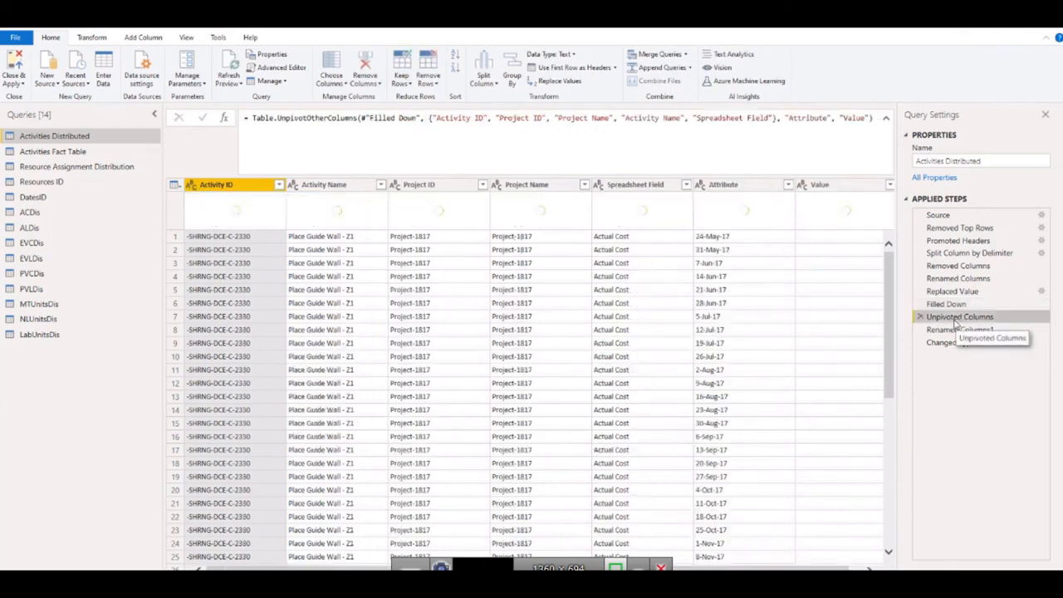
pyautogui.moveTo(494, 117); pyautogui.dragTo(619, 118)
pyautogui.hotkey('ctrl', 'c')
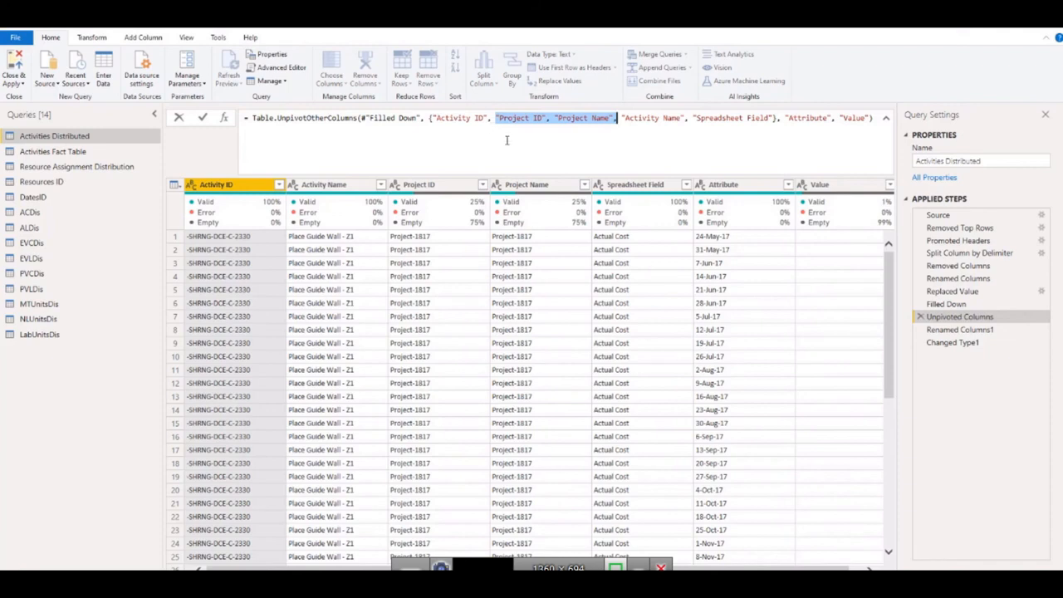
# Step: Insert "Project ID" and "Project Name" after "Activity ID" in the Filled Down formula, apply it and check the result at Unpivoted Columns
pyautogui.click(945, 304)
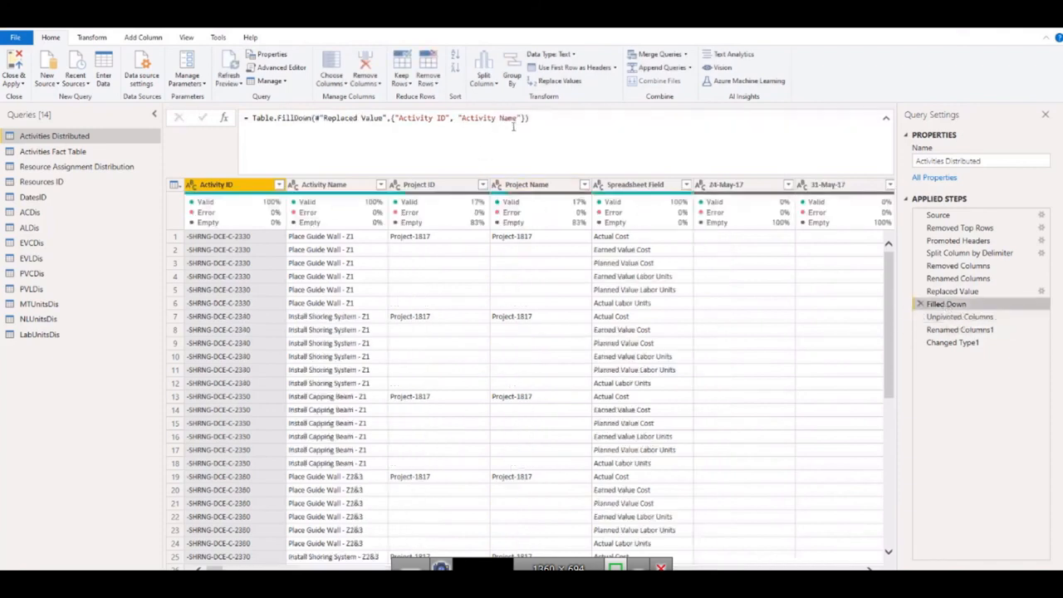
pyautogui.click(460, 122)
pyautogui.hotkey('ctrl', 'v')
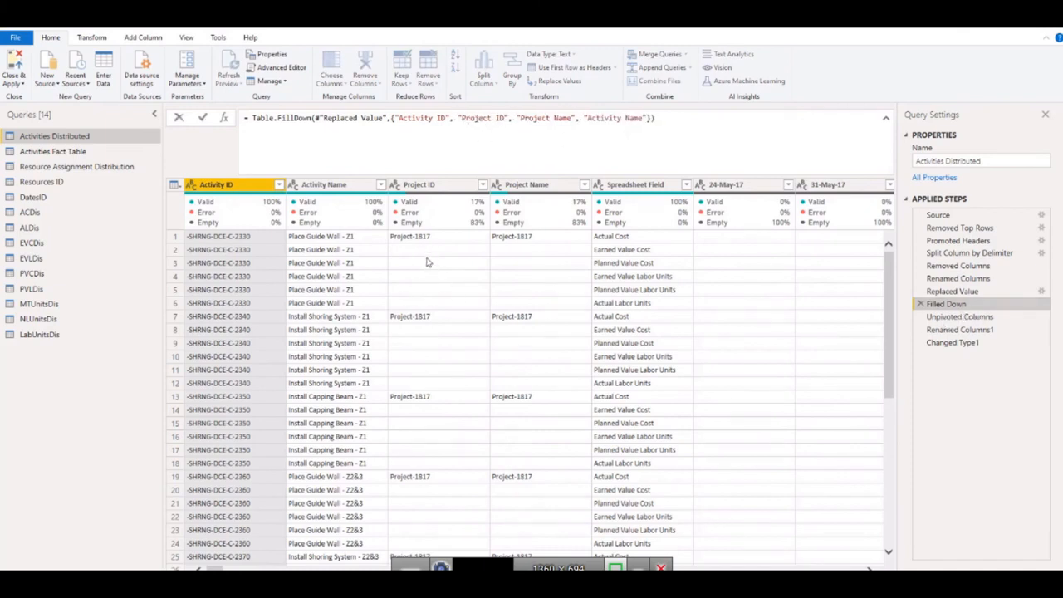
pyautogui.click(960, 306)
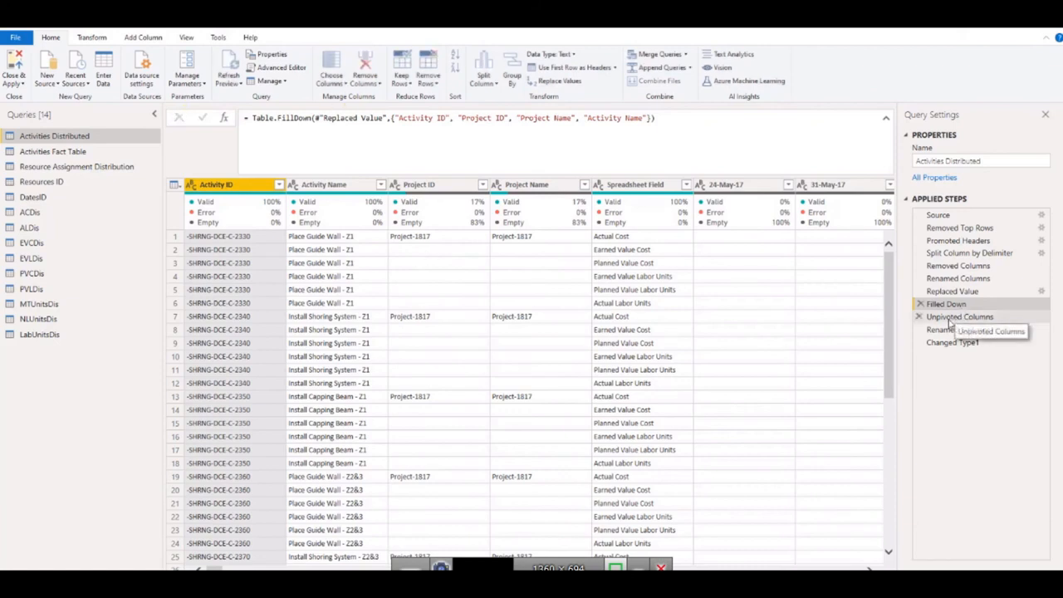
pyautogui.click(949, 318)
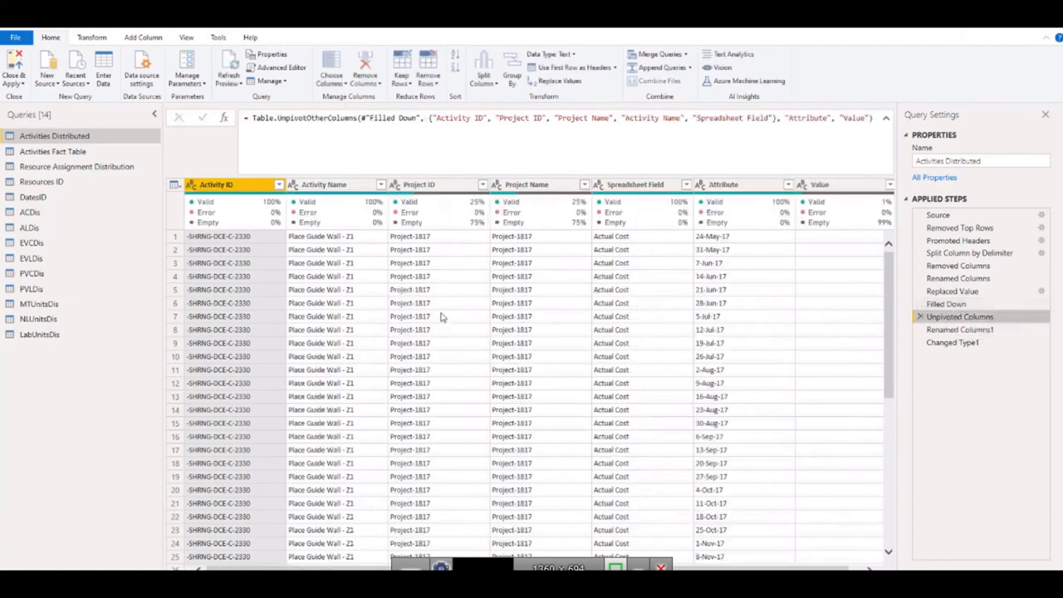
pyautogui.click(948, 304)
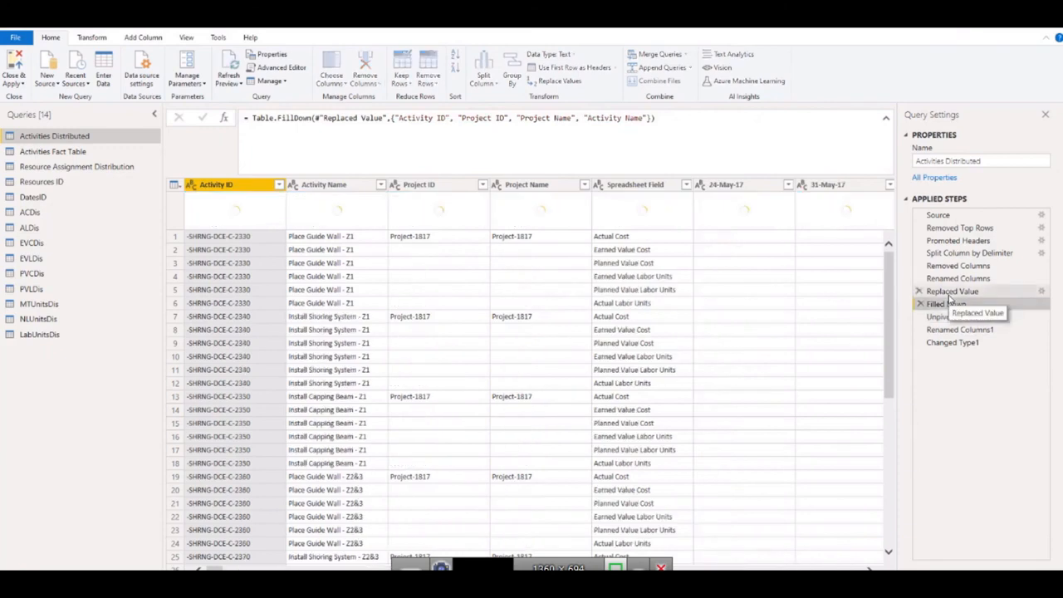
# Step: Add "Project ID" and "Project Name" after "Activity ID" in the Replaced Value formula and check the result at Filled Down
pyautogui.click(949, 293)
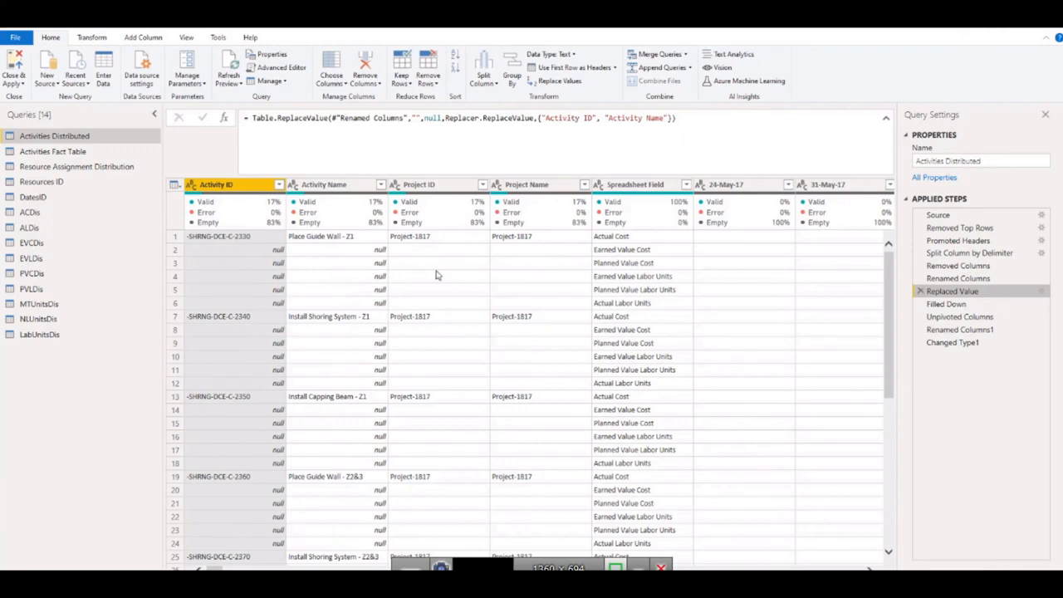
pyautogui.click(602, 119)
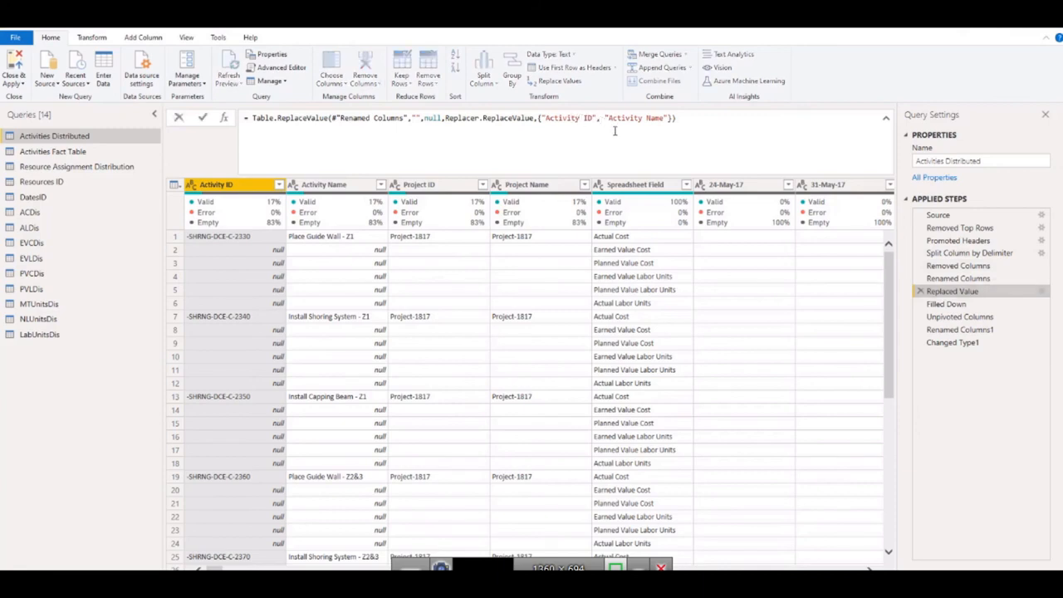
pyautogui.write('"Project ID", "Project Name",')
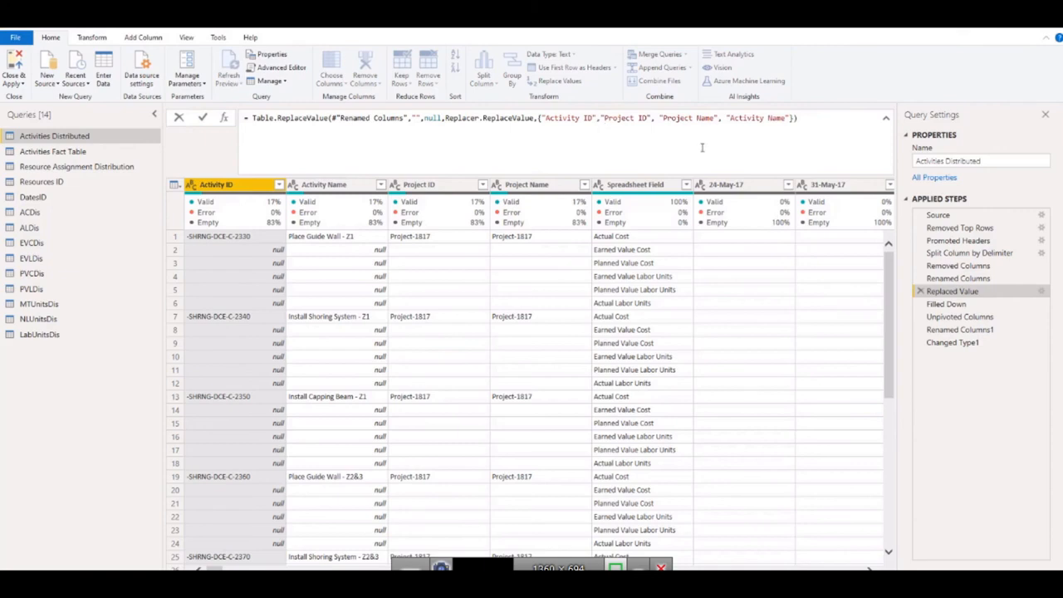
pyautogui.click(941, 305)
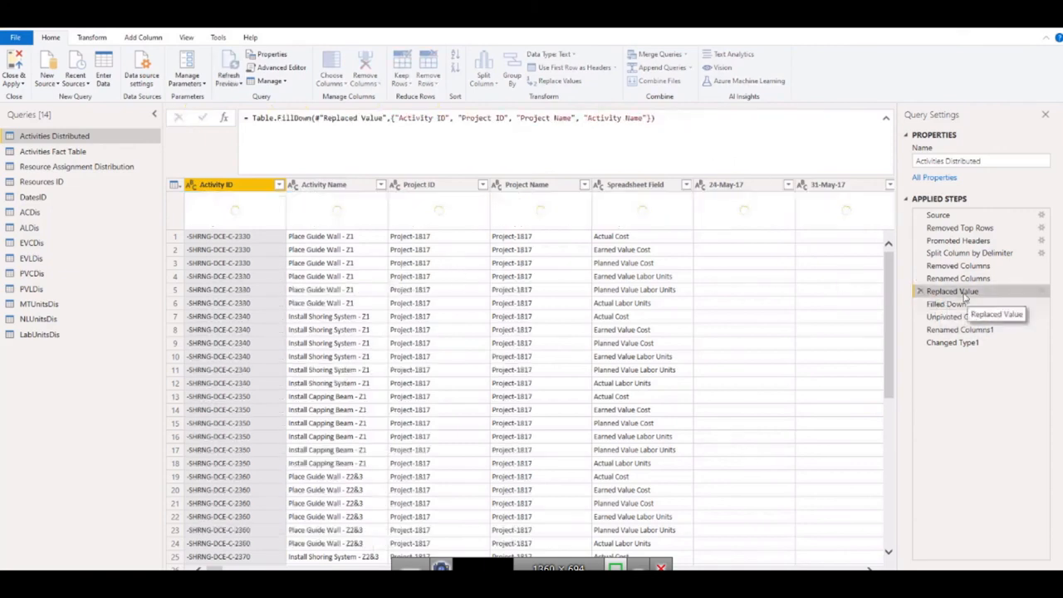
pyautogui.click(962, 292)
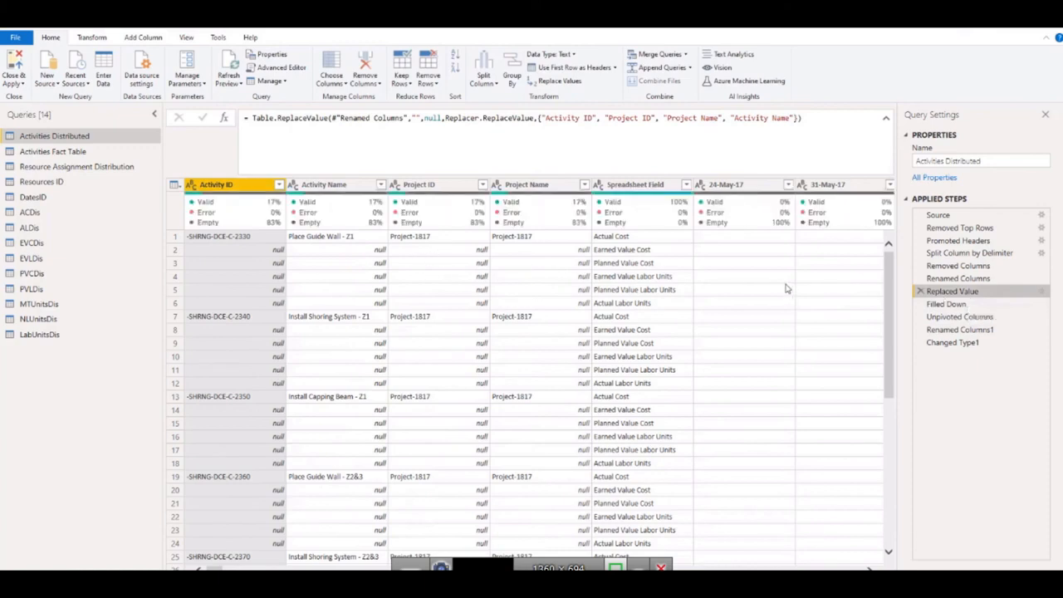
# Step: Review the applied steps of Activities Distributed from Removed Top Rows through Changed Type1, checking how each handles the project columns
pyautogui.click(957, 279)
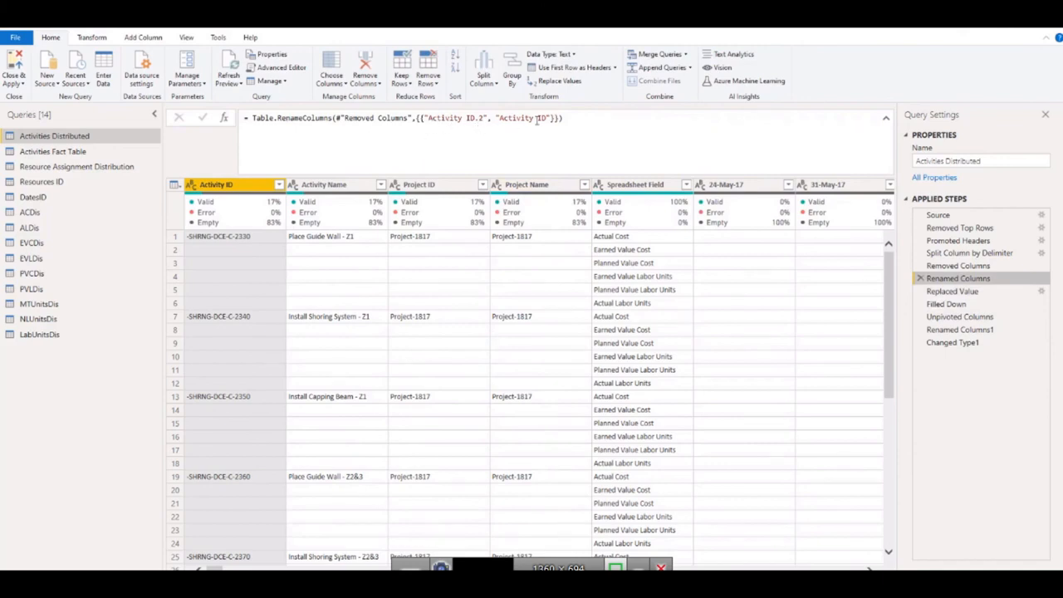
pyautogui.click(948, 230)
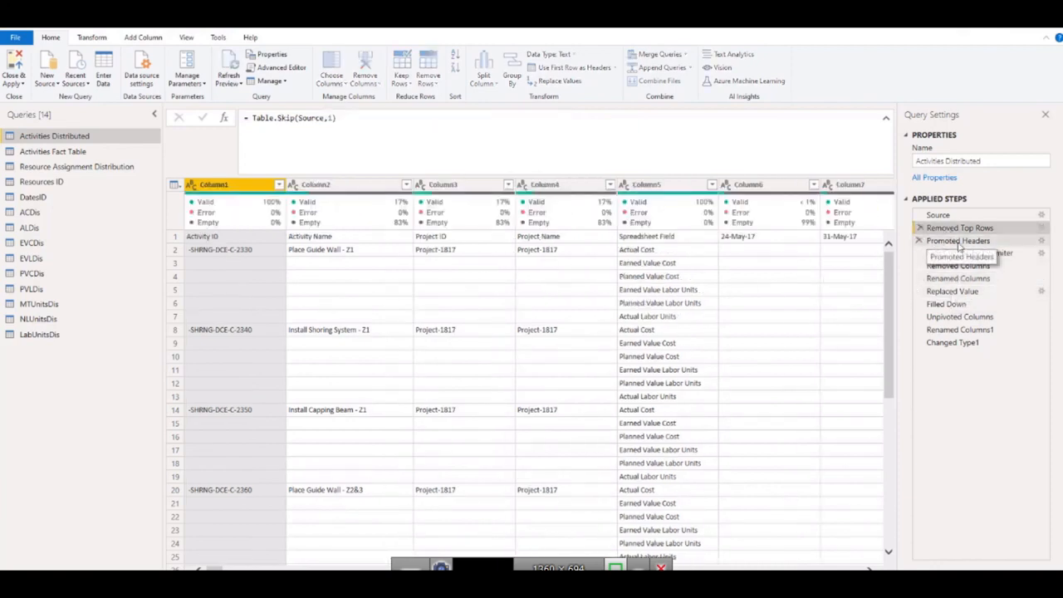
pyautogui.click(956, 241)
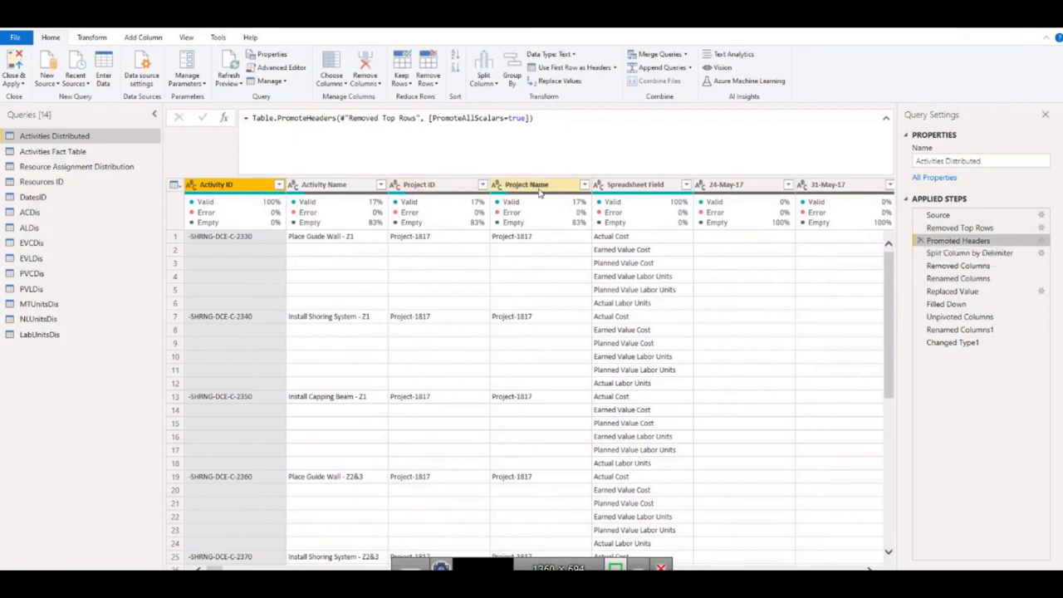
pyautogui.click(944, 254)
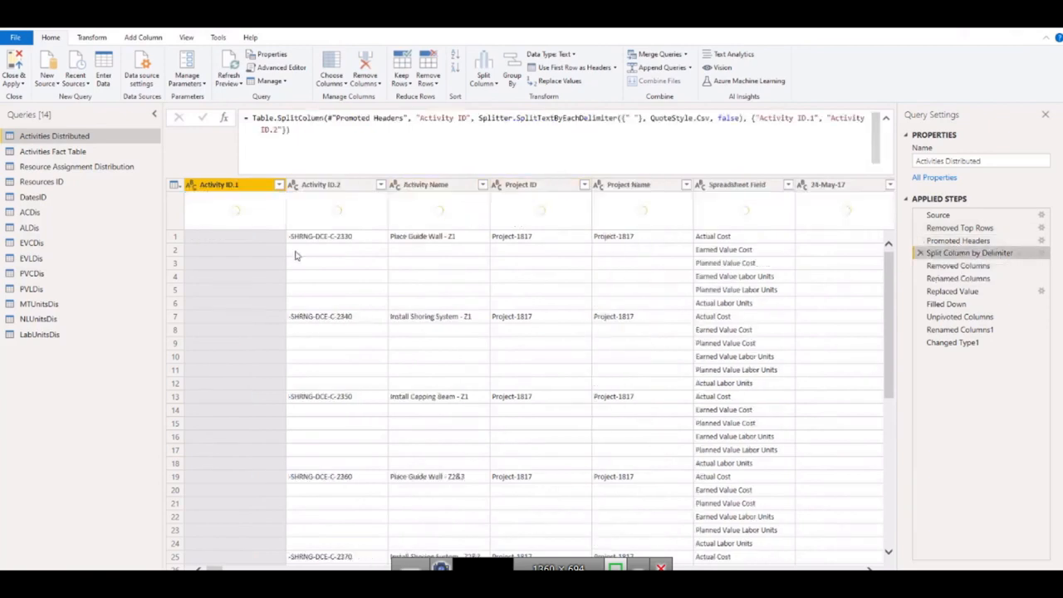
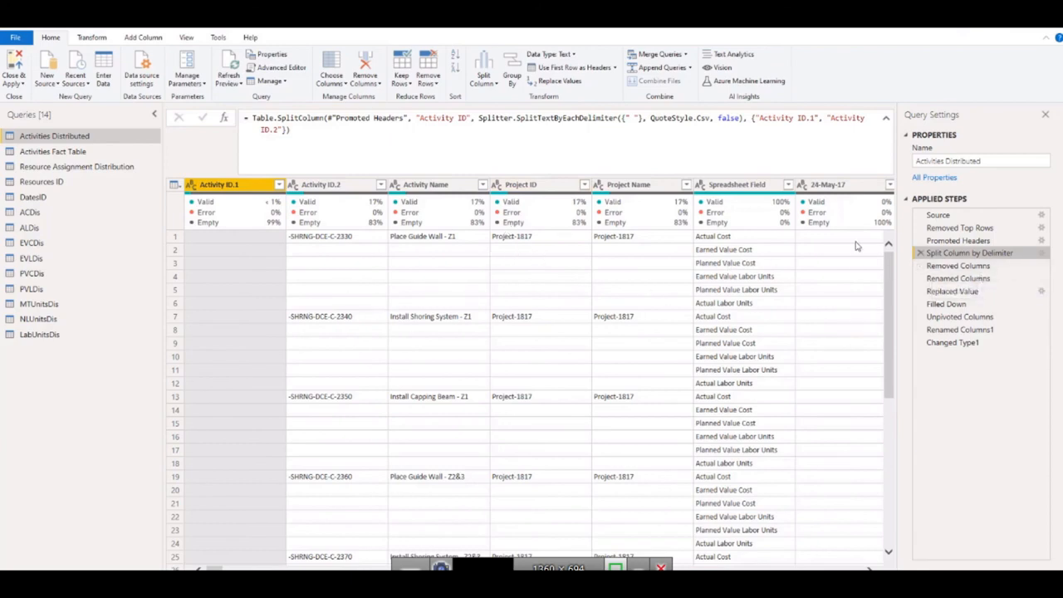
pyautogui.click(948, 265)
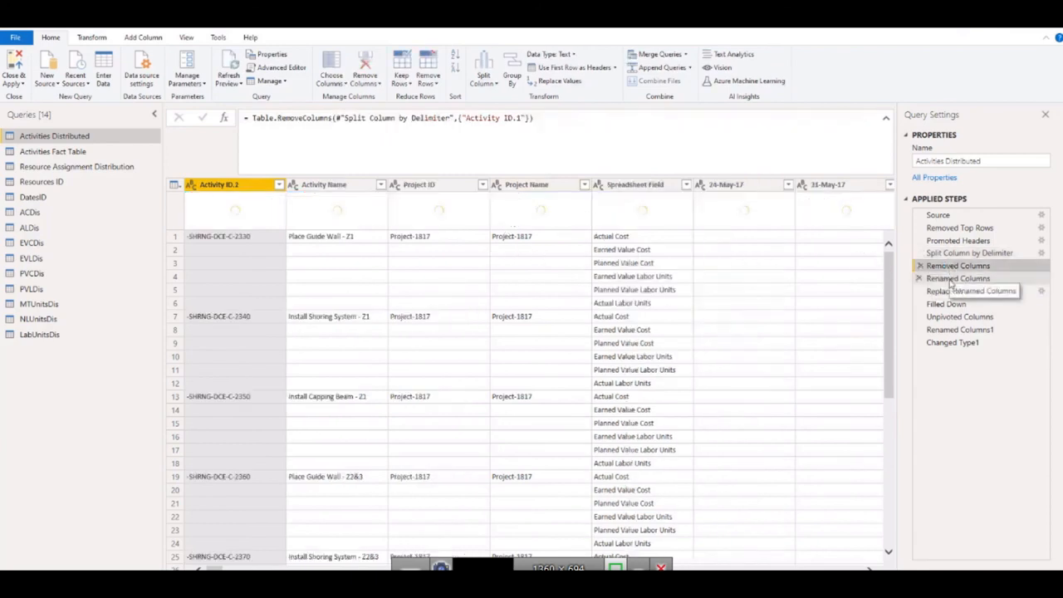
pyautogui.click(951, 281)
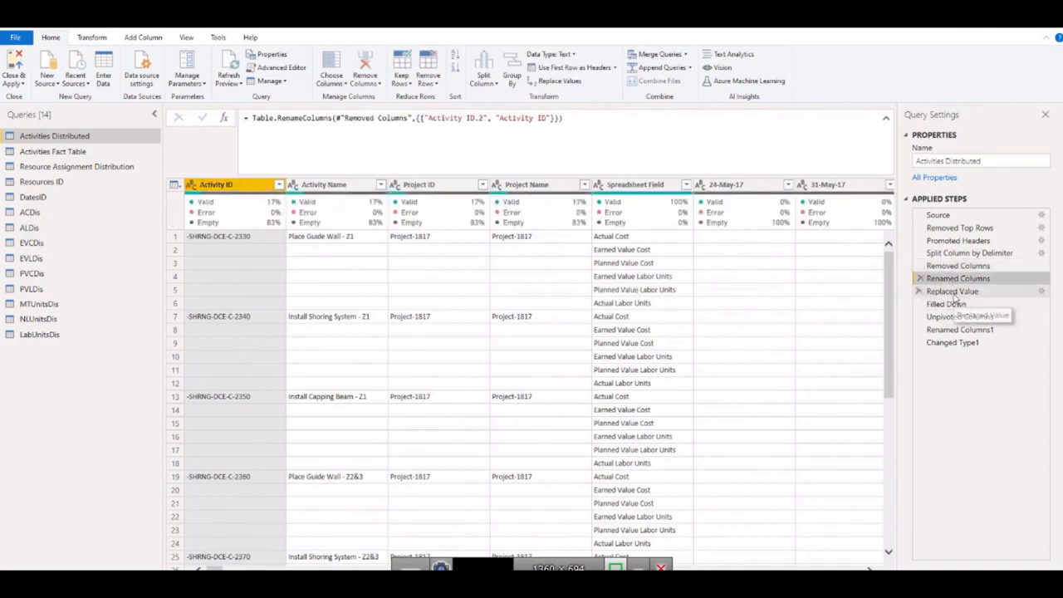
pyautogui.click(952, 292)
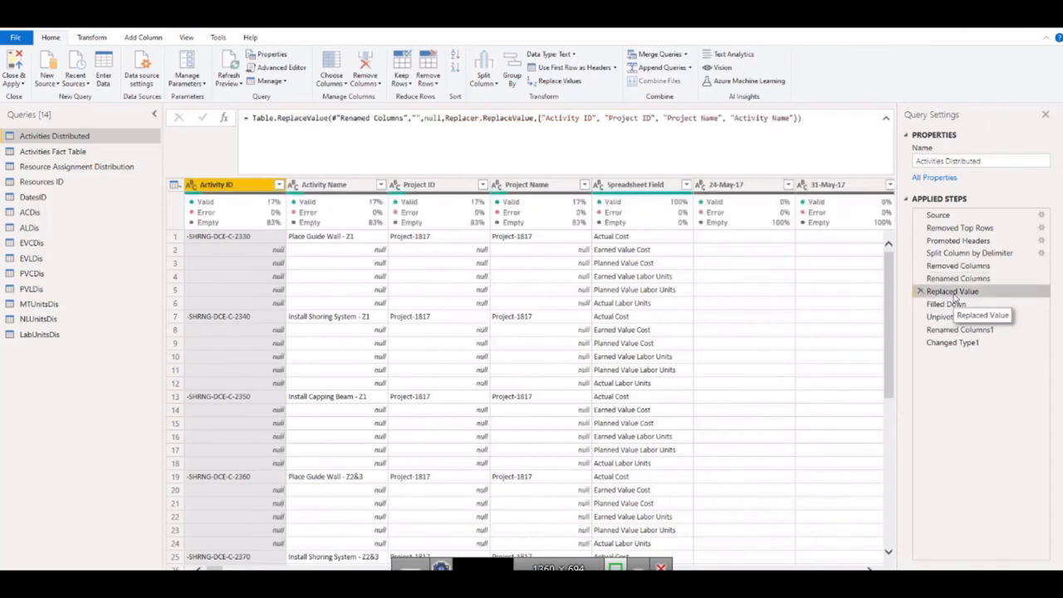
pyautogui.click(954, 304)
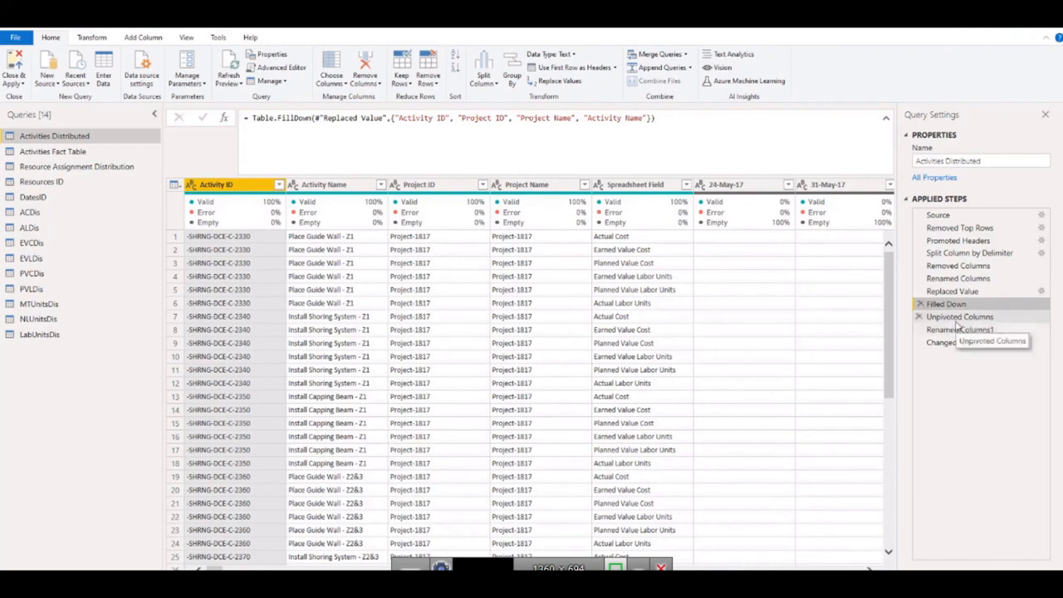
pyautogui.click(957, 318)
pyautogui.click(954, 330)
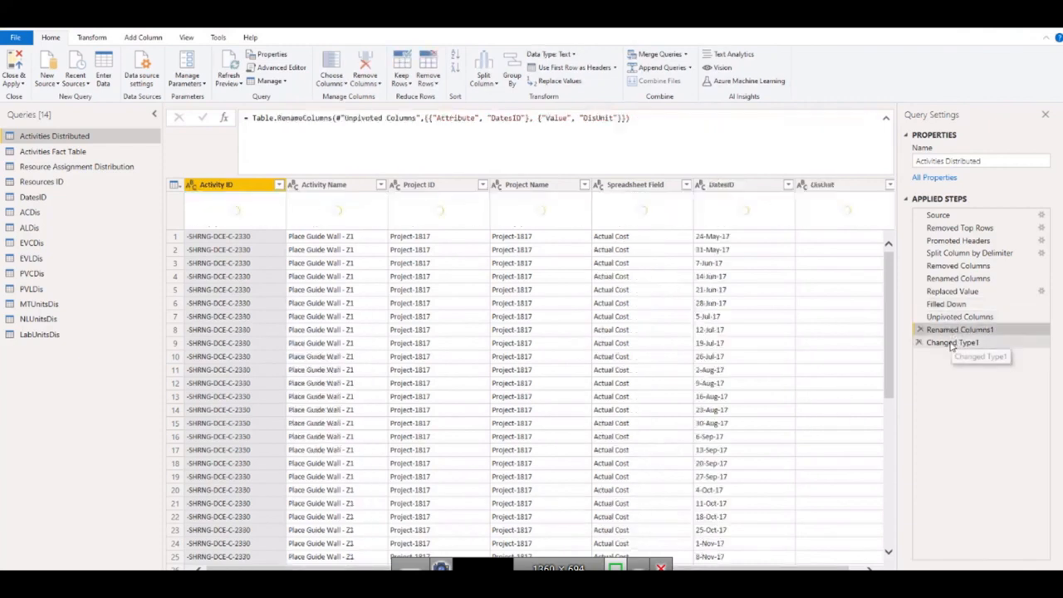
pyautogui.click(951, 344)
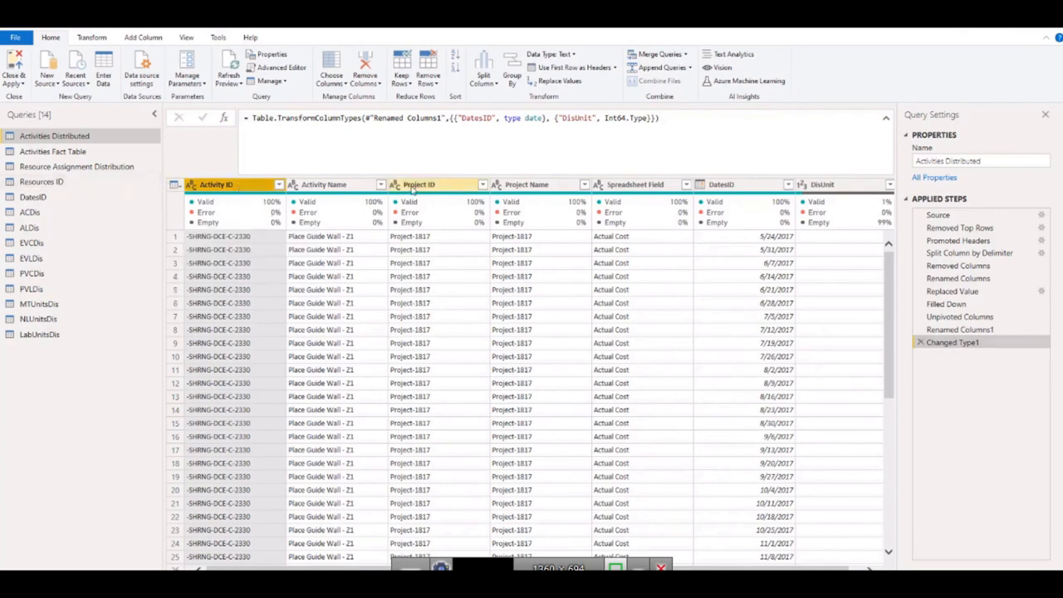
# Step: Merge the Activity ID and Project ID columns, in that order, using a colon as the separator
pyautogui.keyDown('ctrl'); pyautogui.click(415, 186); pyautogui.keyUp('ctrl')
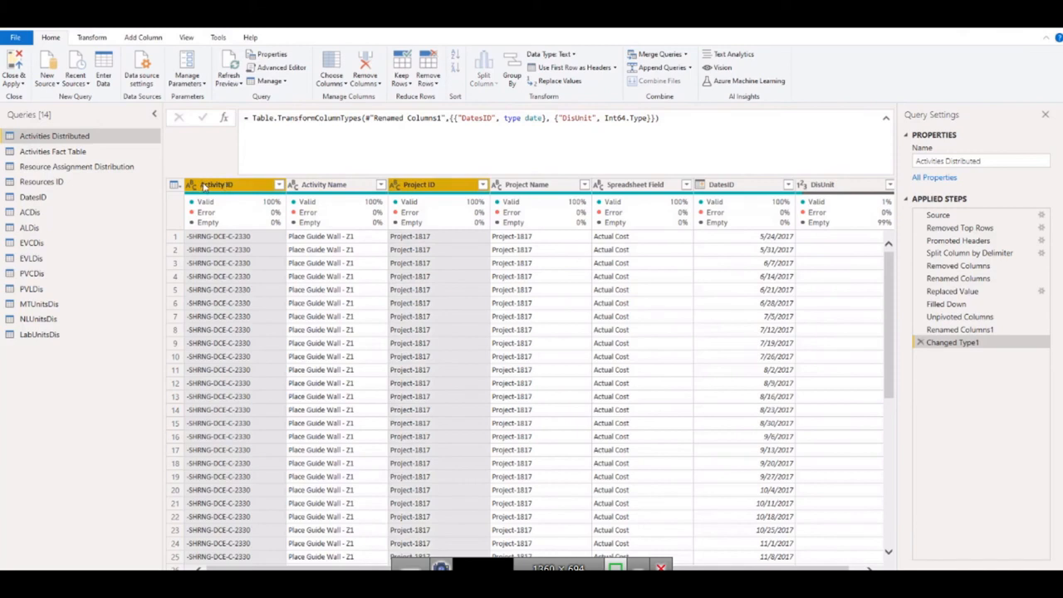
pyautogui.click(203, 186)
pyautogui.keyDown('ctrl'); pyautogui.click(412, 186); pyautogui.keyUp('ctrl')
pyautogui.rightClick(247, 185)
pyautogui.click(289, 334)
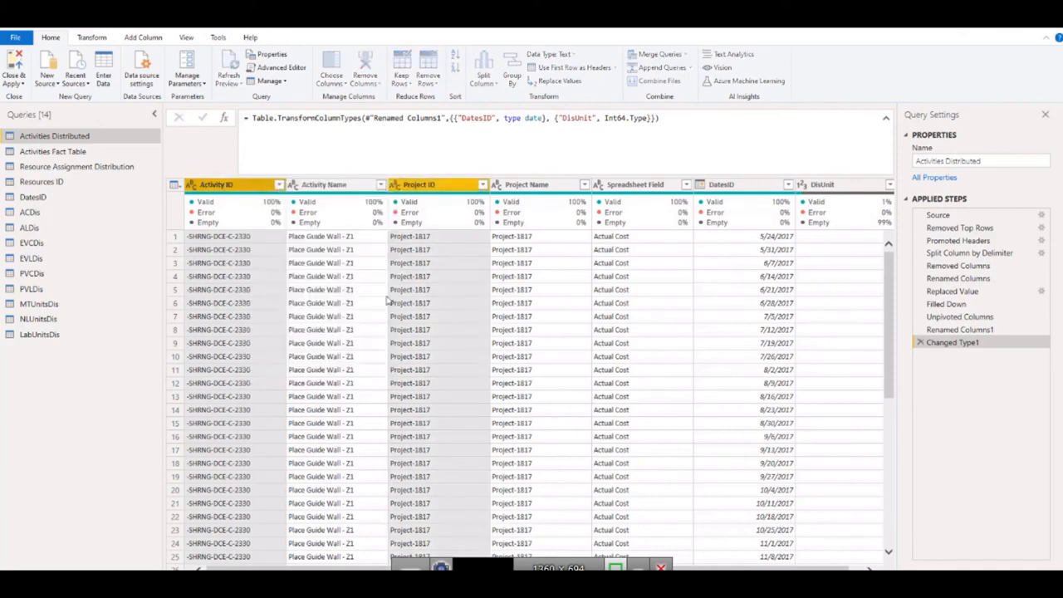
pyautogui.click(379, 304)
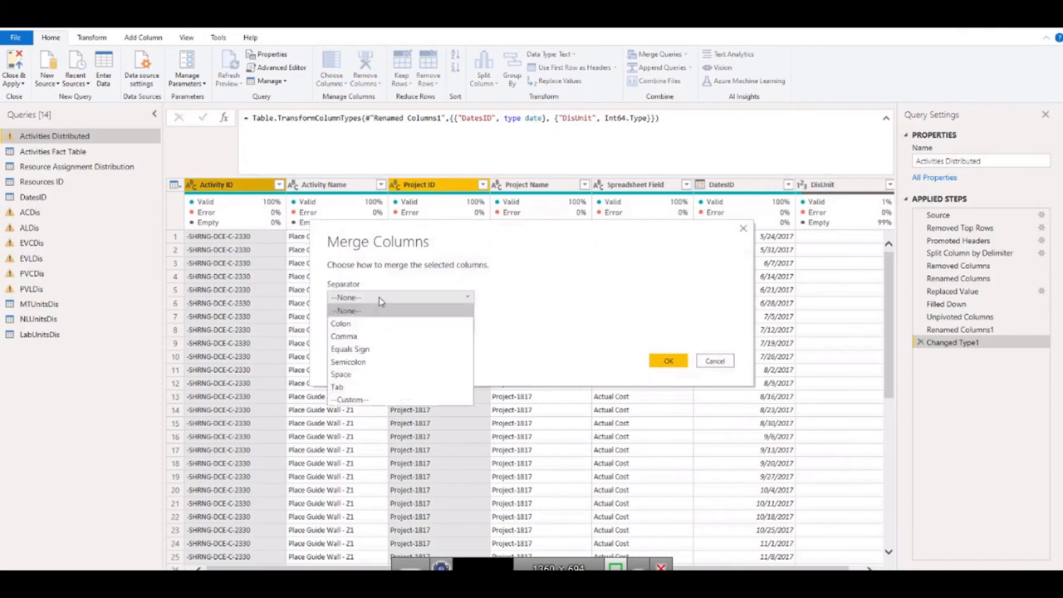
pyautogui.click(344, 328)
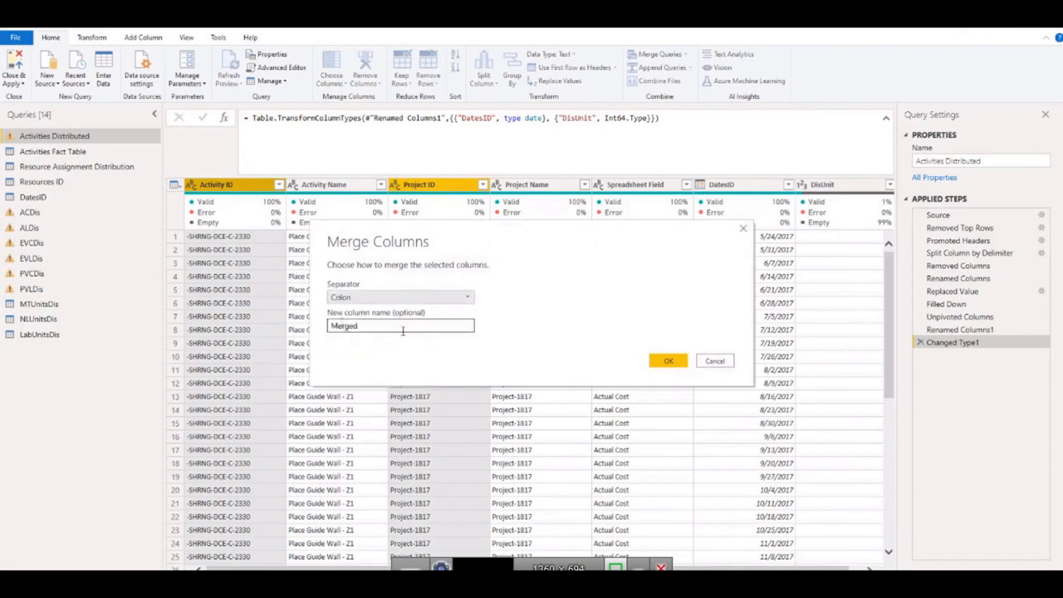
pyautogui.click(669, 363)
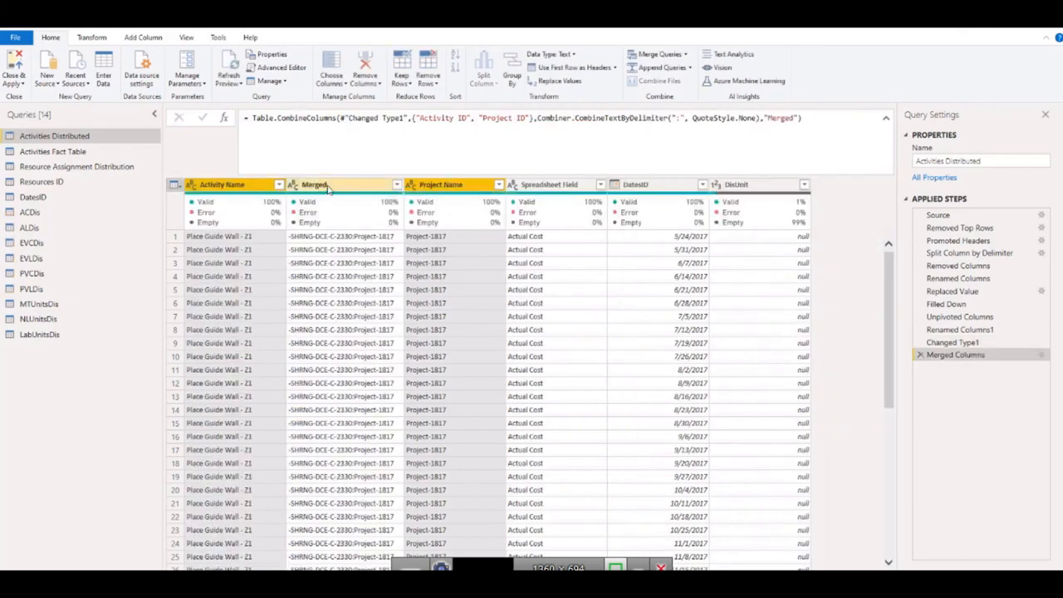
# Step: Move the merged column ahead of Activity Name and rename it "Activity ID"
pyautogui.moveTo(328, 187); pyautogui.dragTo(199, 184)
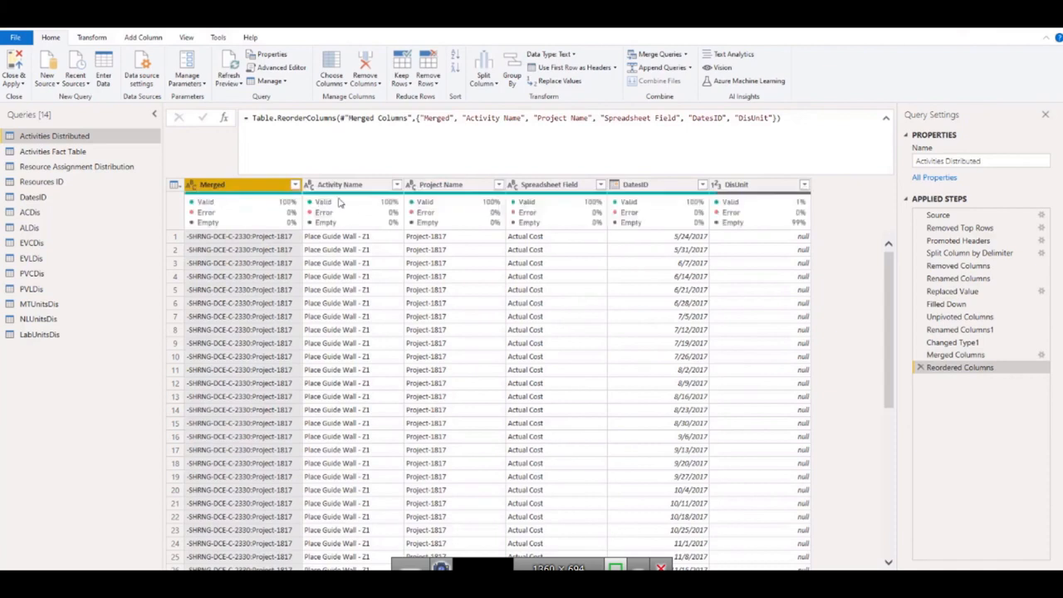
pyautogui.doubleClick(239, 190)
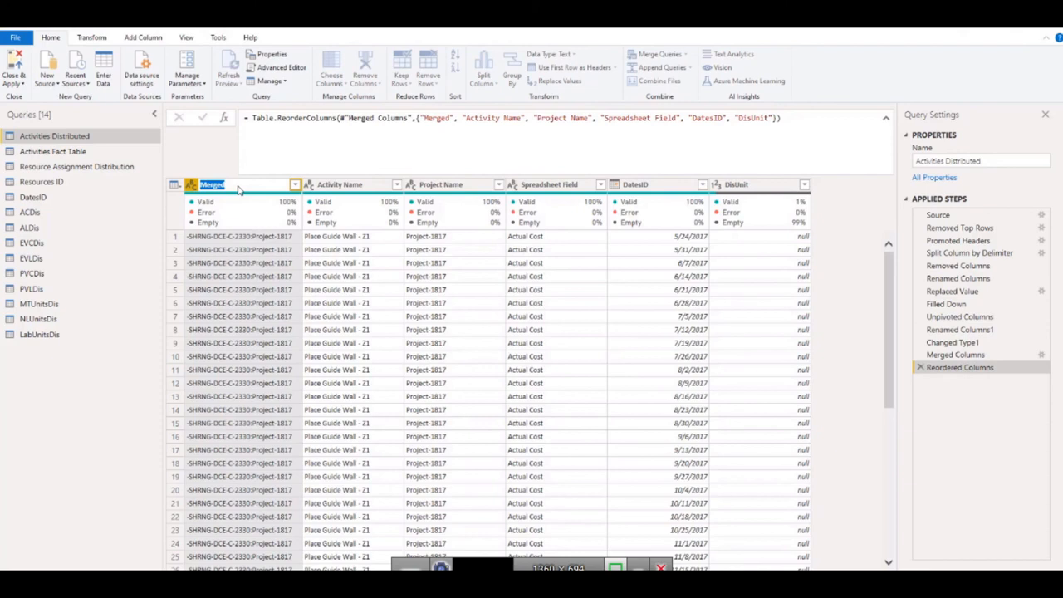
pyautogui.press('BackSpace')
pyautogui.press('Return')
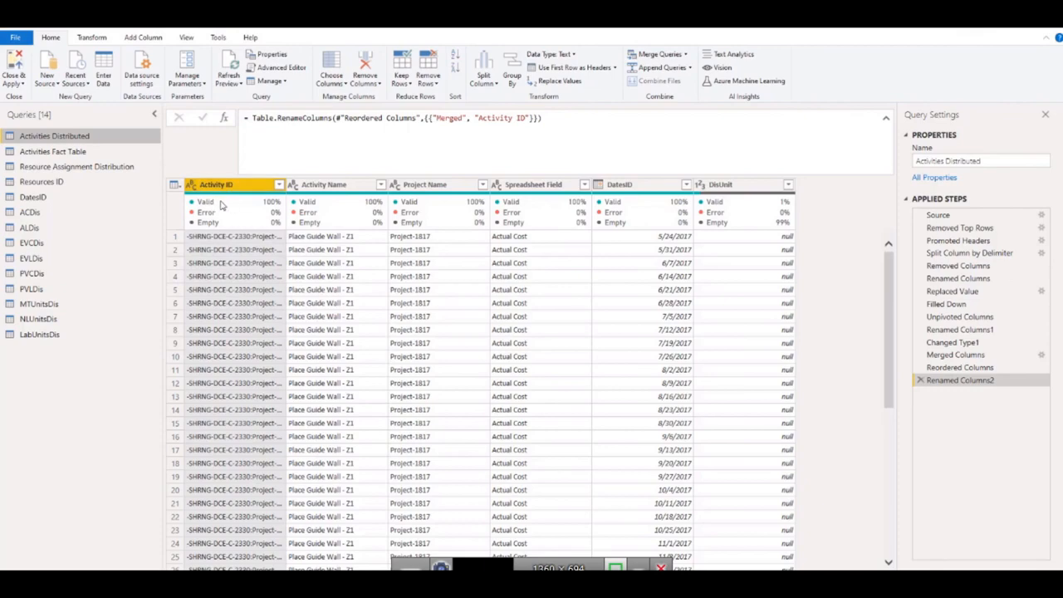
# Step: Review the Unpivoted Columns, Renamed Columns1 and Changed Type2 steps of Resource Assignment Distribution, checking the DatesID and DisUnits columns
pyautogui.click(76, 167)
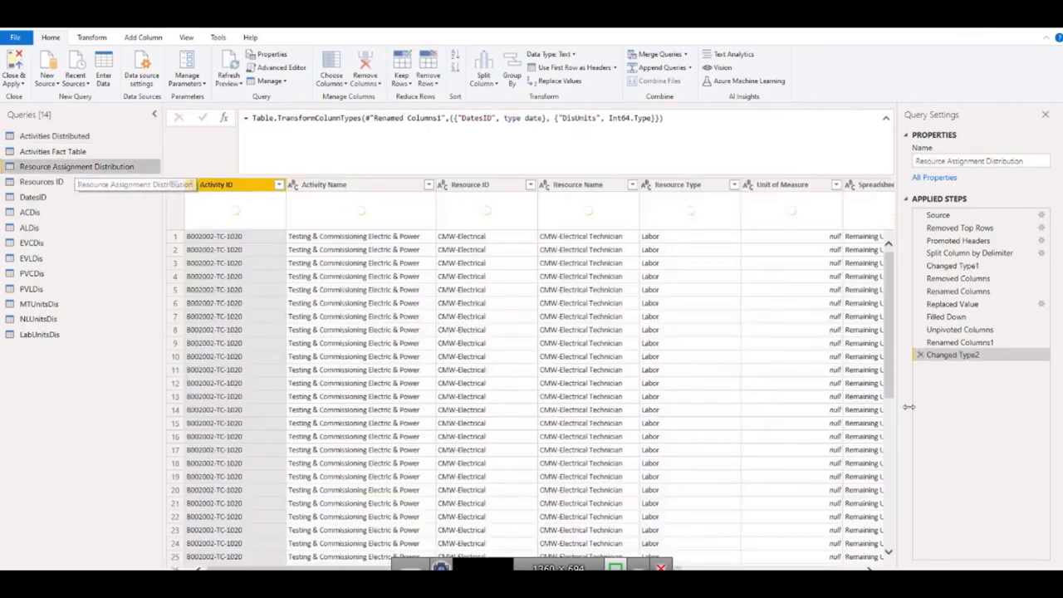
pyautogui.click(947, 329)
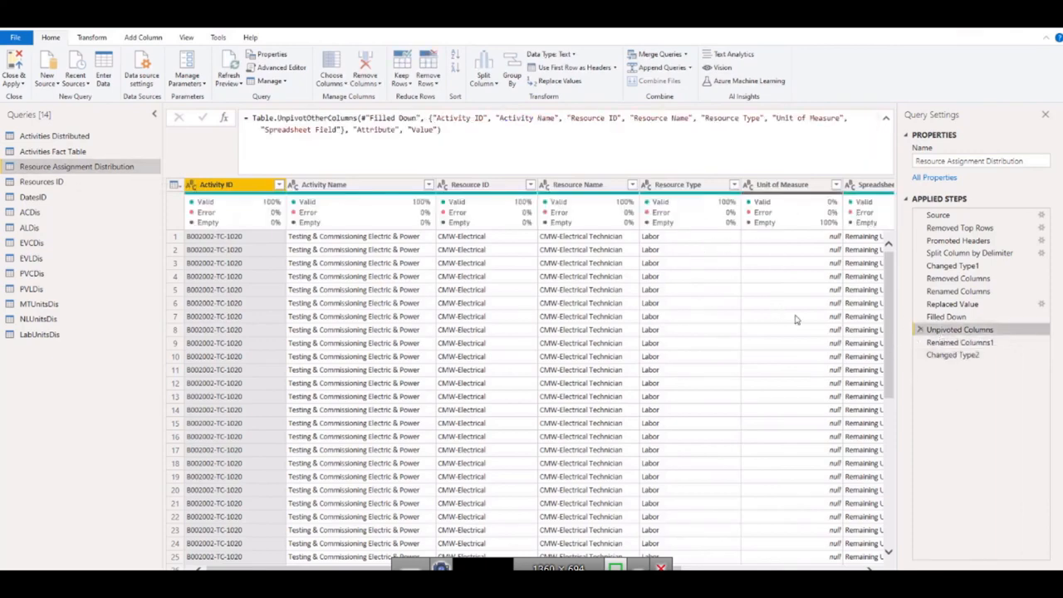
pyautogui.hscroll(5, 797, 318)
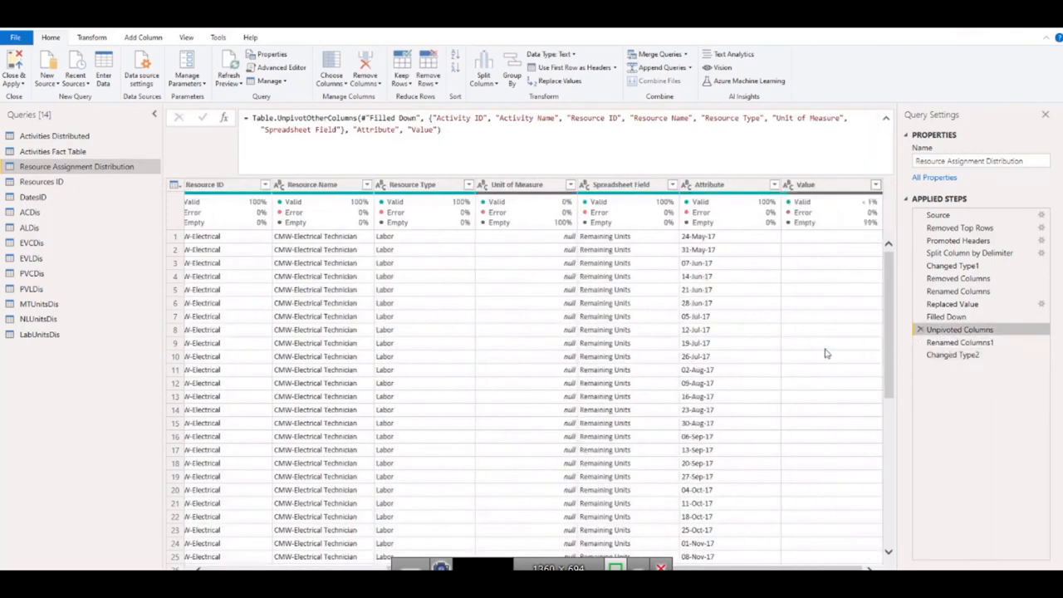
pyautogui.click(963, 342)
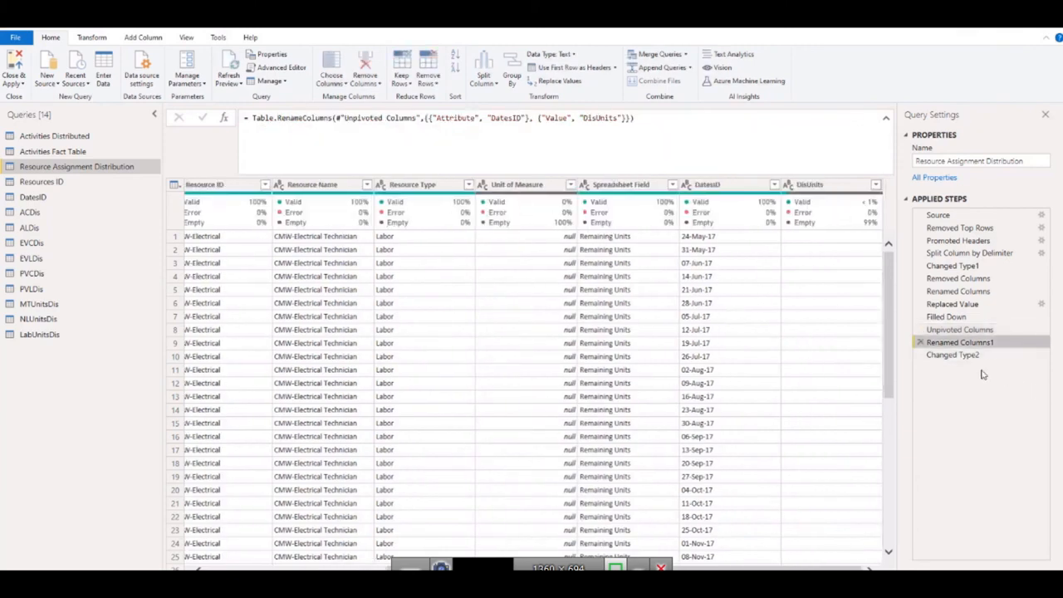
pyautogui.click(953, 356)
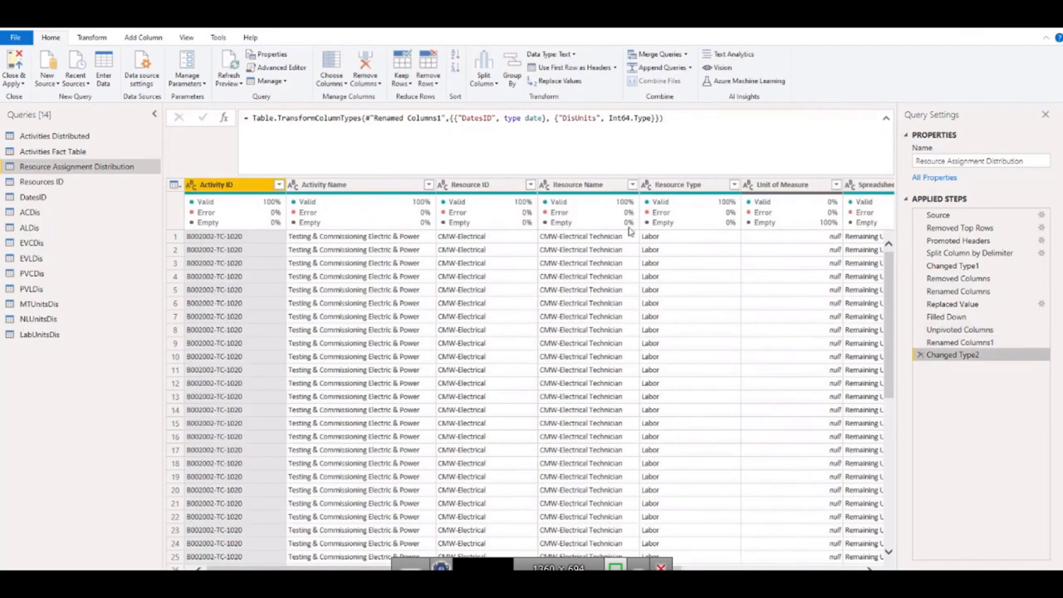
pyautogui.hscroll(2, 635, 236)
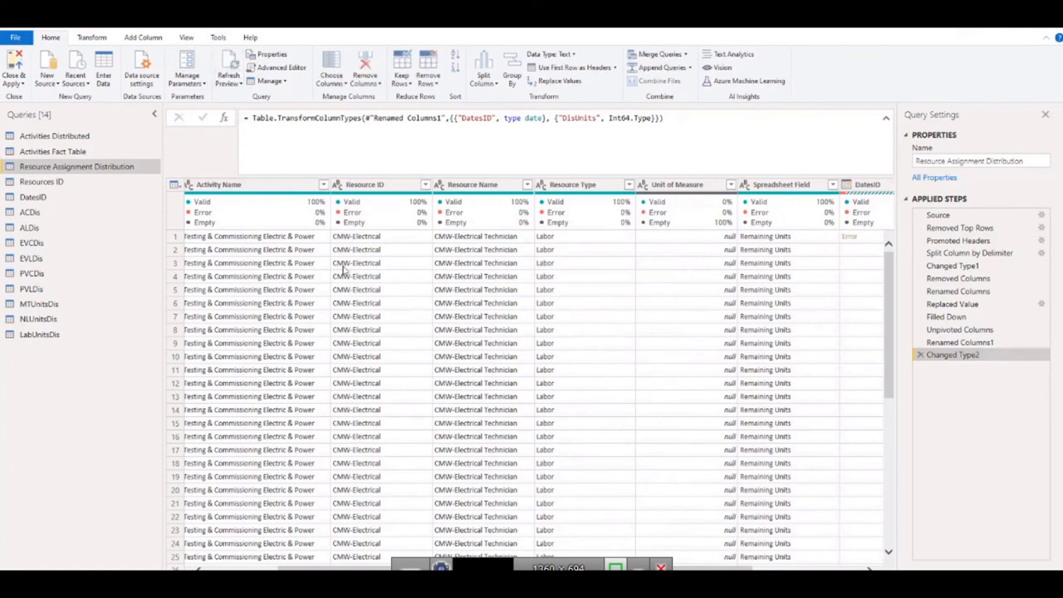
pyautogui.hscroll(2, 603, 299)
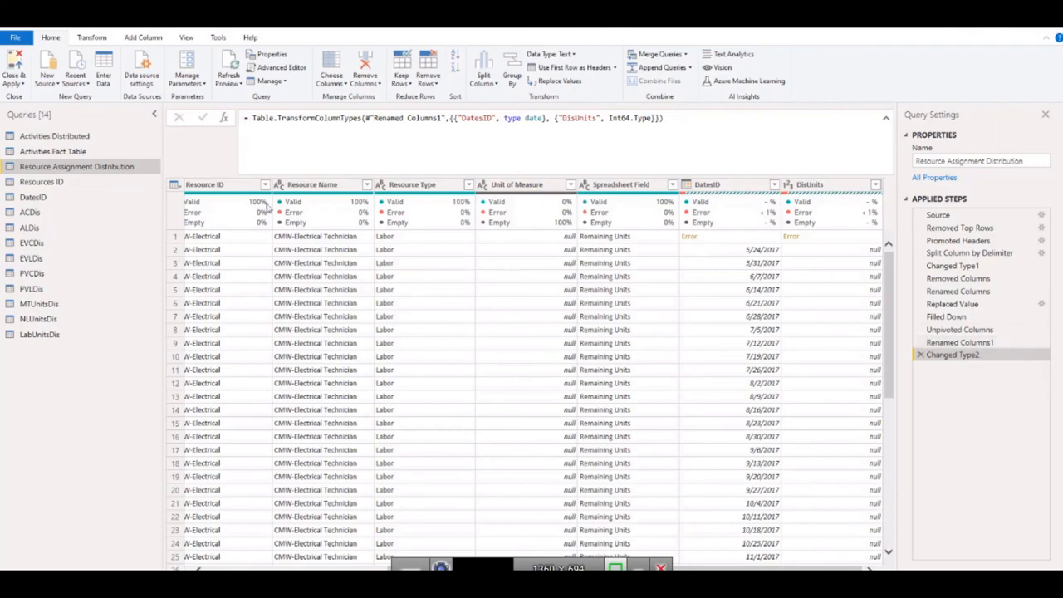
# Step: Trace the invalid first DatesID entry in Resource Assignment Distribution back from Renamed Columns1 through Unpivoted Columns to Filled Down, examining the Project column
pyautogui.click(52, 137)
pyautogui.click(58, 166)
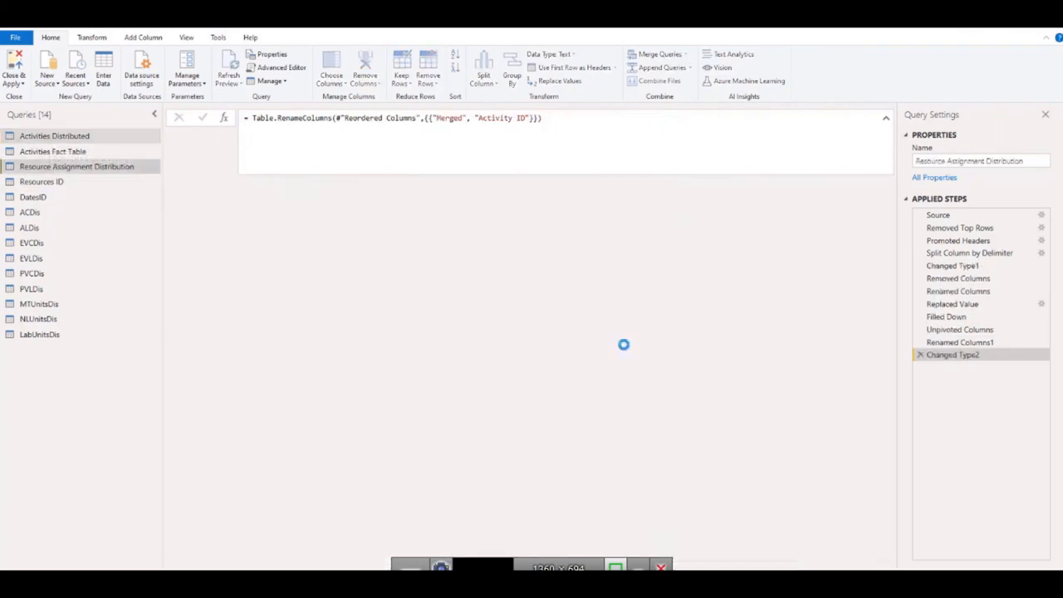
pyautogui.click(940, 344)
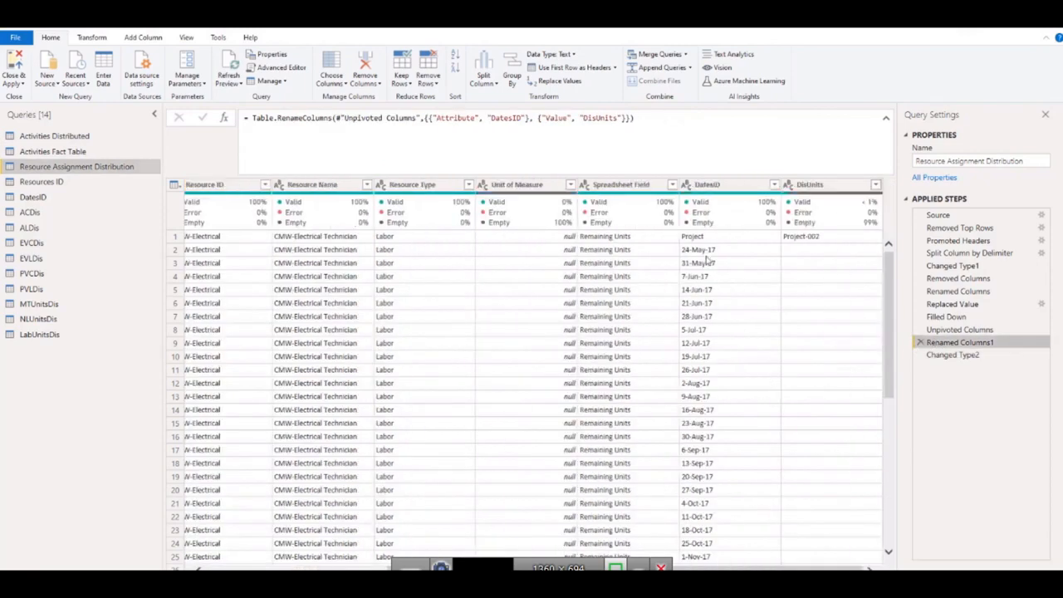
pyautogui.click(700, 239)
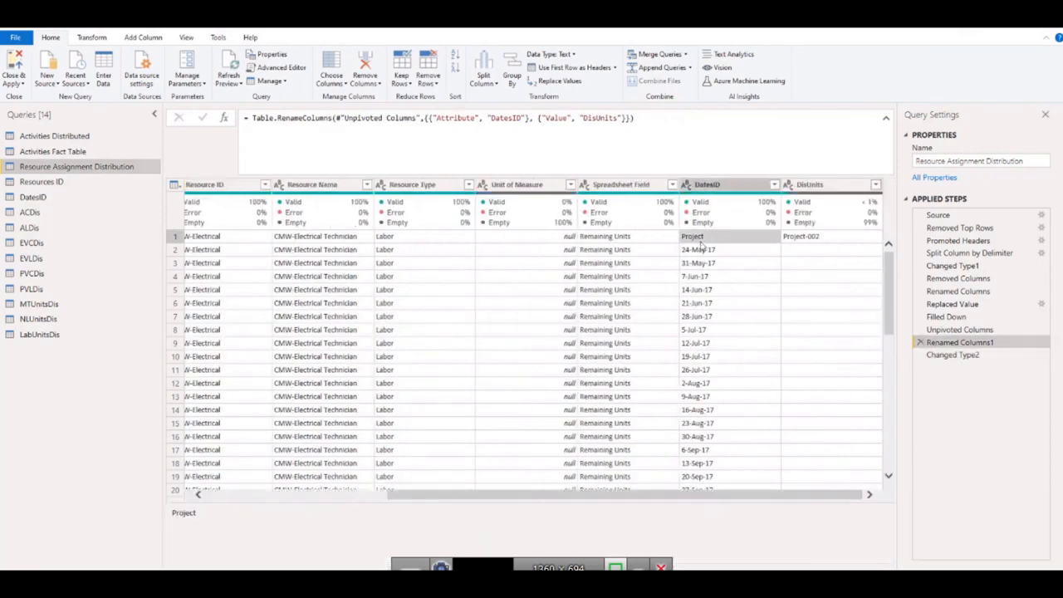
pyautogui.click(943, 332)
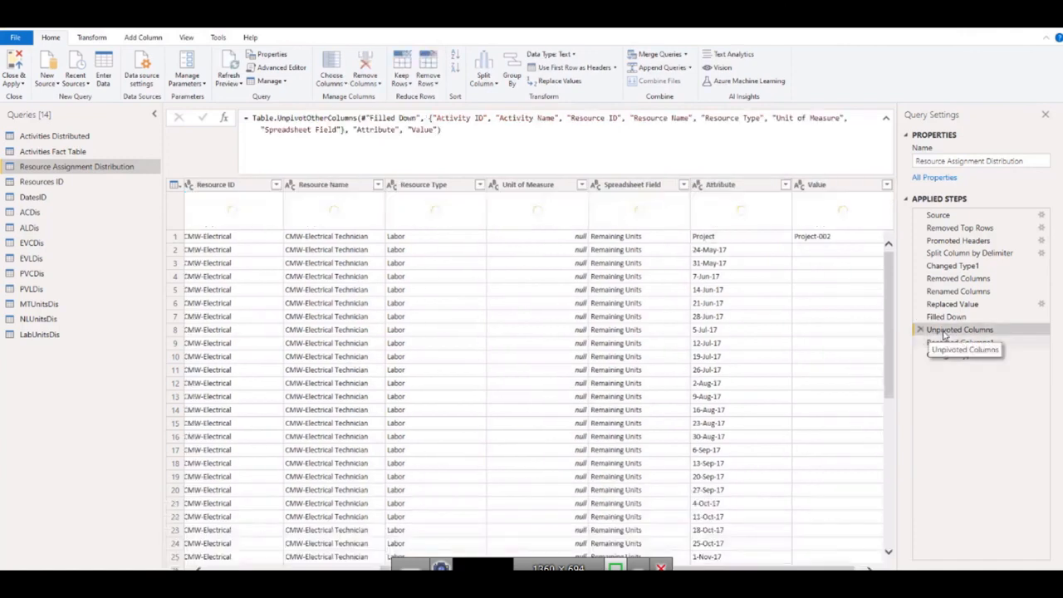
pyautogui.click(947, 317)
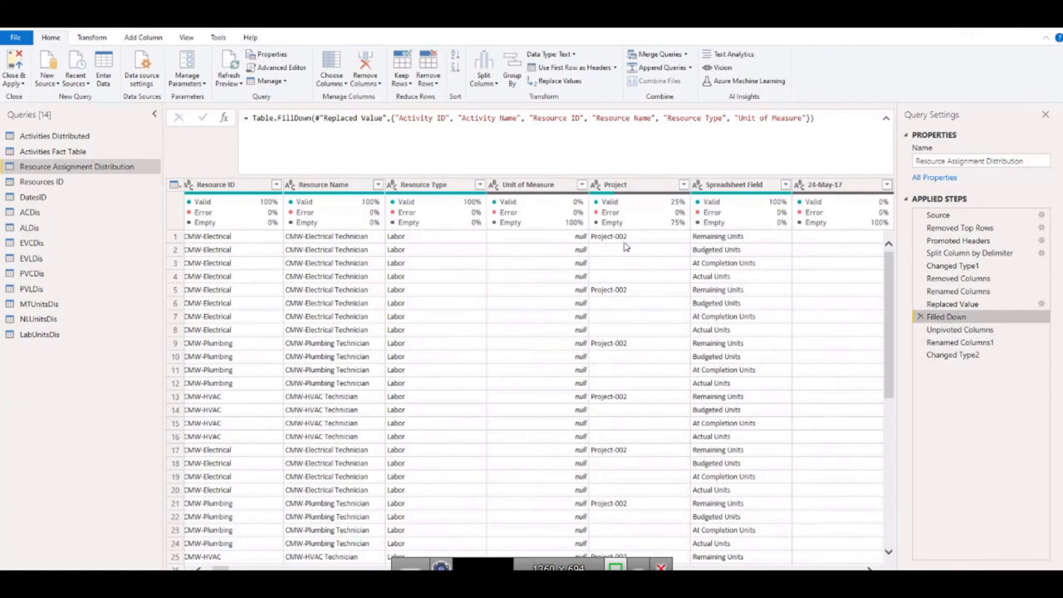
pyautogui.hscroll(2, 720, 264)
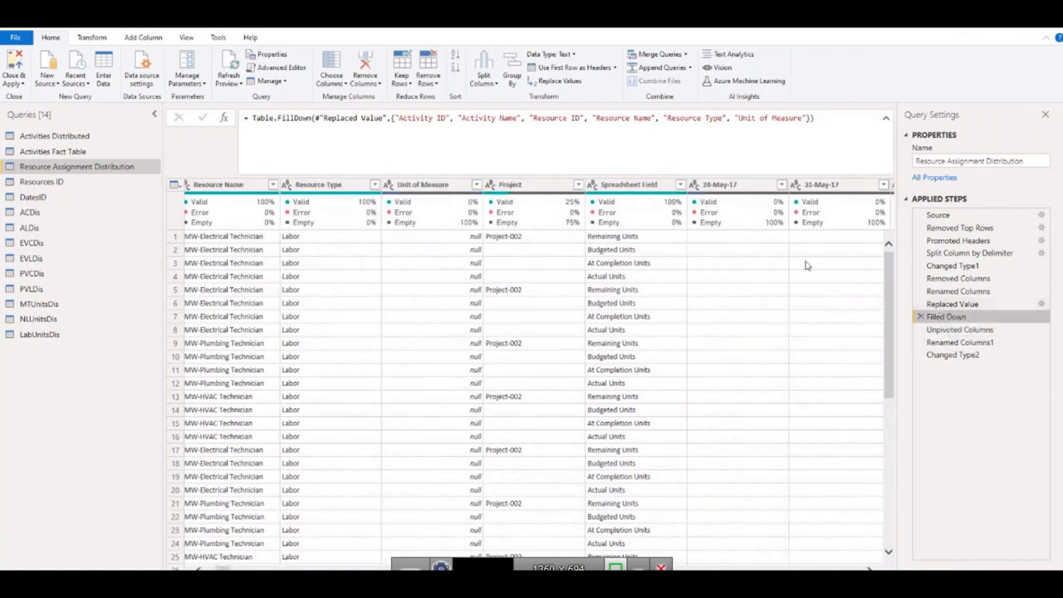
pyautogui.hscroll(3, 729, 276)
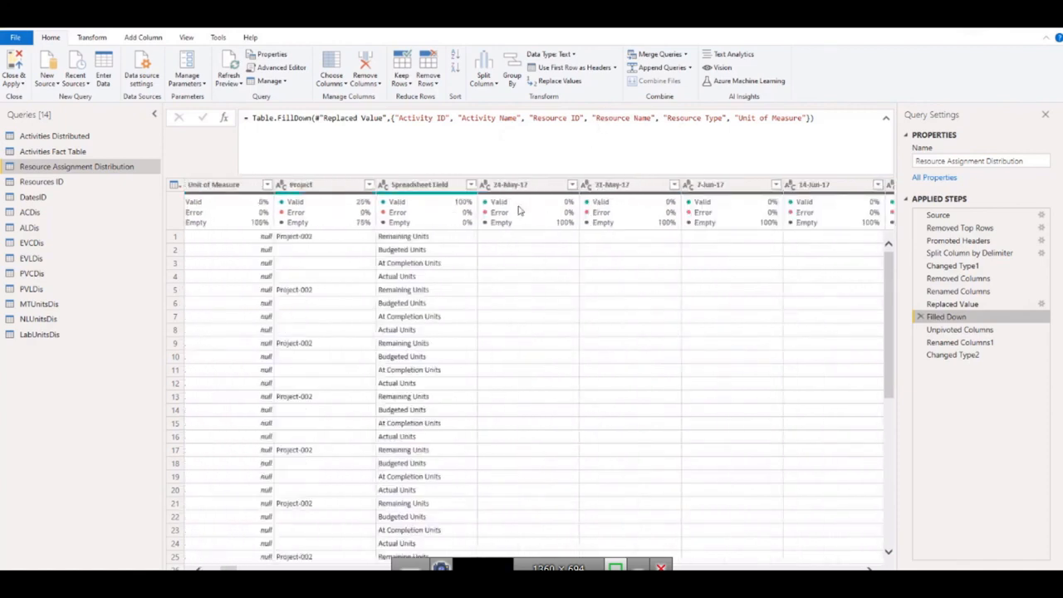
# Step: Add "Project" after "Activity ID" in the Filled Down formula of Resource Assignment Distribution
pyautogui.click(317, 186)
pyautogui.doubleClick(316, 186)
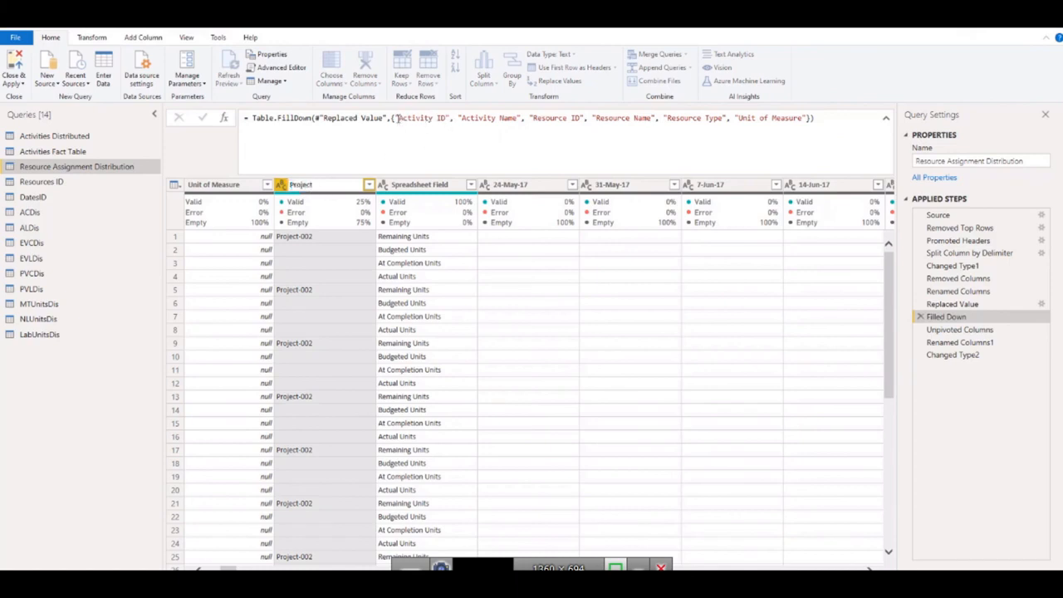
pyautogui.moveTo(394, 118); pyautogui.dragTo(444, 118)
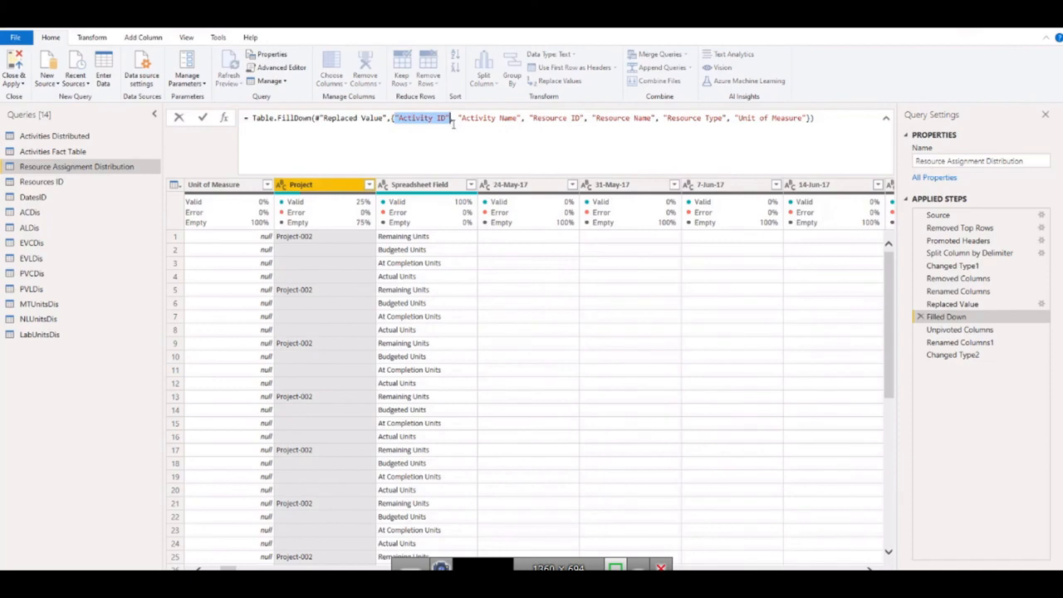
pyautogui.click(456, 123)
pyautogui.write('Activity ID"')
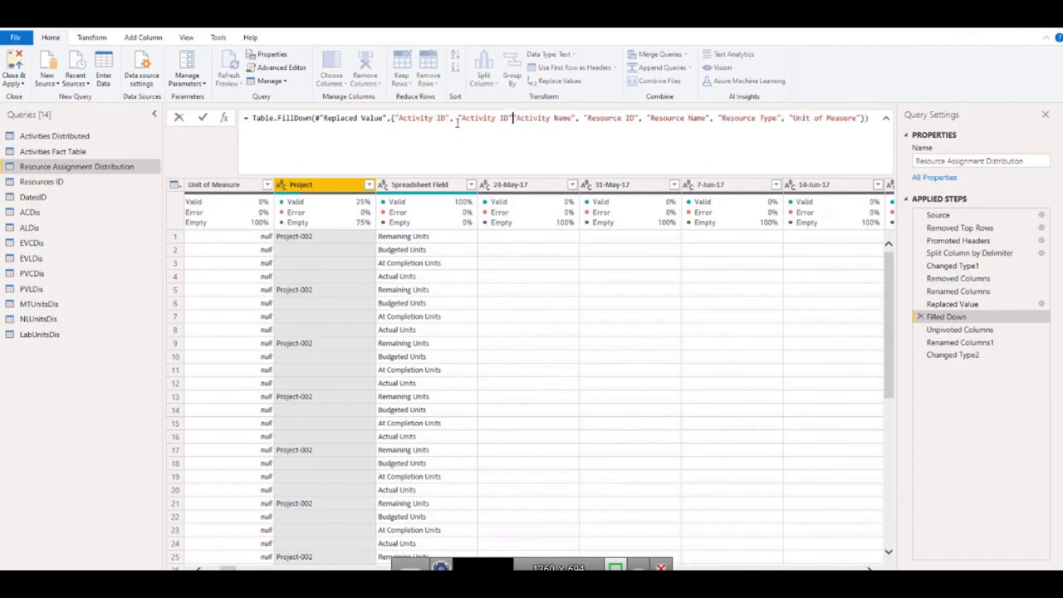
pyautogui.write(',')
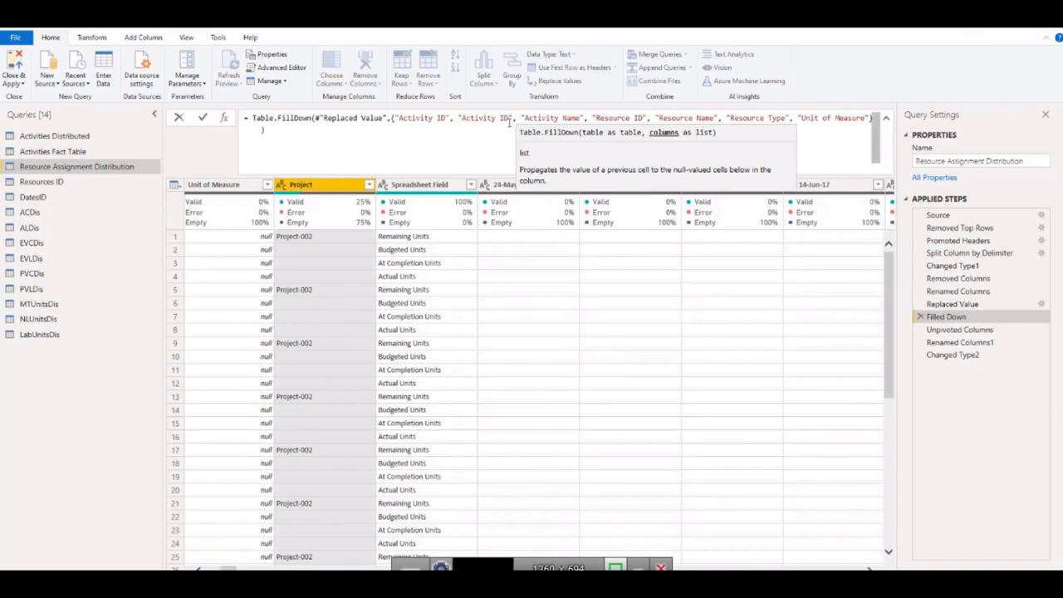
pyautogui.moveTo(509, 122); pyautogui.dragTo(465, 119)
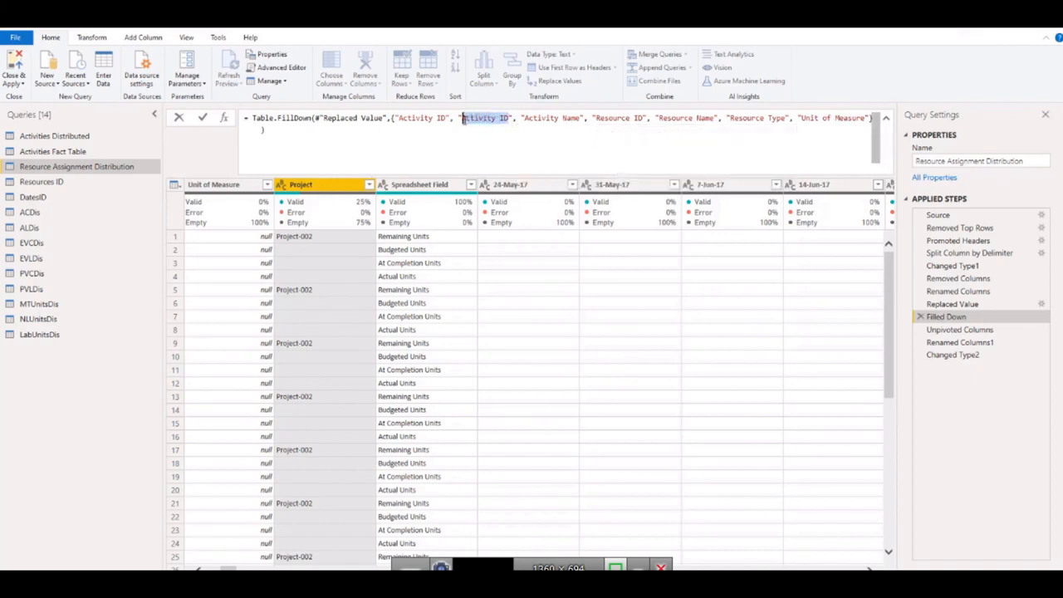
pyautogui.write('Project')
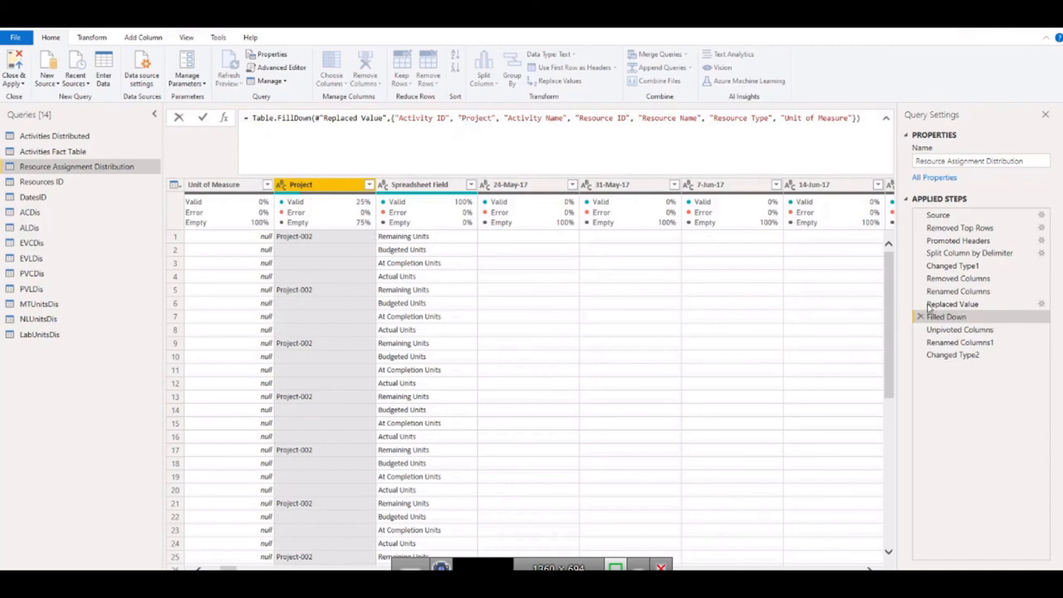
pyautogui.click(955, 331)
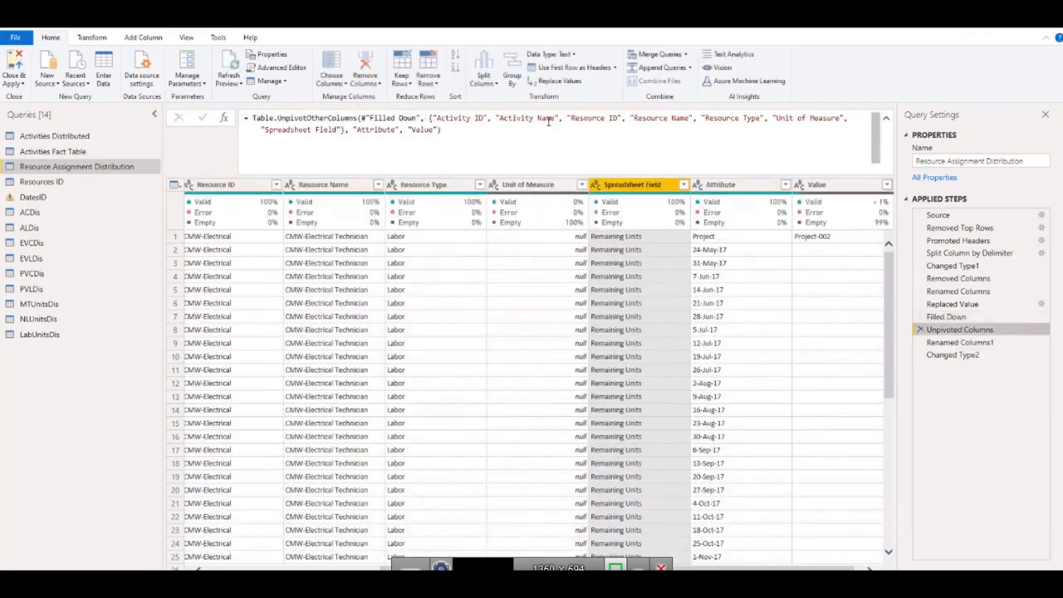
# Step: Copy "Project" from the Filled Down formula and insert it after "Activity Name" in the Unpivoted Columns formula, then check the Project column
pyautogui.click(947, 317)
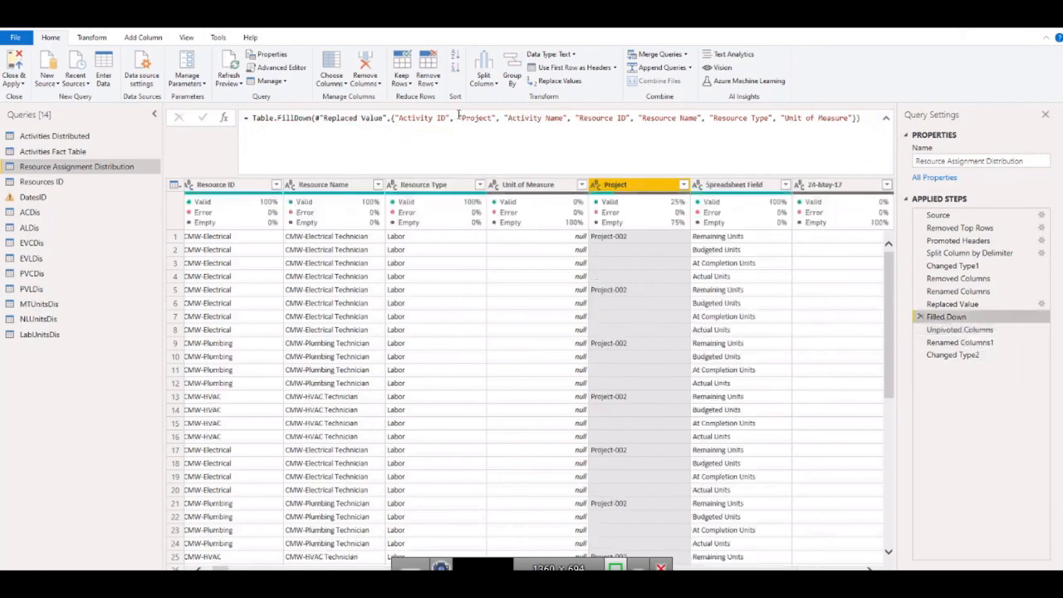
pyautogui.moveTo(458, 117); pyautogui.dragTo(499, 119)
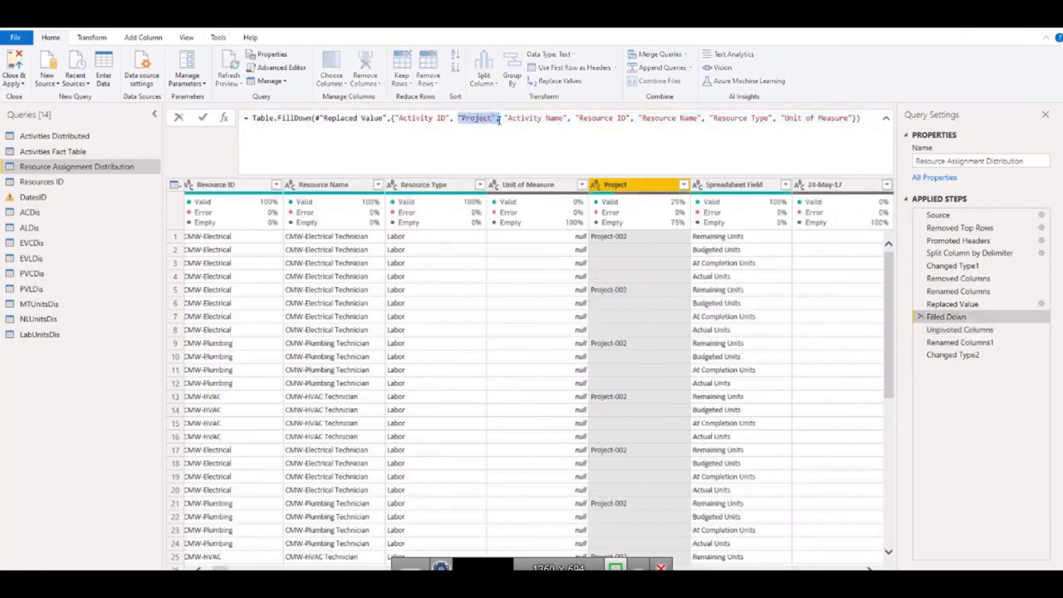
pyautogui.click(955, 329)
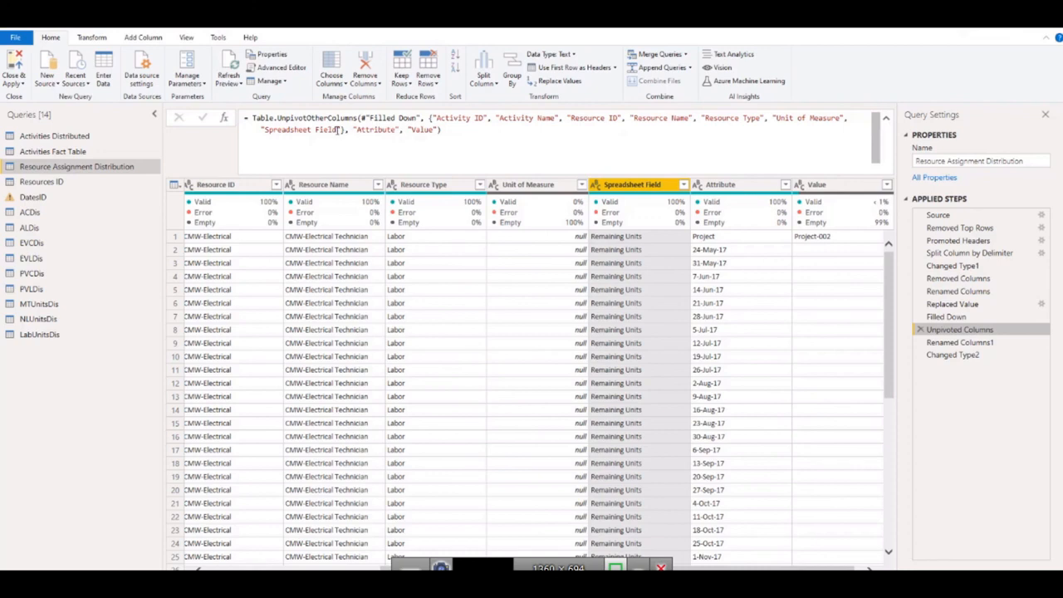
pyautogui.moveTo(337, 132); pyautogui.dragTo(432, 118)
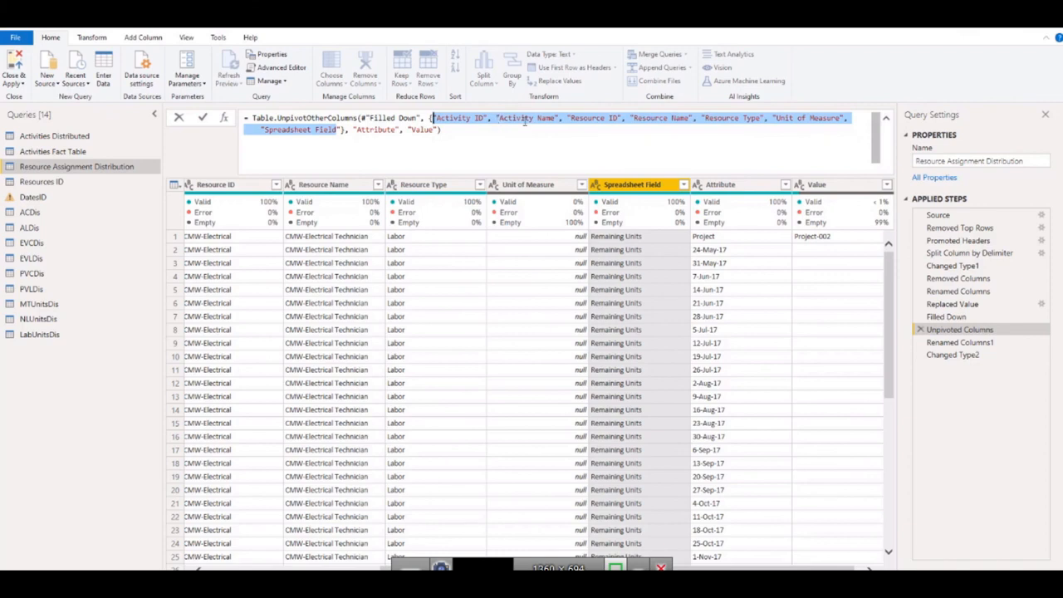
pyautogui.click(566, 118)
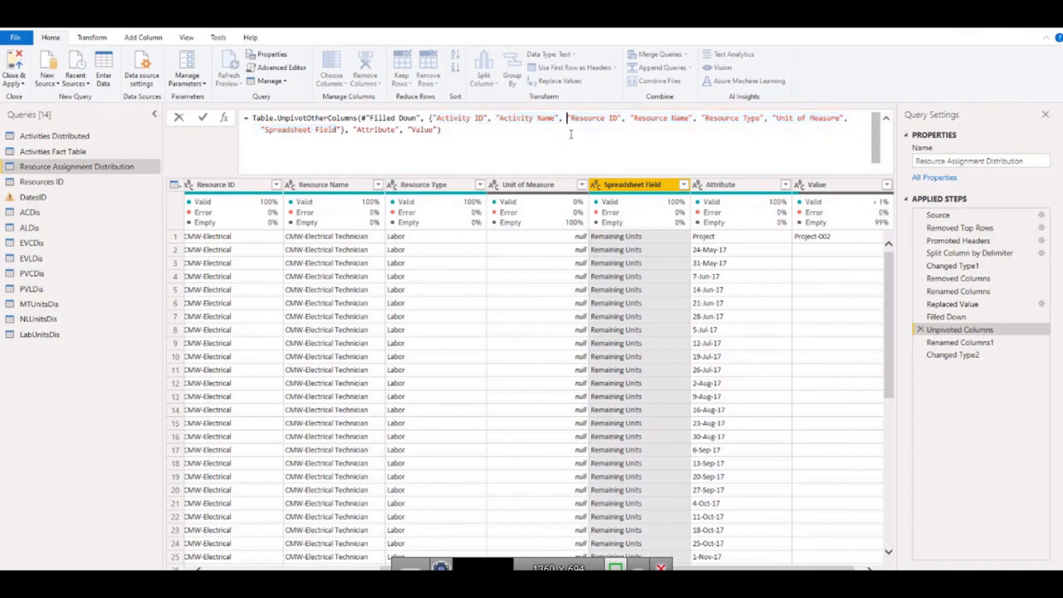
pyautogui.write('"Project",')
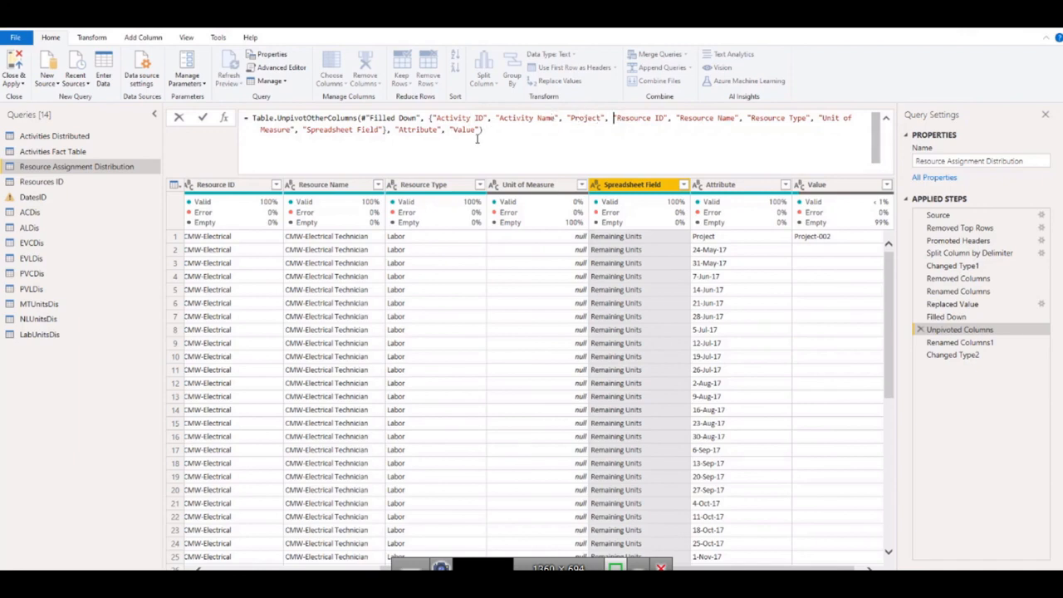
pyautogui.press('Return')
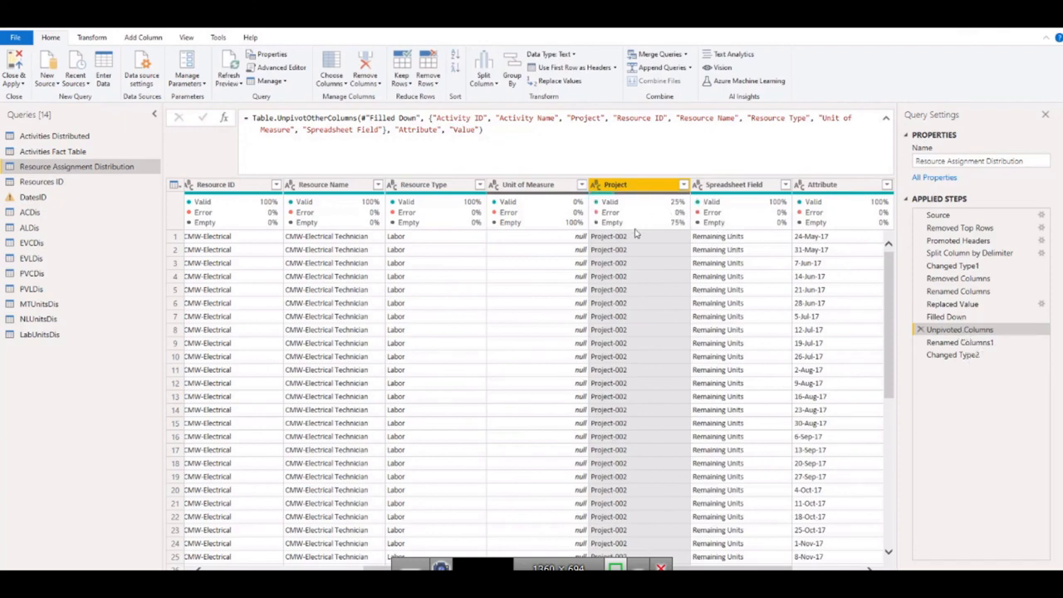
pyautogui.moveTo(616, 220)
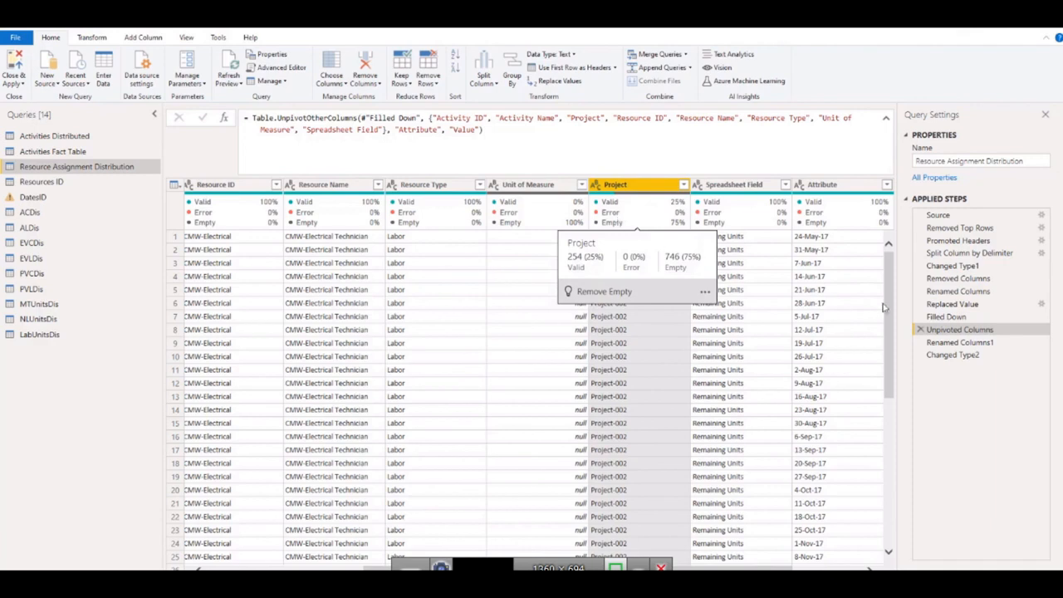
# Step: Add "Project" after "Activity Name" in the Replaced Value formula and check the Project column at Filled Down and Removed Columns
pyautogui.click(934, 317)
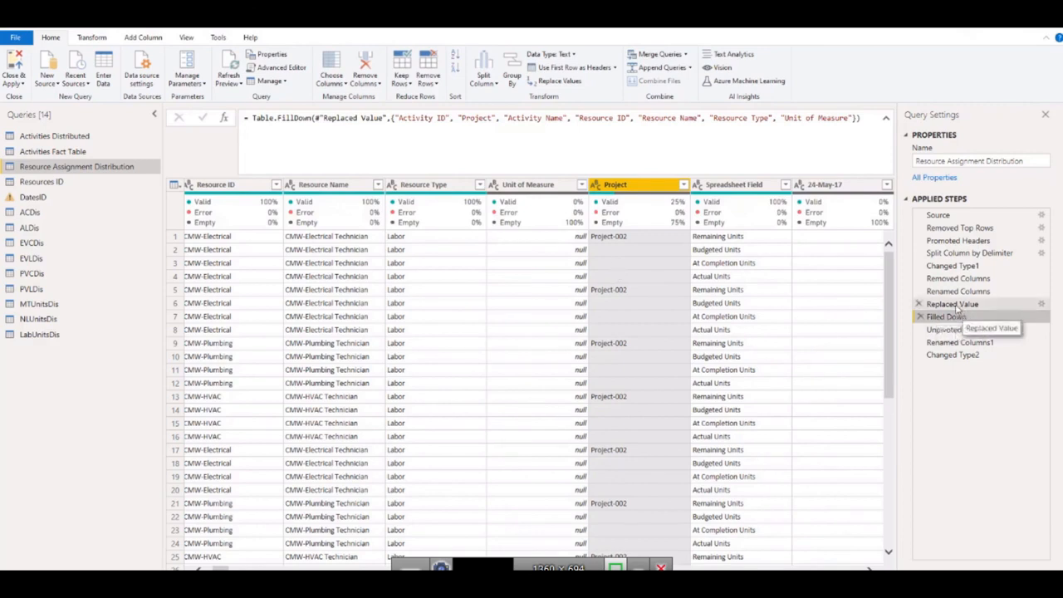
pyautogui.click(955, 305)
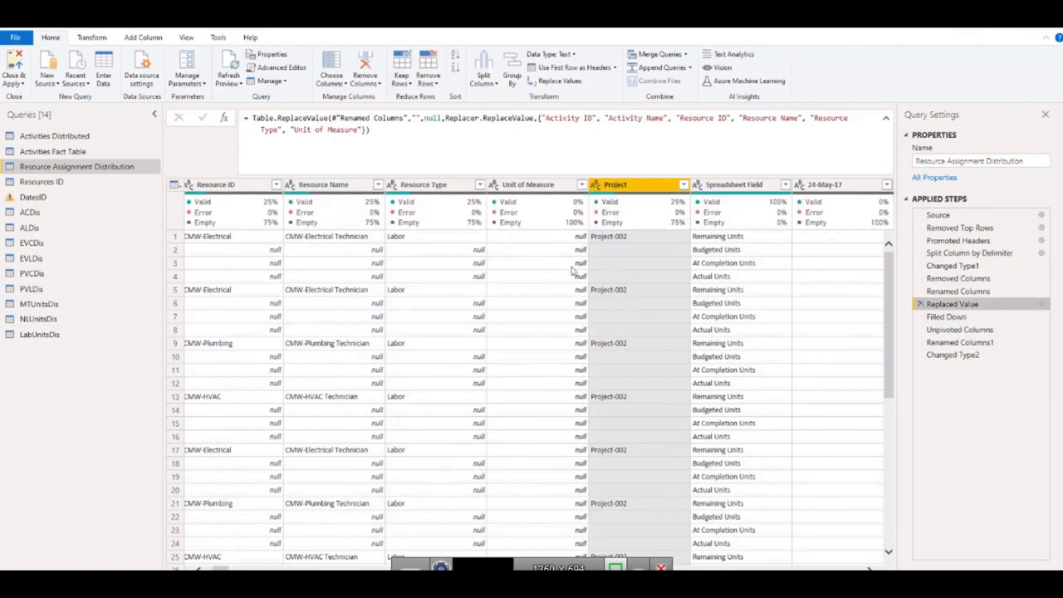
pyautogui.click(670, 121)
pyautogui.write('"Project",')
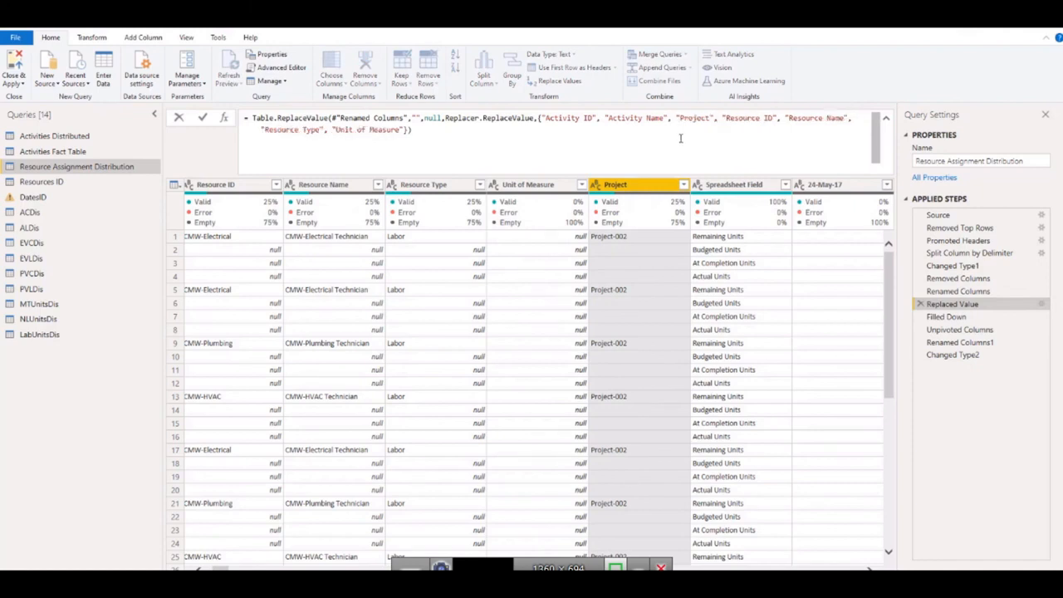
pyautogui.press('Return')
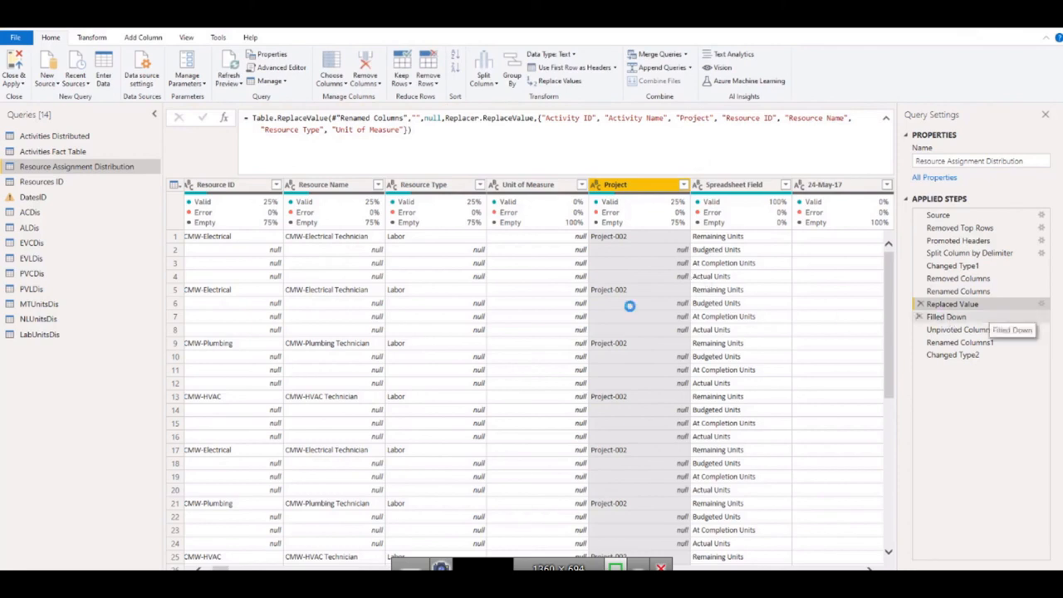
pyautogui.click(946, 317)
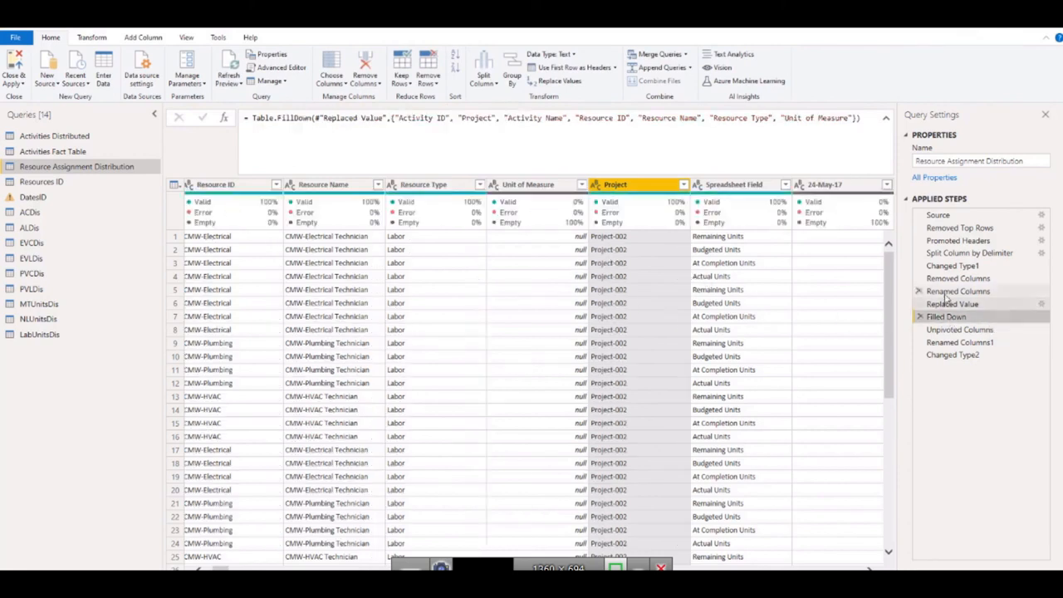
pyautogui.click(940, 279)
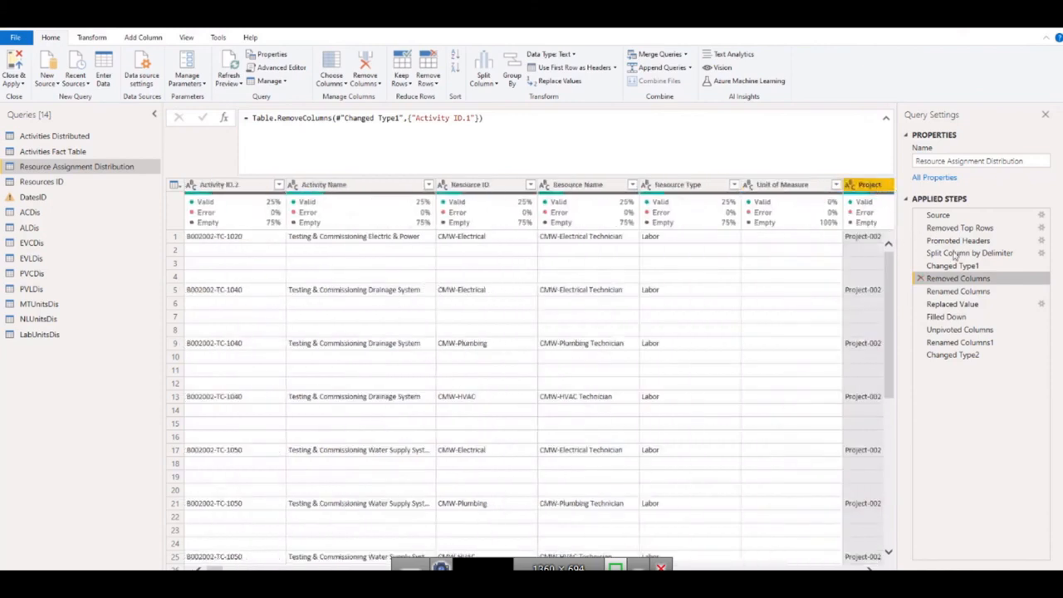
# Step: Review the applied steps of Resource Assignment Distribution from Removed Top Rows through Filled Down, examining how Activity ID and Project are handled
pyautogui.click(948, 230)
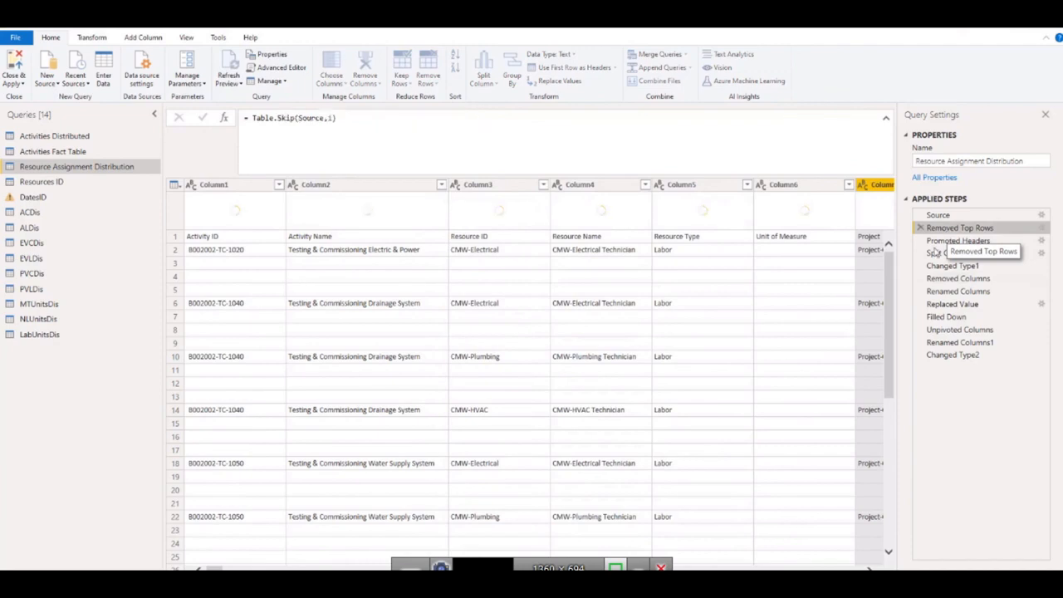
pyautogui.click(948, 241)
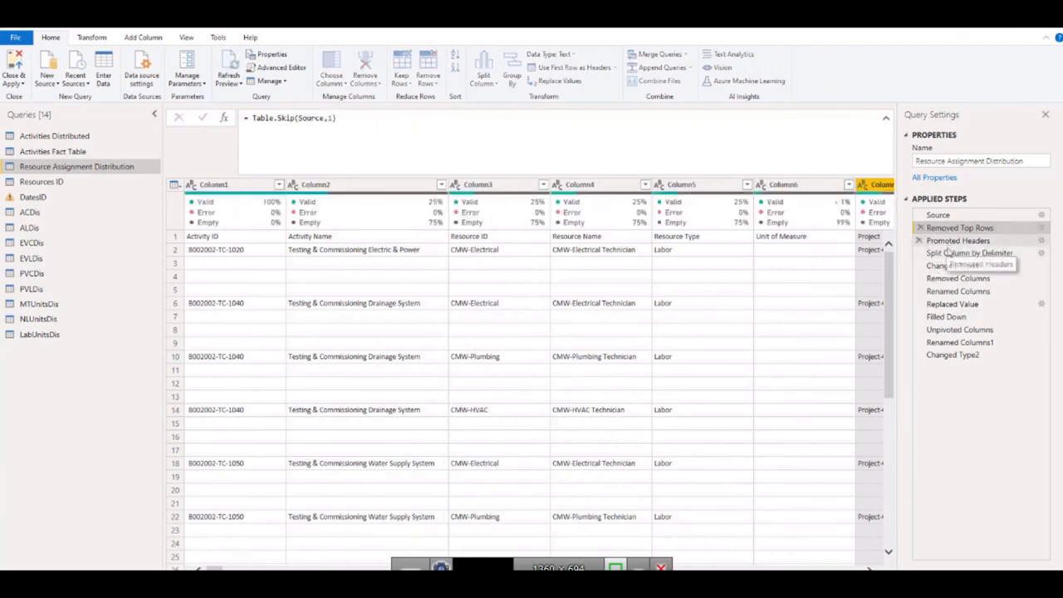
pyautogui.click(948, 254)
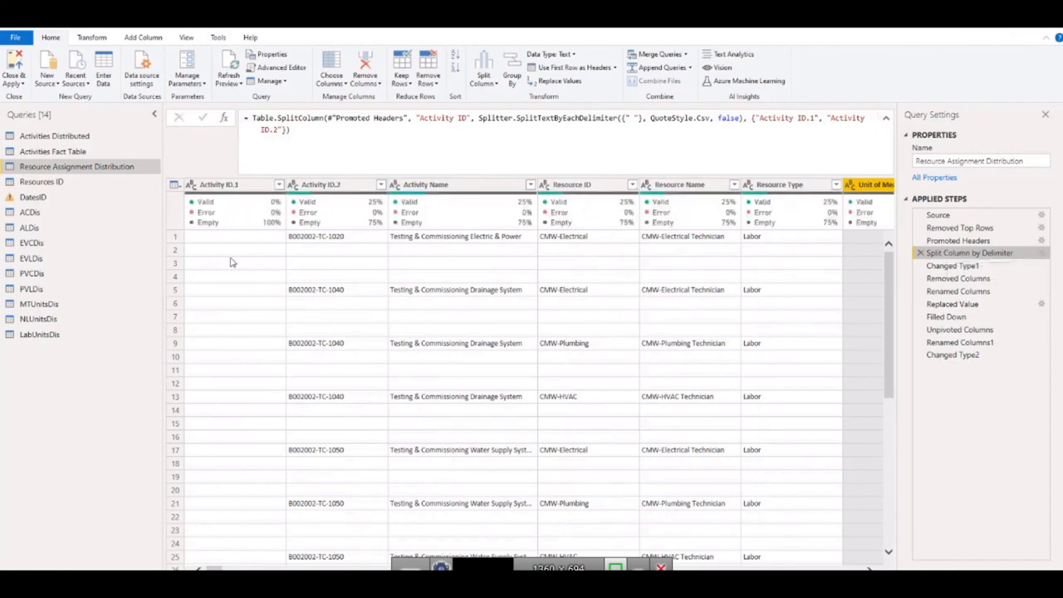
pyautogui.click(954, 267)
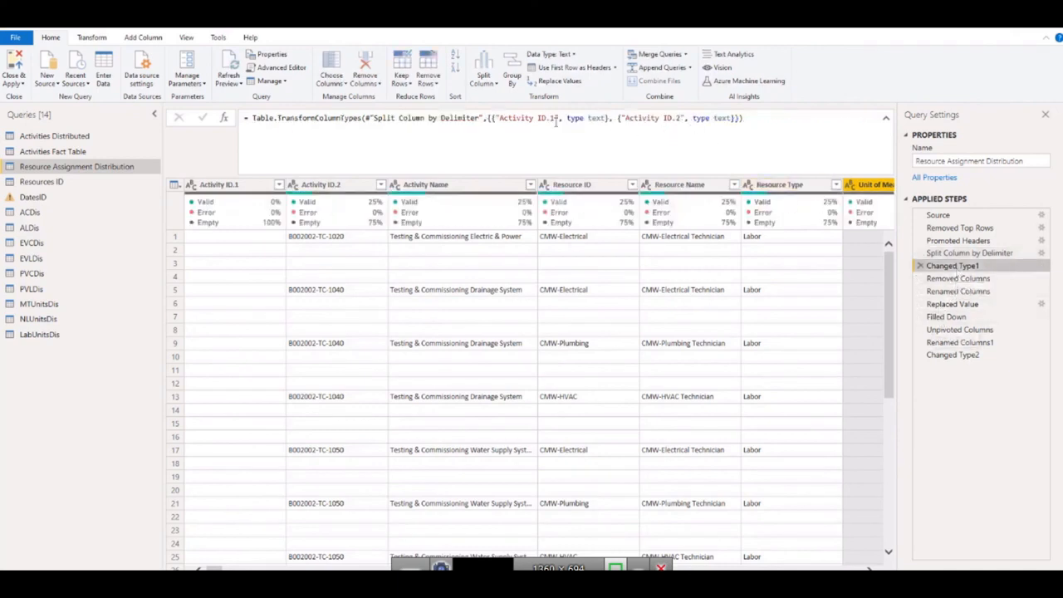
pyautogui.click(957, 278)
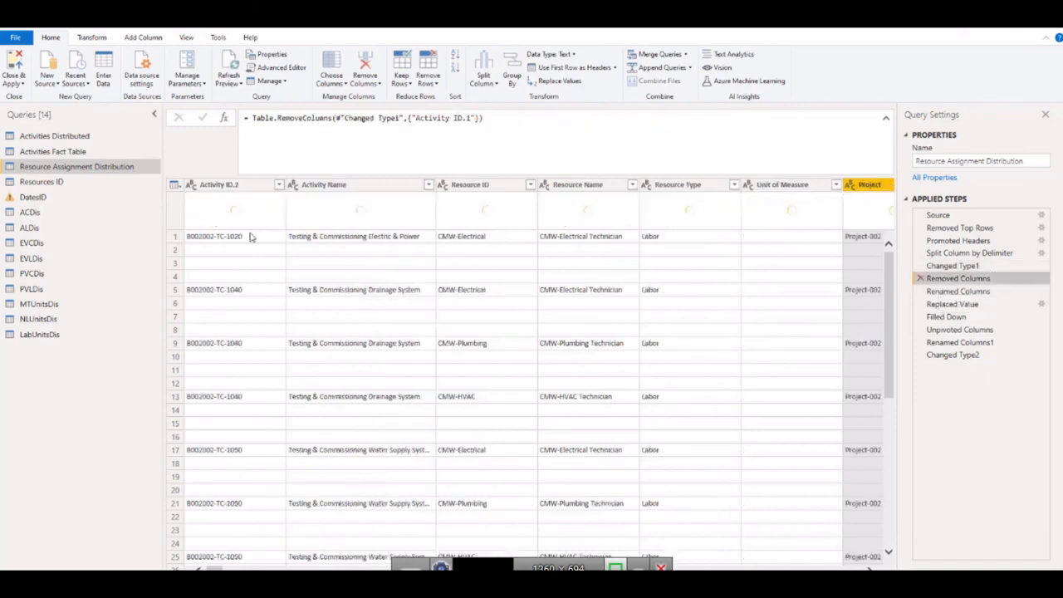
pyautogui.click(958, 291)
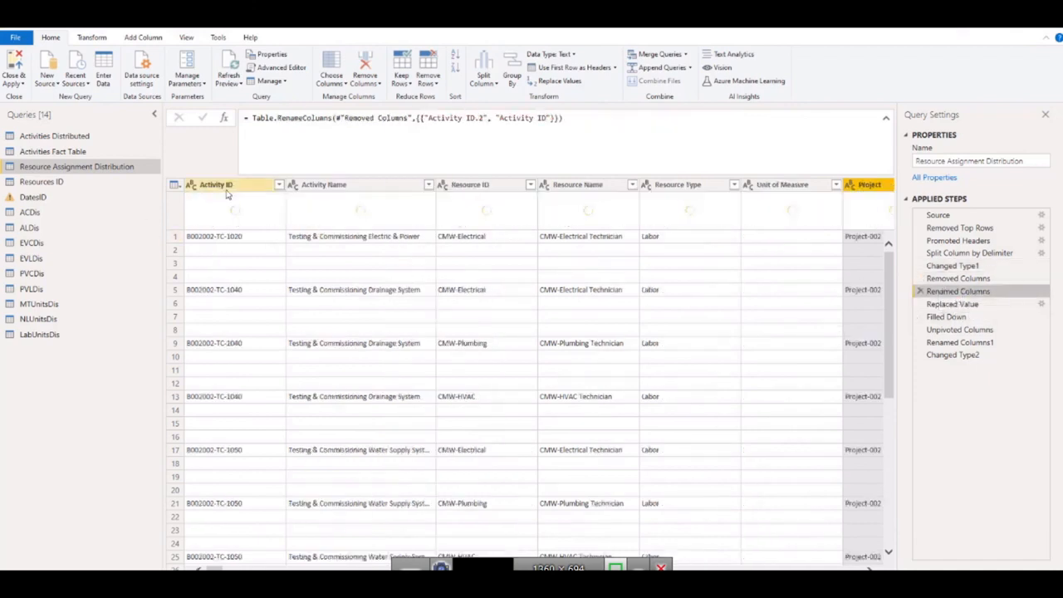
pyautogui.moveTo(942, 306)
pyautogui.mouseDown()
pyautogui.moveTo(946, 355)
pyautogui.moveTo(949, 322)
pyautogui.mouseUp()
pyautogui.click(946, 317)
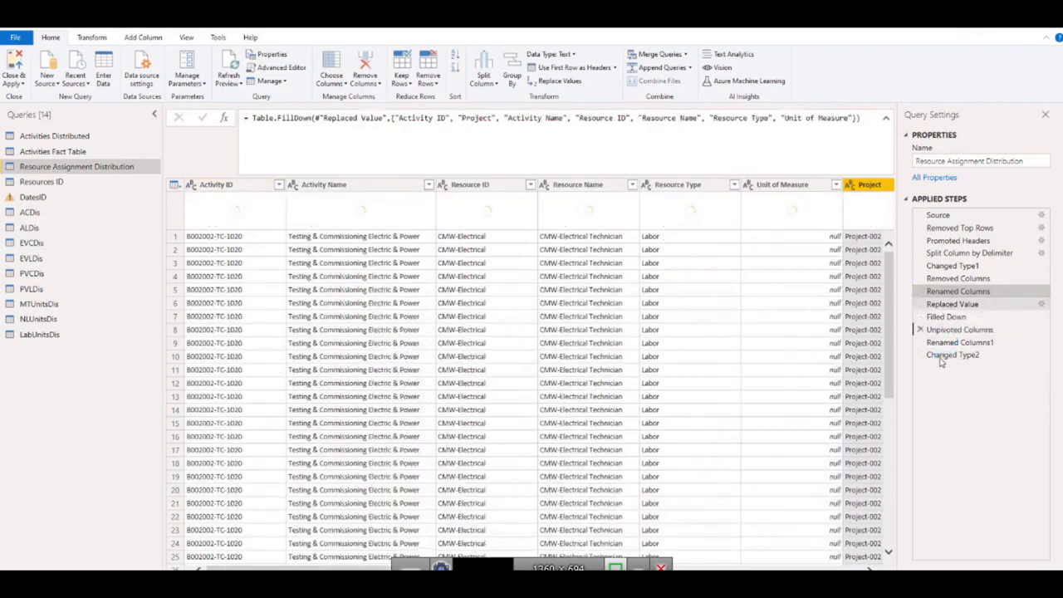
# Step: After Changed Type2, move Project directly behind Activity ID and merge the two columns with a colon separator
pyautogui.click(949, 360)
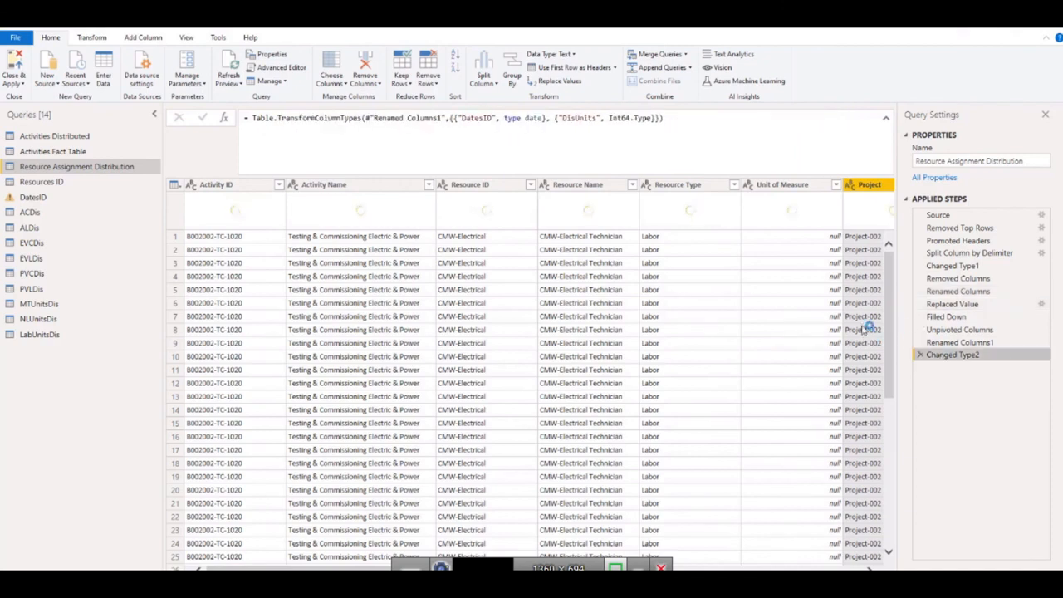
pyautogui.moveTo(866, 185); pyautogui.dragTo(325, 199)
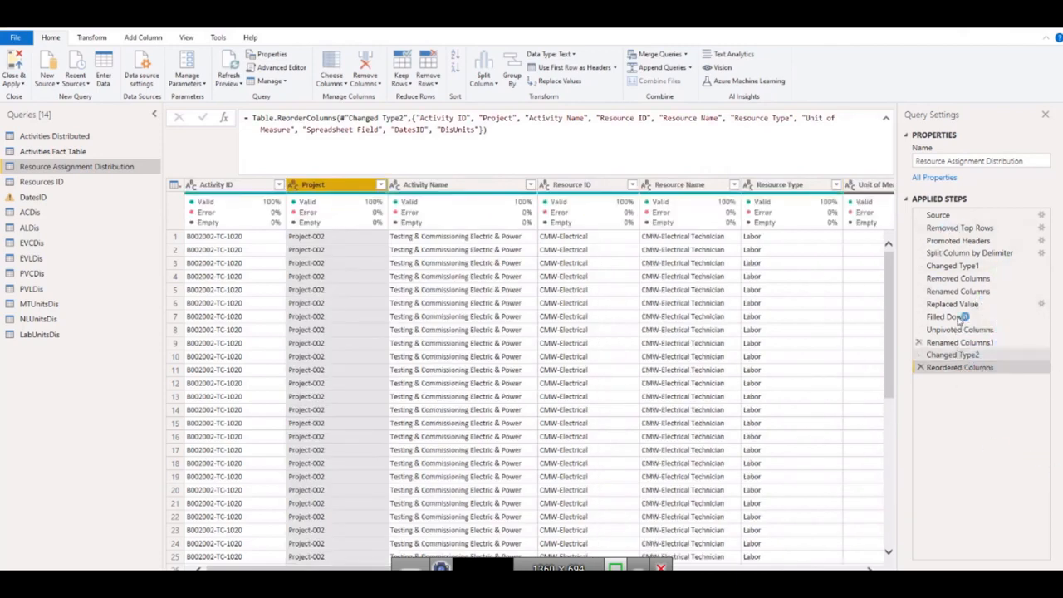
pyautogui.click(217, 186)
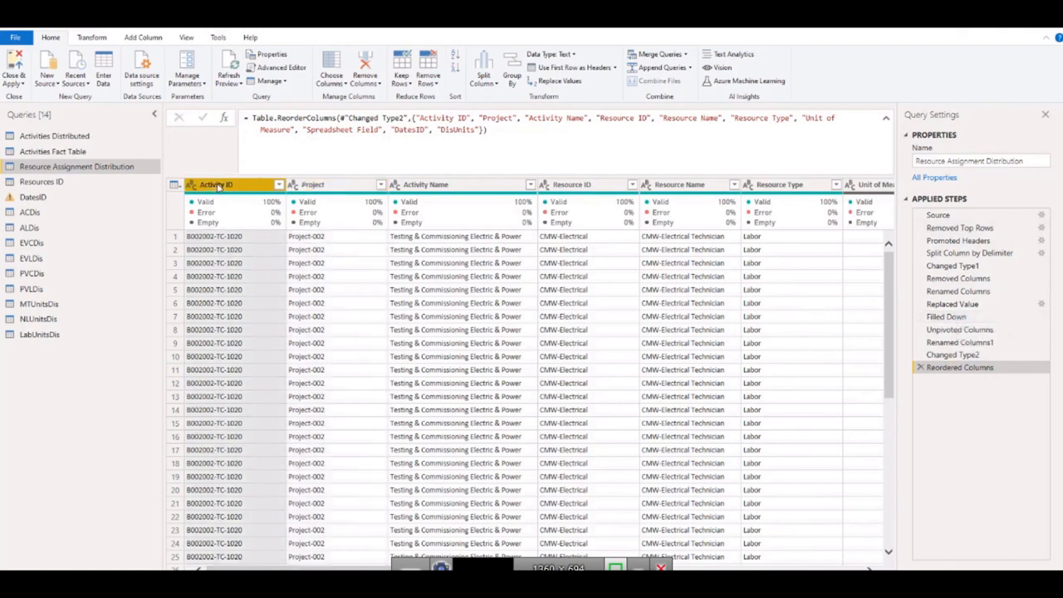
pyautogui.keyDown('ctrl'); pyautogui.click(314, 185); pyautogui.keyUp('ctrl')
pyautogui.rightClick(233, 186)
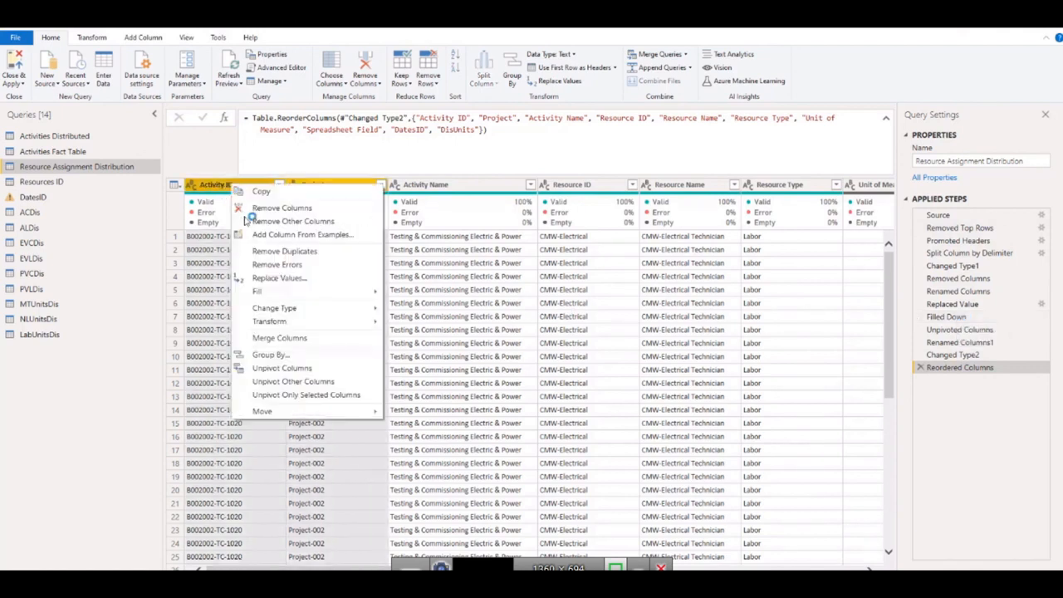
pyautogui.click(263, 339)
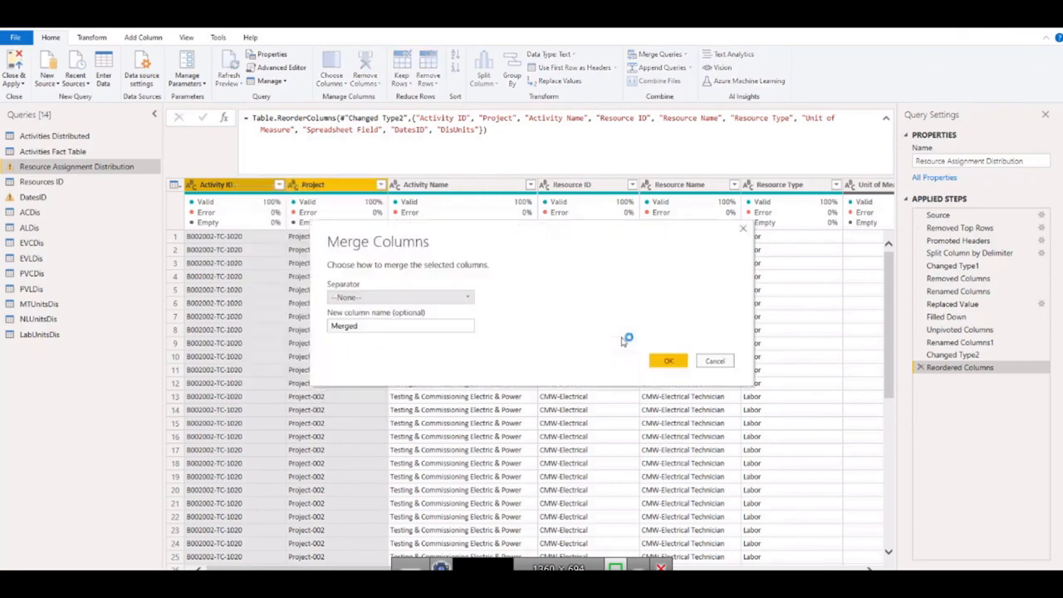
pyautogui.click(387, 298)
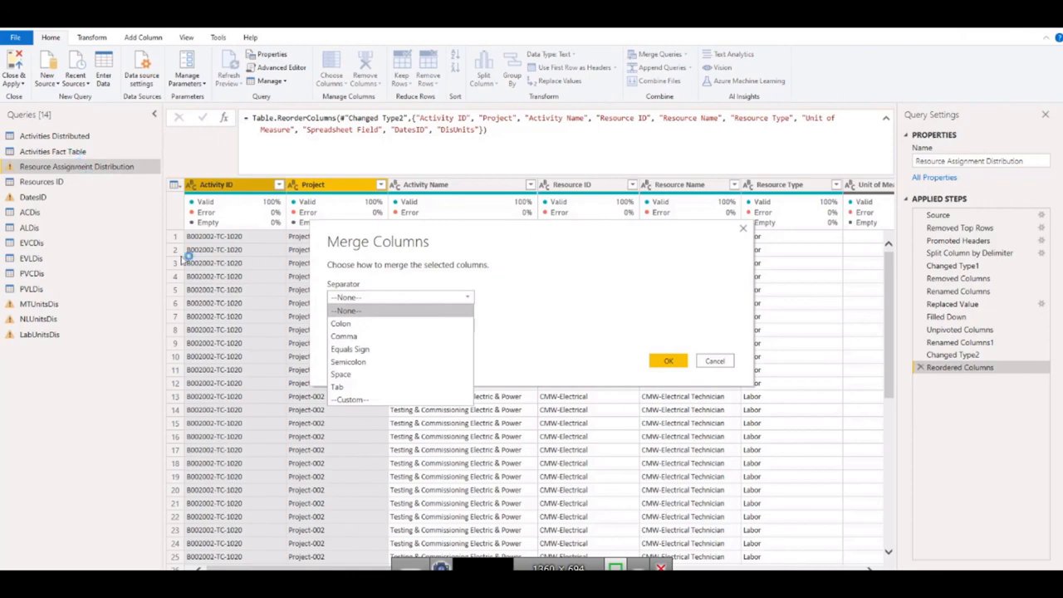
pyautogui.click(336, 324)
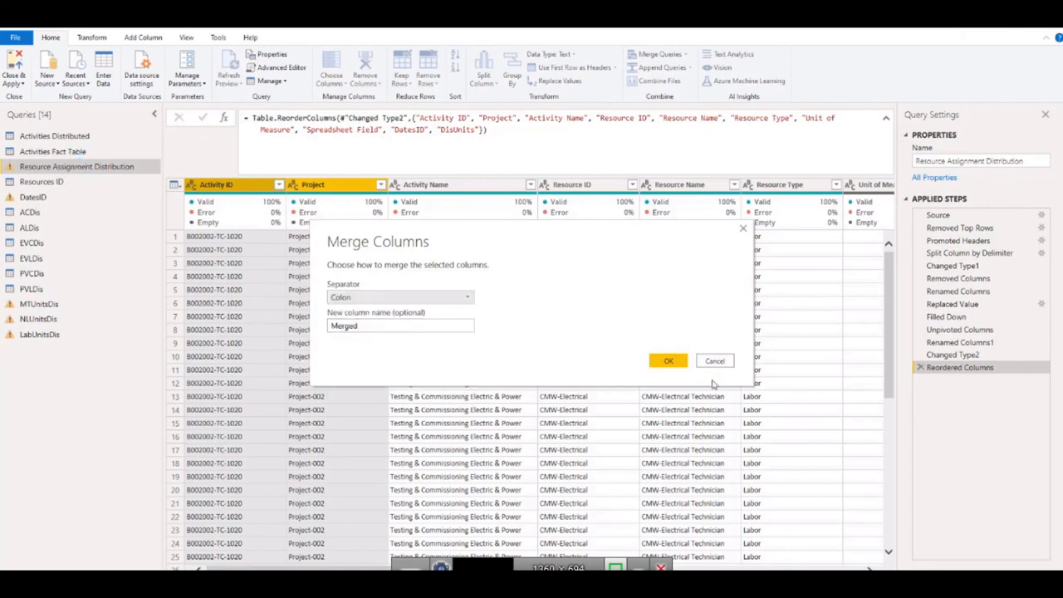
pyautogui.click(668, 361)
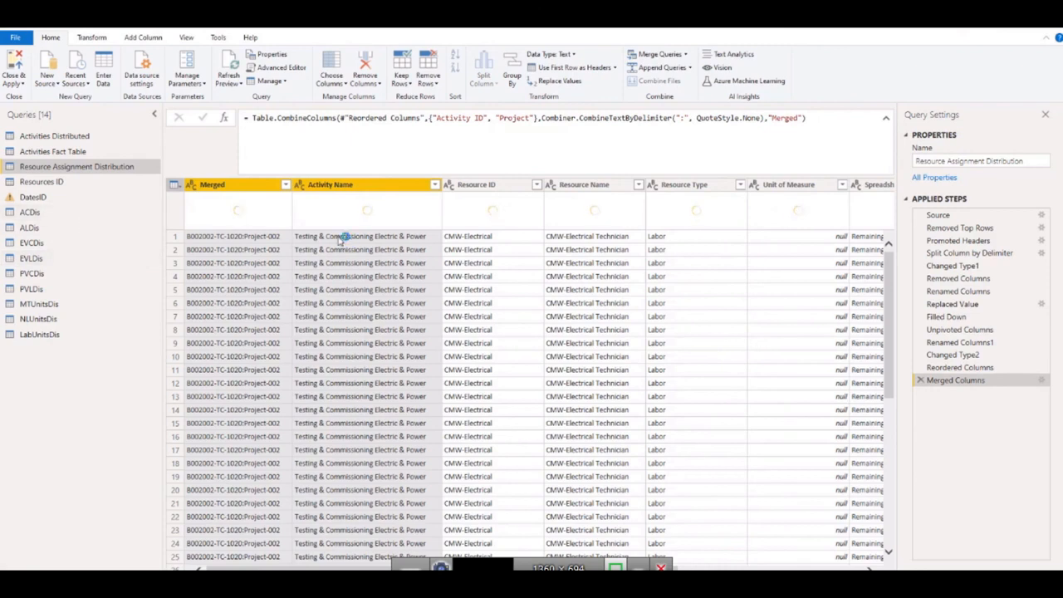
# Step: Rename the merged column "Activity ID" and compare its format with Activity ID in Activities Fact Table and Activities Distributed
pyautogui.doubleClick(236, 185)
pyautogui.write('Activity ID')
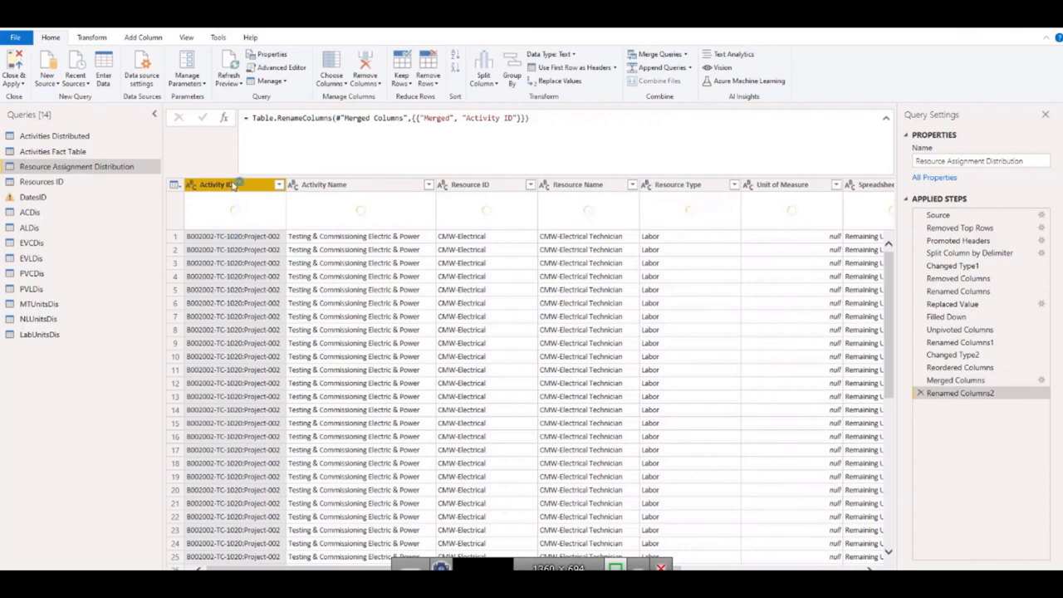
pyautogui.click(82, 154)
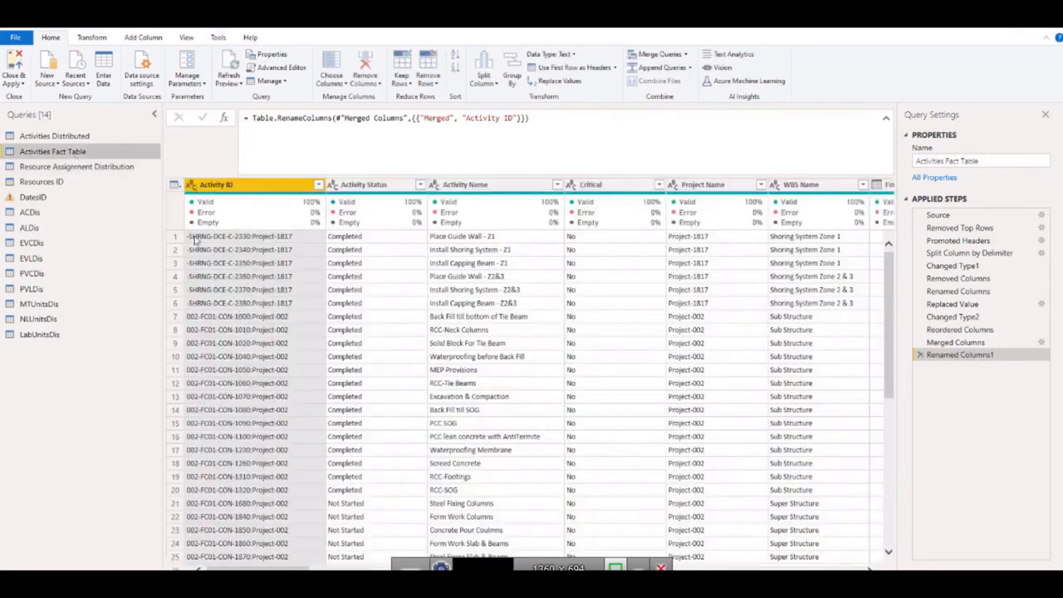
pyautogui.click(87, 135)
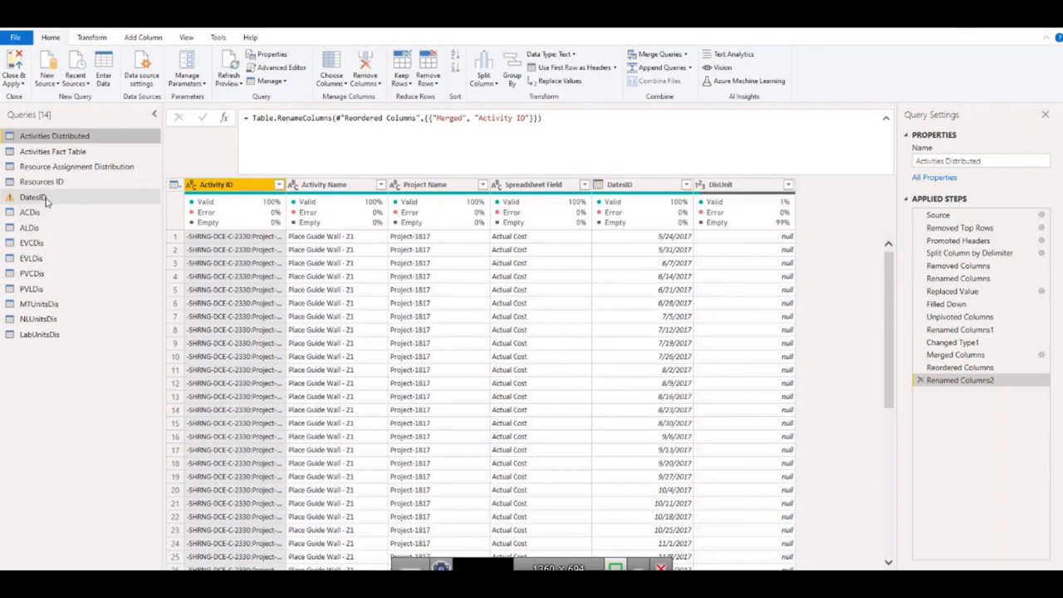
# Step: Insert a step after Changed Type2 in Activities Fact Table that duplicates the Project ID column
pyautogui.click(41, 152)
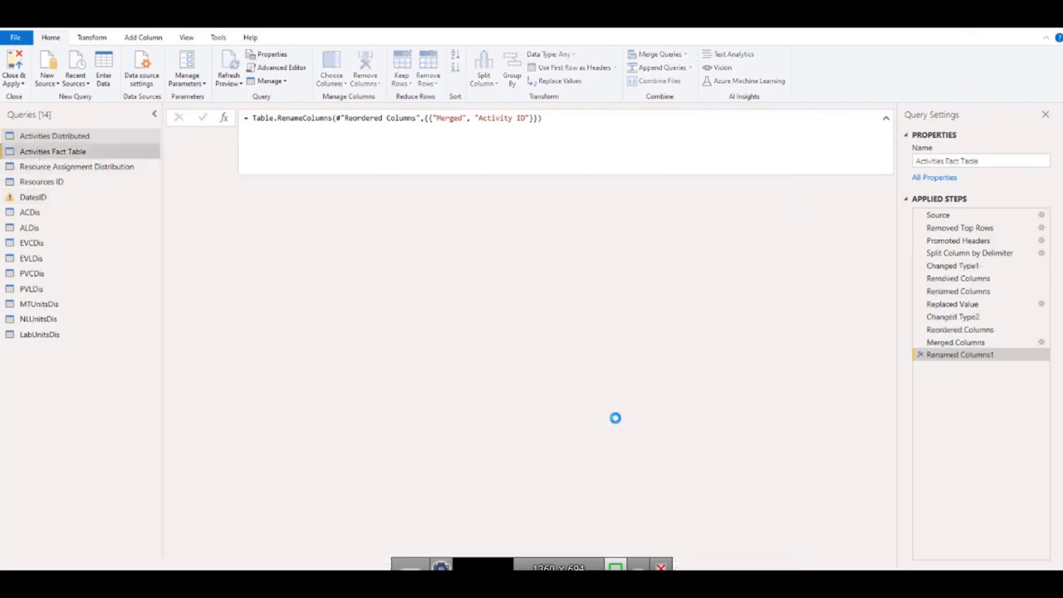
pyautogui.click(953, 342)
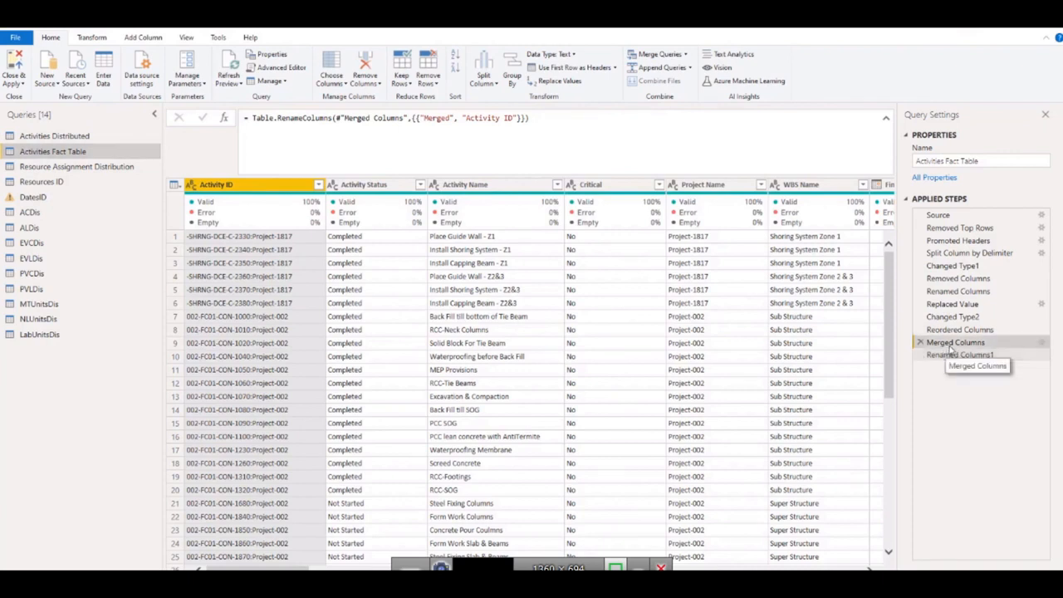
pyautogui.click(947, 304)
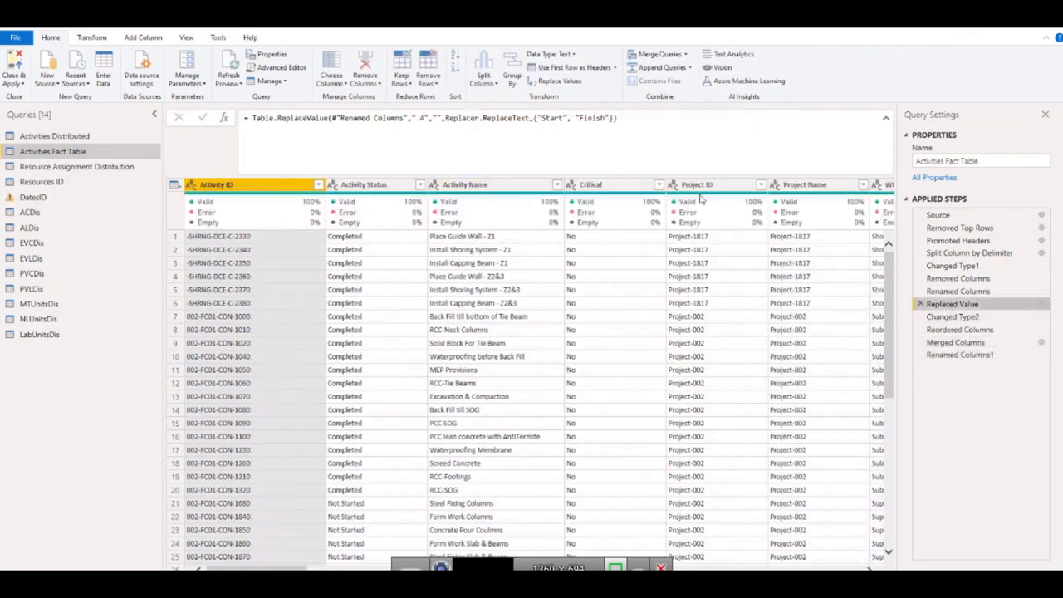
pyautogui.moveTo(707, 223)
pyautogui.click(946, 317)
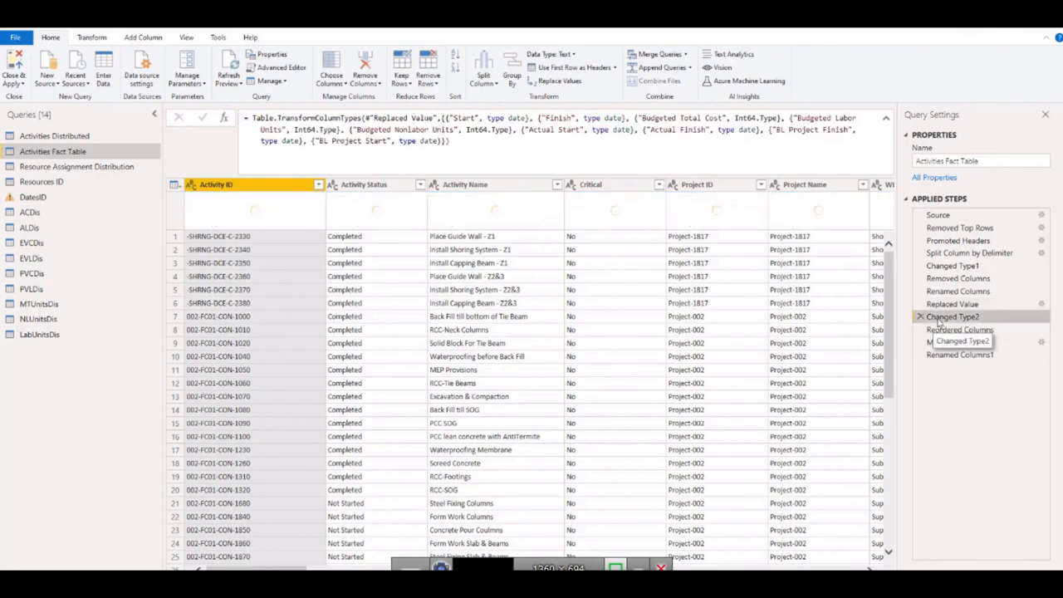
pyautogui.rightClick(700, 188)
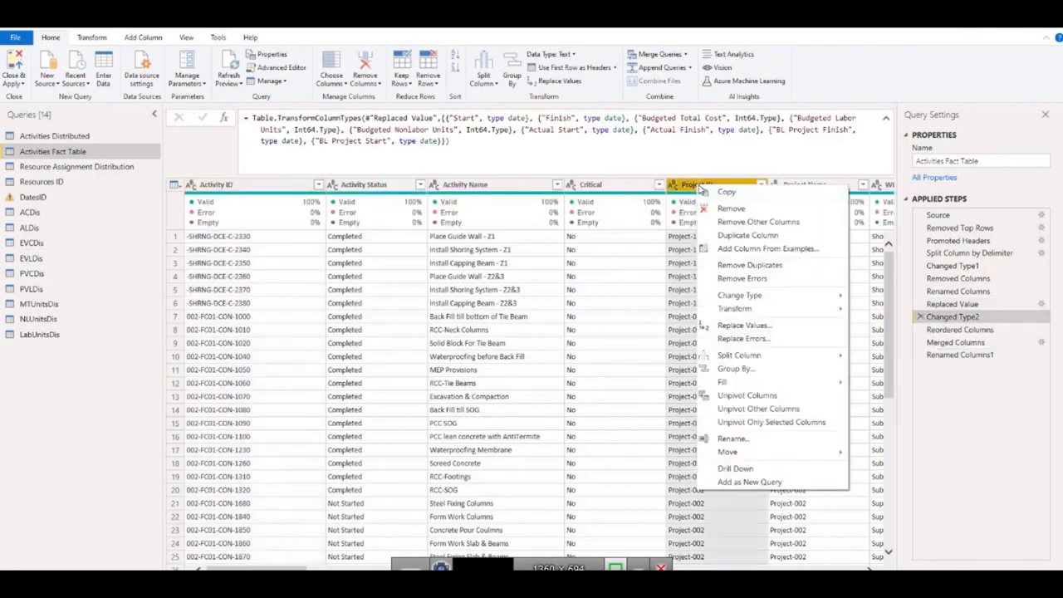
pyautogui.click(743, 236)
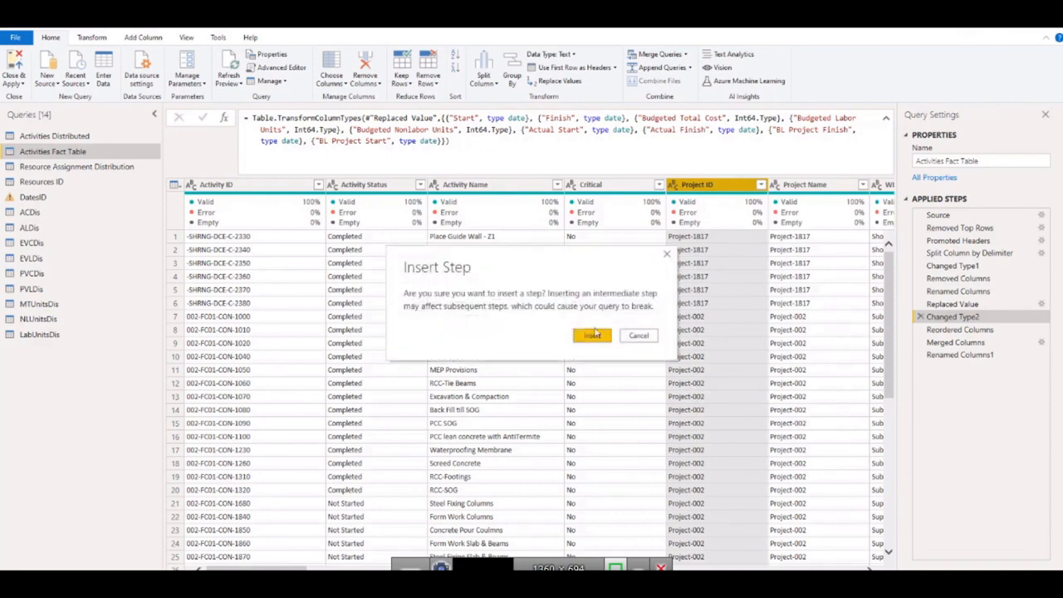
pyautogui.click(592, 335)
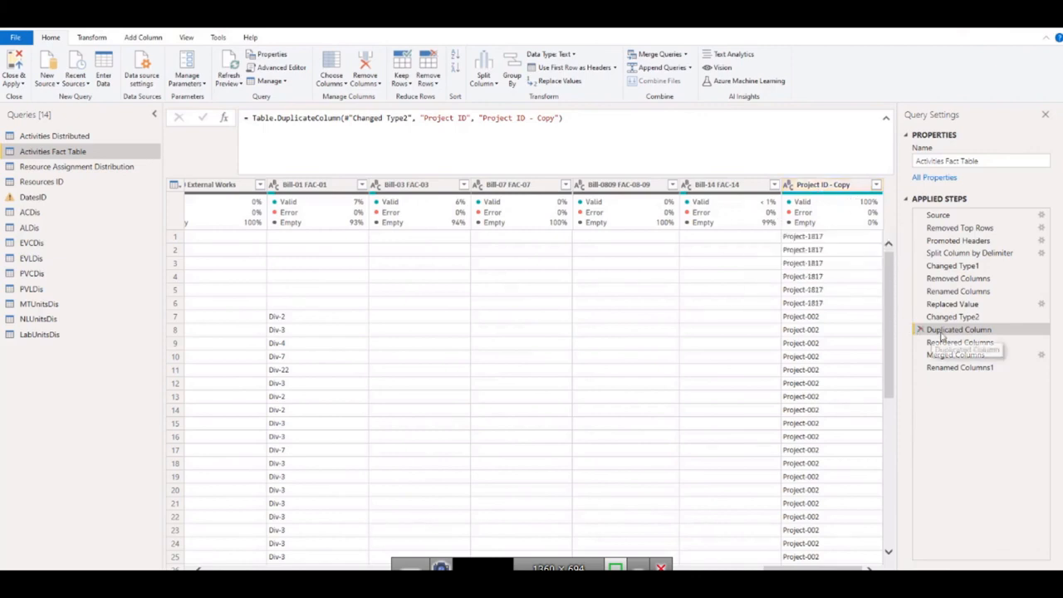
# Step: Rename the duplicated Project ID column "Project ID." as an inserted intermediate step
pyautogui.click(847, 185)
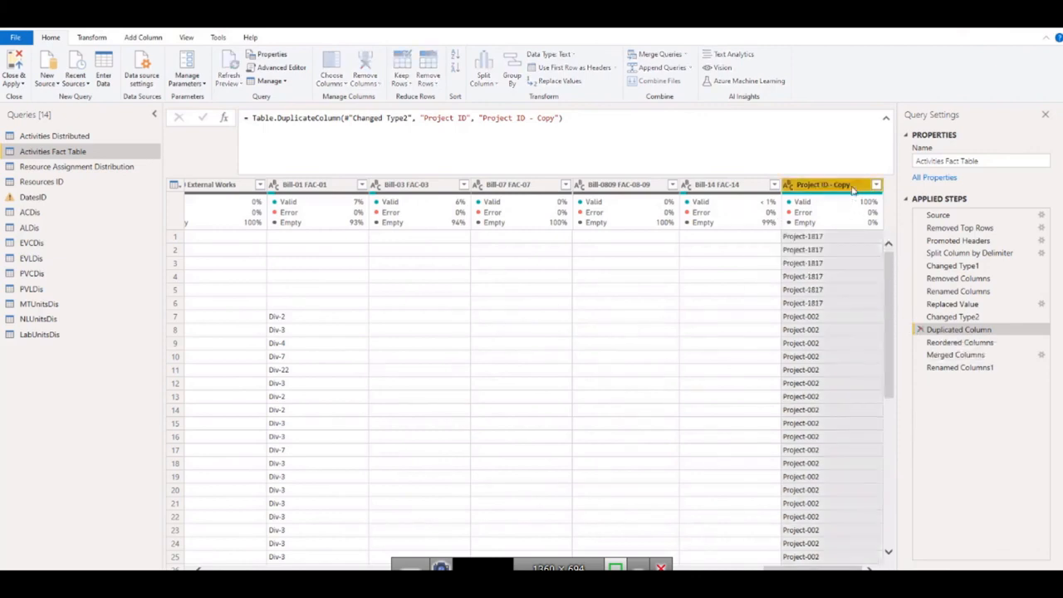
pyautogui.moveTo(849, 187); pyautogui.dragTo(831, 187)
pyautogui.press('BackSpace')
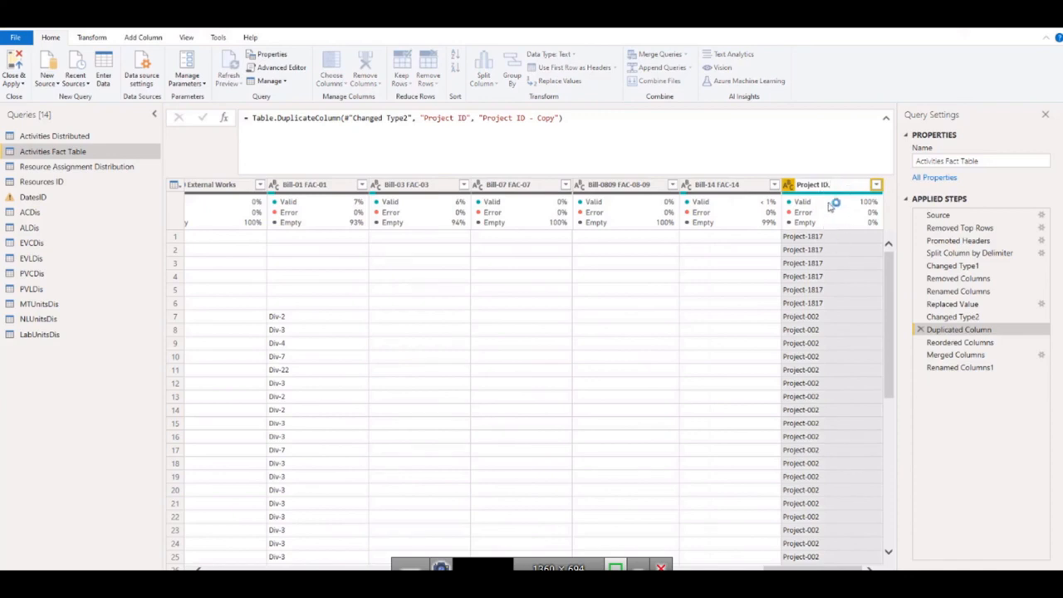
pyautogui.press('Return')
pyautogui.click(591, 336)
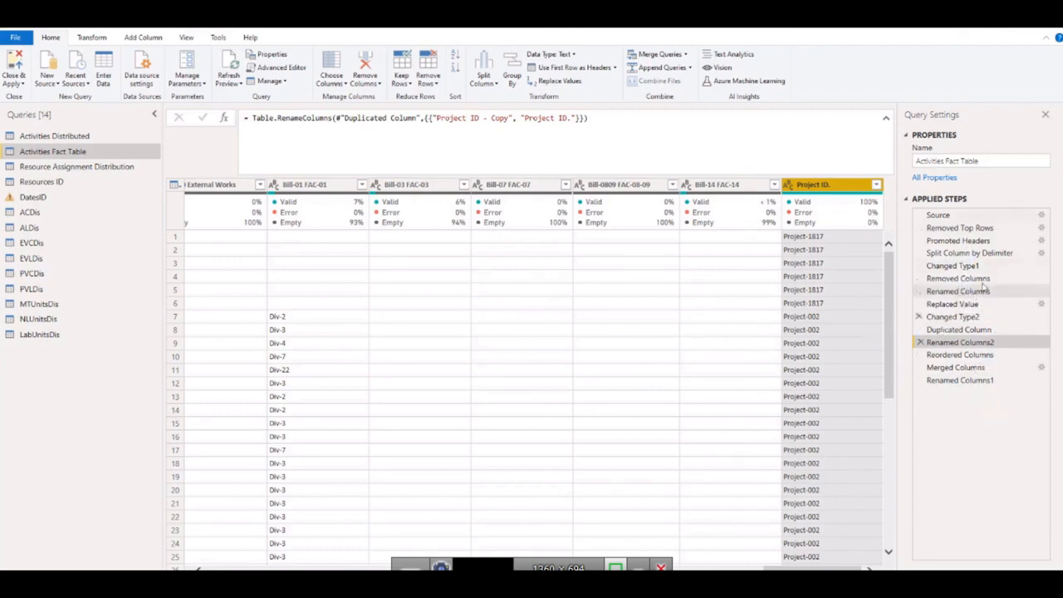
# Step: Check the "Project ID." column through the Reordered Columns, Merged Columns and Renamed Columns1 steps of Activities Fact Table
pyautogui.scroll(-6, 890, 365)
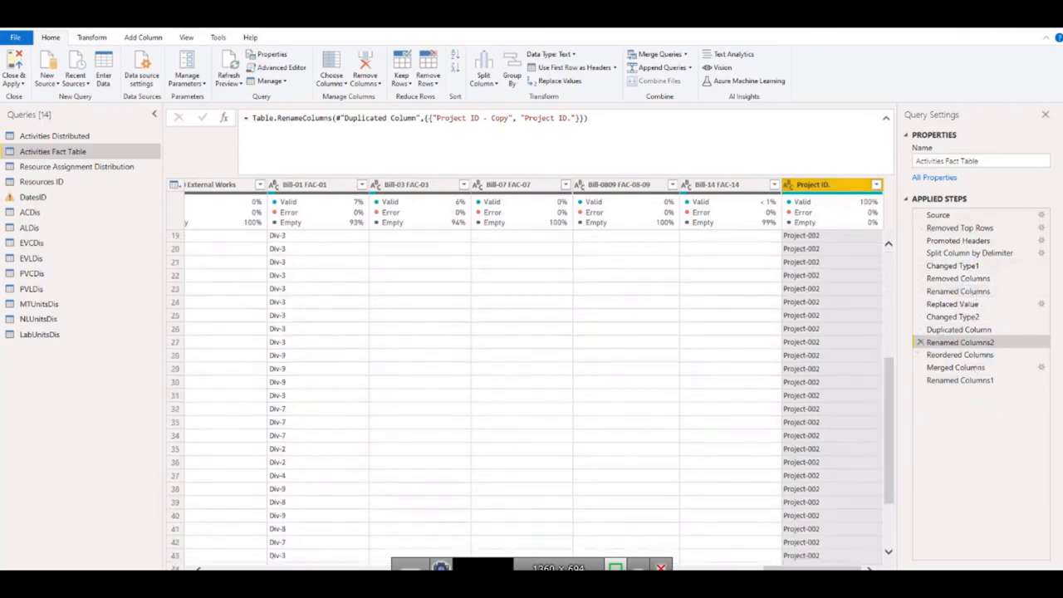
pyautogui.click(946, 379)
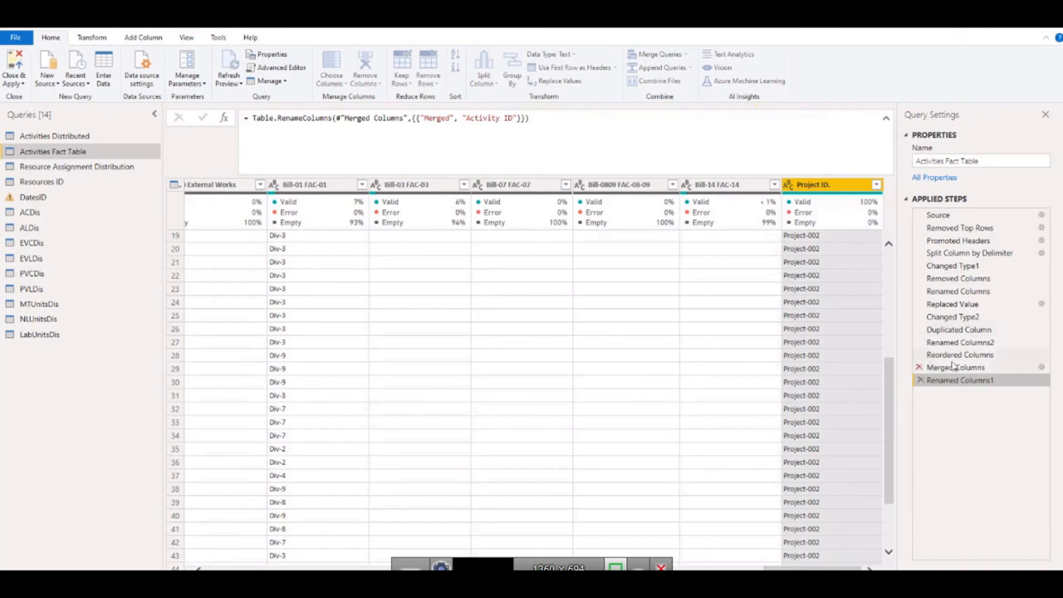
pyautogui.click(955, 367)
pyautogui.click(956, 355)
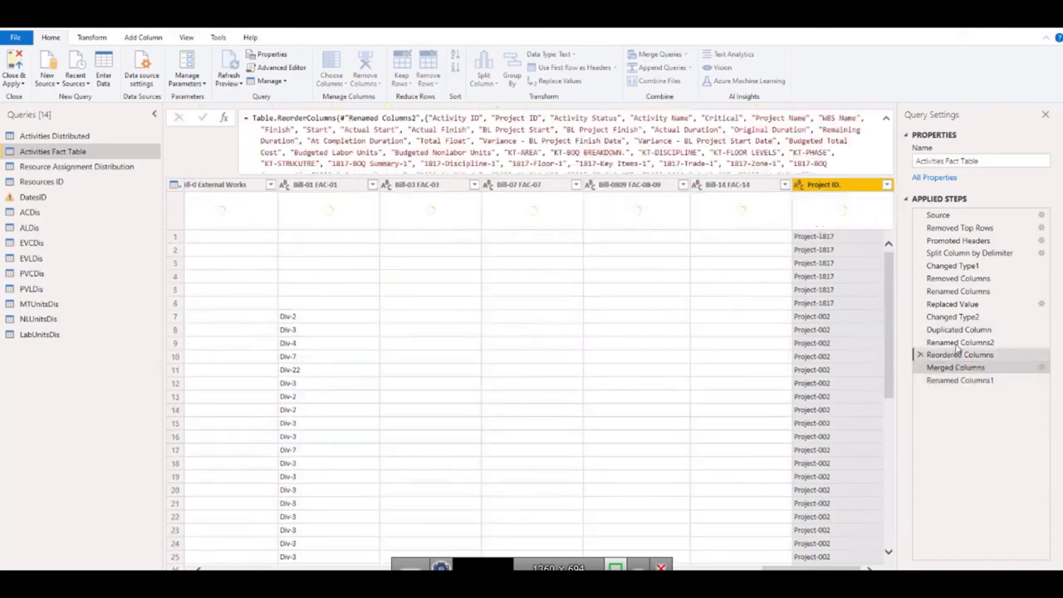
pyautogui.click(957, 344)
pyautogui.click(954, 380)
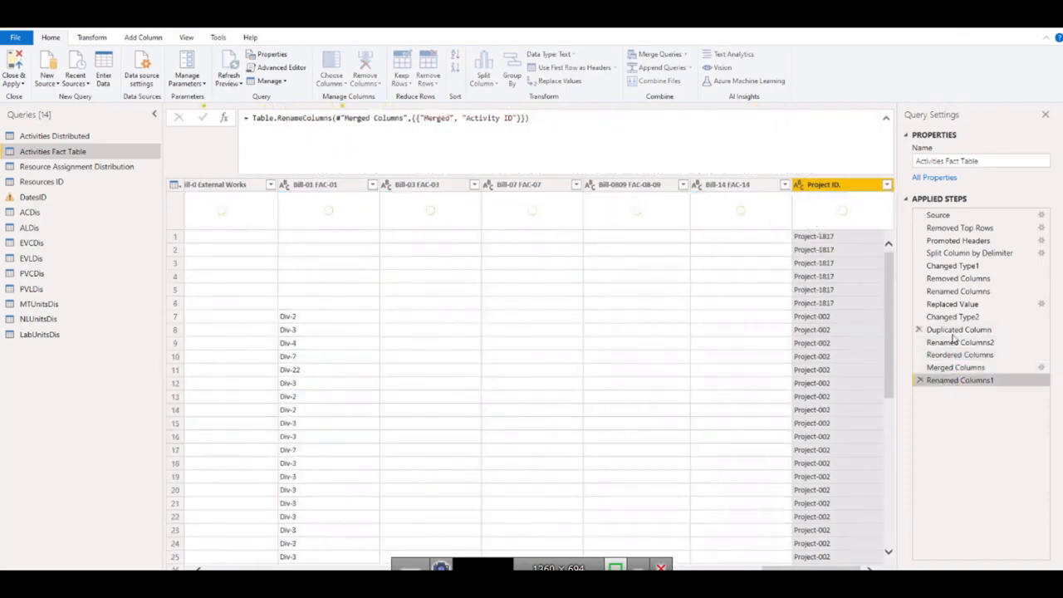
# Step: Examine the Source step of the DatesID query and open the Resource Assignment Distribution query it refers to
pyautogui.click(31, 197)
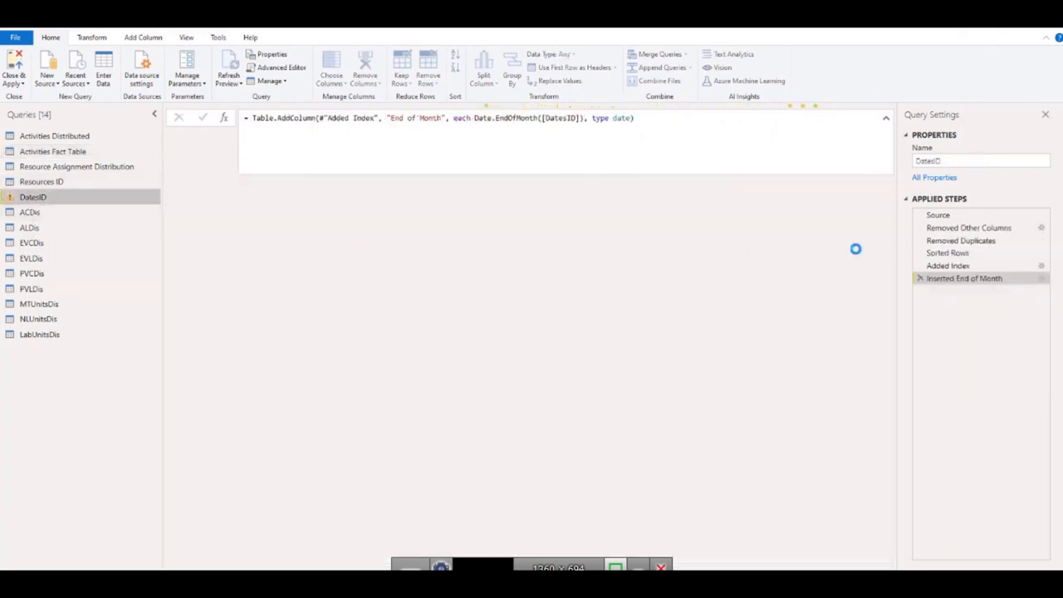
pyautogui.click(942, 216)
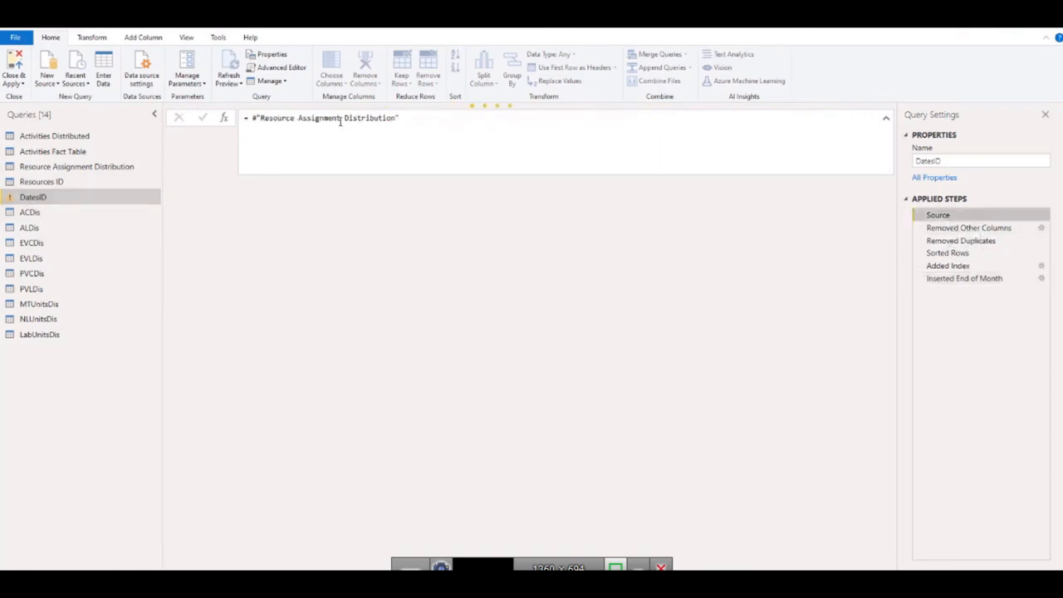
pyautogui.click(79, 170)
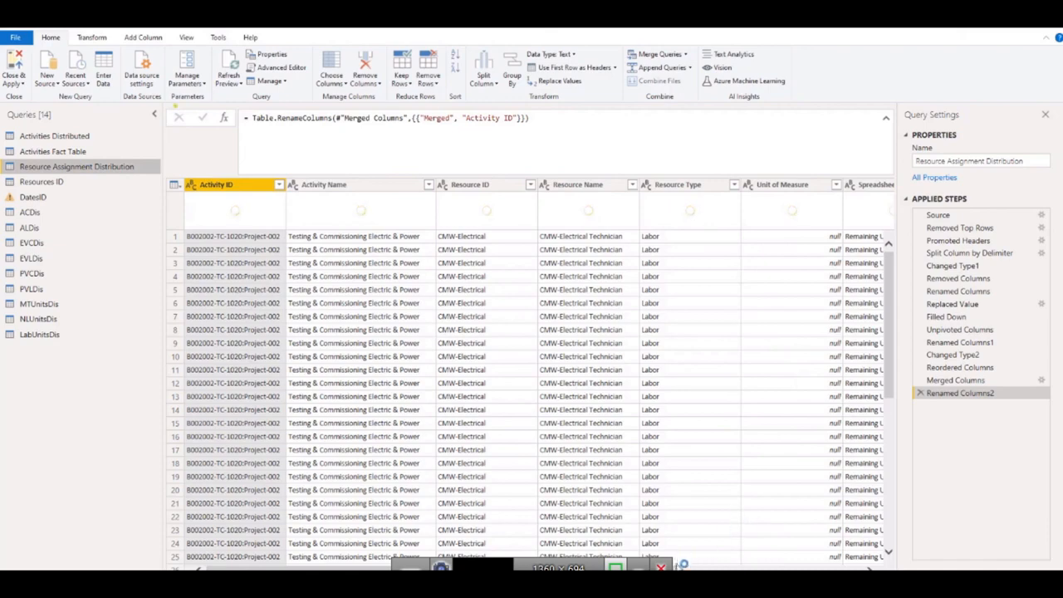
# Step: Examine the columns of Resource Assignment Distribution and the "Project ID." column at the end of Activities Fact Table
pyautogui.moveTo(674, 569); pyautogui.dragTo(855, 569)
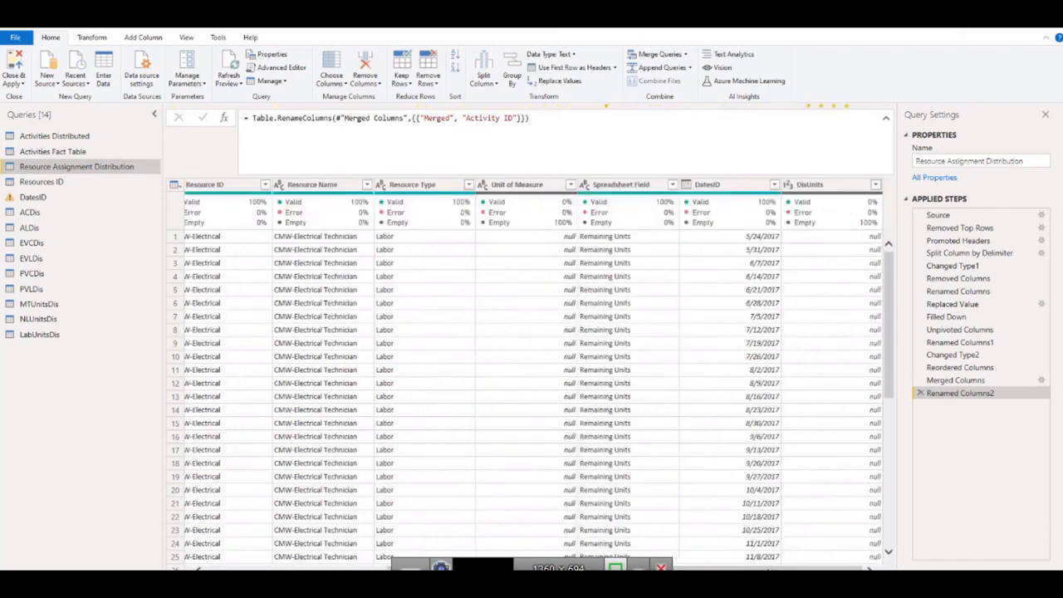
pyautogui.moveTo(768, 569); pyautogui.dragTo(213, 534)
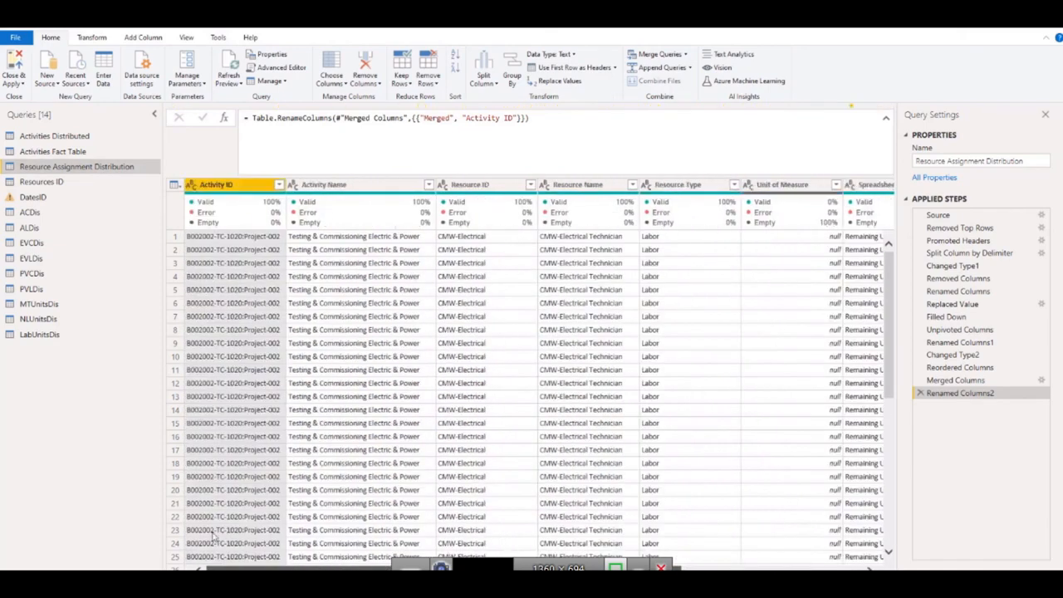
pyautogui.click(53, 153)
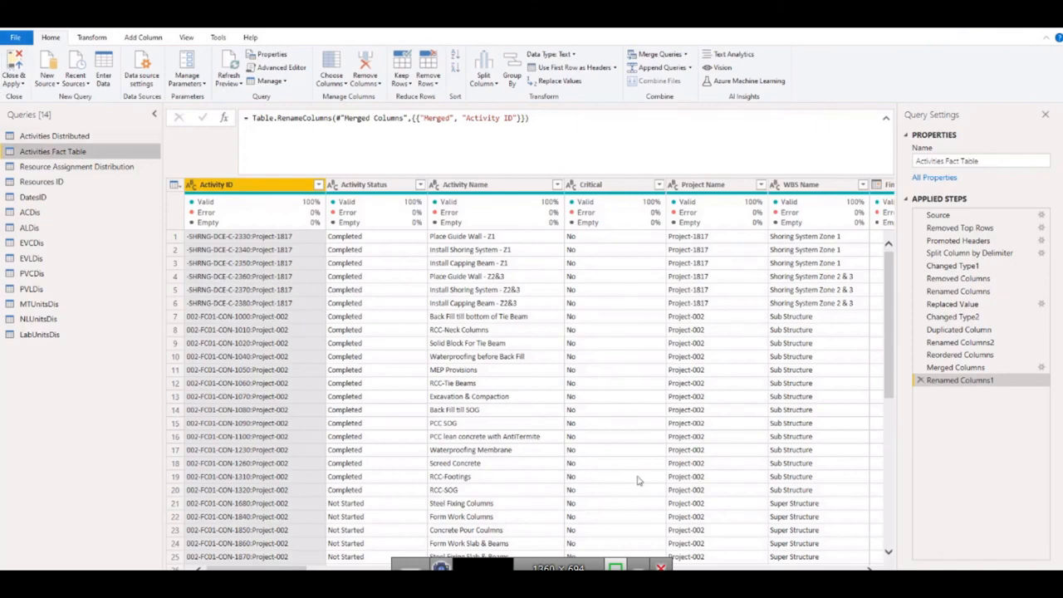
pyautogui.moveTo(251, 569); pyautogui.dragTo(809, 569)
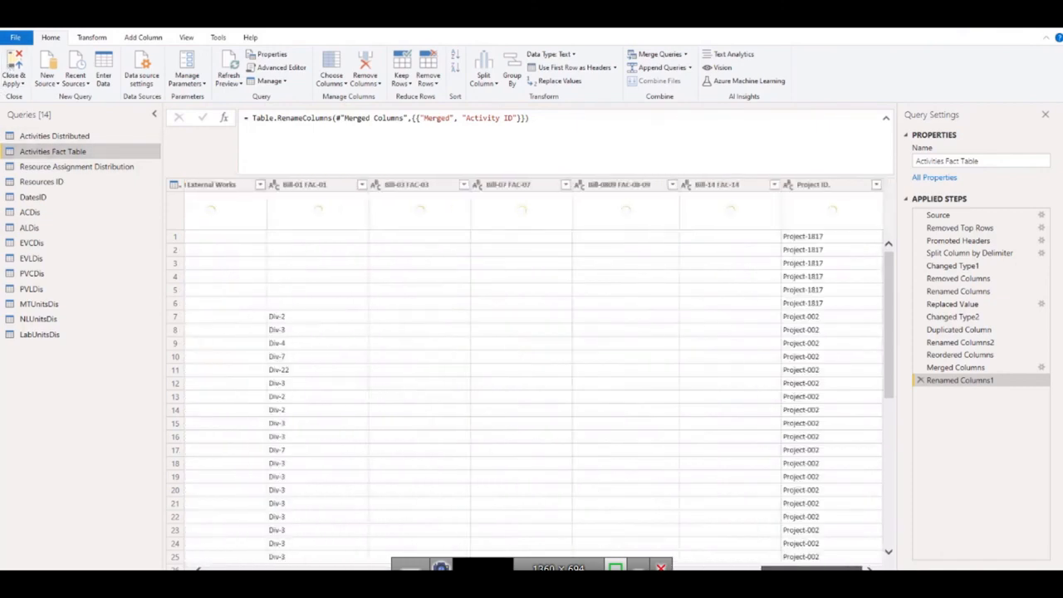
pyautogui.click(816, 185)
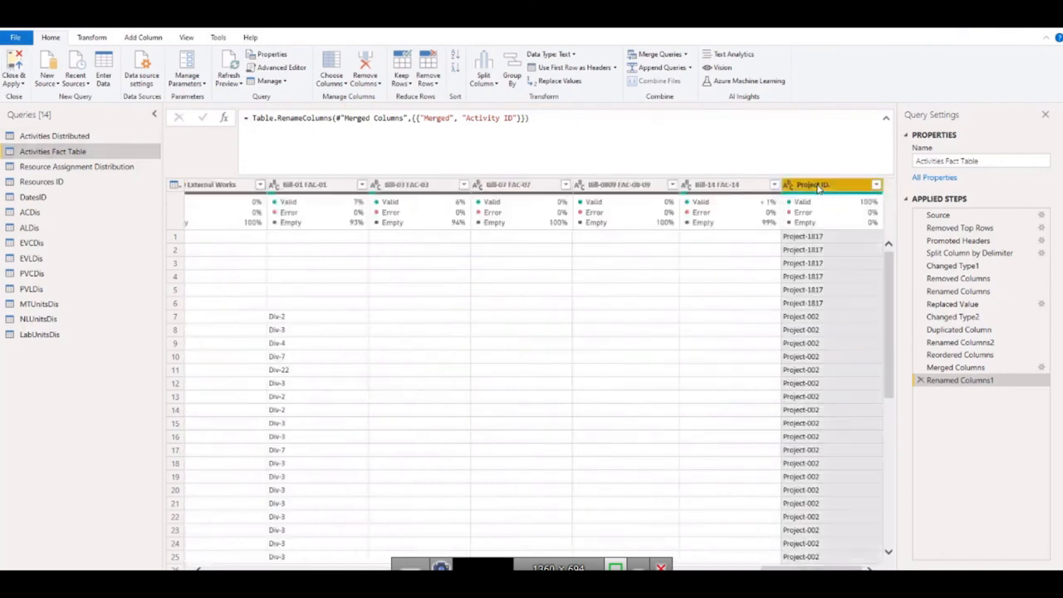
# Step: View the DatesID query and recheck the "Project ID." column and Duplicated Column step of Activities Fact Table
pyautogui.click(40, 199)
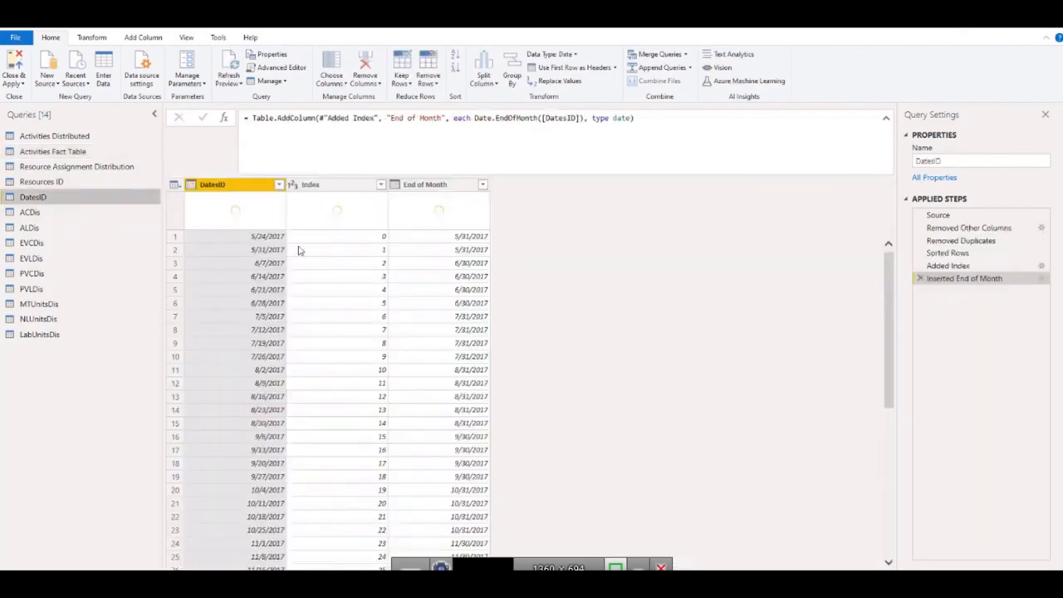
pyautogui.click(75, 166)
pyautogui.click(75, 153)
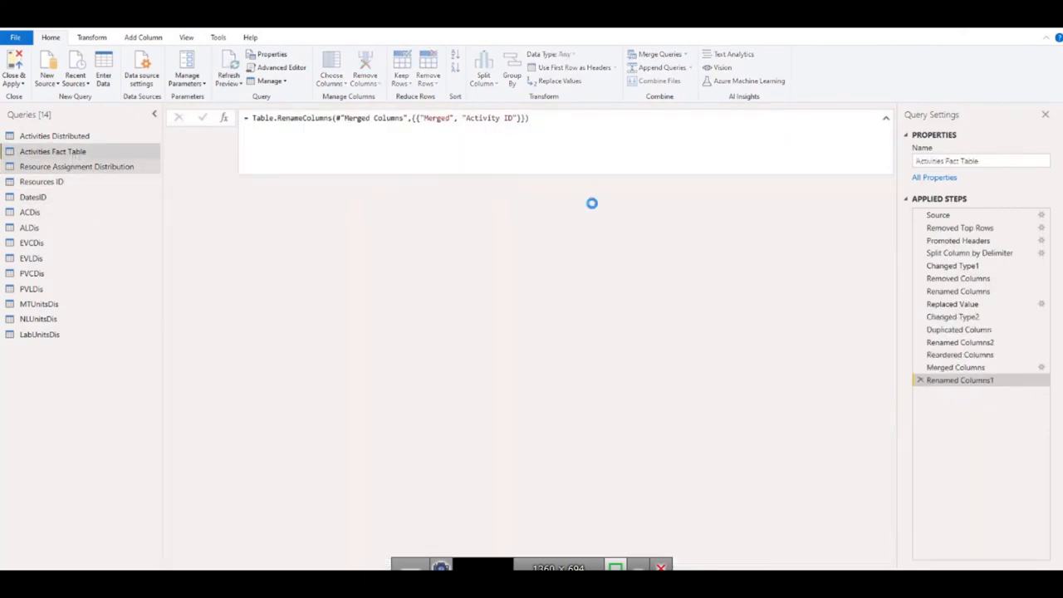
pyautogui.moveTo(257, 568); pyautogui.dragTo(847, 569)
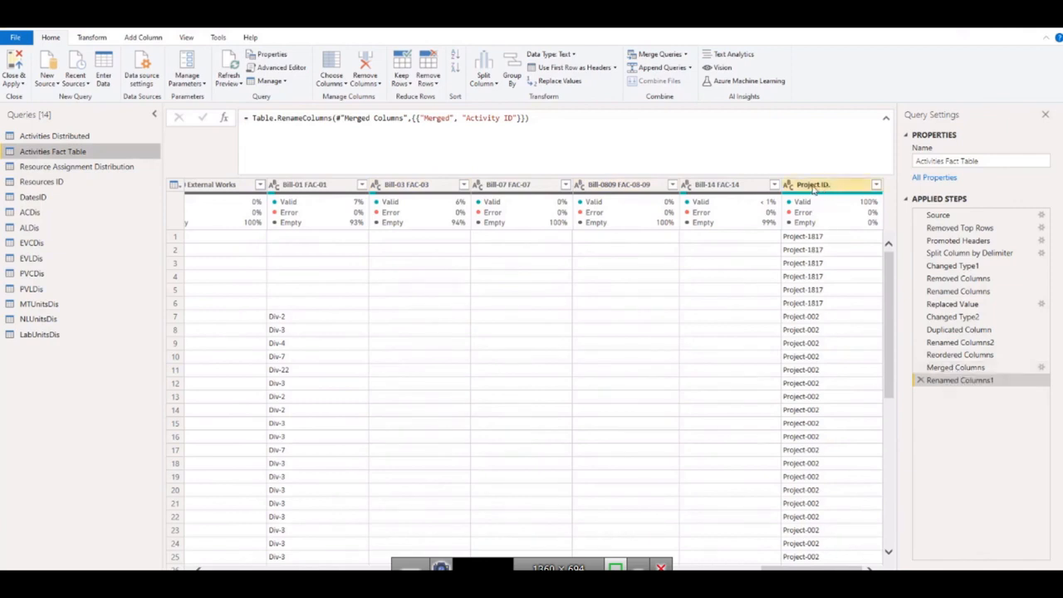
pyautogui.click(951, 332)
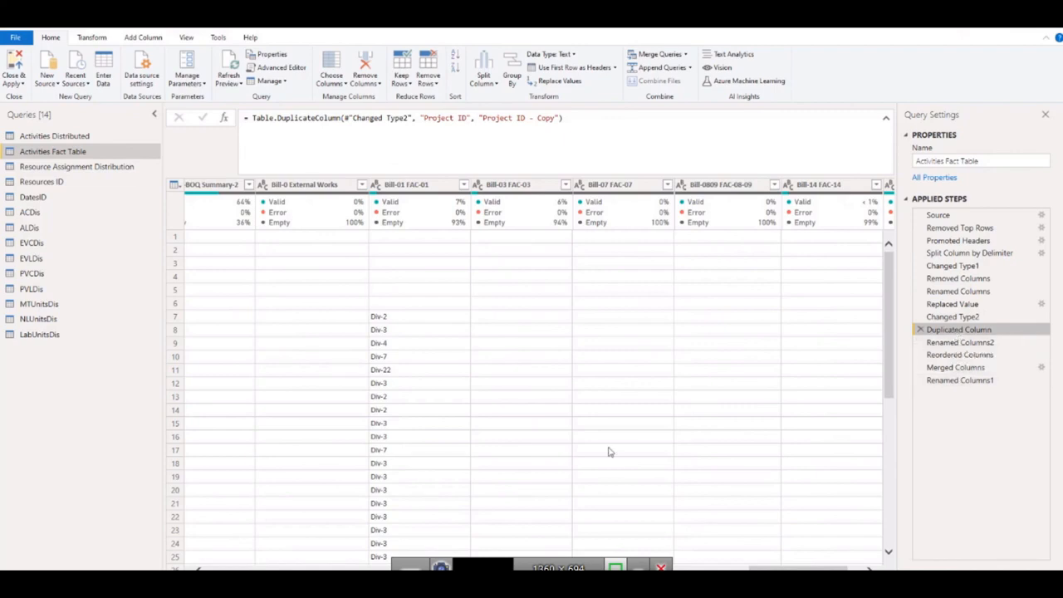
pyautogui.moveTo(833, 567); pyautogui.dragTo(316, 564)
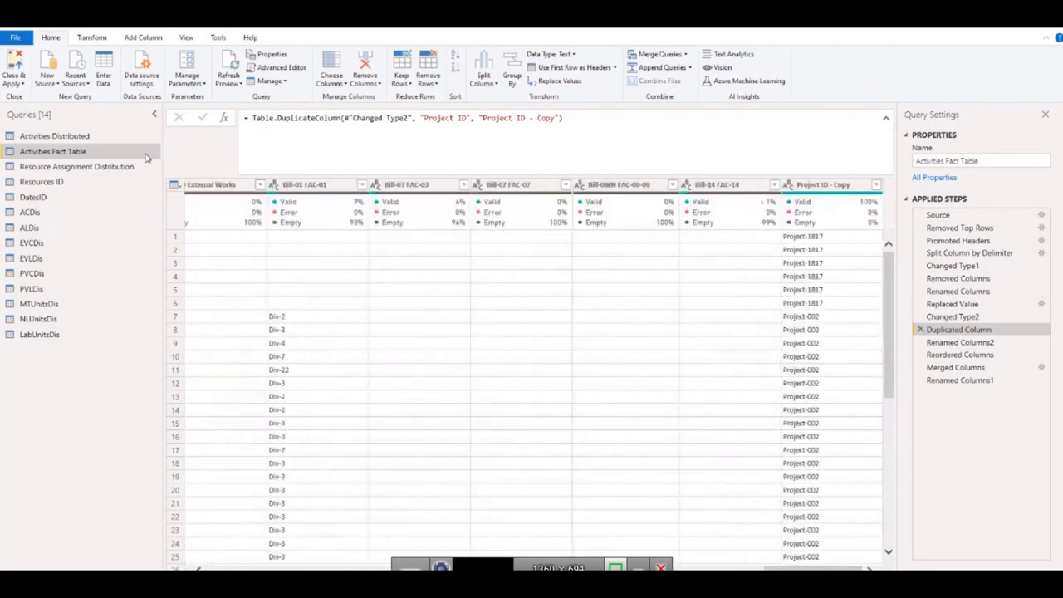
# Step: Close the Power Query Editor, applying the pending query changes to the report
pyautogui.click(15, 83)
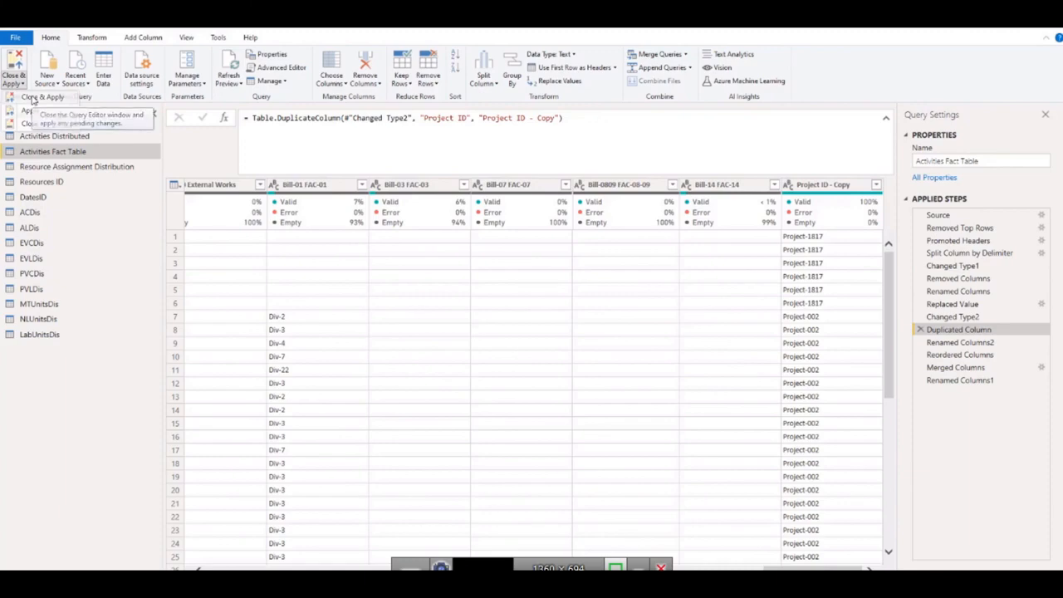
pyautogui.click(33, 97)
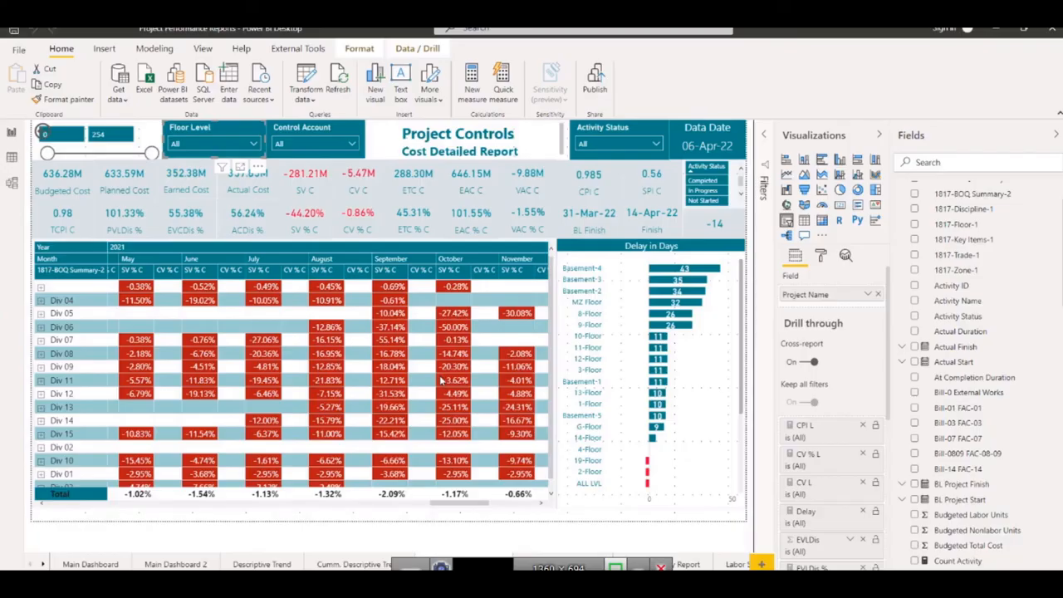
pyautogui.click(630, 135)
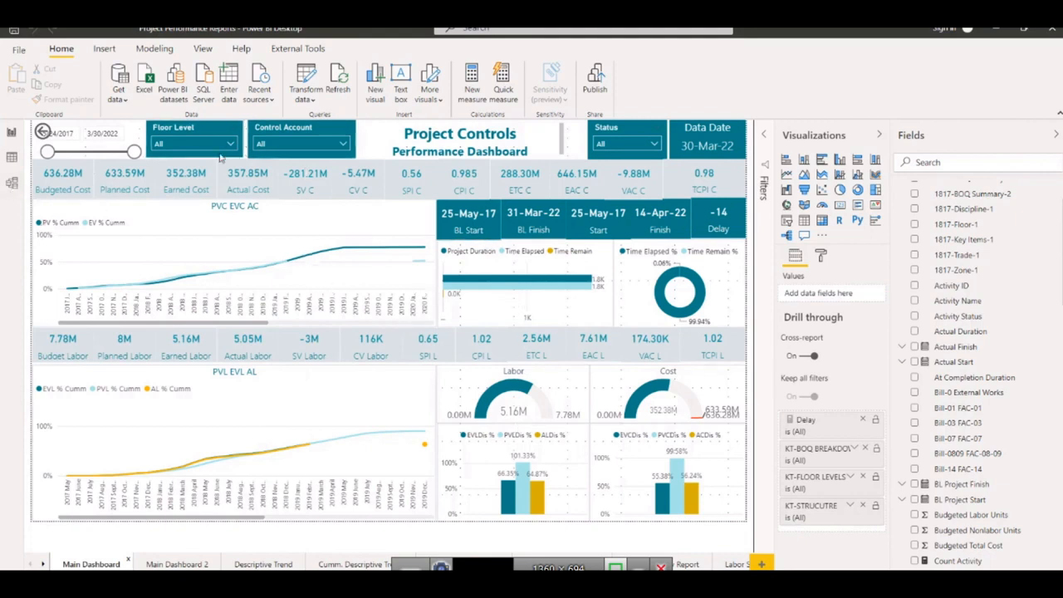
# Step: Reopen the Power Query Editor, and switch to Primavera P6 to review the projects list and the Project-1817 activities
pyautogui.click(306, 102)
pyautogui.click(336, 123)
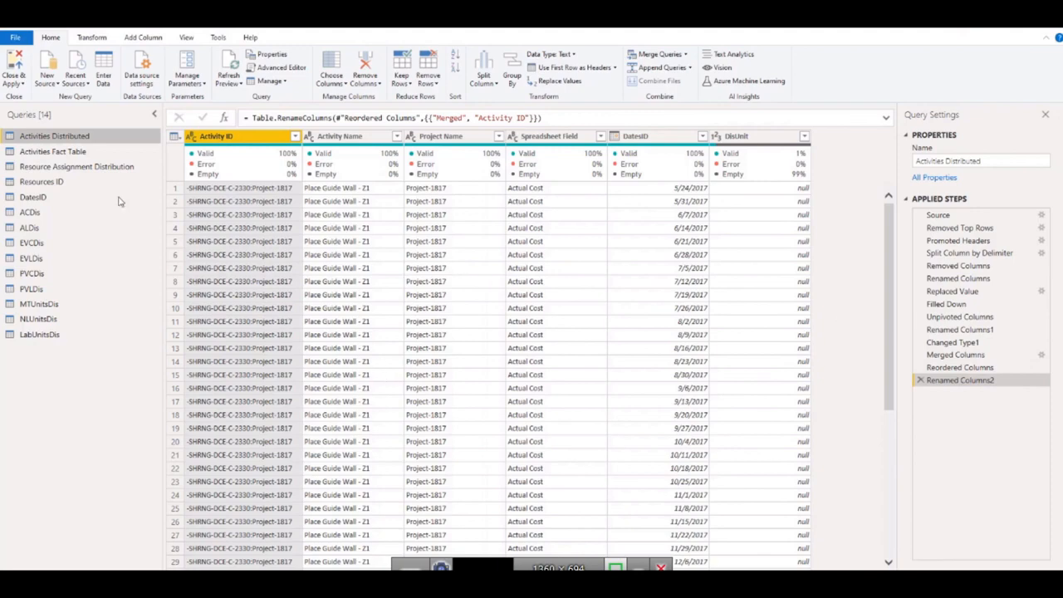
pyautogui.hotkey('alt', 'Tab')
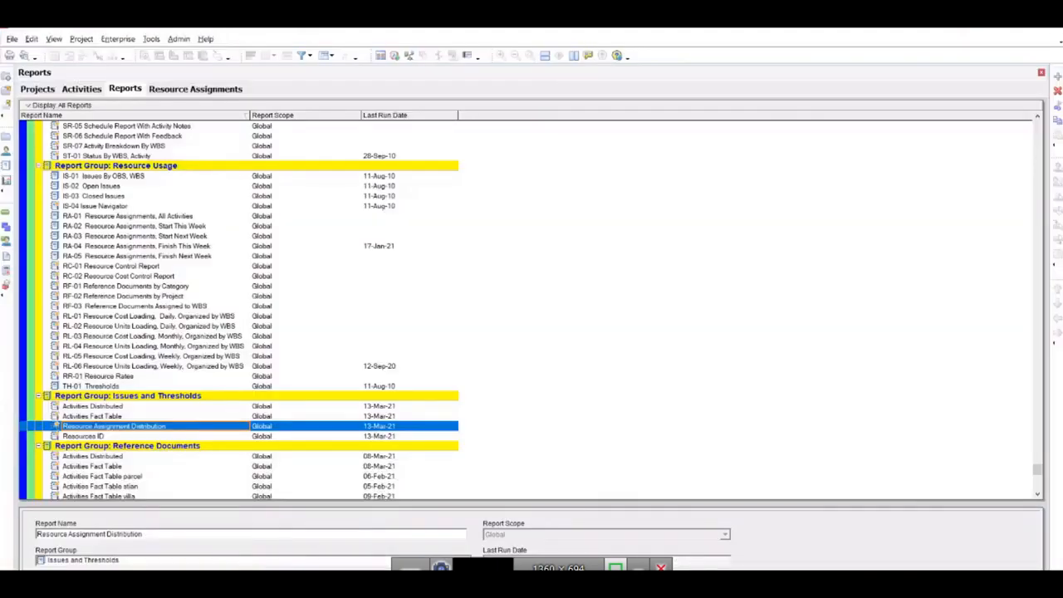
pyautogui.click(47, 93)
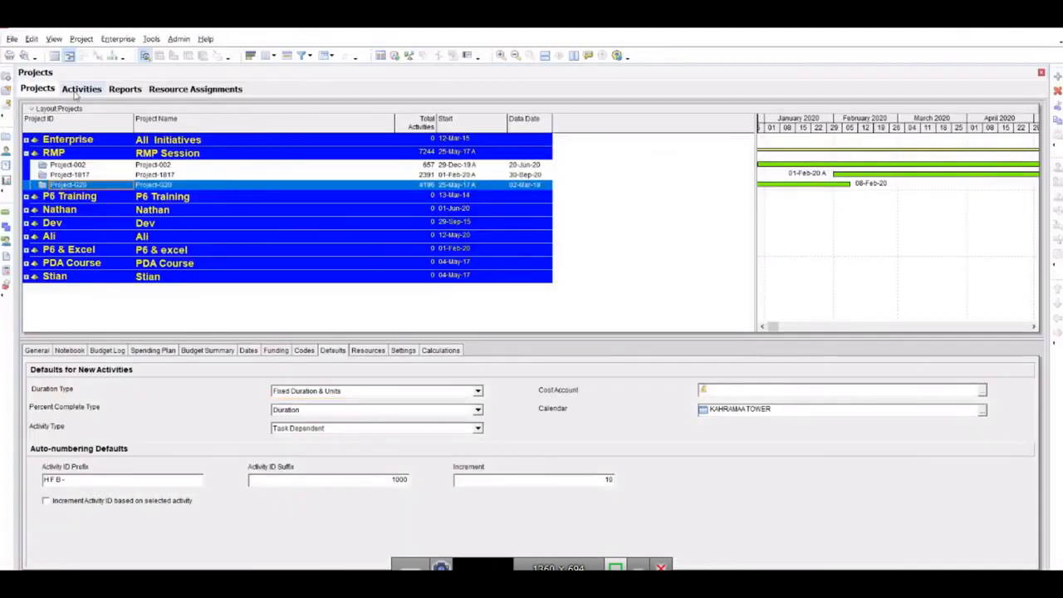
pyautogui.click(77, 92)
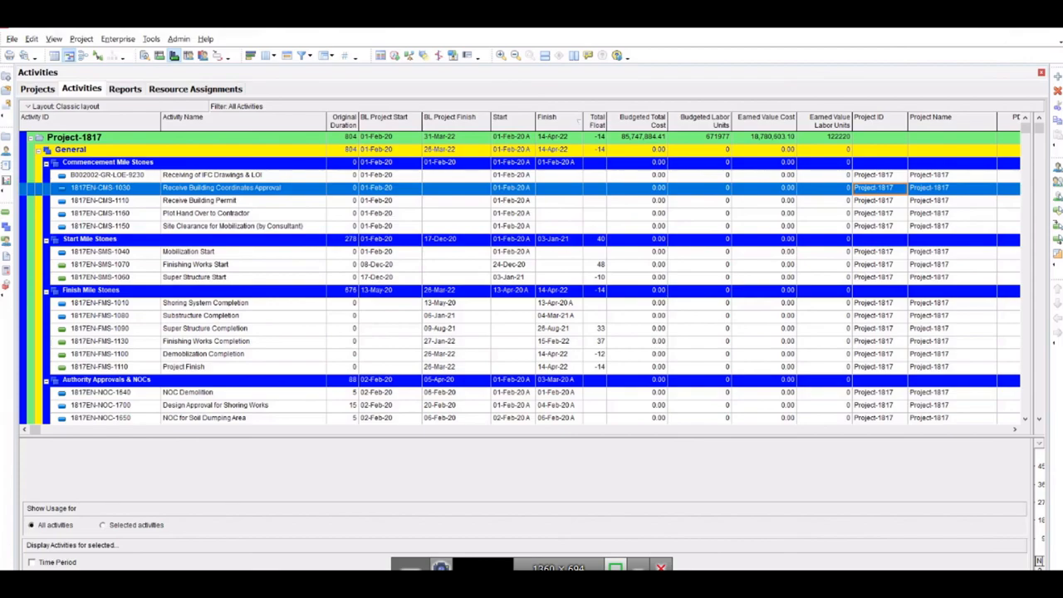
# Step: Switch to the Power Query Editor and compare the columns of Activities Fact Table, Activities Distributed and Resource Assignment Distribution
pyautogui.click(486, 531)
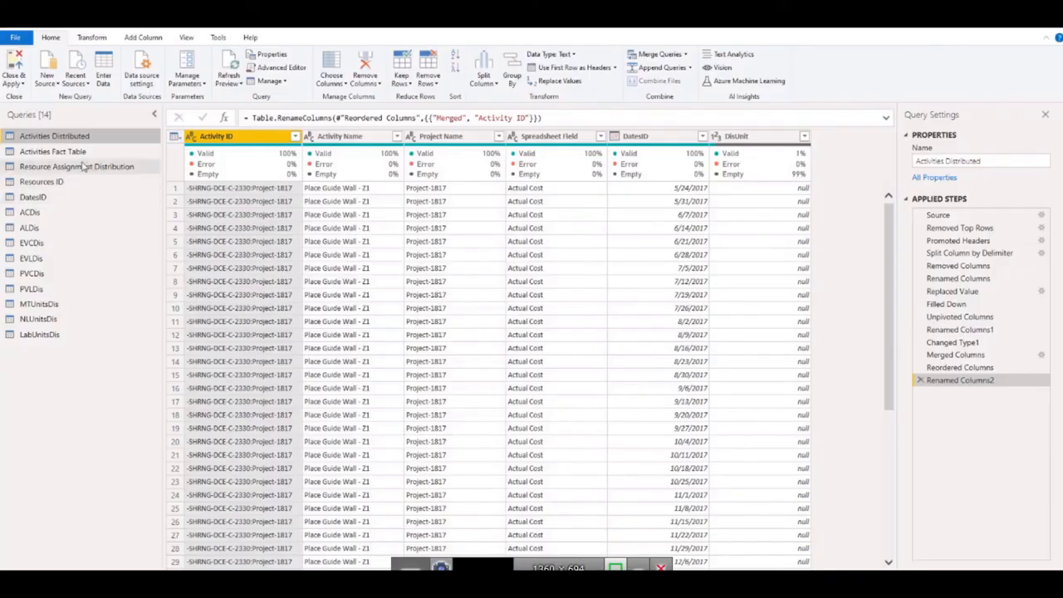
pyautogui.click(54, 151)
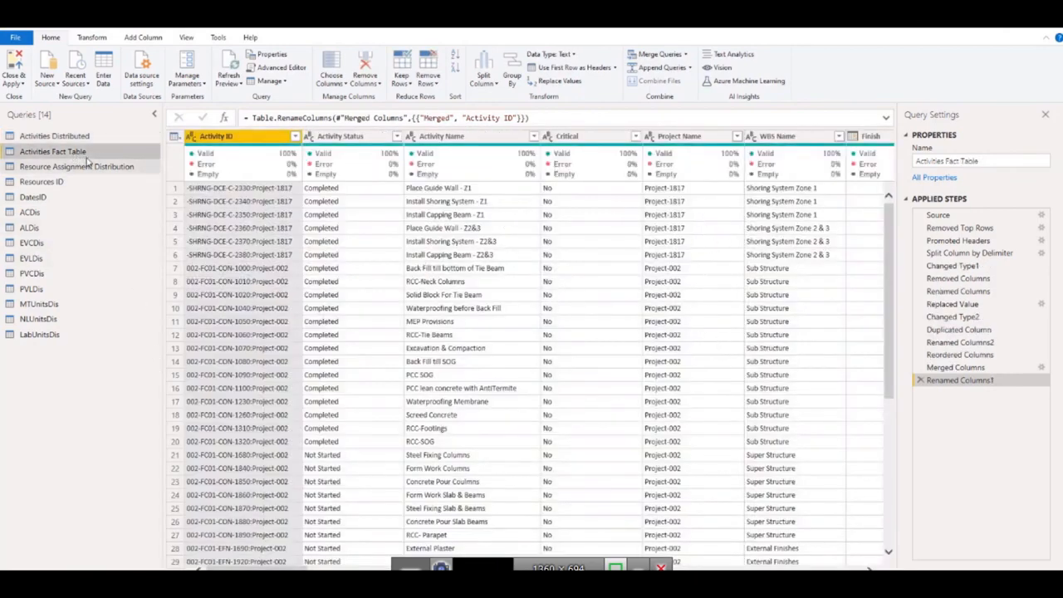
pyautogui.click(71, 138)
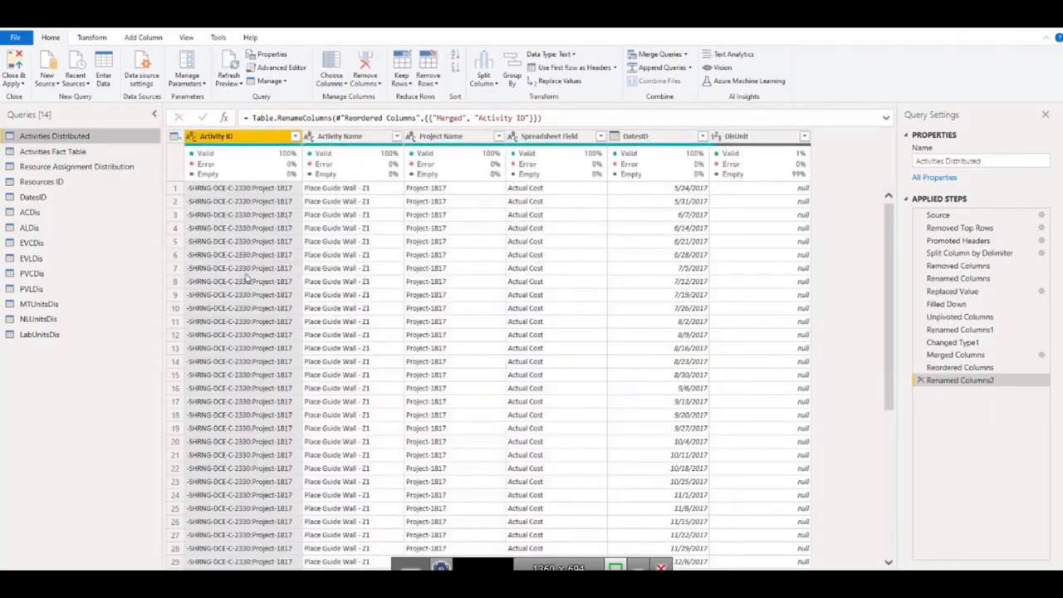
pyautogui.click(54, 152)
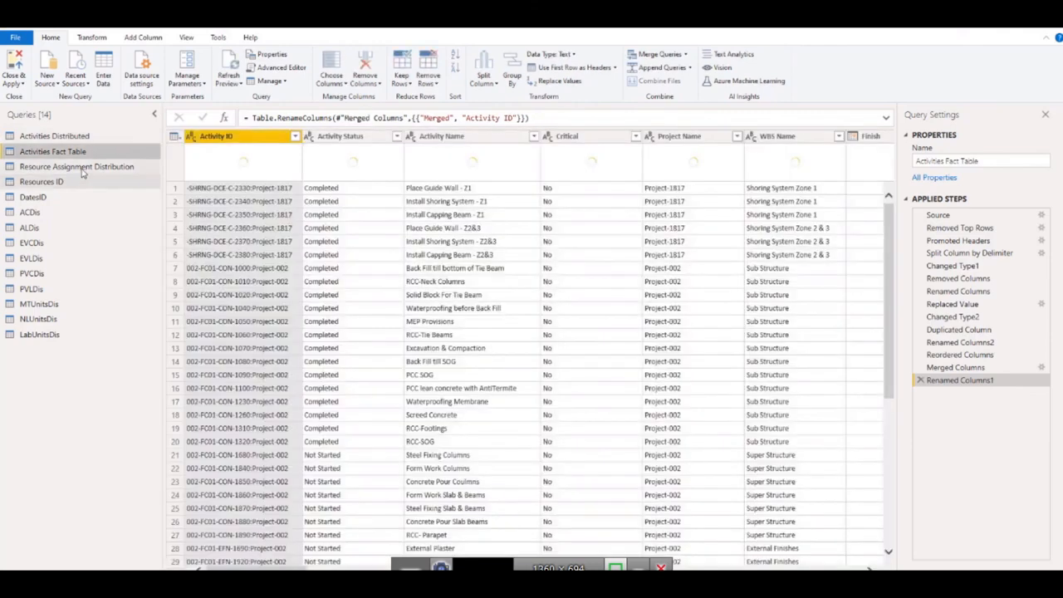
pyautogui.click(75, 167)
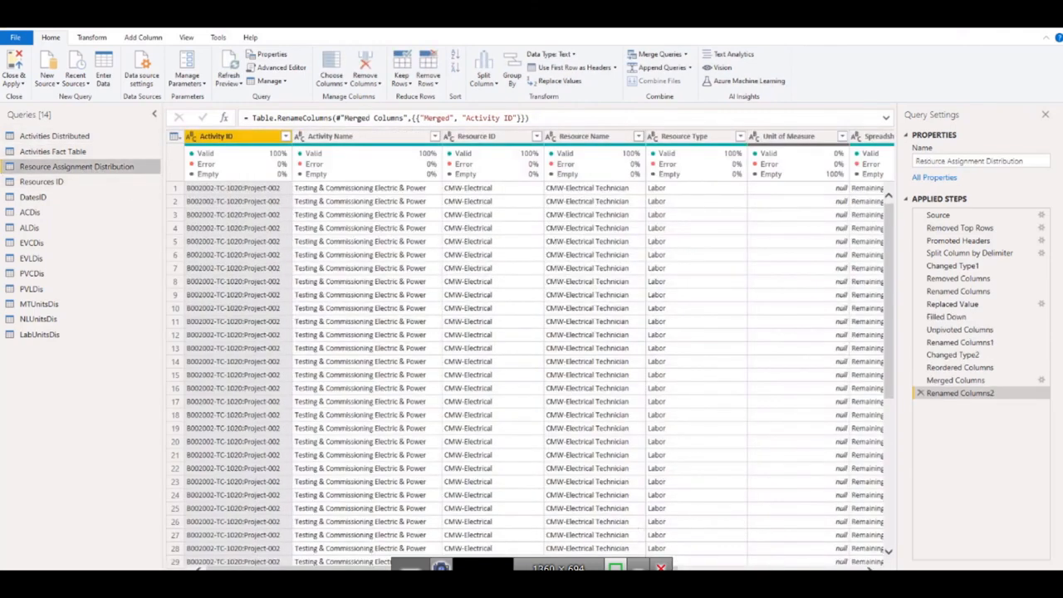
pyautogui.hscroll(5, 531, 349)
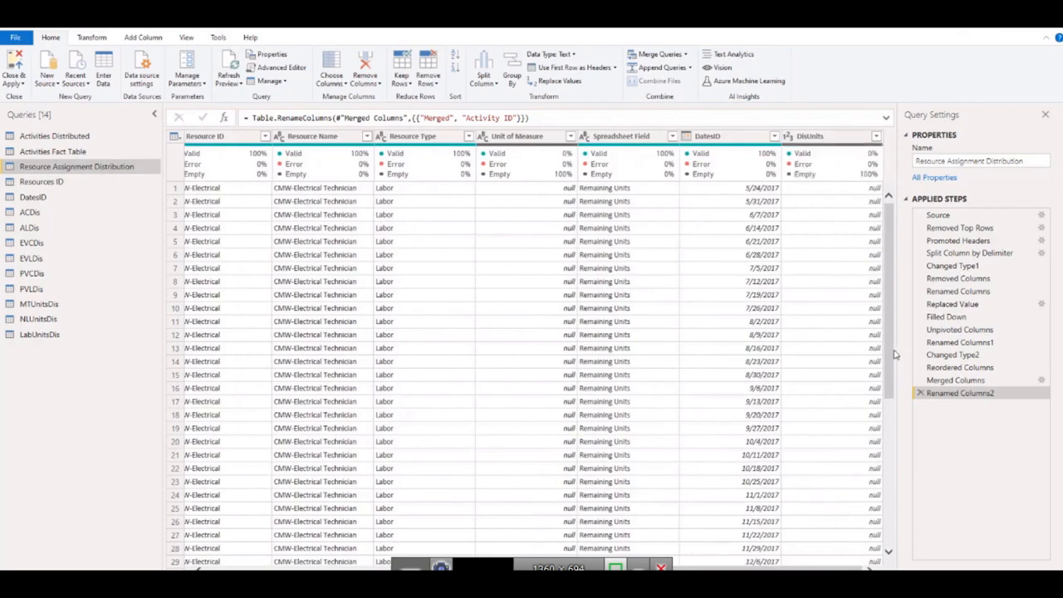
pyautogui.scroll(-15, 895, 354)
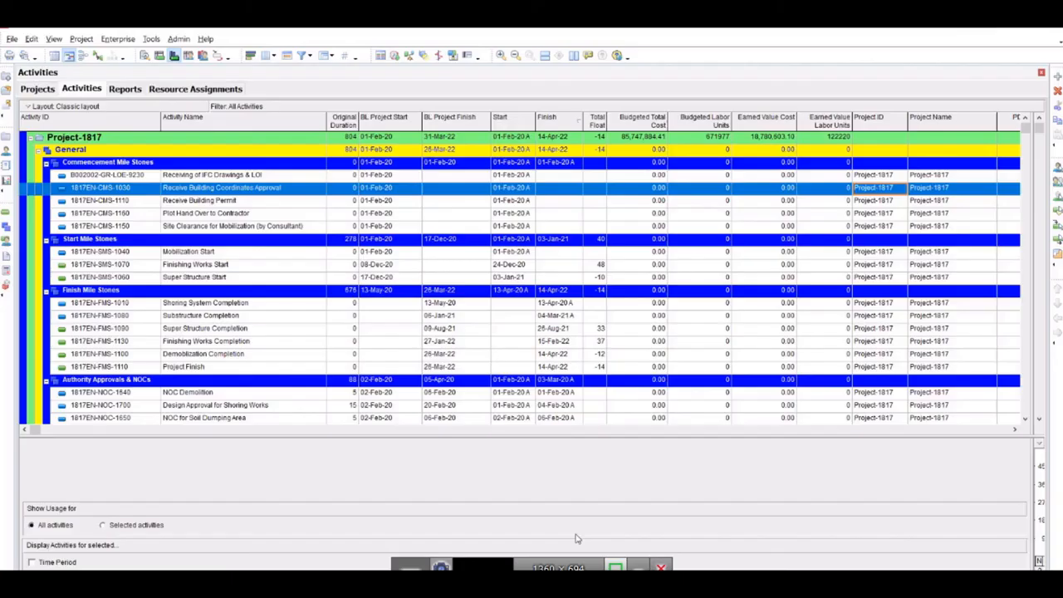
# Step: Switch to the Power BI report and view its Descriptive Trend page
pyautogui.click(178, 39)
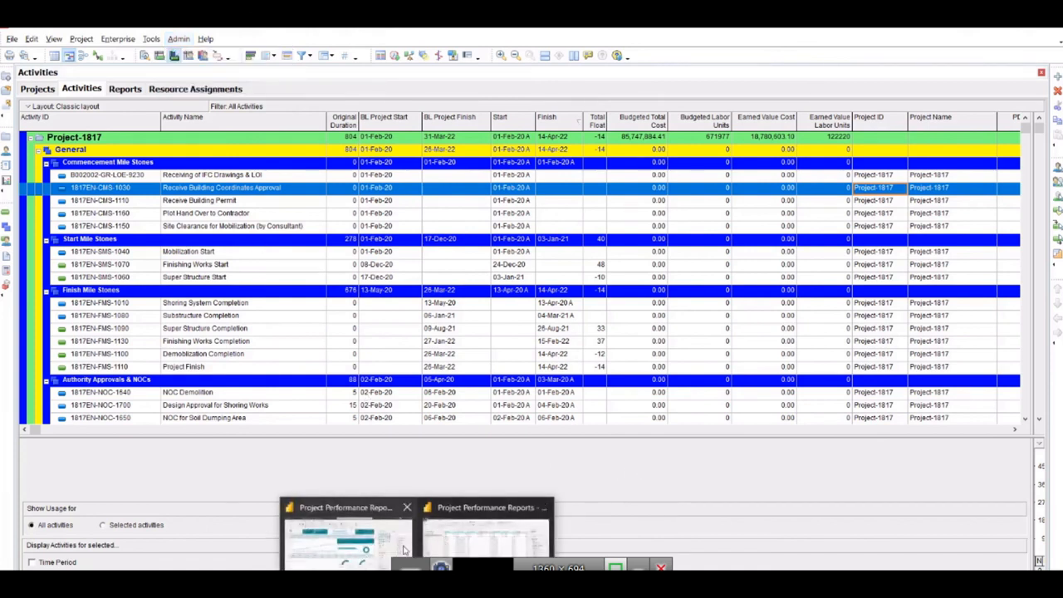
pyautogui.click(347, 527)
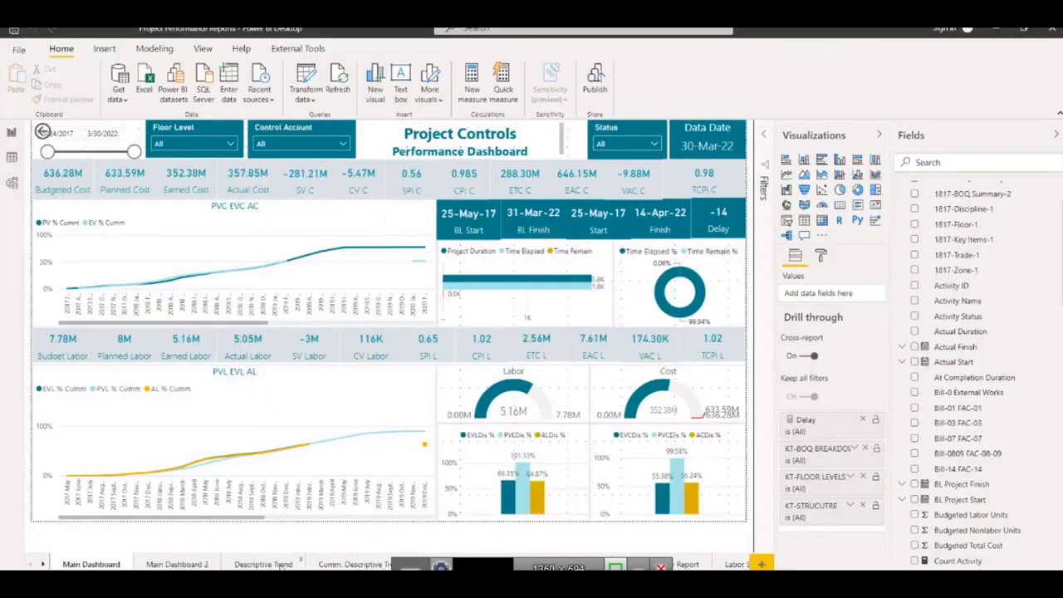
pyautogui.click(264, 563)
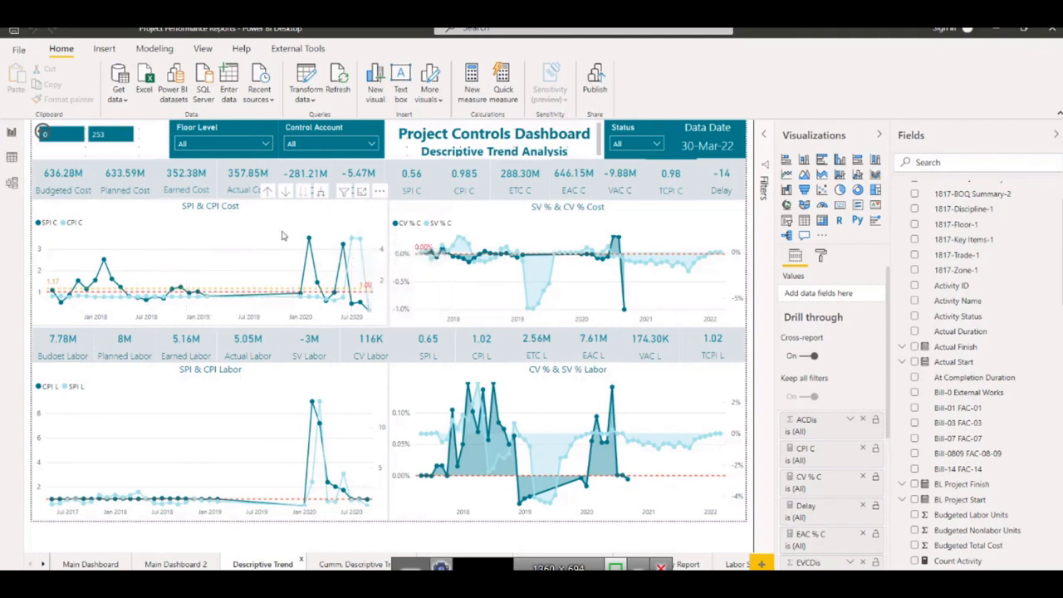
# Step: Locate the Financial Period Calendars command in Primavera P6 and slightly narrow the Activity ID column before returning to the Power Query Editor
pyautogui.hotkey('alt', 'Tab')
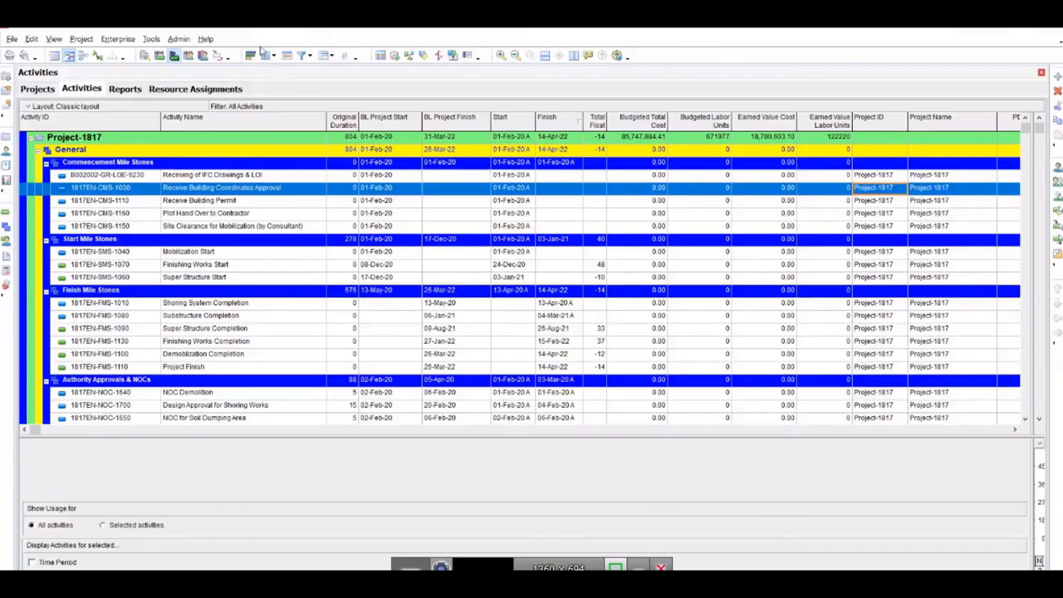
pyautogui.click(178, 39)
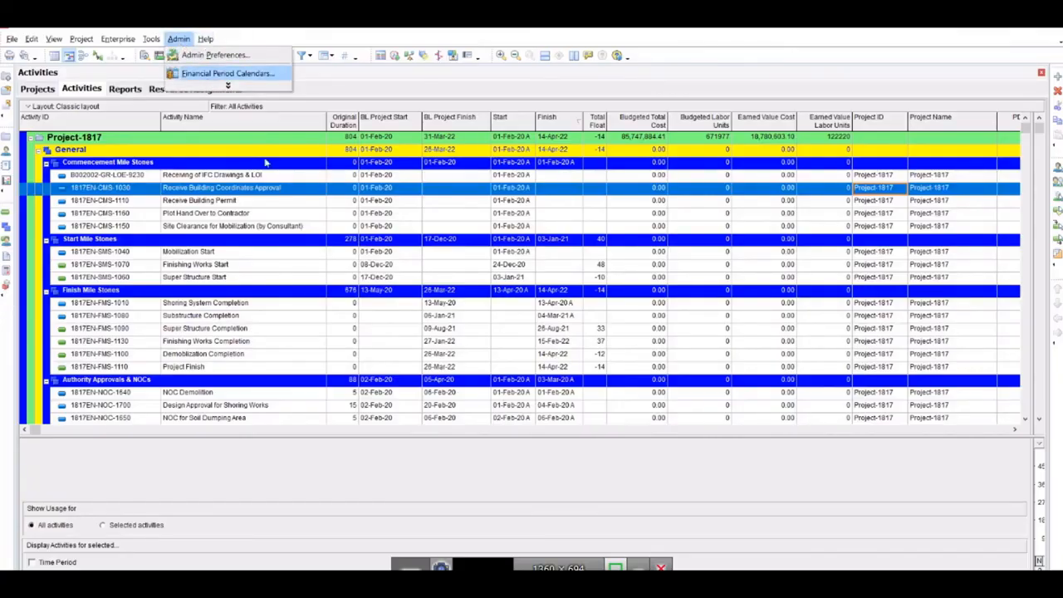
pyautogui.click(435, 315)
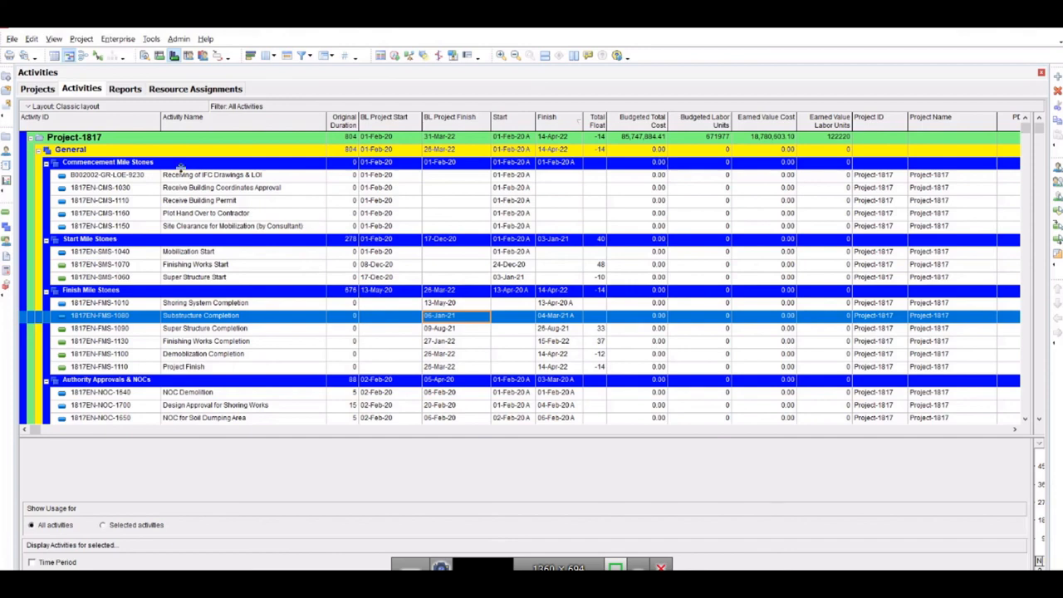
pyautogui.moveTo(163, 123); pyautogui.dragTo(151, 123)
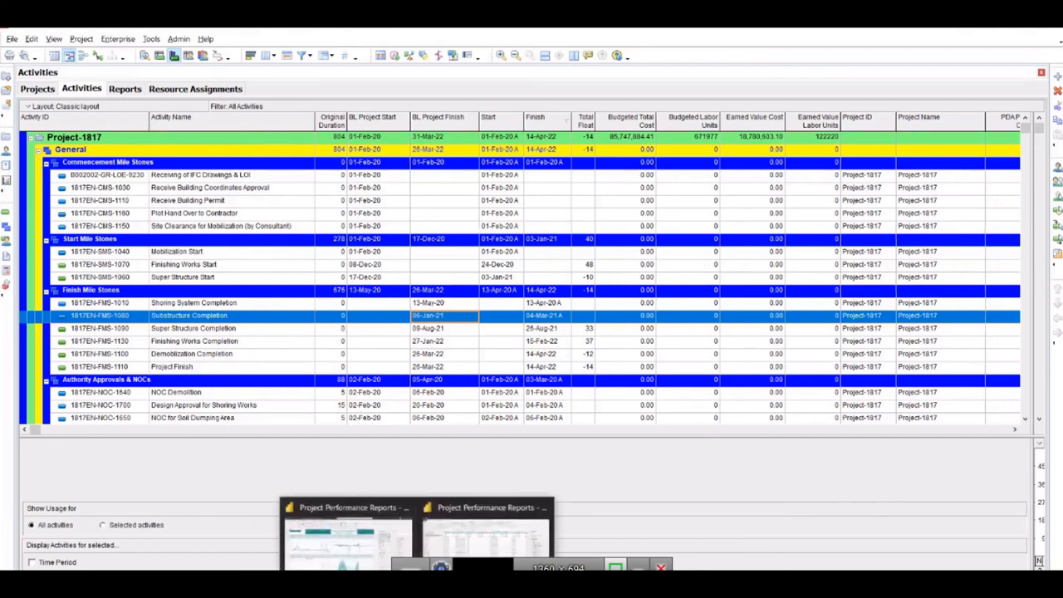
pyautogui.click(486, 526)
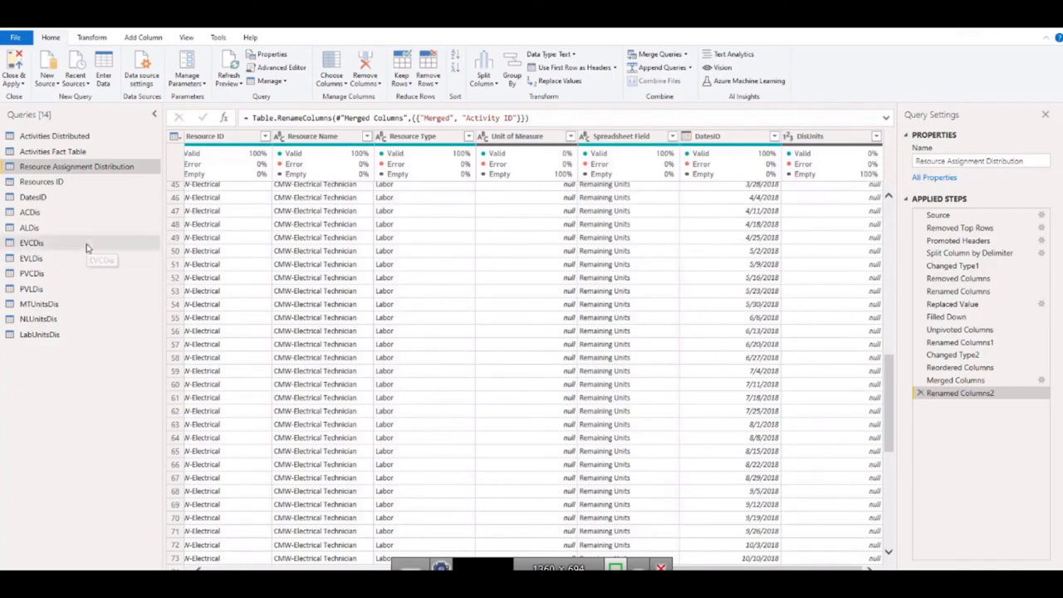